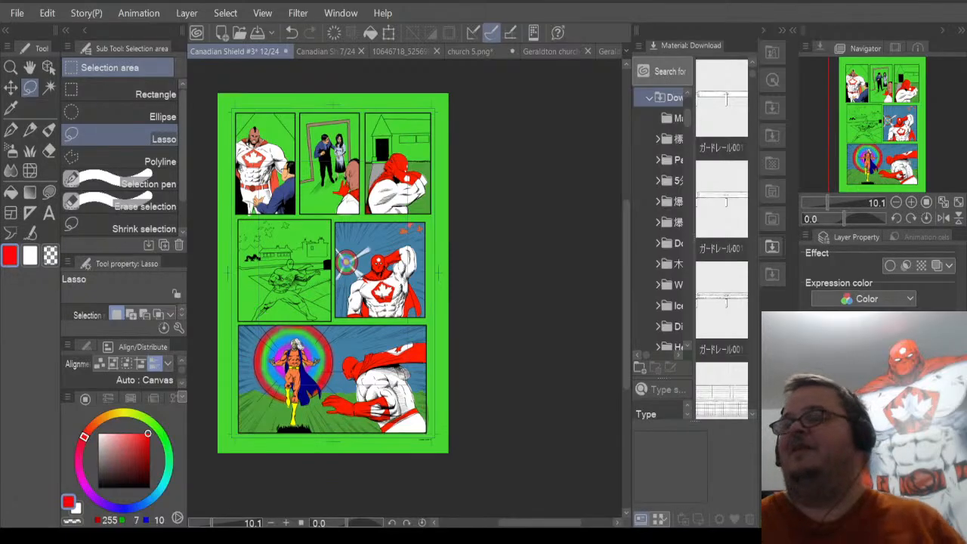
# Show the downloaded materials that include the Brick Wall image in the material library.
pyautogui.scroll(5, 431, 125)
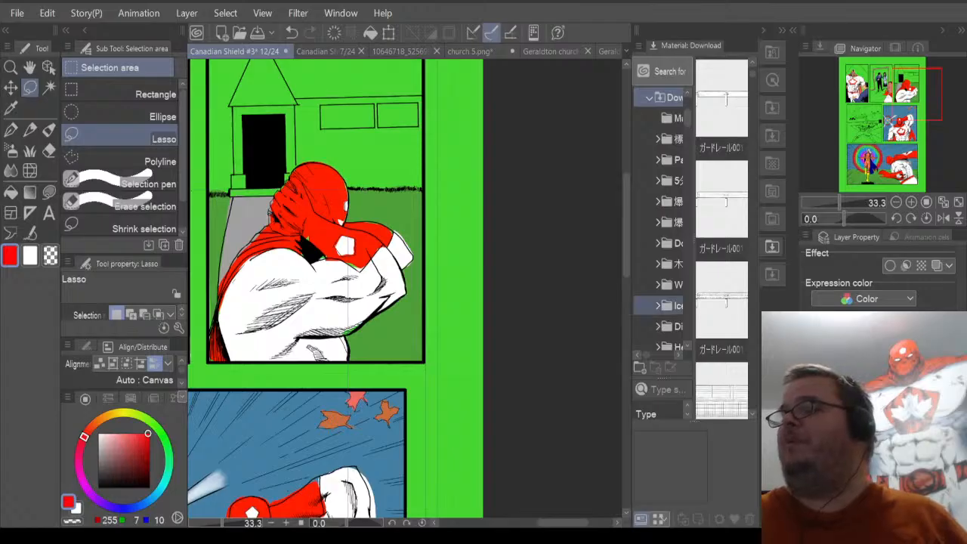
pyautogui.scroll(2, 659, 220)
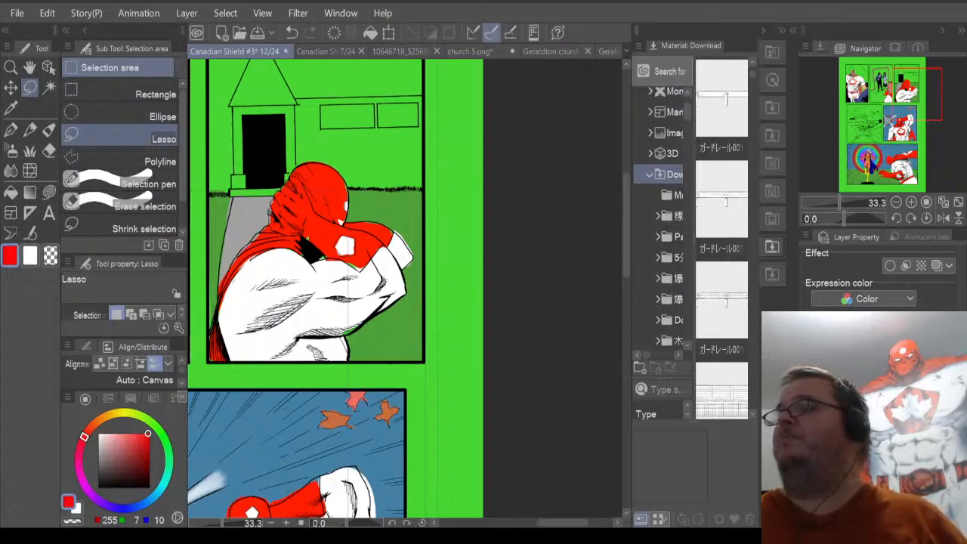
pyautogui.scroll(2, 661, 216)
pyautogui.click(669, 192)
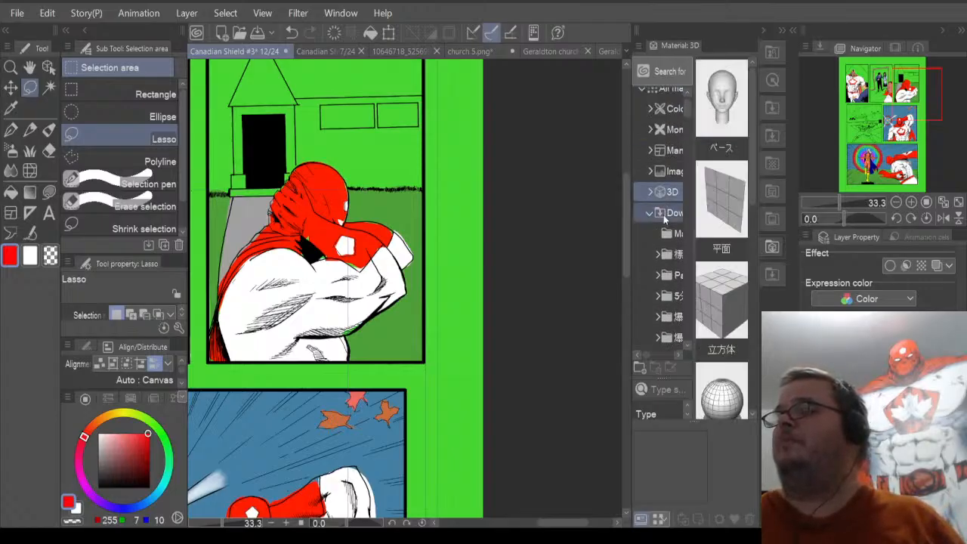
pyautogui.click(665, 215)
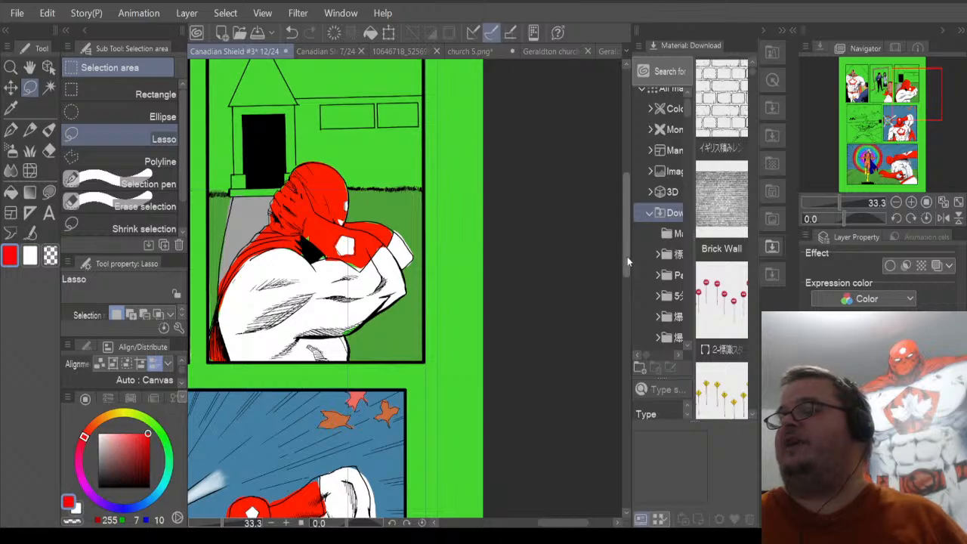
# Auto select the building's wall area around the windows in the top-row third panel, referring to the editing layer only.
pyautogui.moveTo(627, 258); pyautogui.dragTo(626, 231)
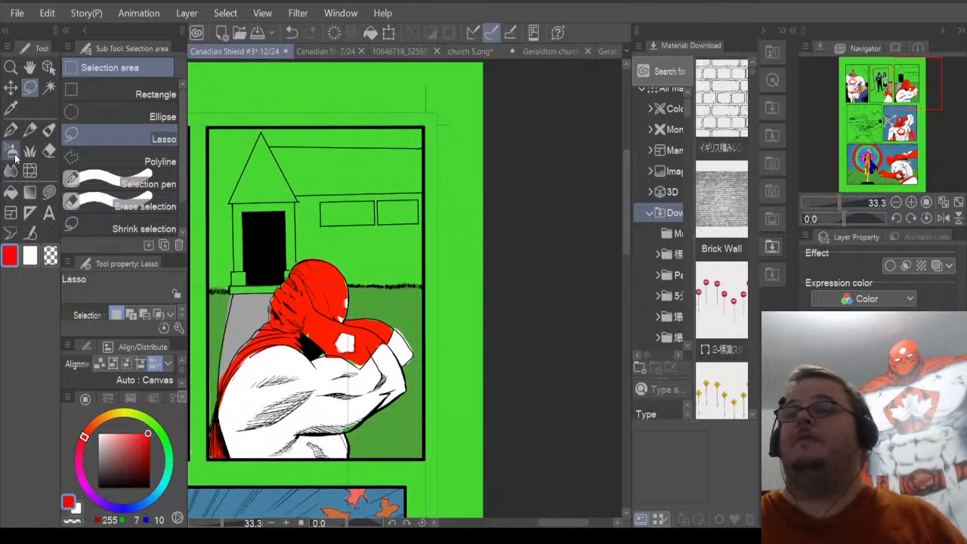
pyautogui.click(49, 88)
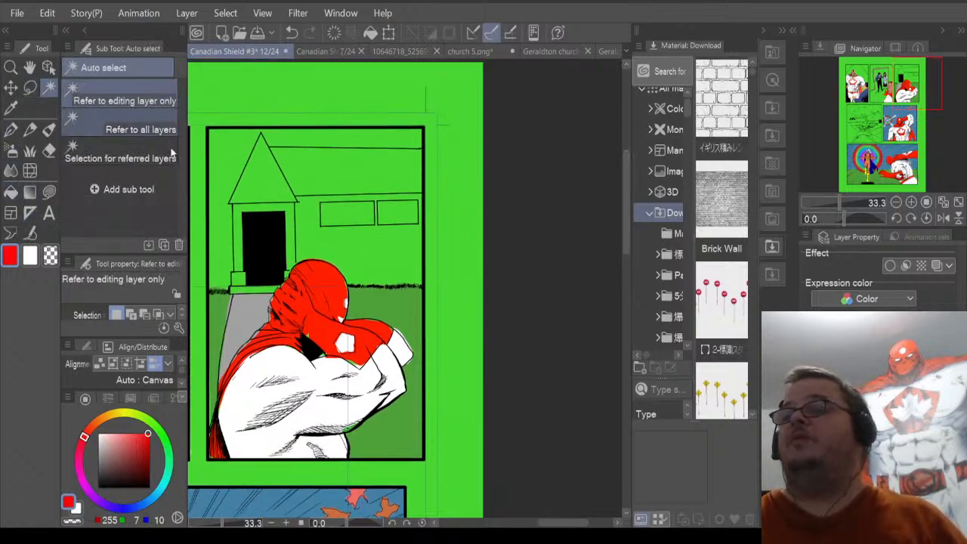
pyautogui.click(387, 258)
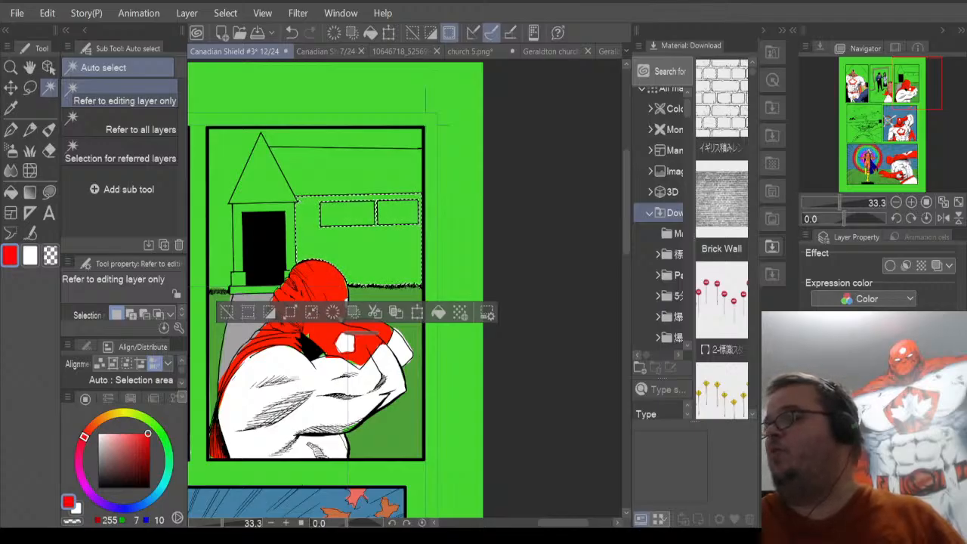
pyautogui.click(877, 423)
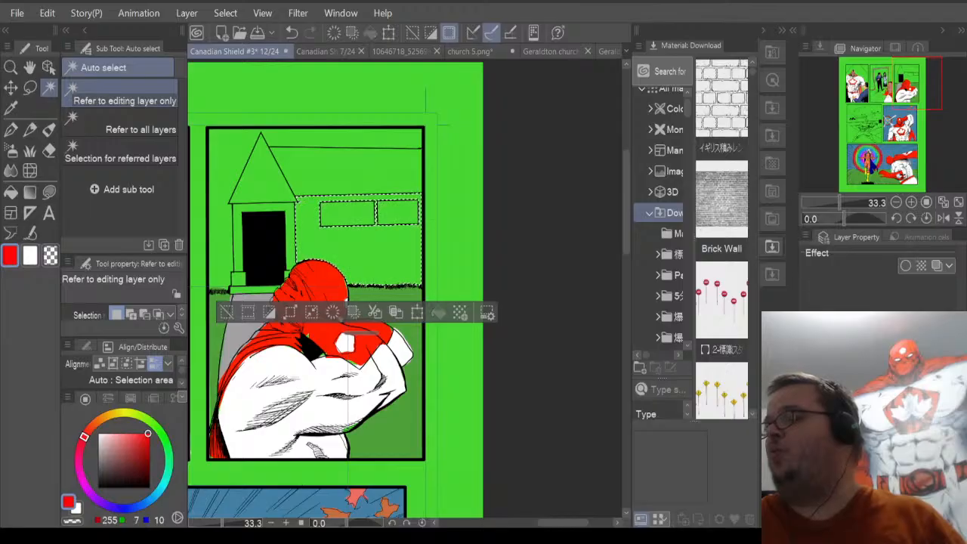
pyautogui.click(877, 423)
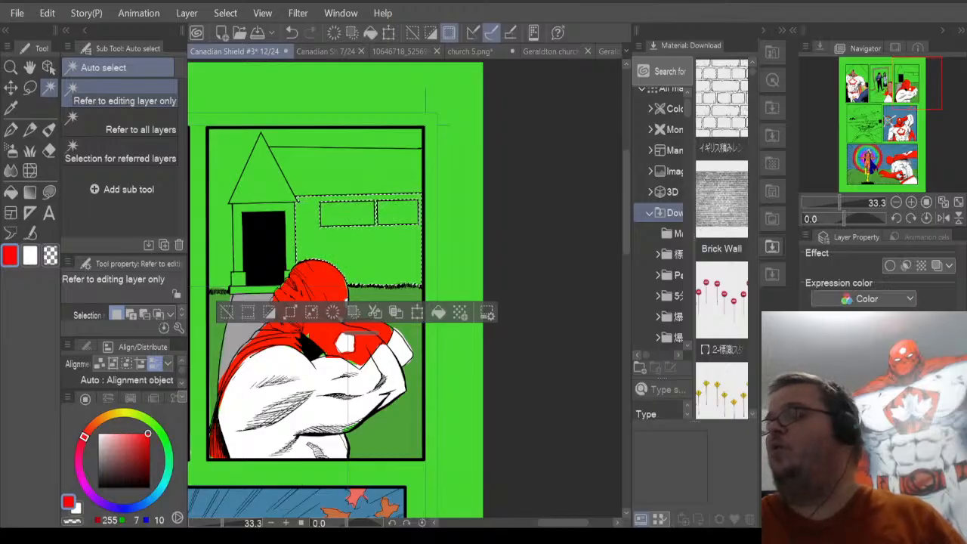
# Place the Brick Wall material into the selected wall area of the building.
pyautogui.click(724, 221)
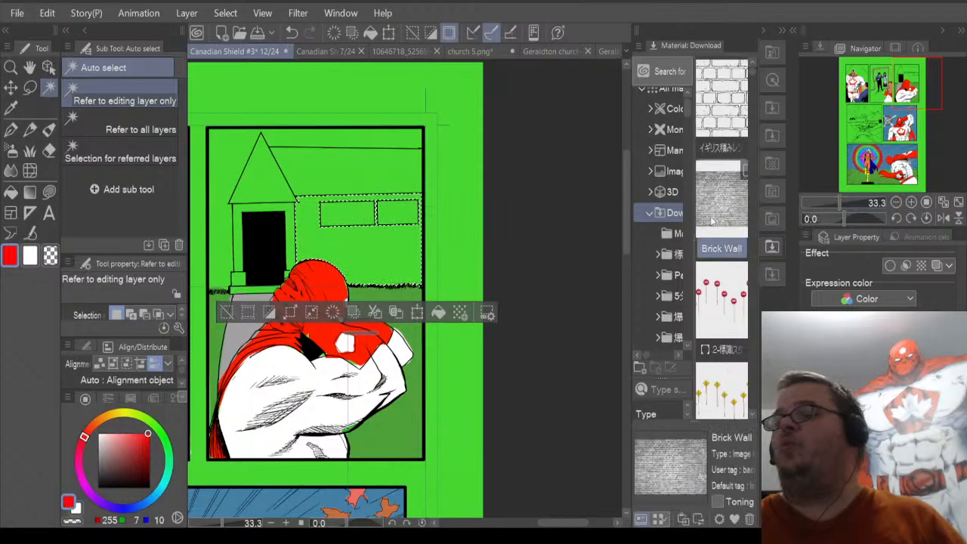
pyautogui.moveTo(408, 274); pyautogui.dragTo(354, 281)
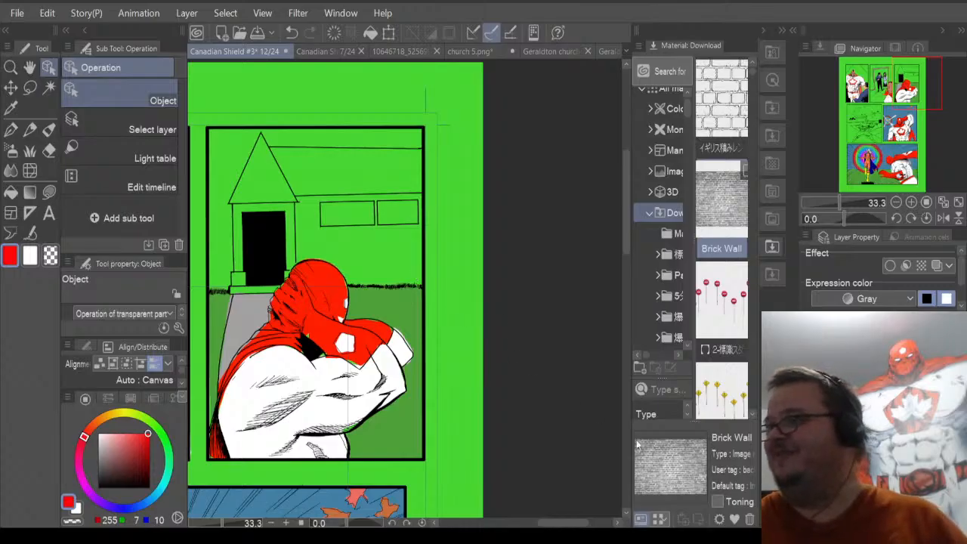
pyautogui.scroll(5, 272, 272)
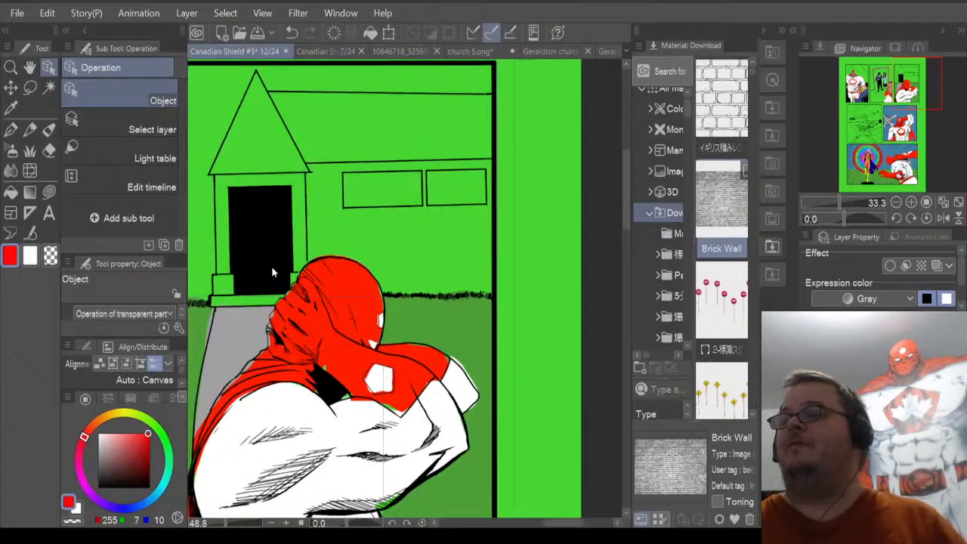
pyautogui.scroll(-5, 306, 268)
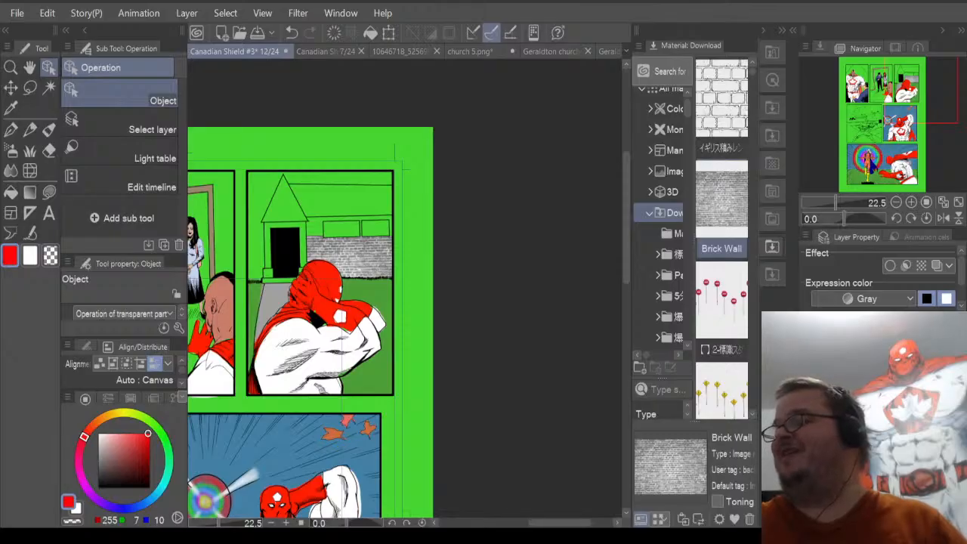
# Auto select the building's wall outline from the line art layer and make the Brick Wall layer active.
pyautogui.click(880, 423)
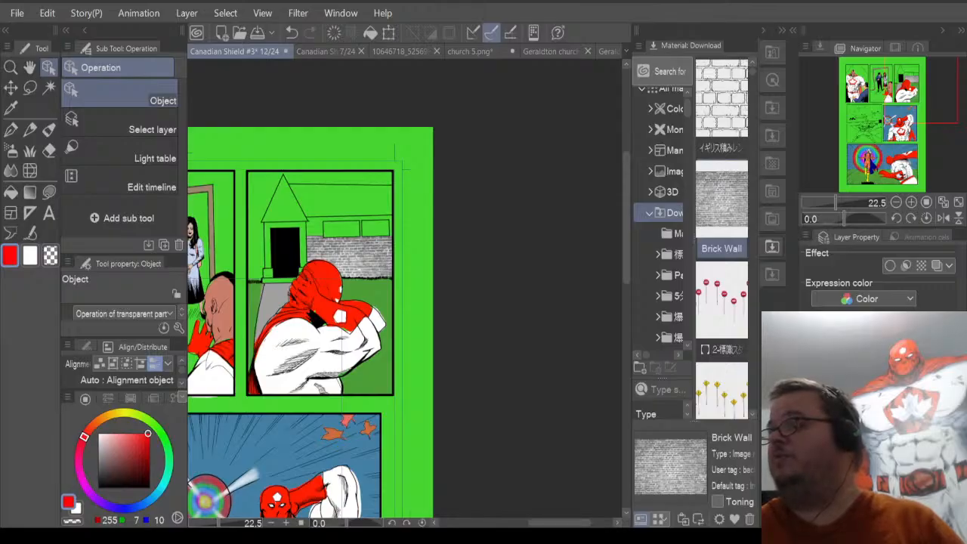
pyautogui.click(877, 423)
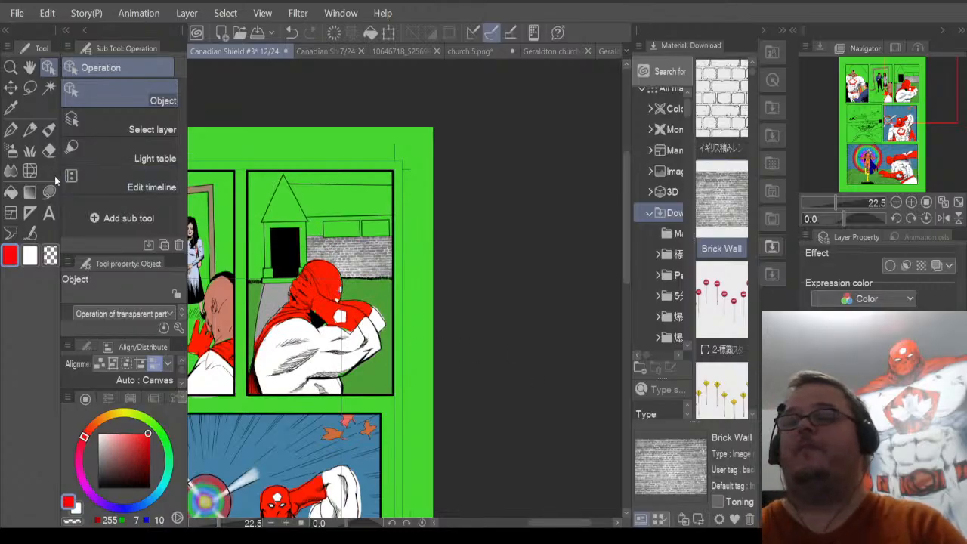
pyautogui.click(50, 87)
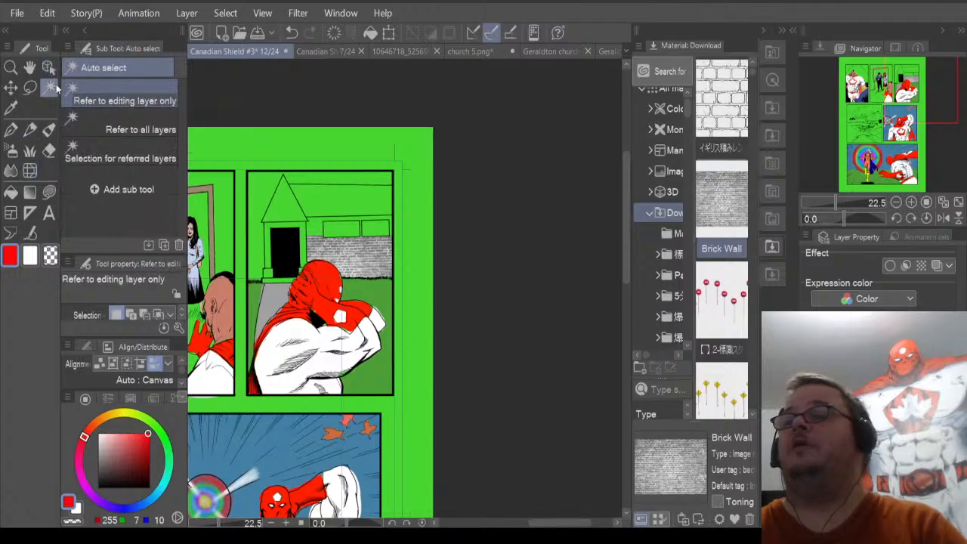
pyautogui.click(312, 225)
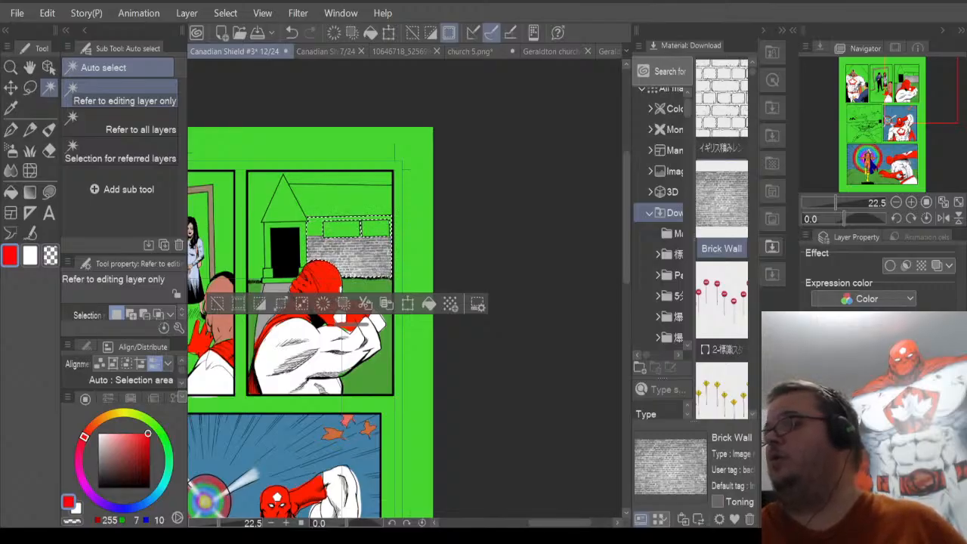
pyautogui.click(877, 439)
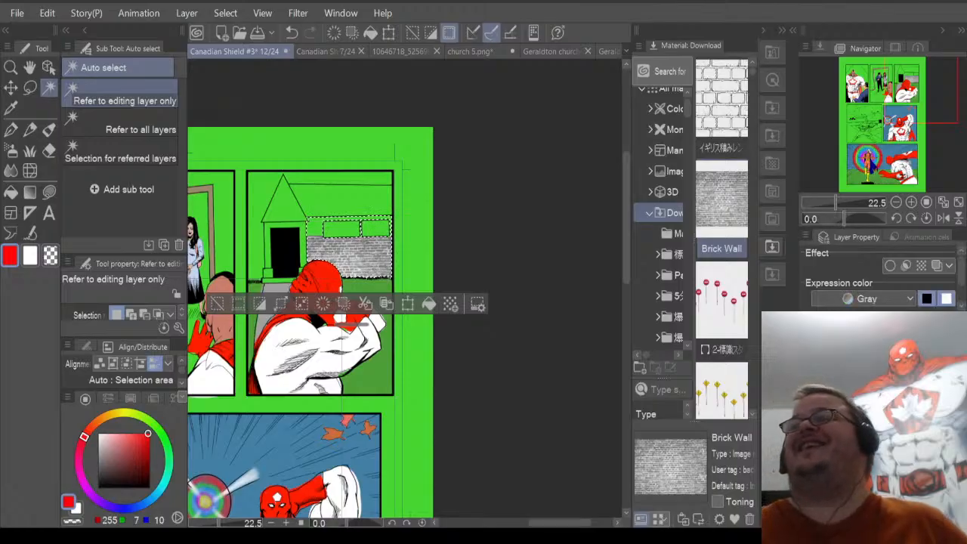
# Try to enlarge the selected brick texture with Transform so that it covers the wall up to the roof line.
pyautogui.scroll(3, 243, 214)
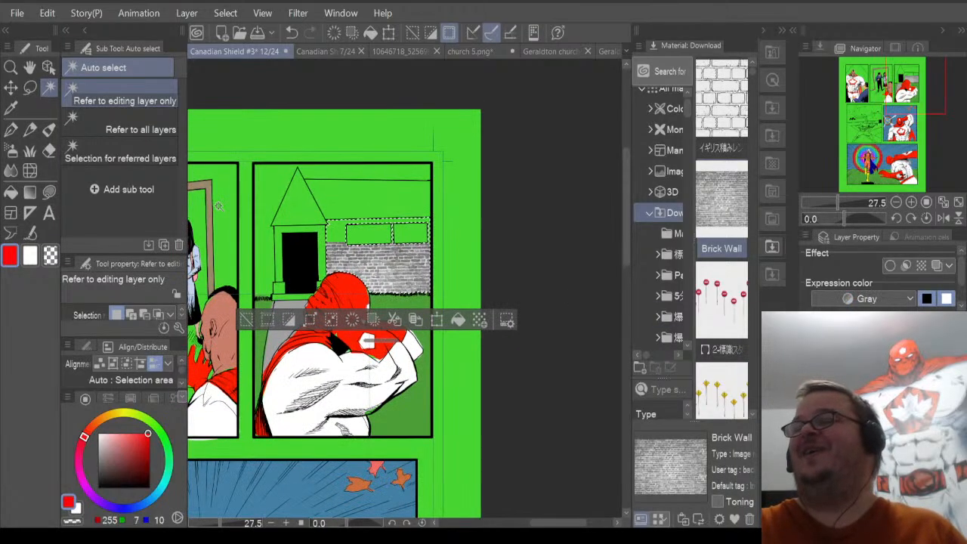
pyautogui.scroll(3, 300, 216)
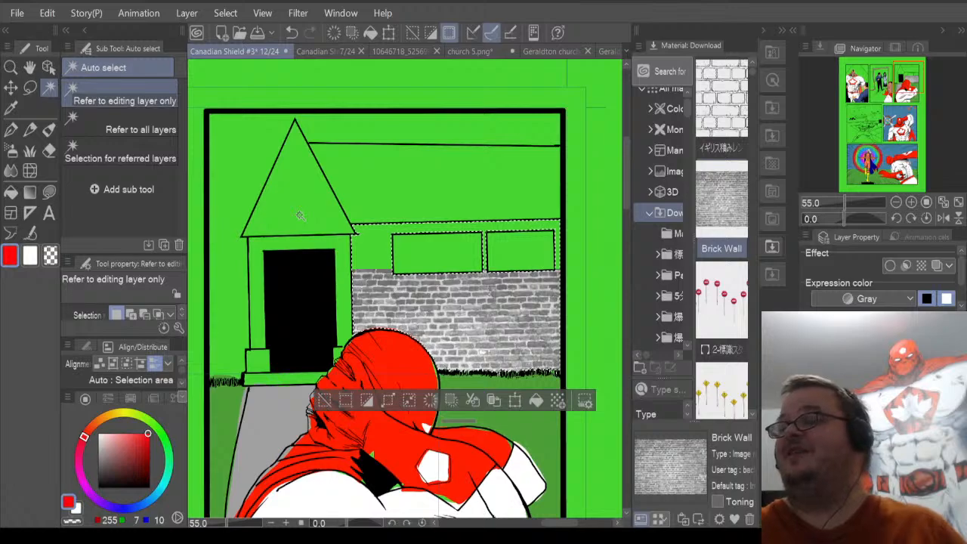
pyautogui.scroll(-2, 300, 217)
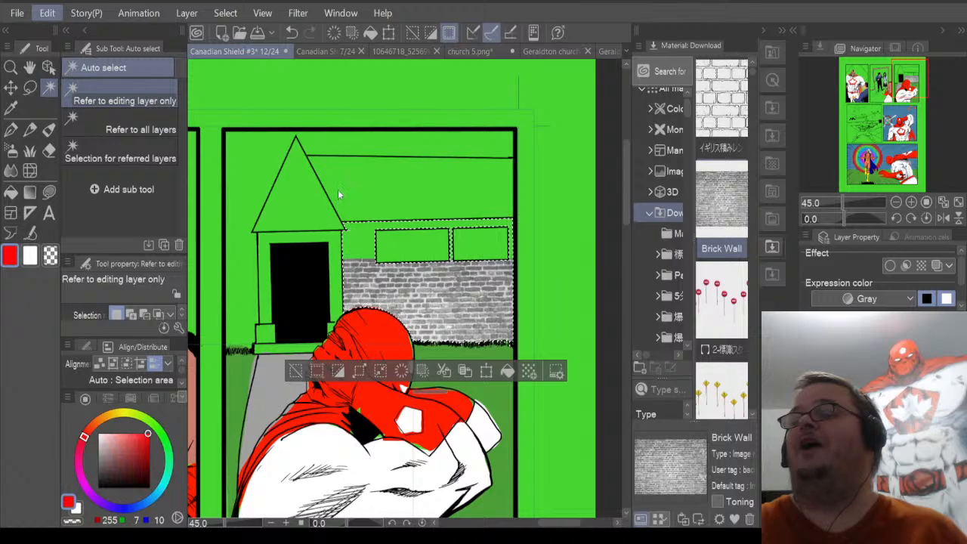
pyautogui.hotkey('ctrl', 't')
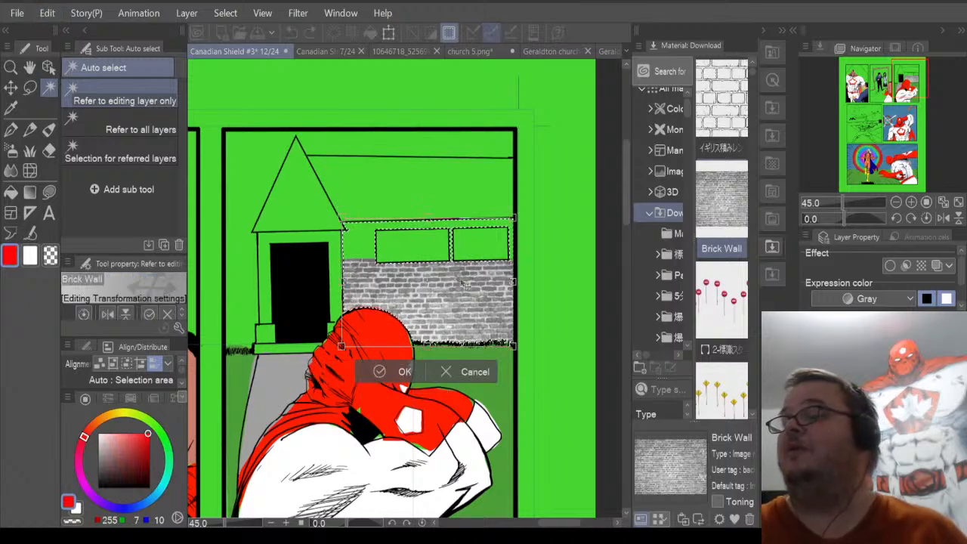
pyautogui.scroll(2, 514, 240)
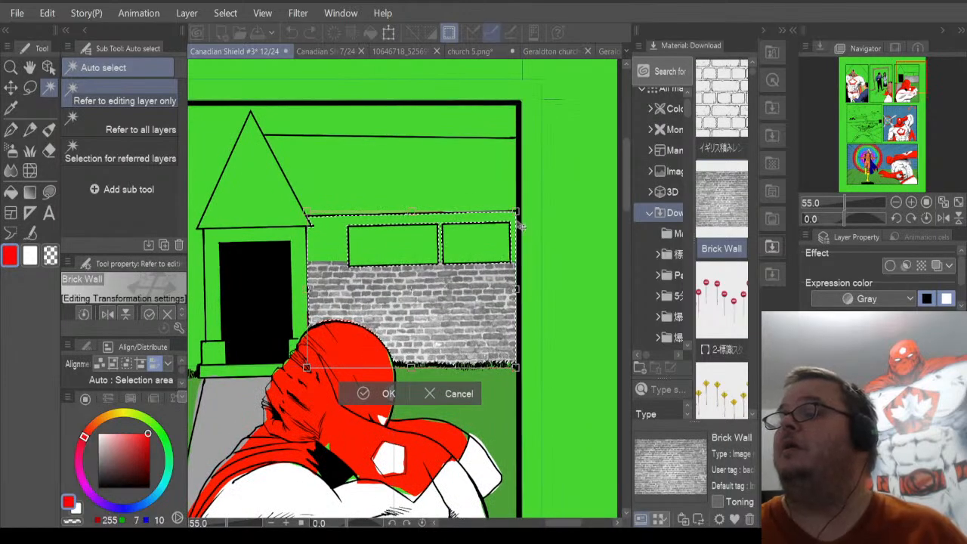
pyautogui.moveTo(519, 209); pyautogui.dragTo(625, 111)
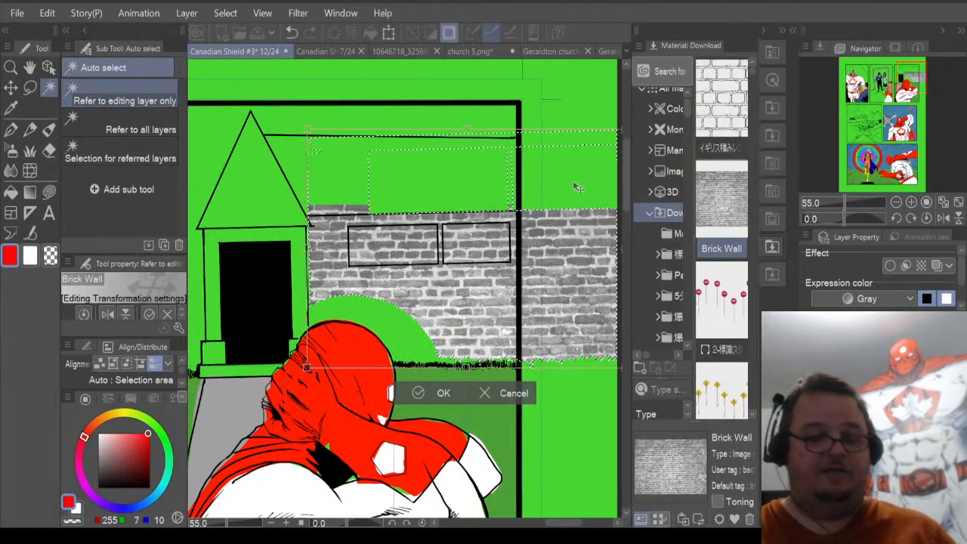
pyautogui.hotkey('ctrl', 'z')
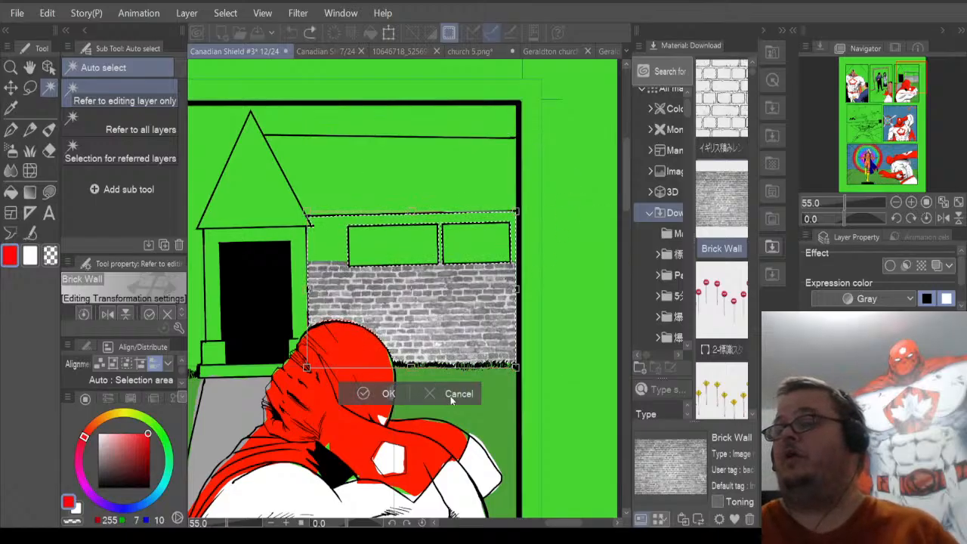
pyautogui.click(390, 395)
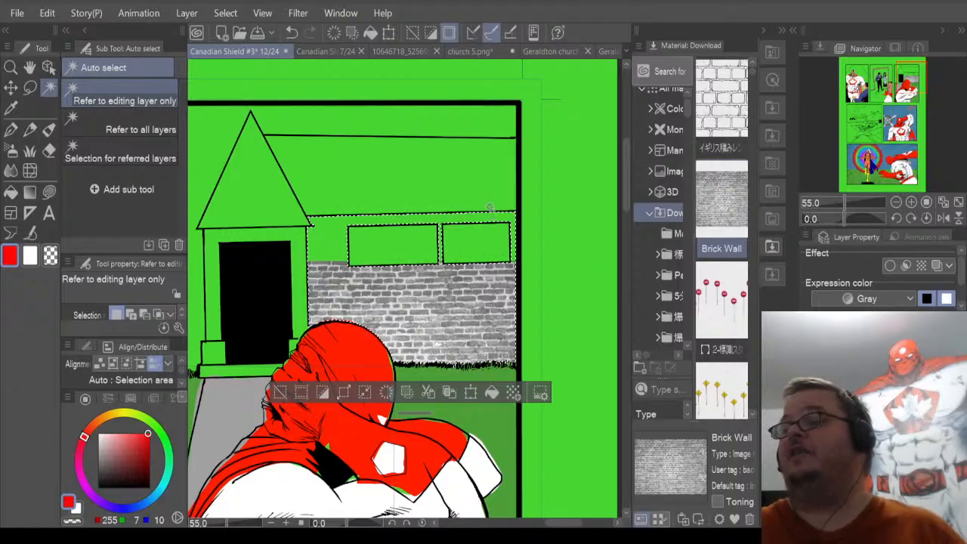
# Undo the brick texture placement and place the Brick Wall material into the selected wall area again.
pyautogui.hotkey('ctrl', 'z')
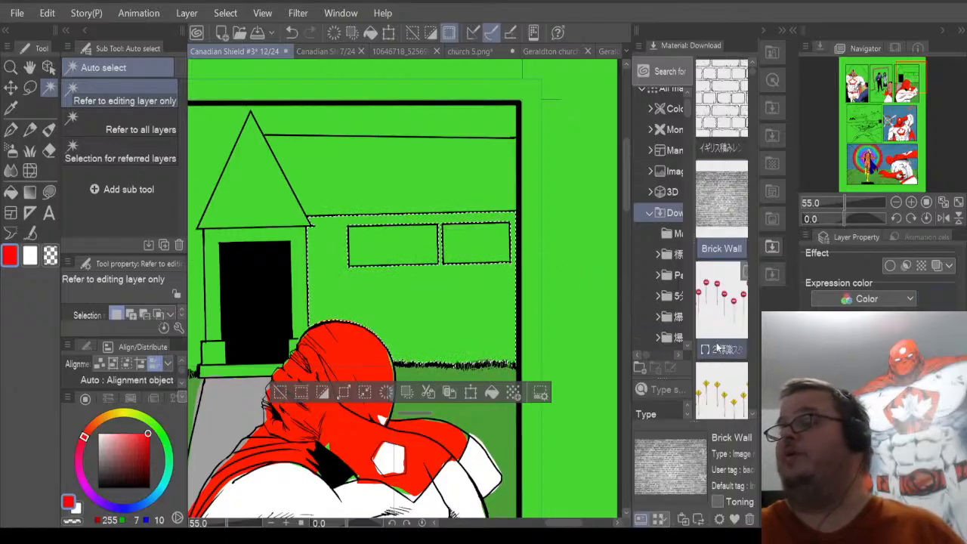
pyautogui.moveTo(727, 213); pyautogui.dragTo(376, 331)
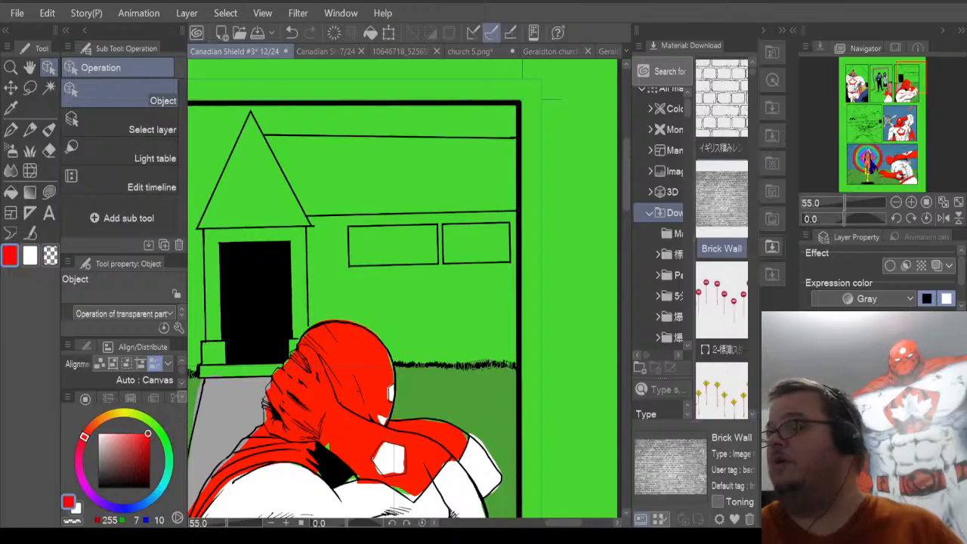
pyautogui.click(812, 423)
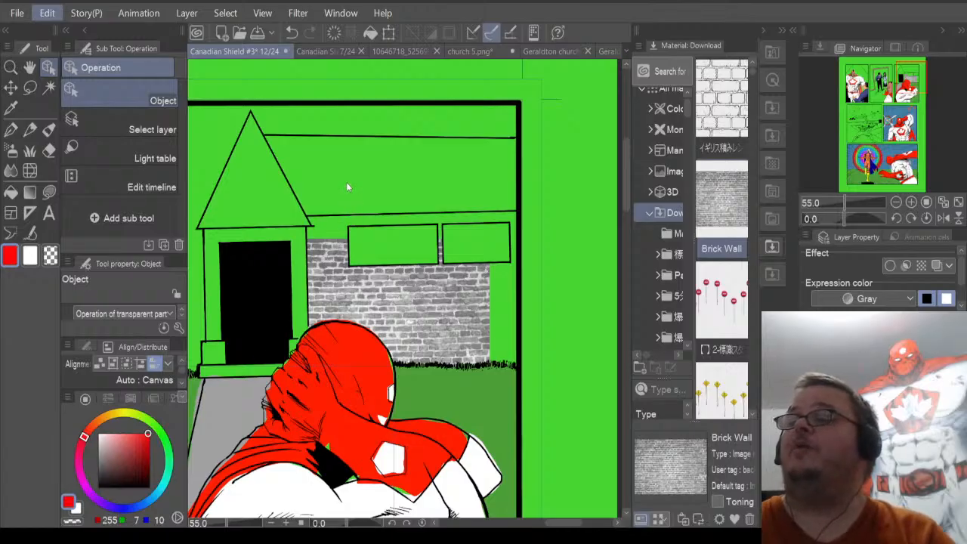
pyautogui.hotkey('ctrl', 't')
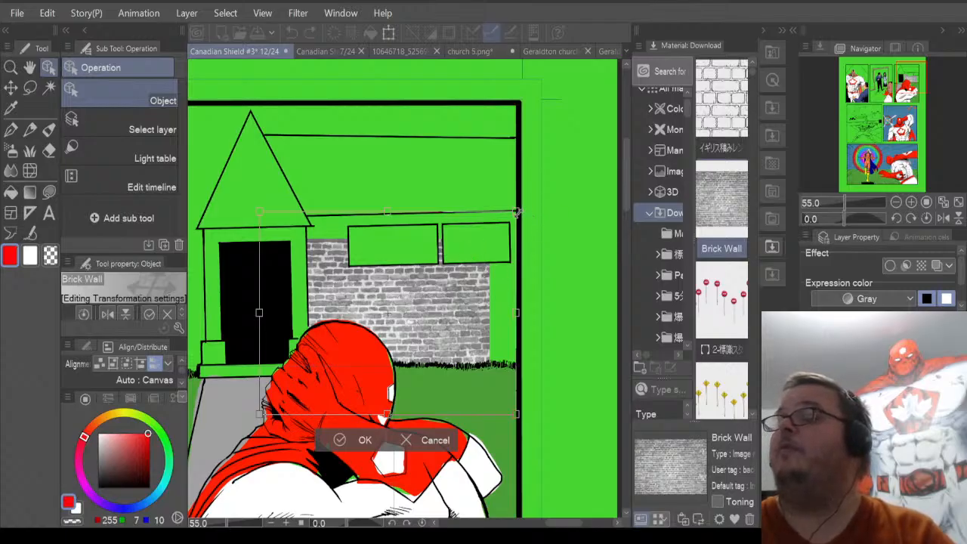
pyautogui.moveTo(519, 212); pyautogui.dragTo(541, 235)
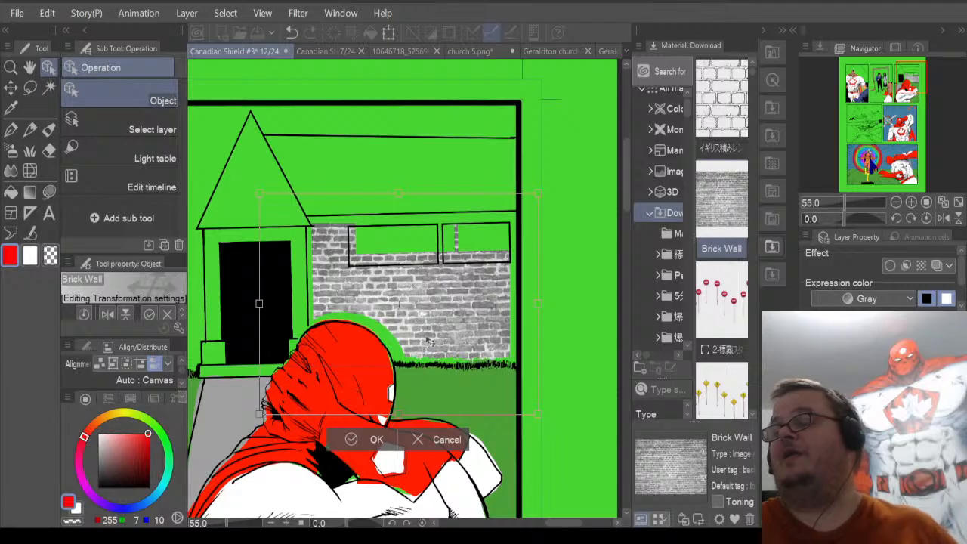
pyautogui.click(446, 439)
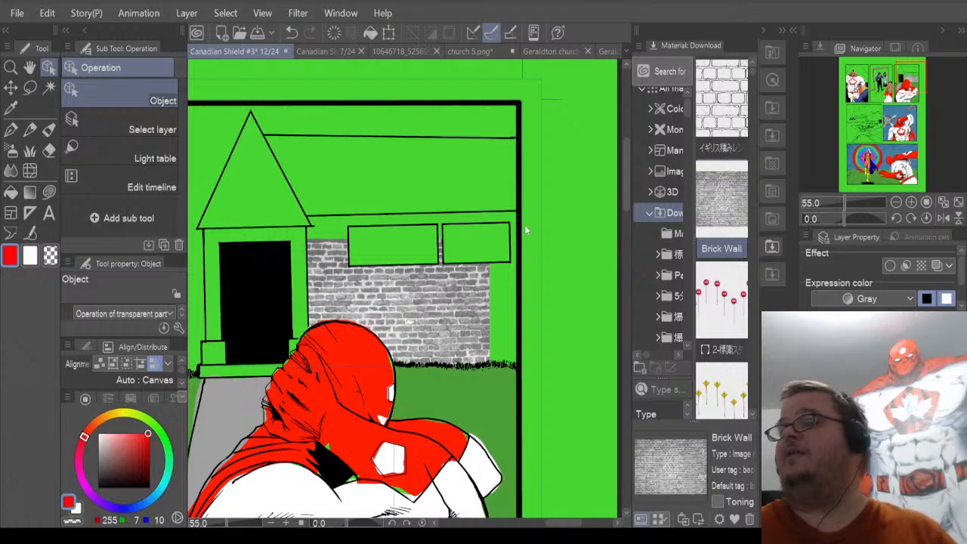
# Undo the second Brick Wall placement and auto select the building's wall area around the windows again.
pyautogui.hotkey('ctrl', 'z')
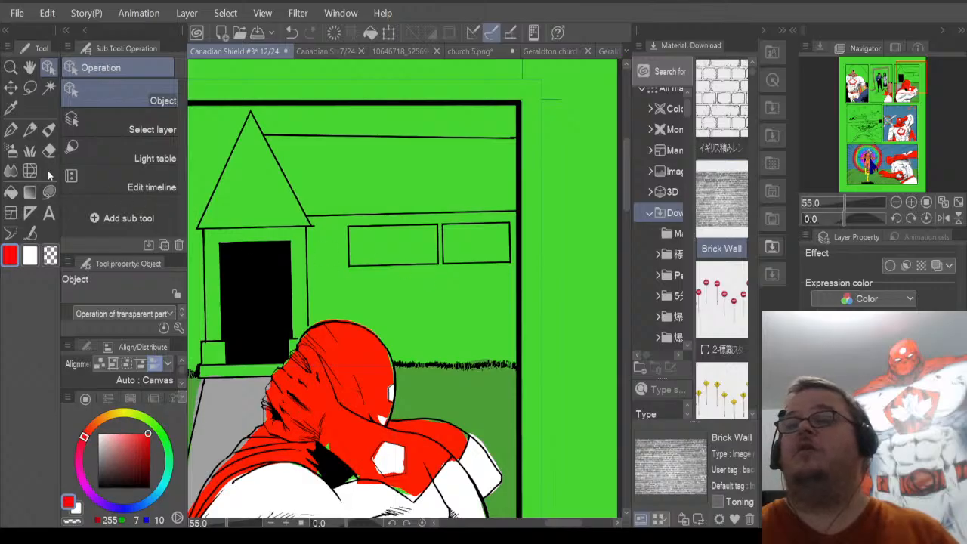
pyautogui.click(49, 88)
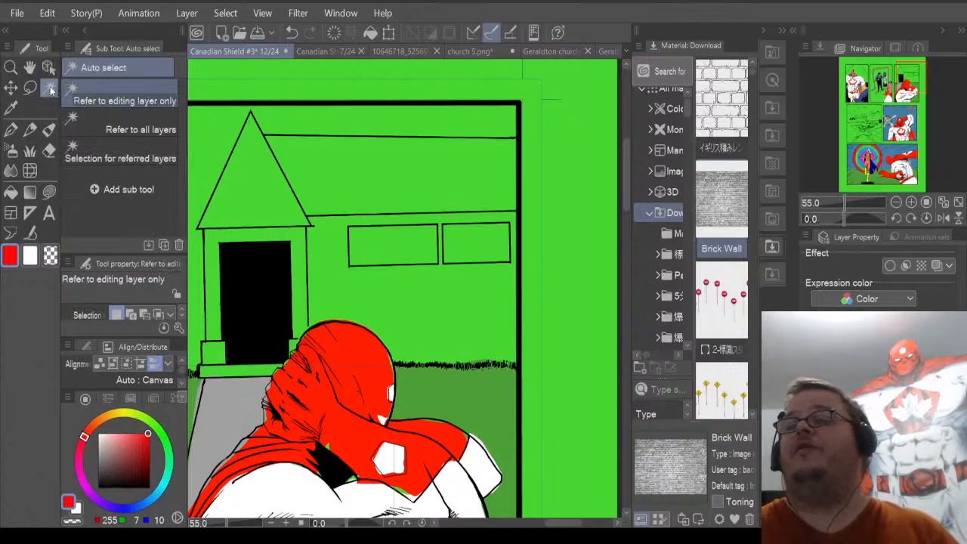
pyautogui.click(462, 307)
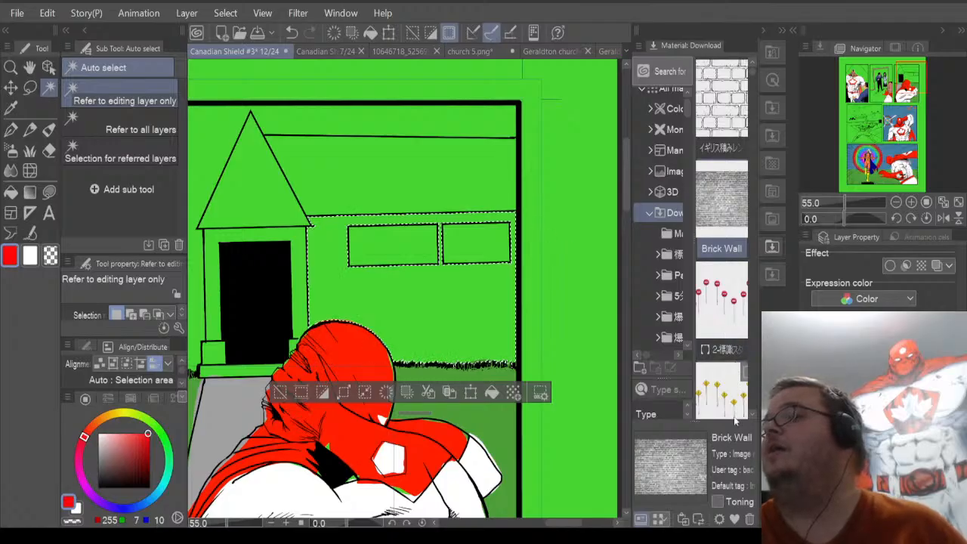
# Place the イギリス積みレンガパターン brick material into the selected wall area of the third panel.
pyautogui.click(724, 124)
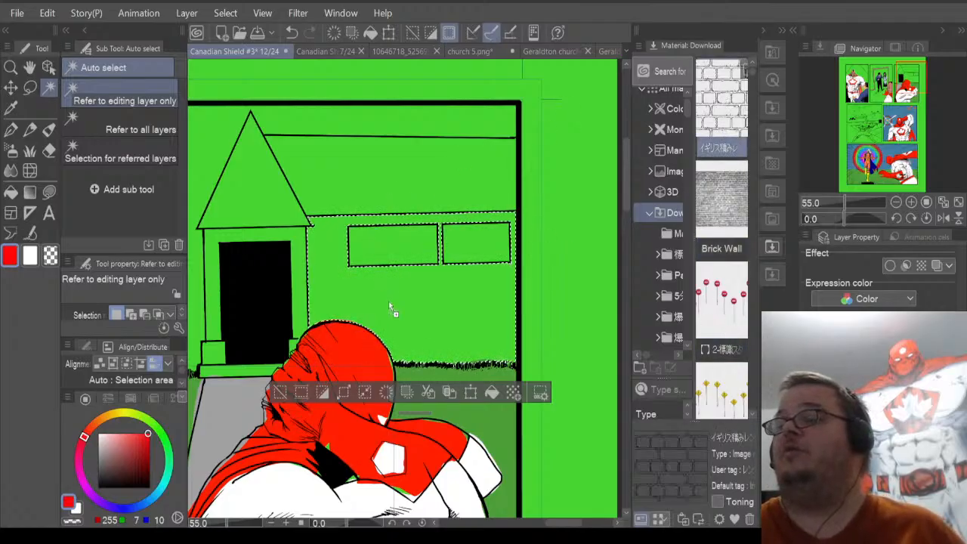
pyautogui.moveTo(389, 303); pyautogui.dragTo(398, 327)
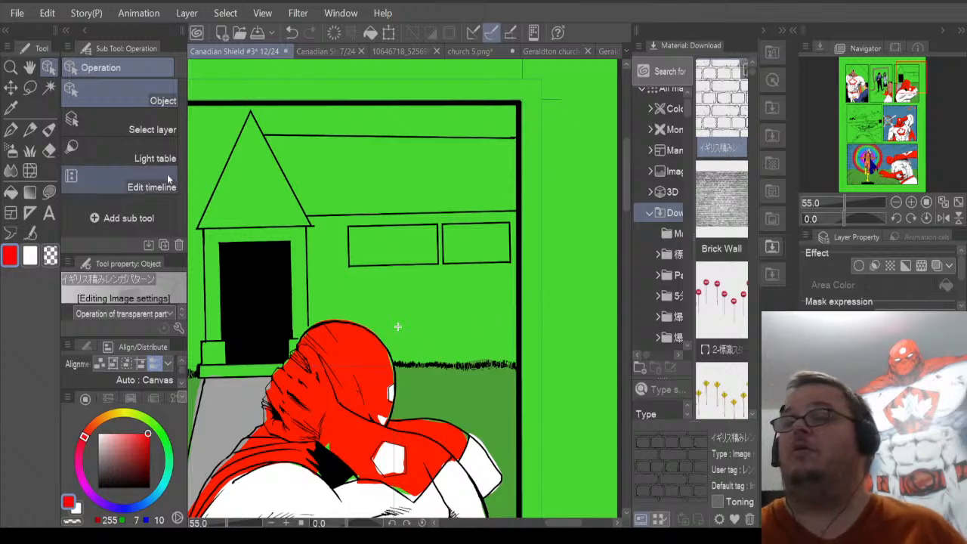
pyautogui.scroll(2, 400, 287)
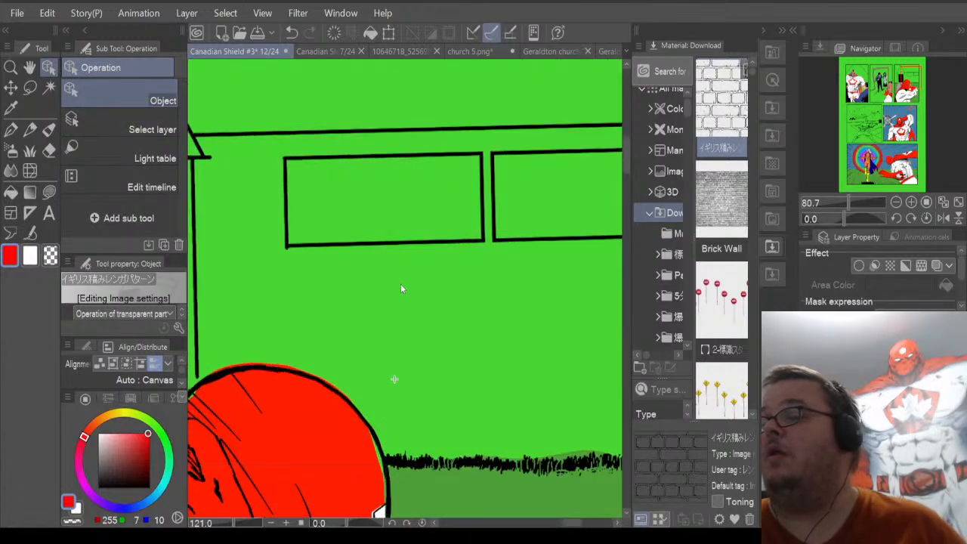
pyautogui.scroll(-5, 401, 289)
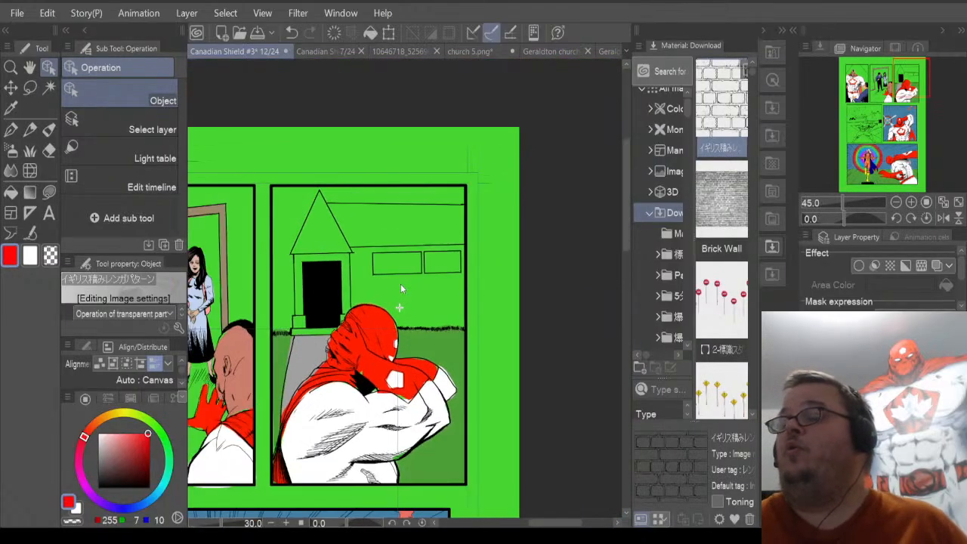
pyautogui.scroll(1, 400, 289)
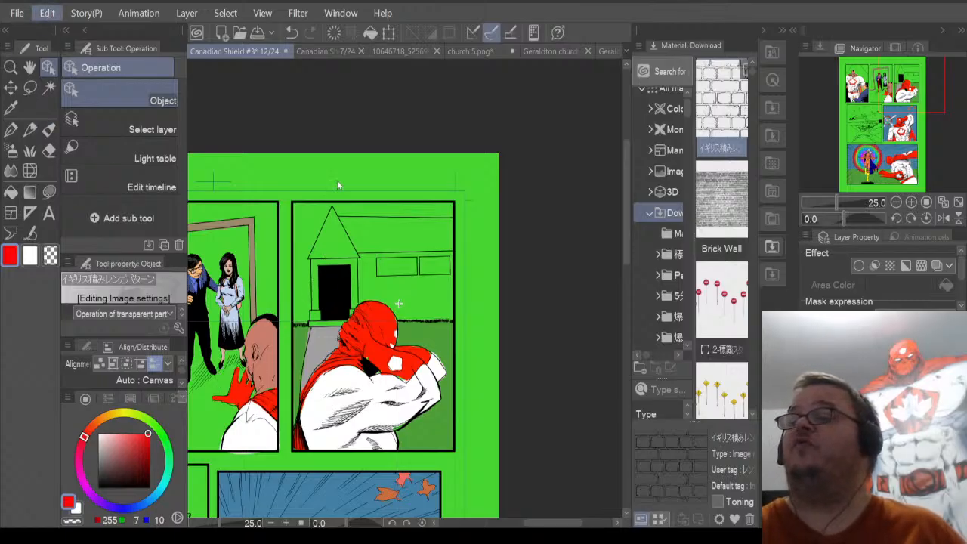
# Try to resize the placed brick pattern with Transform and move it onto the wall below the windows.
pyautogui.hotkey('ctrl', 't')
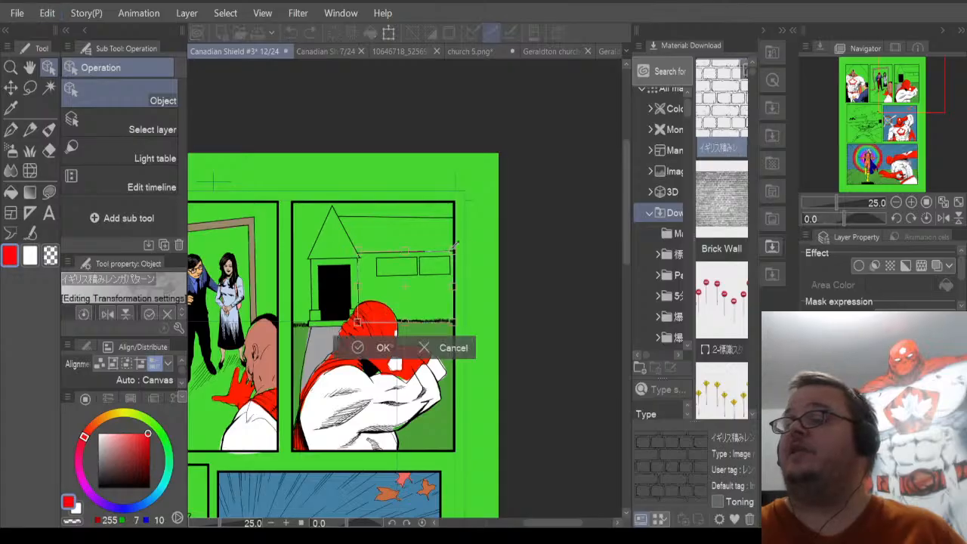
pyautogui.moveTo(455, 250); pyautogui.dragTo(605, 134)
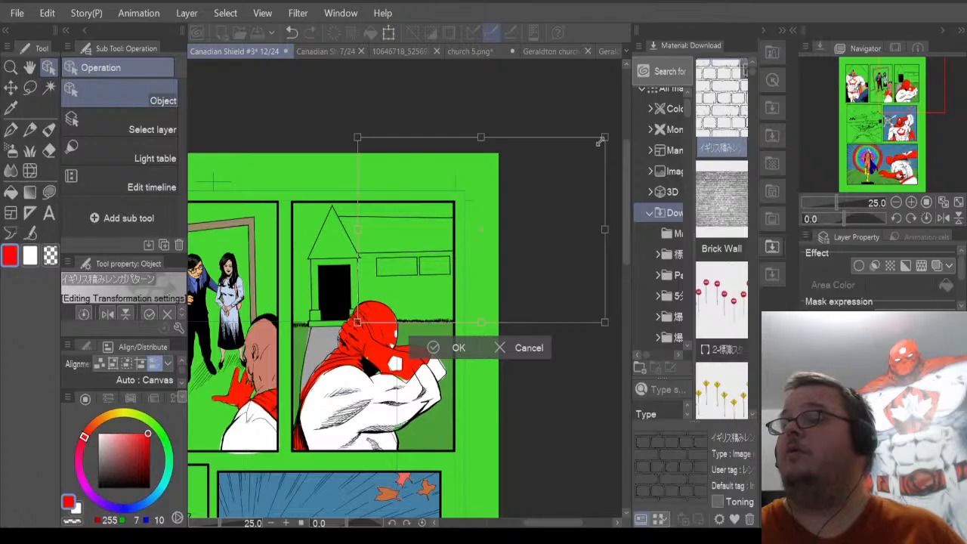
pyautogui.moveTo(605, 134); pyautogui.dragTo(393, 289)
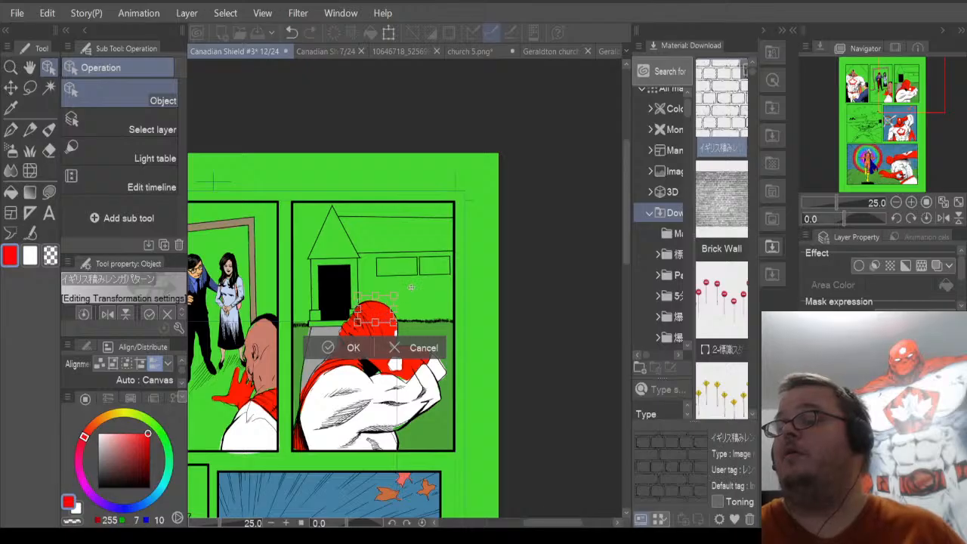
pyautogui.scroll(5, 401, 300)
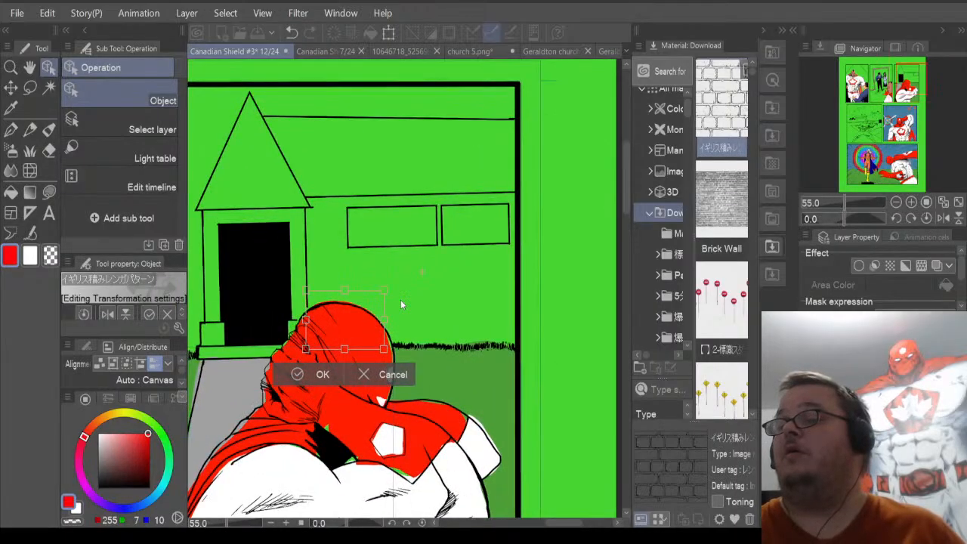
pyautogui.moveTo(377, 306); pyautogui.dragTo(456, 250)
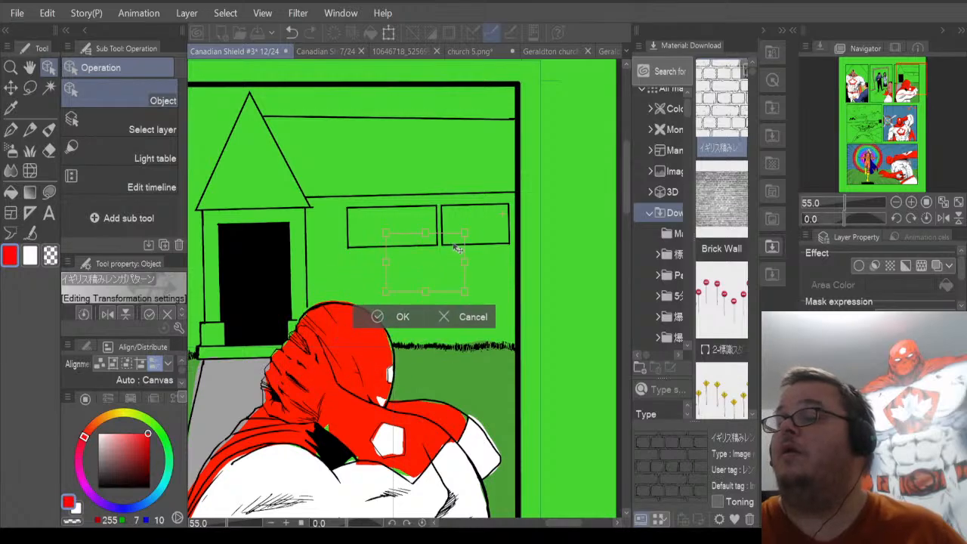
pyautogui.click(462, 319)
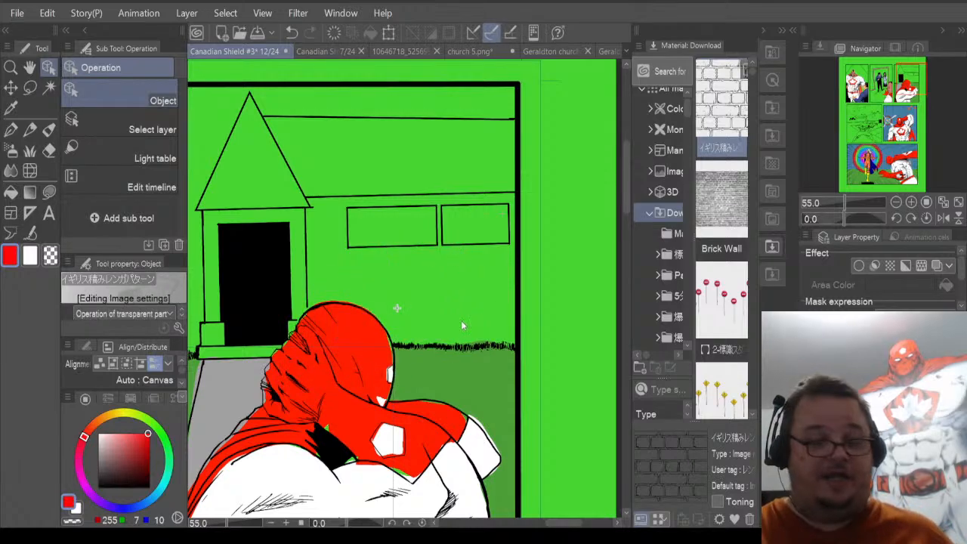
# Undo the brick pattern placement and clear the wall selection.
pyautogui.hotkey('ctrl', 'z')
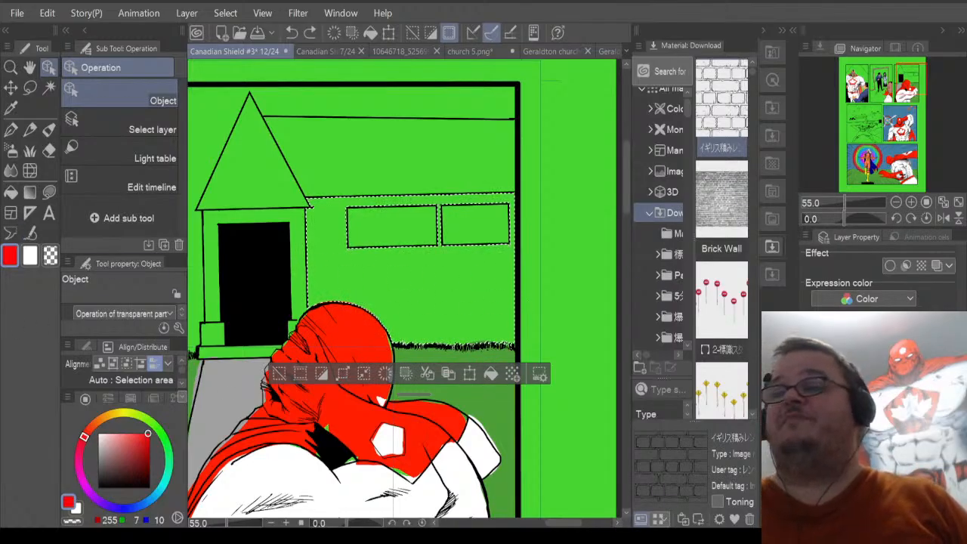
pyautogui.click(29, 88)
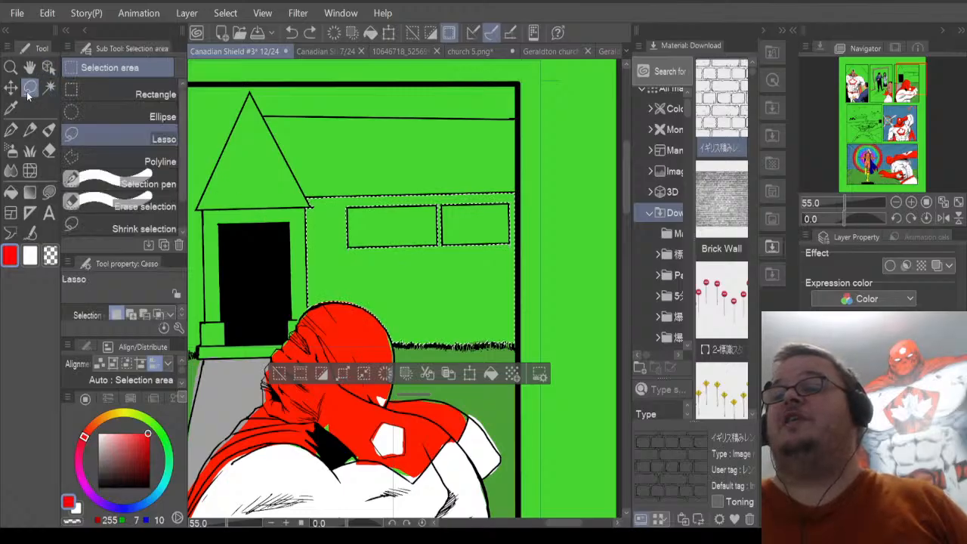
pyautogui.click(600, 218)
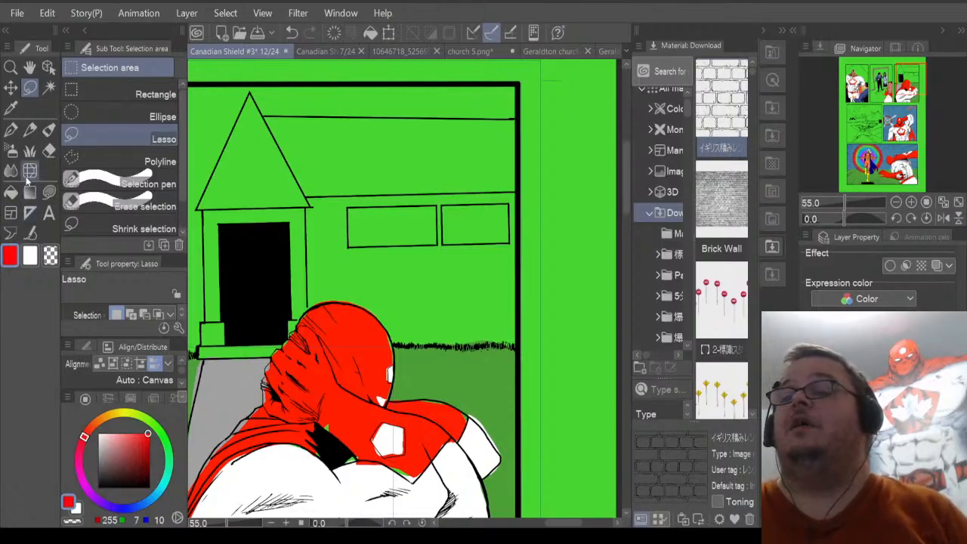
# Place the イギリス積みレンガパターン material over the whole page without a selection and scale its bricks down strongly.
pyautogui.click(30, 151)
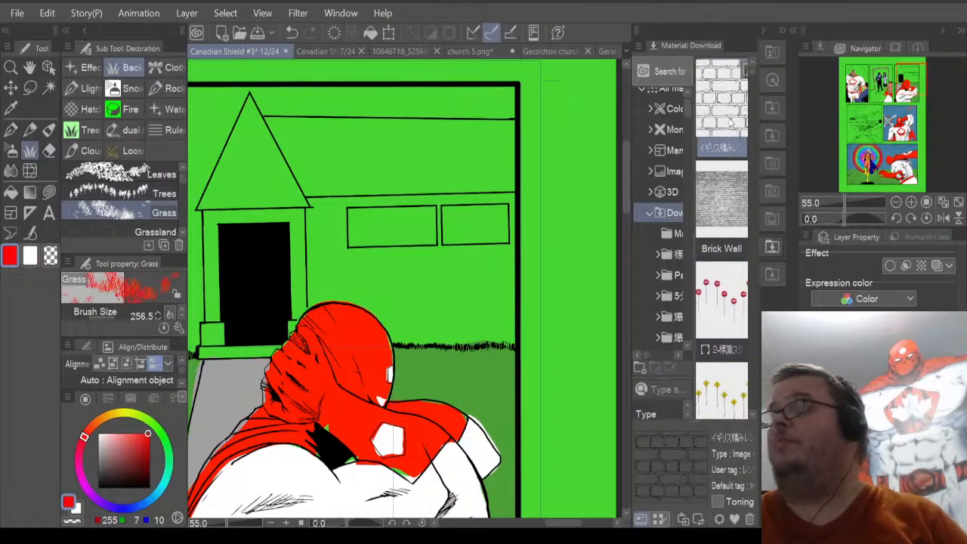
pyautogui.moveTo(730, 122); pyautogui.dragTo(420, 292)
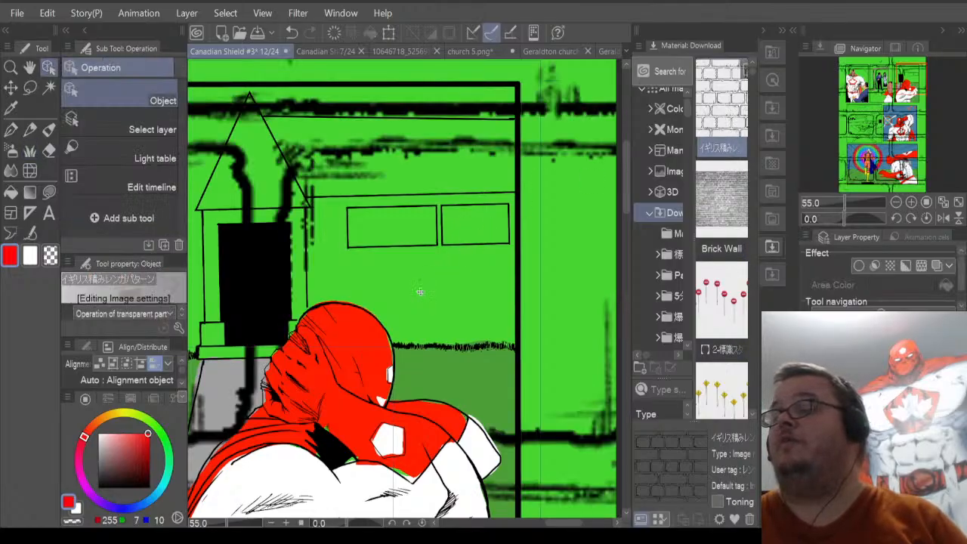
pyautogui.scroll(-8, 420, 292)
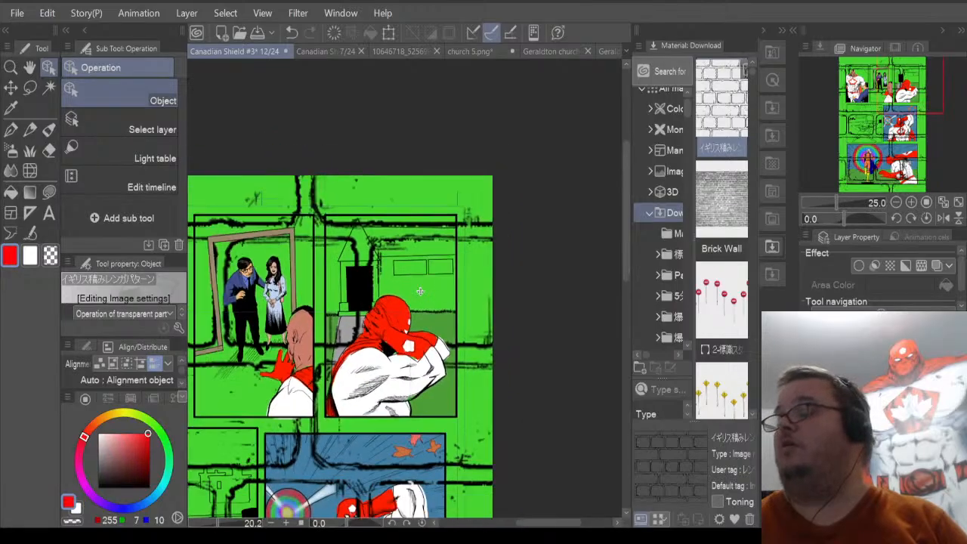
pyautogui.scroll(-3, 420, 292)
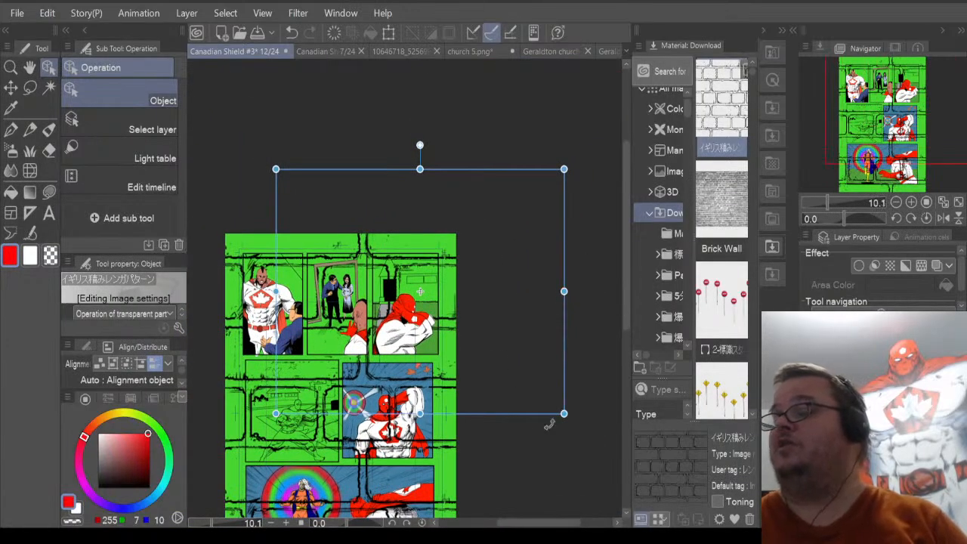
pyautogui.moveTo(568, 415); pyautogui.dragTo(308, 212)
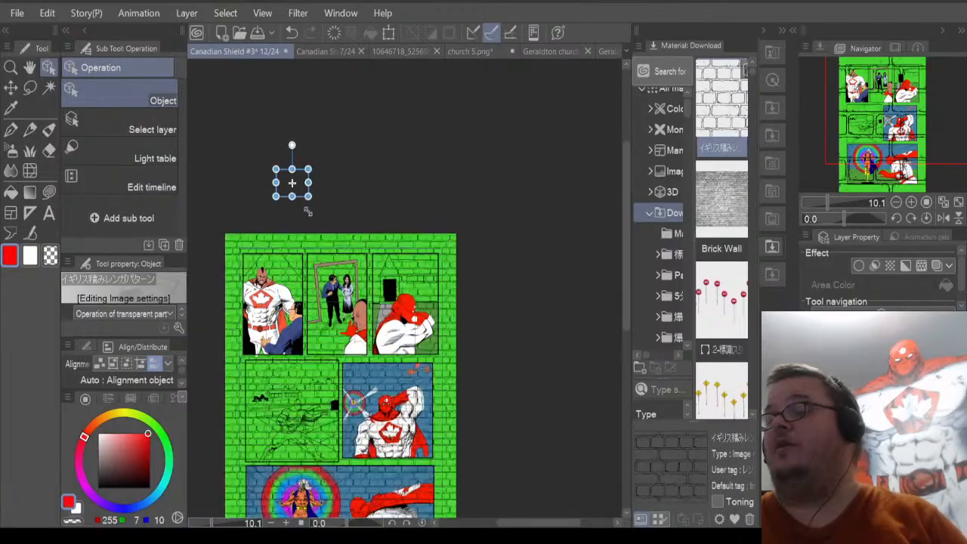
# Shrink the full-page brick pattern's tile to about half its size.
pyautogui.scroll(4, 414, 286)
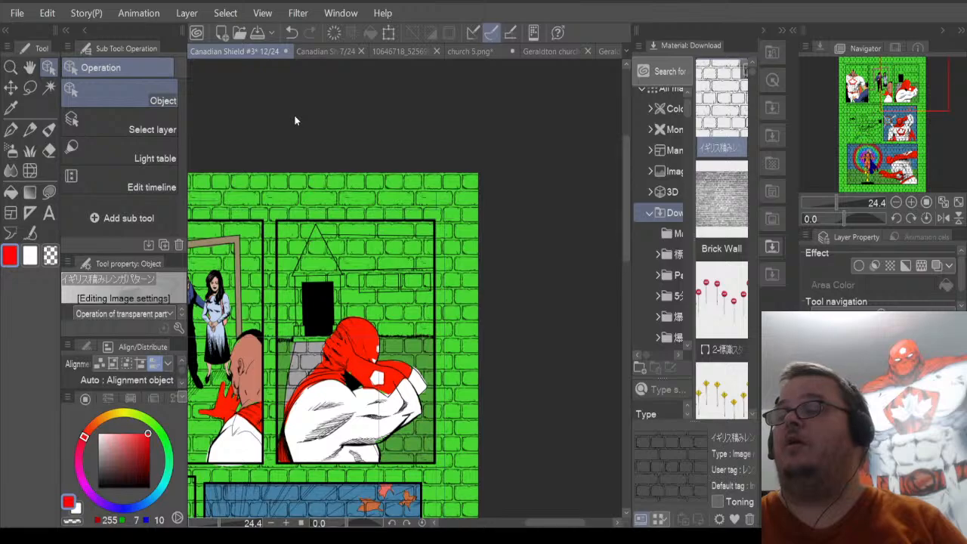
pyautogui.scroll(-3, 295, 121)
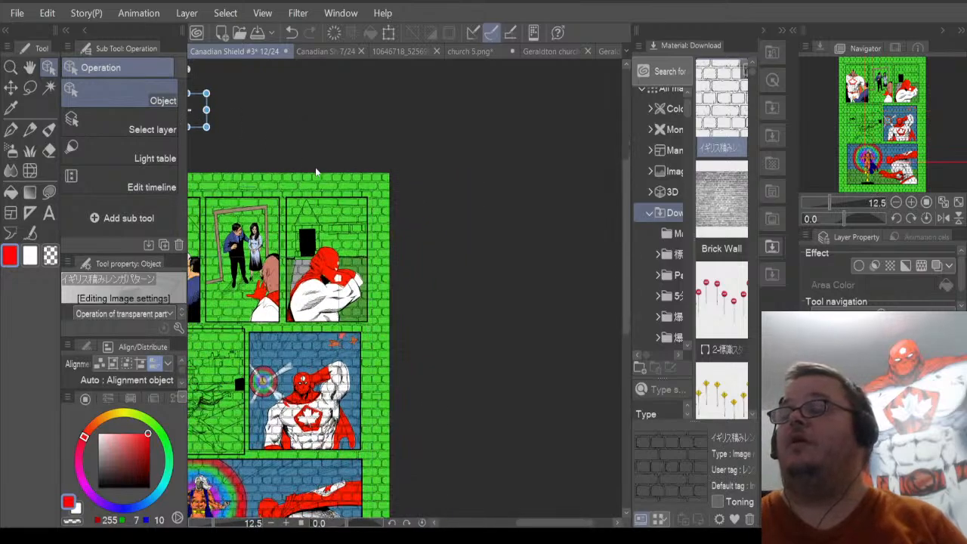
pyautogui.scroll(-2, 307, 170)
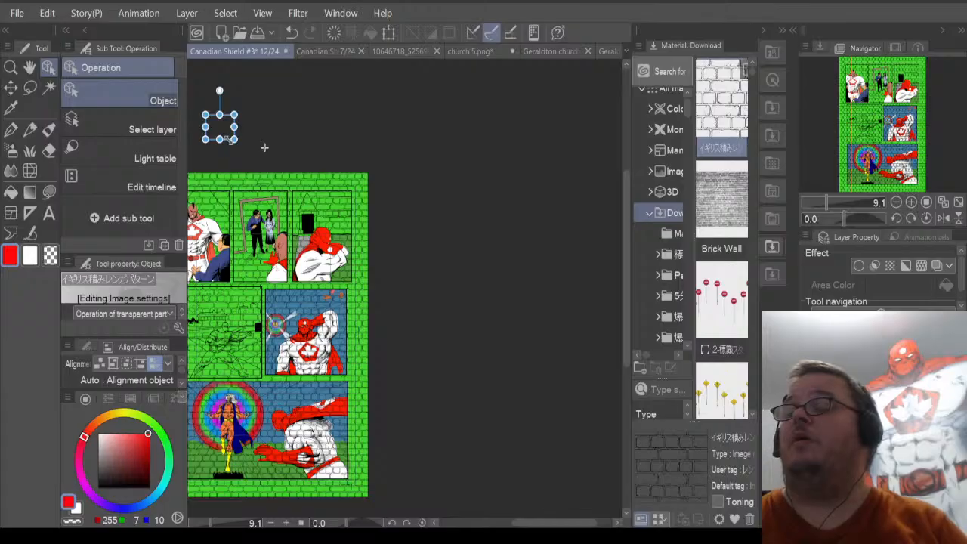
pyautogui.moveTo(228, 139); pyautogui.dragTo(220, 127)
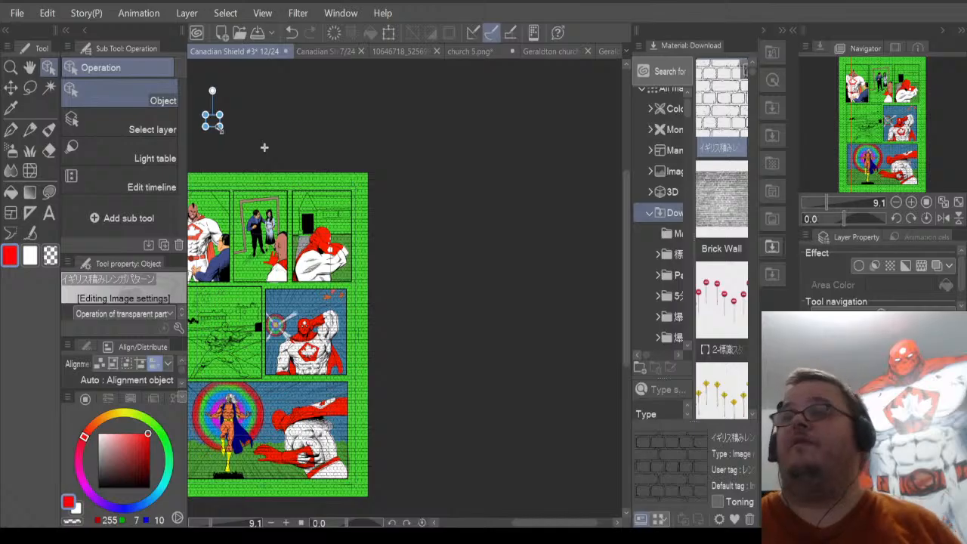
# Undo the brick scaling and the full-page placement of the brick pattern.
pyautogui.click(292, 32)
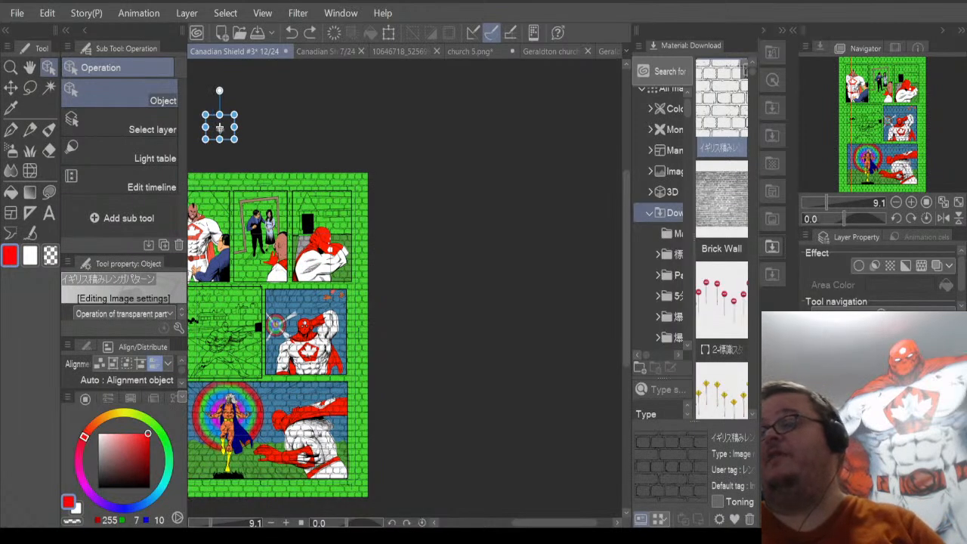
pyautogui.click(292, 32)
pyautogui.hotkey('ctrl', 'z')
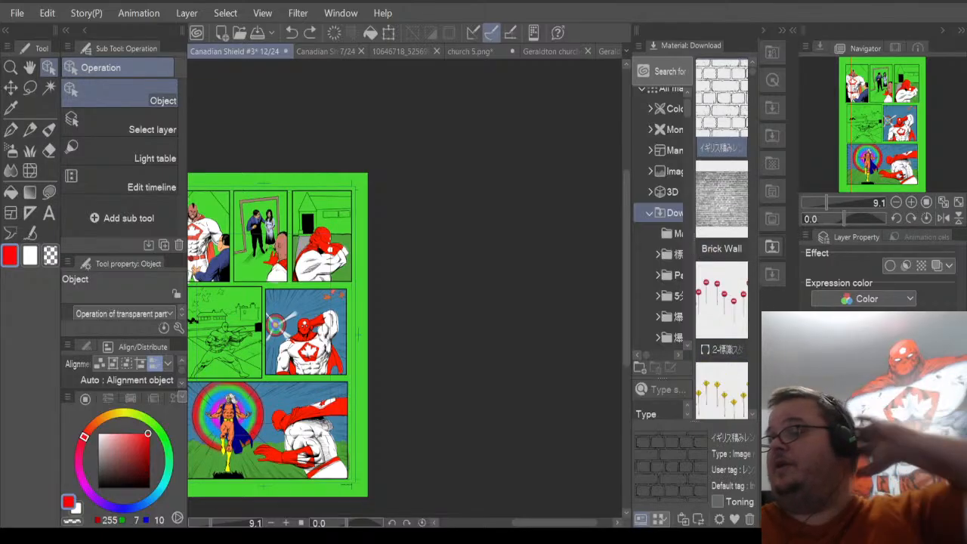
# Auto select the building's wall area around the windows in the third panel, replacing the mistaken page-margin selection.
pyautogui.click(48, 88)
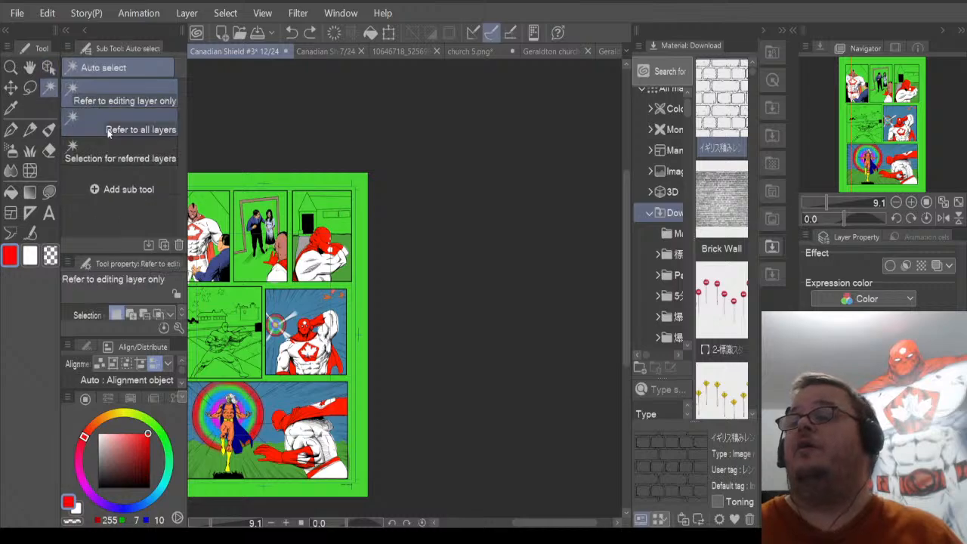
pyautogui.click(342, 225)
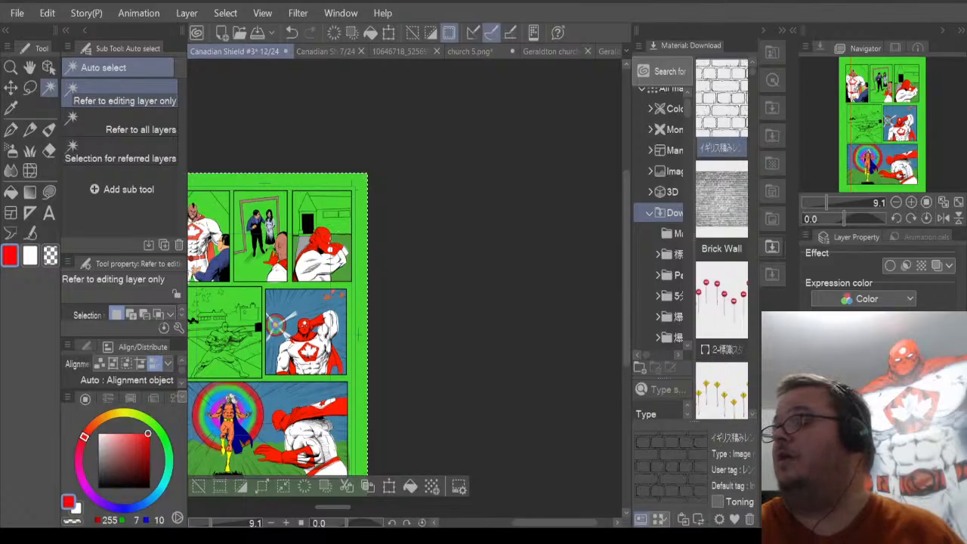
pyautogui.click(420, 282)
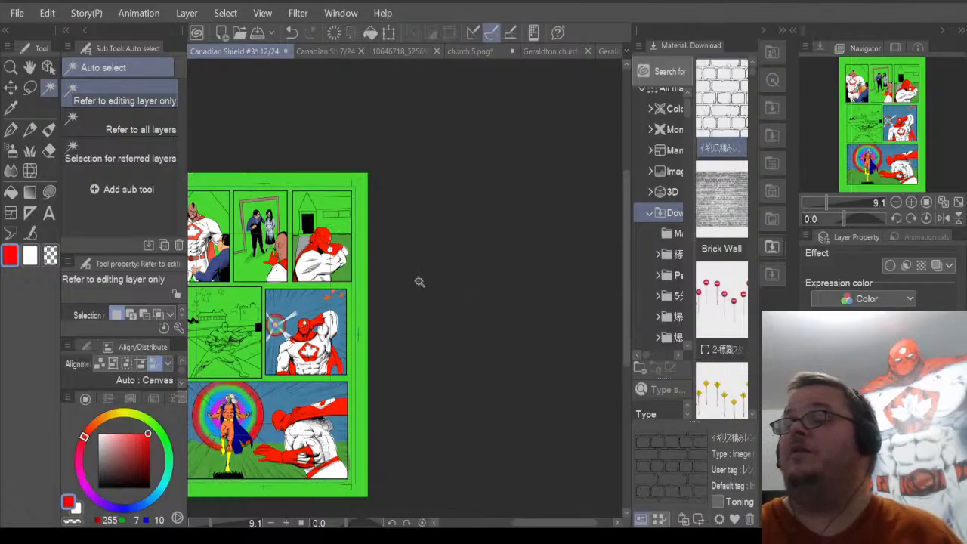
pyautogui.click(344, 225)
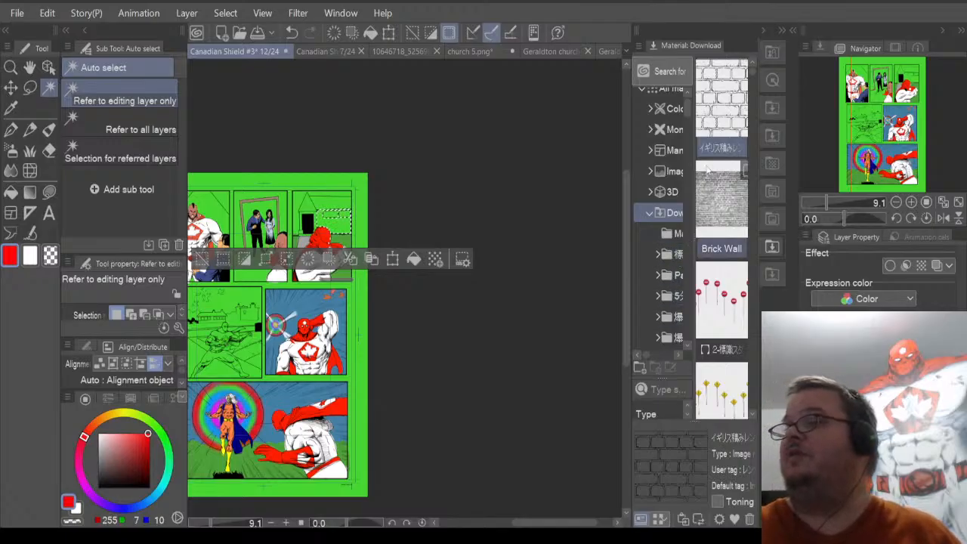
# Place the イギリス積みレンガパターン material into the selected wall, scale its bricks down, and undo the accidental shift of the green background.
pyautogui.moveTo(451, 205); pyautogui.dragTo(312, 235)
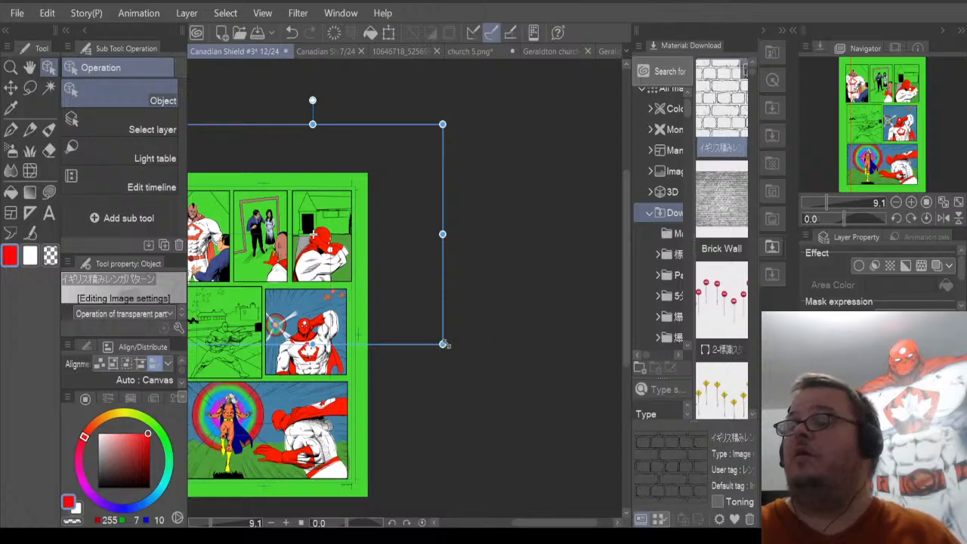
pyautogui.moveTo(444, 344); pyautogui.dragTo(415, 184)
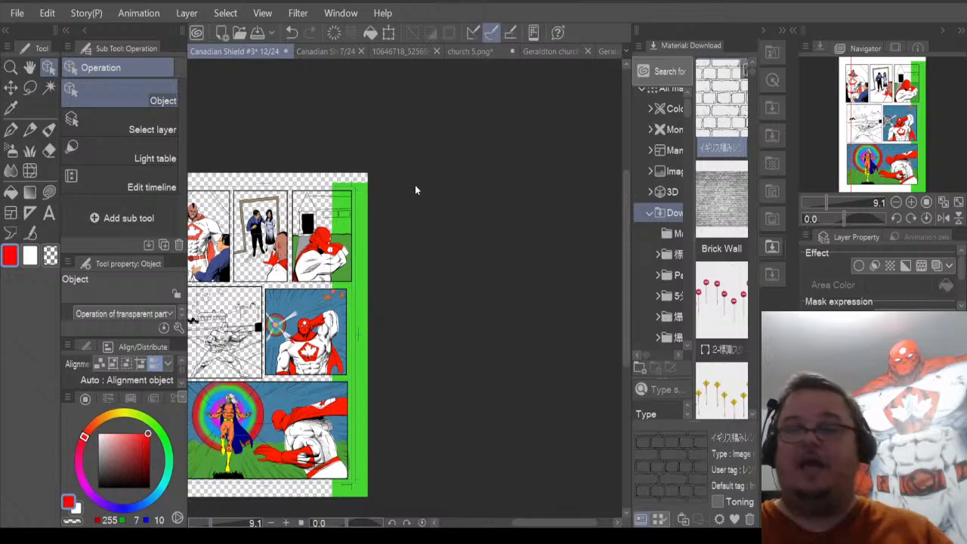
pyautogui.hotkey('ctrl', 'z')
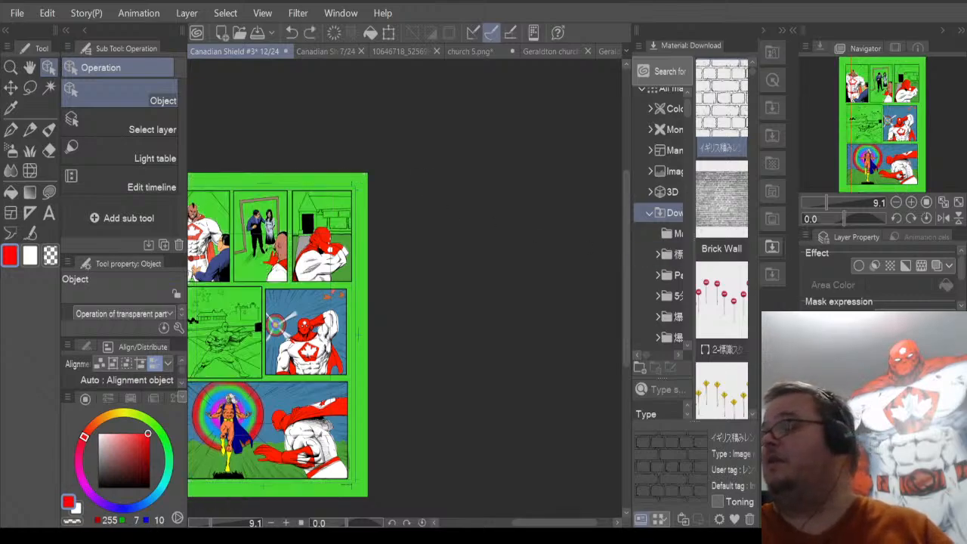
# Reselect the wall's brick pattern and move its tile over to the third panel.
pyautogui.click(222, 157)
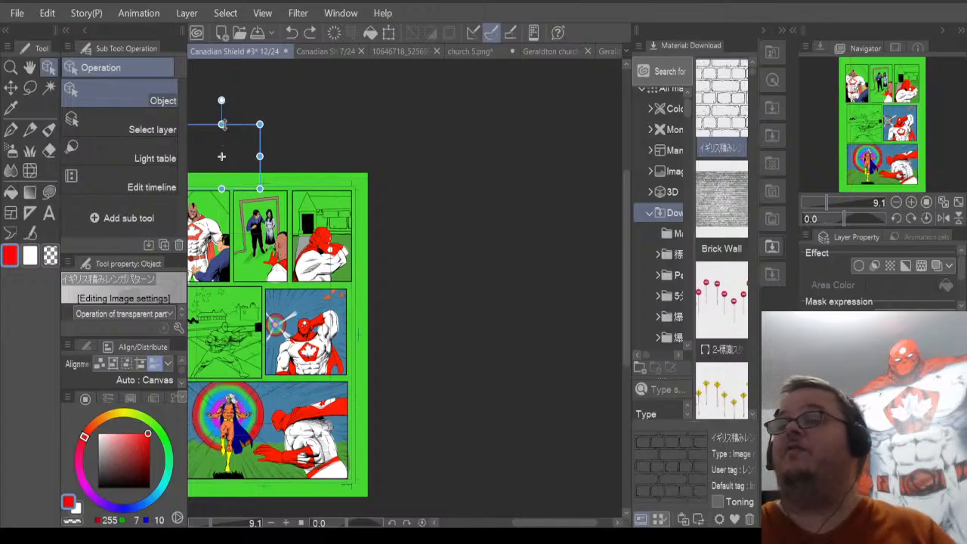
pyautogui.moveTo(237, 129); pyautogui.dragTo(358, 154)
pyautogui.scroll(1, 351, 140)
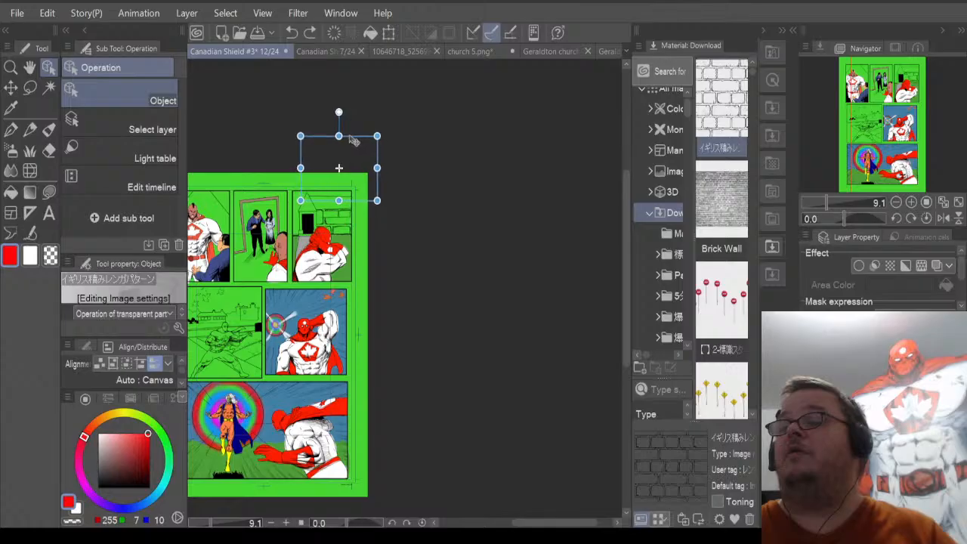
pyautogui.scroll(2, 304, 180)
pyautogui.scroll(2, 304, 182)
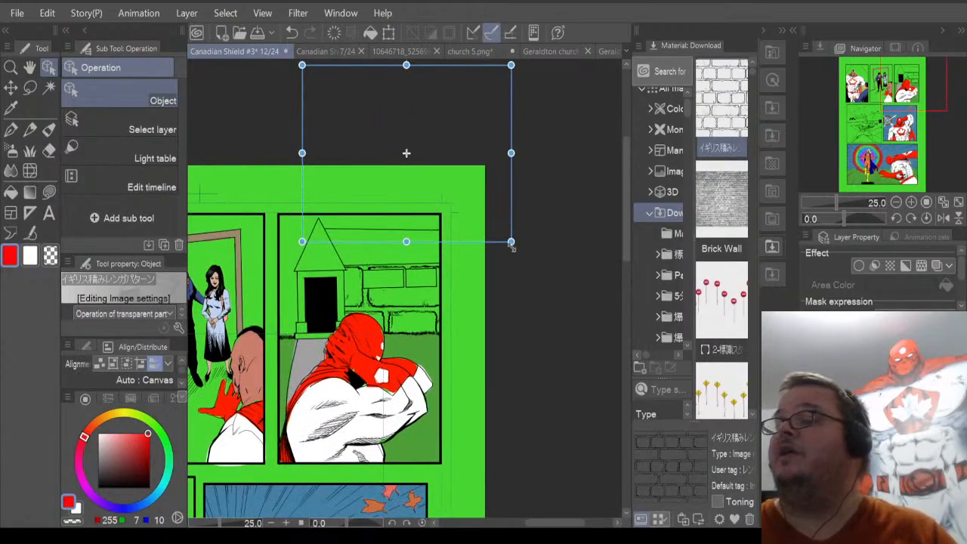
# Shrink the wall's brick pattern tile repeatedly until the bricks look small against the windows in the third panel.
pyautogui.moveTo(512, 241); pyautogui.dragTo(365, 89)
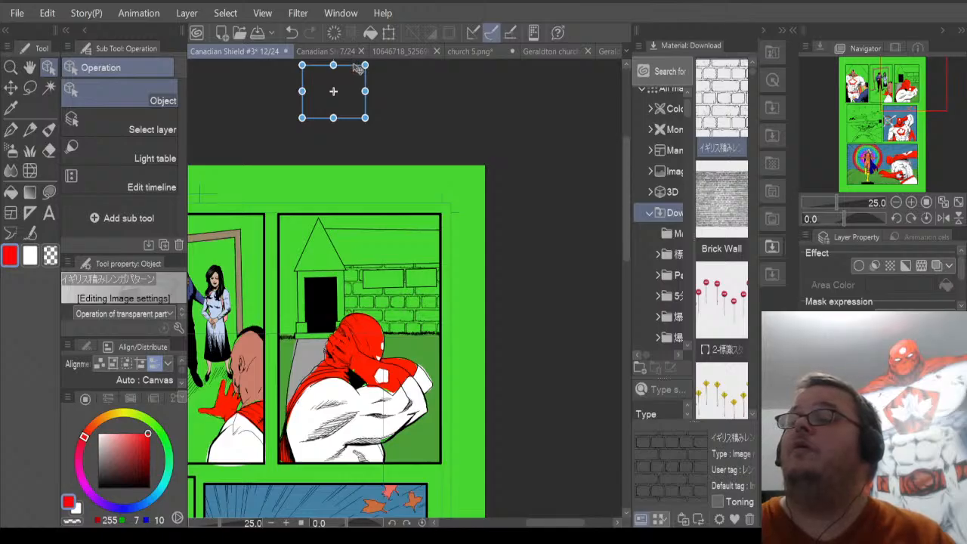
pyautogui.moveTo(359, 69); pyautogui.dragTo(429, 153)
pyautogui.scroll(3, 310, 308)
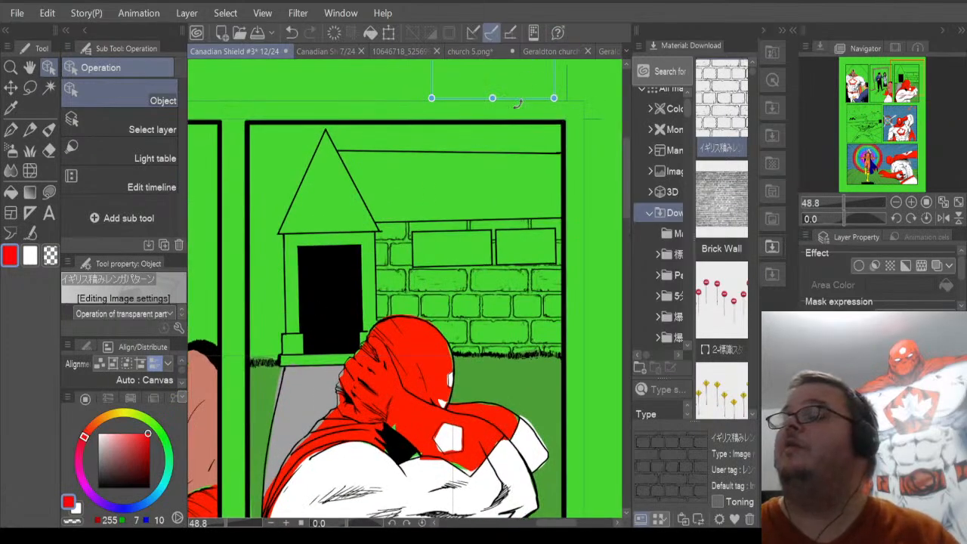
pyautogui.moveTo(524, 100); pyautogui.dragTo(357, 119)
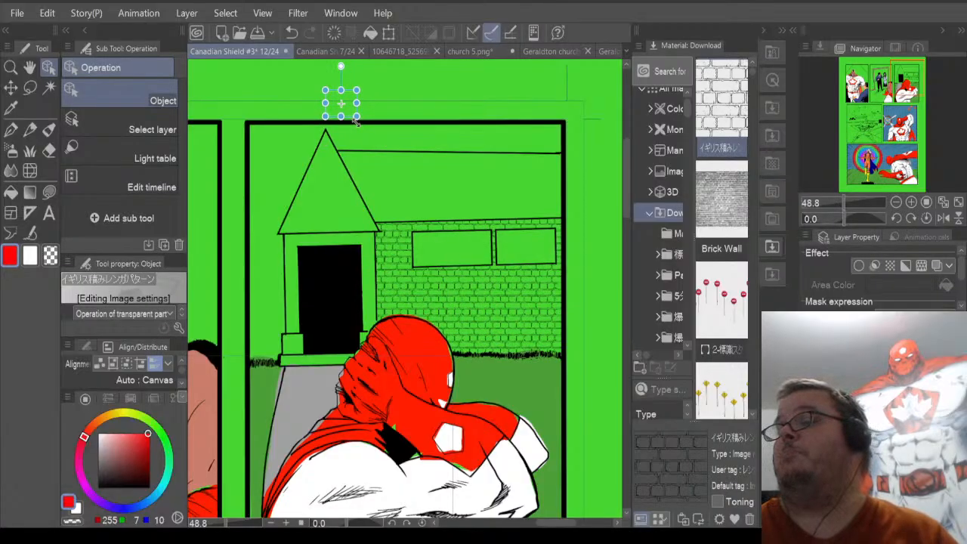
pyautogui.moveTo(357, 119); pyautogui.dragTo(350, 112)
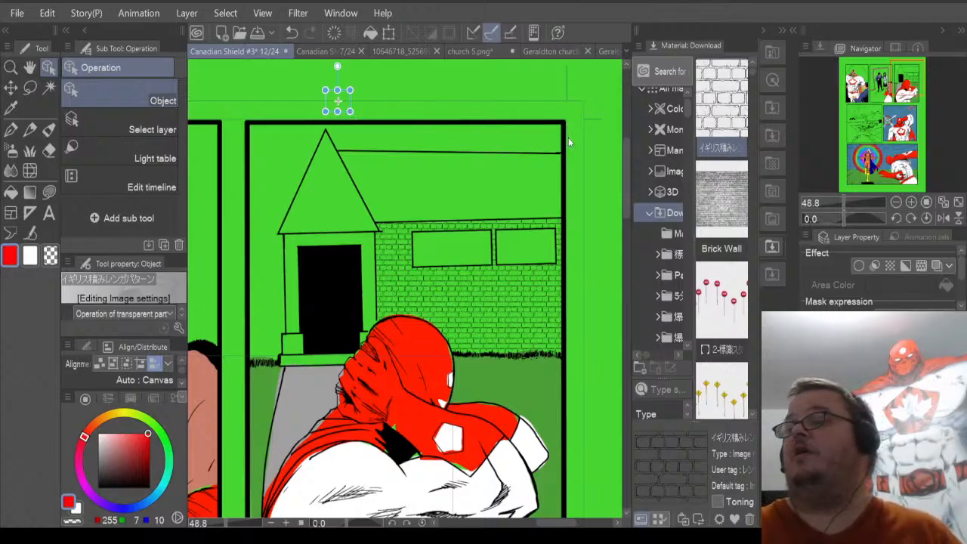
pyautogui.scroll(-1, 570, 142)
pyautogui.scroll(-2, 570, 142)
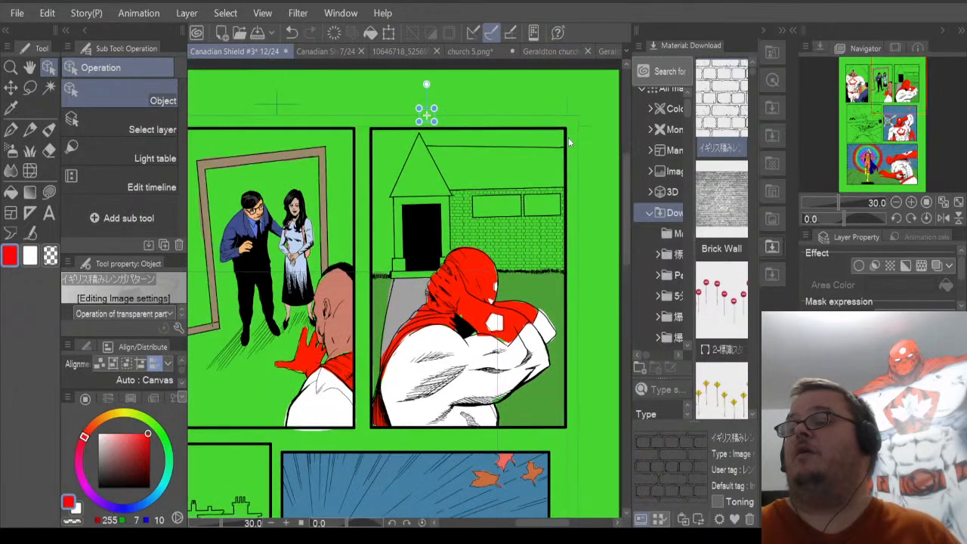
pyautogui.scroll(-1, 570, 143)
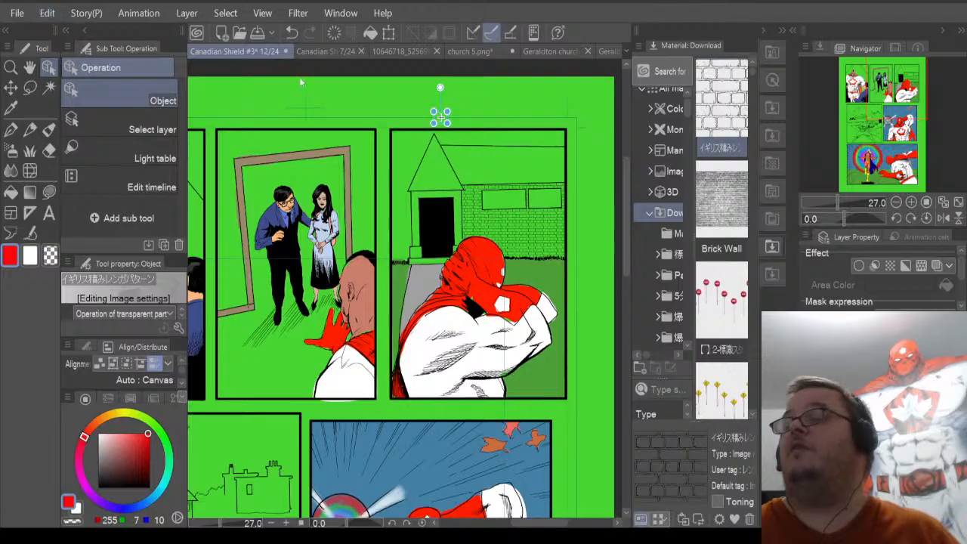
# Adjust the rotation of the wall's brick pattern until its rows run along the building's roof line.
pyautogui.scroll(3, 471, 98)
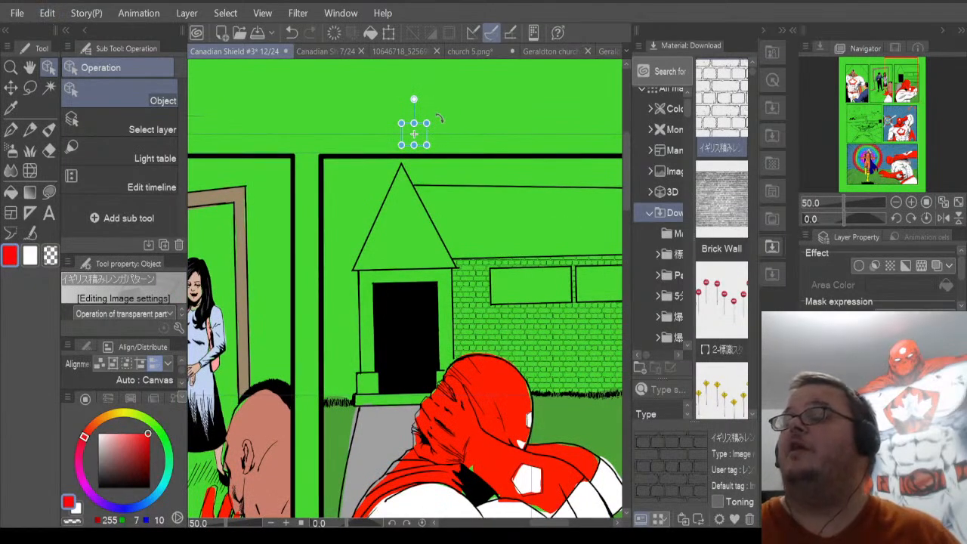
pyautogui.moveTo(439, 119); pyautogui.dragTo(445, 119)
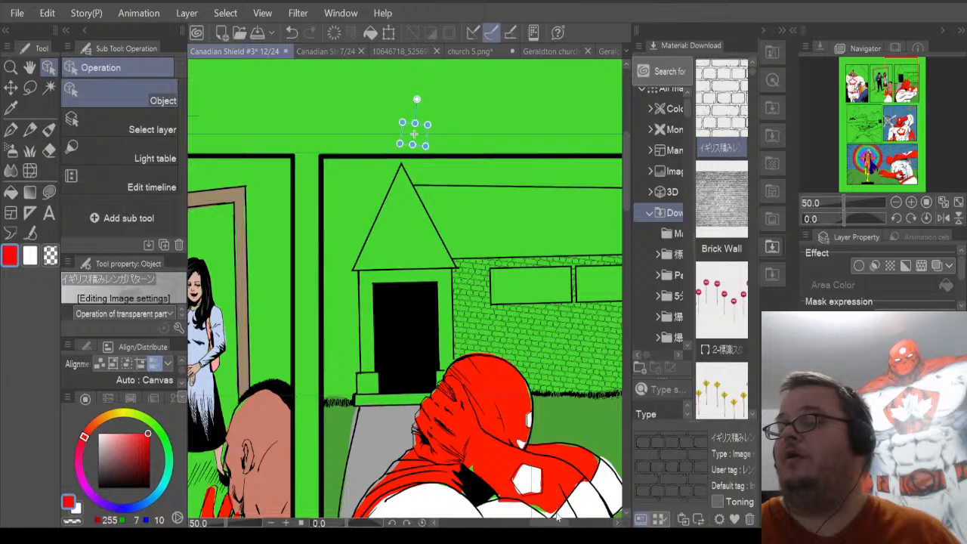
pyautogui.moveTo(558, 523); pyautogui.dragTo(571, 523)
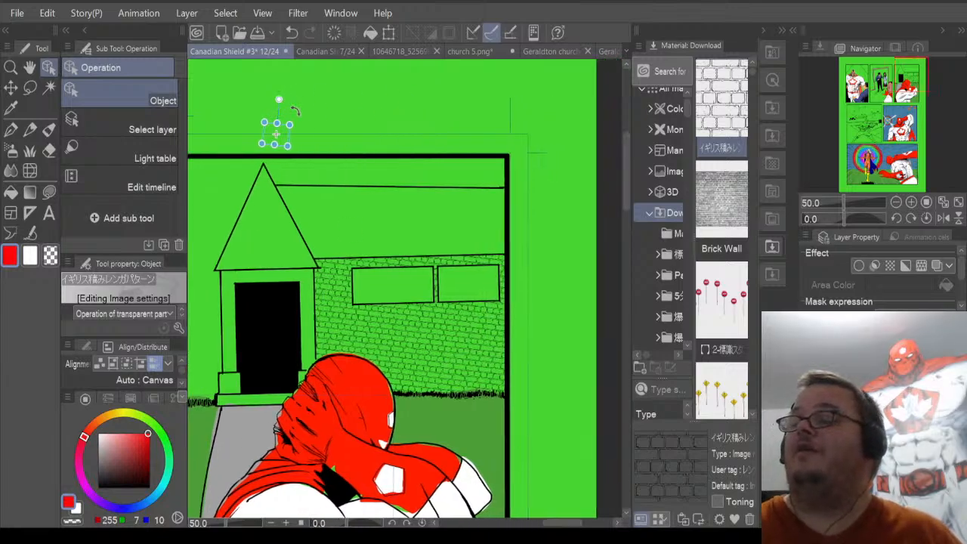
pyautogui.moveTo(295, 111); pyautogui.dragTo(301, 94)
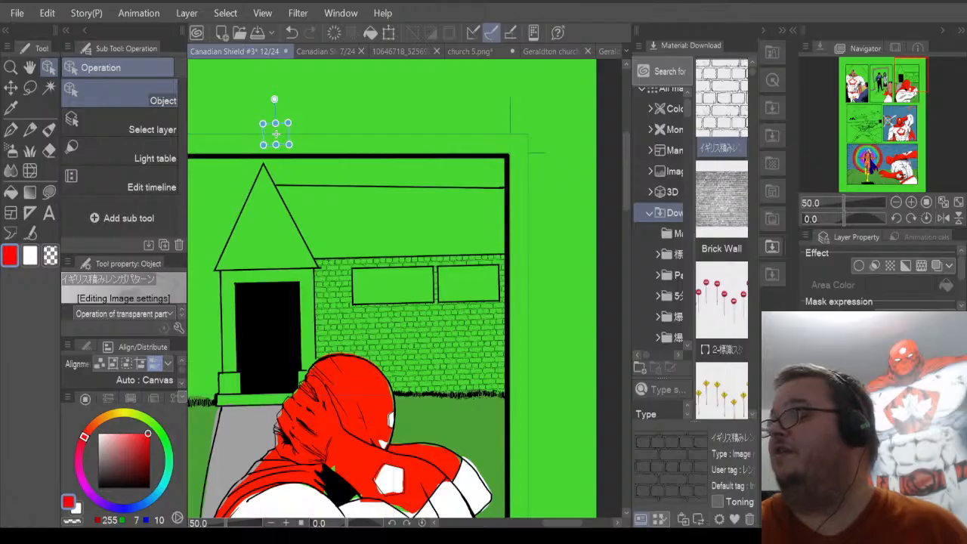
# Leave the brick pattern layer for the colouring layer, and sample the sunlit brick brown (RGB 169, 118, 89) from the church in church 5.png.
pyautogui.click(869, 423)
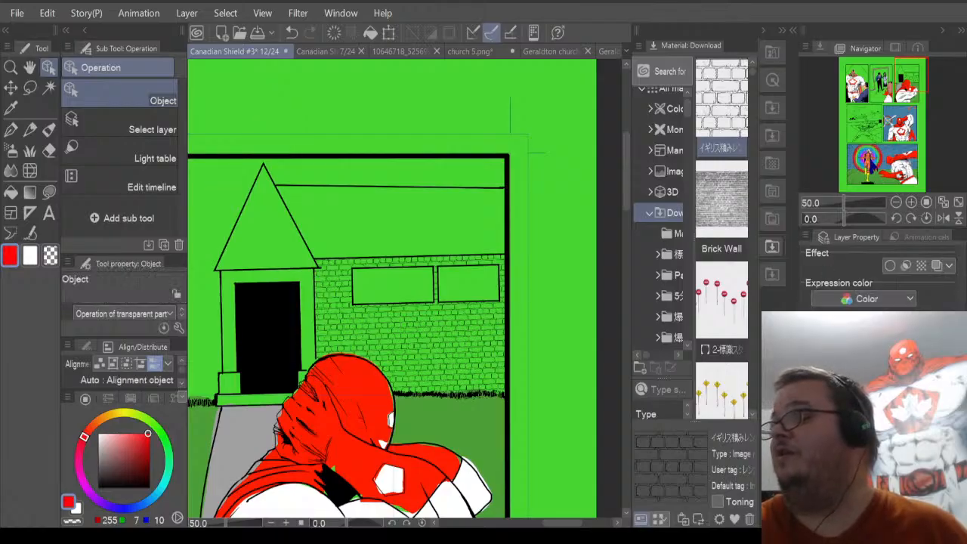
pyautogui.click(481, 54)
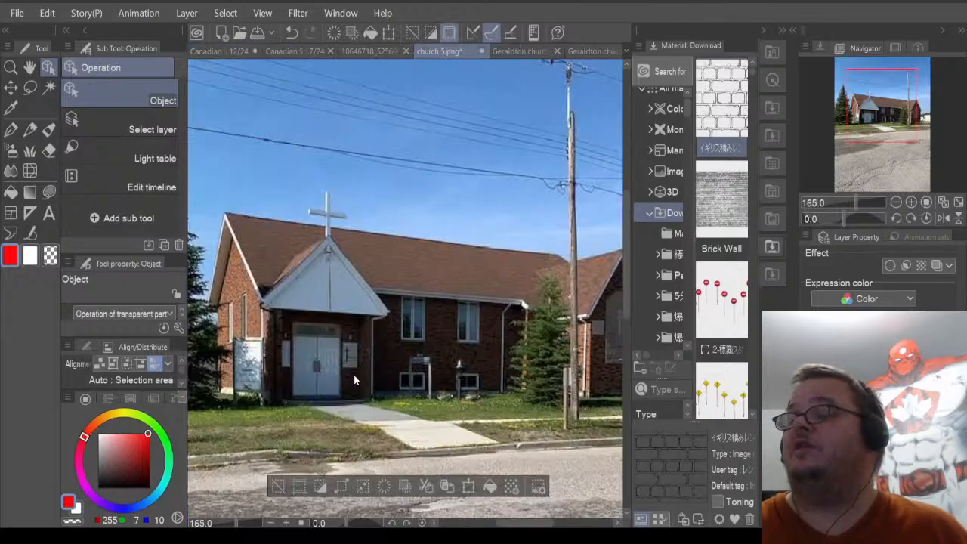
pyautogui.scroll(8, 356, 363)
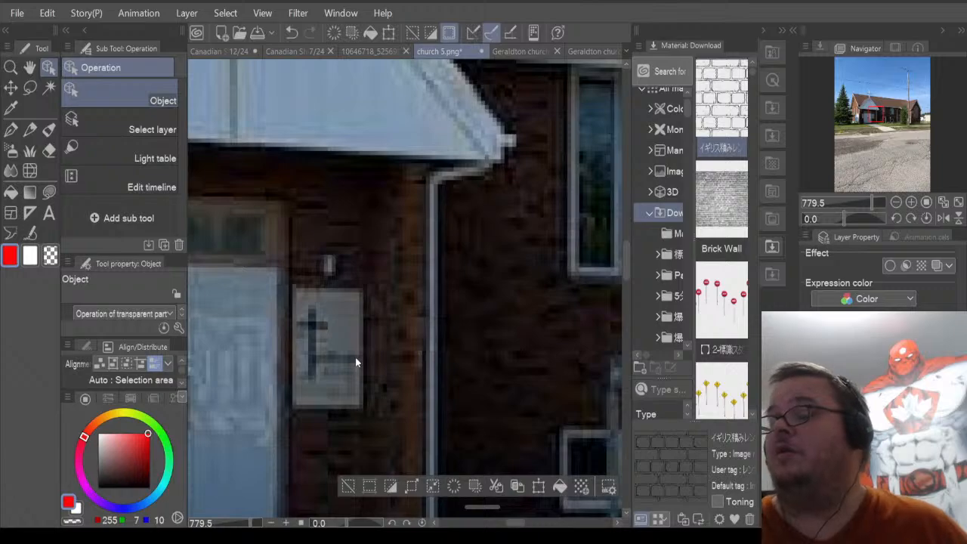
pyautogui.scroll(-6, 356, 363)
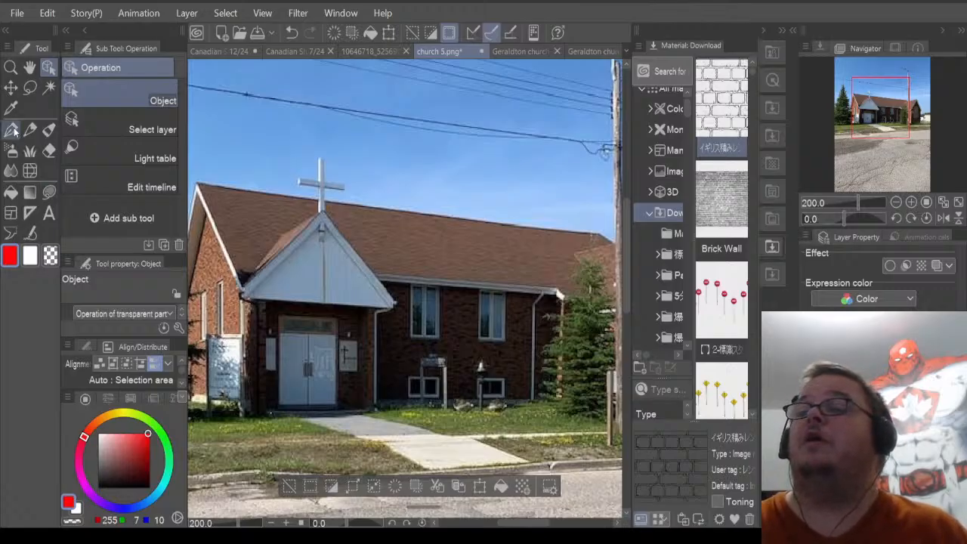
pyautogui.click(7, 109)
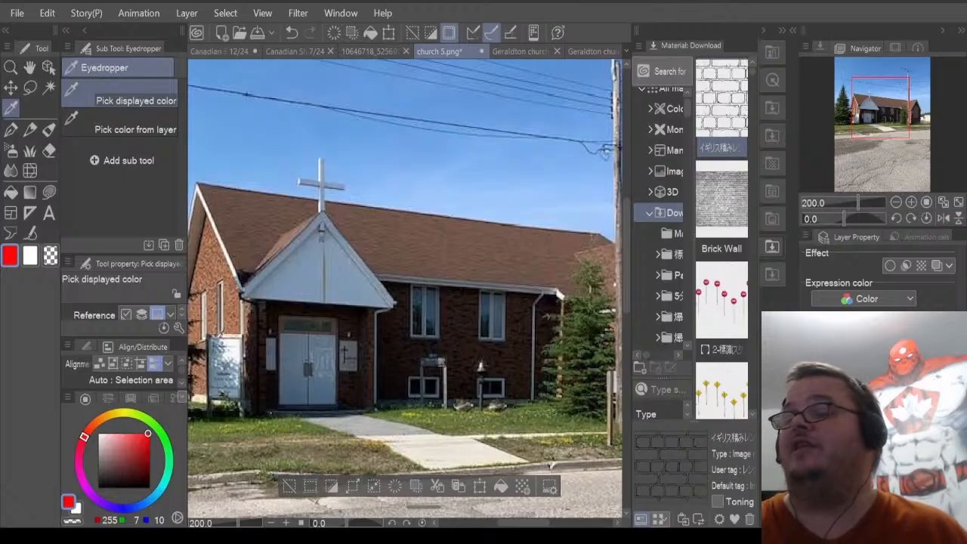
pyautogui.click(211, 270)
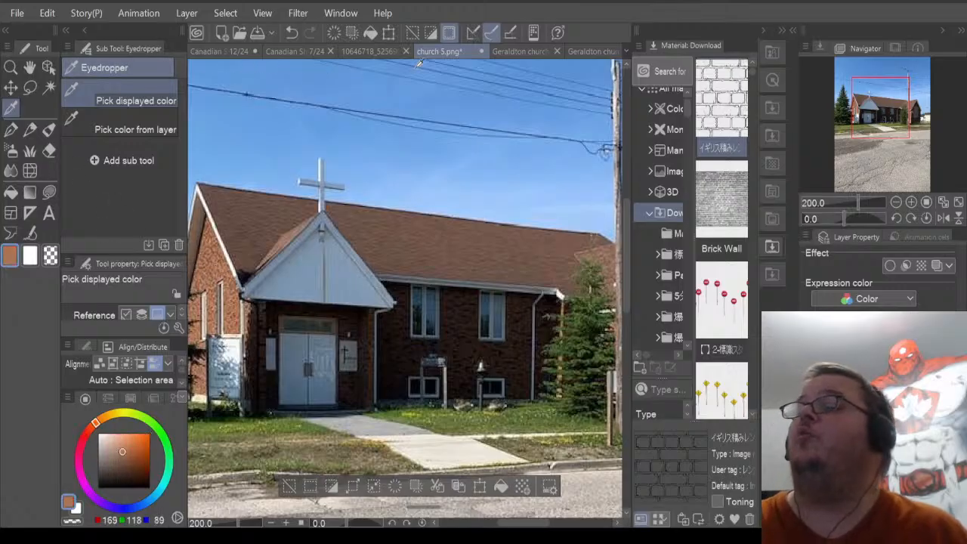
# Return to comic page 12/24, auto select the brick wall area around the windows, and lasso fill it with the sampled brown.
pyautogui.click(351, 50)
pyautogui.click(308, 52)
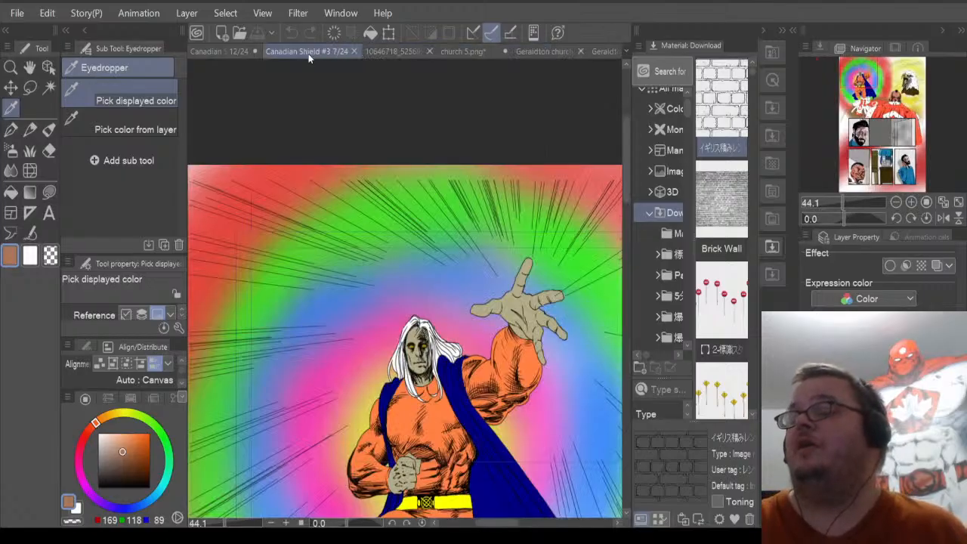
pyautogui.click(216, 52)
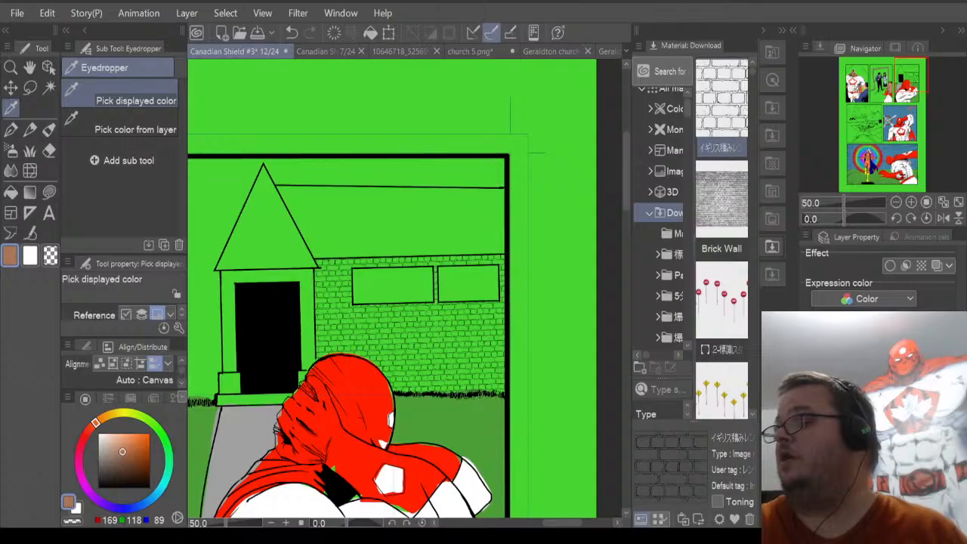
pyautogui.click(48, 88)
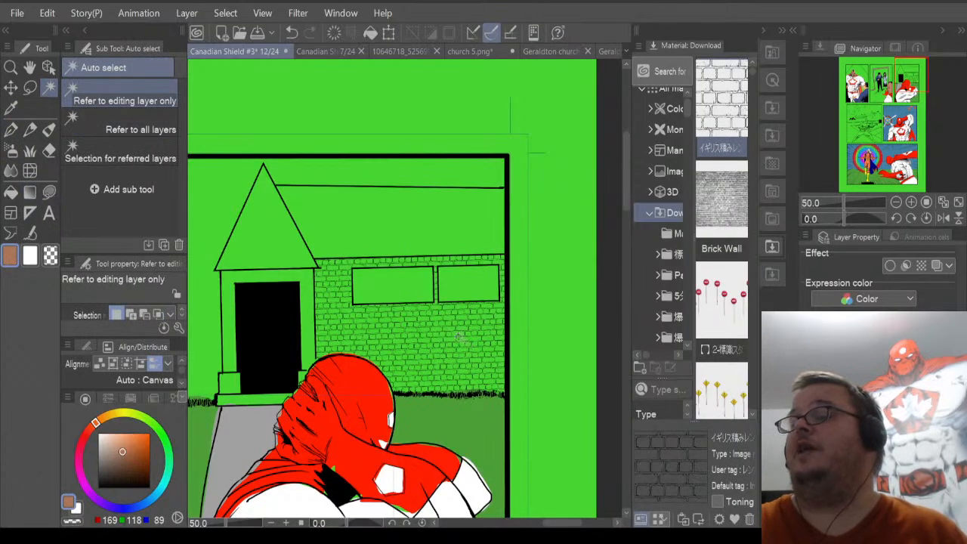
pyautogui.click(459, 337)
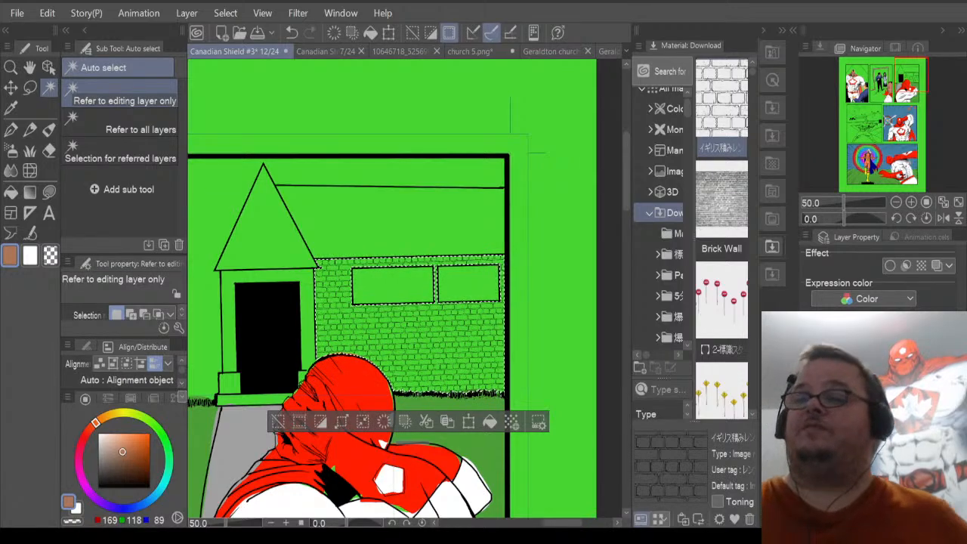
pyautogui.click(50, 192)
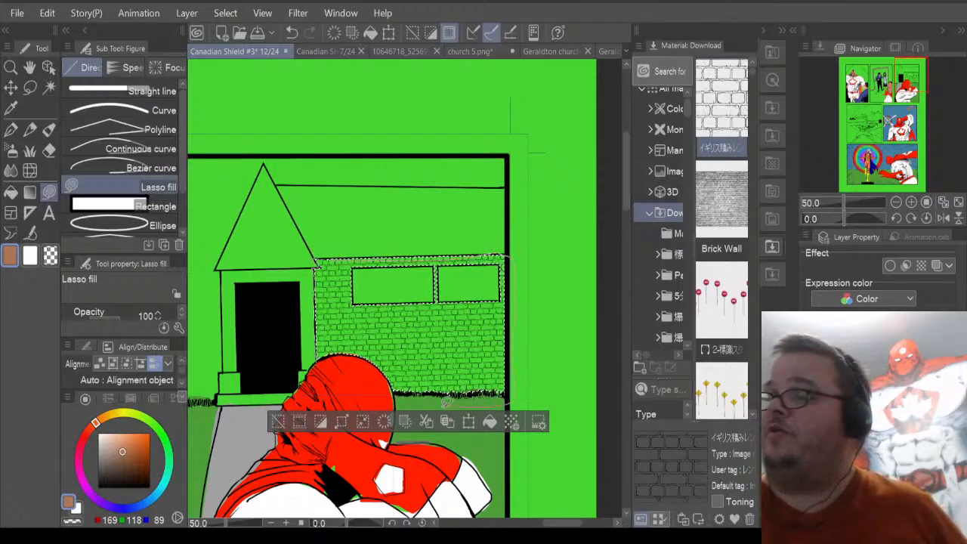
pyautogui.moveTo(446, 402); pyautogui.dragTo(350, 365)
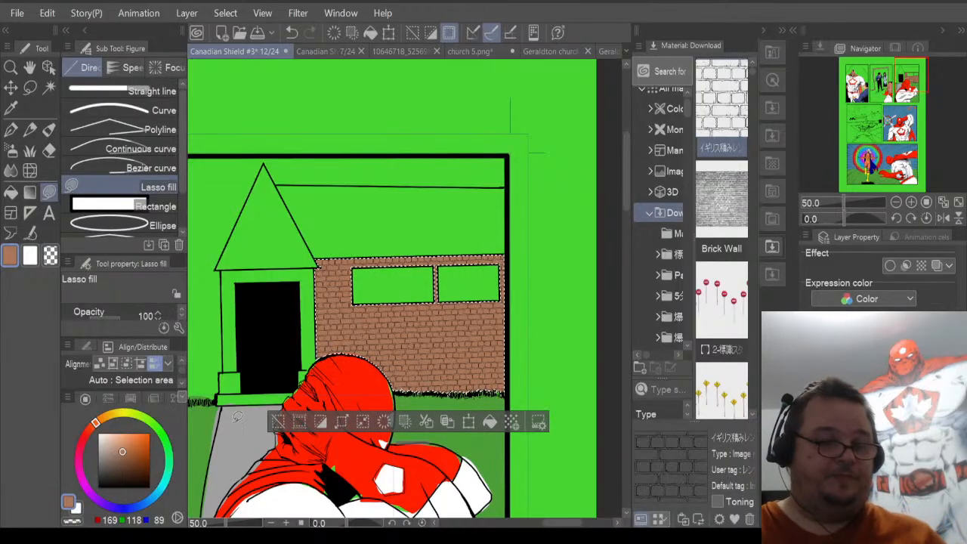
# Examine the church's entrance walls and doors in the Geraldton church 4.png and church 5.png reference photos.
pyautogui.click(534, 51)
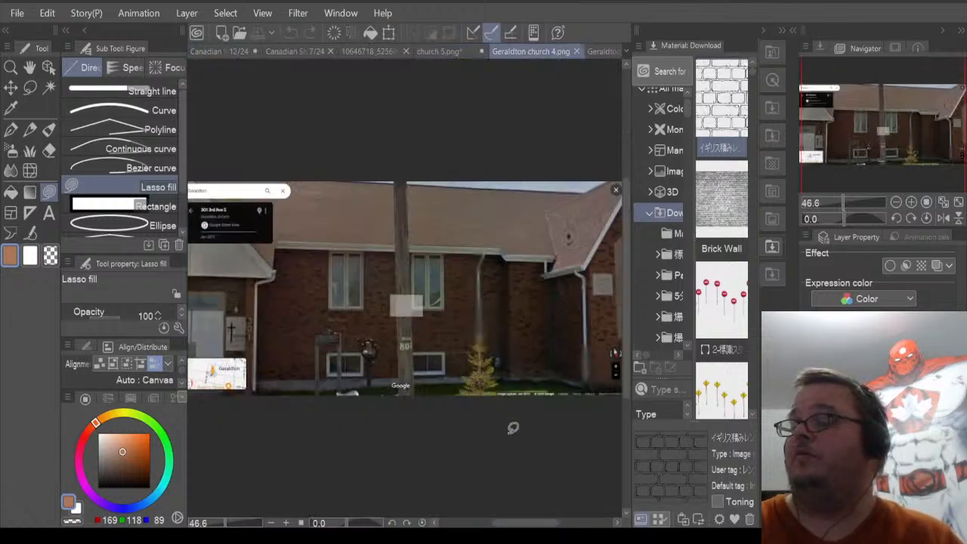
pyautogui.moveTo(539, 524); pyautogui.dragTo(519, 524)
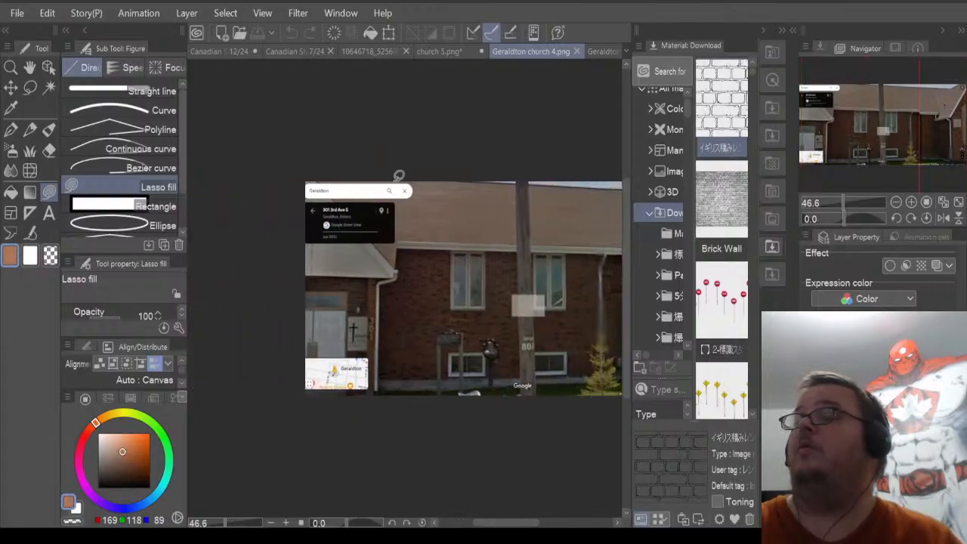
pyautogui.click(455, 54)
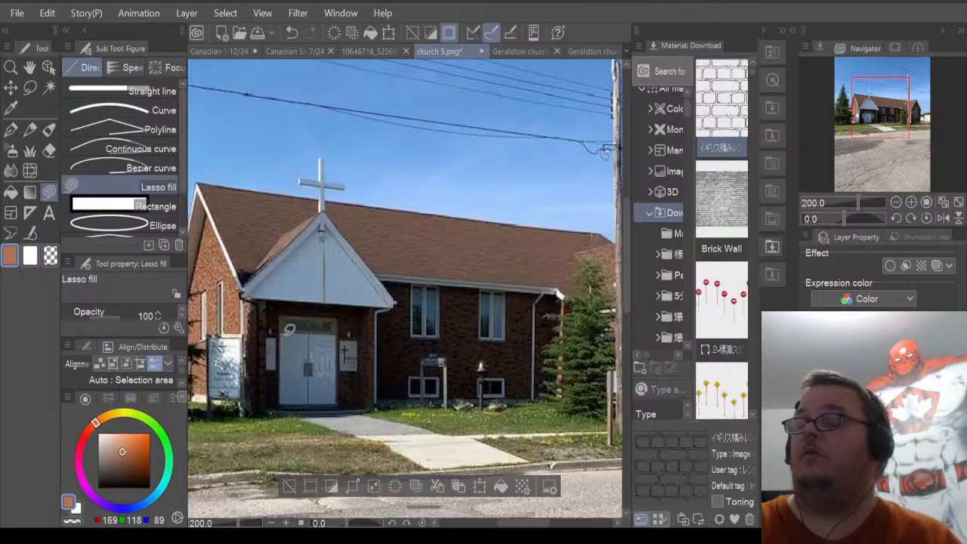
pyautogui.scroll(3, 288, 330)
pyautogui.scroll(2, 289, 329)
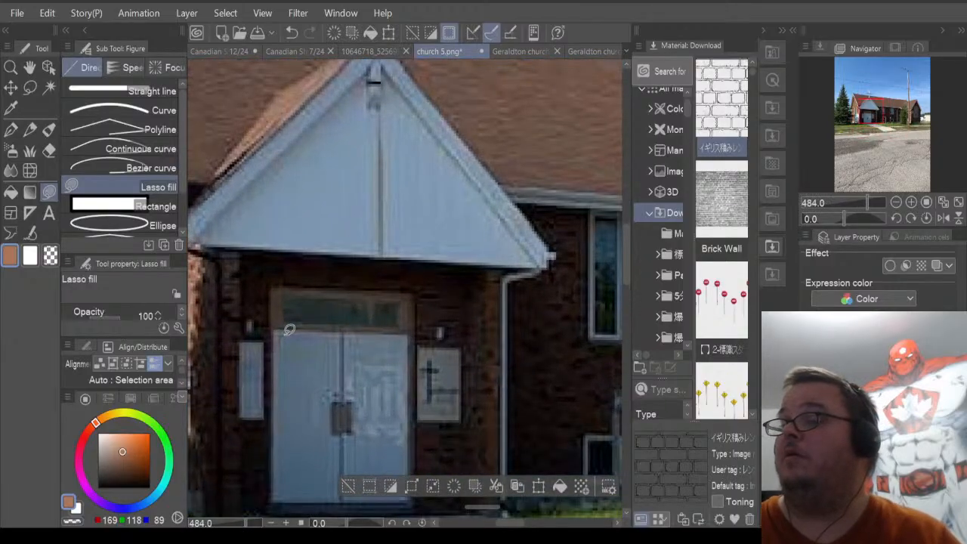
pyautogui.scroll(1, 289, 329)
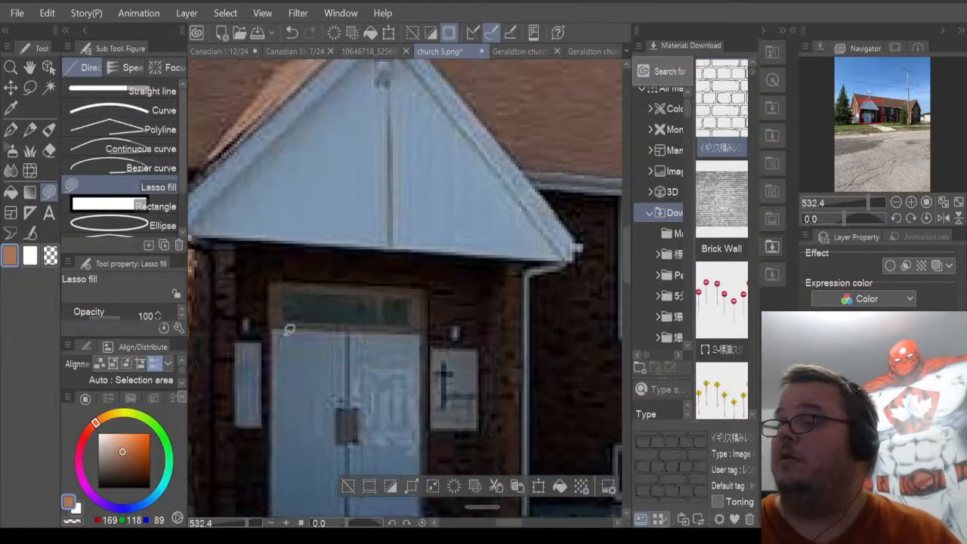
pyautogui.scroll(-2, 289, 329)
pyautogui.scroll(-1, 289, 330)
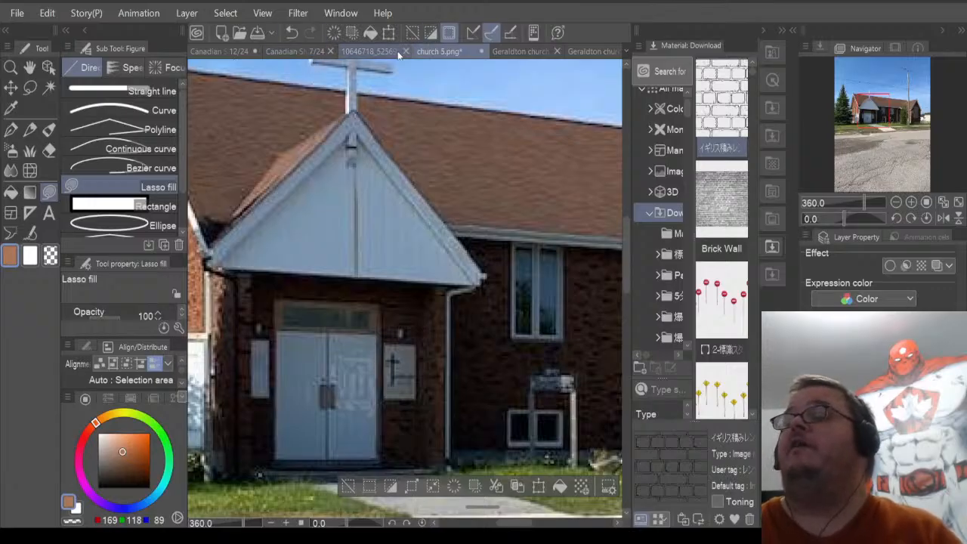
# Return to comic page 12/24, auto select the church's entrance wall around the door, and place the イギリス積みレンガパターン brick pattern in it.
pyautogui.click(224, 52)
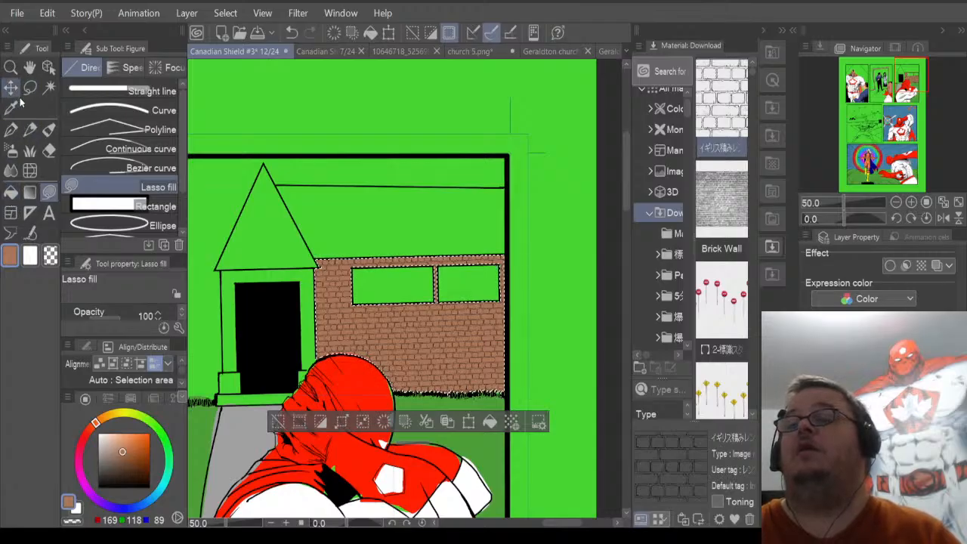
pyautogui.click(48, 89)
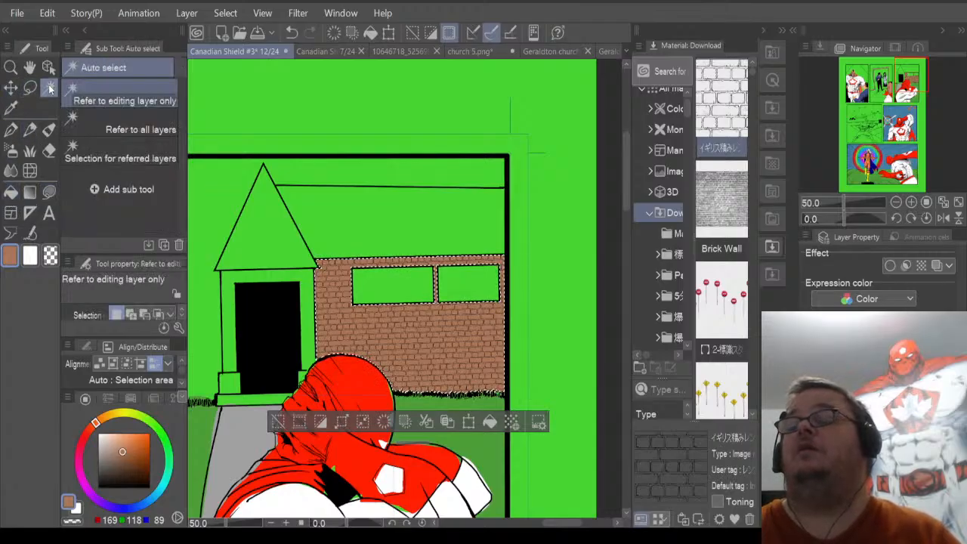
pyautogui.click(232, 350)
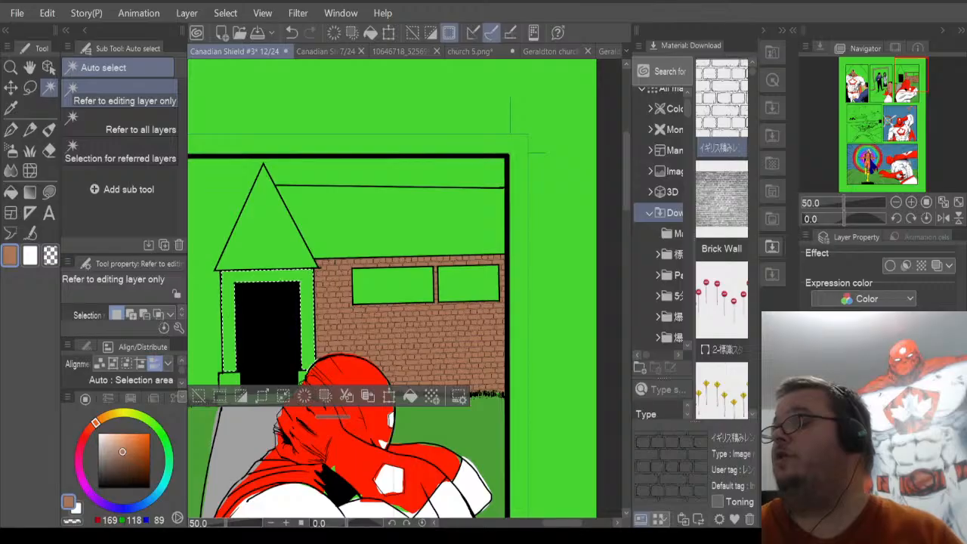
pyautogui.click(869, 423)
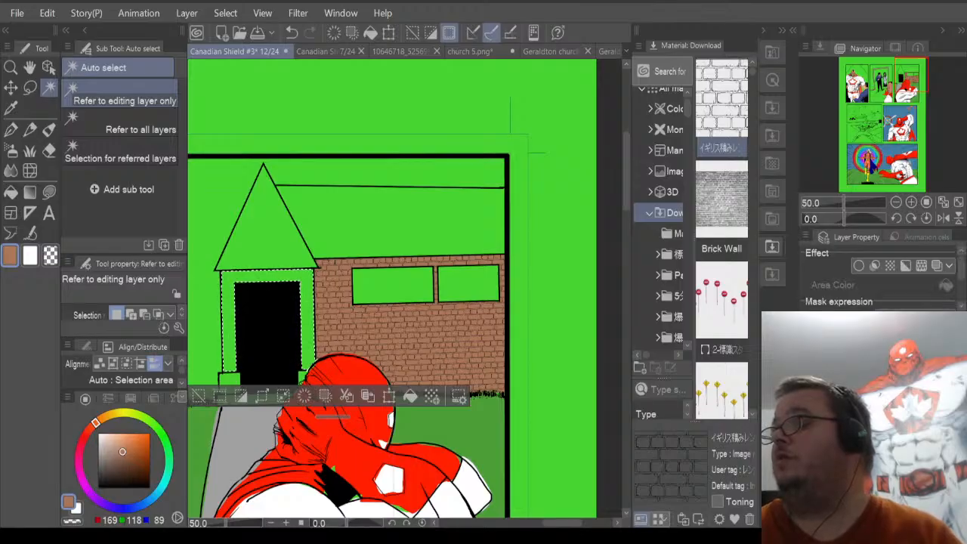
pyautogui.click(869, 438)
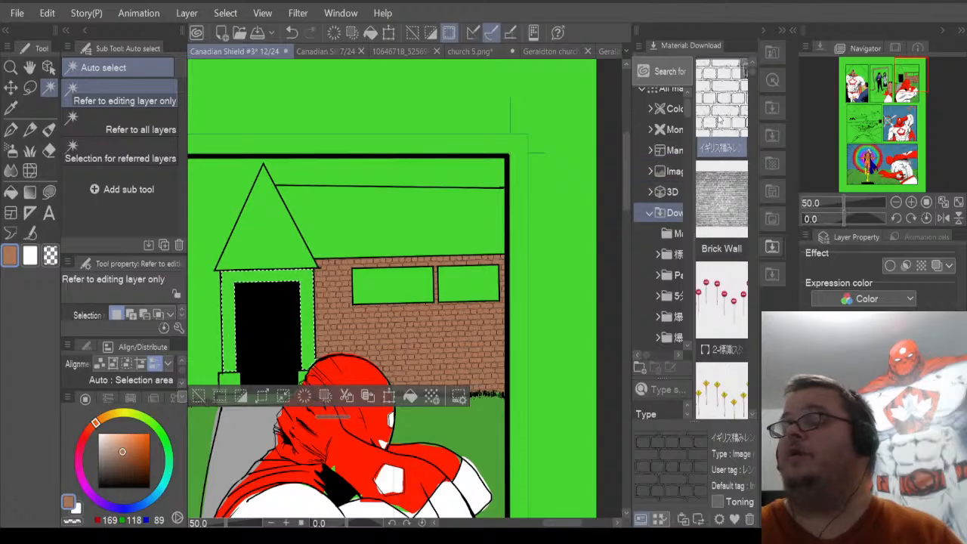
pyautogui.moveTo(379, 291); pyautogui.dragTo(279, 348)
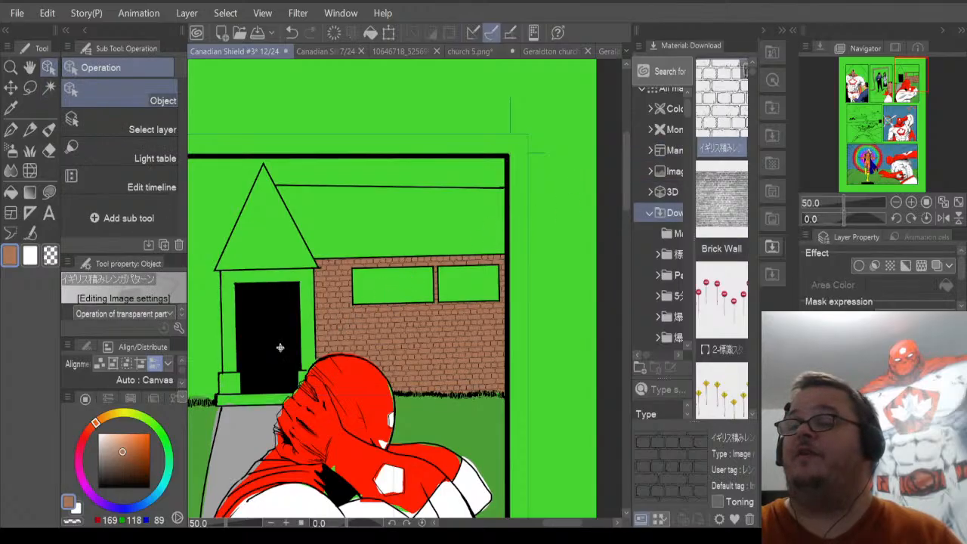
# Scale the entrance wall's brick pattern down to a small tile and reposition it near the top of the church panel.
pyautogui.scroll(-8, 280, 347)
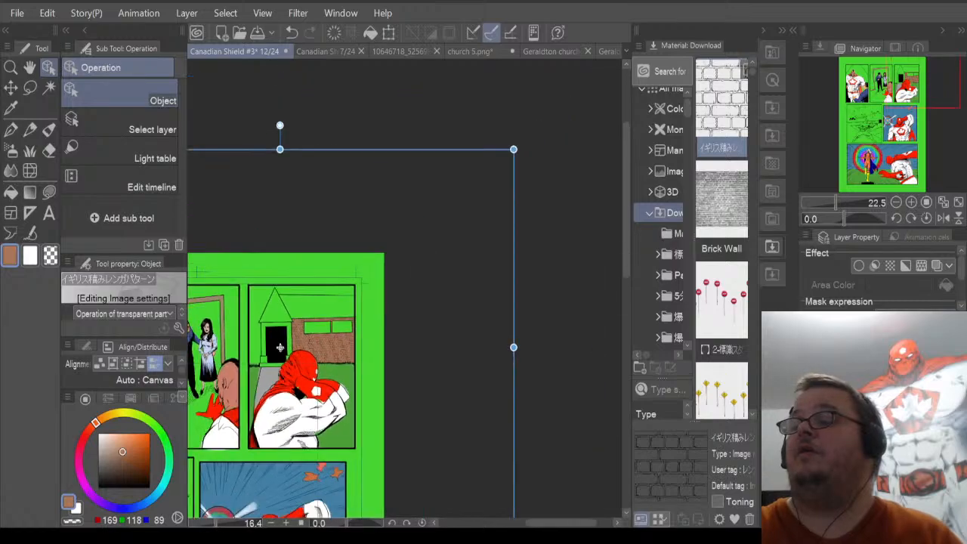
pyautogui.scroll(-3, 280, 348)
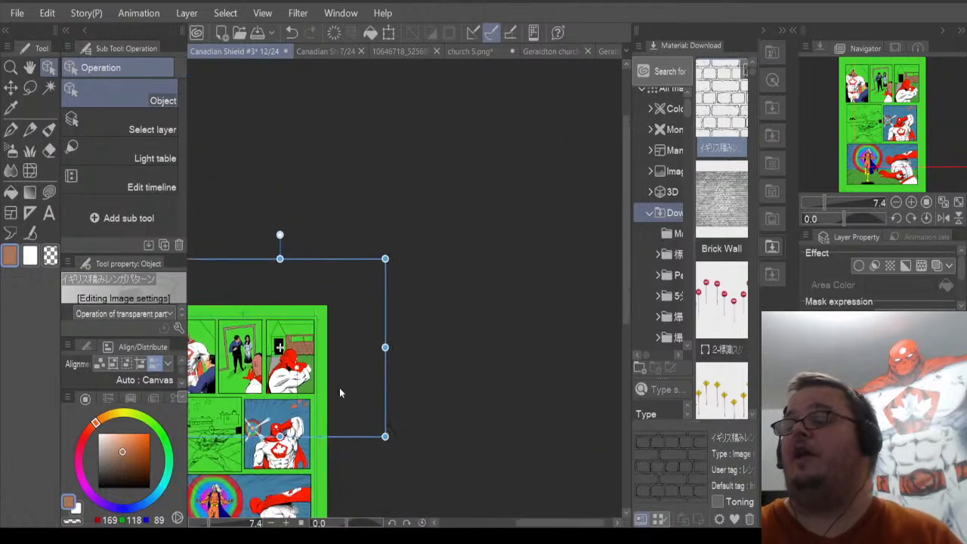
pyautogui.moveTo(385, 437); pyautogui.dragTo(204, 283)
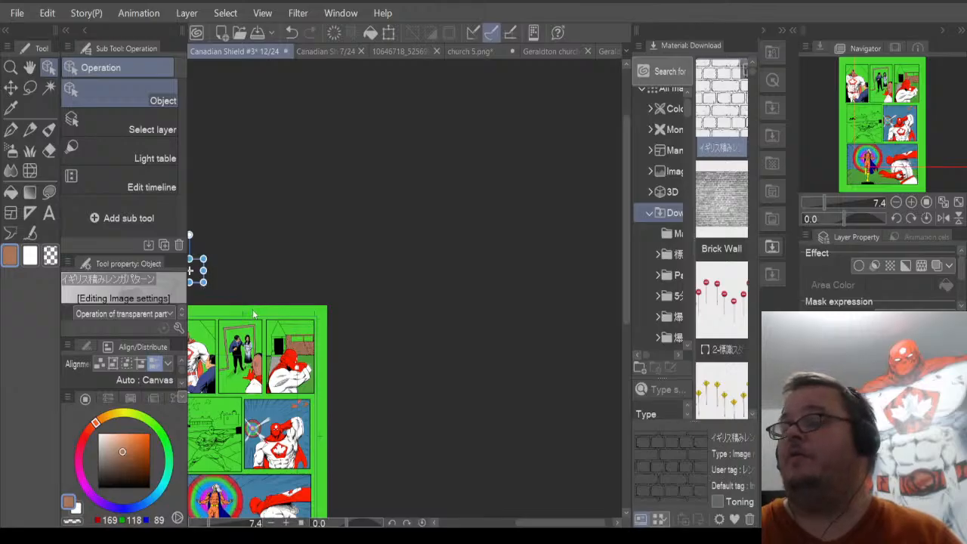
pyautogui.scroll(5, 238, 267)
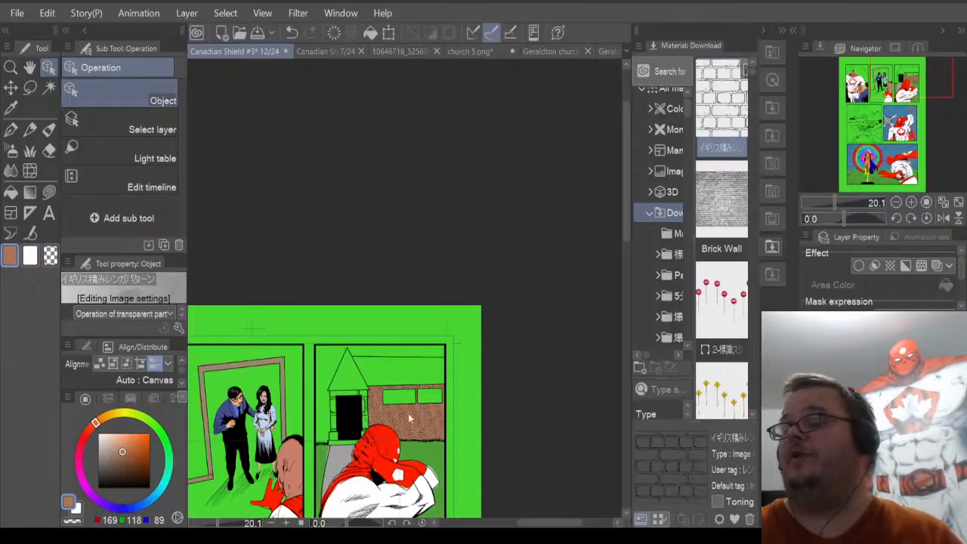
pyautogui.moveTo(549, 523); pyautogui.dragTo(513, 523)
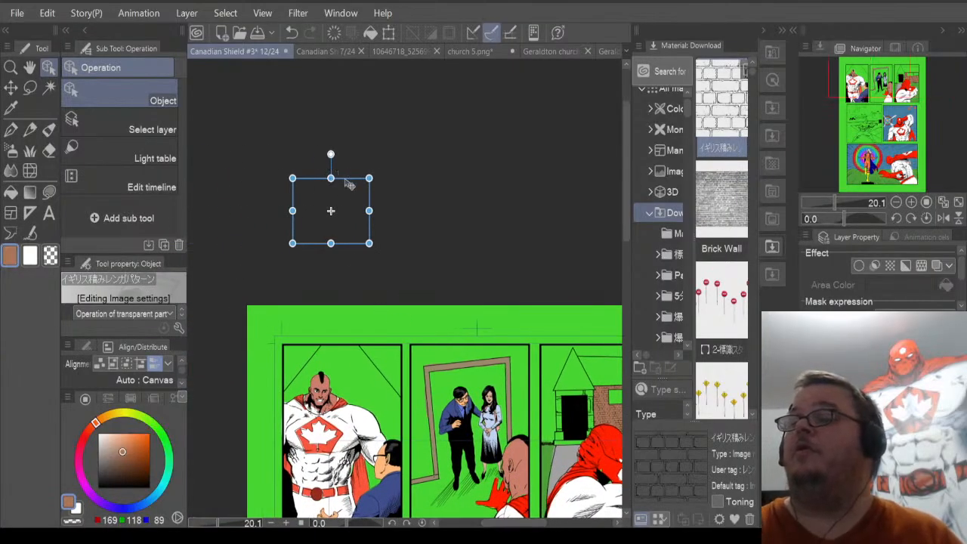
pyautogui.moveTo(347, 185); pyautogui.dragTo(563, 304)
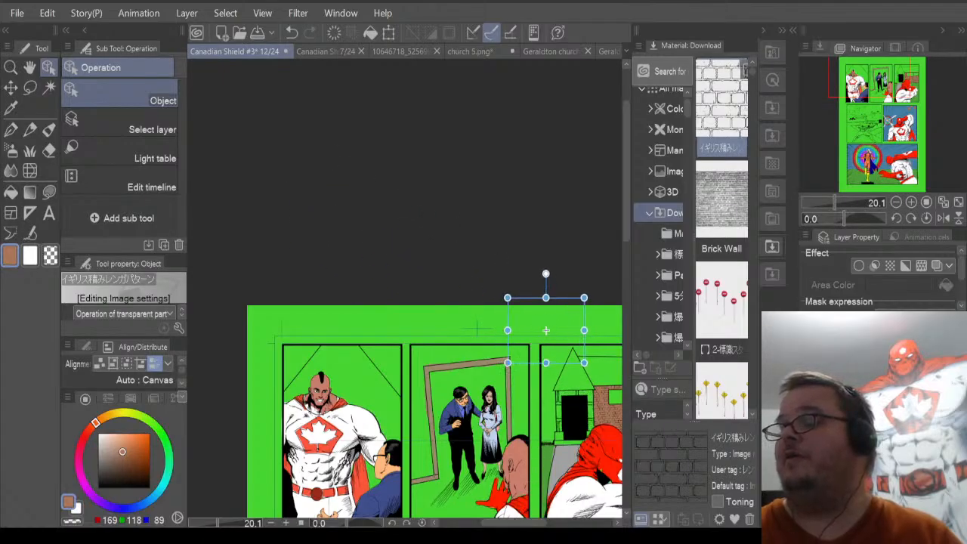
pyautogui.moveTo(512, 523); pyautogui.dragTo(533, 523)
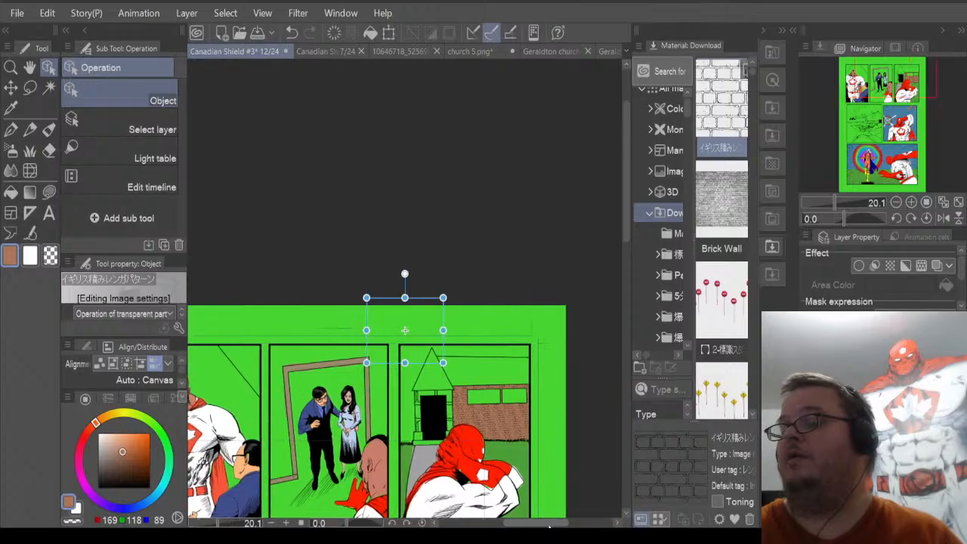
# Try scaling the entrance wall's brick pattern down further and moving its tile onto the church's gable.
pyautogui.scroll(3, 478, 300)
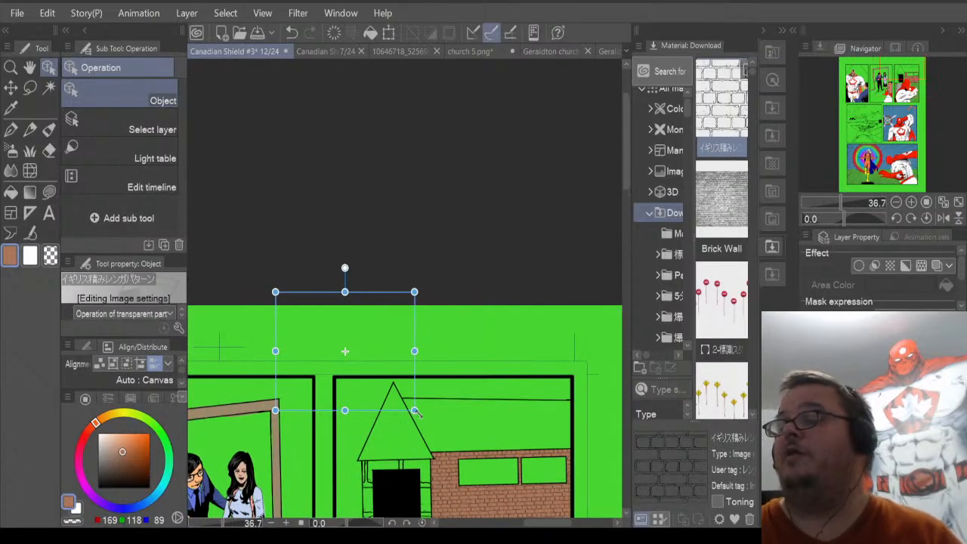
pyautogui.moveTo(415, 410); pyautogui.dragTo(303, 317)
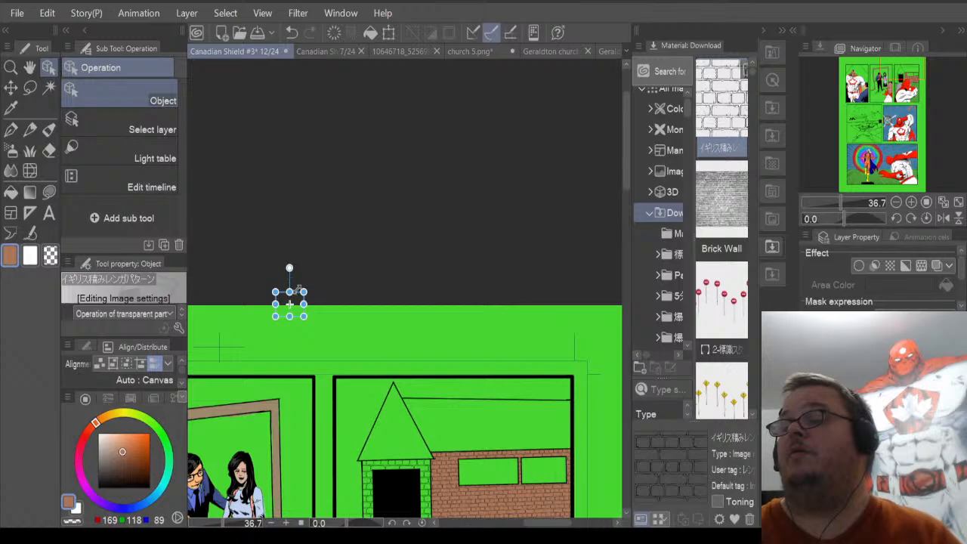
pyautogui.scroll(2, 298, 290)
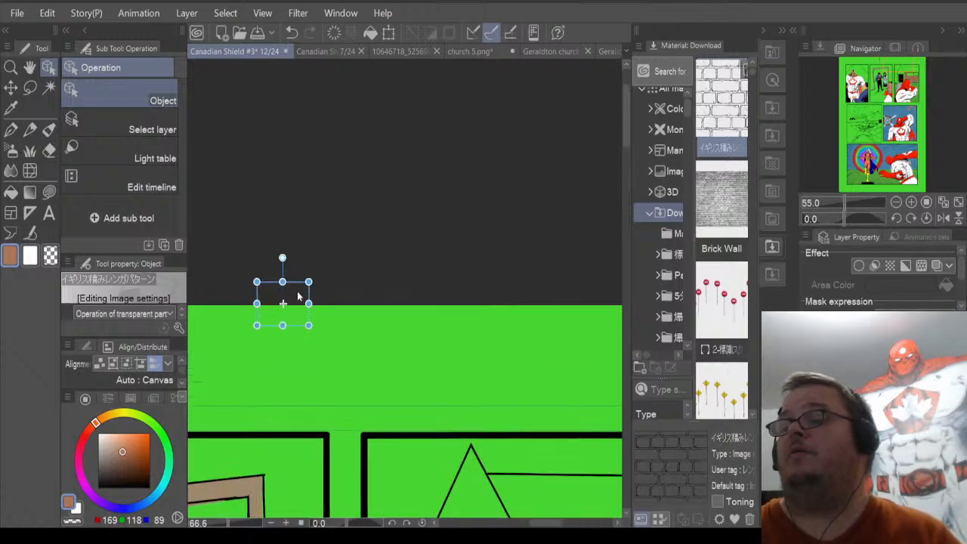
pyautogui.moveTo(301, 285); pyautogui.dragTo(508, 468)
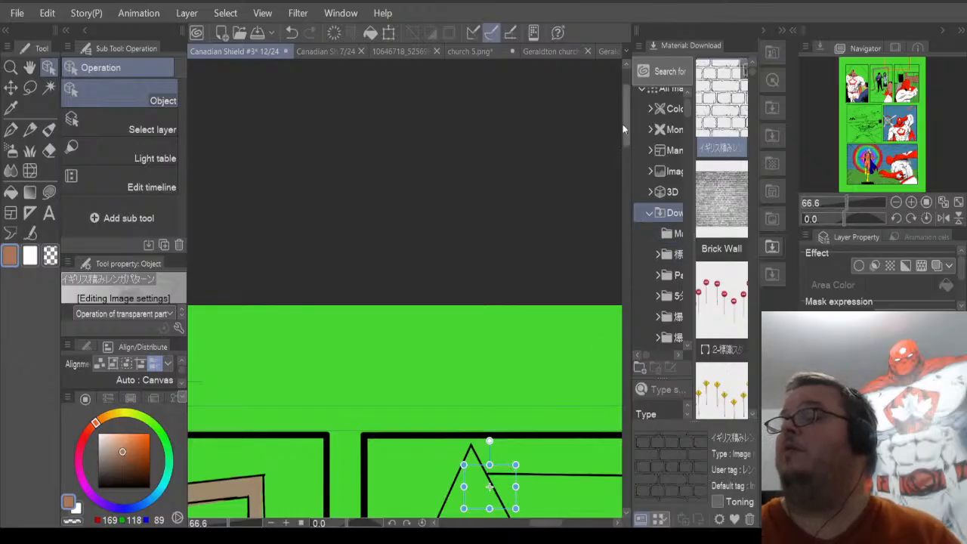
pyautogui.moveTo(627, 119); pyautogui.dragTo(629, 175)
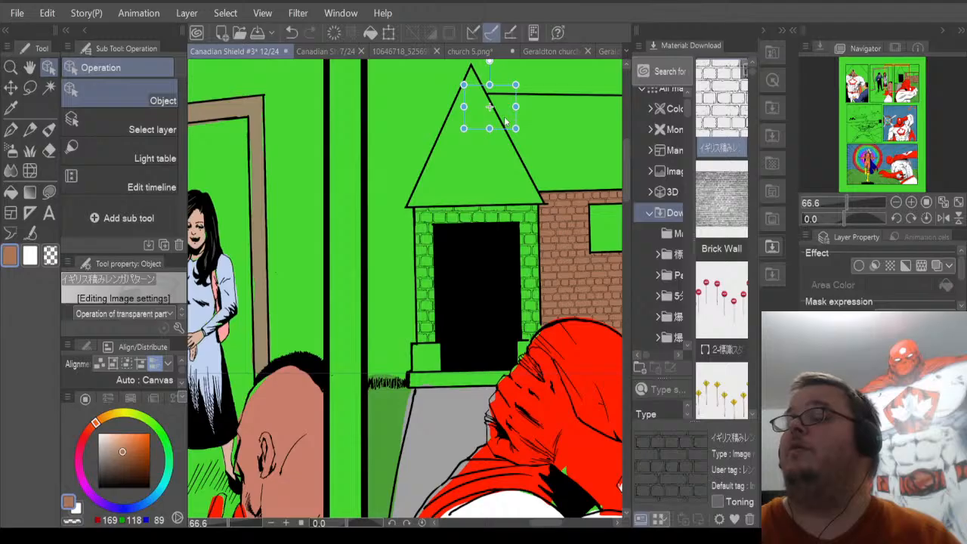
pyautogui.click(447, 156)
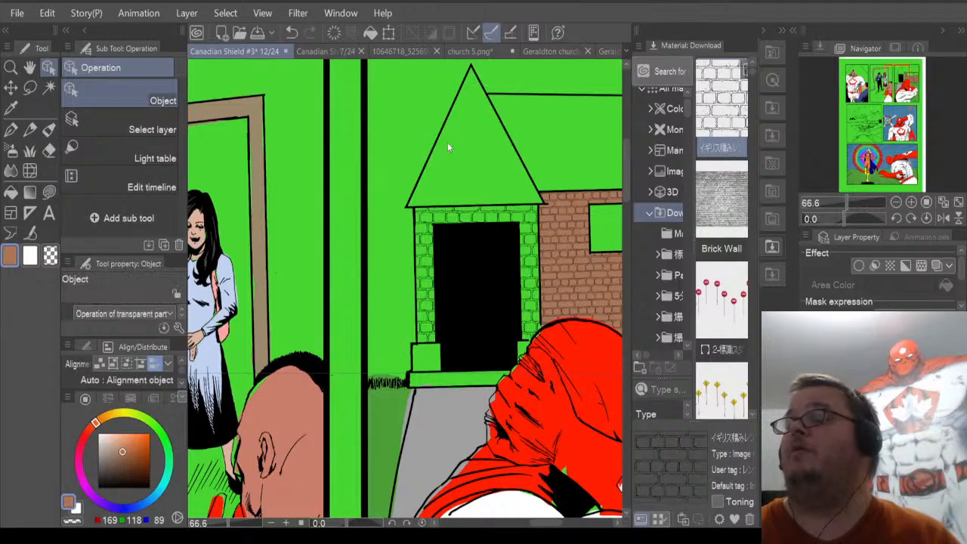
# Check the entrance bricks against the whole page, and undo the last scaling and move of their pattern.
pyautogui.scroll(-3, 447, 142)
pyautogui.scroll(-5, 451, 155)
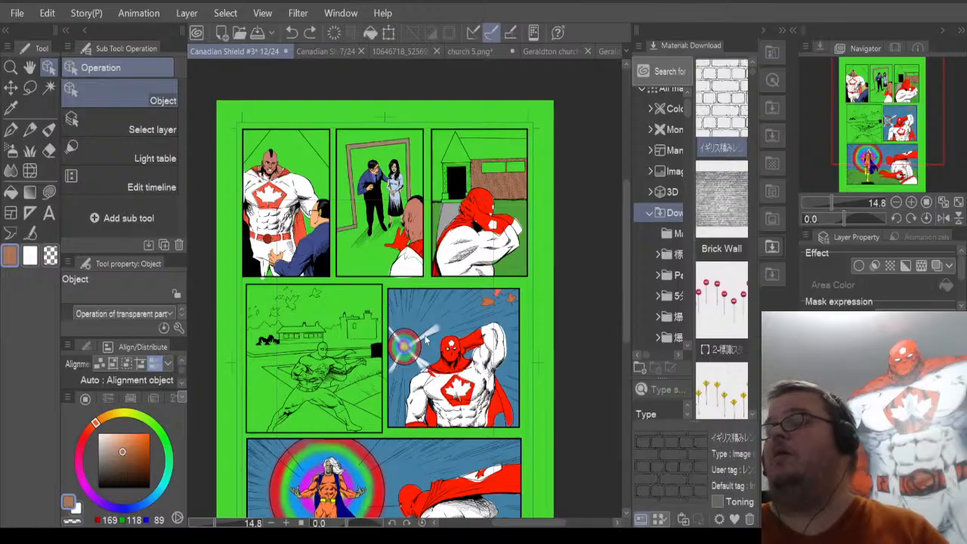
pyautogui.scroll(-4, 425, 339)
pyautogui.scroll(5, 426, 339)
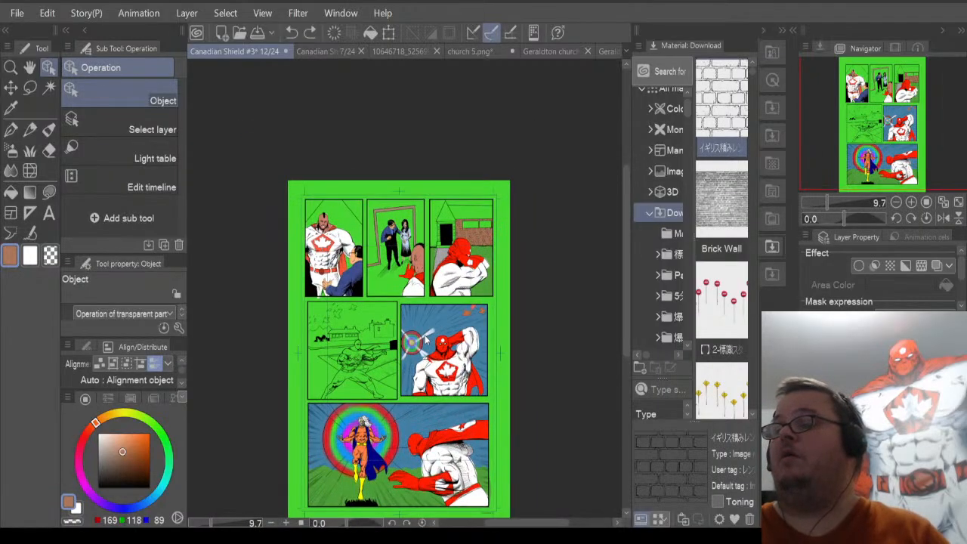
pyautogui.scroll(3, 454, 156)
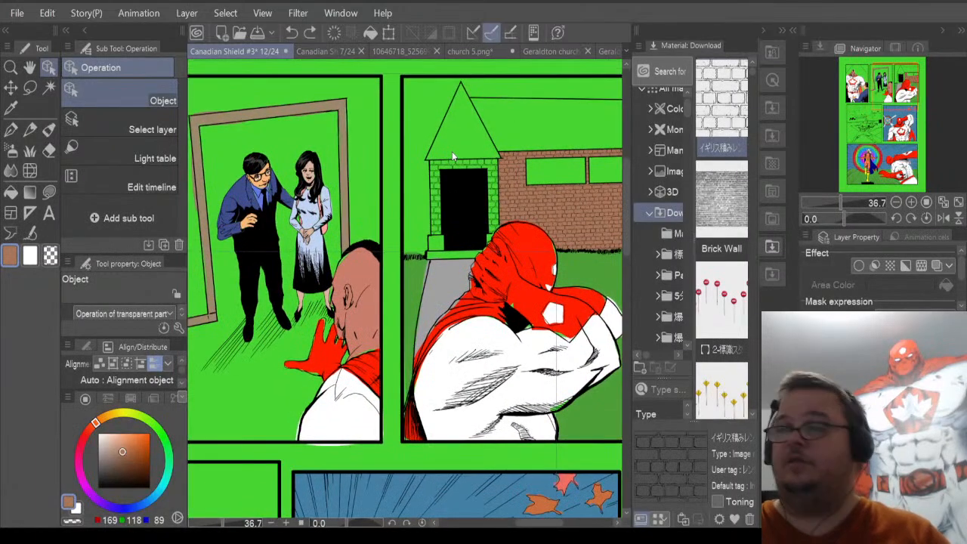
pyautogui.hotkey('ctrl', 'z')
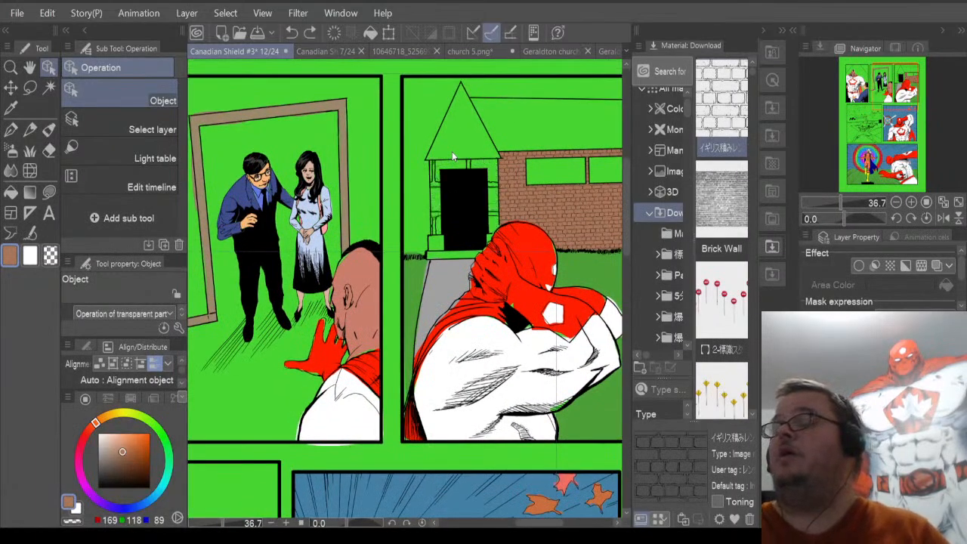
pyautogui.scroll(-5, 452, 155)
pyautogui.scroll(-2, 452, 157)
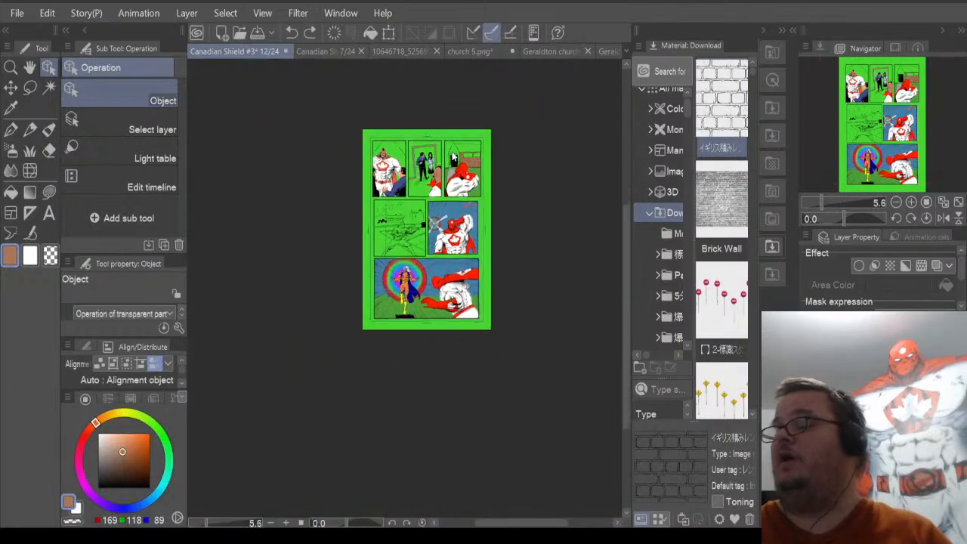
pyautogui.scroll(-1, 452, 157)
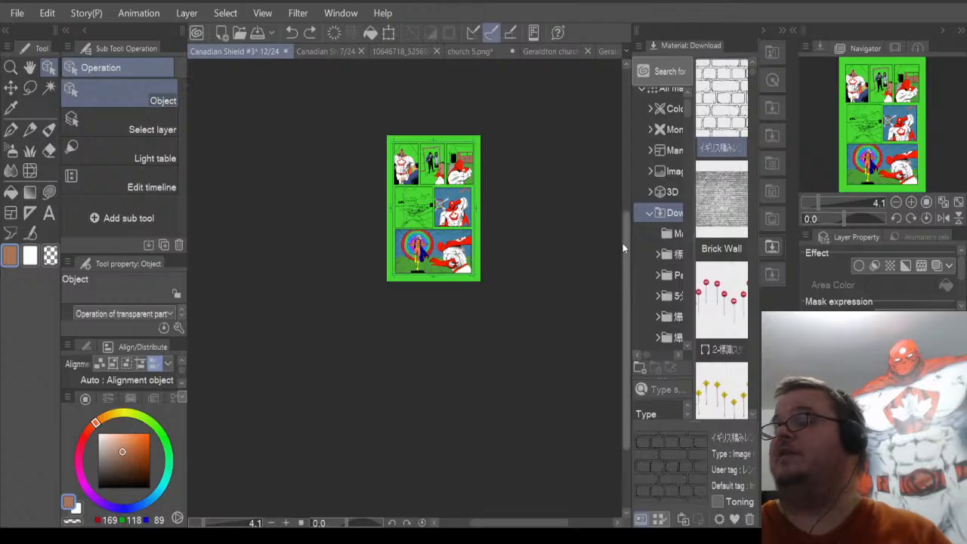
pyautogui.moveTo(623, 243); pyautogui.dragTo(614, 181)
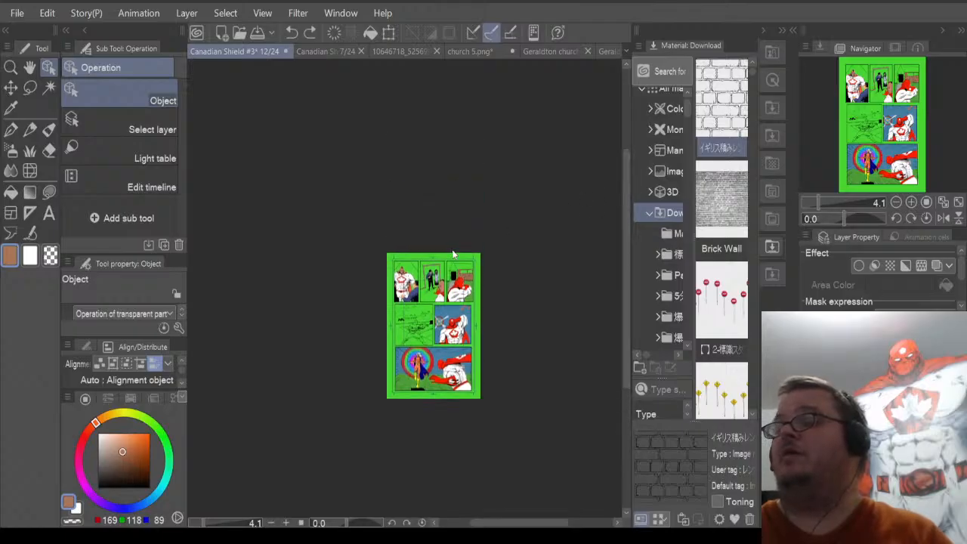
pyautogui.scroll(8, 454, 255)
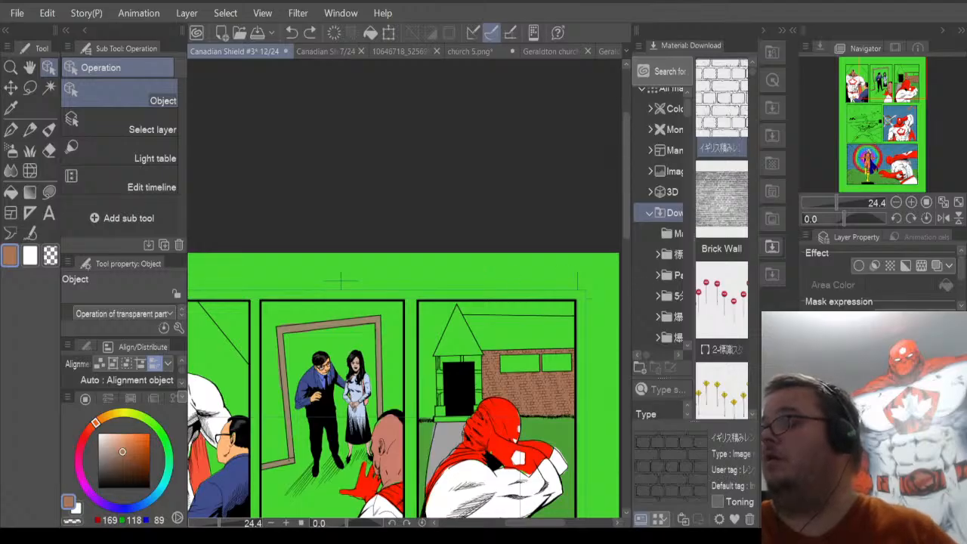
pyautogui.hotkey('ctrl', 'y')
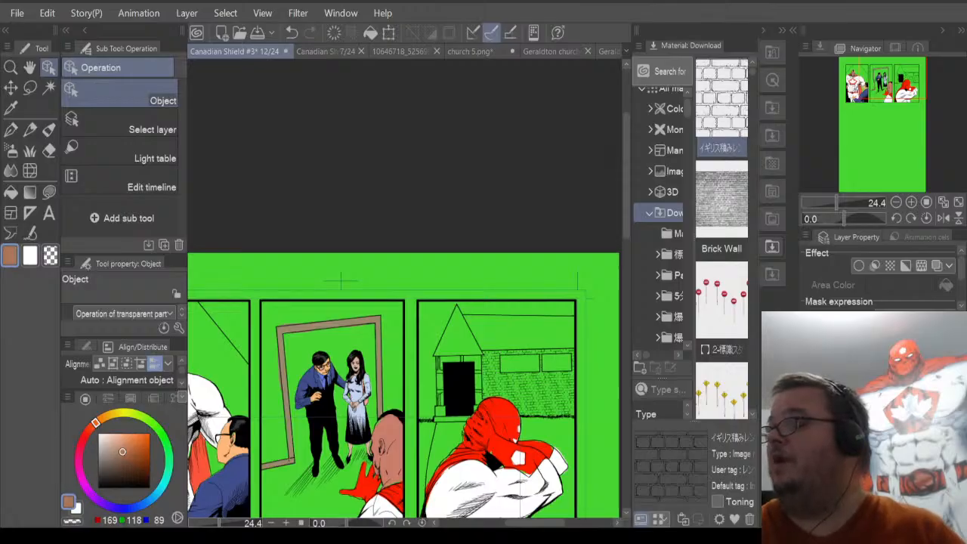
pyautogui.click(869, 445)
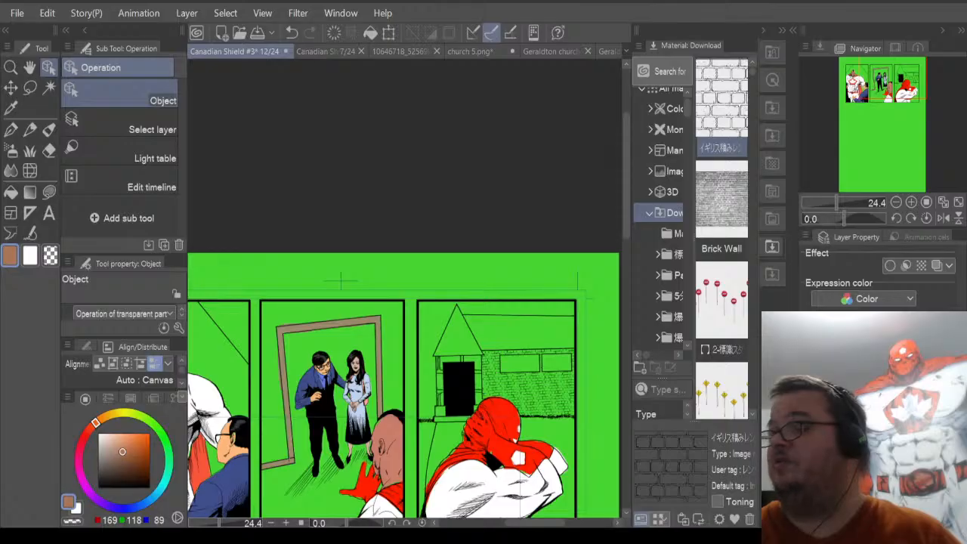
pyautogui.hotkey('ctrl', 'z')
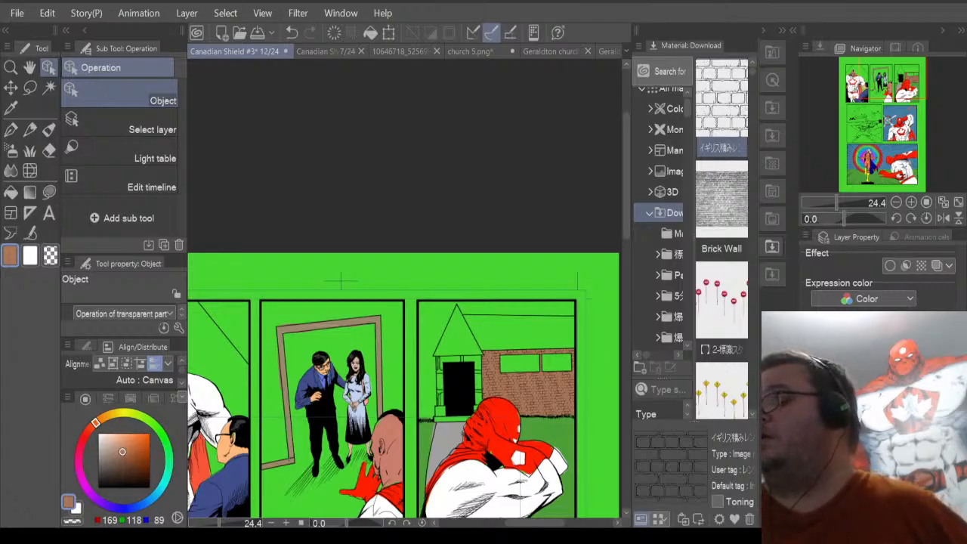
# Select the entrance wall's brick pattern layer, scale its bricks down, and undo the accidental shift of the green background.
pyautogui.click(869, 423)
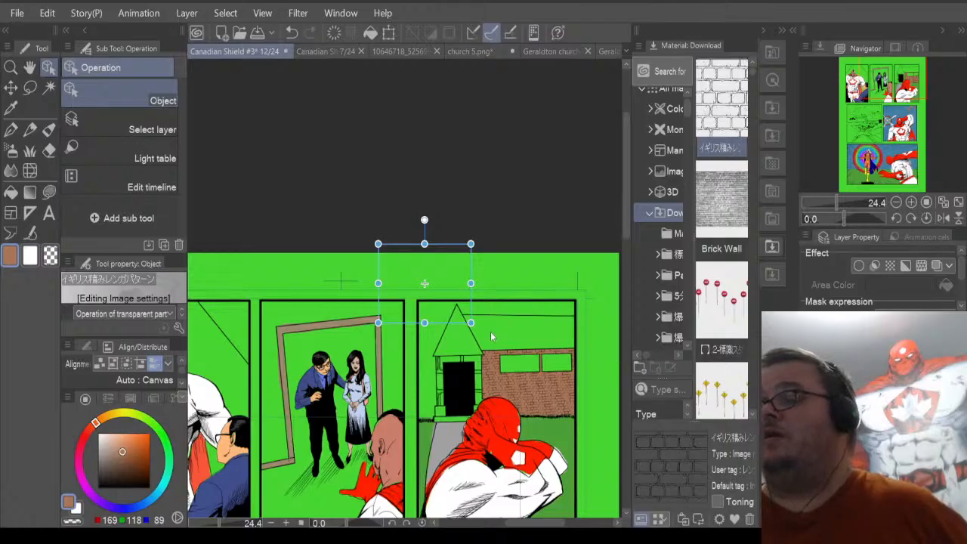
pyautogui.moveTo(470, 322); pyautogui.dragTo(412, 276)
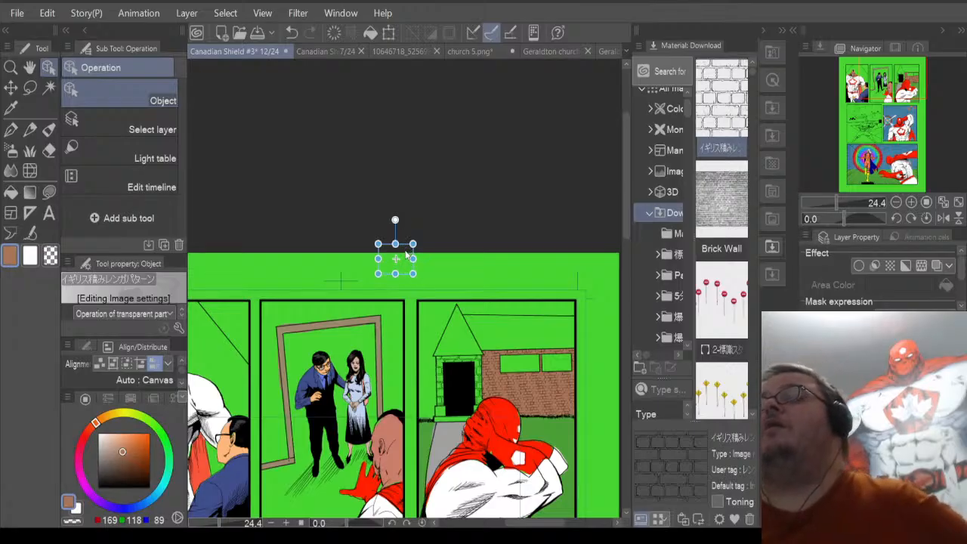
pyautogui.moveTo(406, 256); pyautogui.dragTo(425, 281)
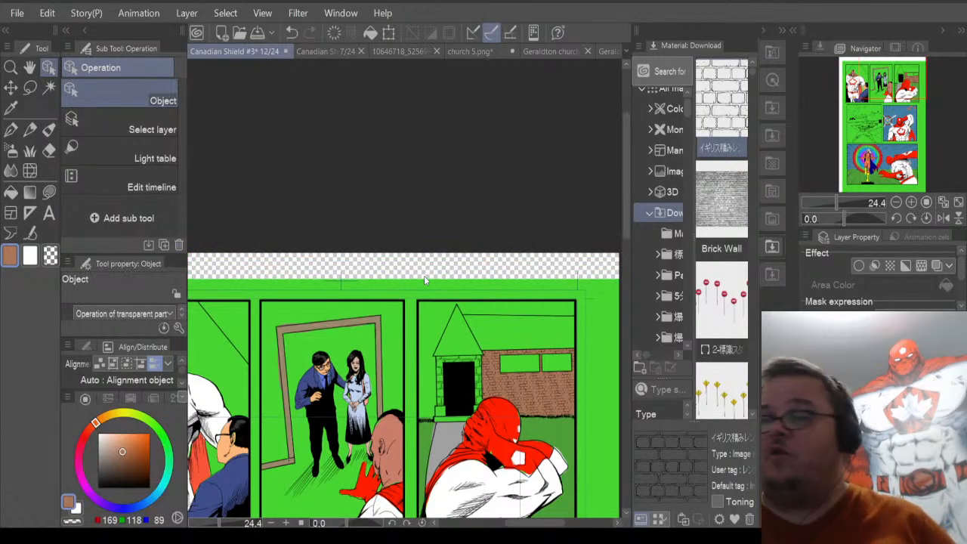
pyautogui.hotkey('ctrl', 'z')
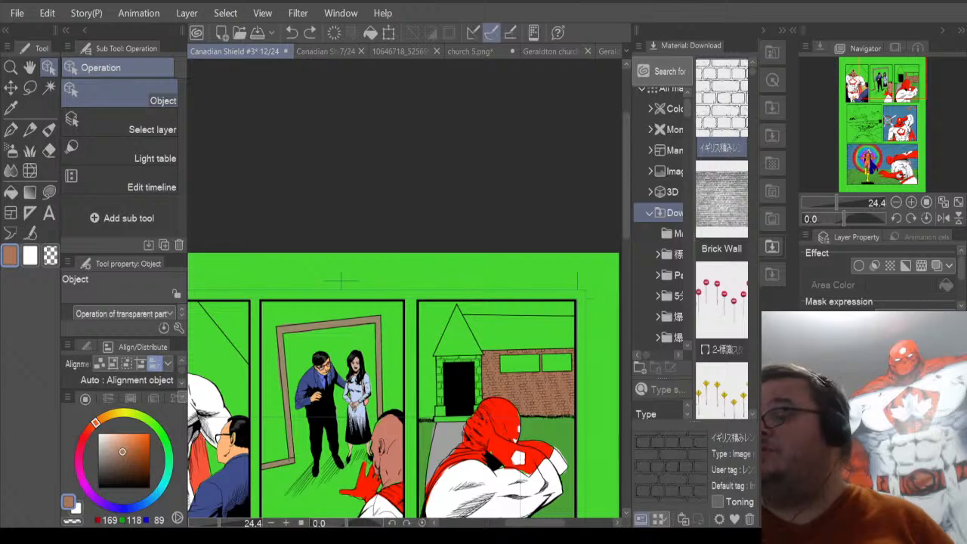
pyautogui.click(396, 260)
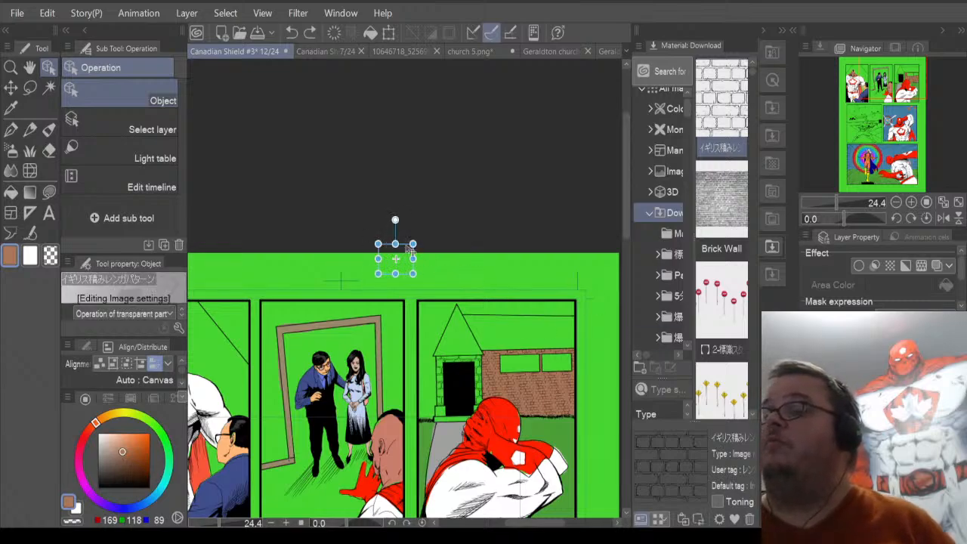
# Move the entrance wall's brick pattern tile beside the church's gable and scale its bricks down further.
pyautogui.moveTo(409, 250); pyautogui.dragTo(434, 332)
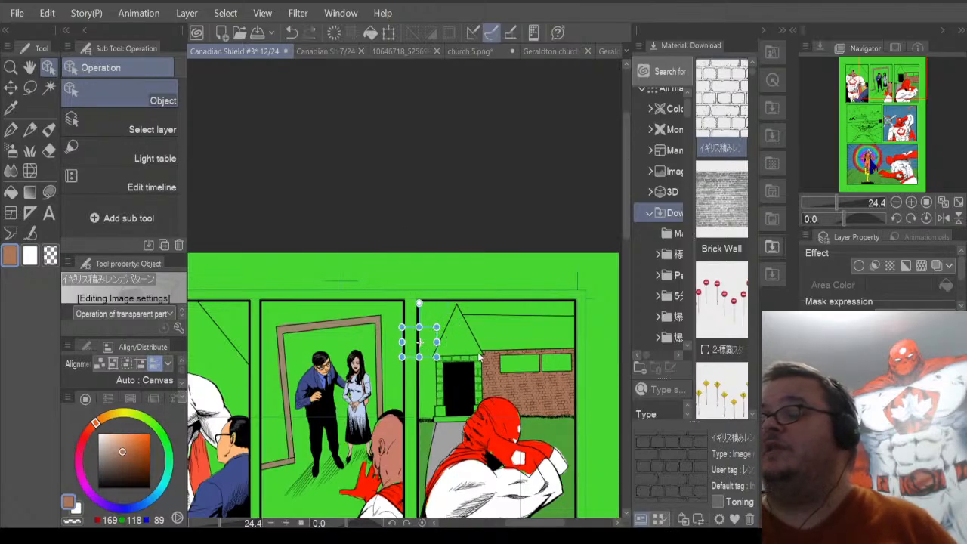
pyautogui.scroll(3, 481, 351)
pyautogui.scroll(3, 481, 352)
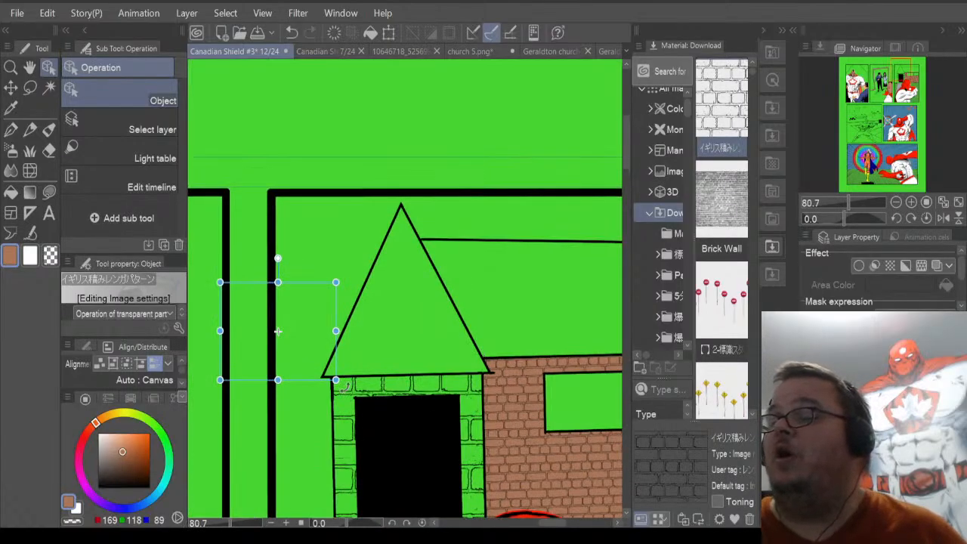
pyautogui.moveTo(336, 330); pyautogui.dragTo(261, 305)
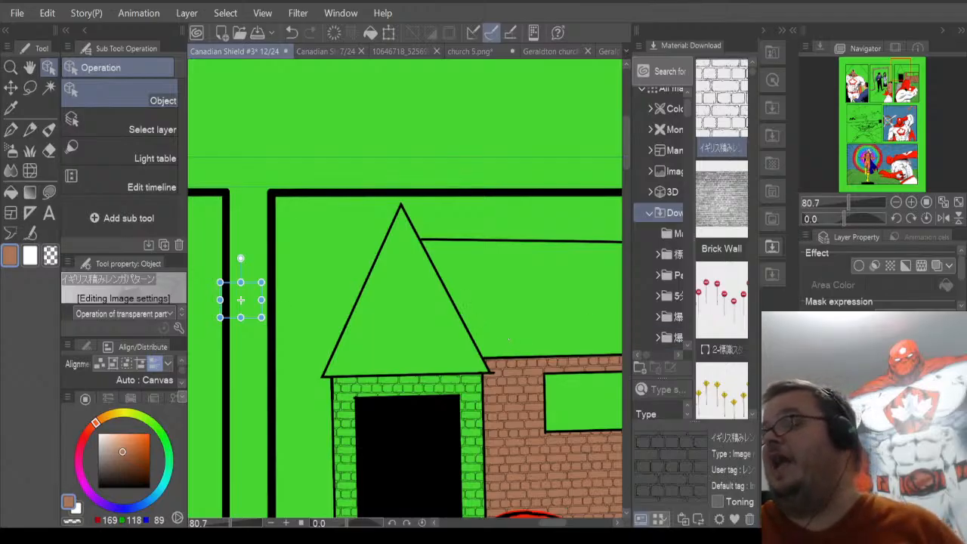
# On the colour layer, lasso-fill the part of the entrance wall right of the doorway with the brick brown.
pyautogui.click(869, 423)
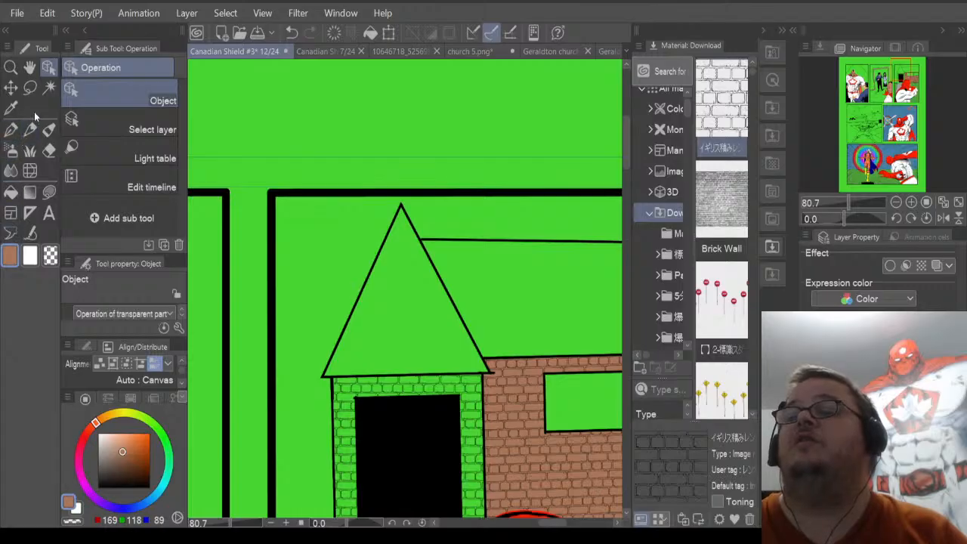
pyautogui.click(30, 88)
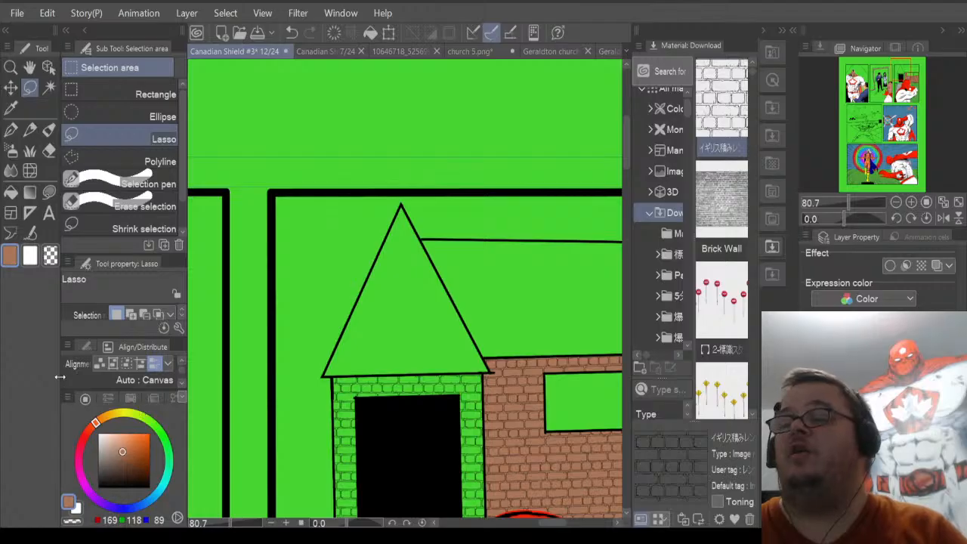
pyautogui.click(49, 191)
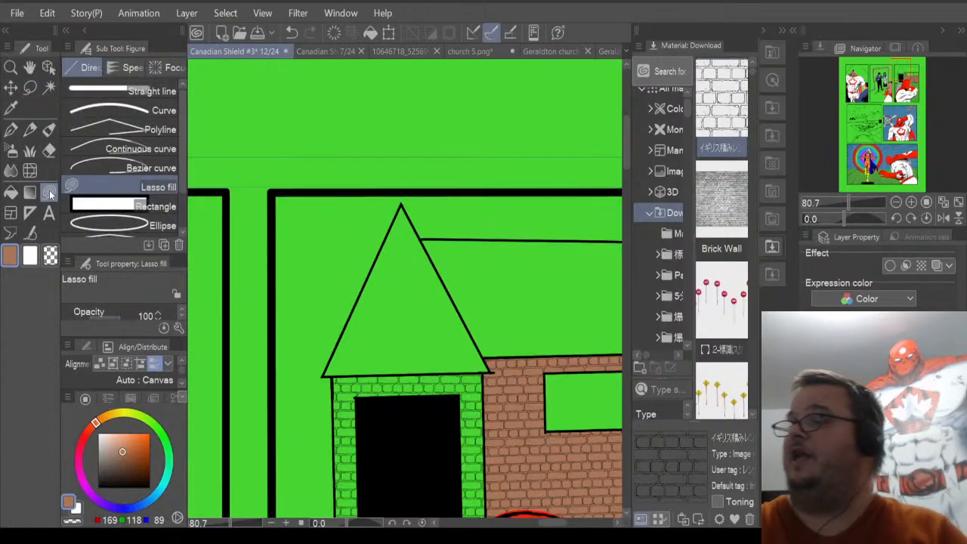
pyautogui.moveTo(628, 150); pyautogui.dragTo(626, 167)
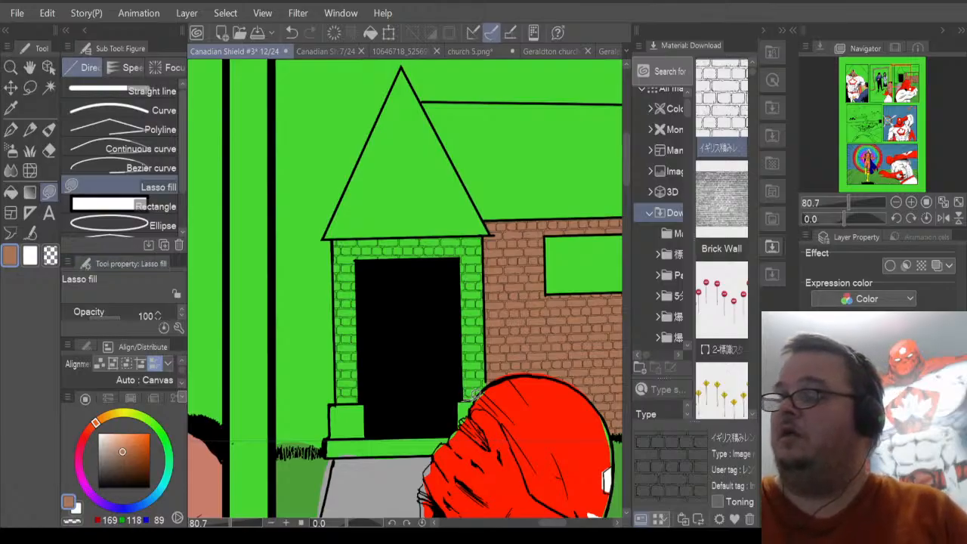
pyautogui.moveTo(486, 284)
pyautogui.mouseDown()
pyautogui.moveTo(486, 232)
pyautogui.moveTo(469, 228)
pyautogui.moveTo(461, 264)
pyautogui.moveTo(477, 257)
pyautogui.moveTo(488, 395)
pyautogui.moveTo(487, 231)
pyautogui.mouseUp()
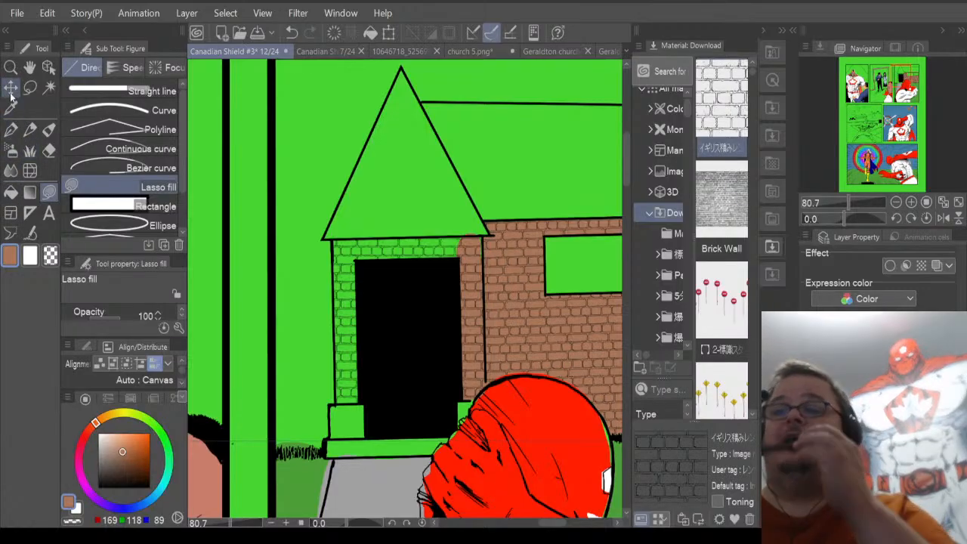
# Auto-select the entrance wall around the doorway, fill its remaining green areas with the same brown, and clear the selection.
pyautogui.click(47, 89)
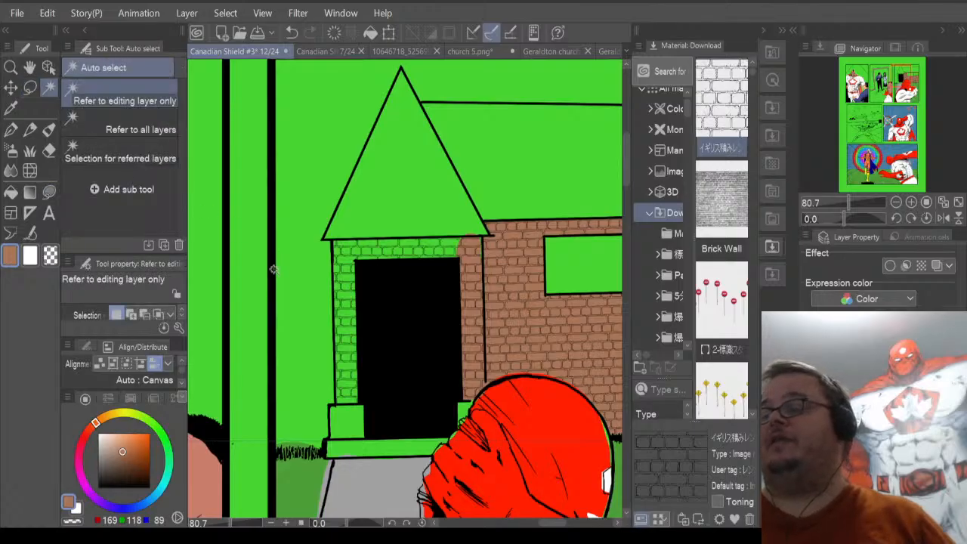
pyautogui.click(352, 330)
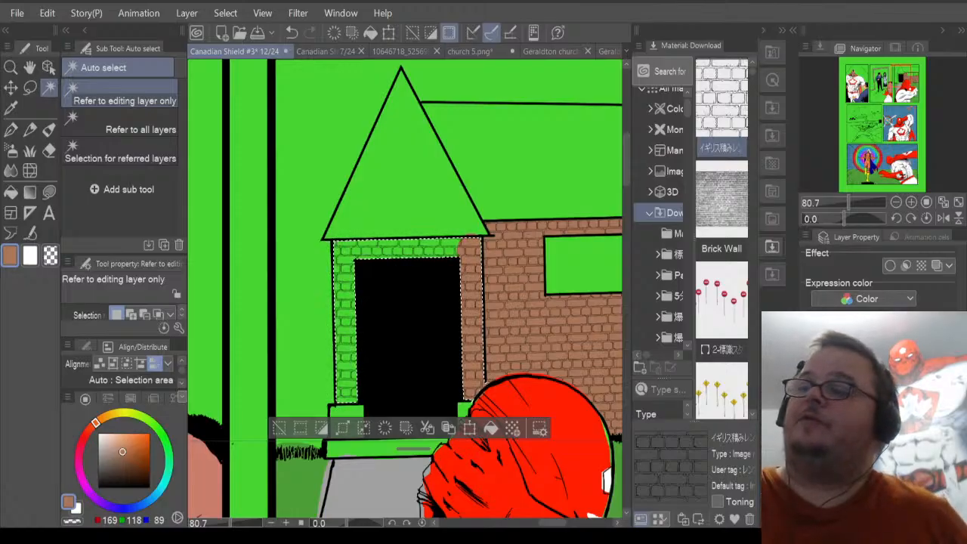
pyautogui.click(49, 192)
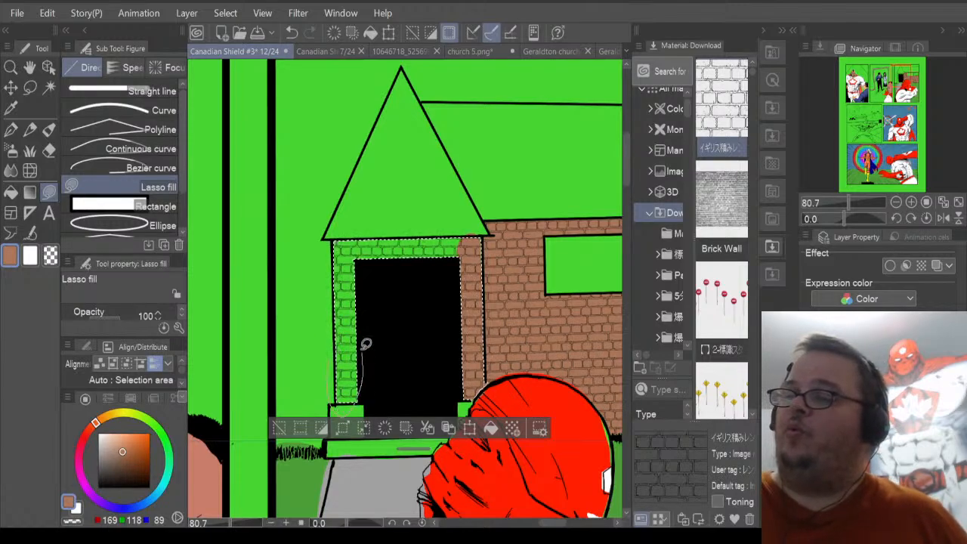
pyautogui.moveTo(312, 255); pyautogui.dragTo(325, 240)
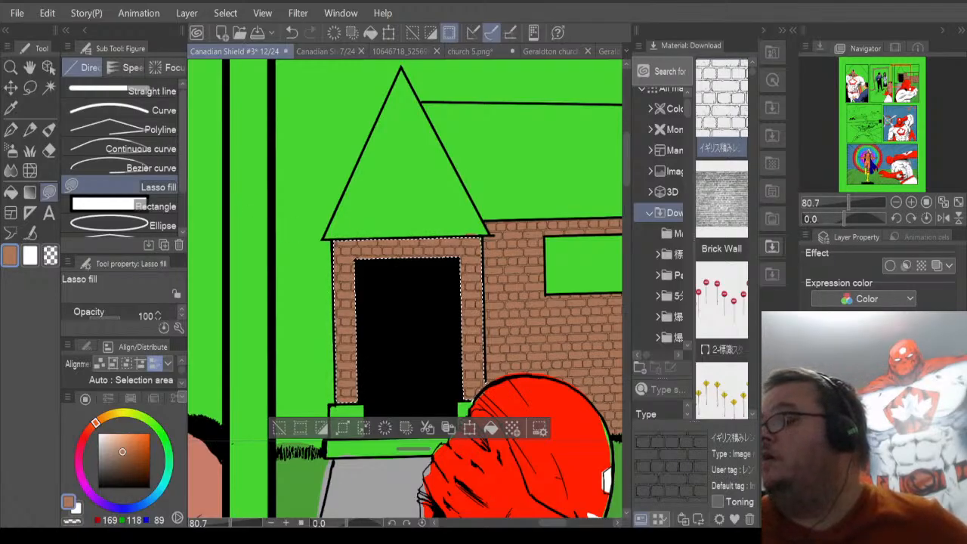
pyautogui.click(869, 404)
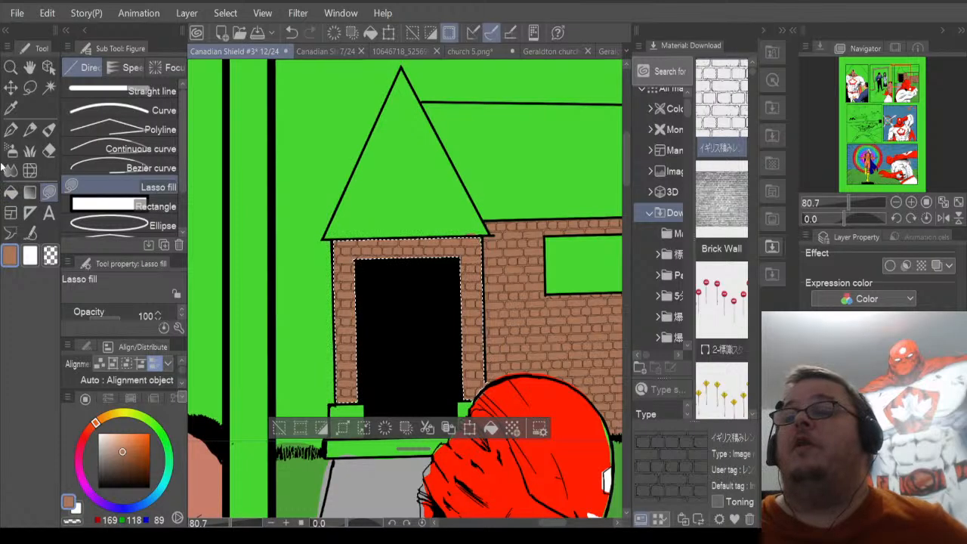
pyautogui.click(36, 88)
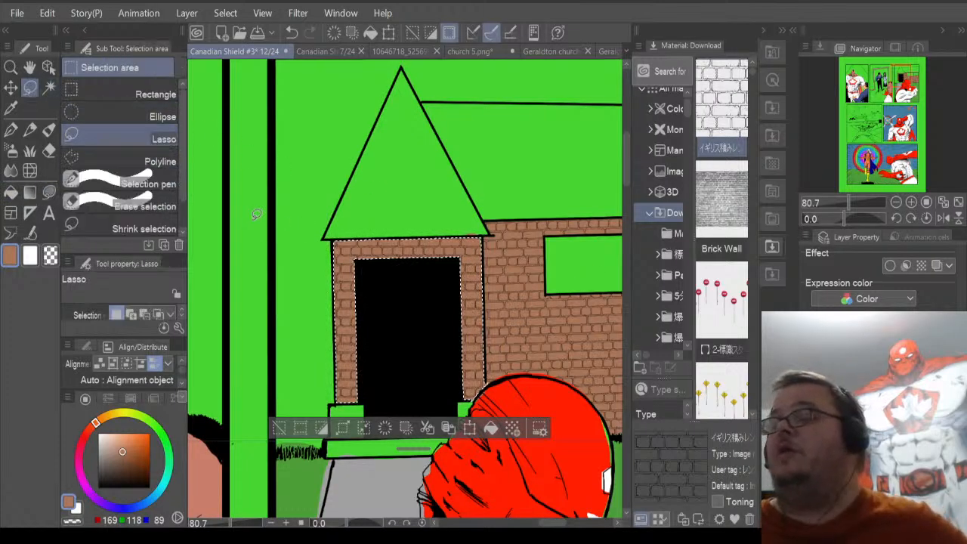
pyautogui.hotkey('ctrl', 'd')
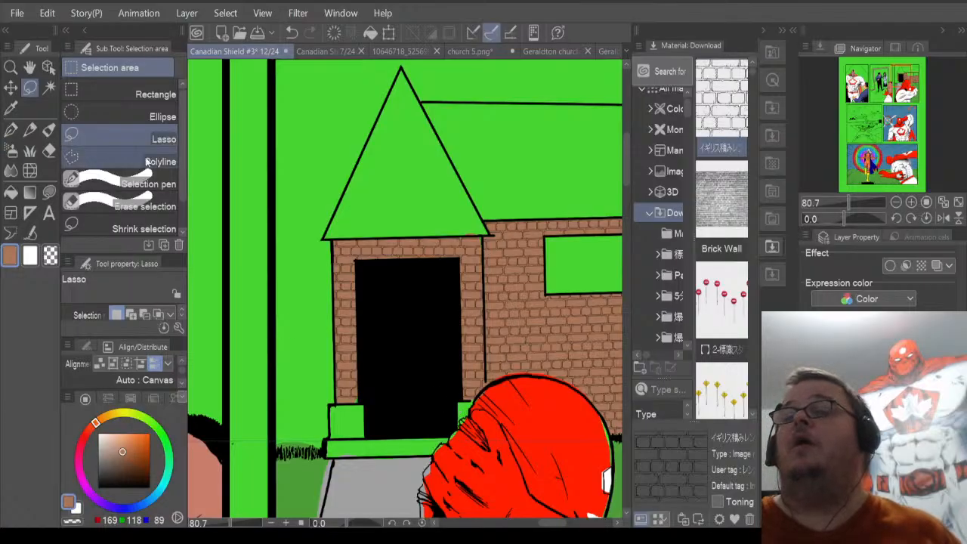
# Auto-select both blocks beside the doorway and the step below it, and fill them with light grey (RGB 196, 196, 196).
pyautogui.click(54, 88)
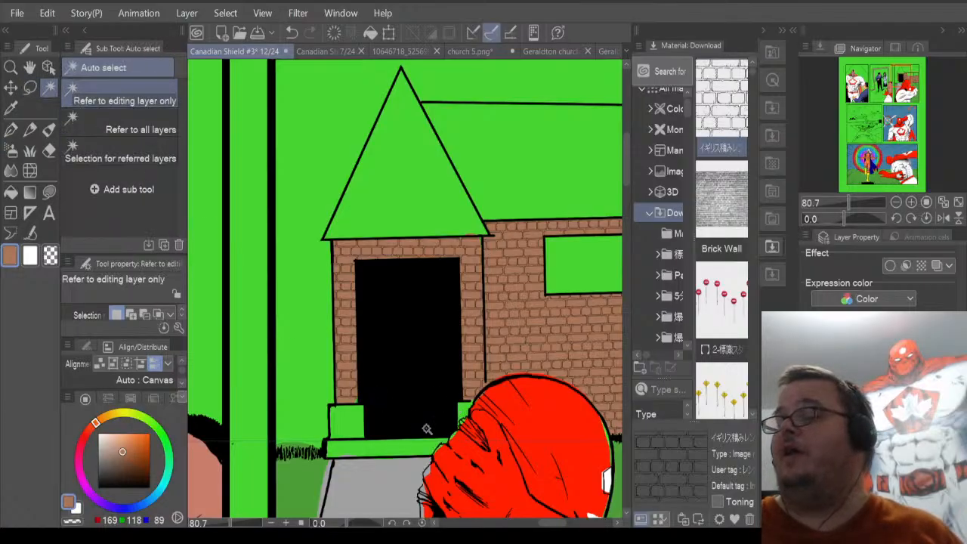
pyautogui.click(466, 411)
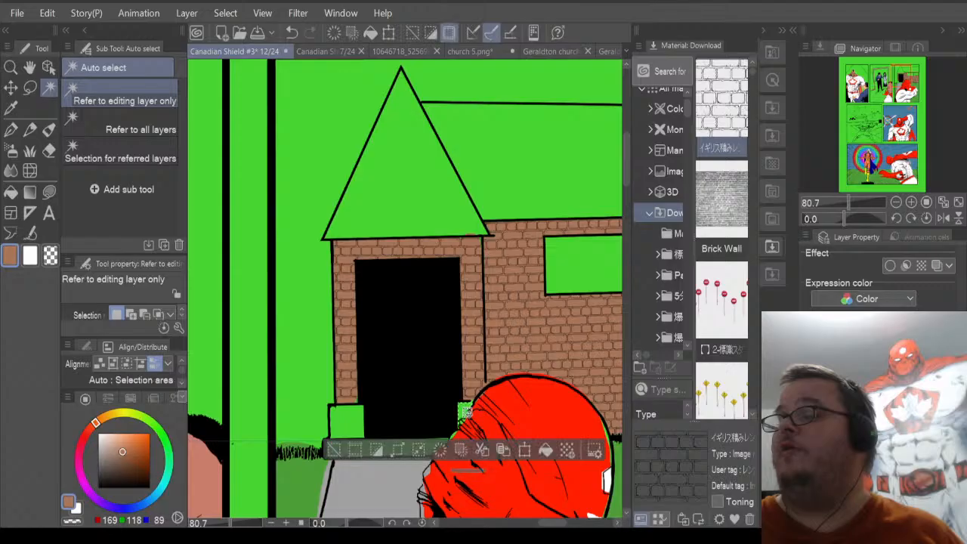
pyautogui.keyDown('shift'); pyautogui.click(352, 418); pyautogui.keyUp('shift')
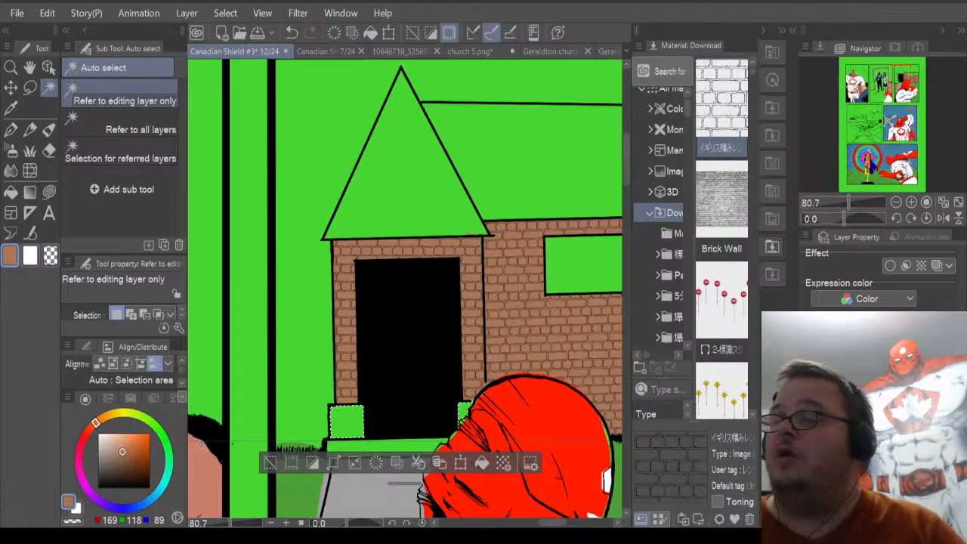
pyautogui.keyDown('shift'); pyautogui.click(415, 447); pyautogui.keyUp('shift')
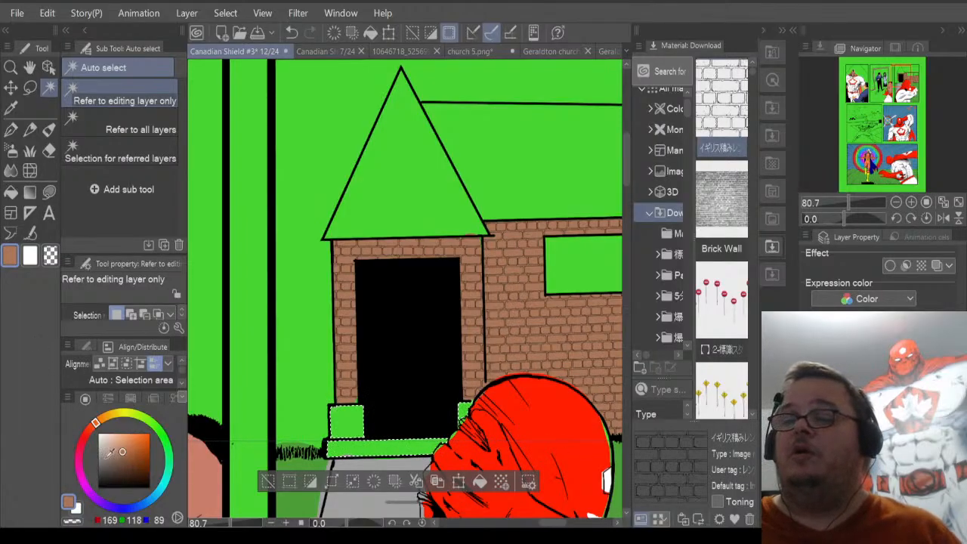
pyautogui.moveTo(106, 450); pyautogui.dragTo(98, 446)
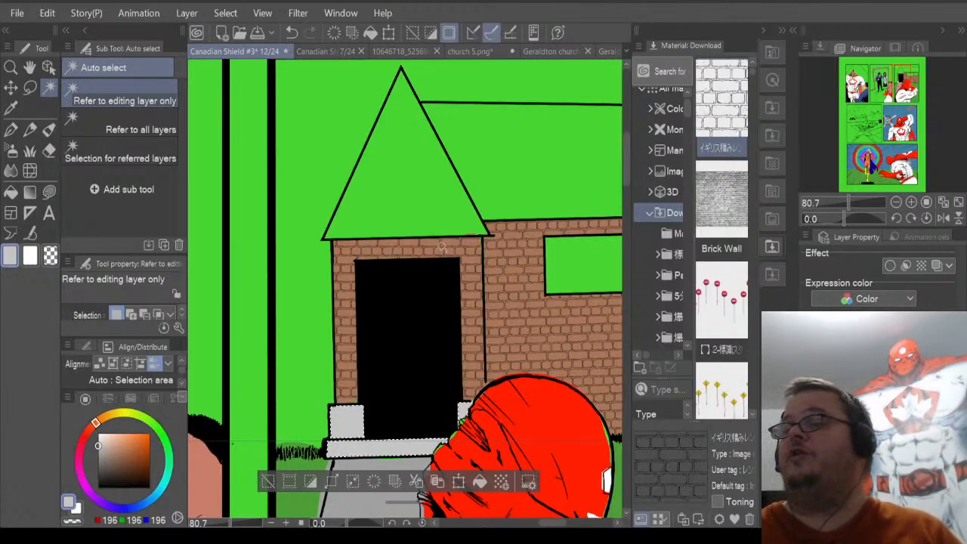
# Set the secondary colour to black, clear the entrance step selection, and activate the Straight line tool for the gable.
pyautogui.scroll(2, 449, 249)
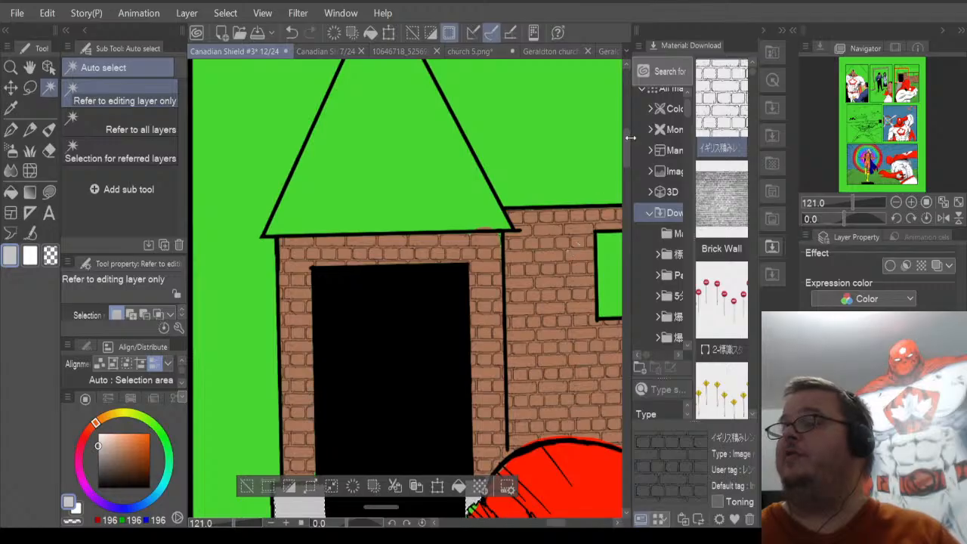
pyautogui.moveTo(626, 155); pyautogui.dragTo(625, 149)
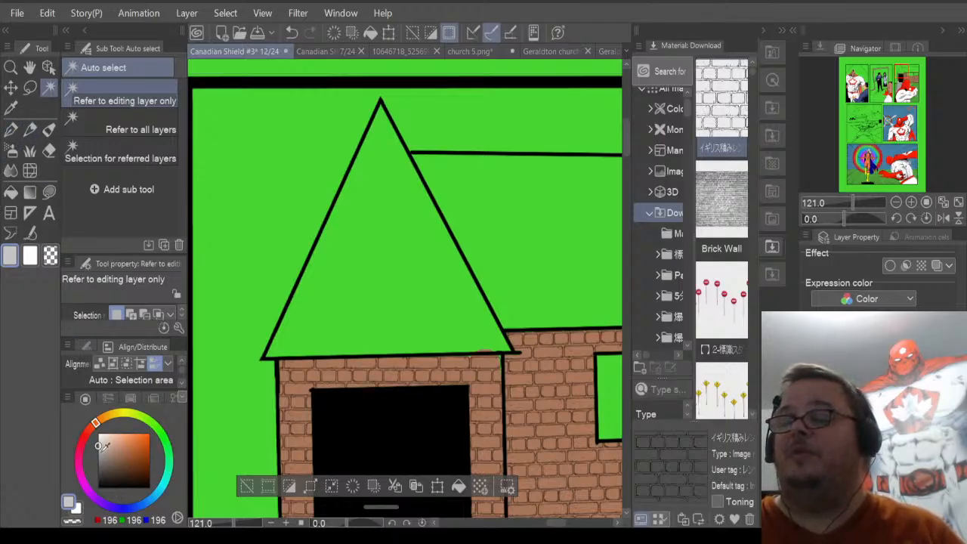
pyautogui.click(76, 510)
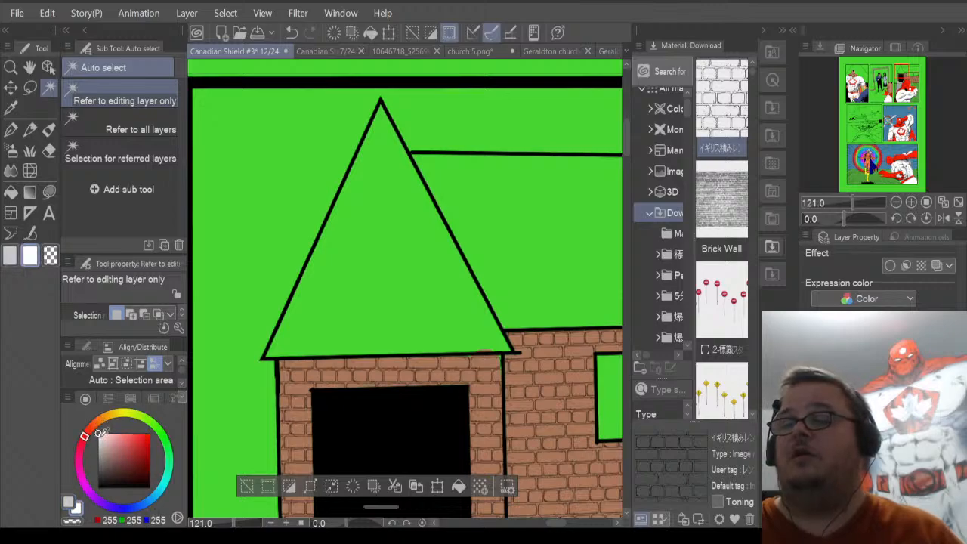
pyautogui.moveTo(98, 432); pyautogui.dragTo(149, 488)
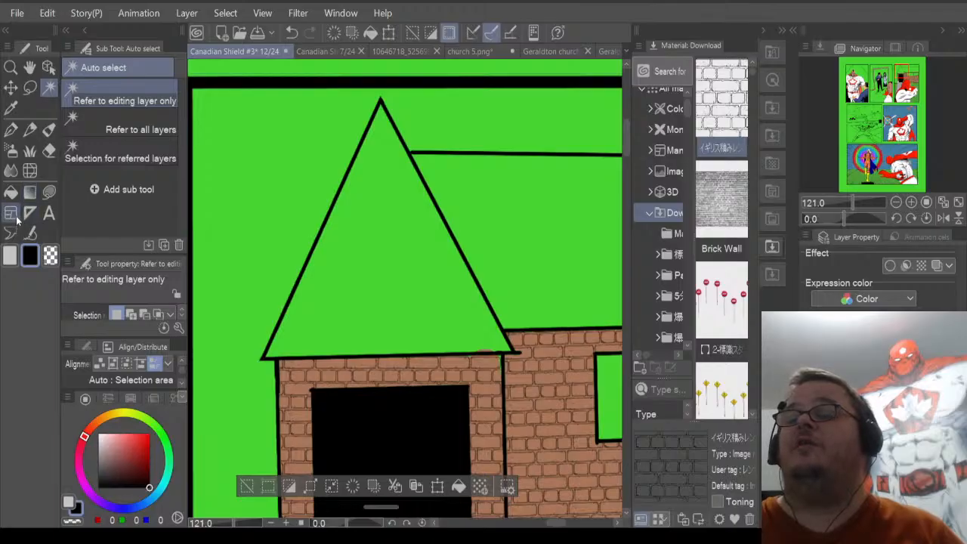
pyautogui.click(48, 194)
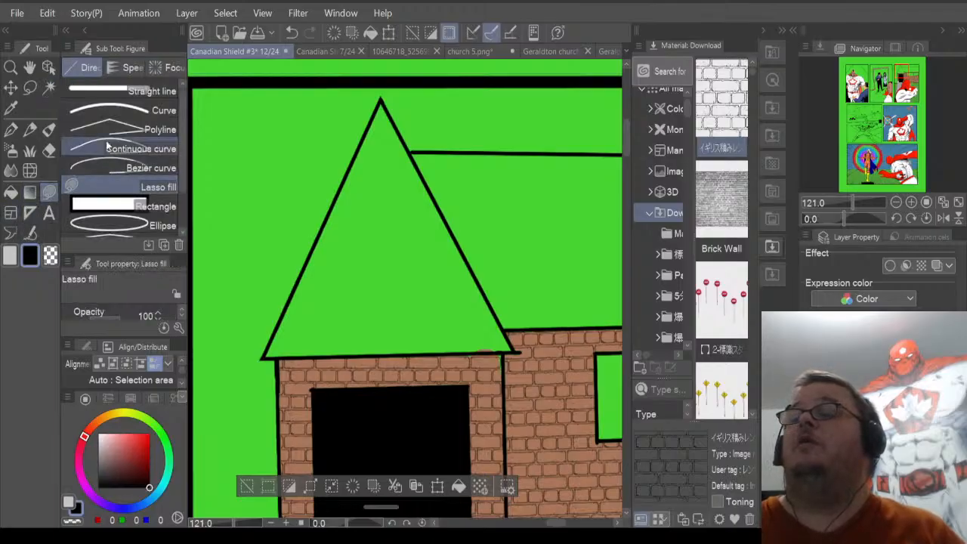
pyautogui.click(135, 96)
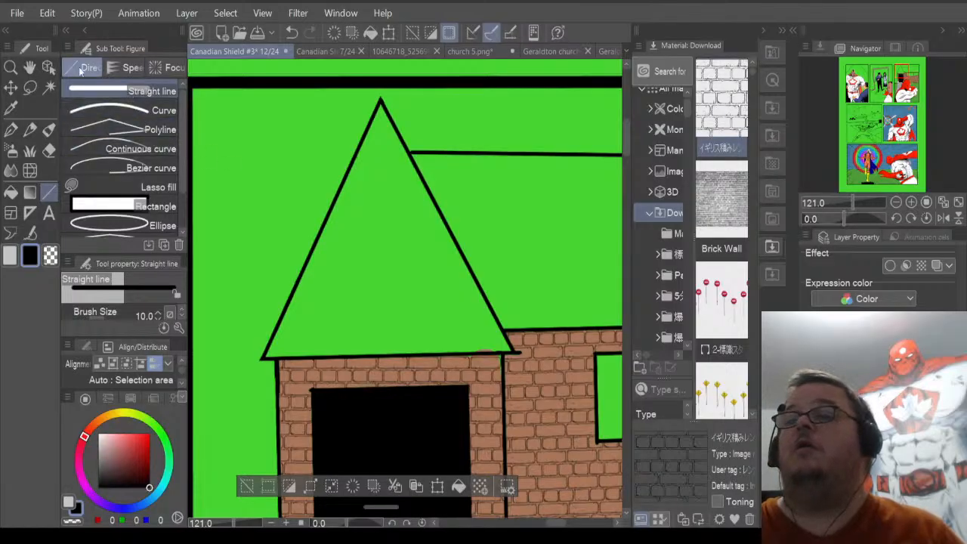
pyautogui.click(30, 87)
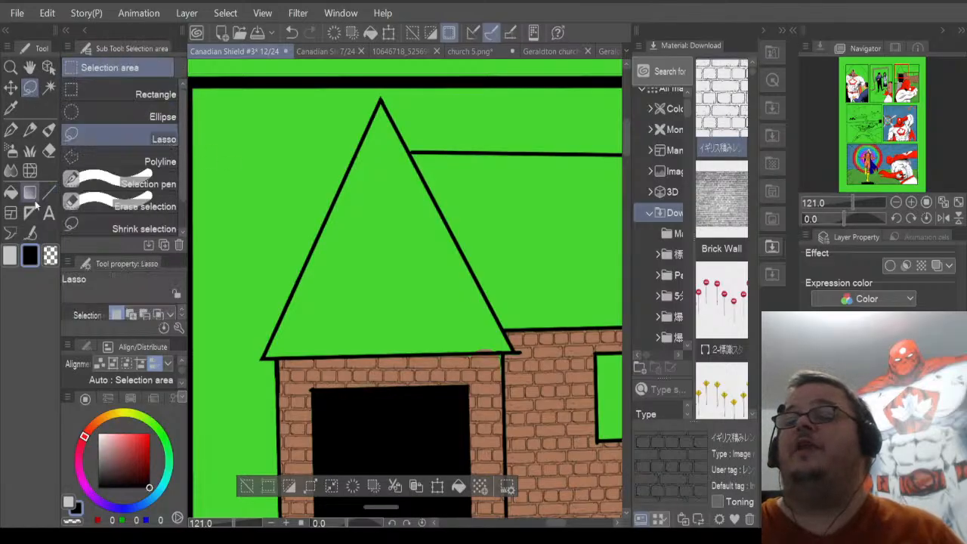
pyautogui.click(244, 245)
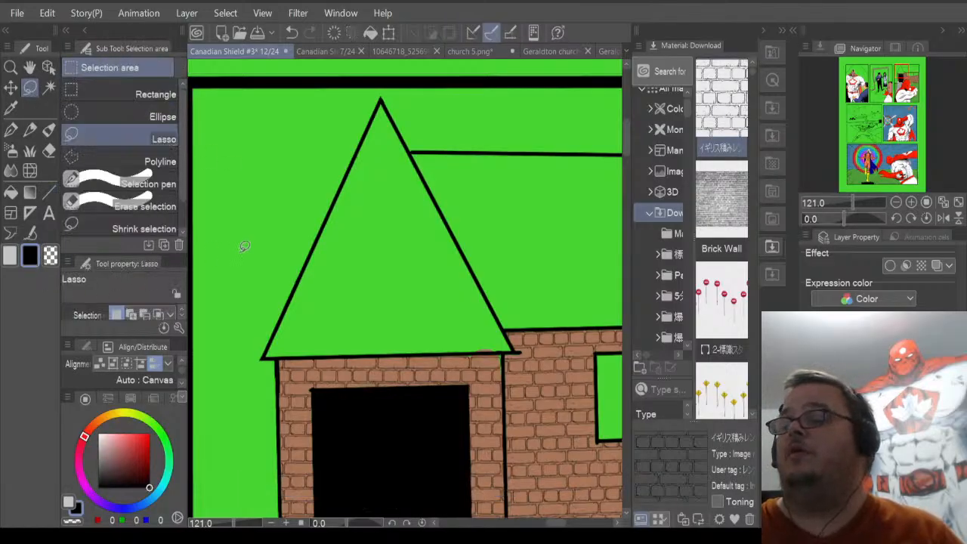
pyautogui.click(48, 194)
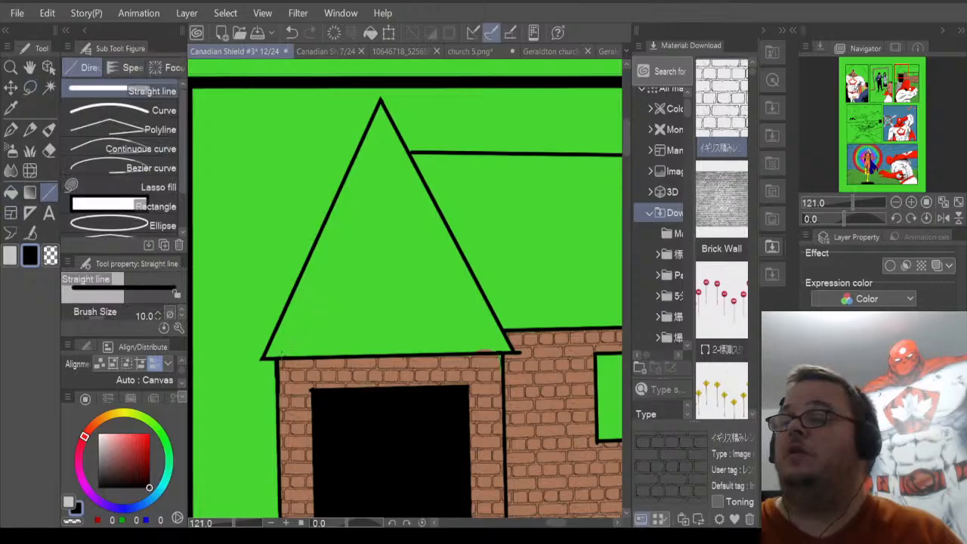
# Draw black straight inner lines parallel to both gable slopes with brush size 8.0, and undo the last touch-up at the apex.
pyautogui.moveTo(276, 361); pyautogui.dragTo(329, 249)
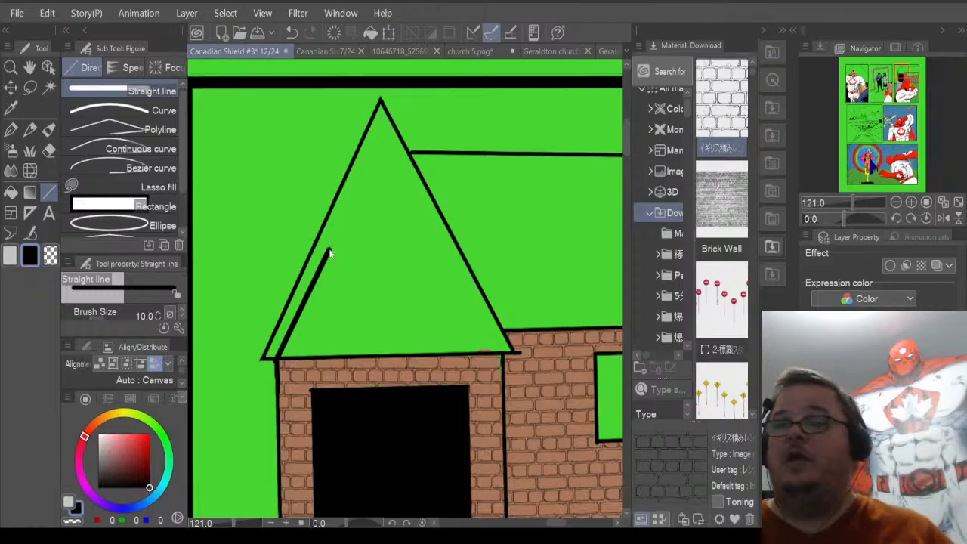
pyautogui.hotkey('ctrl', 'z')
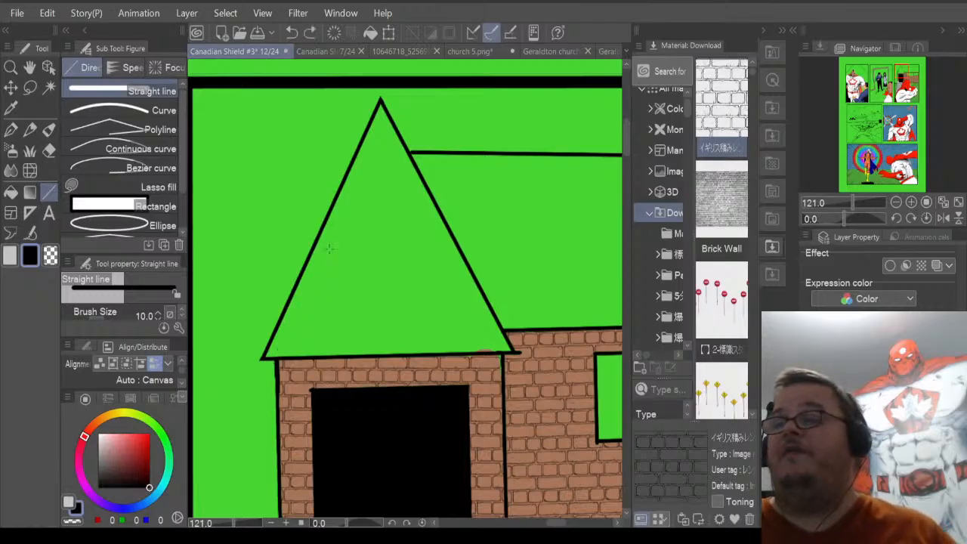
pyautogui.click(159, 318)
pyautogui.click(159, 319)
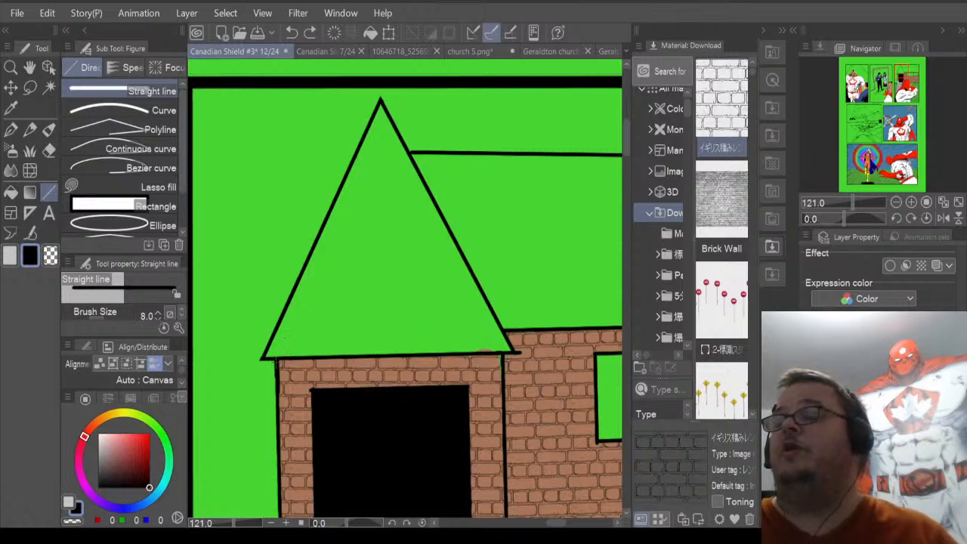
pyautogui.moveTo(274, 361)
pyautogui.mouseDown()
pyautogui.moveTo(320, 291)
pyautogui.moveTo(378, 133)
pyautogui.mouseUp()
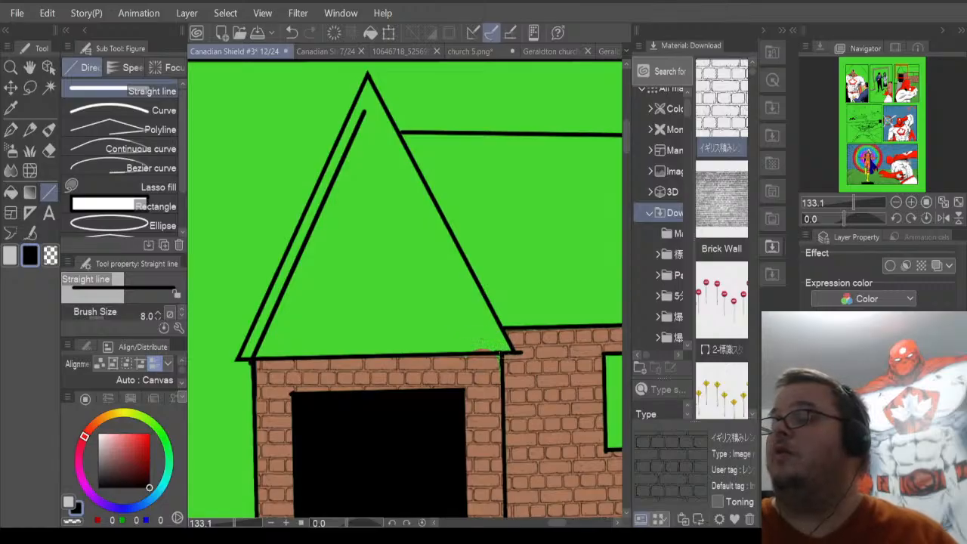
pyautogui.moveTo(497, 355)
pyautogui.mouseDown()
pyautogui.moveTo(401, 236)
pyautogui.moveTo(346, 105)
pyautogui.moveTo(369, 111)
pyautogui.moveTo(364, 100)
pyautogui.moveTo(368, 110)
pyautogui.mouseUp()
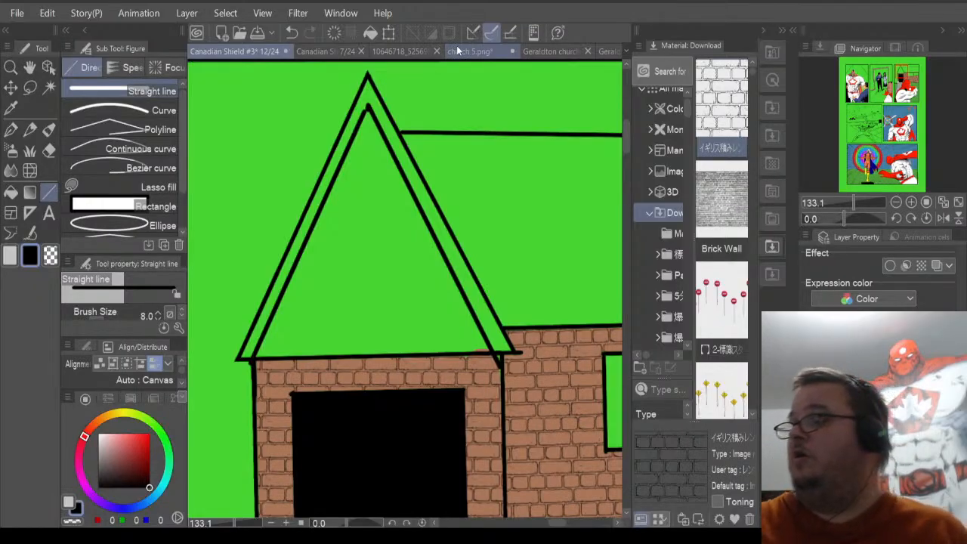
pyautogui.hotkey('ctrl', 'z')
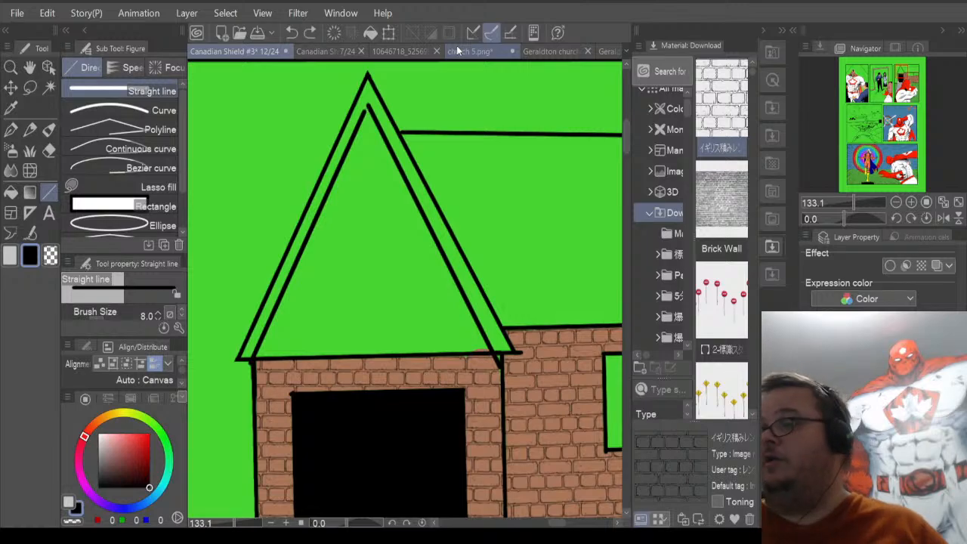
# Undo both inner gable lines and redraw them in black on a new layer, parallel to the slopes and meeting below the apex.
pyautogui.hotkey('ctrl', 'z')
pyautogui.hotkey('ctrl', 'z')
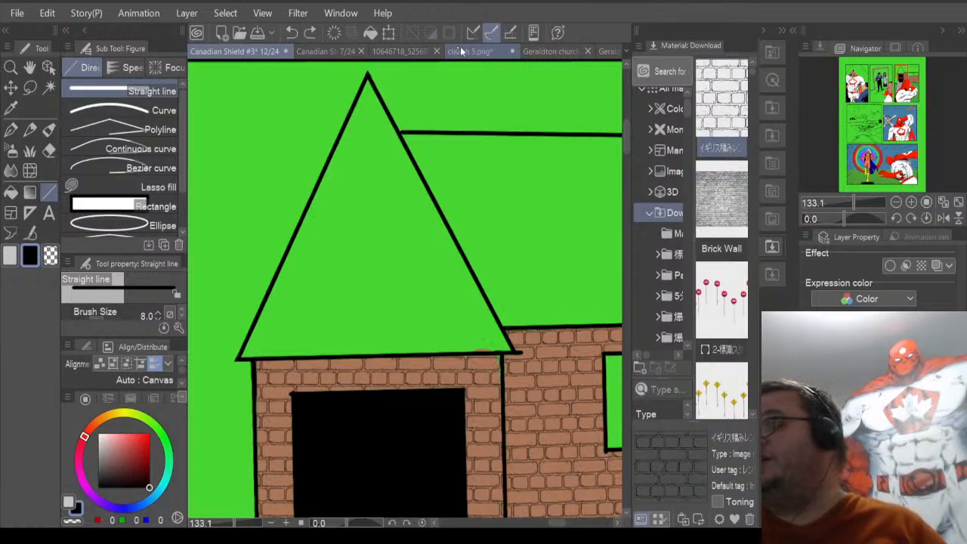
pyautogui.hotkey('ctrl', 'shift', 'n')
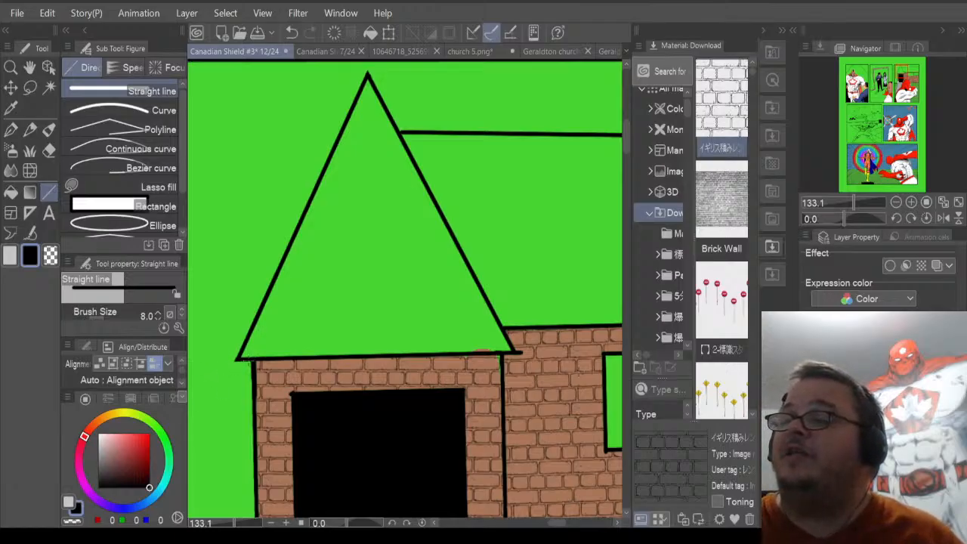
pyautogui.moveTo(250, 360); pyautogui.dragTo(368, 104)
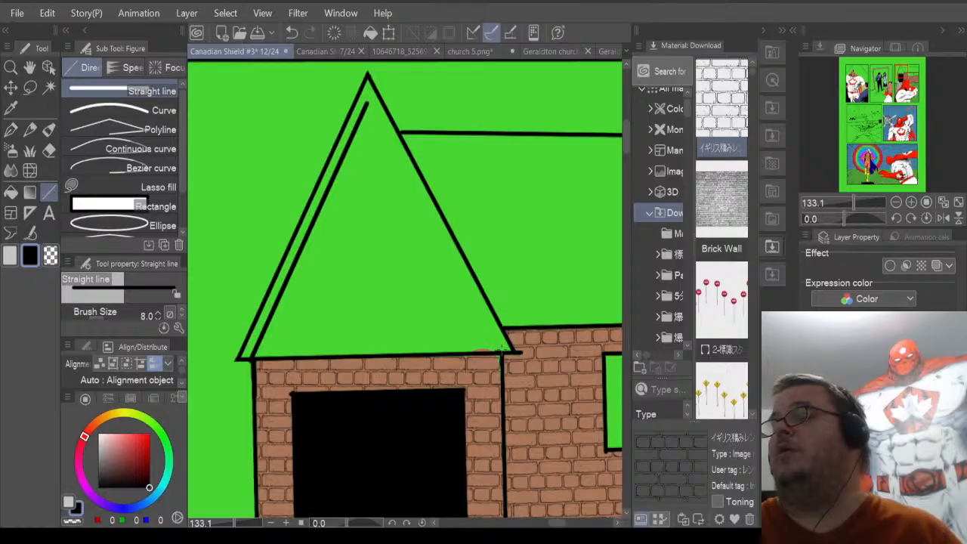
pyautogui.moveTo(501, 349); pyautogui.dragTo(367, 105)
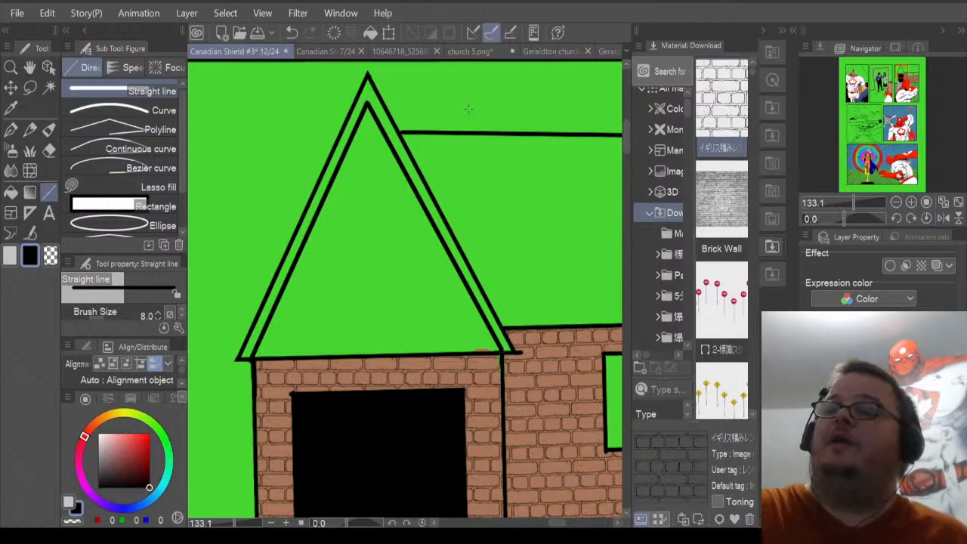
# Trim the overhanging line end at the gable's right eave with the Hard eraser at brush size 8.6, comparing before and after.
pyautogui.moveTo(59, 156); pyautogui.dragTo(63, 154)
pyautogui.click(53, 151)
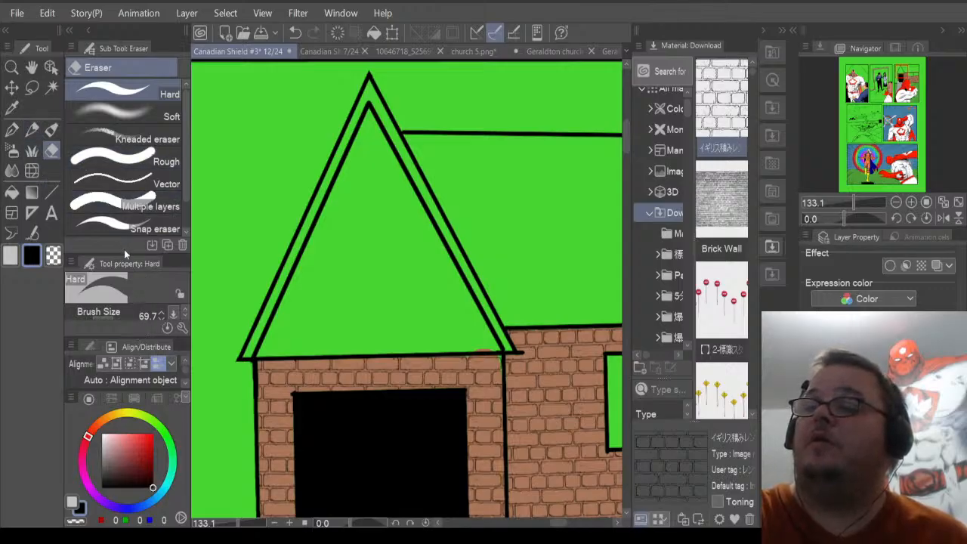
pyautogui.moveTo(125, 255); pyautogui.dragTo(129, 234)
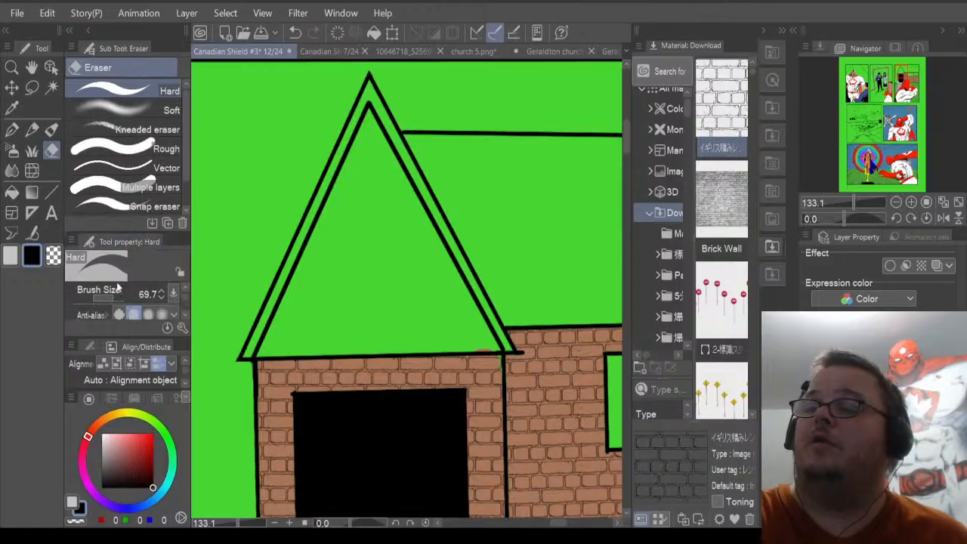
pyautogui.moveTo(113, 298)
pyautogui.mouseDown()
pyautogui.moveTo(105, 301)
pyautogui.moveTo(121, 300)
pyautogui.moveTo(106, 291)
pyautogui.mouseUp()
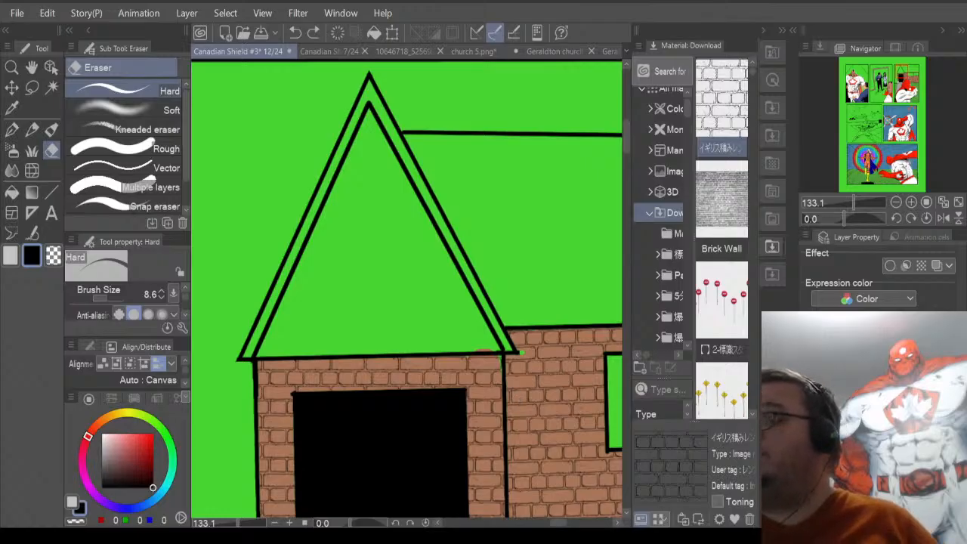
pyautogui.hotkey('ctrl', 'z')
pyautogui.hotkey('ctrl', 'y')
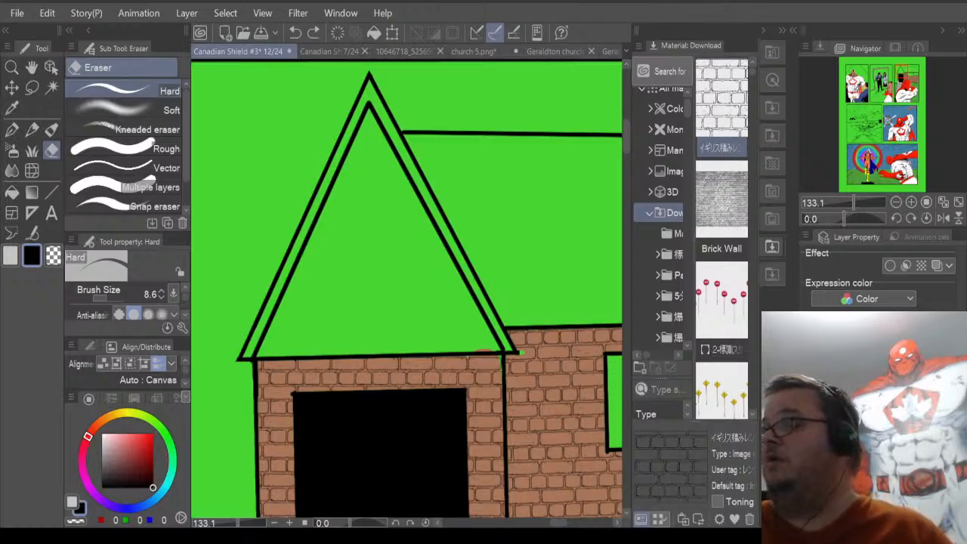
pyautogui.hotkey('ctrl', 'z')
pyautogui.hotkey('ctrl', 'y')
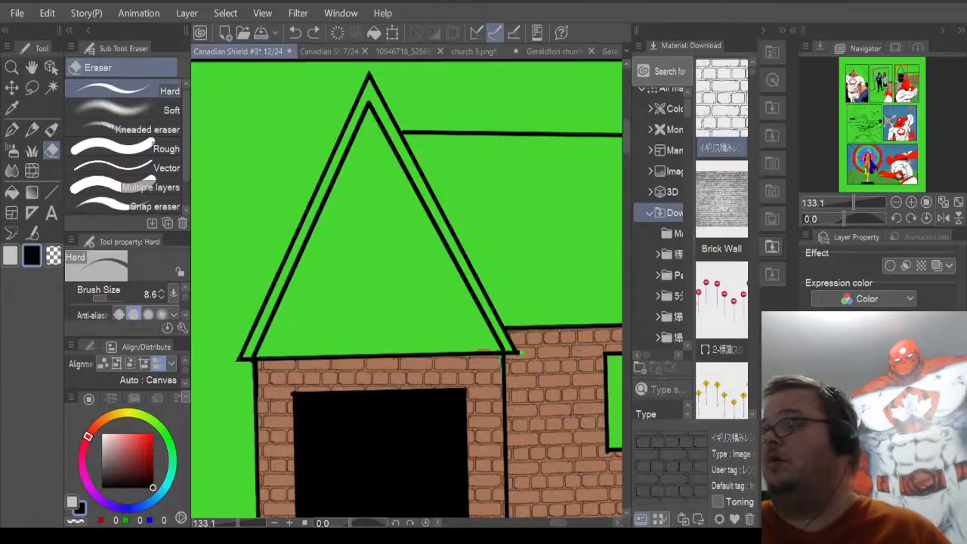
# Hide and reshow the ink line art layer to check the gable lines and colours without it.
pyautogui.click(810, 423)
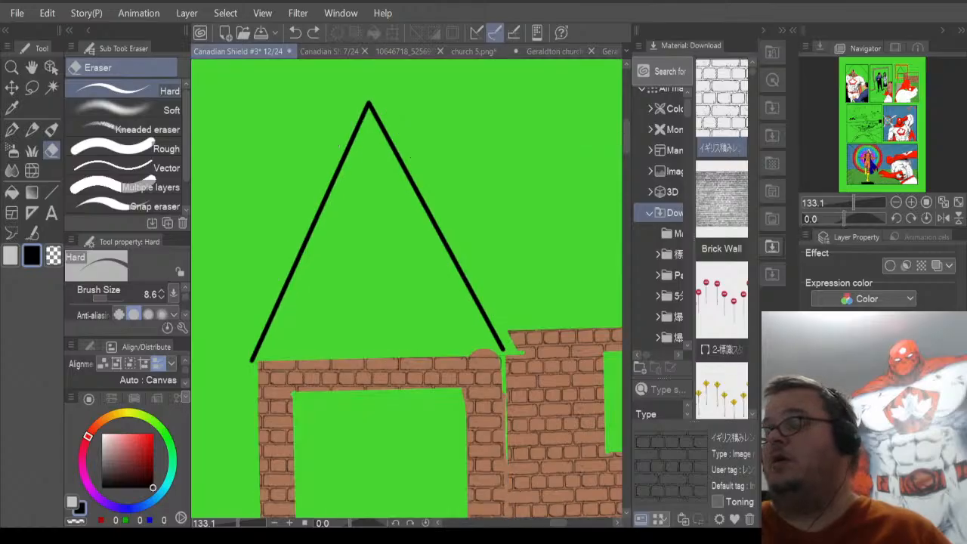
pyautogui.click(810, 423)
pyautogui.click(810, 423)
pyautogui.click(810, 424)
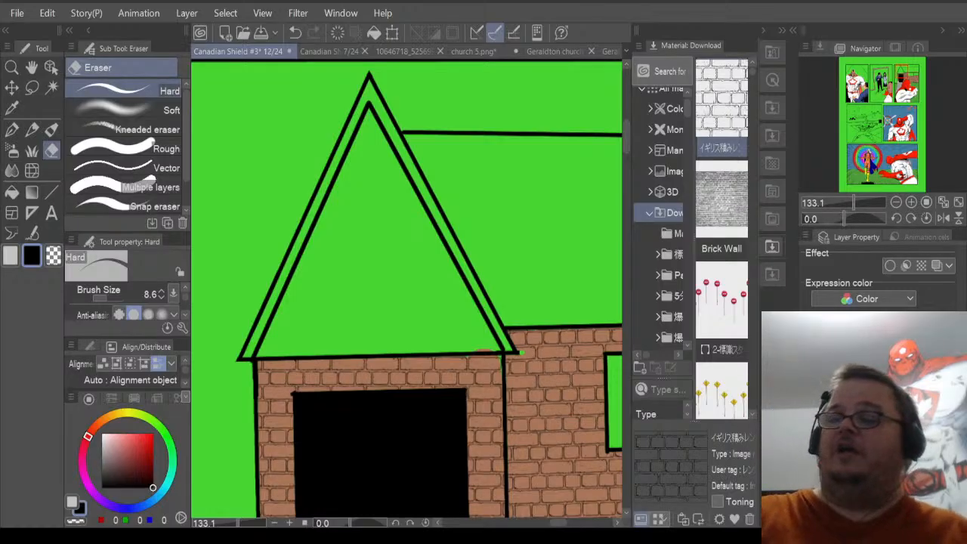
# Set the colour to white (RGB 255, 255, 255) and fill the whole gable triangle, including its trim strips, with Lasso fill.
pyautogui.click(101, 435)
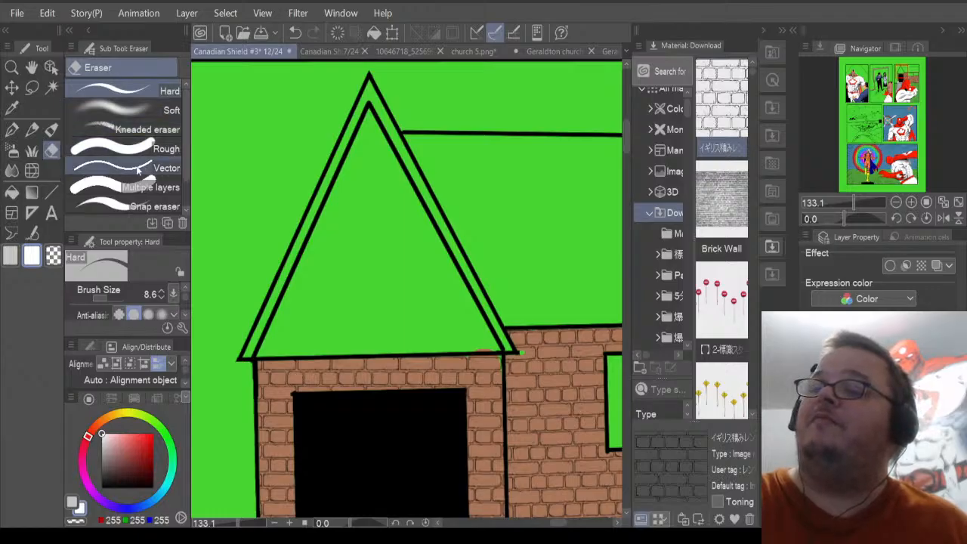
pyautogui.click(51, 192)
pyautogui.click(168, 187)
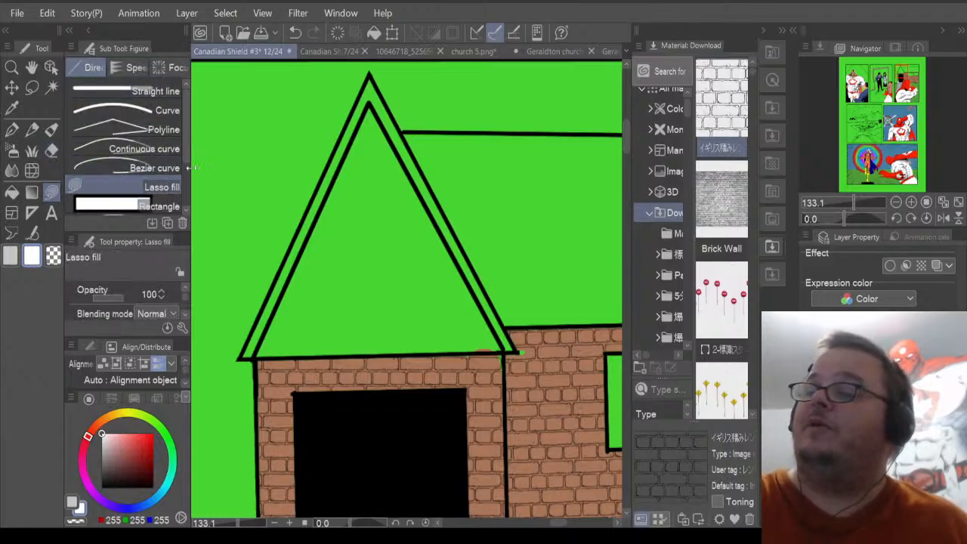
pyautogui.moveTo(499, 349)
pyautogui.mouseDown()
pyautogui.moveTo(522, 350)
pyautogui.moveTo(376, 71)
pyautogui.moveTo(249, 331)
pyautogui.moveTo(253, 354)
pyautogui.moveTo(286, 350)
pyautogui.mouseUp()
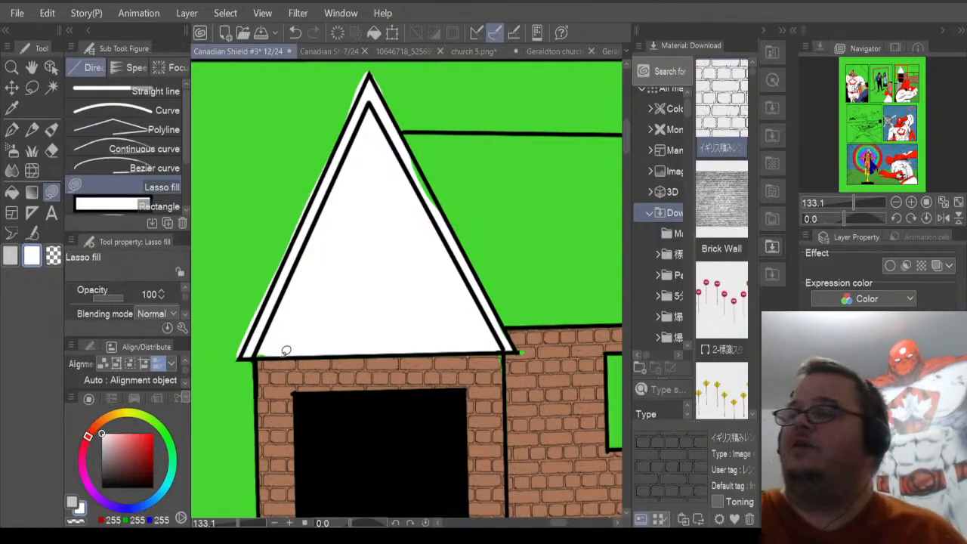
pyautogui.moveTo(405, 166)
pyautogui.mouseDown()
pyautogui.moveTo(441, 206)
pyautogui.moveTo(413, 149)
pyautogui.mouseUp()
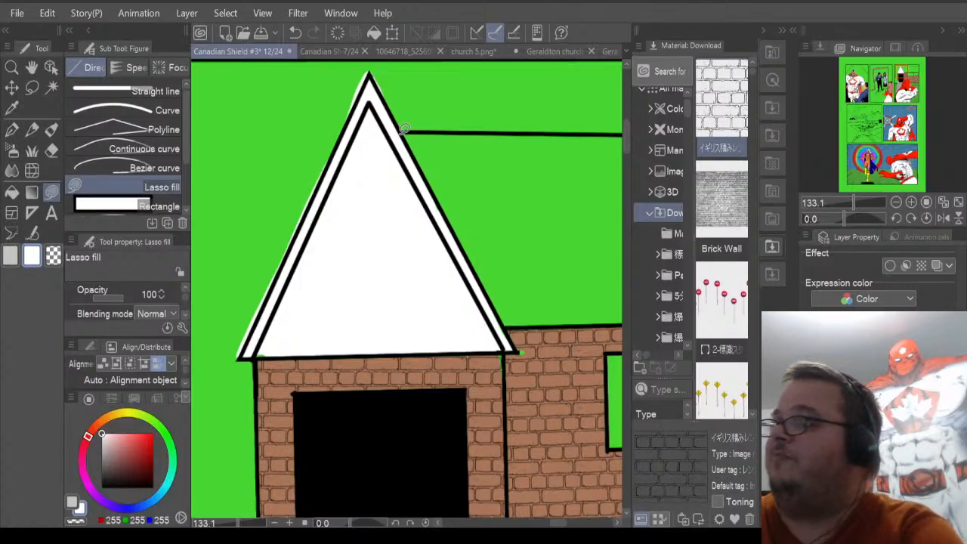
# Sample the blue (RGB 67, 128, 164) from the panel below and fill a rectangular selection over the church panel's upper part.
pyautogui.scroll(-1, 405, 129)
pyautogui.scroll(-3, 435, 368)
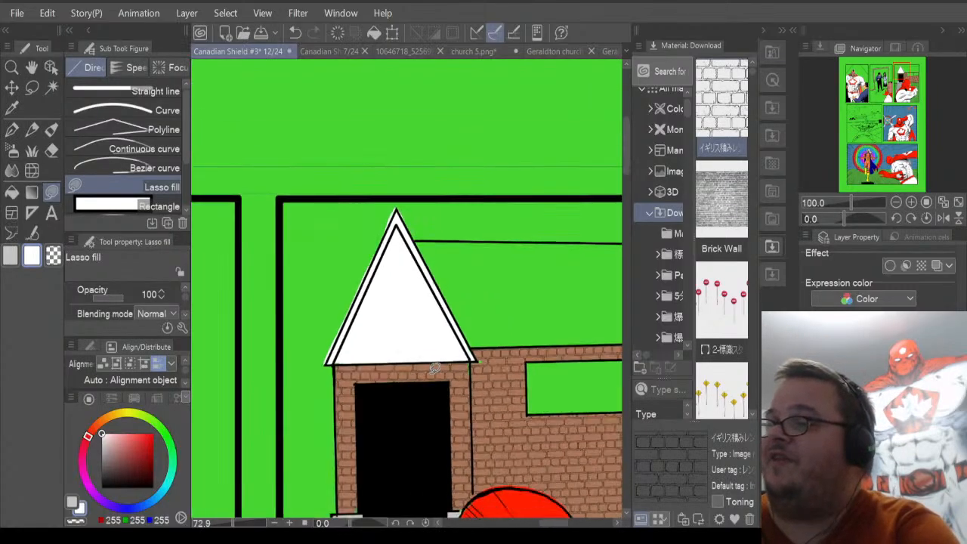
pyautogui.scroll(-4, 435, 368)
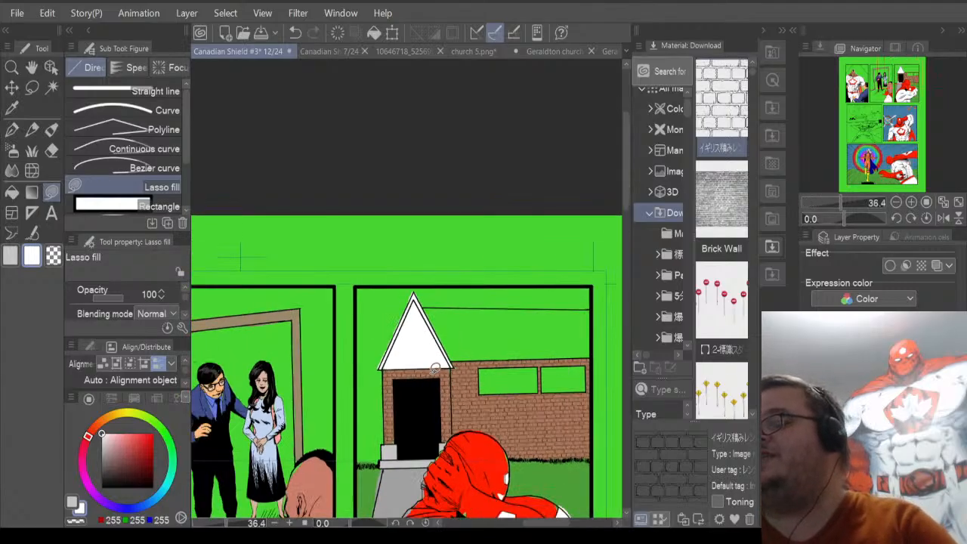
pyautogui.scroll(-1, 435, 368)
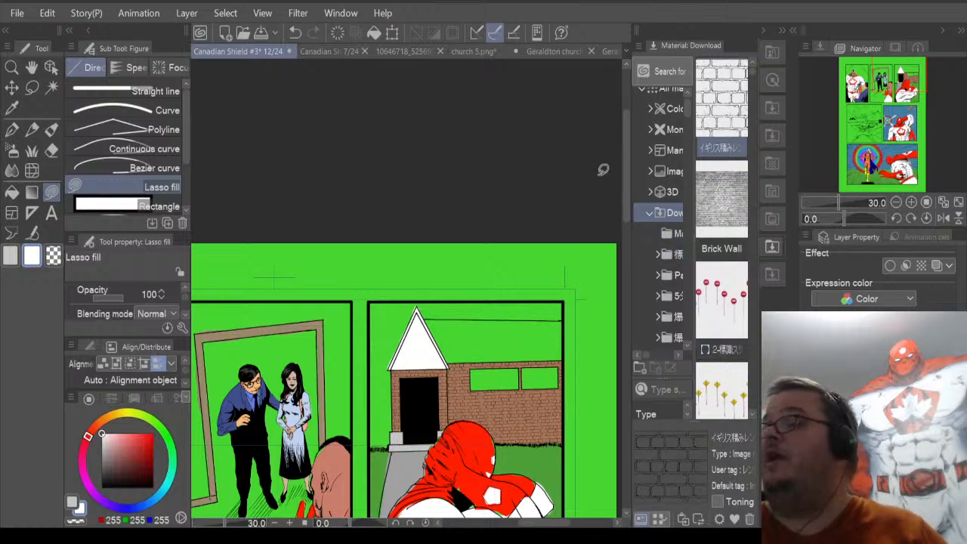
pyautogui.moveTo(624, 192); pyautogui.dragTo(628, 240)
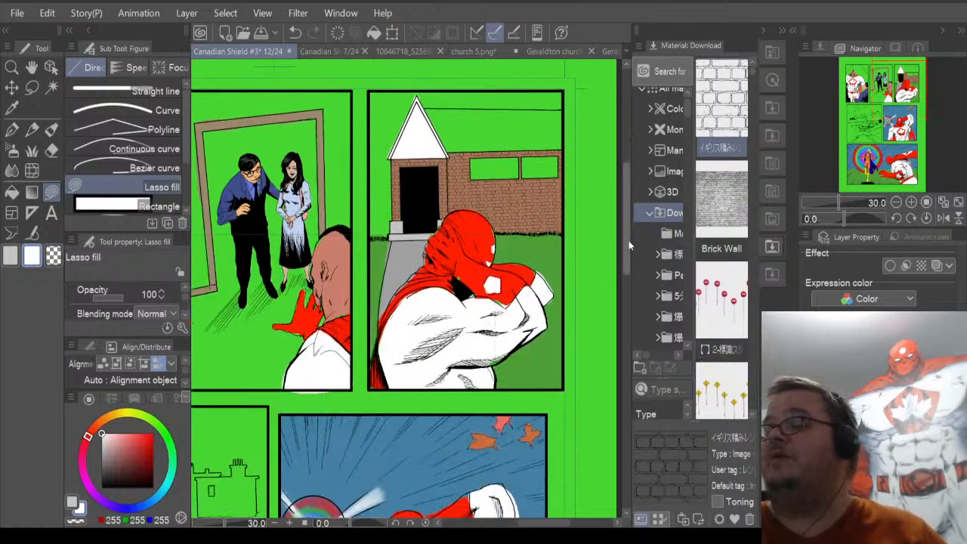
pyautogui.click(12, 108)
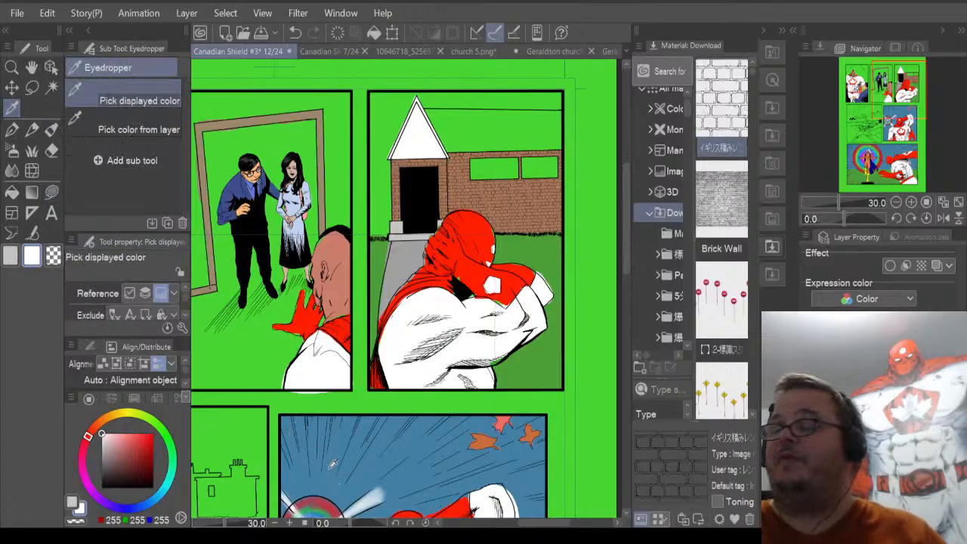
pyautogui.click(330, 475)
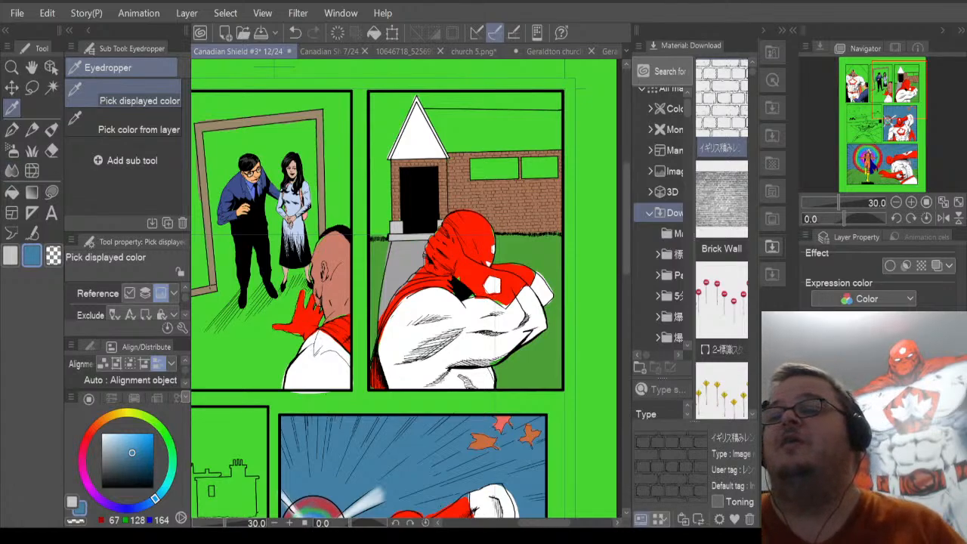
pyautogui.click(33, 89)
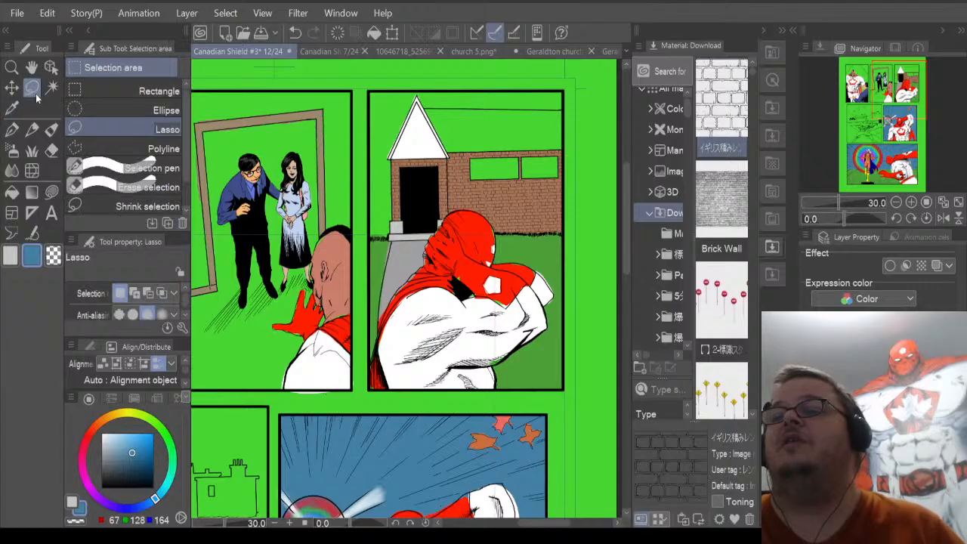
pyautogui.click(112, 90)
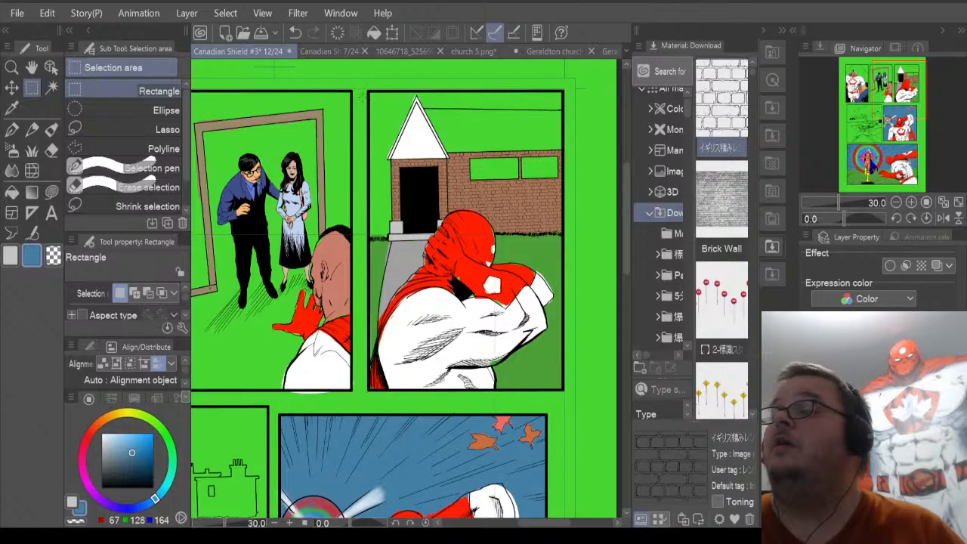
pyautogui.moveTo(369, 92); pyautogui.dragTo(563, 244)
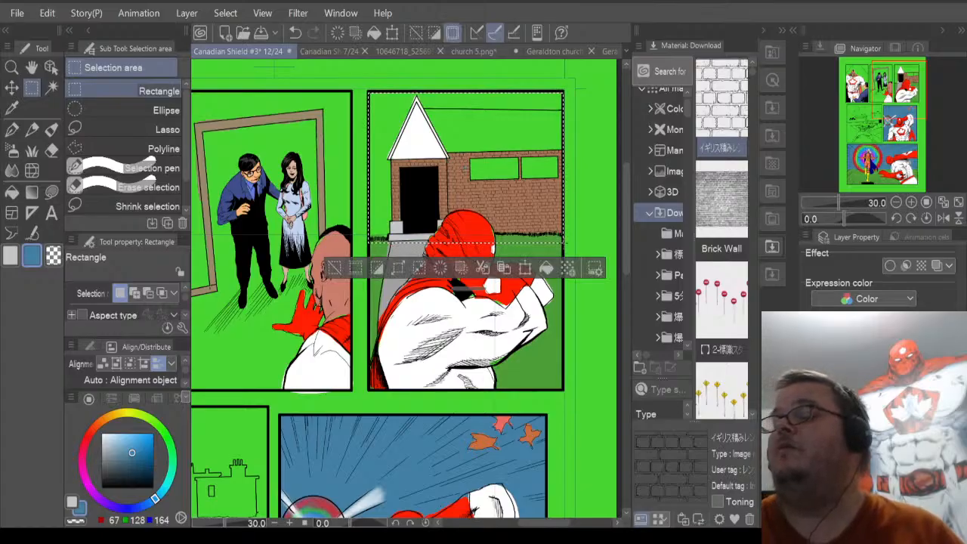
pyautogui.click(547, 270)
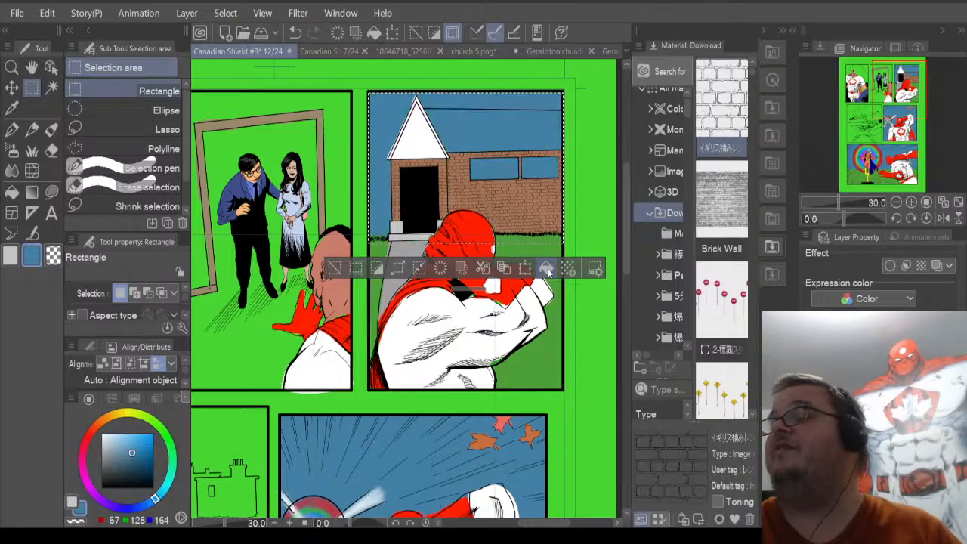
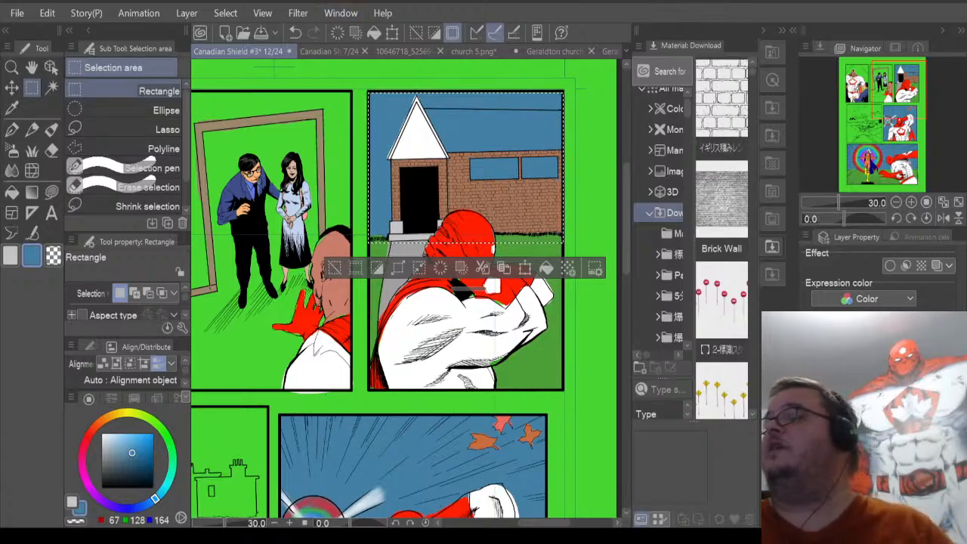
# Refresh the downloaded materials list to bring up the roof tile patterns (屋根瓦).
pyautogui.click(660, 193)
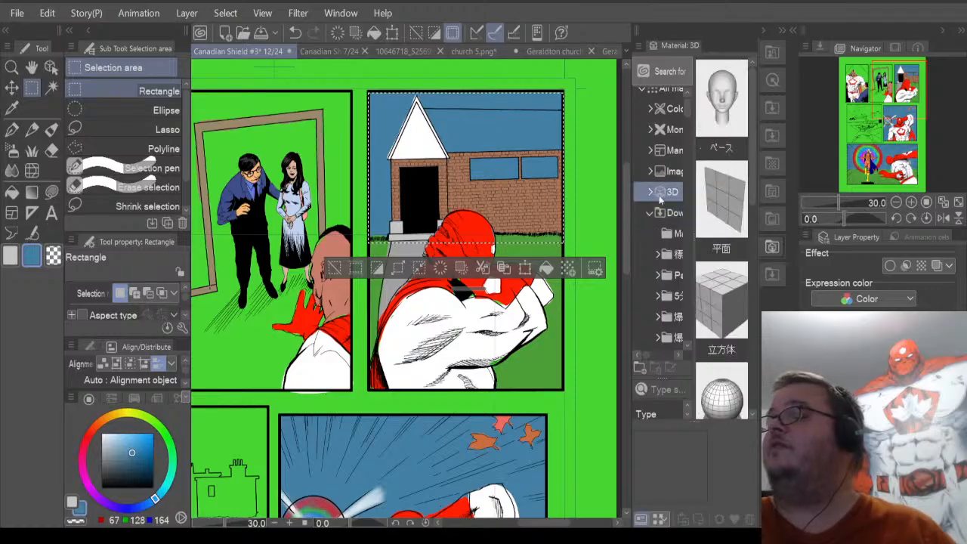
pyautogui.click(661, 213)
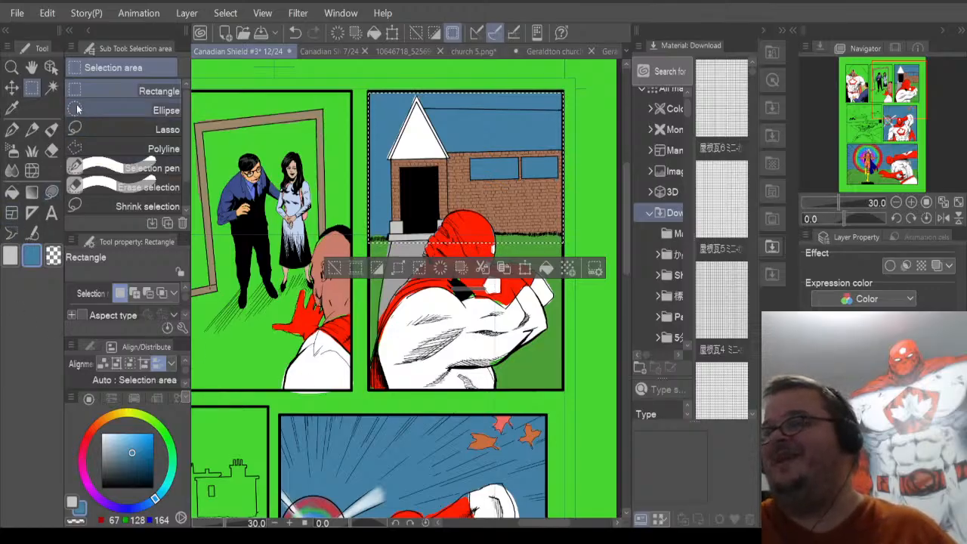
pyautogui.click(52, 89)
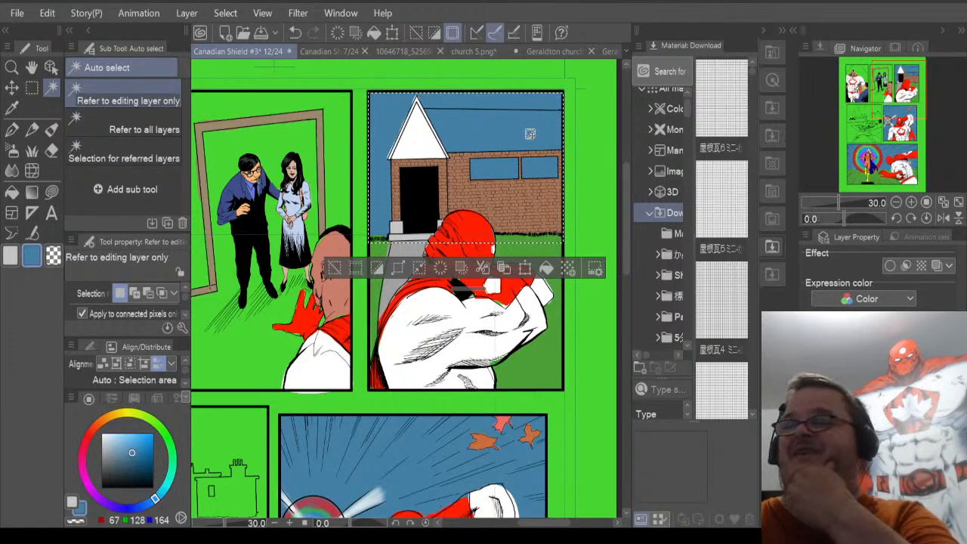
pyautogui.click(597, 157)
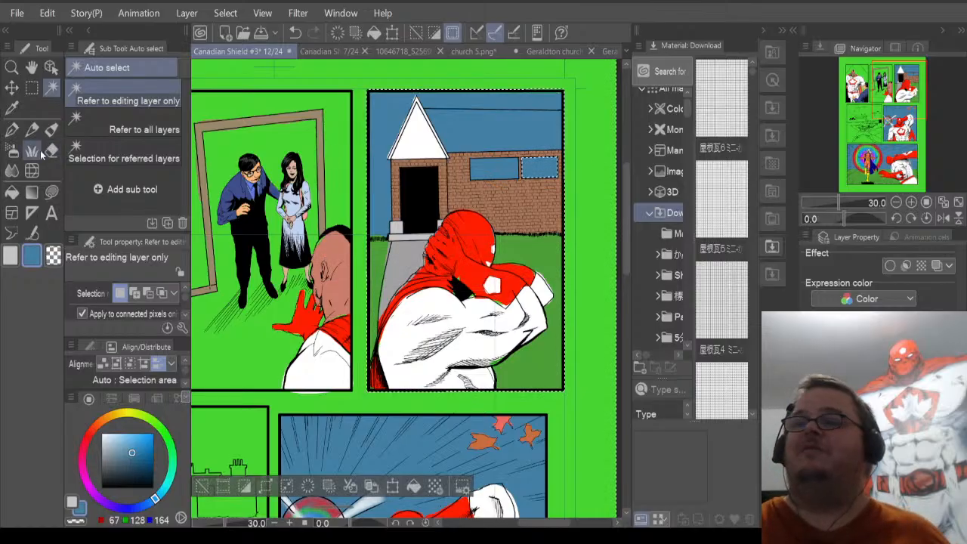
pyautogui.click(31, 89)
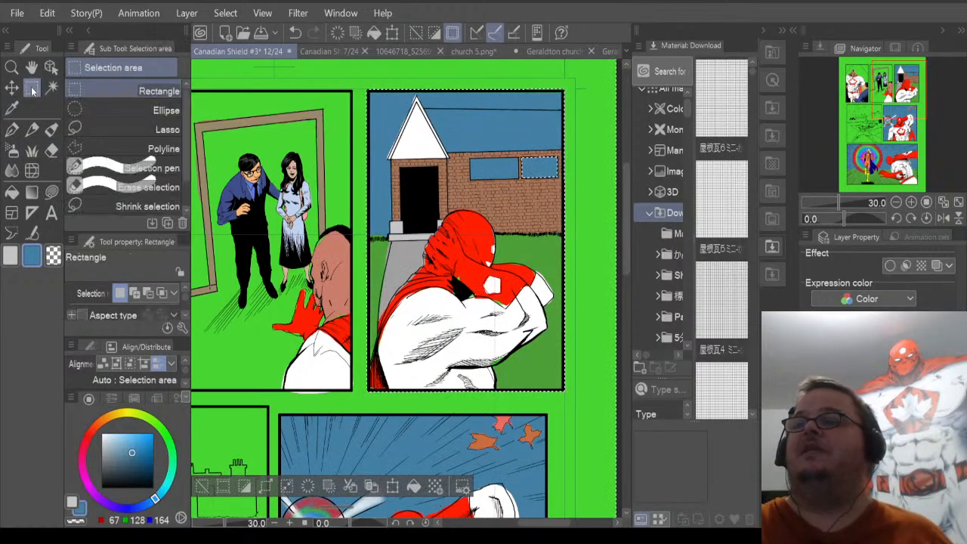
pyautogui.click(160, 127)
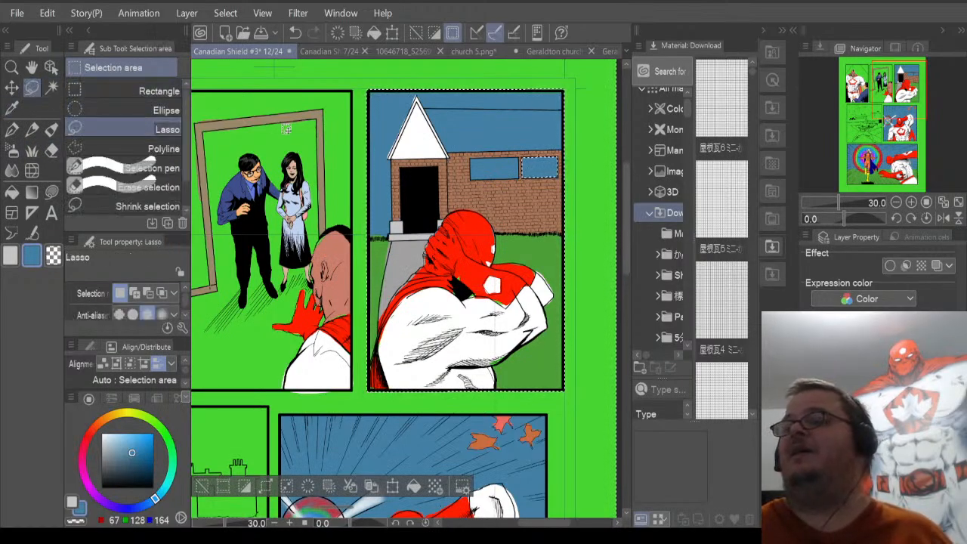
pyautogui.scroll(1, 288, 128)
pyautogui.scroll(-2, 287, 127)
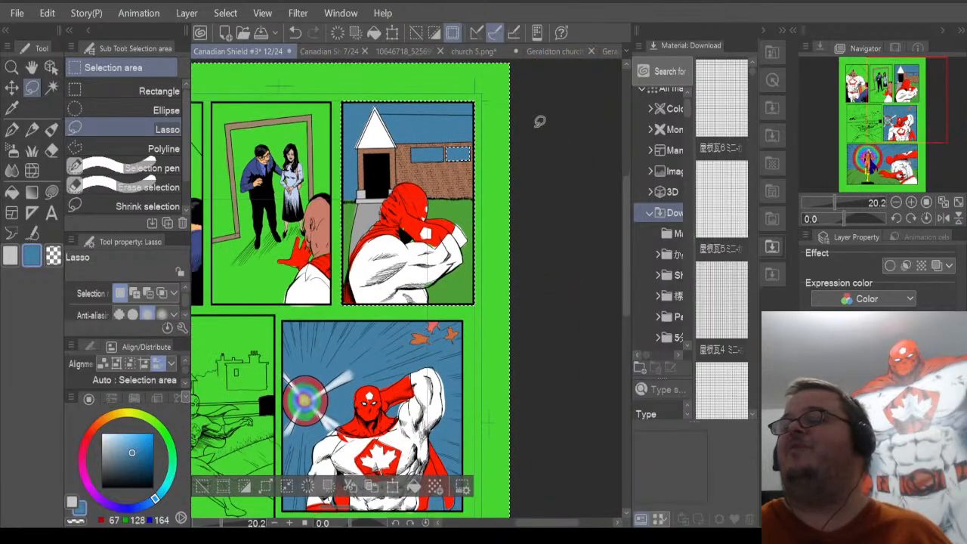
pyautogui.click(574, 147)
# Select the church's main roof area between the gable and the panel edge with Auto select, referring to the editing layer only.
pyautogui.scroll(3, 405, 118)
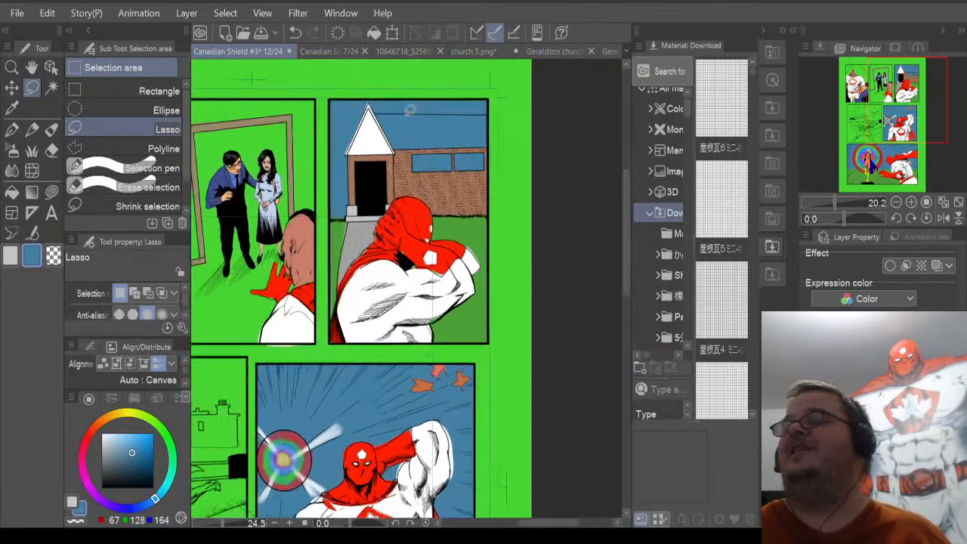
pyautogui.click(56, 91)
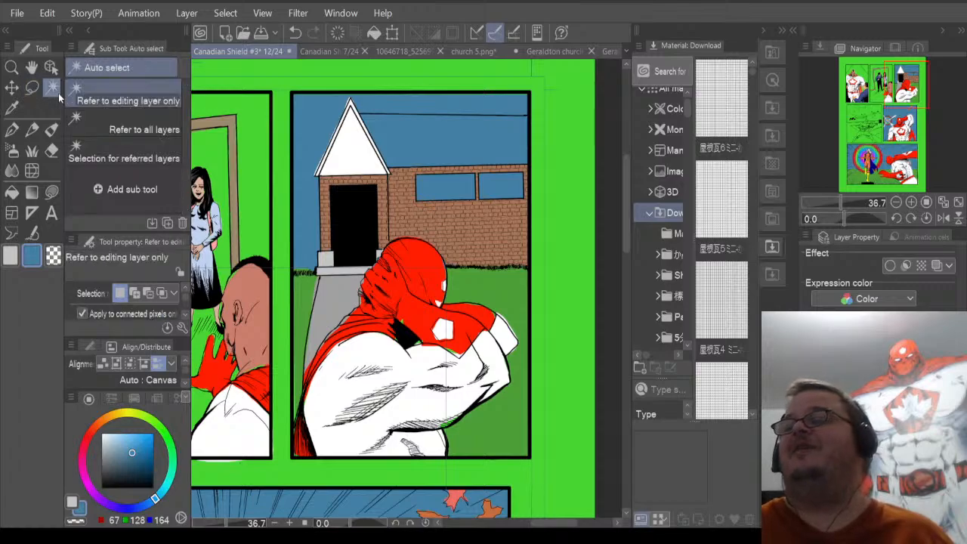
pyautogui.click(435, 138)
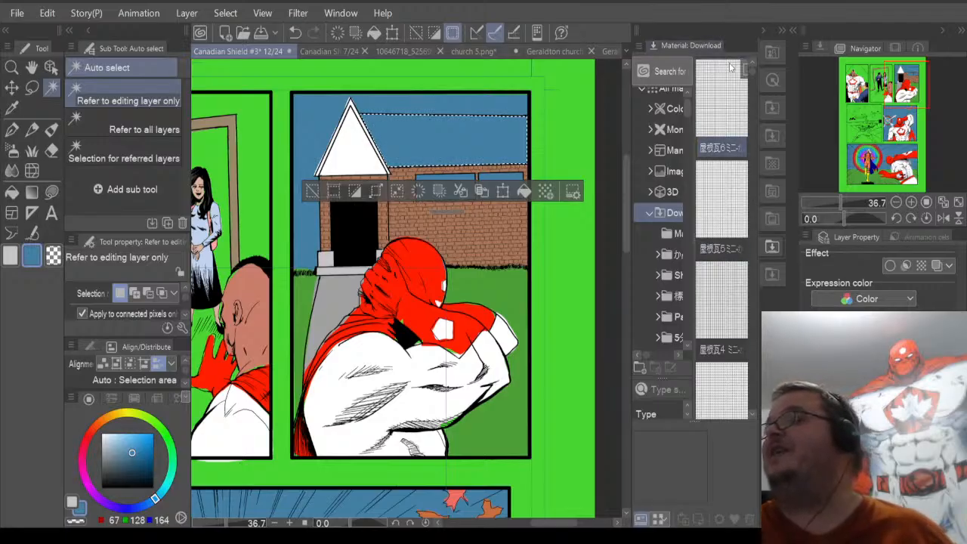
# Find the My Roof Shingles brush among the downloaded materials and select it.
pyautogui.scroll(-3, 753, 73)
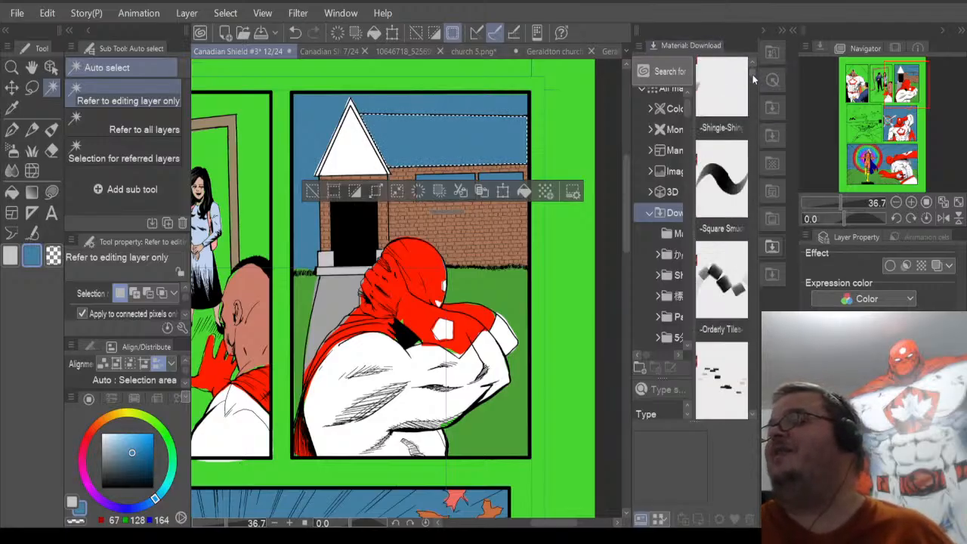
pyautogui.moveTo(753, 75); pyautogui.dragTo(752, 80)
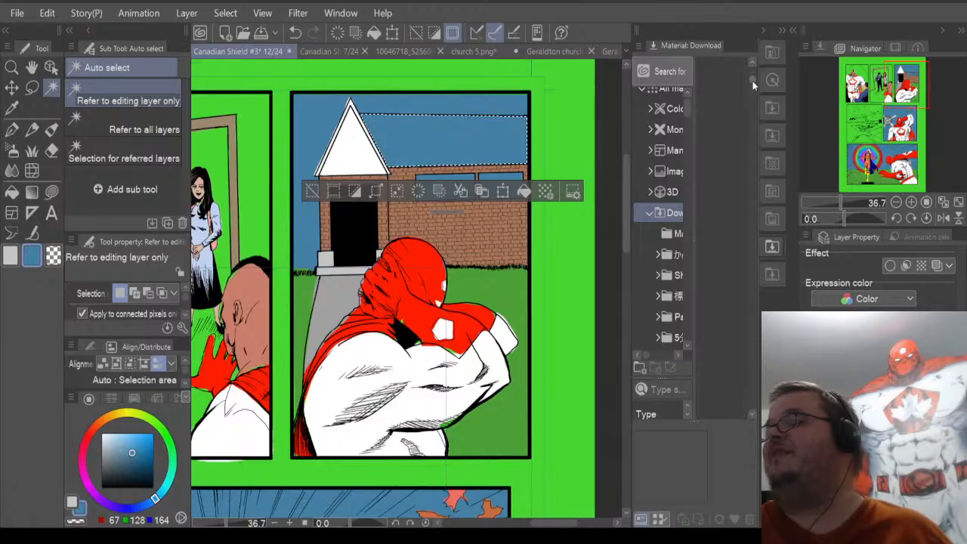
pyautogui.scroll(-5, 741, 175)
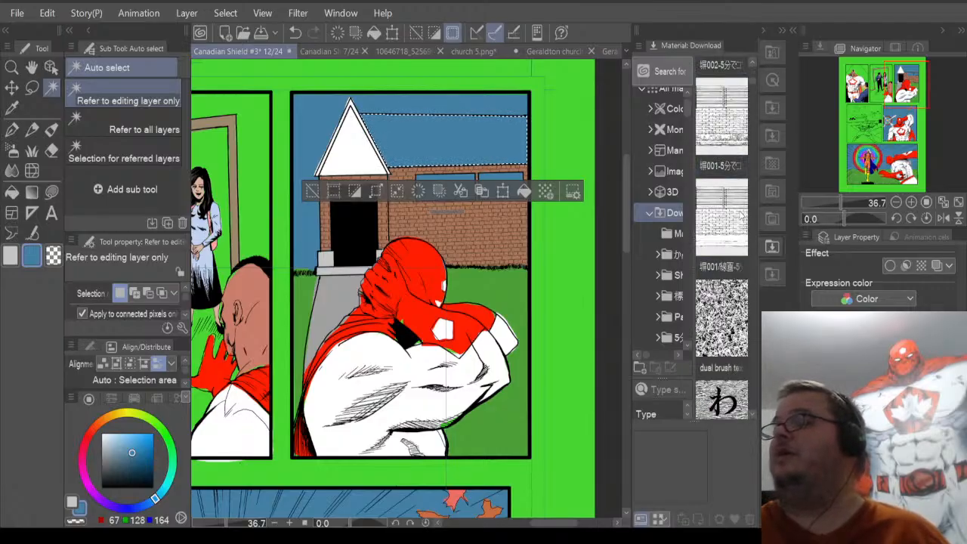
pyautogui.scroll(5, 744, 217)
pyautogui.scroll(5, 742, 216)
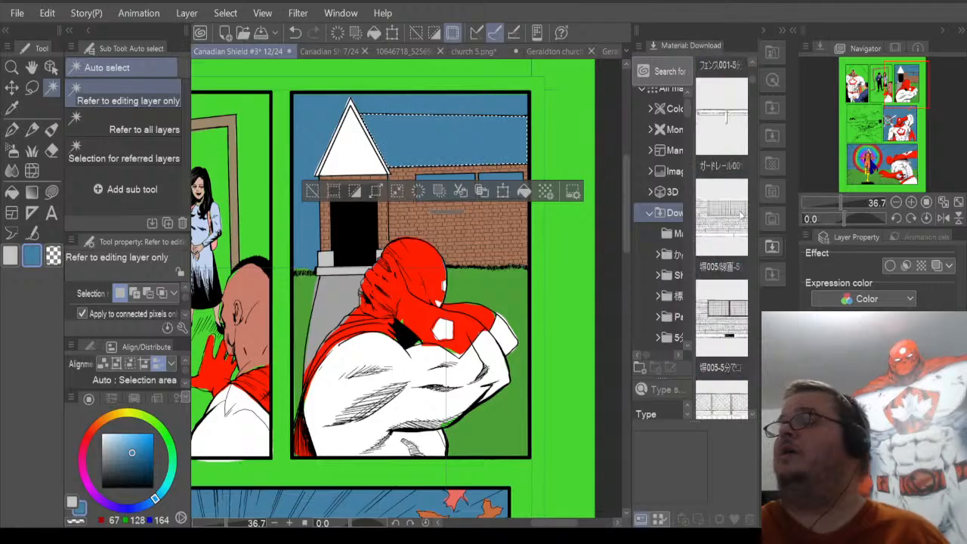
pyautogui.scroll(5, 742, 216)
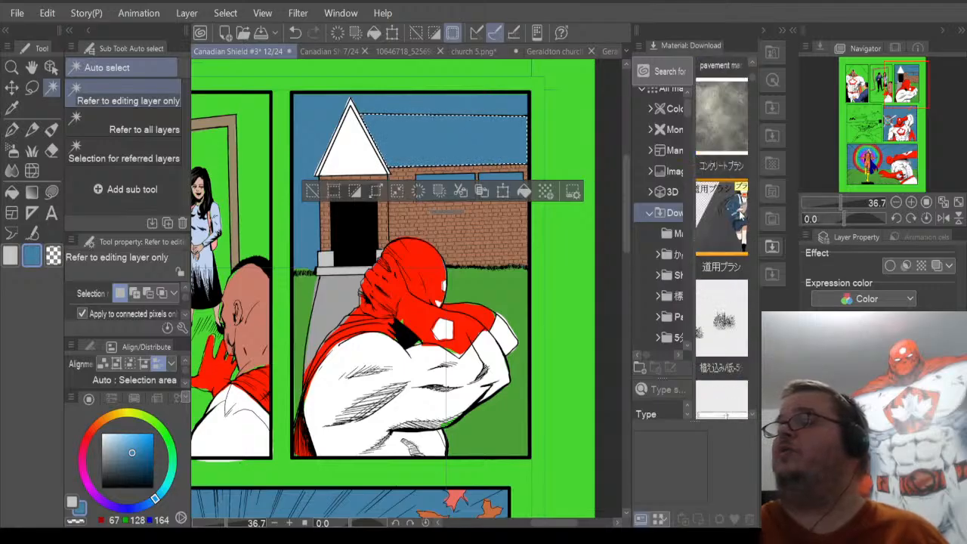
pyautogui.scroll(5, 742, 216)
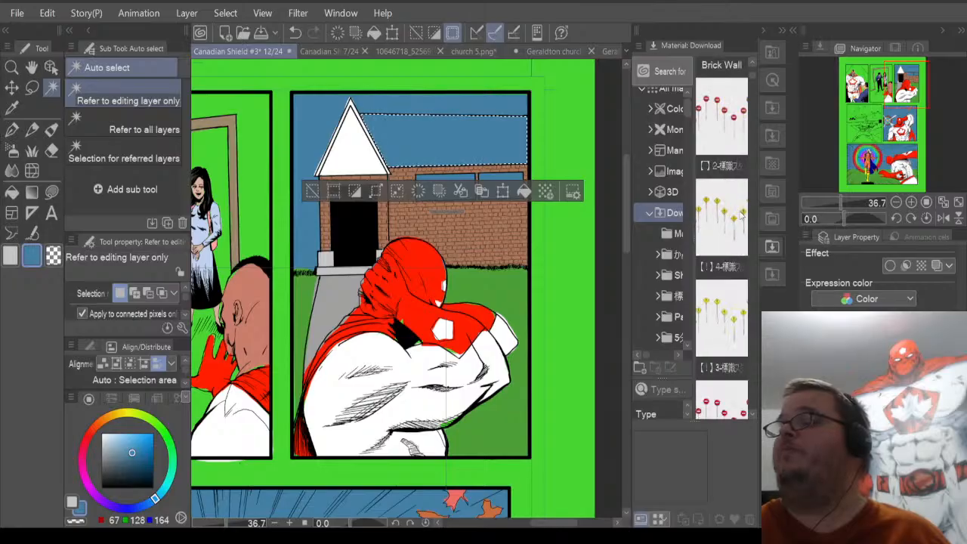
pyautogui.scroll(2, 742, 216)
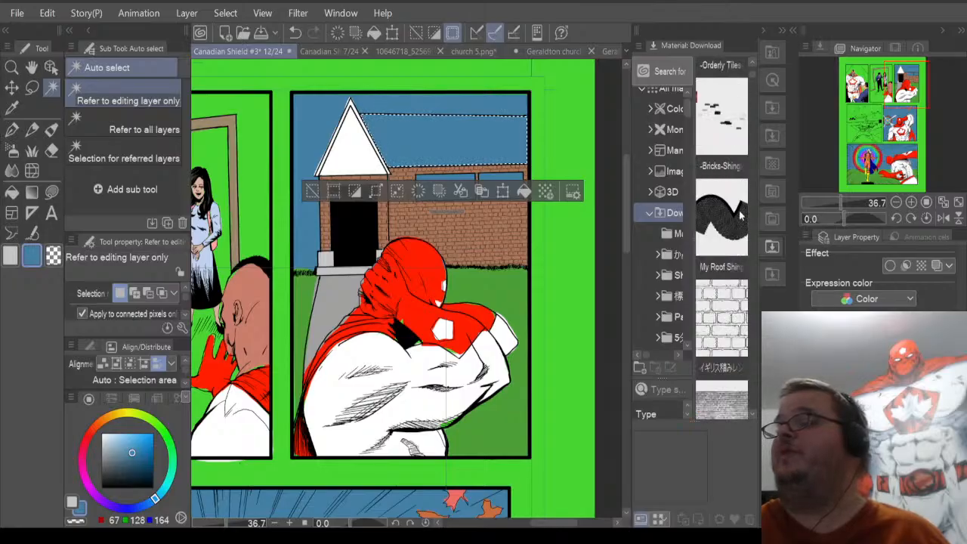
pyautogui.click(741, 216)
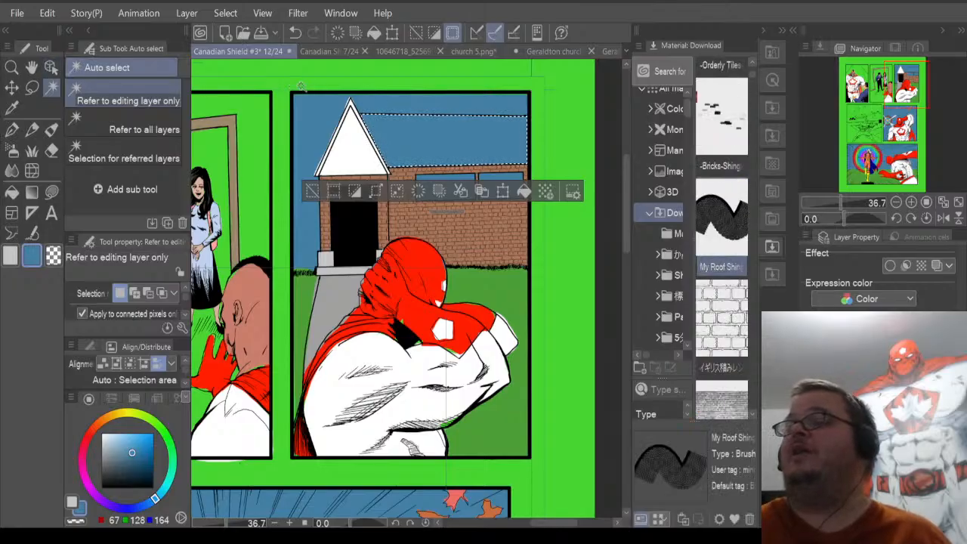
# Add My Roof Shingles Long to the Decoration tool as its own sub tool group and make it the active brush.
pyautogui.scroll(1, 315, 73)
pyautogui.scroll(3, 315, 73)
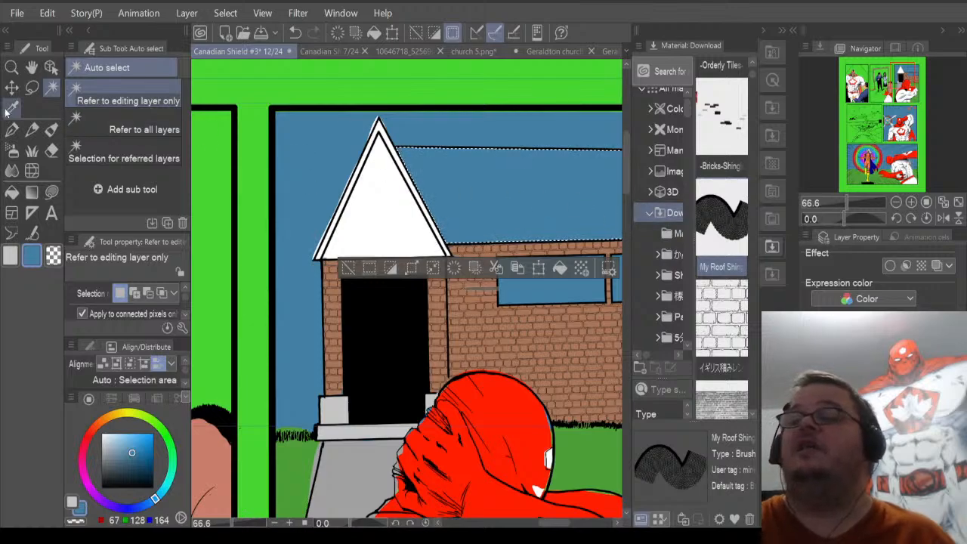
pyautogui.click(32, 150)
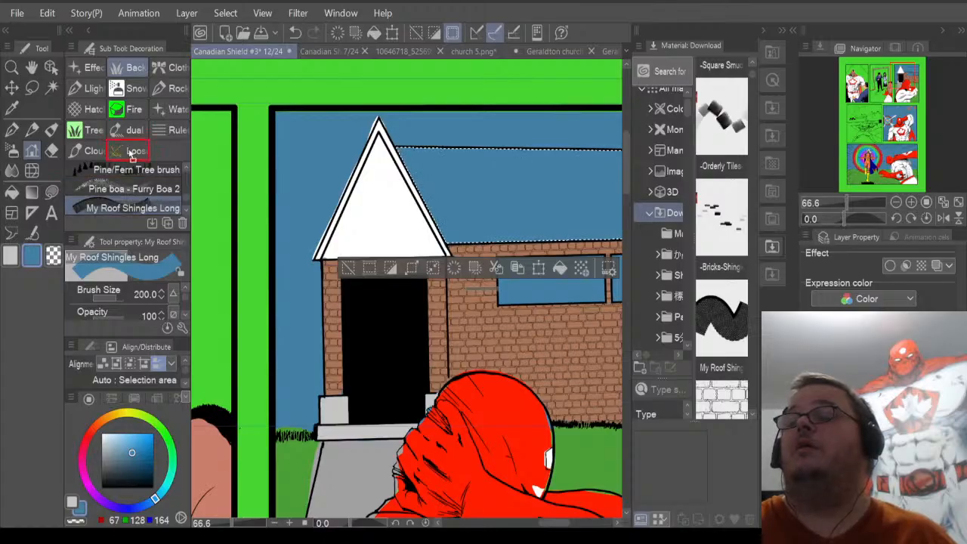
pyautogui.moveTo(145, 151); pyautogui.dragTo(145, 150)
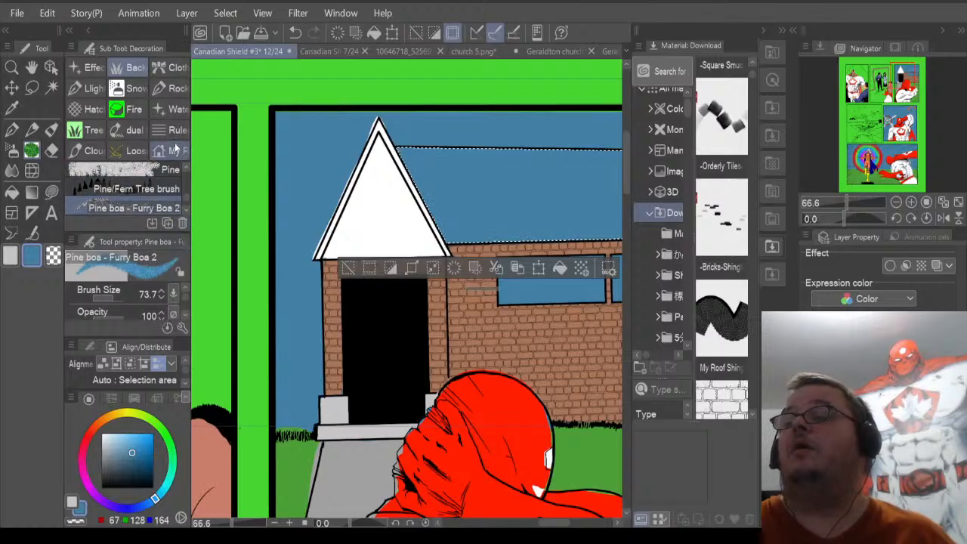
pyautogui.click(173, 151)
pyautogui.click(168, 184)
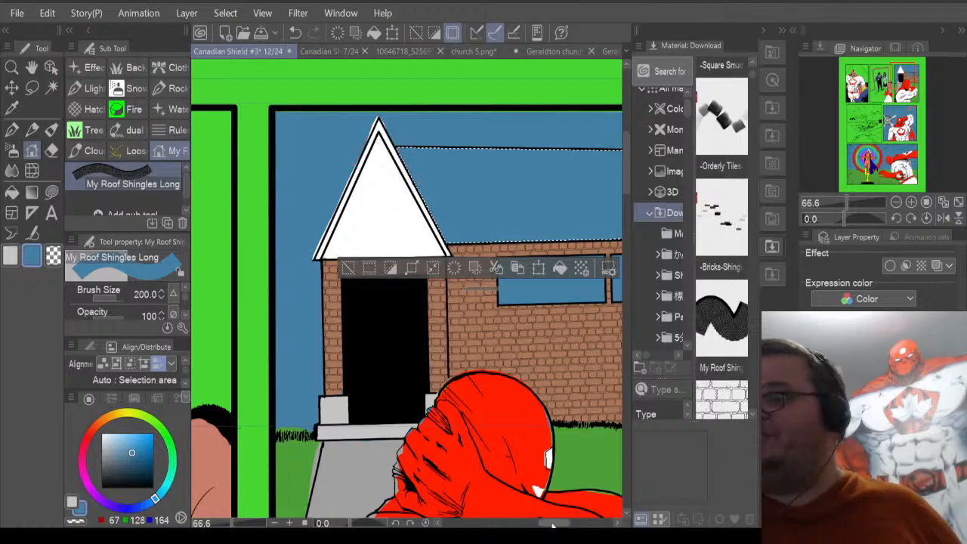
# Set both the main and sub drawing colours to black (RGB 0, 0, 0).
pyautogui.moveTo(557, 523); pyautogui.dragTo(579, 523)
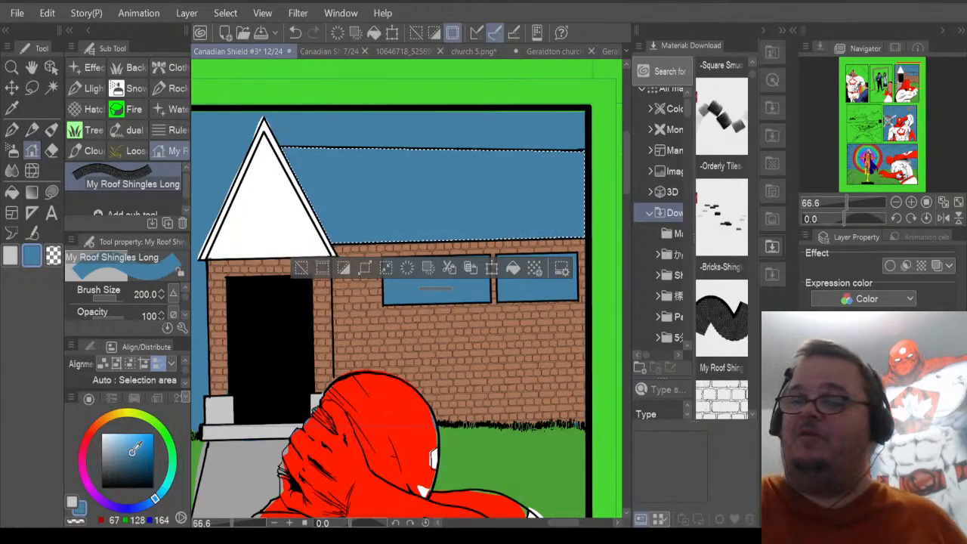
pyautogui.moveTo(133, 451); pyautogui.dragTo(153, 488)
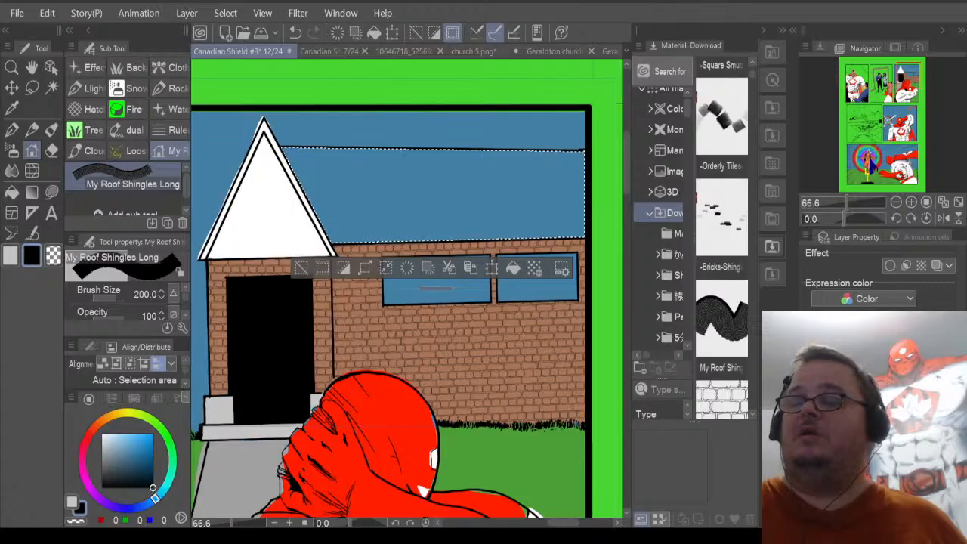
pyautogui.click(15, 258)
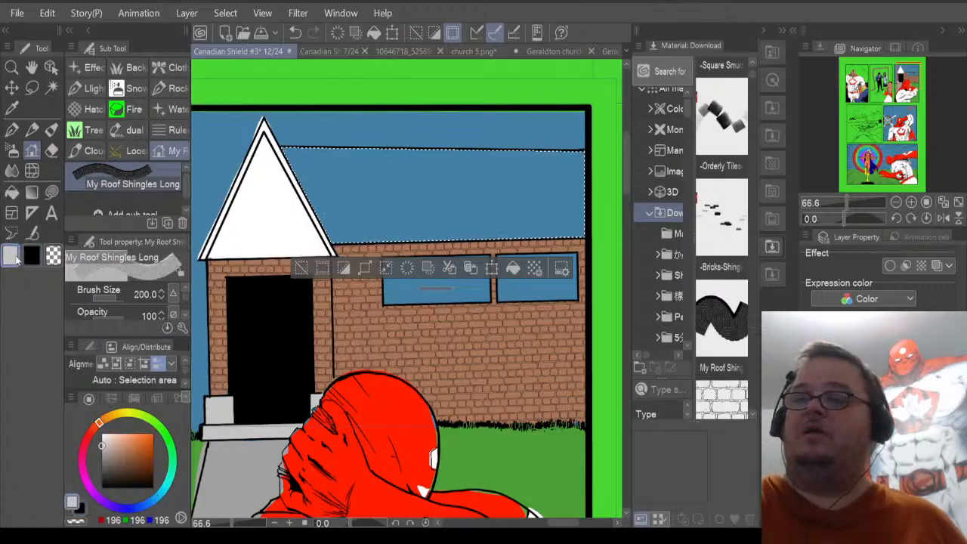
pyautogui.press('x')
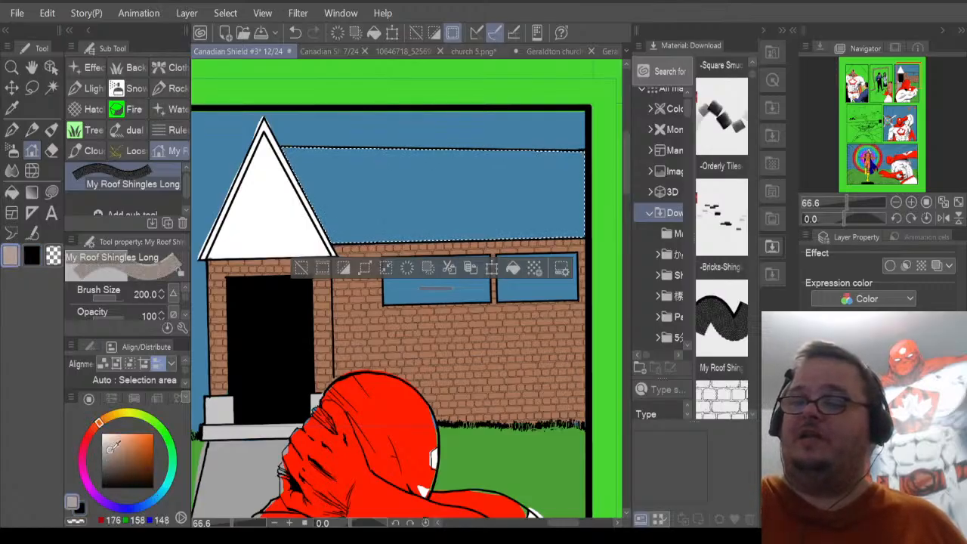
pyautogui.click(31, 257)
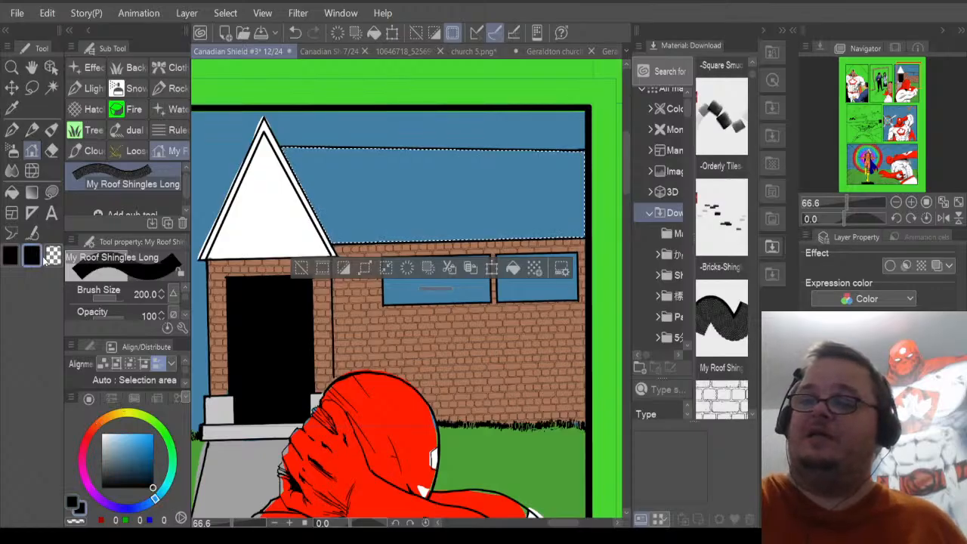
pyautogui.moveTo(155, 483); pyautogui.dragTo(103, 434)
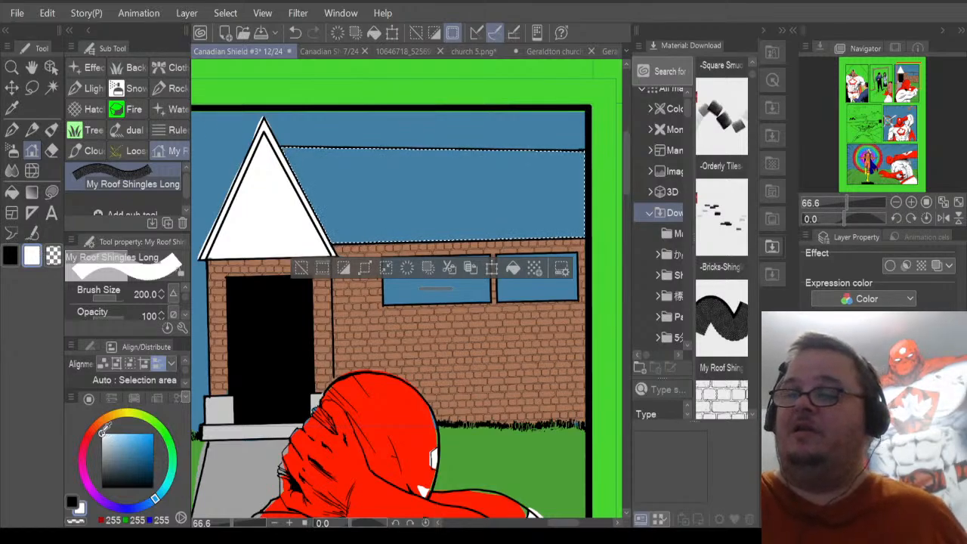
pyautogui.moveTo(104, 435); pyautogui.dragTo(155, 497)
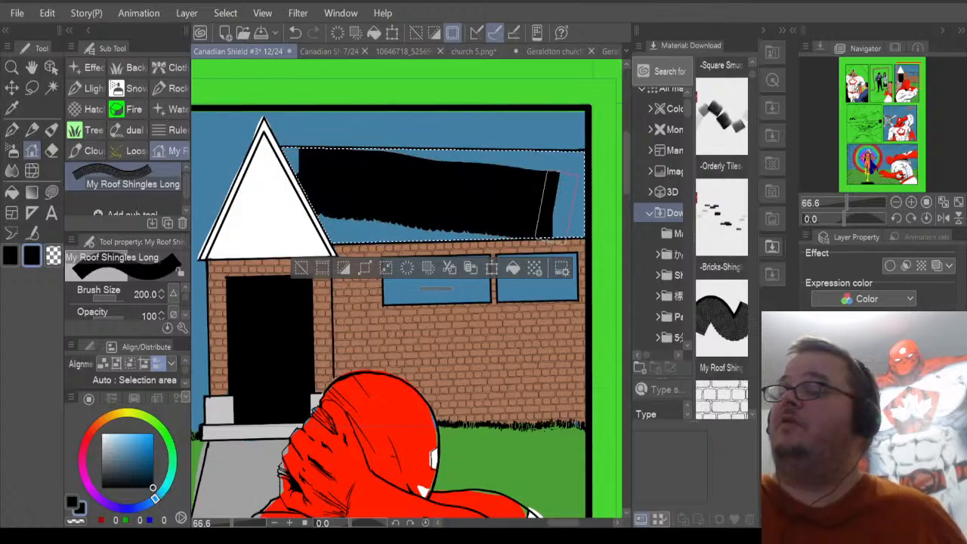
# Try to paint shingles across the roof selection with My Roof Shingles Long at brush sizes 200 and 120.9, undoing each stroke.
pyautogui.moveTo(575, 210); pyautogui.dragTo(584, 212)
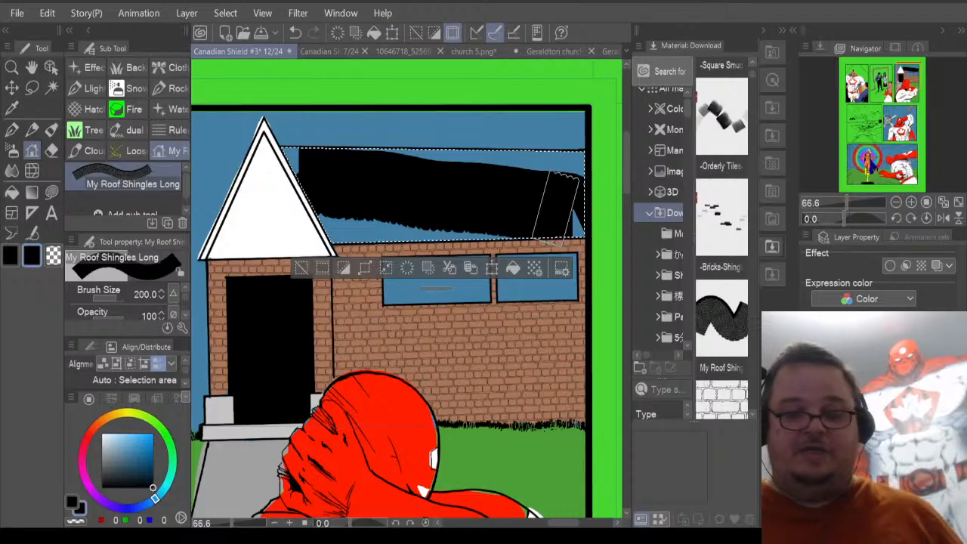
pyautogui.hotkey('ctrl', 'z')
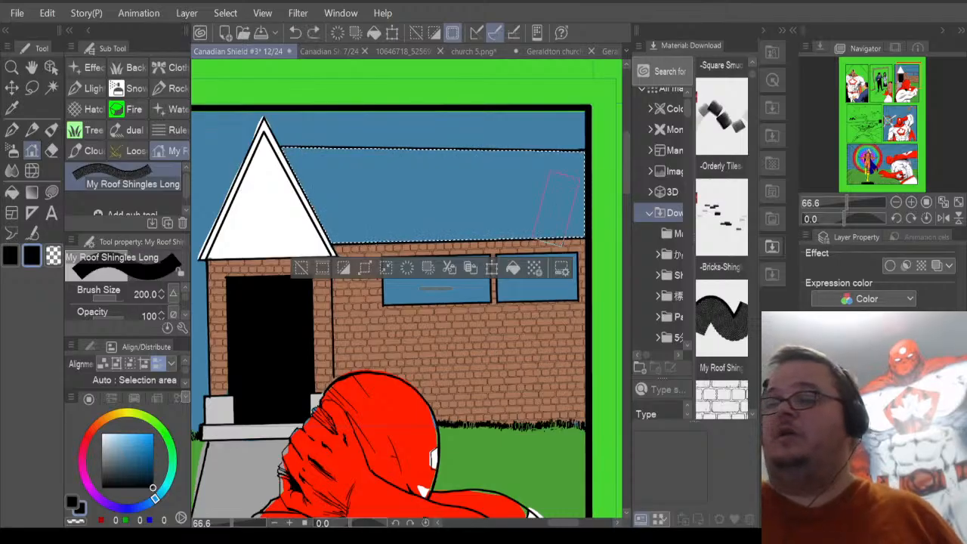
pyautogui.moveTo(125, 301)
pyautogui.mouseDown()
pyautogui.moveTo(107, 301)
pyautogui.moveTo(132, 305)
pyautogui.moveTo(114, 308)
pyautogui.mouseUp()
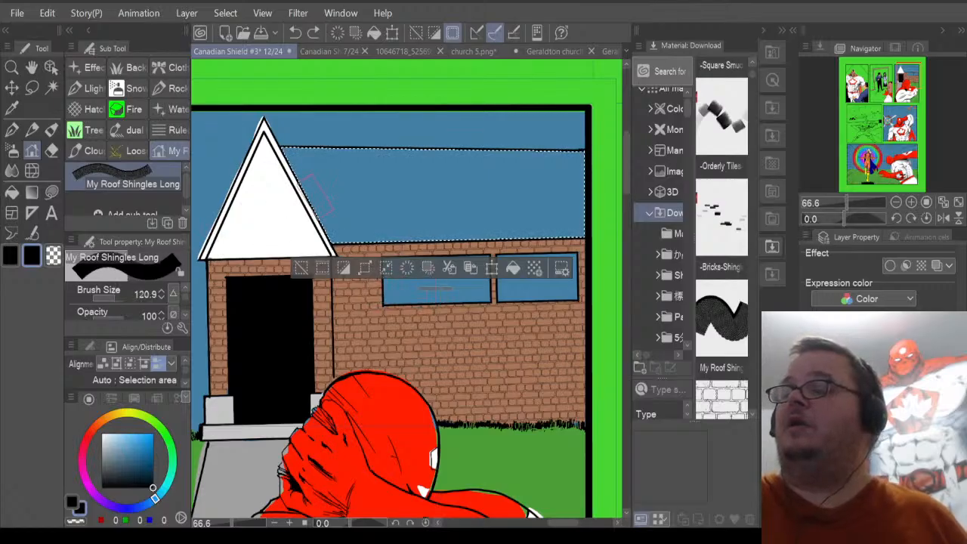
pyautogui.moveTo(401, 198); pyautogui.dragTo(572, 204)
pyautogui.hotkey('ctrl', 'z')
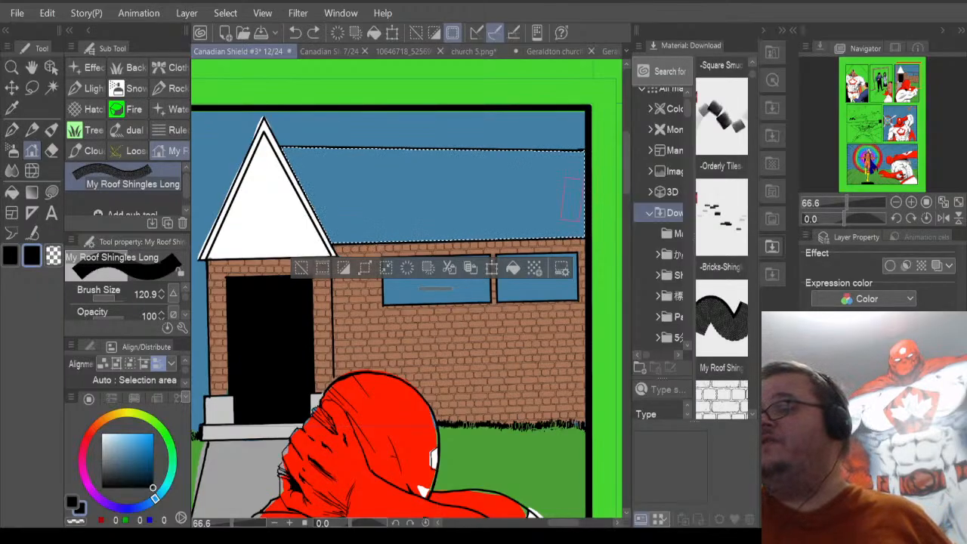
# Add the downloaded -Bricks brush to the sub tool group that holds My Roof Shingles Long.
pyautogui.click(727, 219)
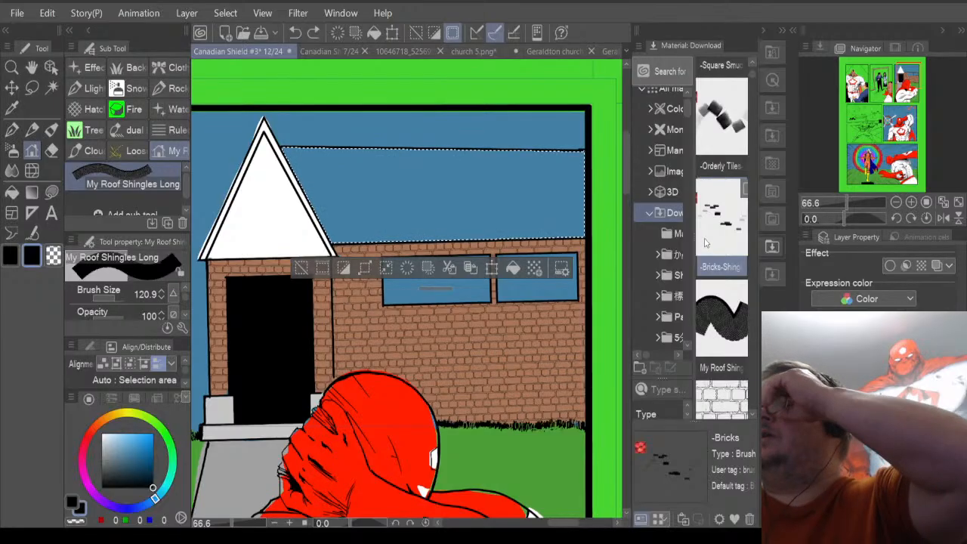
pyautogui.moveTo(714, 243); pyautogui.dragTo(178, 176)
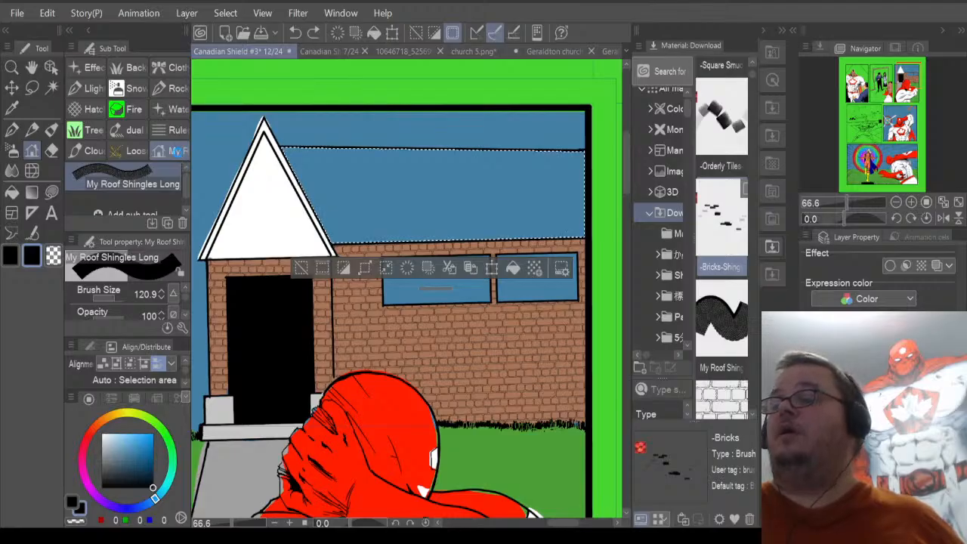
pyautogui.moveTo(178, 176); pyautogui.dragTo(177, 152)
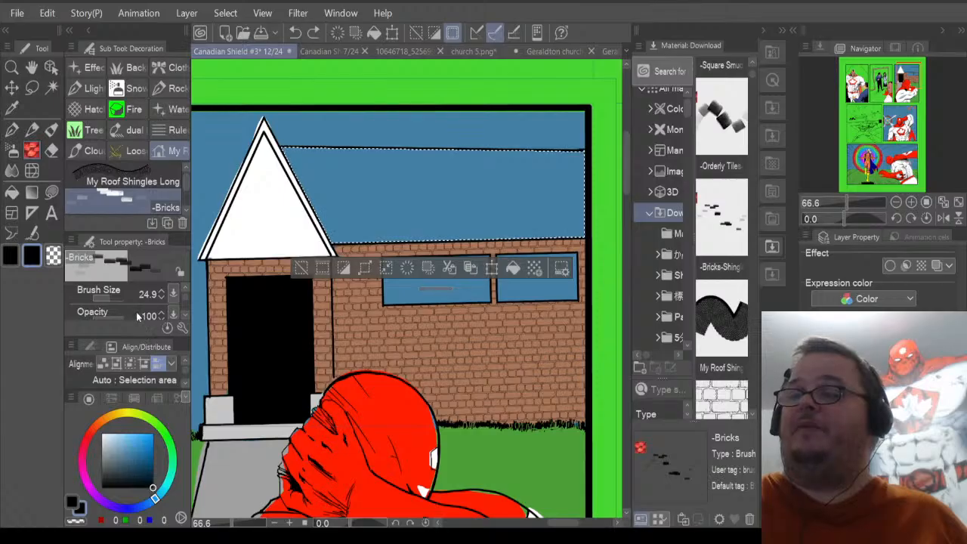
# Set the -Bricks brush size to 73.7 and paint a row of bricks along the roof's lower edge.
pyautogui.click(110, 297)
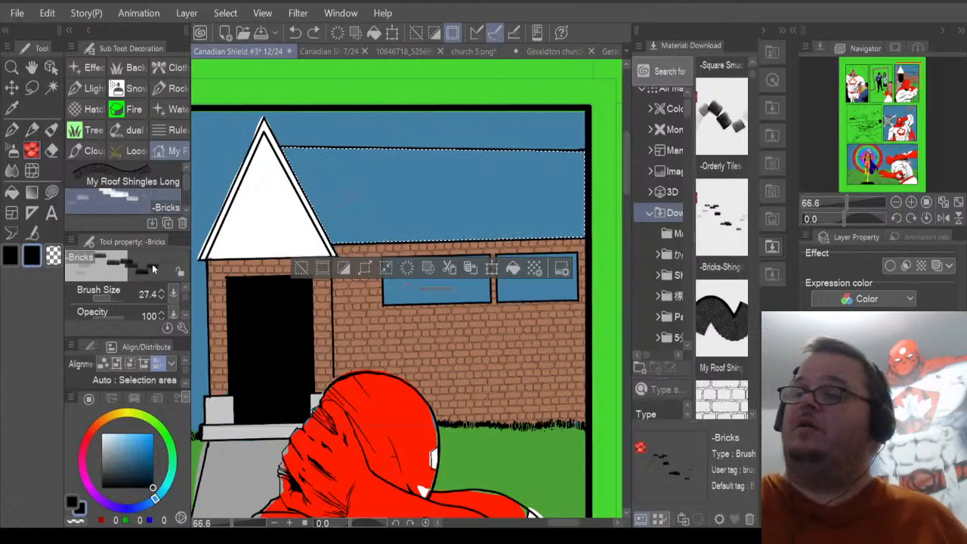
pyautogui.moveTo(121, 295); pyautogui.dragTo(113, 296)
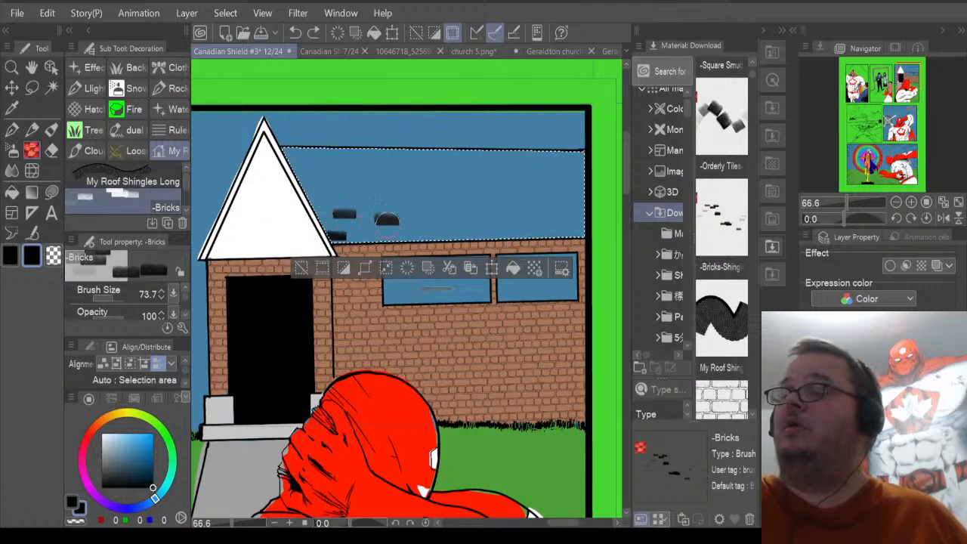
pyautogui.moveTo(554, 221)
pyautogui.mouseDown()
pyautogui.moveTo(595, 230)
pyautogui.moveTo(563, 222)
pyautogui.mouseUp()
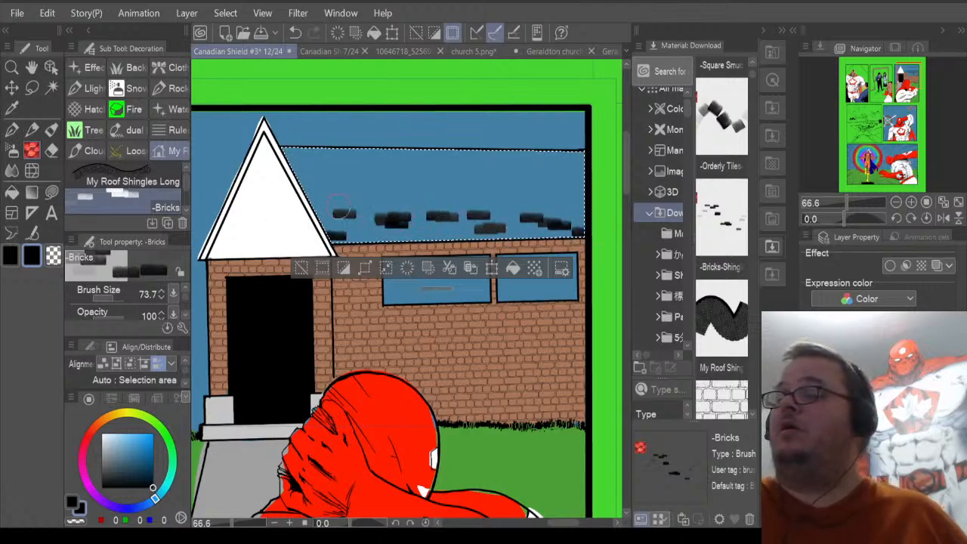
# Try to paint further rows of bricks across the middle and upper roof, and undo those strokes.
pyautogui.moveTo(338, 206); pyautogui.dragTo(578, 196)
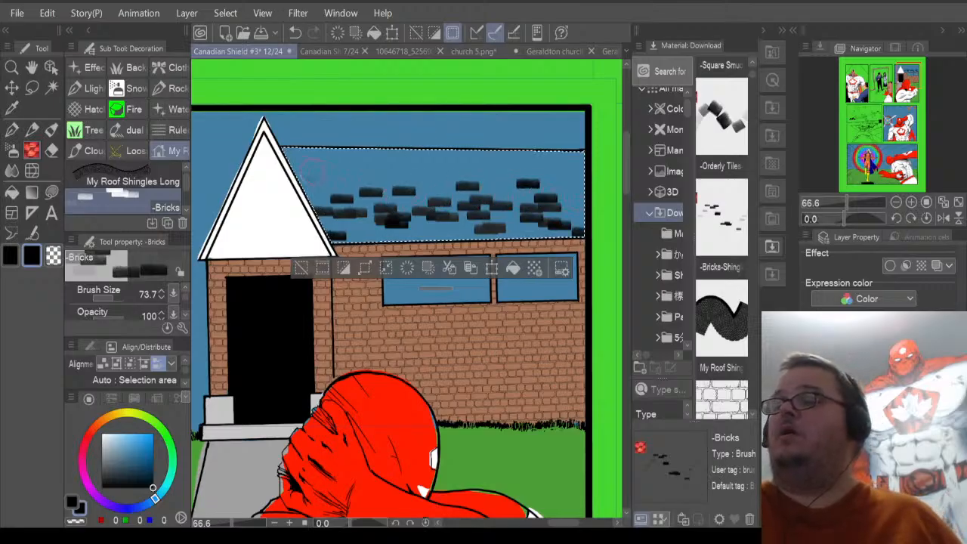
pyautogui.moveTo(311, 172)
pyautogui.mouseDown()
pyautogui.moveTo(440, 167)
pyautogui.moveTo(585, 177)
pyautogui.mouseUp()
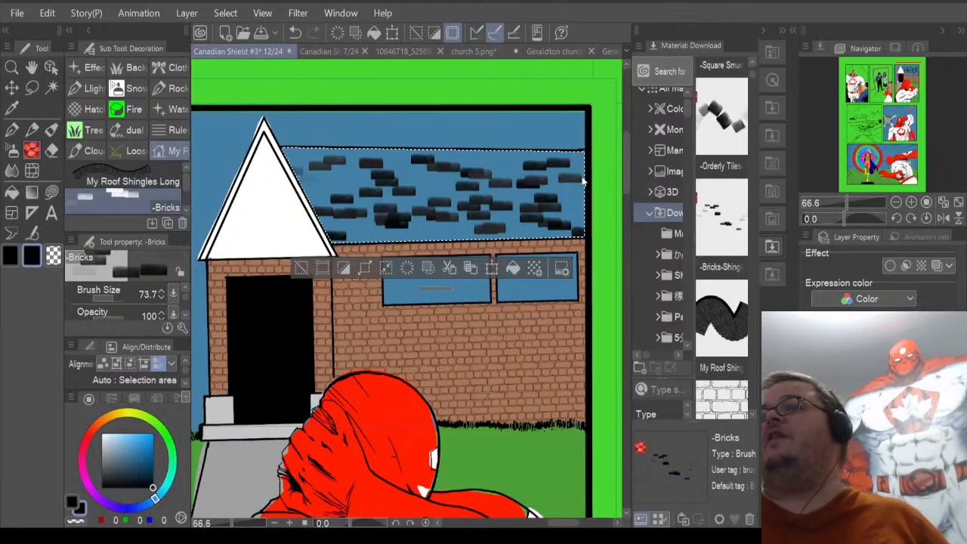
pyautogui.hotkey('ctrl', 'z')
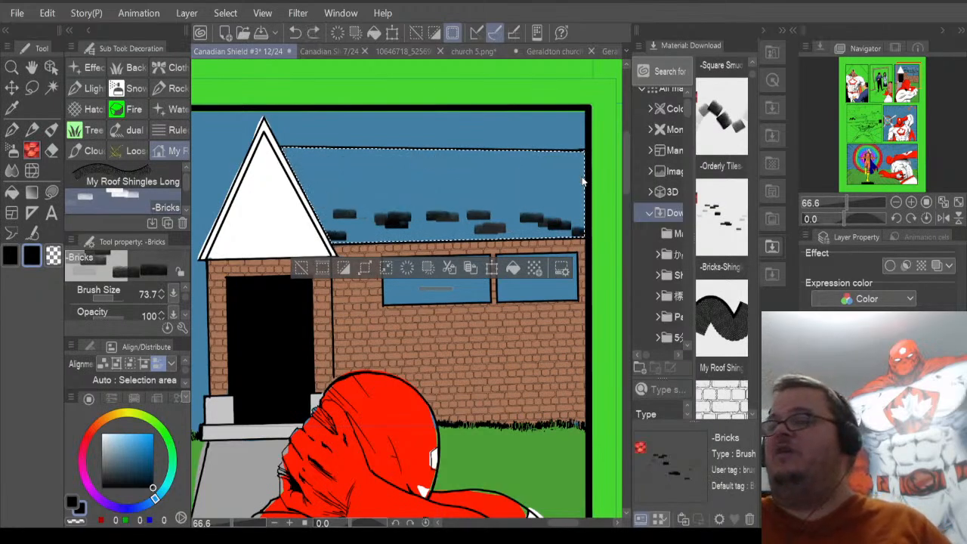
# Undo the last brick strokes and add the downloaded -Orderly Tiles, -Square Smudge, -Shingle and -Shingles Spread brushes to the sub tool group.
pyautogui.hotkey('ctrl', 'z')
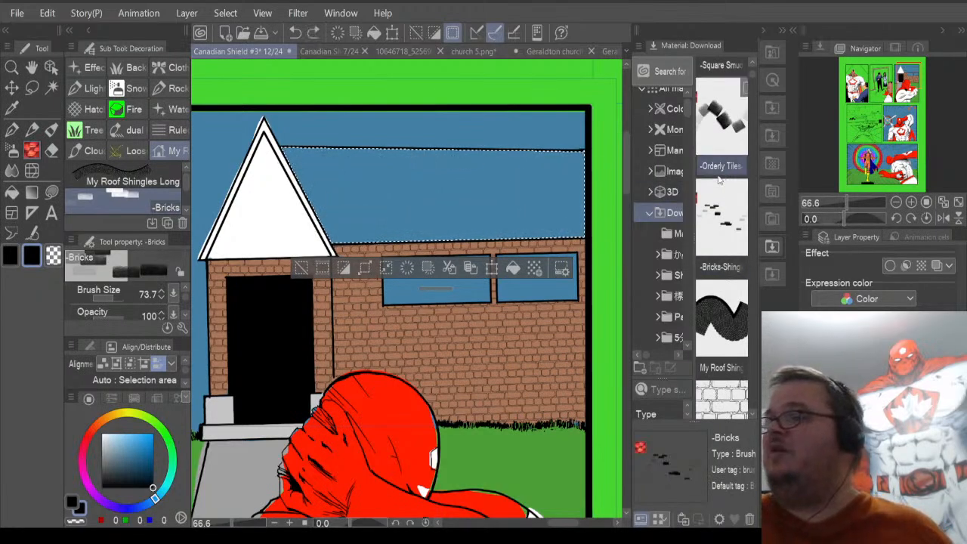
pyautogui.click(718, 138)
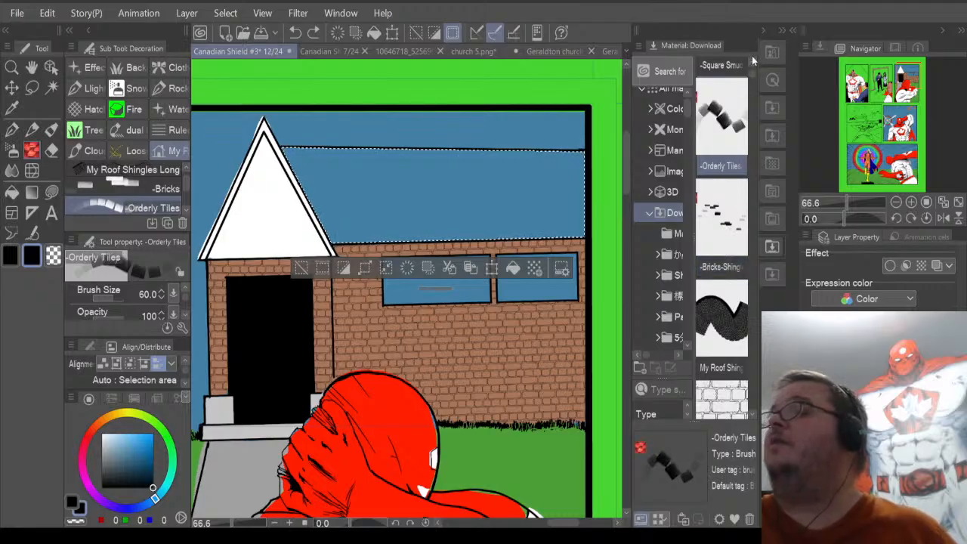
pyautogui.scroll(1, 752, 60)
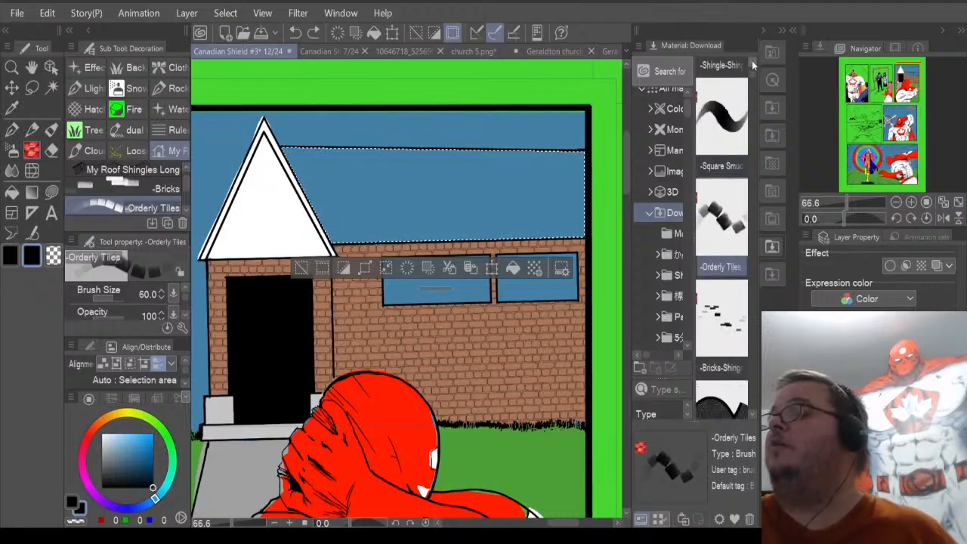
pyautogui.scroll(2, 751, 61)
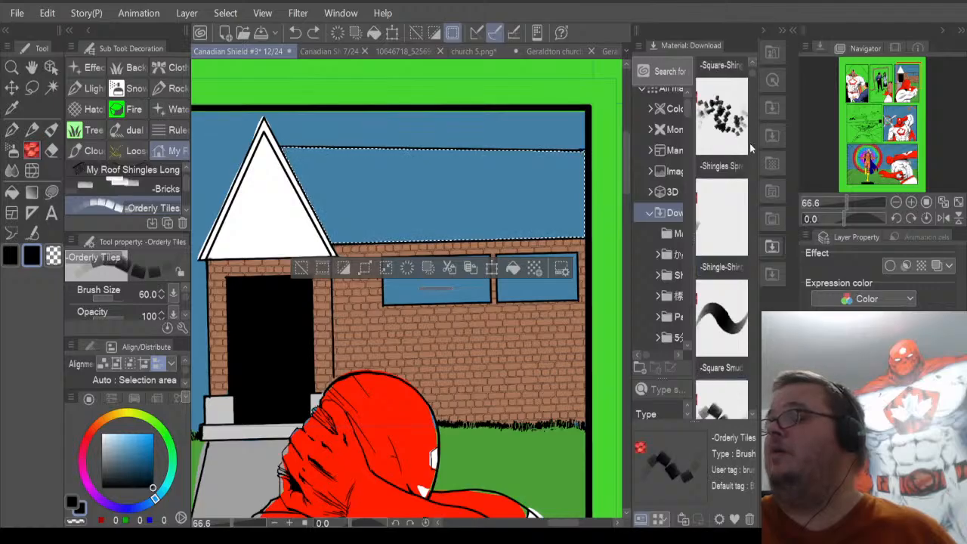
pyautogui.click(721, 367)
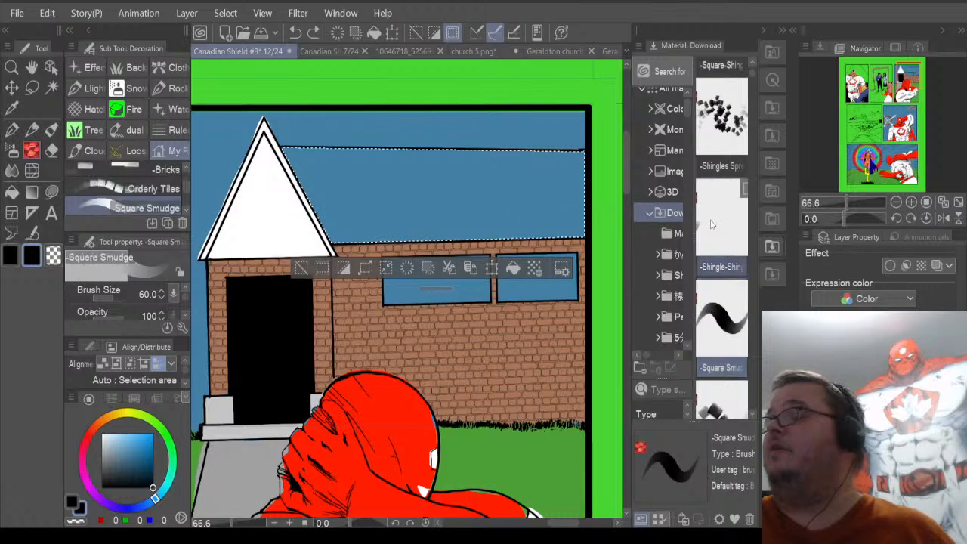
pyautogui.moveTo(713, 221); pyautogui.dragTo(119, 224)
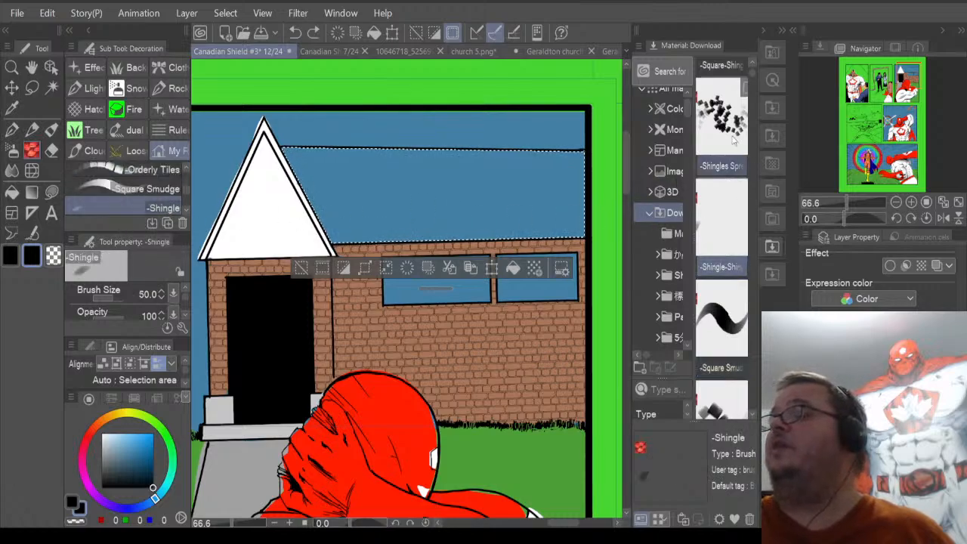
pyautogui.moveTo(733, 136)
pyautogui.mouseDown()
pyautogui.moveTo(200, 178)
pyautogui.moveTo(102, 224)
pyautogui.mouseUp()
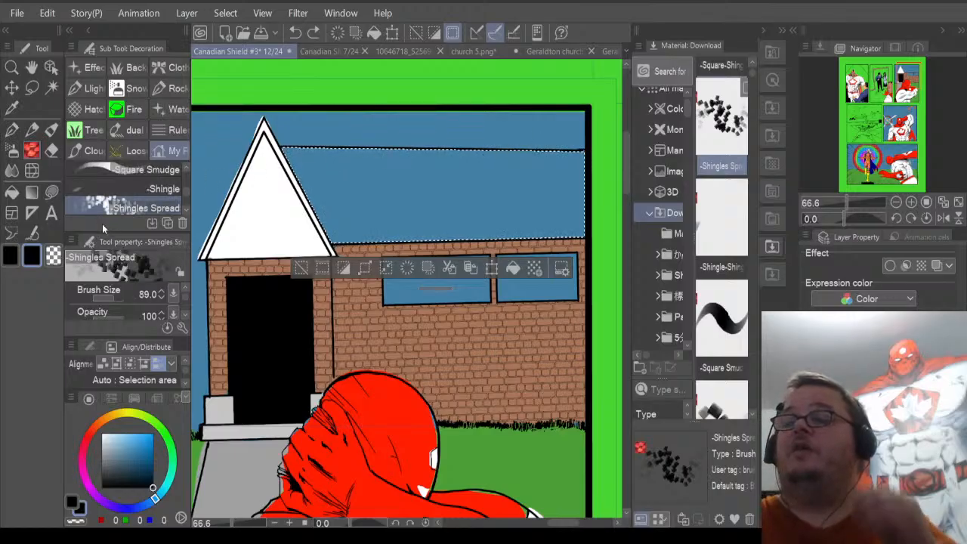
# Try the -Square Smudge brush on the roof selection with black at brush size 62.5.
pyautogui.click(140, 171)
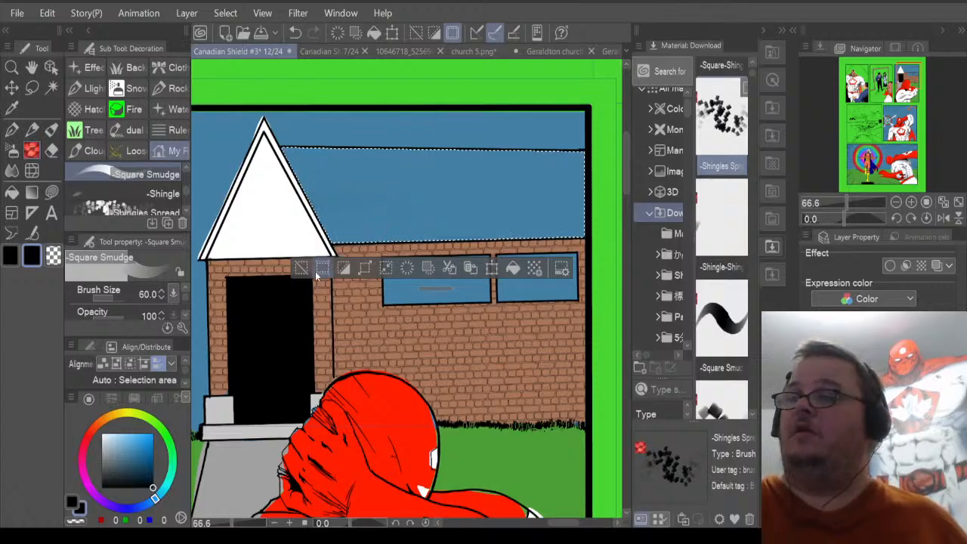
pyautogui.click(10, 256)
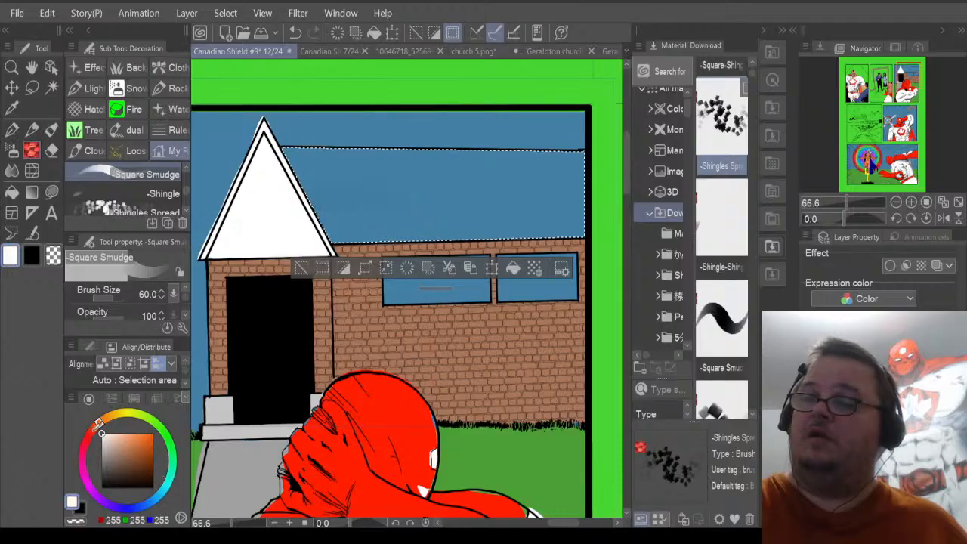
pyautogui.click(32, 257)
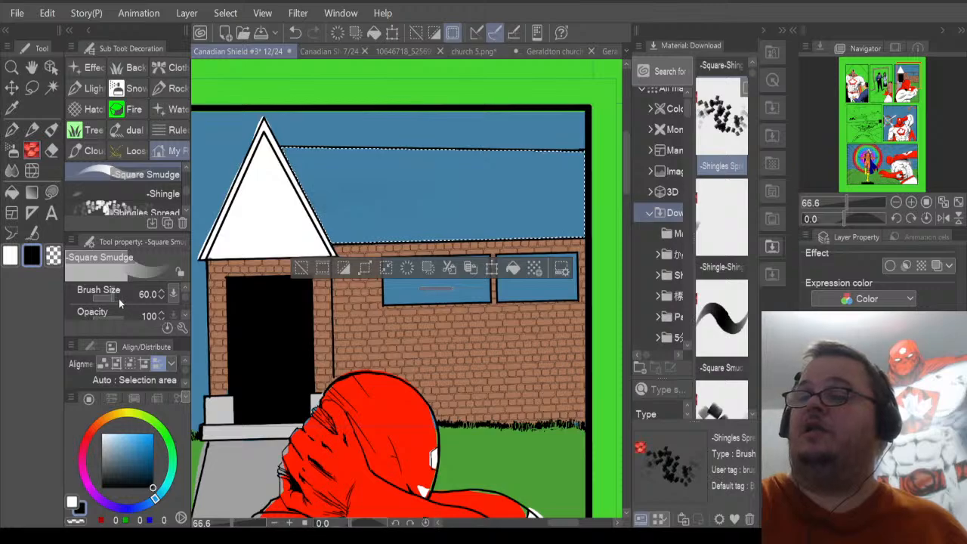
pyautogui.moveTo(116, 300); pyautogui.dragTo(113, 302)
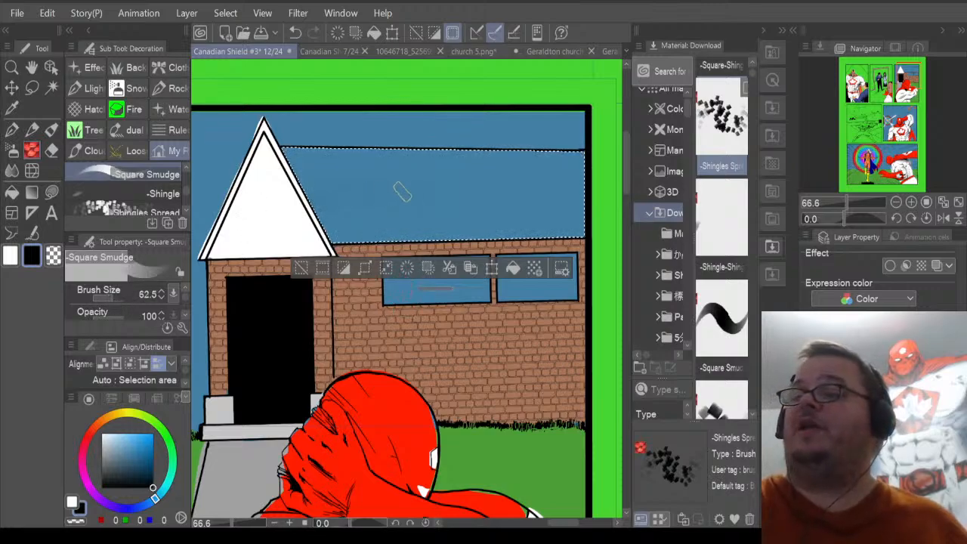
# Try single dabs of the -Shingle brush at size 50 across the roof selection, and undo them.
pyautogui.click(164, 195)
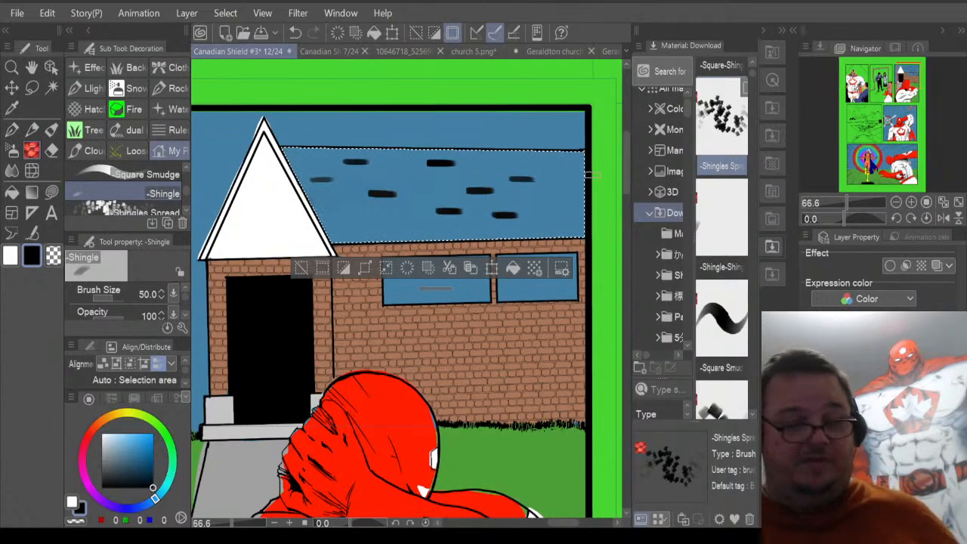
pyautogui.hotkey('ctrl', 'z')
pyautogui.hotkey('ctrl', 'z')
pyautogui.hotkey('ctrl', 'z')
pyautogui.hotkey('ctrl', 'z')
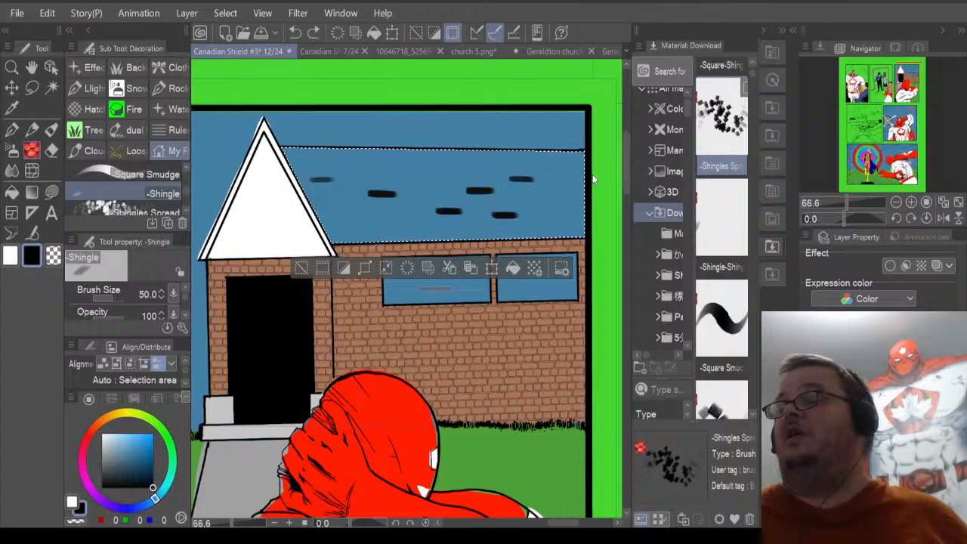
pyautogui.hotkey('ctrl', 'z')
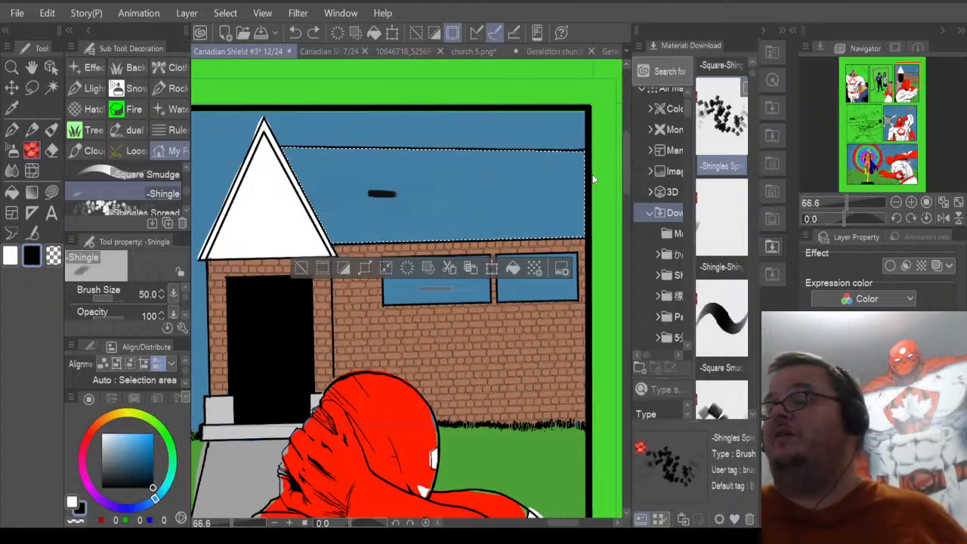
# Try to cover the roof selection with the -Shingles Spread brush at size 89, and undo the strokes.
pyautogui.click(163, 216)
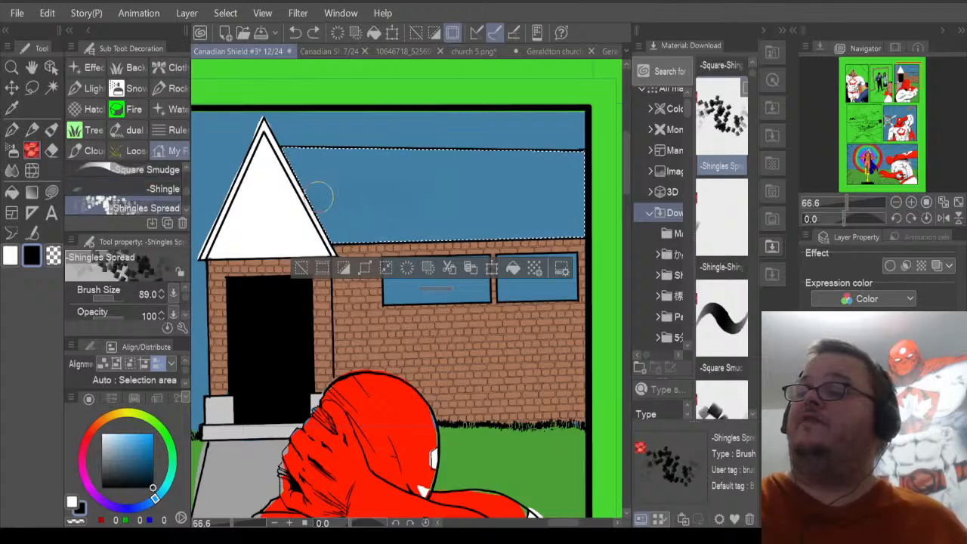
pyautogui.moveTo(446, 194); pyautogui.dragTo(412, 205)
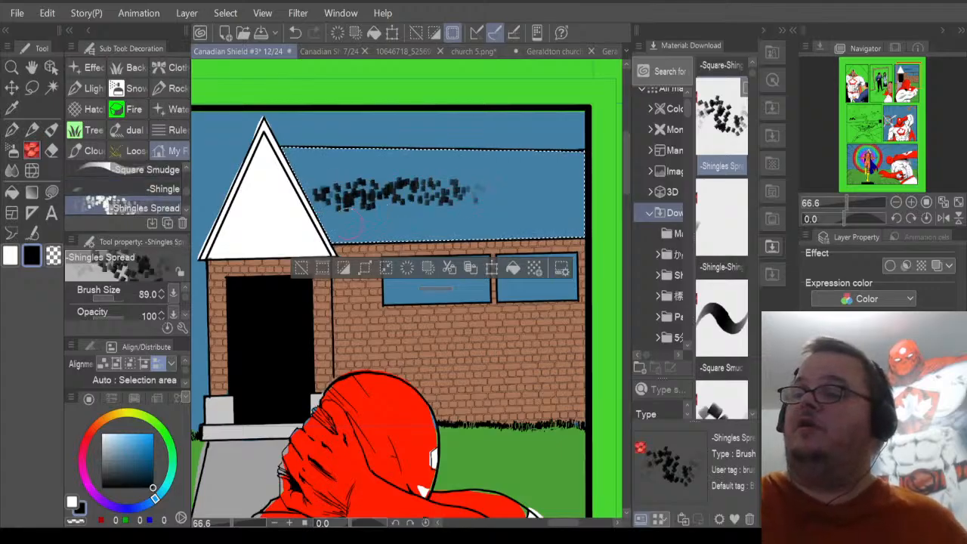
pyautogui.moveTo(467, 221)
pyautogui.mouseDown()
pyautogui.moveTo(561, 219)
pyautogui.moveTo(478, 202)
pyautogui.moveTo(592, 204)
pyautogui.moveTo(519, 173)
pyautogui.moveTo(410, 177)
pyautogui.moveTo(574, 190)
pyautogui.mouseUp()
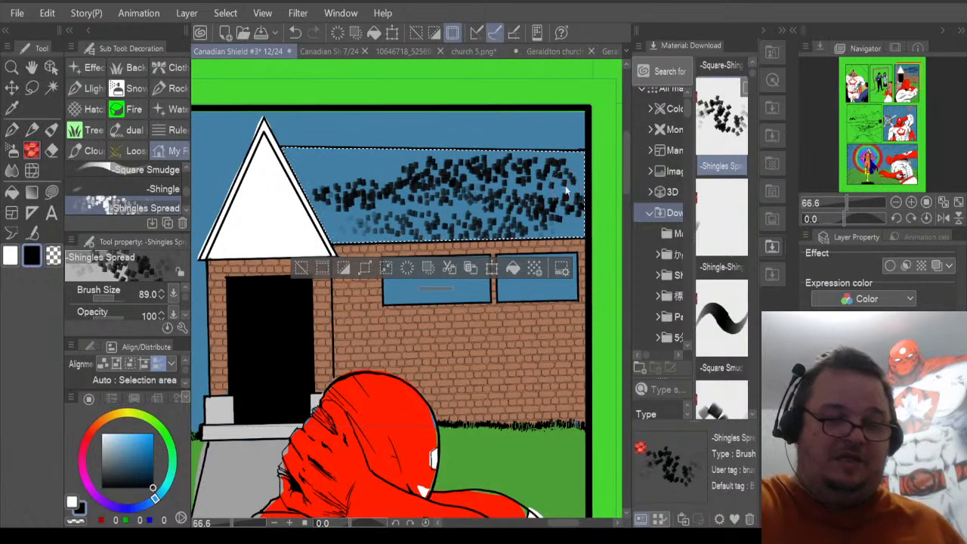
pyautogui.hotkey('ctrl', 'z')
pyautogui.hotkey('ctrl', 'z')
pyautogui.hotkey('ctrl', 'z')
pyautogui.hotkey('ctrl', 'z')
pyautogui.hotkey('ctrl', 'z')
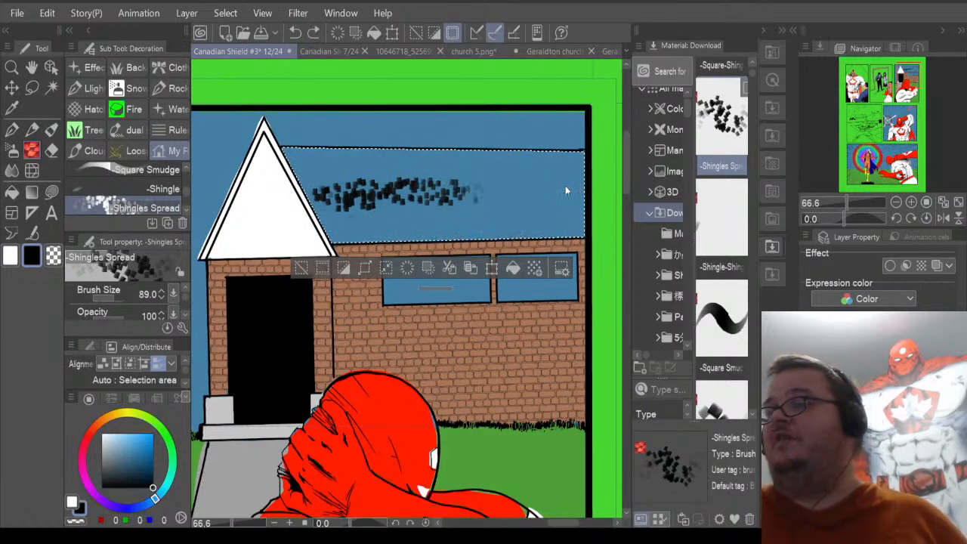
# Add the downloaded -Square brush to the sub tool group with the other shingle brushes.
pyautogui.click(751, 64)
pyautogui.click(751, 64)
pyautogui.click(751, 64)
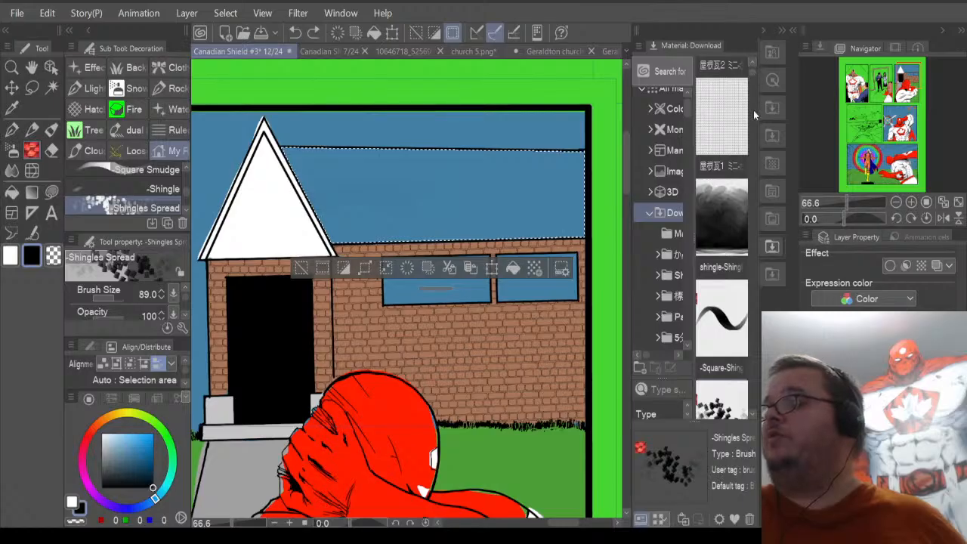
pyautogui.click(730, 330)
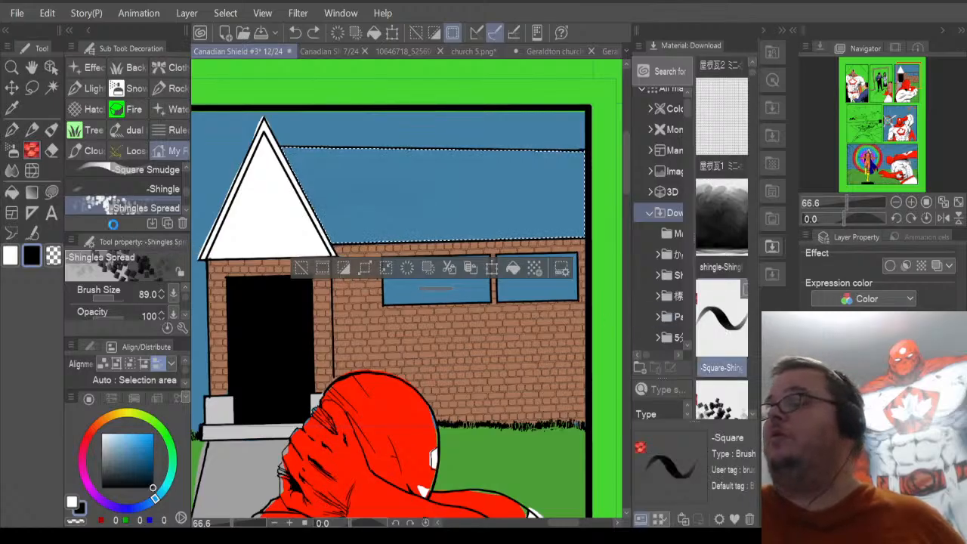
# Try the shingle image material inside the roof selection, enlarge it, and delete its mask and the image.
pyautogui.click(708, 219)
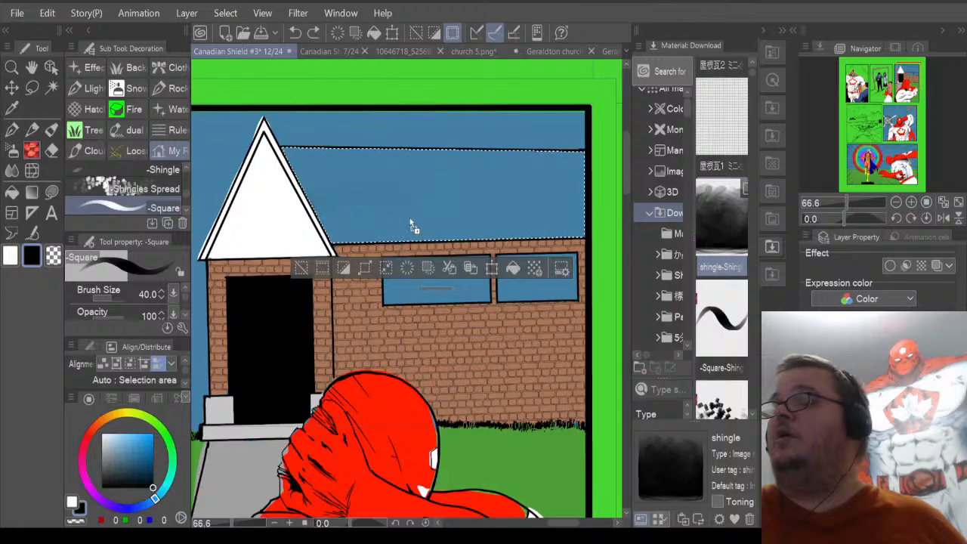
pyautogui.moveTo(410, 218); pyautogui.dragTo(410, 217)
pyautogui.scroll(-1, 409, 218)
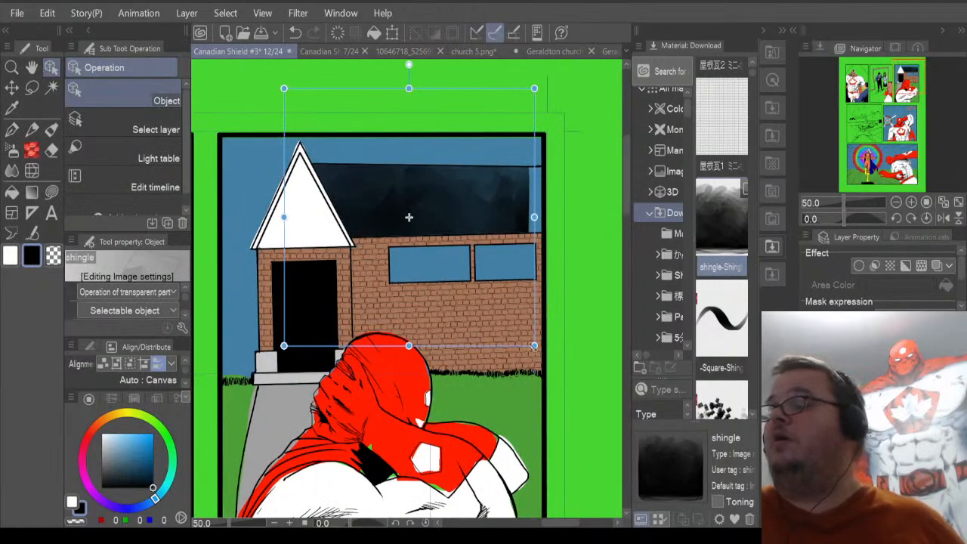
pyautogui.moveTo(536, 346); pyautogui.dragTo(708, 513)
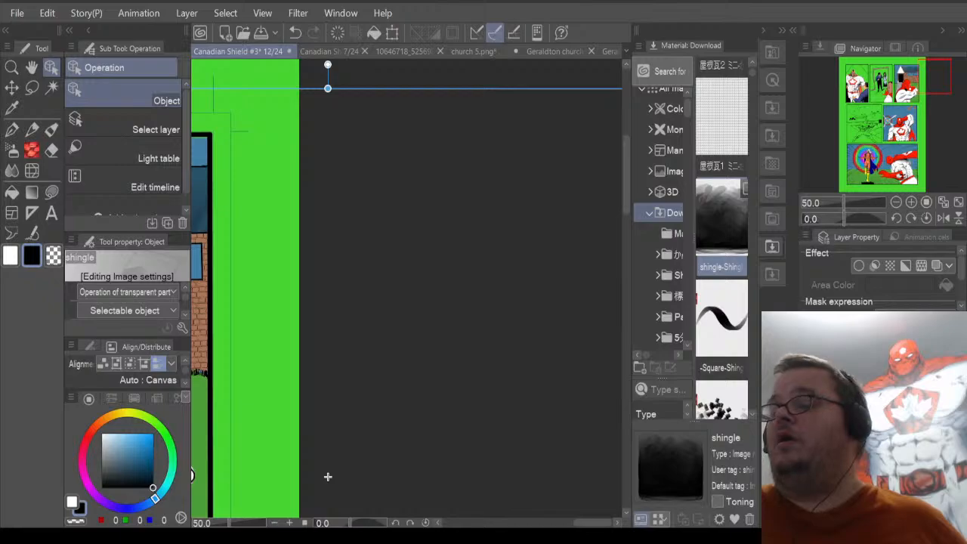
pyautogui.moveTo(595, 523); pyautogui.dragTo(565, 527)
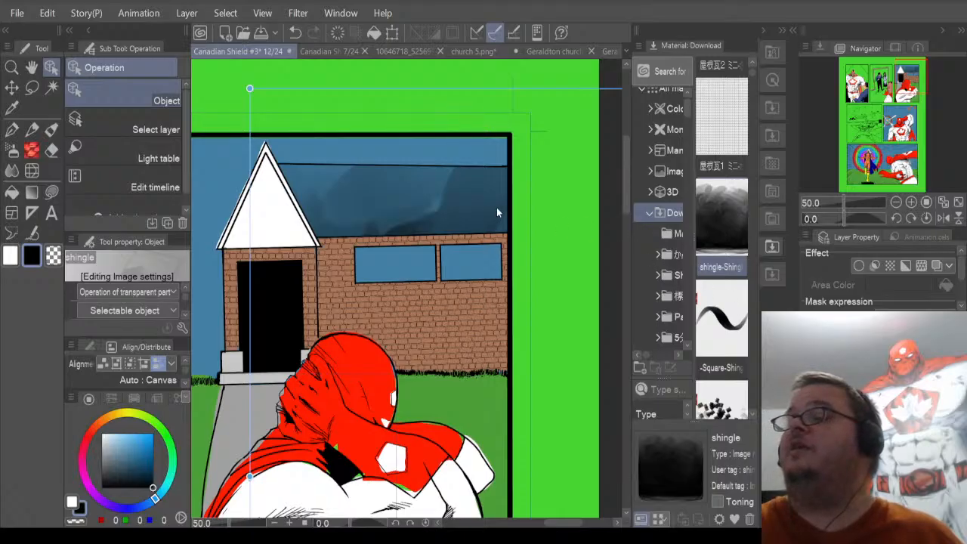
pyautogui.press('Delete')
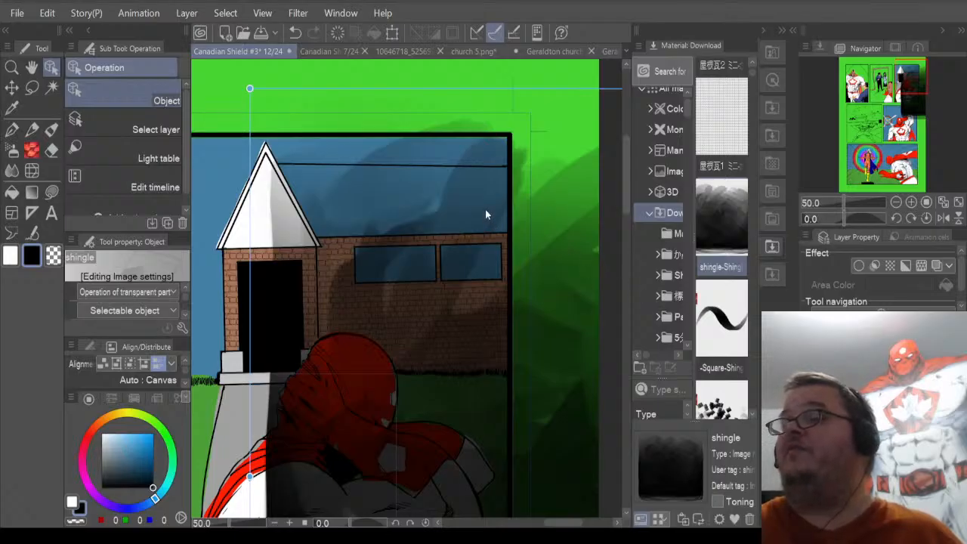
pyautogui.press('Delete')
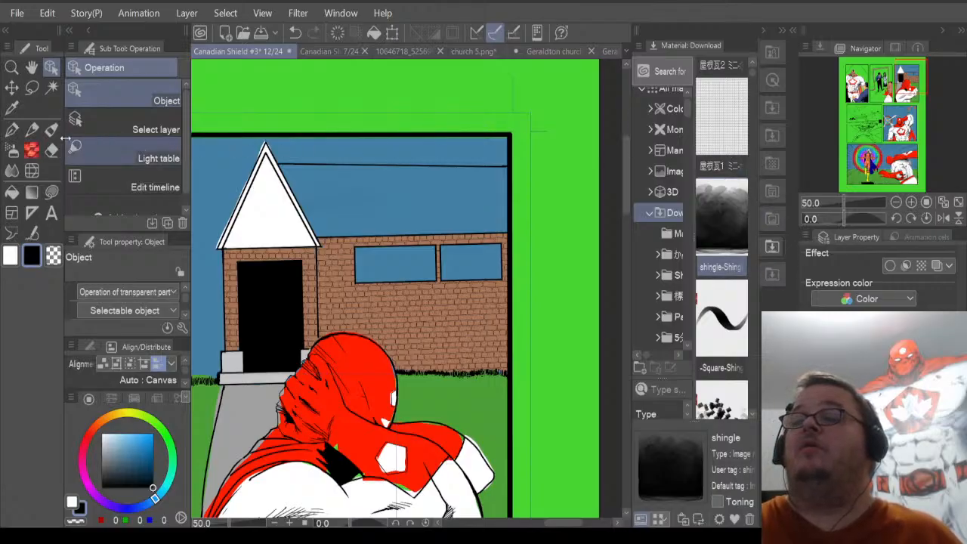
# Choose the 屋根瓦1 roof-tile material and auto-select the main roof area, referring to the editing layer only.
pyautogui.click(28, 152)
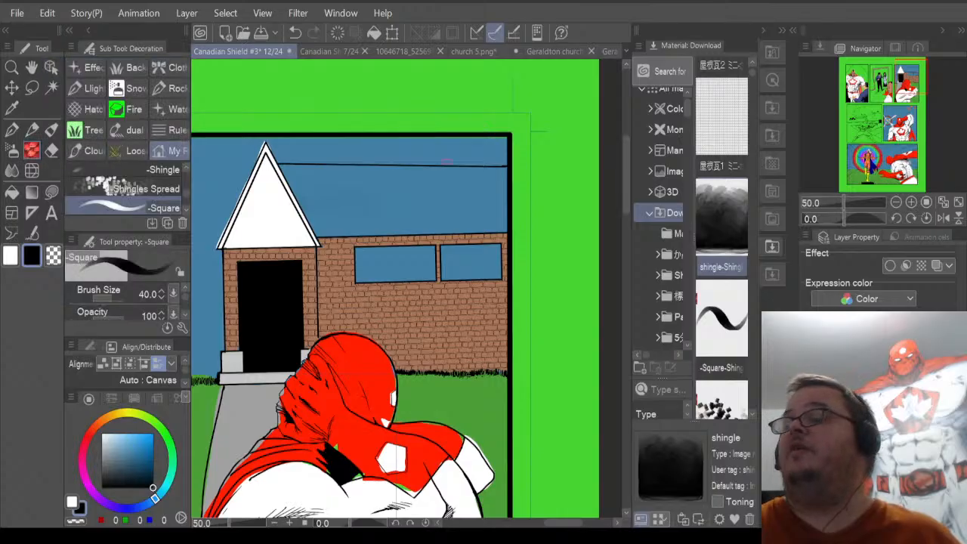
pyautogui.click(697, 141)
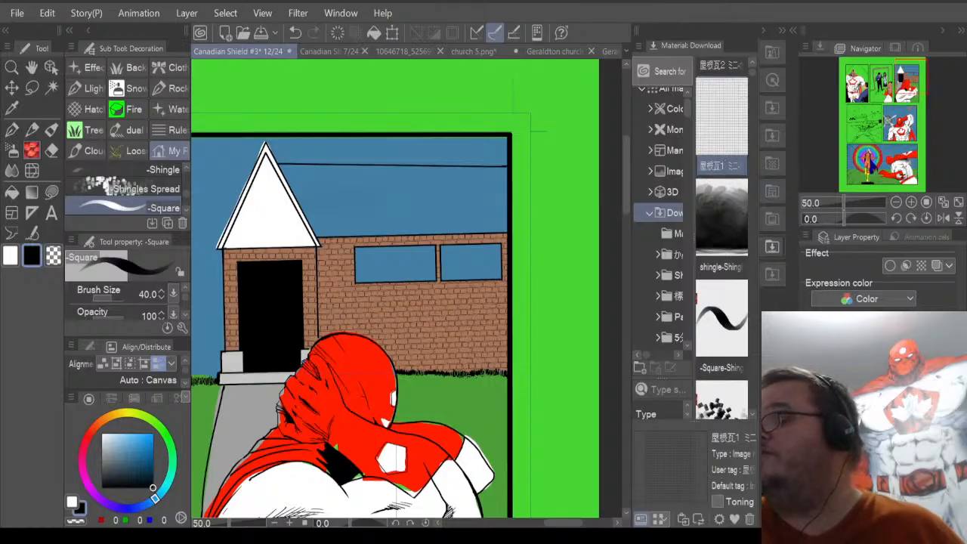
pyautogui.click(52, 88)
pyautogui.click(393, 199)
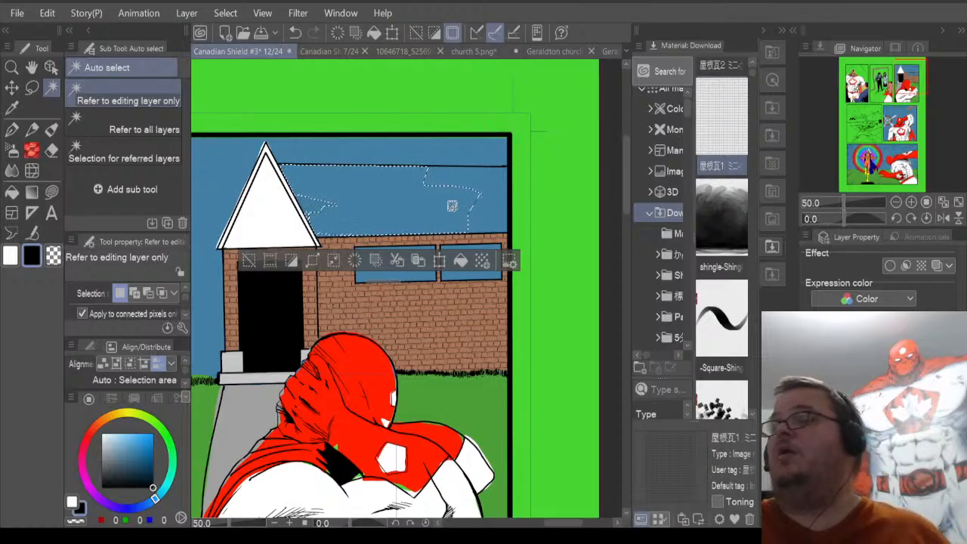
pyautogui.click(496, 215)
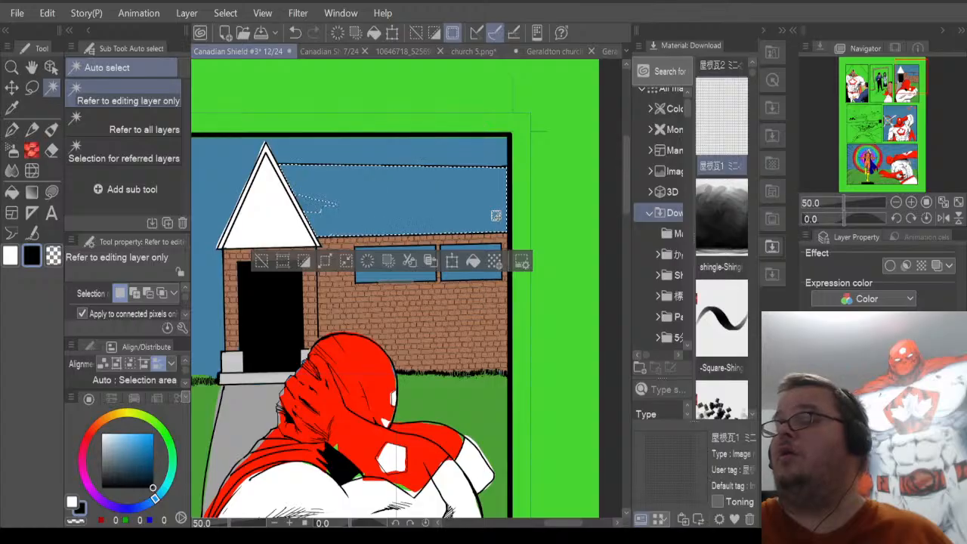
# Isolate and clean up the stray patch in the roof selection beside the steeple, and clear the selection.
pyautogui.click(320, 204)
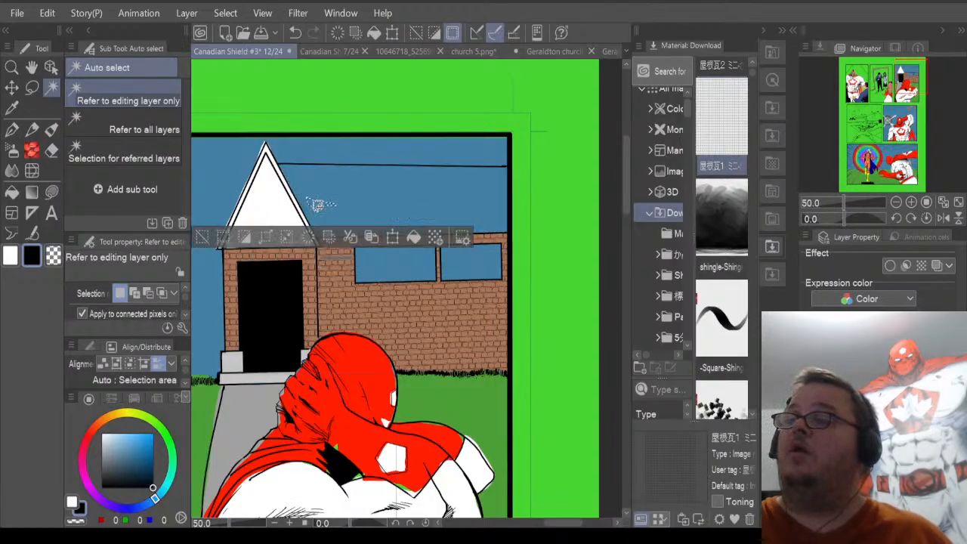
pyautogui.keyDown('shift'); pyautogui.click(404, 217); pyautogui.keyUp('shift')
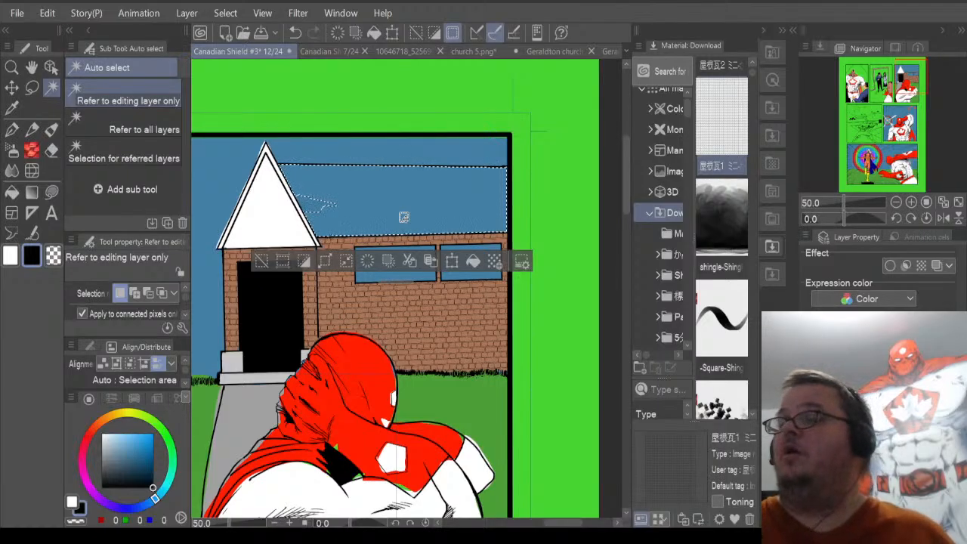
pyautogui.click(316, 209)
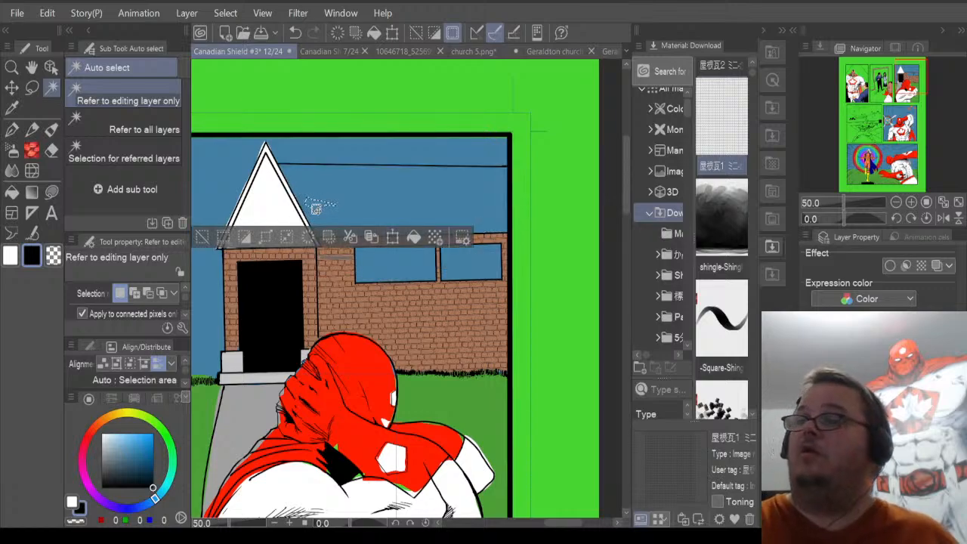
pyautogui.click(370, 202)
pyautogui.scroll(3, 291, 200)
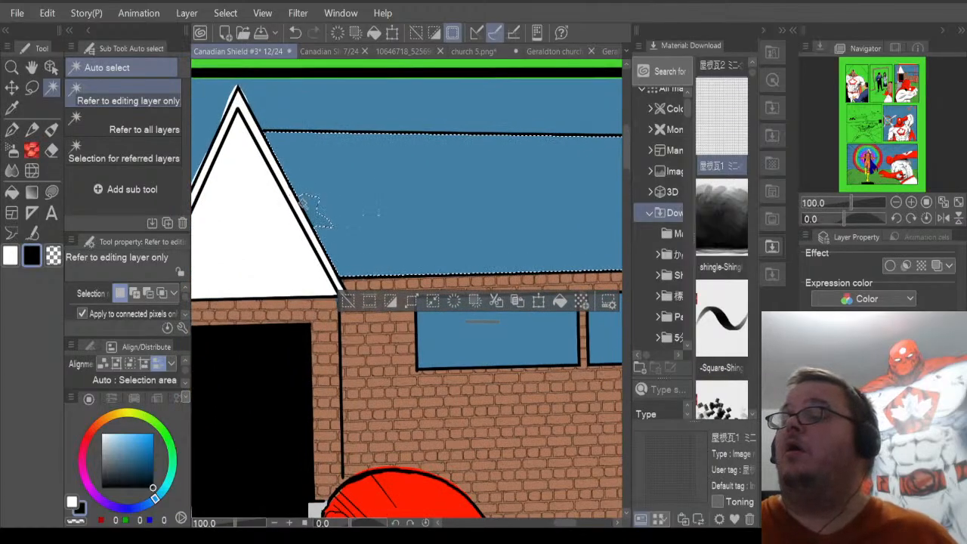
pyautogui.click(311, 205)
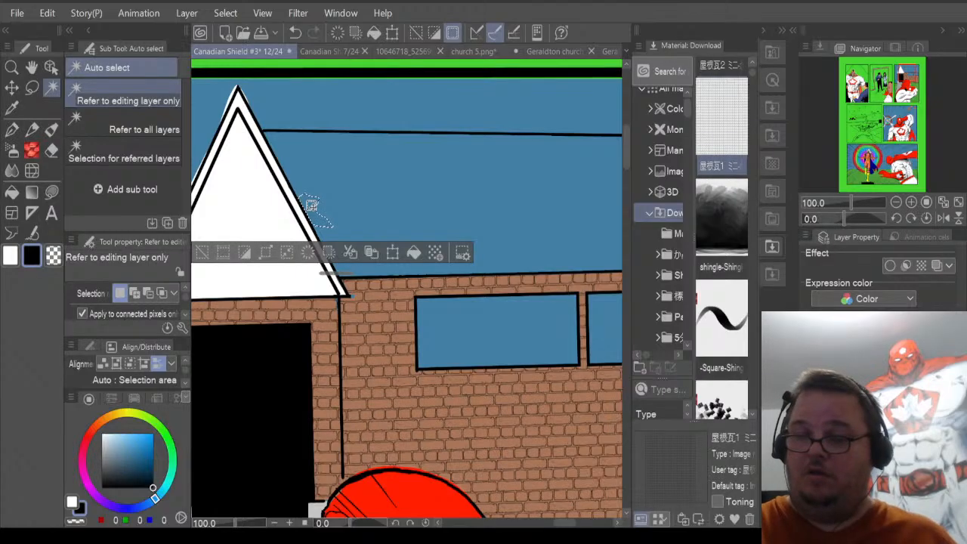
pyautogui.click(356, 200)
pyautogui.scroll(4, 425, 211)
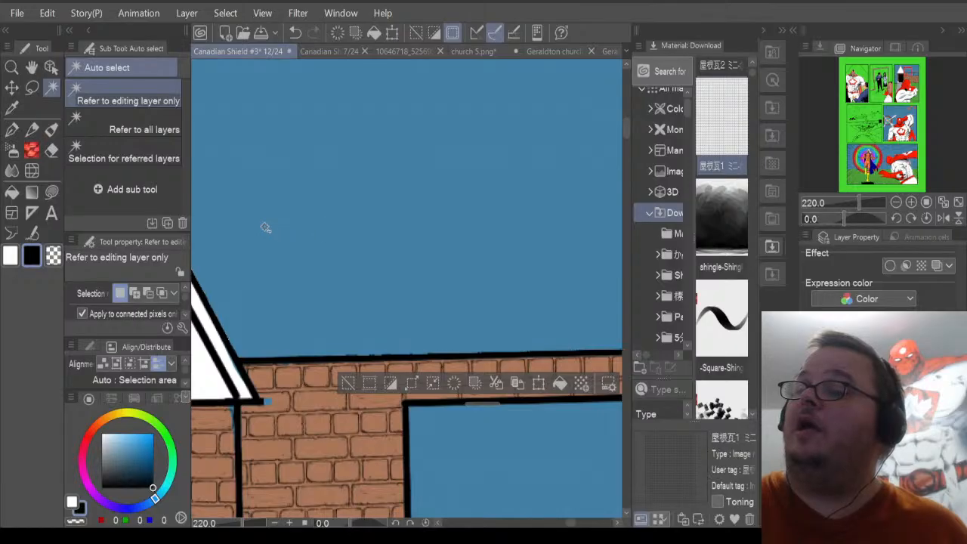
pyautogui.hotkey('ctrl', 'd')
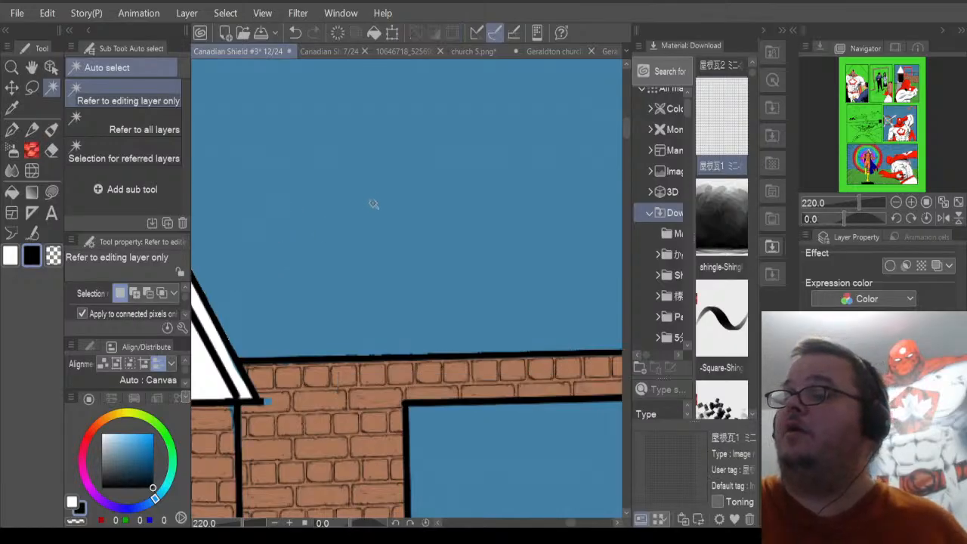
# Auto-select the main roof area and take the small leftover specks into the selection with the Lasso.
pyautogui.click(386, 242)
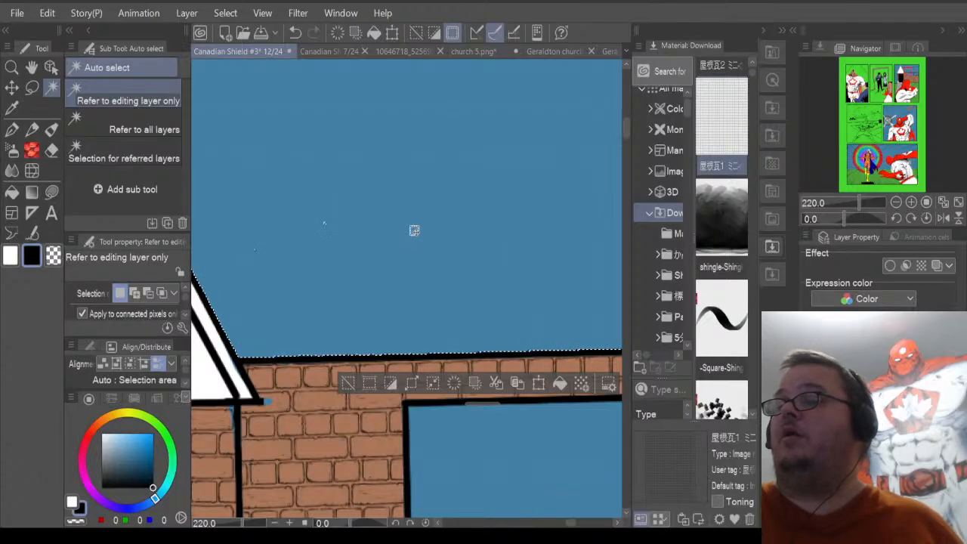
pyautogui.click(32, 88)
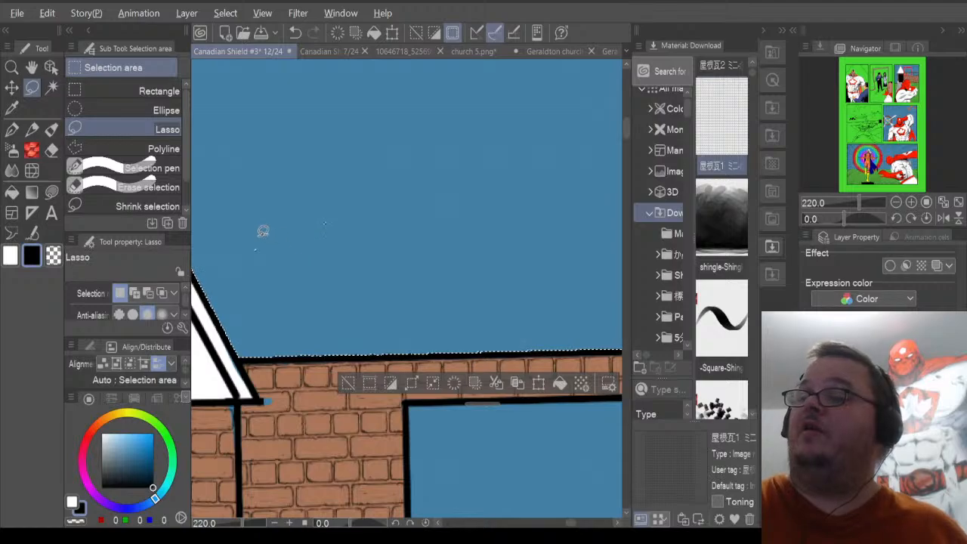
pyautogui.moveTo(261, 229)
pyautogui.mouseDown()
pyautogui.moveTo(241, 264)
pyautogui.moveTo(276, 234)
pyautogui.mouseUp()
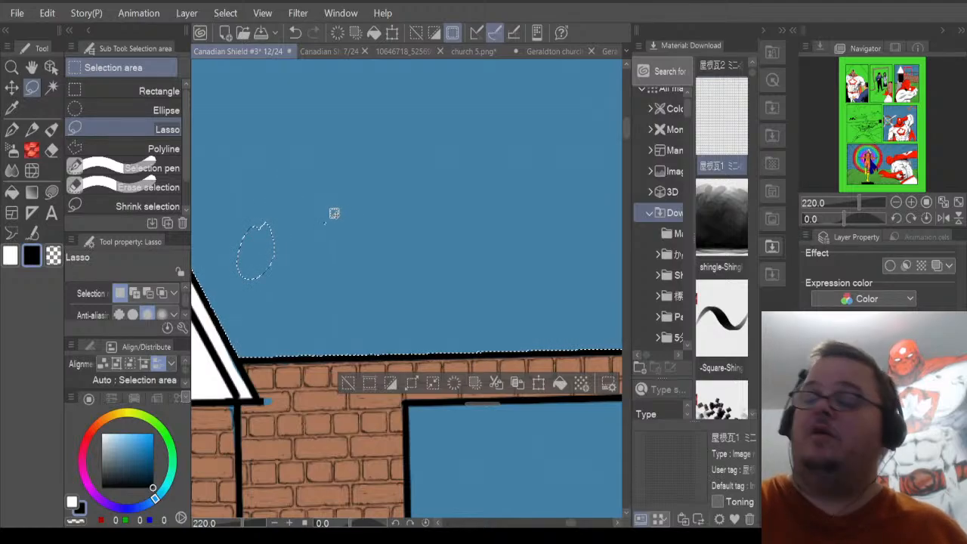
pyautogui.moveTo(272, 202)
pyautogui.mouseDown()
pyautogui.moveTo(233, 226)
pyautogui.moveTo(281, 303)
pyautogui.moveTo(283, 195)
pyautogui.mouseUp()
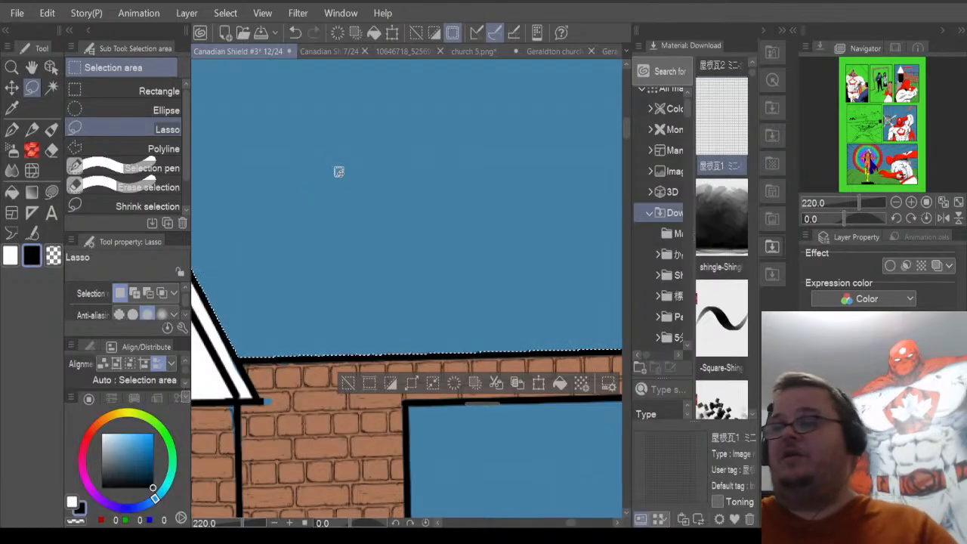
pyautogui.scroll(-4, 339, 171)
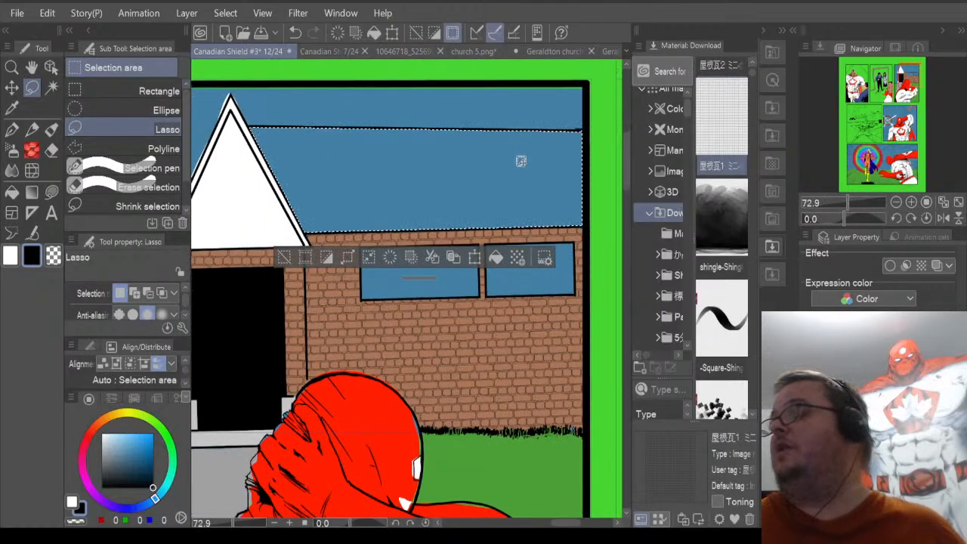
# Place the 屋根瓦1 tile material in the roof selection, and try smaller sizes for the tile pattern across the roof.
pyautogui.moveTo(643, 150); pyautogui.dragTo(437, 198)
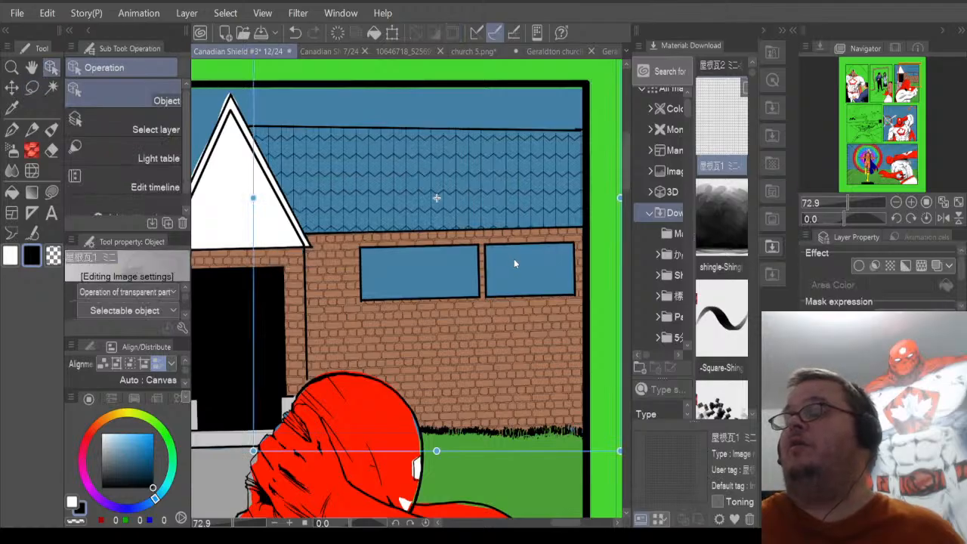
pyautogui.scroll(-3, 514, 258)
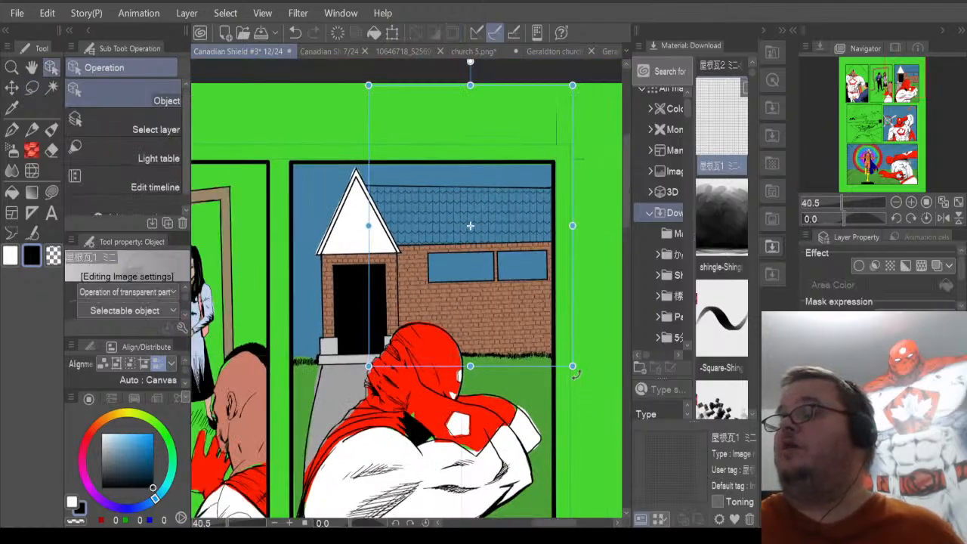
pyautogui.moveTo(574, 370); pyautogui.dragTo(493, 252)
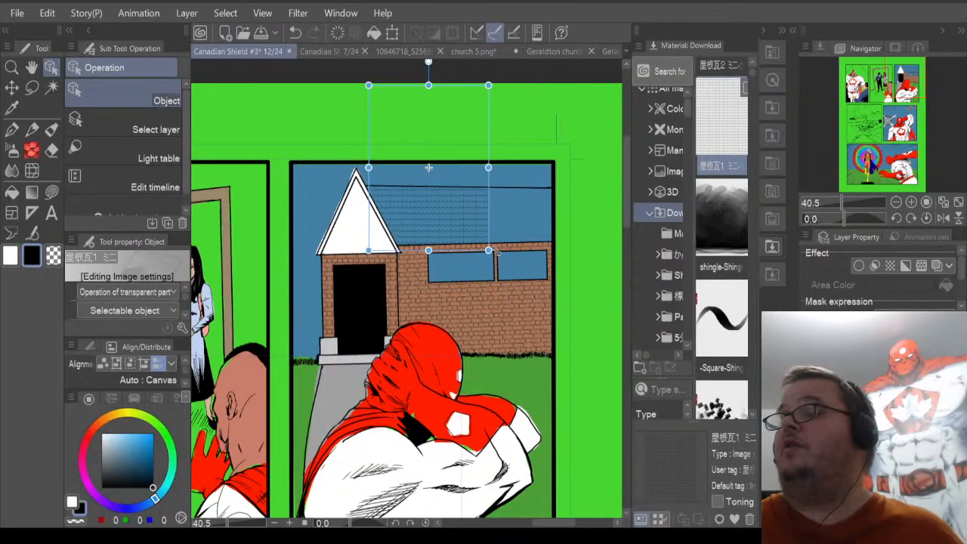
pyautogui.moveTo(490, 167); pyautogui.dragTo(557, 170)
pyautogui.scroll(4, 515, 144)
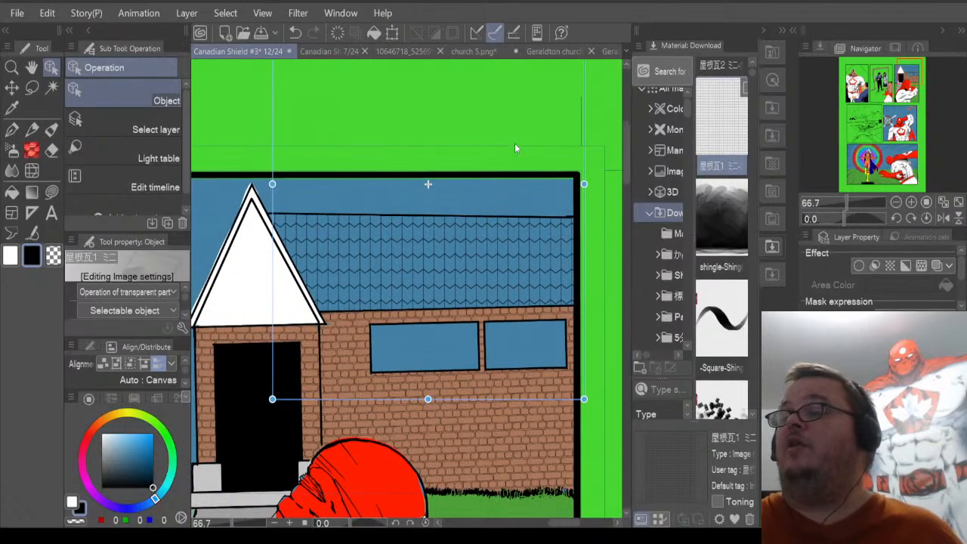
pyautogui.scroll(-2, 516, 144)
pyautogui.scroll(-1, 516, 149)
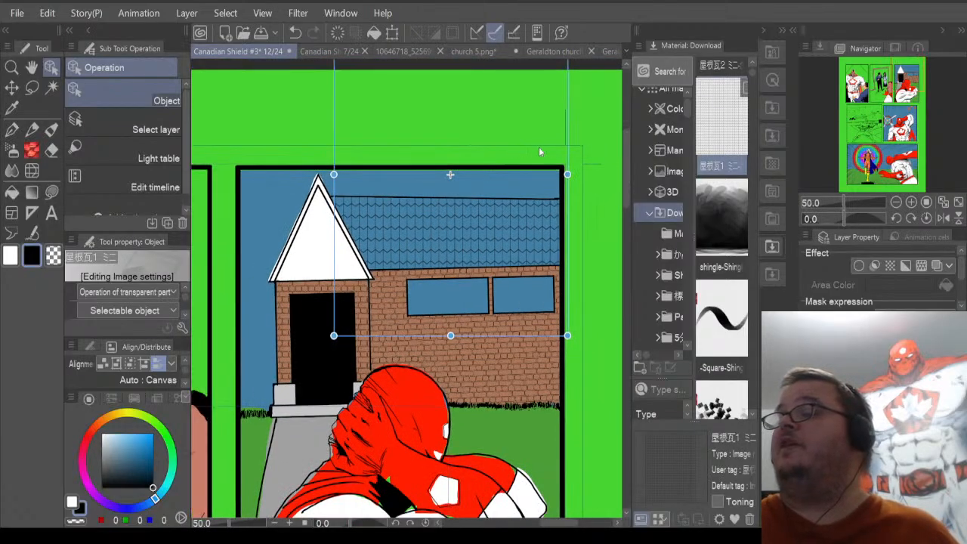
pyautogui.scroll(-3, 579, 138)
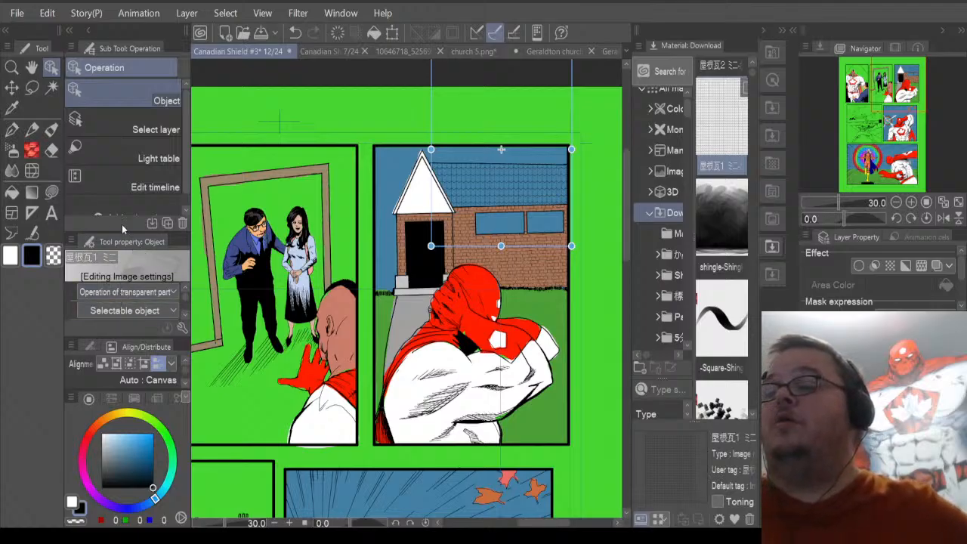
# Try a scale ratio of 89 for the roof-tile image, undo the scaling, and delete the image.
pyautogui.moveTo(122, 229); pyautogui.dragTo(121, 181)
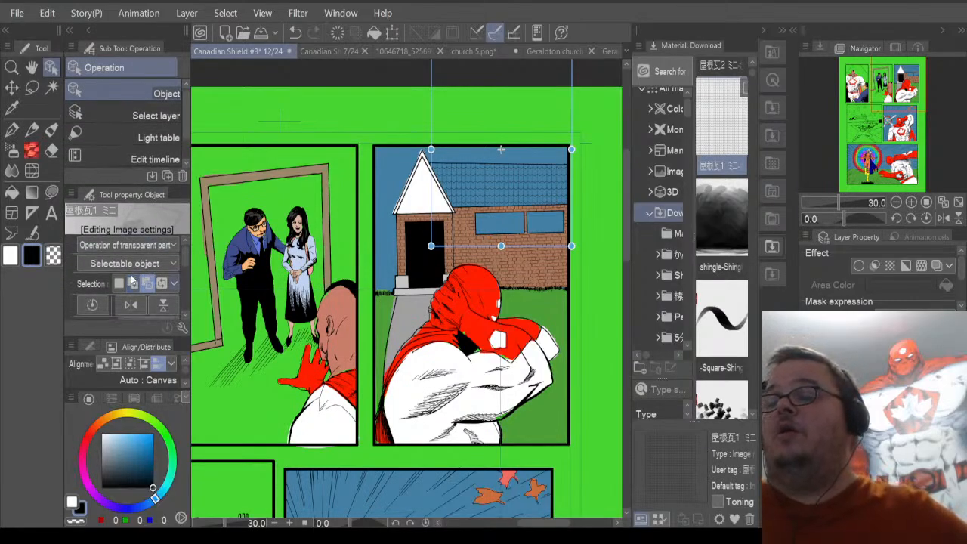
pyautogui.scroll(-3, 96, 291)
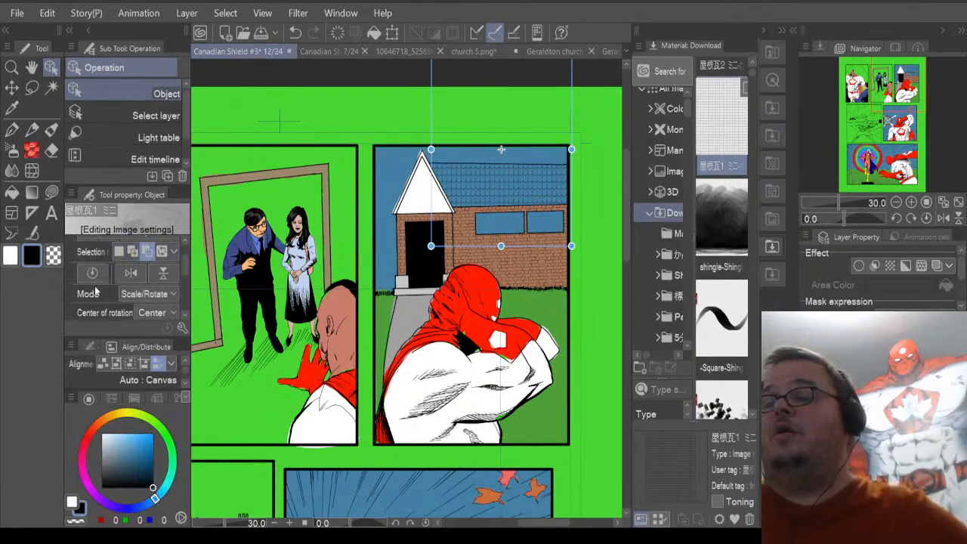
pyautogui.scroll(-2, 98, 291)
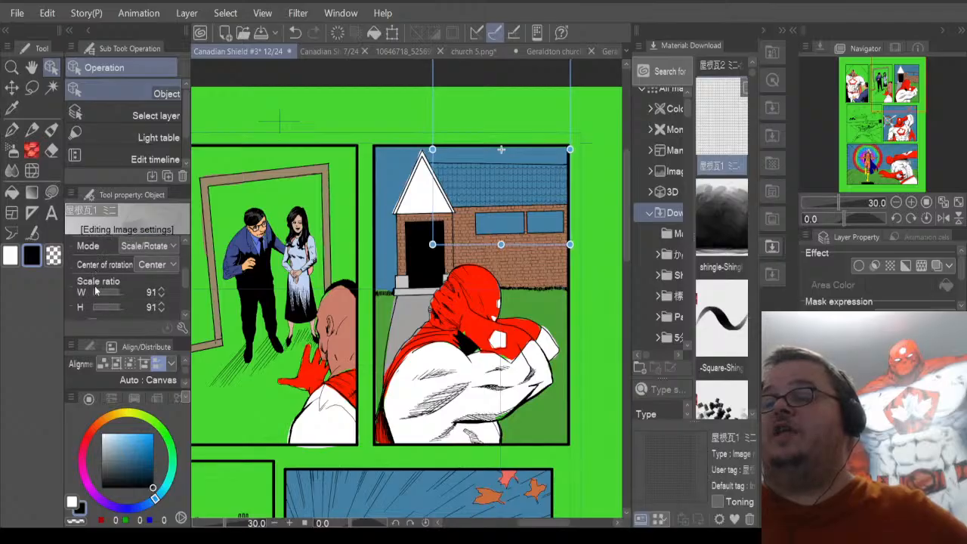
pyautogui.scroll(-1, 112, 290)
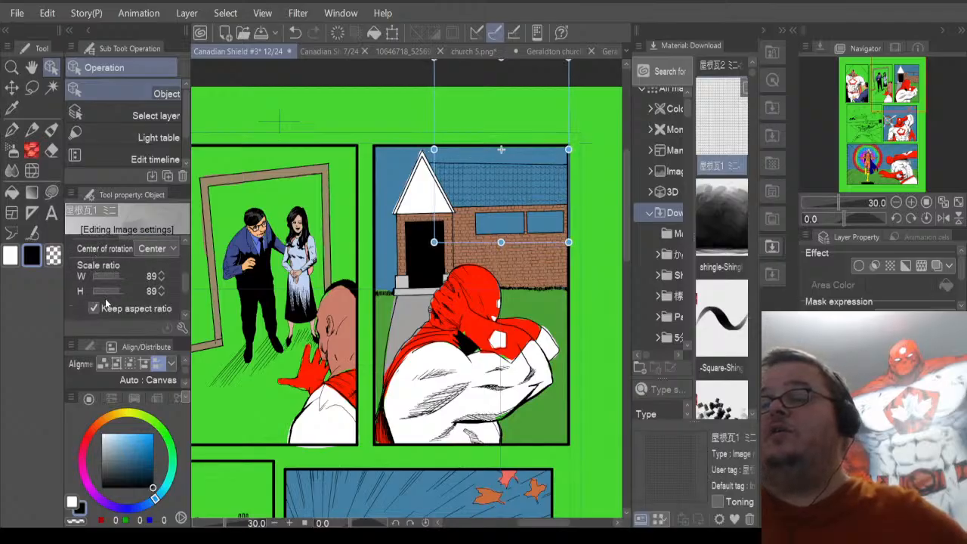
pyautogui.click(94, 308)
pyautogui.scroll(2, 513, 164)
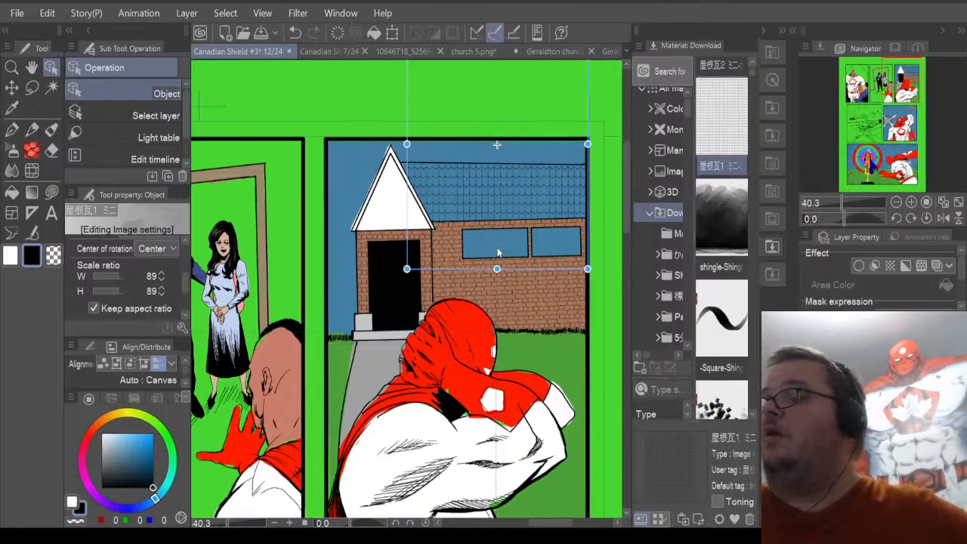
pyautogui.scroll(2, 495, 191)
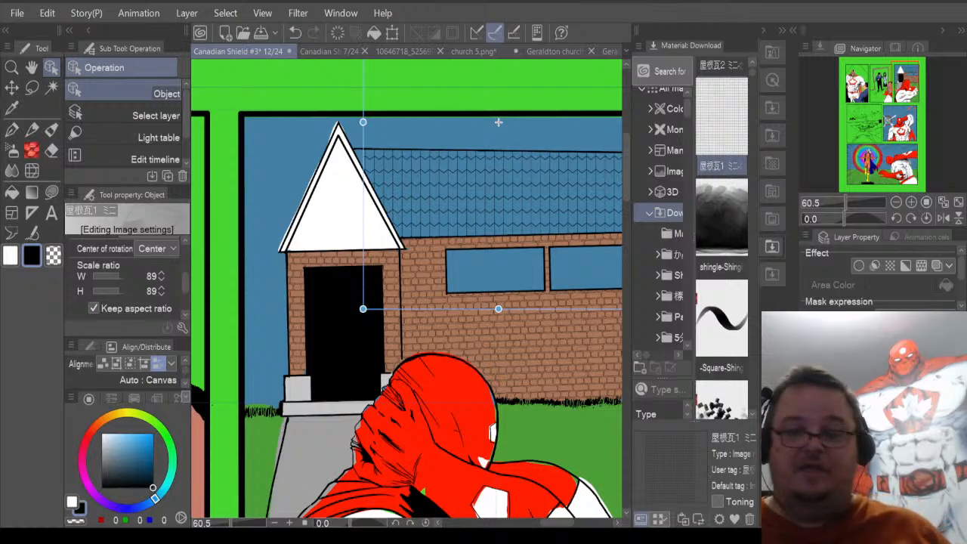
pyautogui.hotkey('ctrl', 'z')
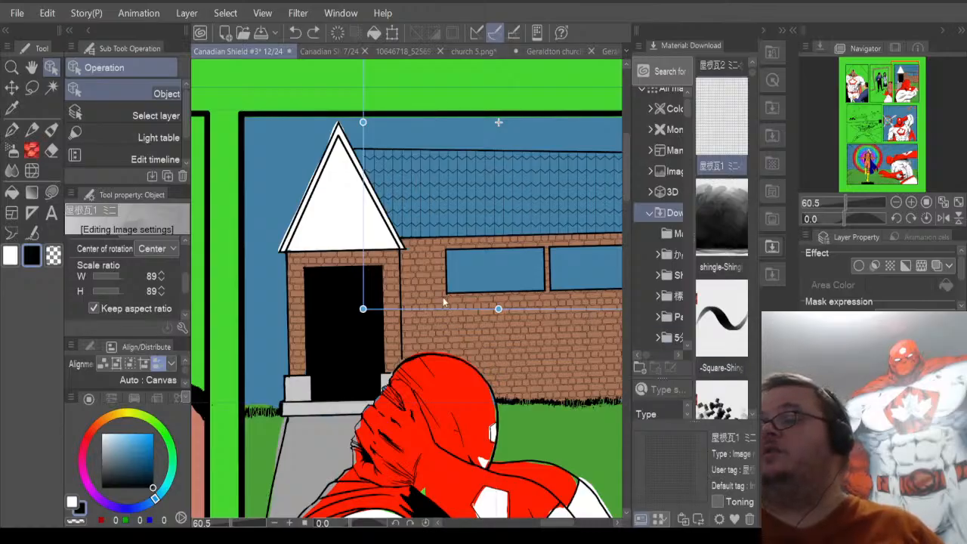
pyautogui.hotkey('ctrl', 'z')
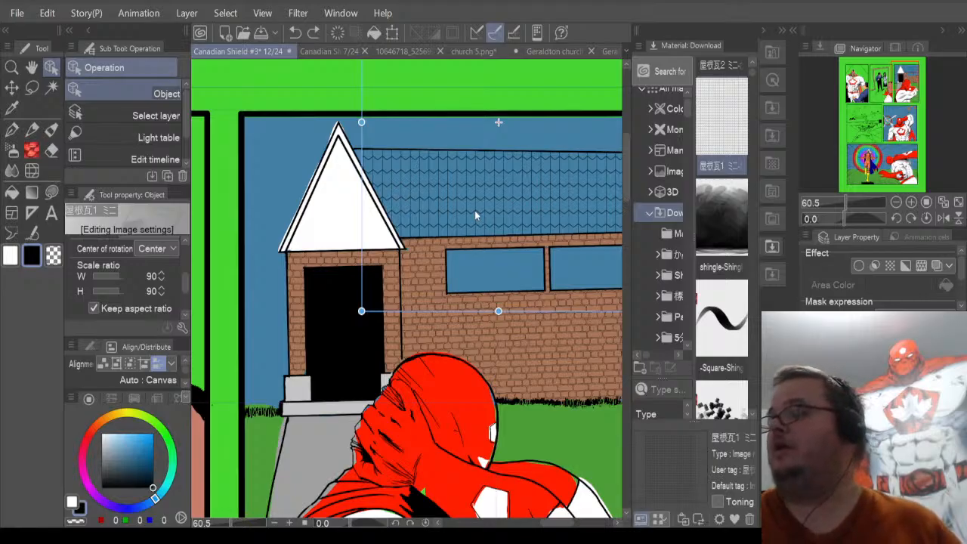
pyautogui.press('Delete')
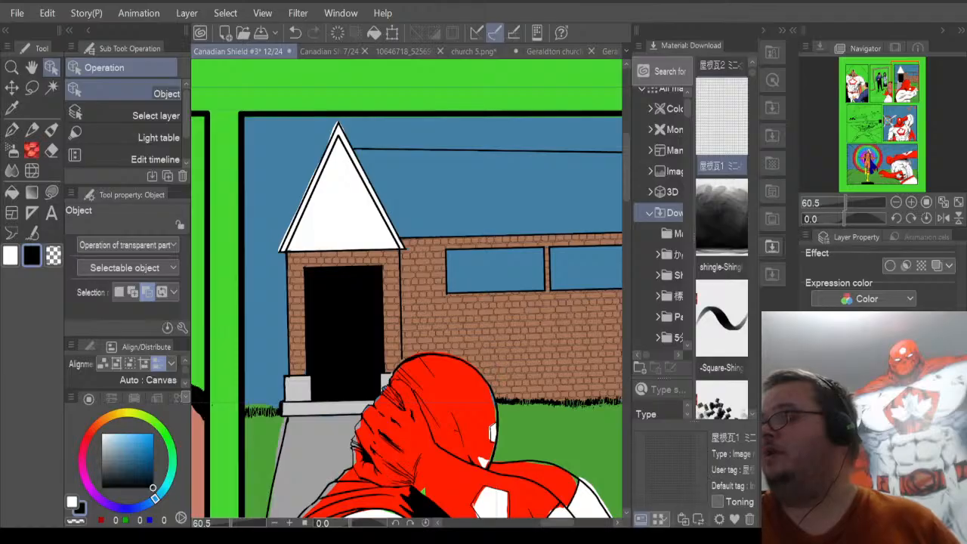
# Auto-select the main roof area again, referring to the editing layer only, and place the 屋根瓦1 tile material inside the selection.
pyautogui.click(353, 86)
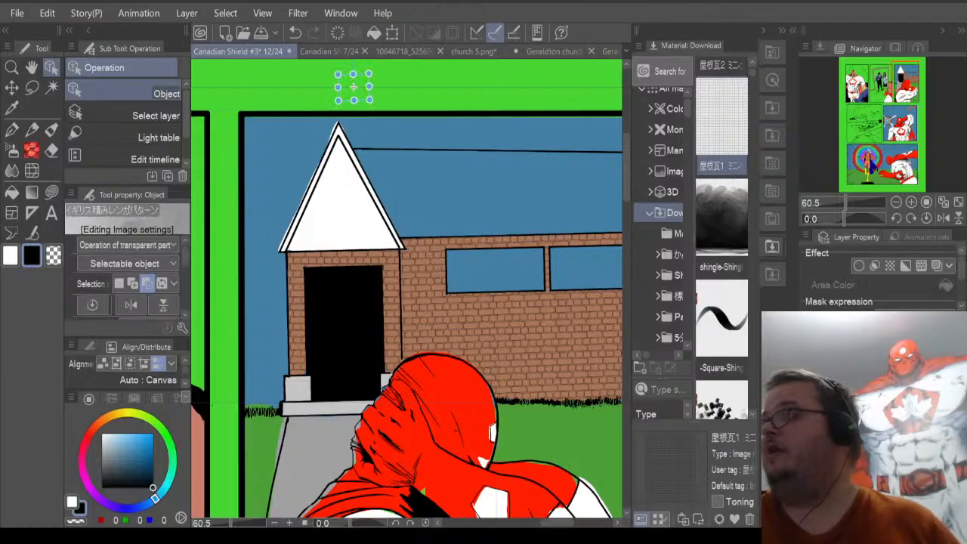
pyautogui.click(869, 423)
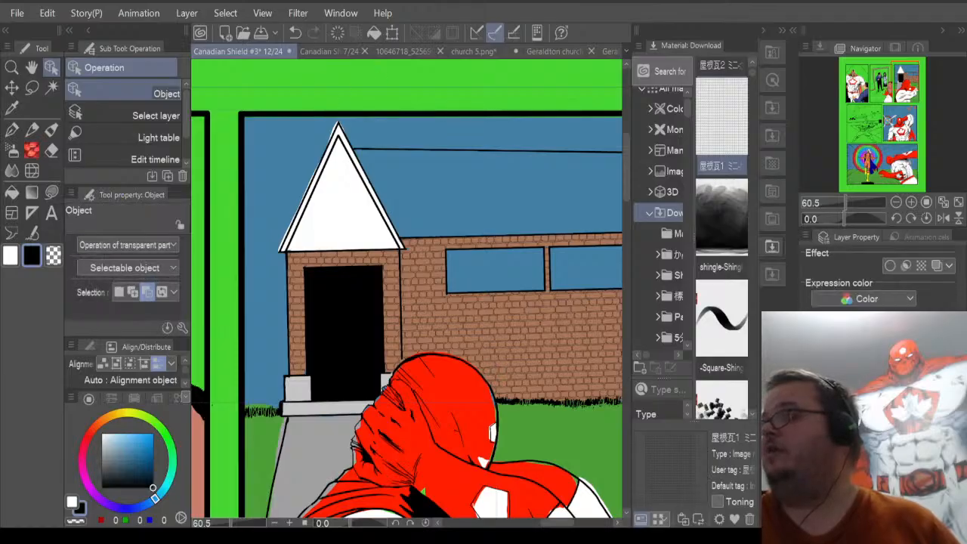
pyautogui.click(52, 88)
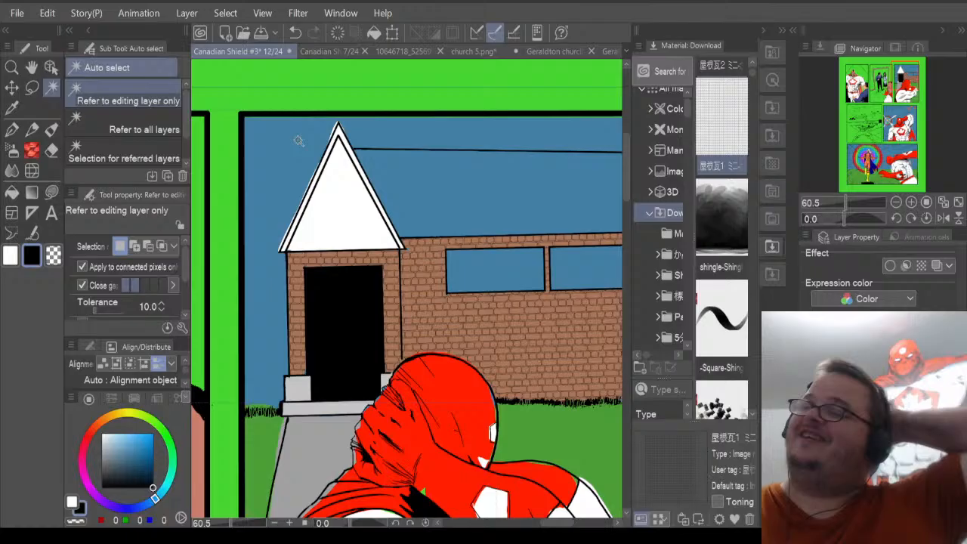
pyautogui.click(473, 192)
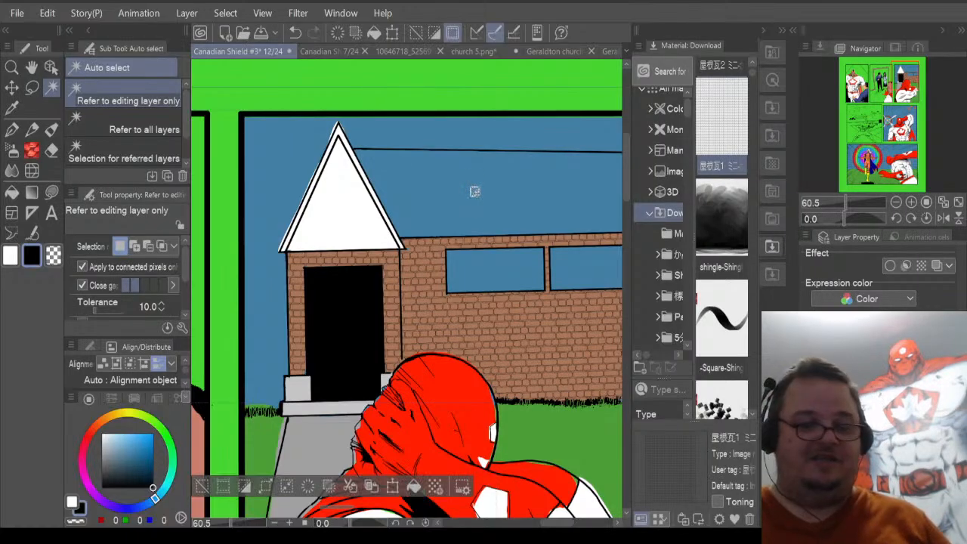
pyautogui.hotkey('ctrl', 'z')
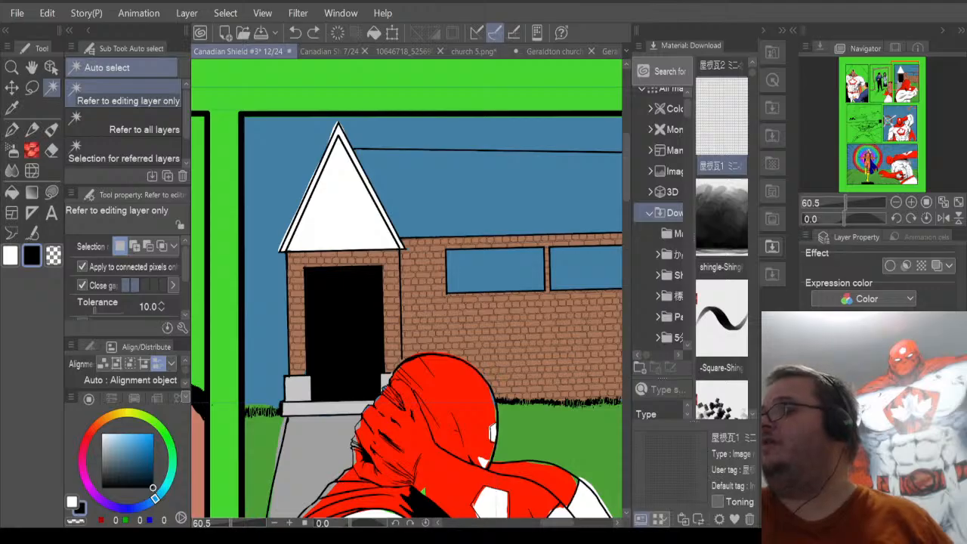
pyautogui.click(501, 217)
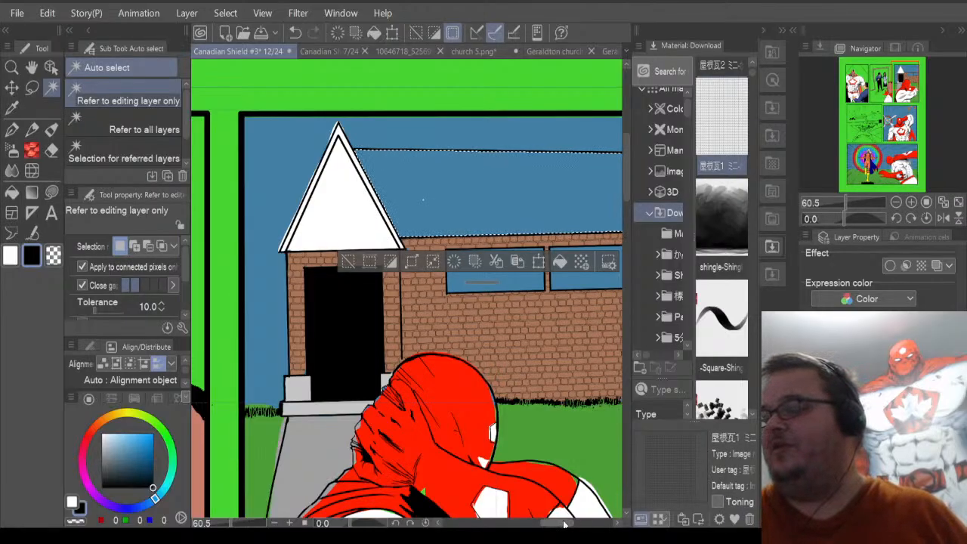
pyautogui.moveTo(563, 524); pyautogui.dragTo(573, 524)
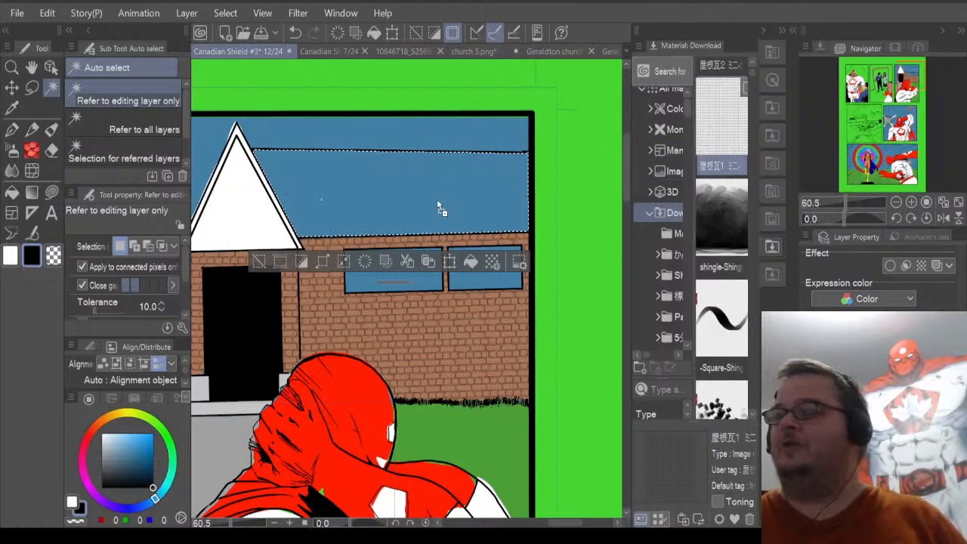
pyautogui.moveTo(437, 199); pyautogui.dragTo(436, 199)
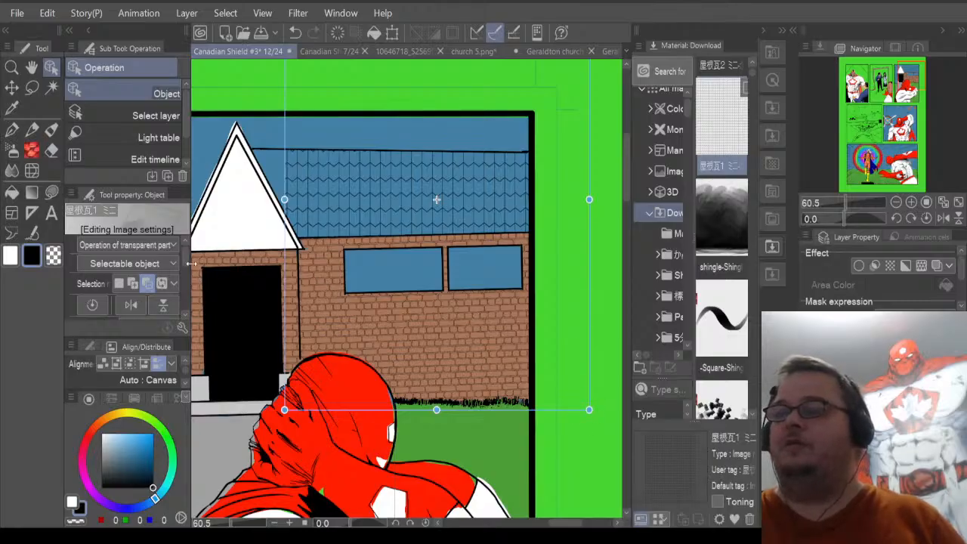
# Turn off Keep aspect ratio for the 屋根瓦1 roof-tile image, and undo the image's masking and placement.
pyautogui.moveTo(186, 259); pyautogui.dragTo(186, 285)
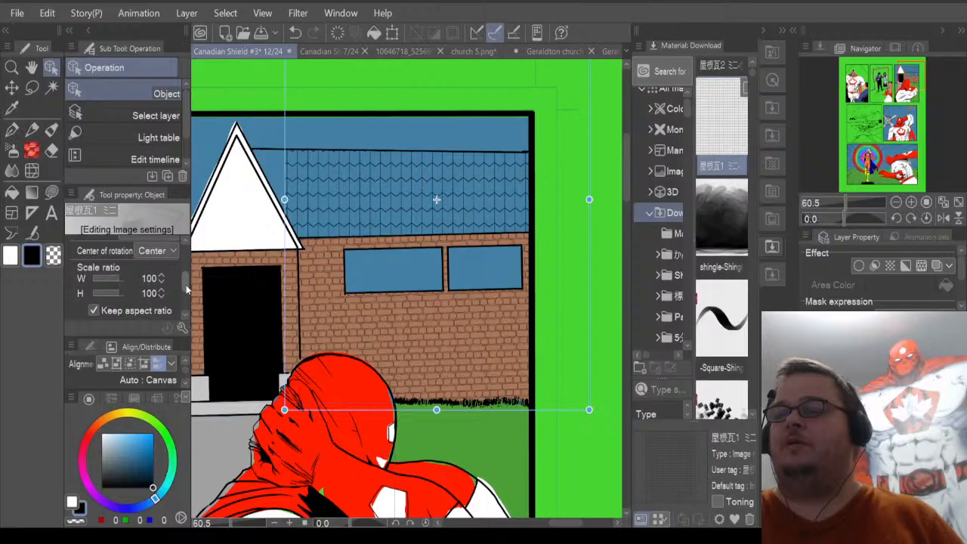
pyautogui.click(94, 309)
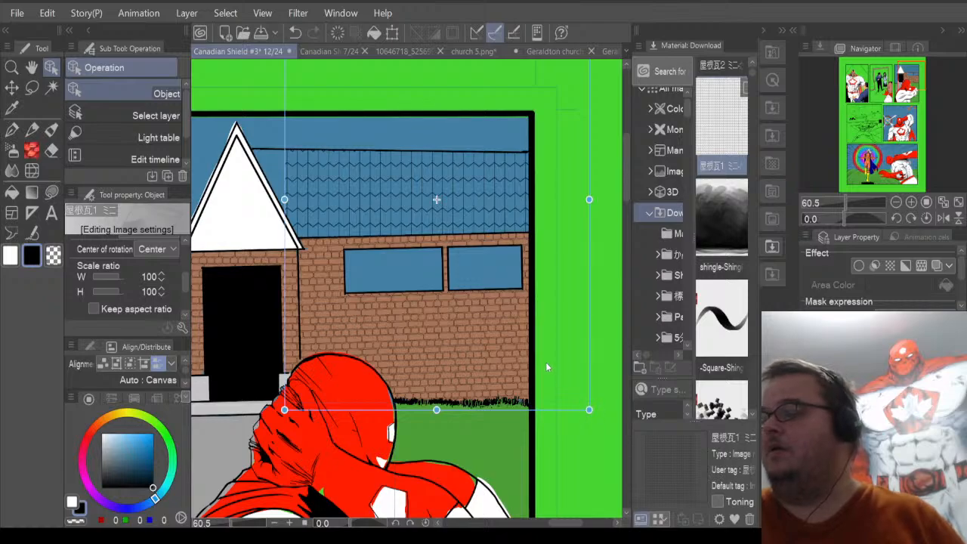
pyautogui.scroll(-3, 413, 269)
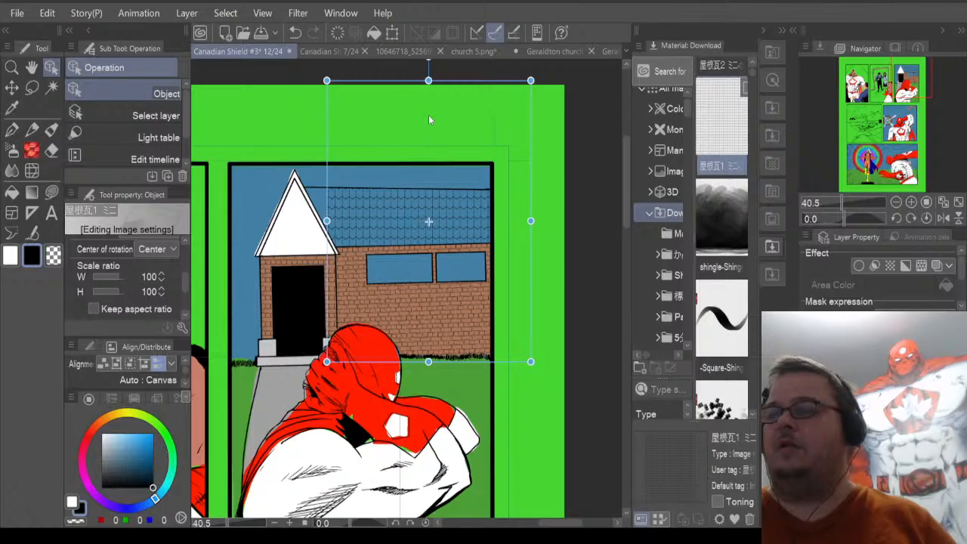
pyautogui.hotkey('ctrl', 'z')
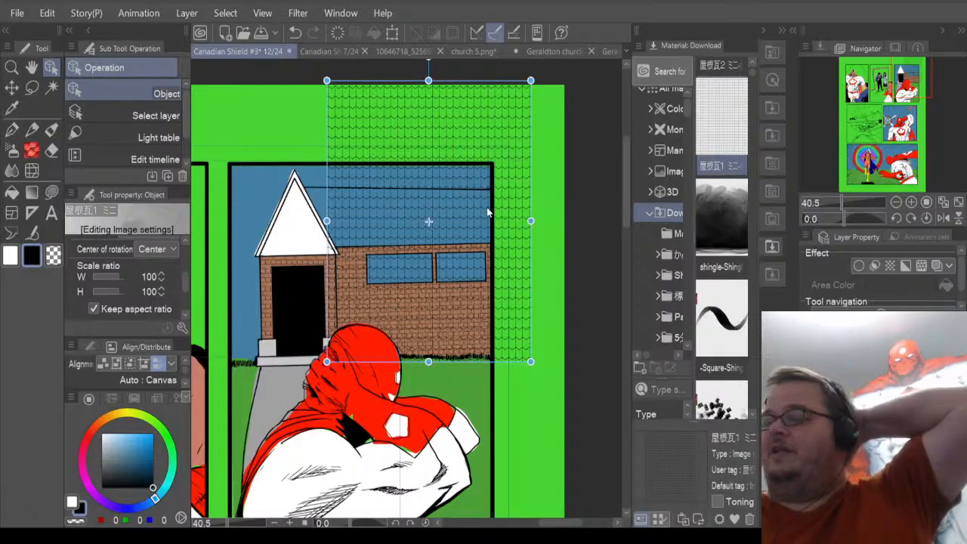
pyautogui.hotkey('ctrl', 'z')
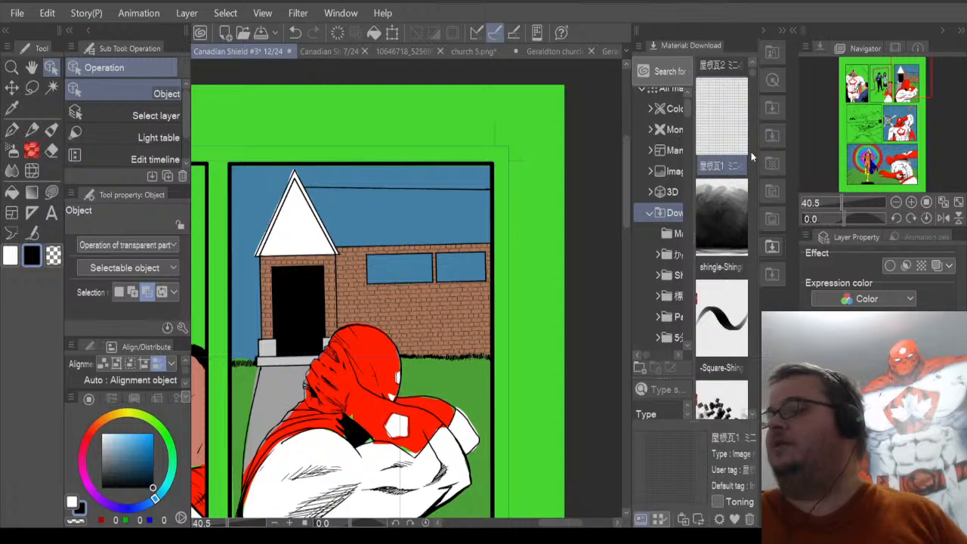
# Place the downloaded 屋根瓦2 tile material over the church and check how its tile pattern looks on the roof.
pyautogui.click(752, 63)
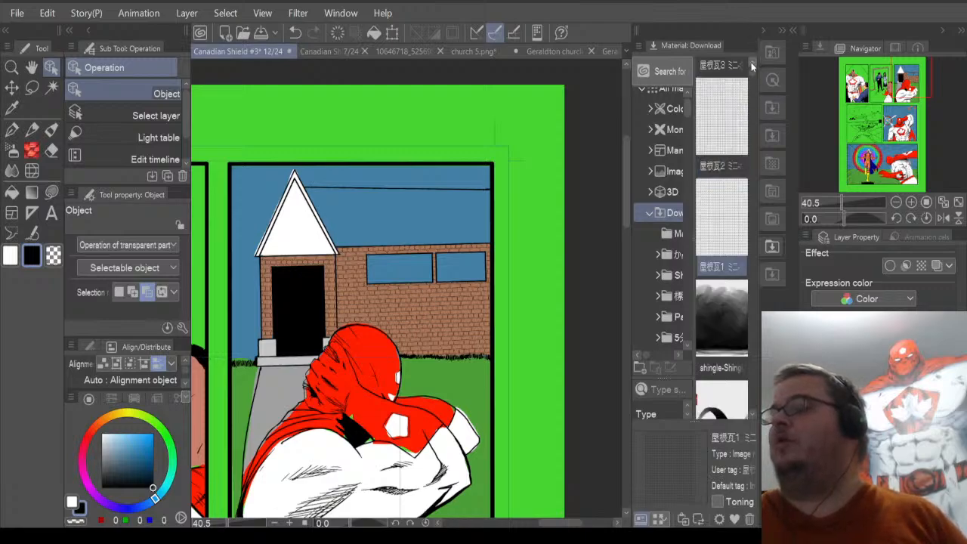
pyautogui.click(751, 63)
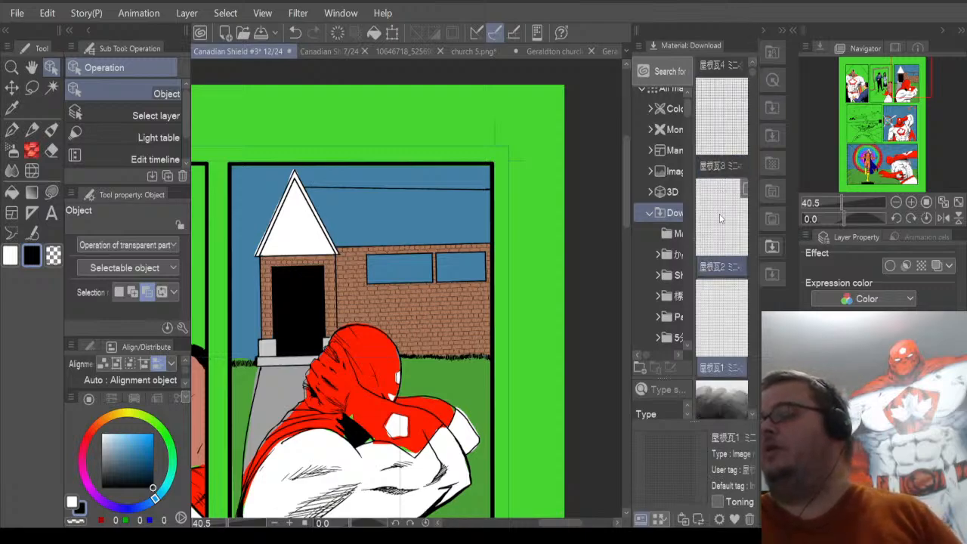
pyautogui.moveTo(719, 213)
pyautogui.mouseDown()
pyautogui.moveTo(401, 248)
pyautogui.moveTo(379, 241)
pyautogui.mouseUp()
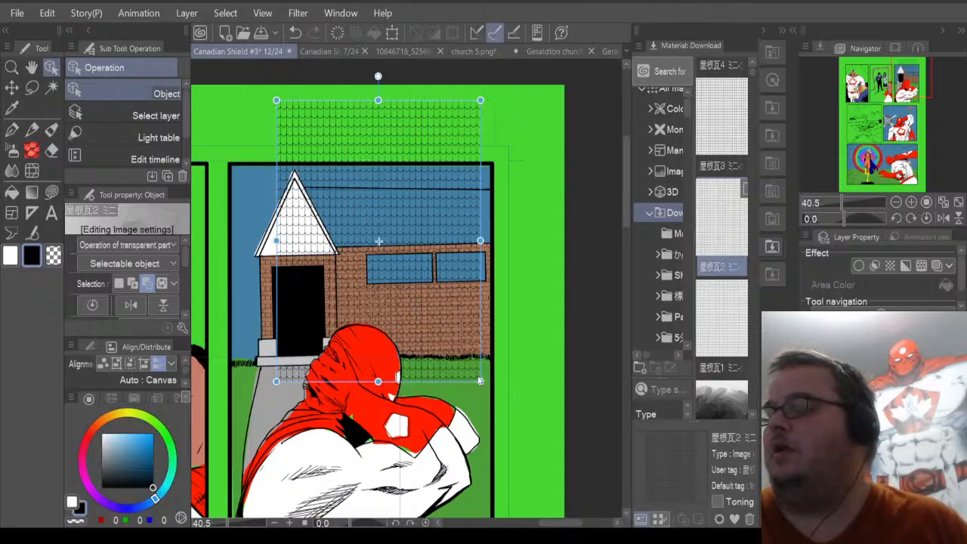
pyautogui.scroll(2, 477, 366)
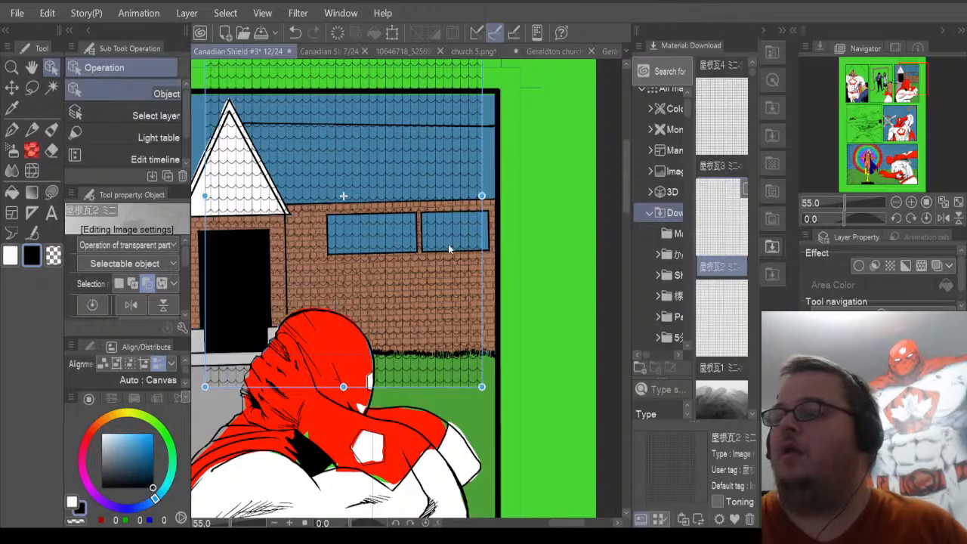
pyautogui.scroll(-5, 448, 244)
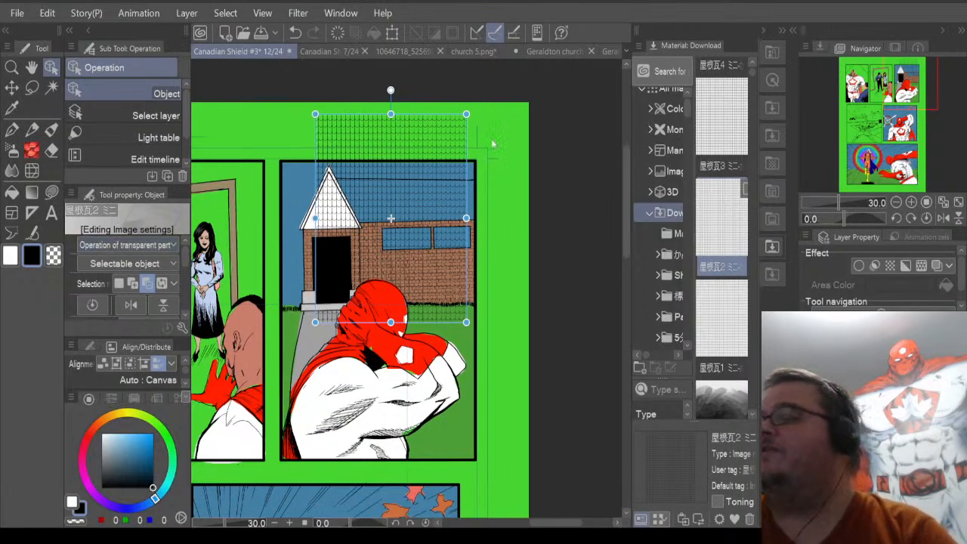
# Find the roofbrush among the downloaded materials and add it to the Decoration sub tools.
pyautogui.click(754, 67)
pyautogui.click(754, 67)
pyautogui.click(754, 67)
pyautogui.click(754, 67)
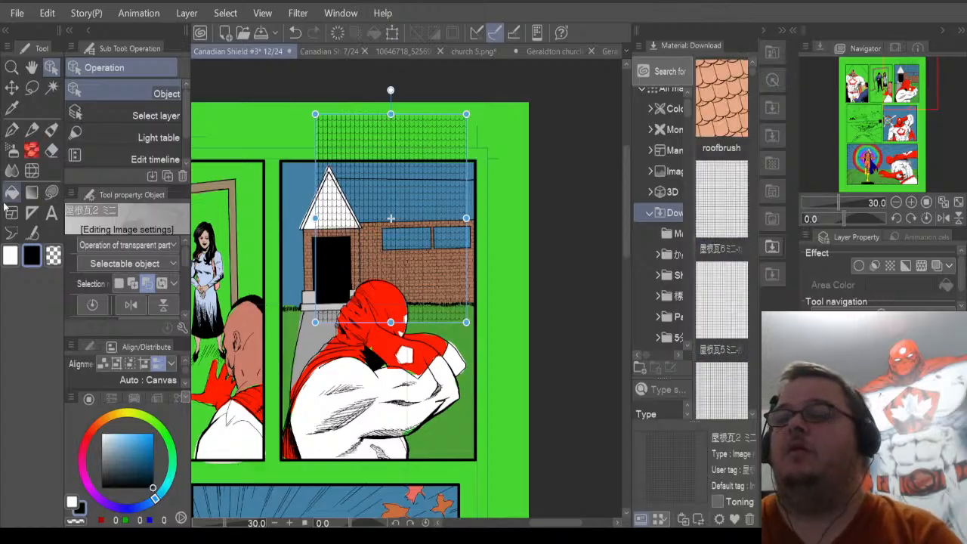
pyautogui.click(37, 152)
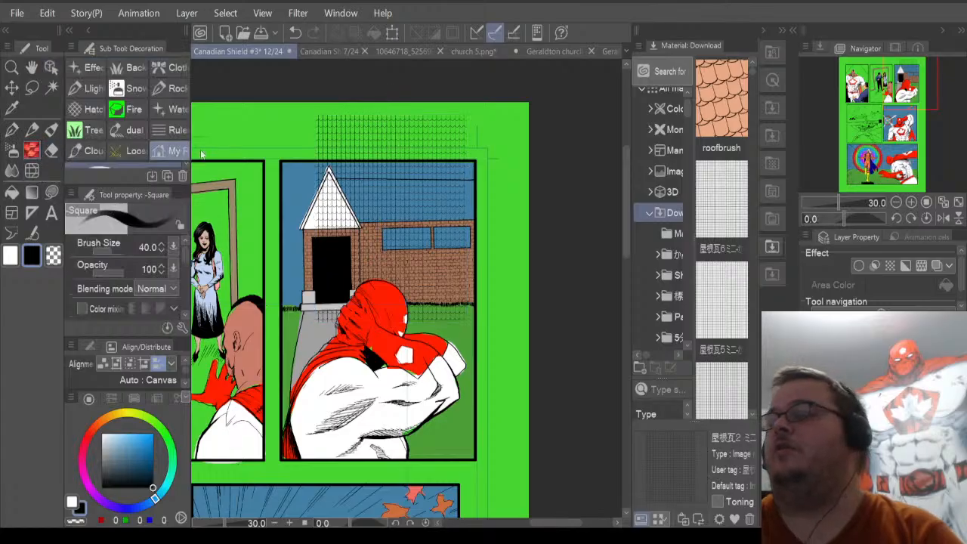
pyautogui.click(710, 121)
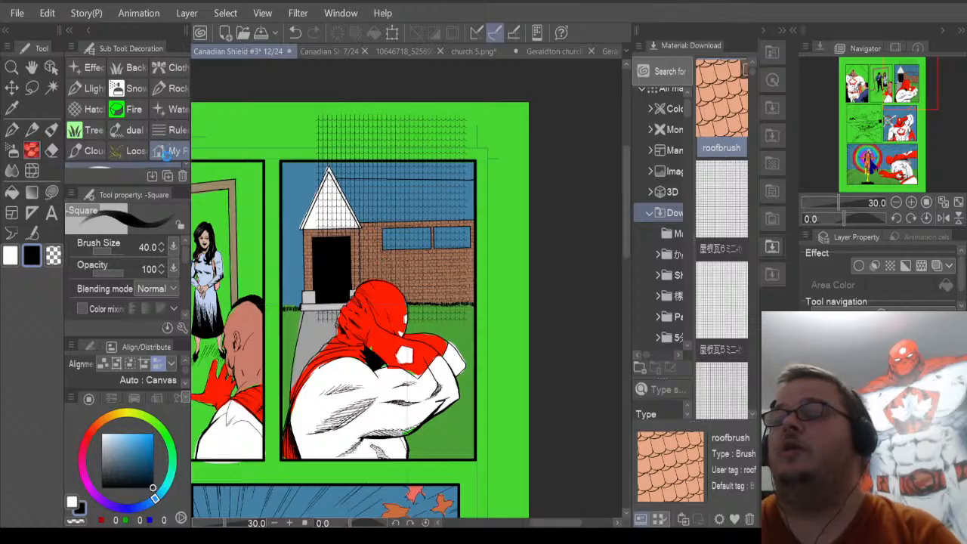
pyautogui.click(167, 151)
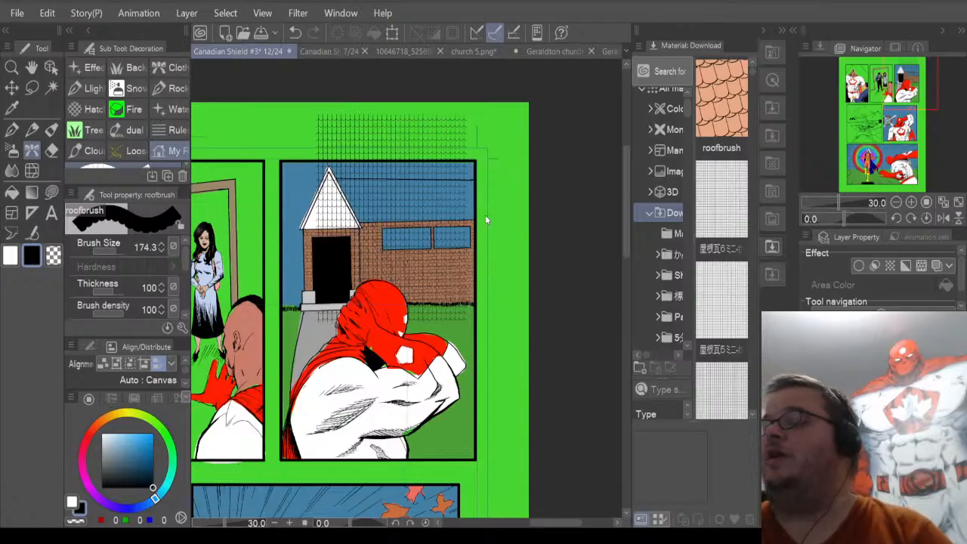
# Undo the placement of the 屋根瓦2 image and auto-select the main roof area, referring to the editing layer only.
pyautogui.hotkey('ctrl', 'z')
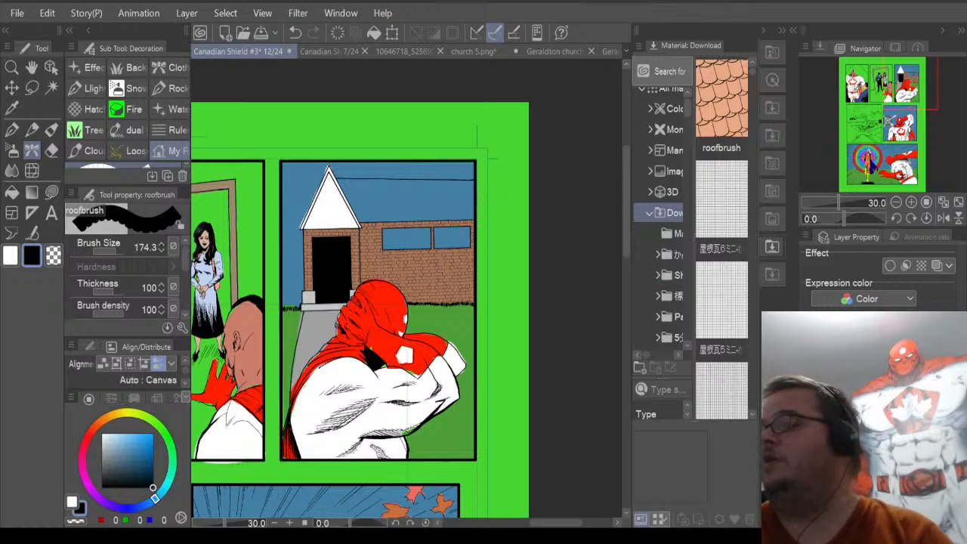
pyautogui.click(56, 90)
pyautogui.click(401, 200)
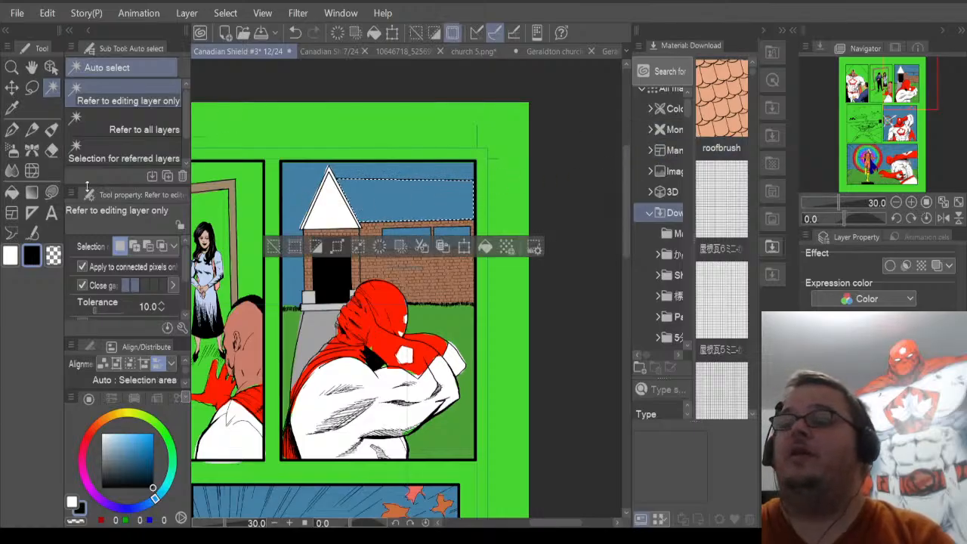
# Choose the roofbrush decoration brush for the church roof in the upper comic panel.
pyautogui.click(30, 153)
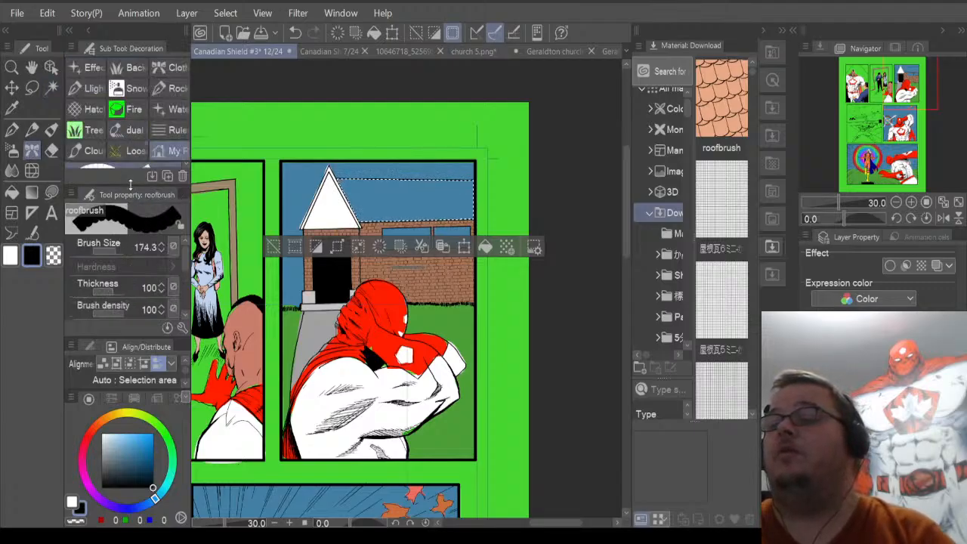
pyautogui.moveTo(130, 184); pyautogui.dragTo(132, 259)
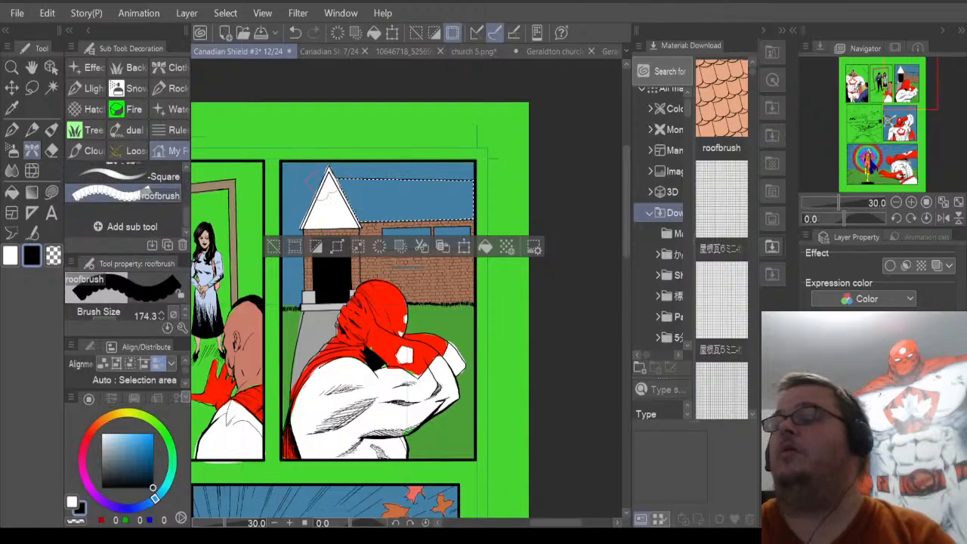
pyautogui.scroll(3, 325, 180)
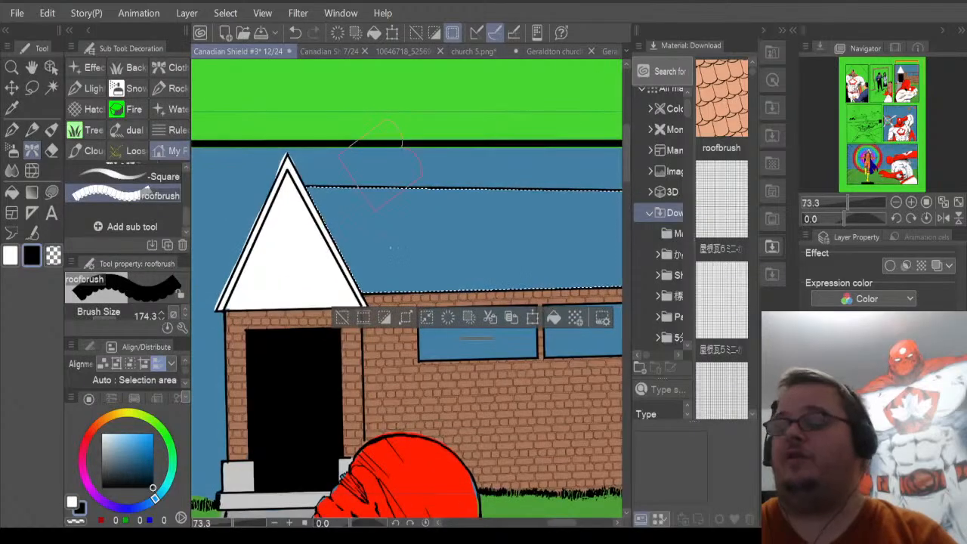
pyautogui.scroll(1, 382, 159)
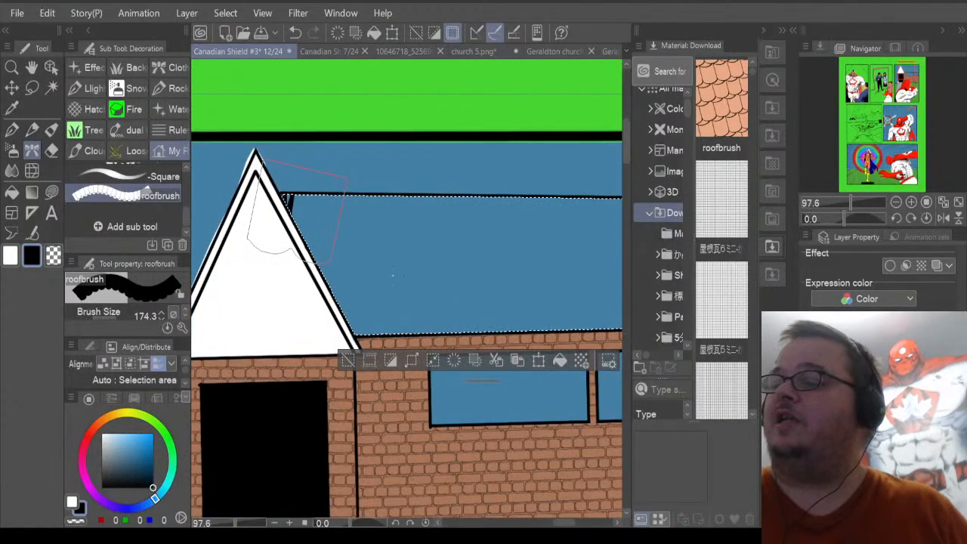
# Try roofbrush strokes along the church roof's top edge, first with the black sub color and again with the white main color, undoing both.
pyautogui.moveTo(368, 221); pyautogui.dragTo(476, 227)
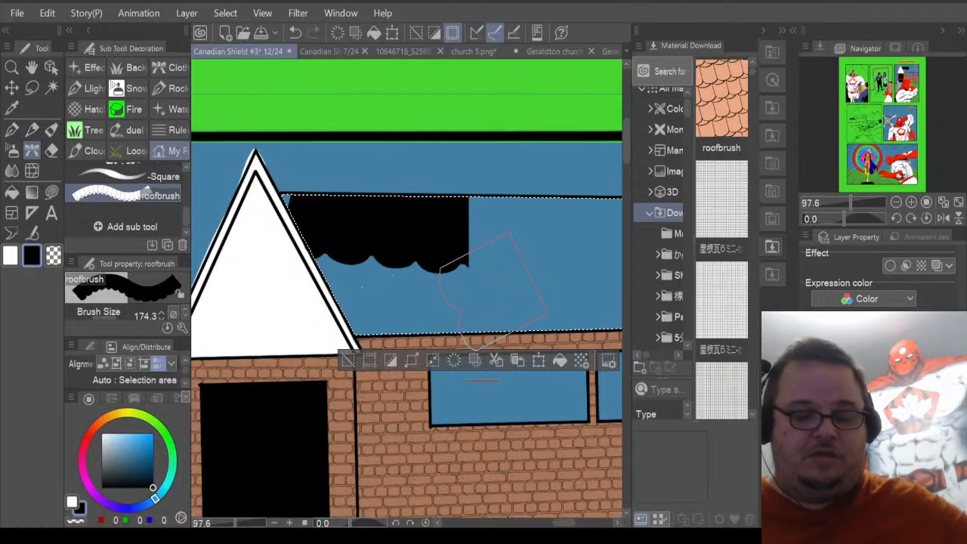
pyautogui.hotkey('ctrl', 'z')
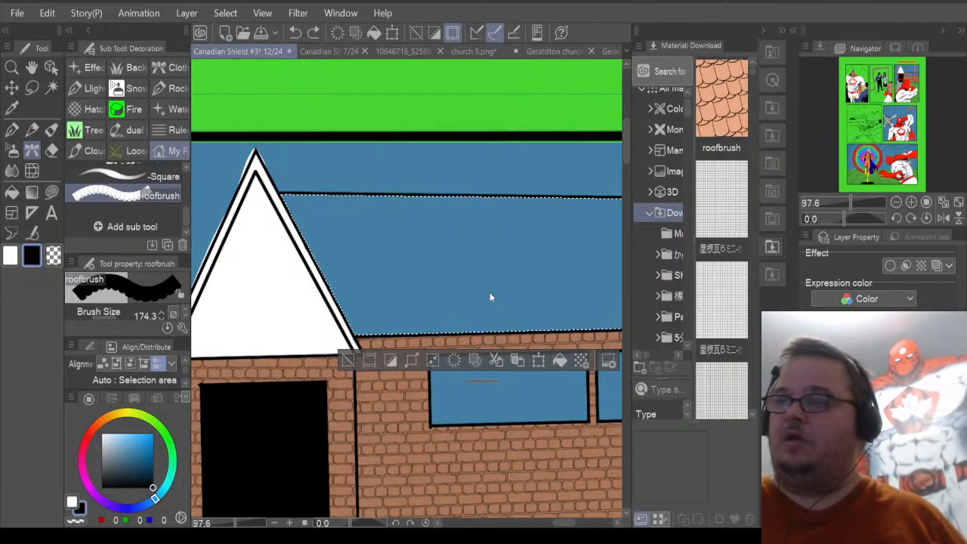
pyautogui.click(11, 256)
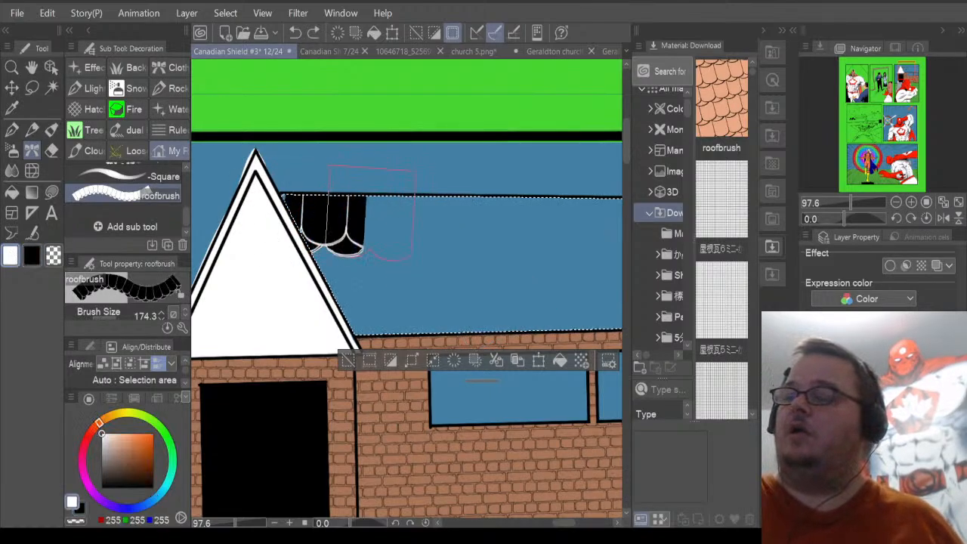
pyautogui.moveTo(371, 214); pyautogui.dragTo(579, 216)
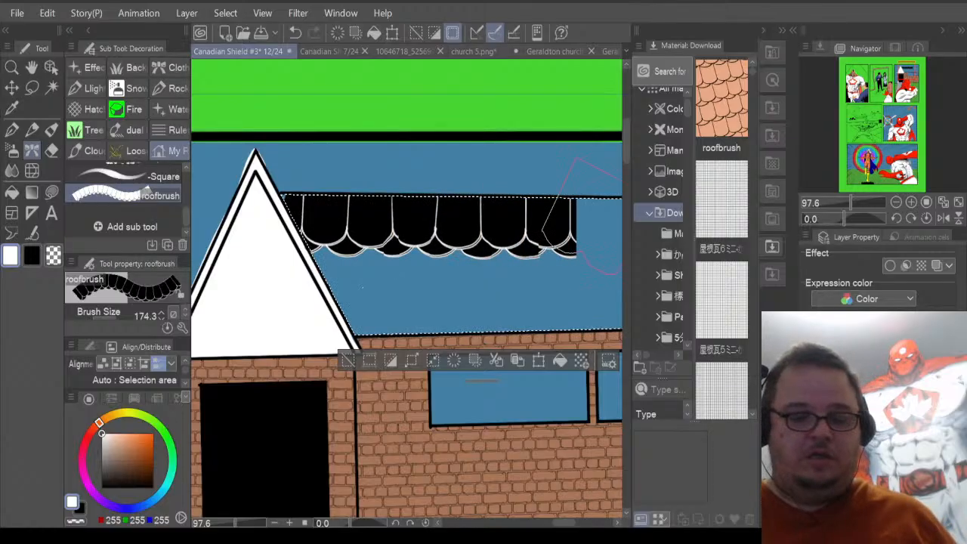
pyautogui.hotkey('ctrl', 'z')
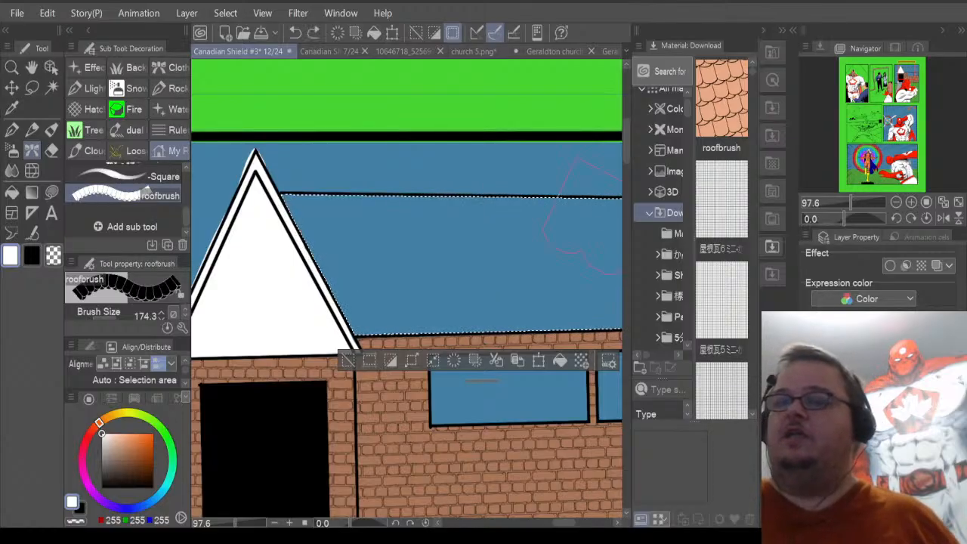
# Set the main color to black and sample the roof's brown from the church 5.png photo as the sub color, returning to the comic page.
pyautogui.moveTo(103, 435); pyautogui.dragTo(165, 507)
pyautogui.click(31, 256)
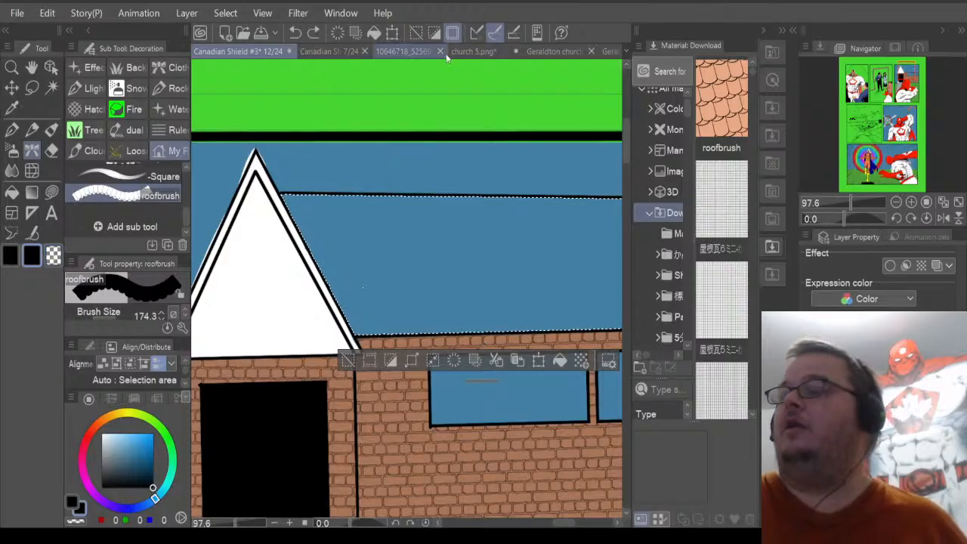
pyautogui.click(396, 51)
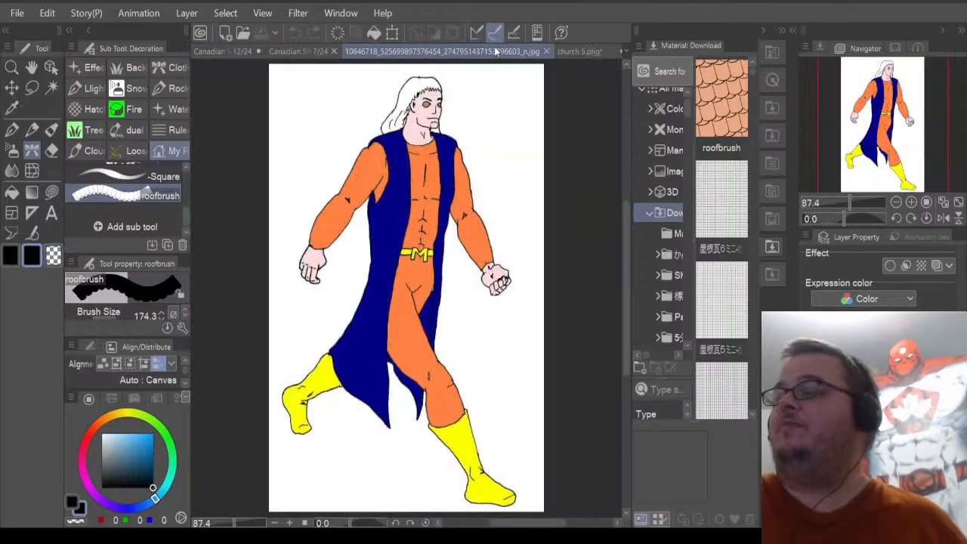
pyautogui.click(580, 51)
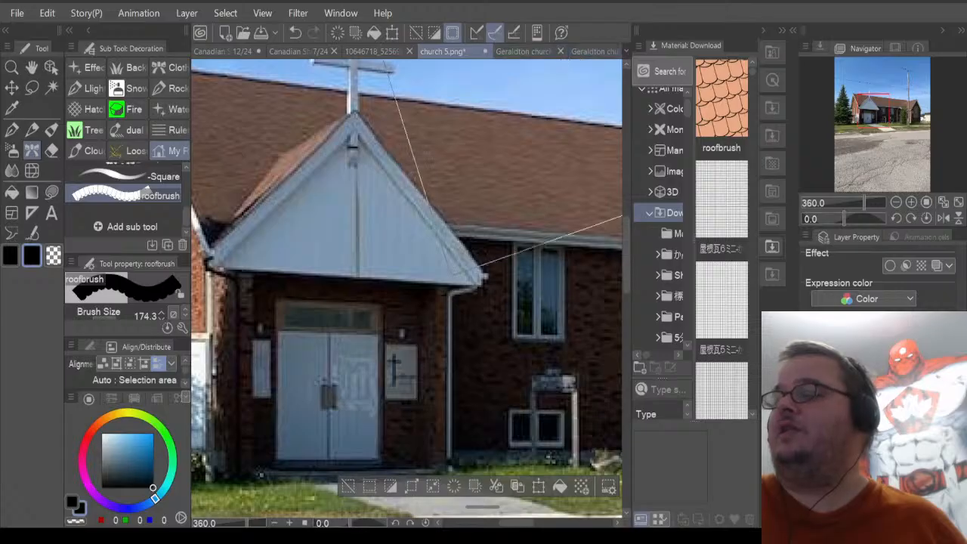
pyautogui.press('i')
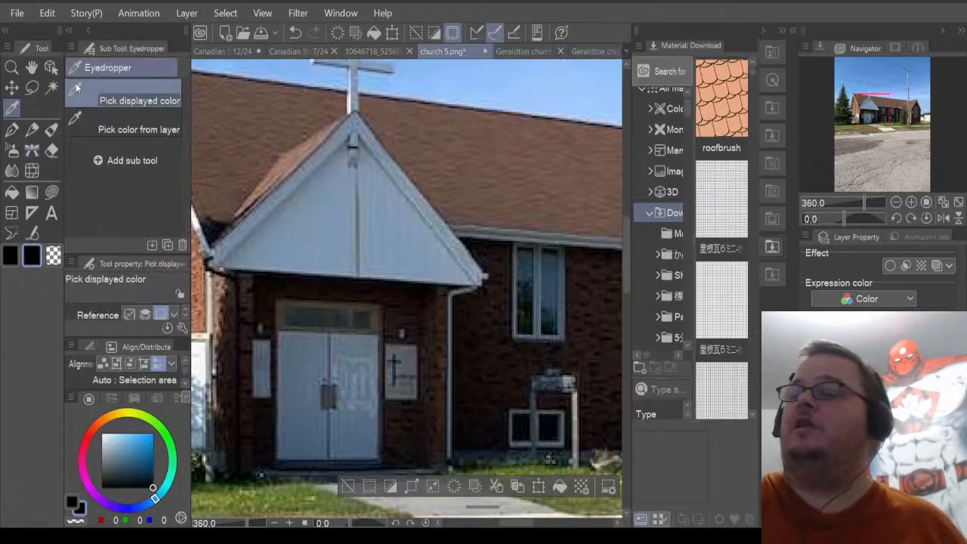
pyautogui.click(249, 102)
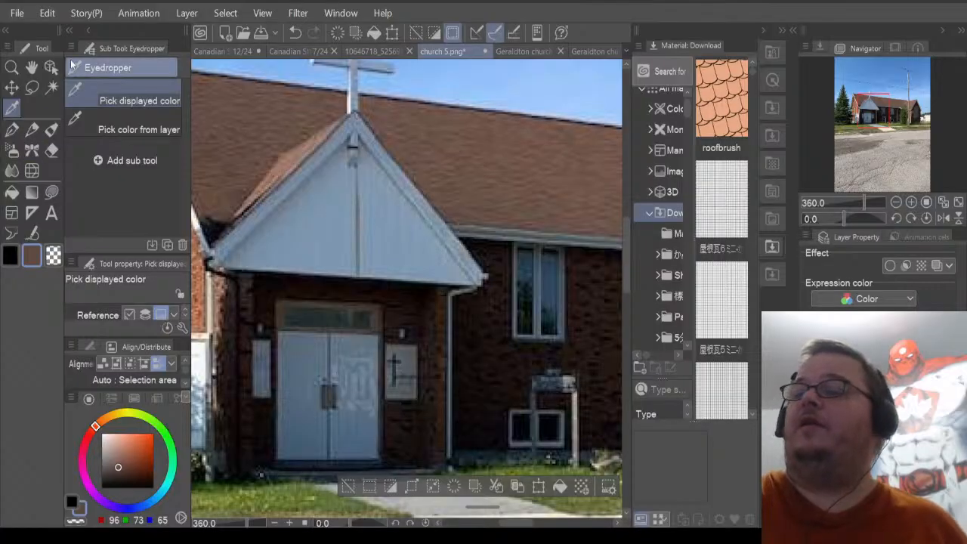
pyautogui.click(219, 50)
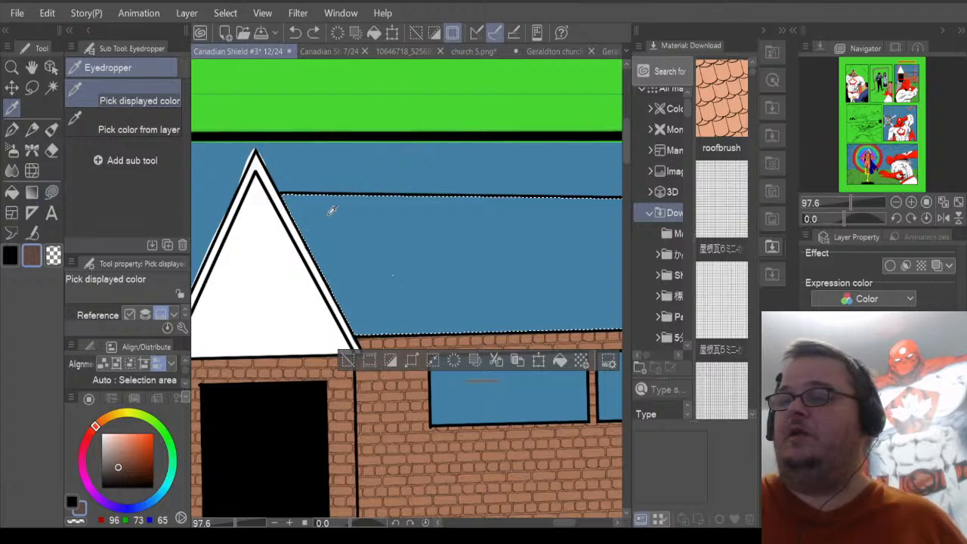
# Reselect the roofbrush decoration brush and reduce its brush size to 23.2.
pyautogui.click(33, 151)
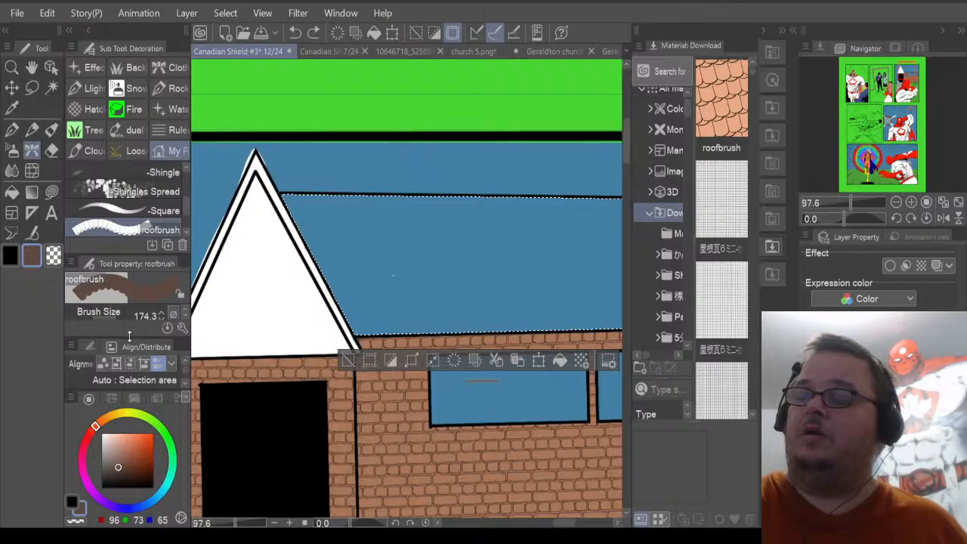
pyautogui.moveTo(121, 254); pyautogui.dragTo(121, 237)
pyautogui.moveTo(119, 304); pyautogui.dragTo(109, 304)
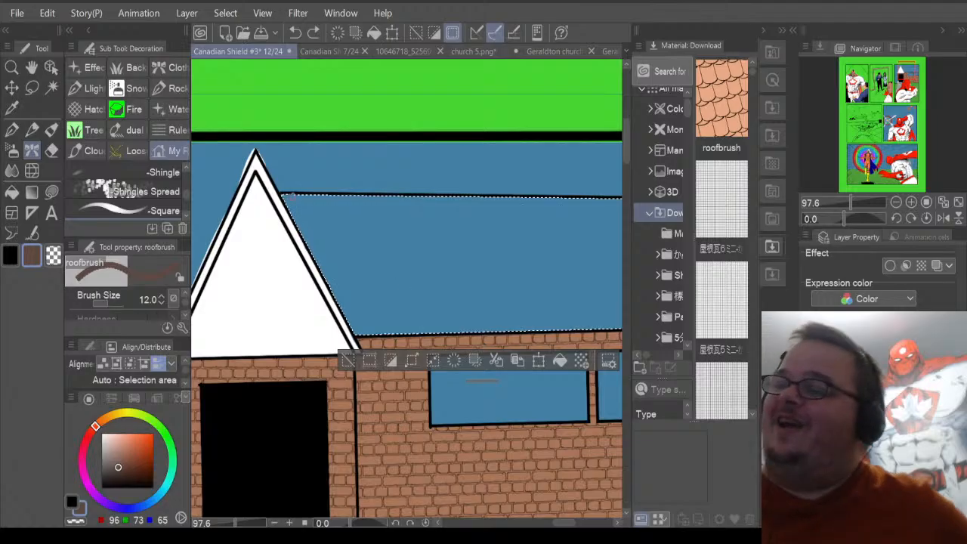
pyautogui.click(110, 305)
pyautogui.moveTo(110, 305); pyautogui.dragTo(109, 303)
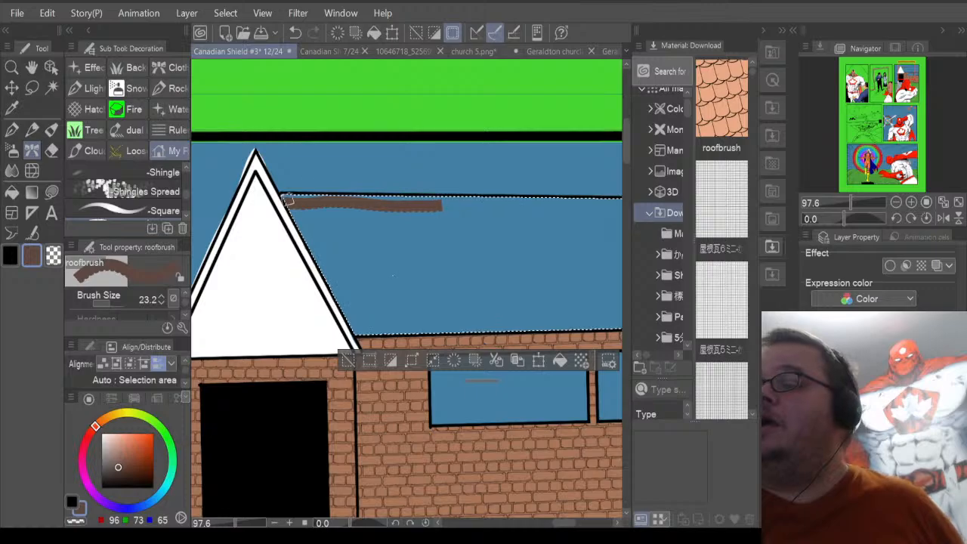
# Try a row of shingles along the roof's top edge with the brown sub color, and undo it.
pyautogui.moveTo(483, 204); pyautogui.dragTo(582, 208)
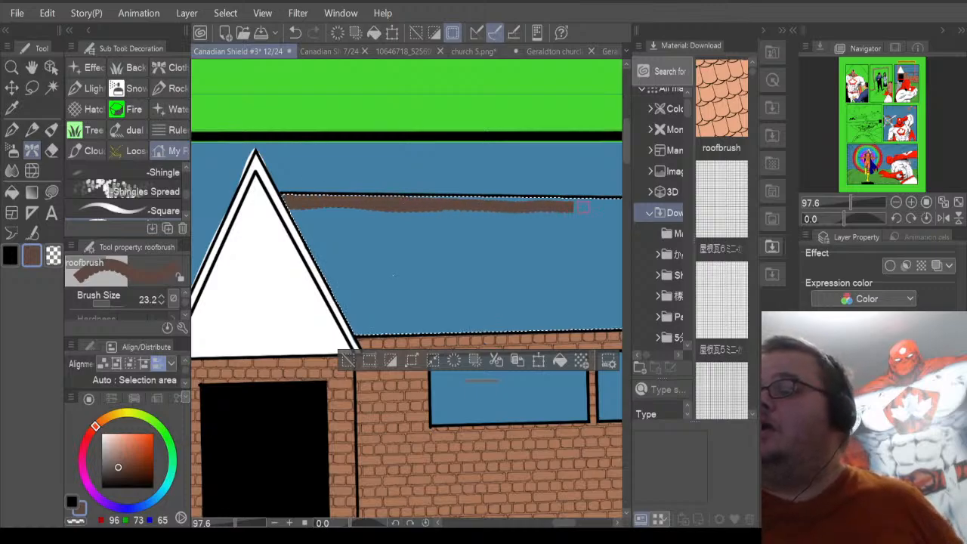
pyautogui.hotkey('ctrl', 'z')
pyautogui.hotkey('ctrl', 'z')
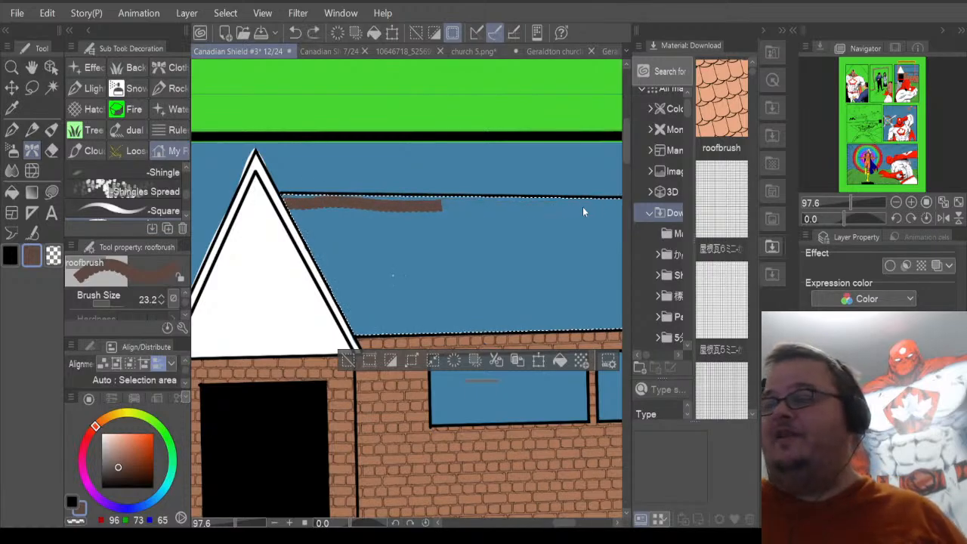
# Make the black main color active, test a short shingle row along the roof's top edge, and undo it.
pyautogui.press('x')
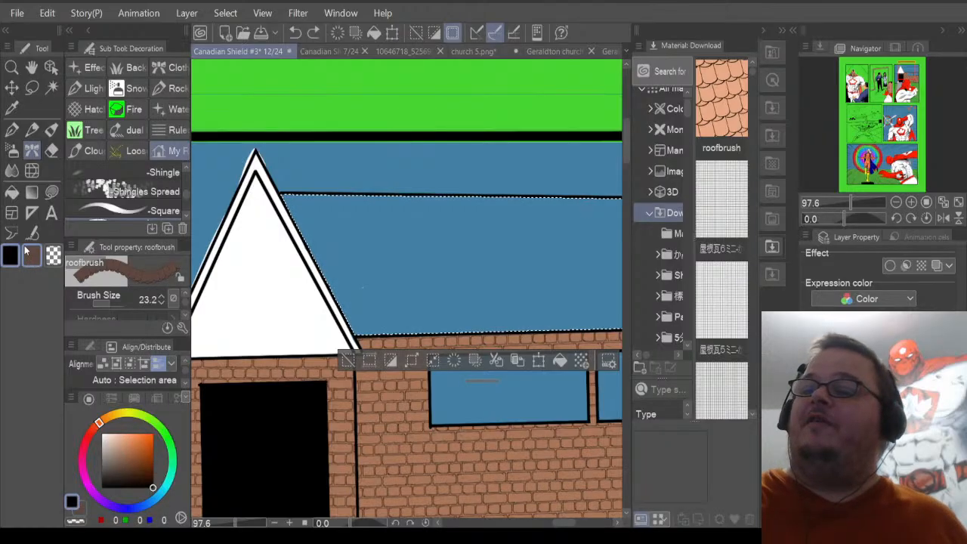
pyautogui.moveTo(282, 196); pyautogui.dragTo(427, 198)
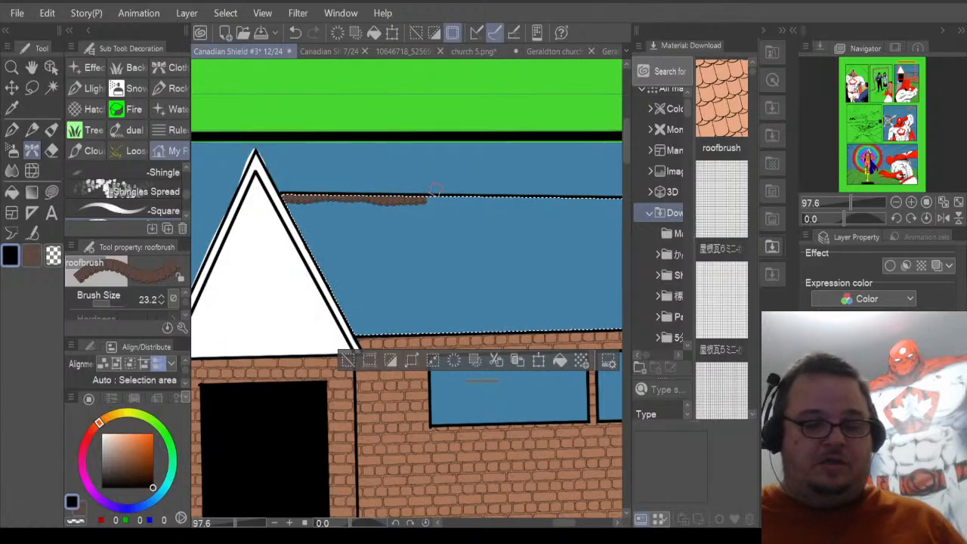
pyautogui.hotkey('ctrl', 'z')
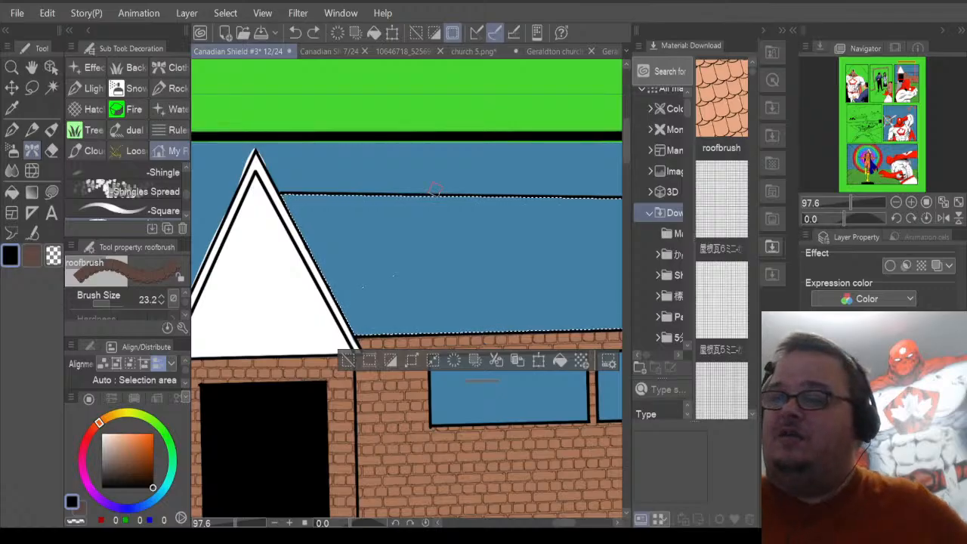
# Try a short row of larger shingles at brush size 86.9 along the roof's top edge, and undo it.
pyautogui.click(113, 303)
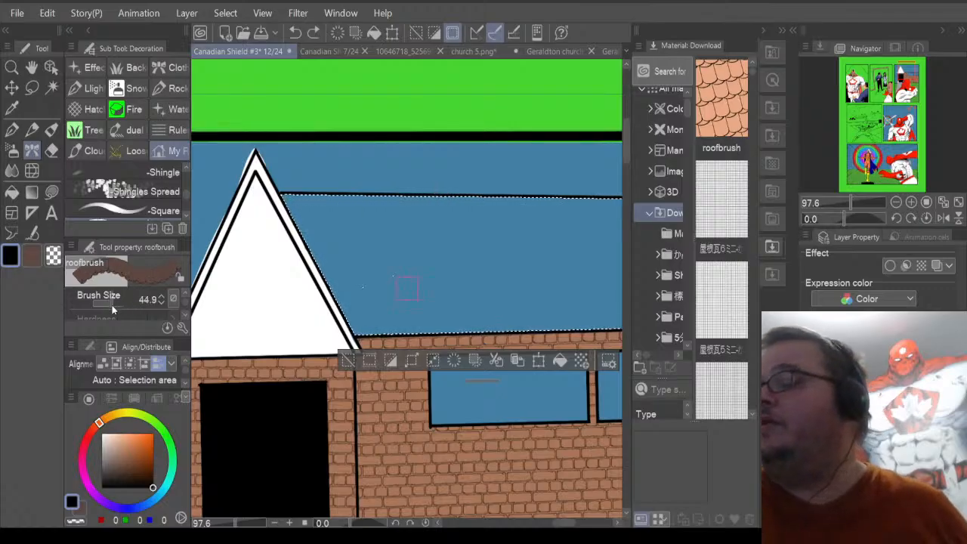
pyautogui.moveTo(112, 305); pyautogui.dragTo(115, 306)
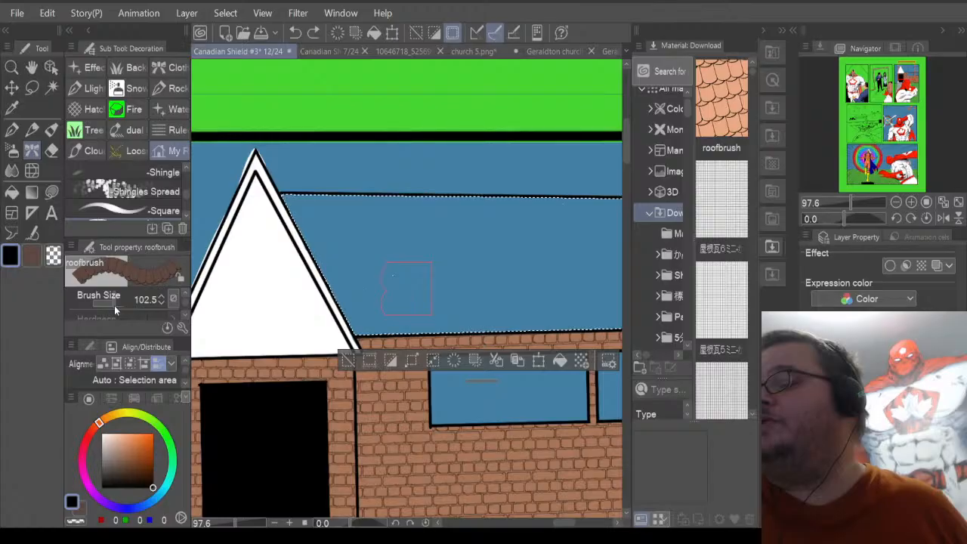
pyautogui.click(113, 305)
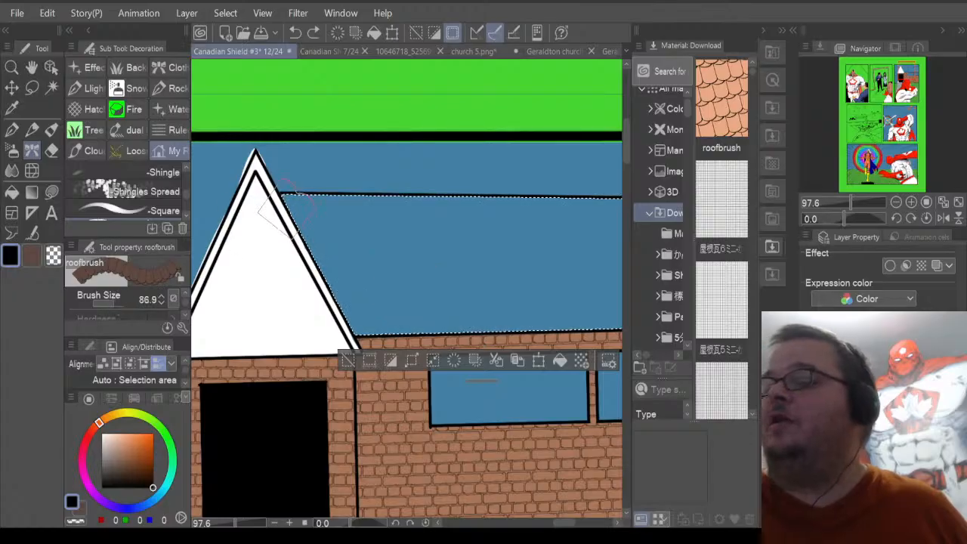
pyautogui.moveTo(291, 201); pyautogui.dragTo(397, 208)
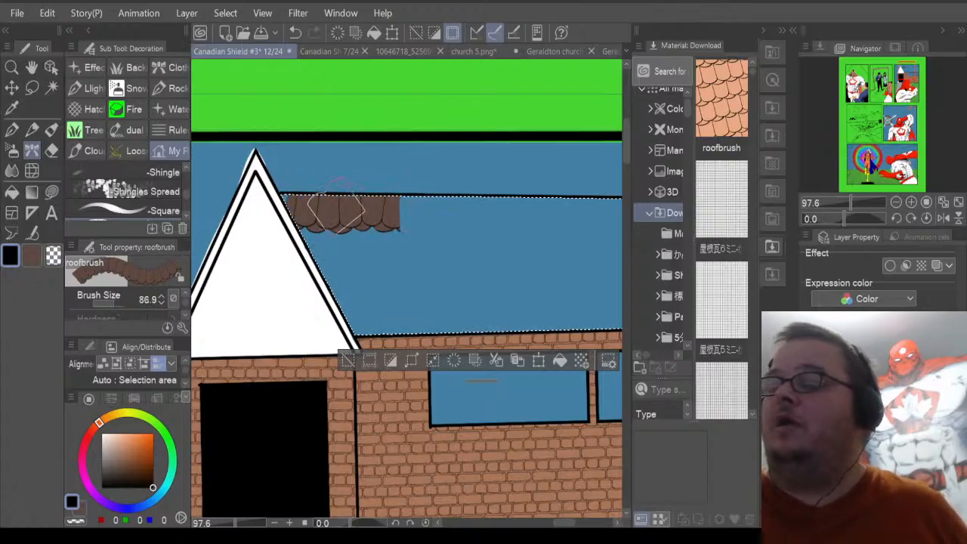
pyautogui.hotkey('ctrl', 'z')
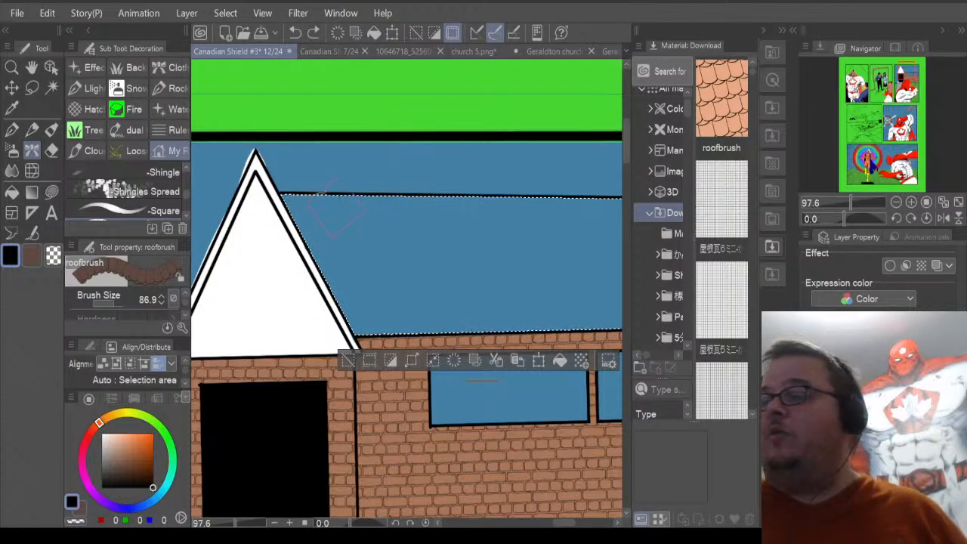
# Set the roofbrush size to 53.0 and paint the first row of shingles along the roof's top edge.
pyautogui.moveTo(116, 305); pyautogui.dragTo(108, 305)
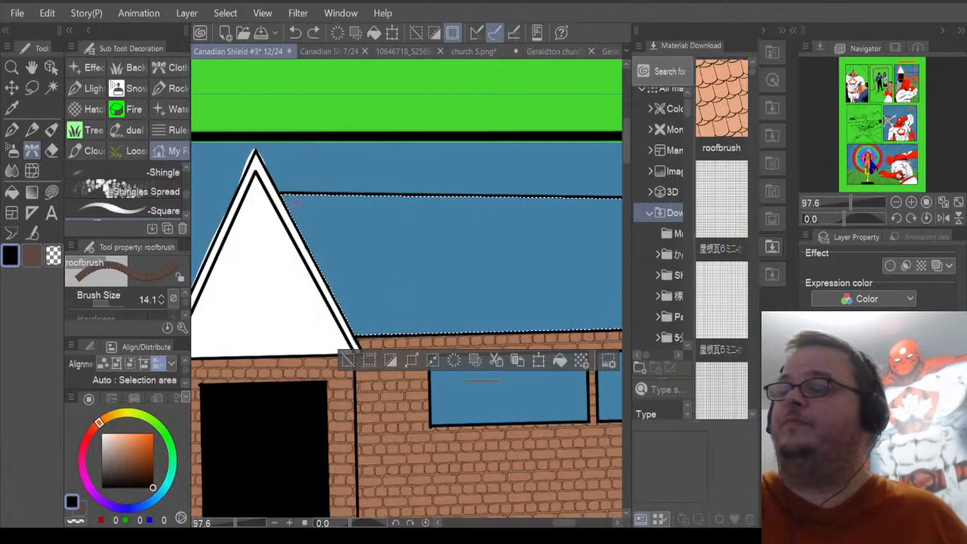
pyautogui.click(118, 304)
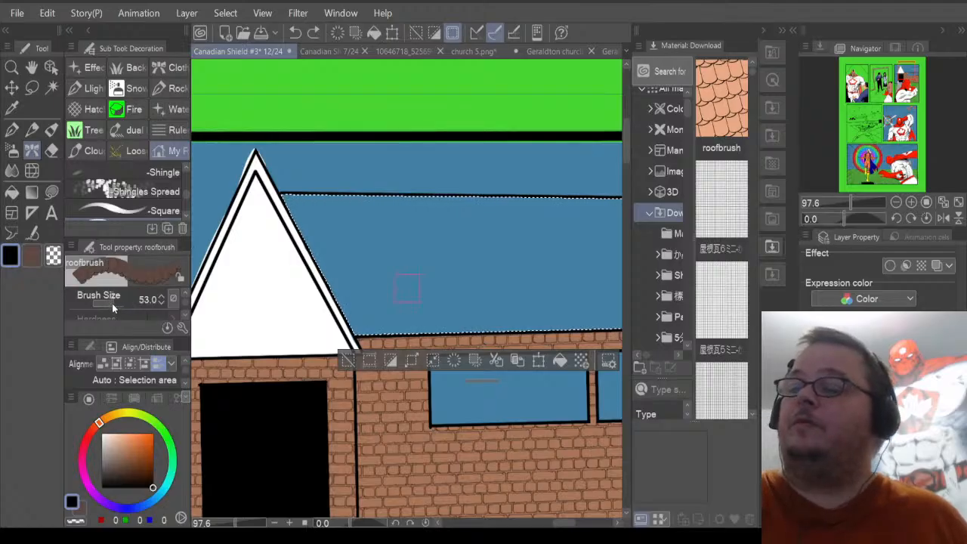
pyautogui.moveTo(290, 204); pyautogui.dragTo(429, 204)
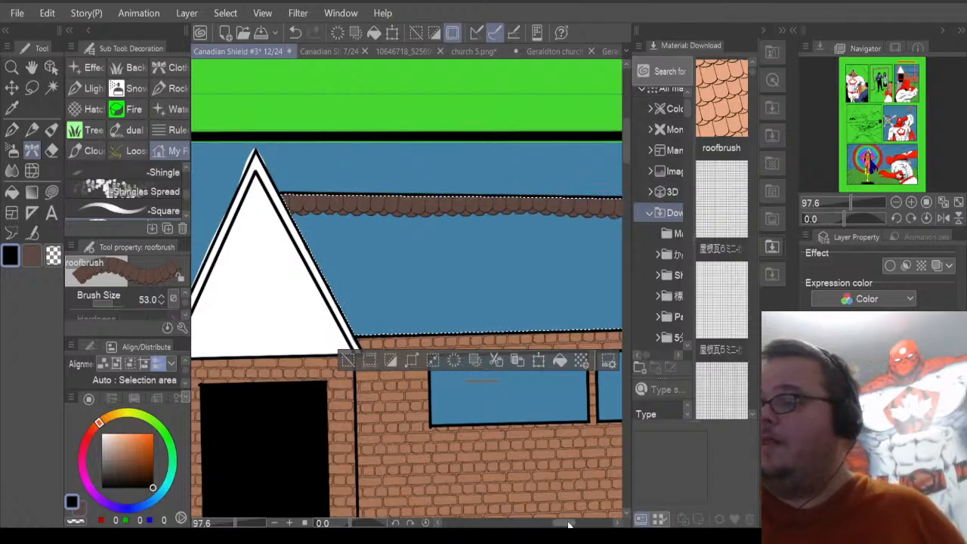
# Paint a second row of shingles directly below the first, from the white gable to the panel's right border.
pyautogui.moveTo(570, 524); pyautogui.dragTo(579, 525)
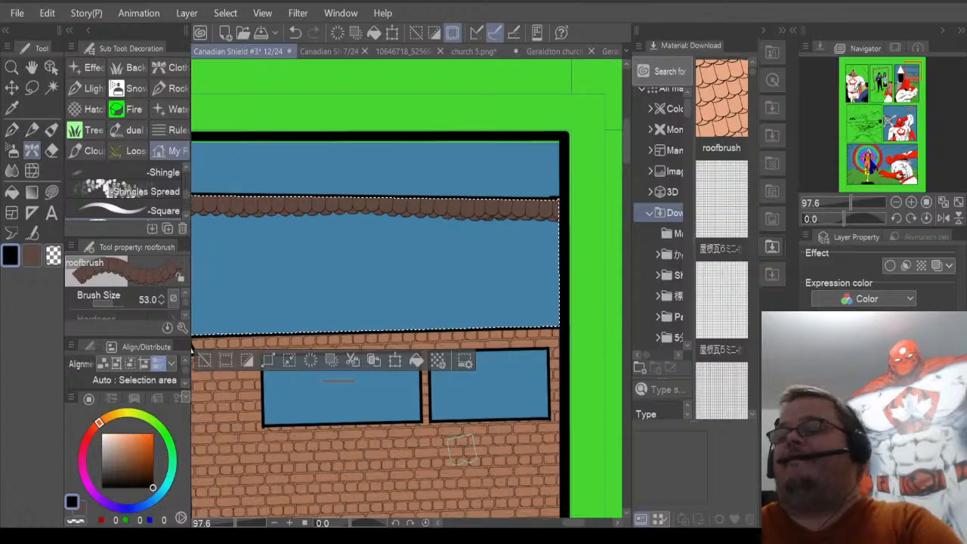
pyautogui.scroll(-2, 444, 261)
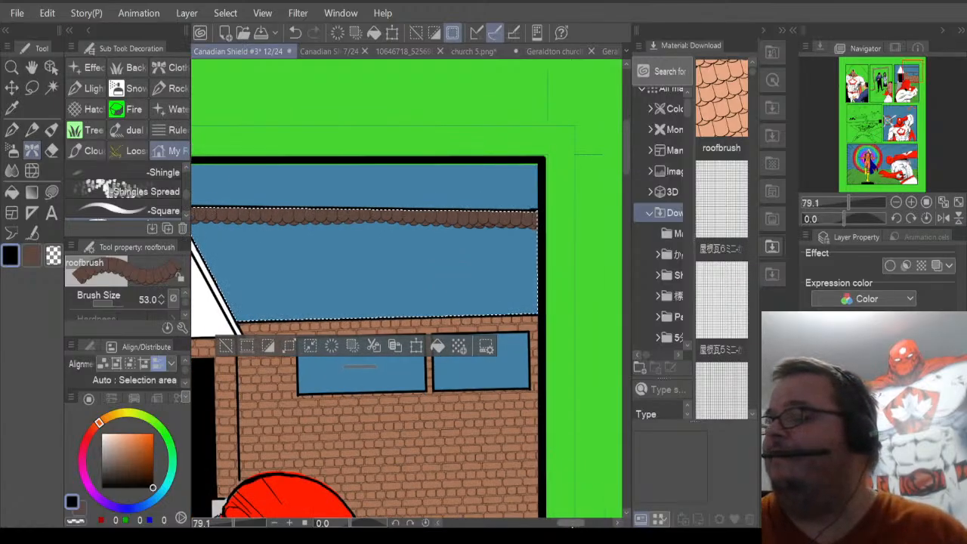
pyautogui.moveTo(573, 524); pyautogui.dragTo(570, 527)
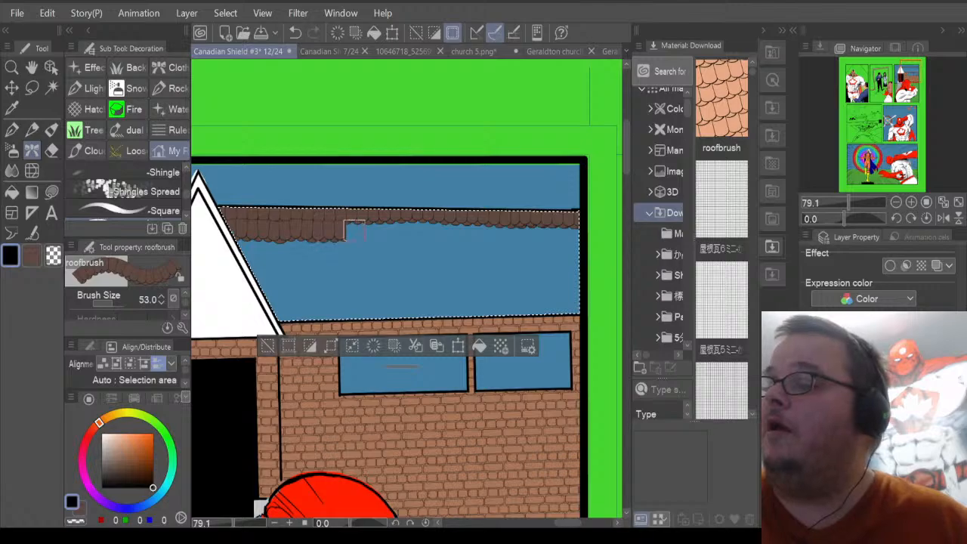
pyautogui.moveTo(354, 231); pyautogui.dragTo(581, 233)
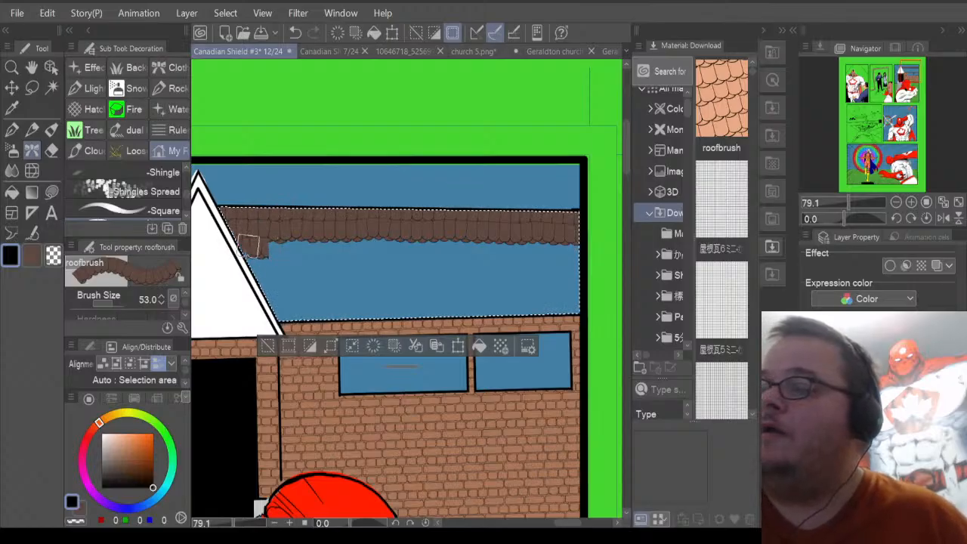
# Paint the remaining rows of shingles from beneath the second row down to the brick wall's top edge.
pyautogui.moveTo(250, 247); pyautogui.dragTo(579, 252)
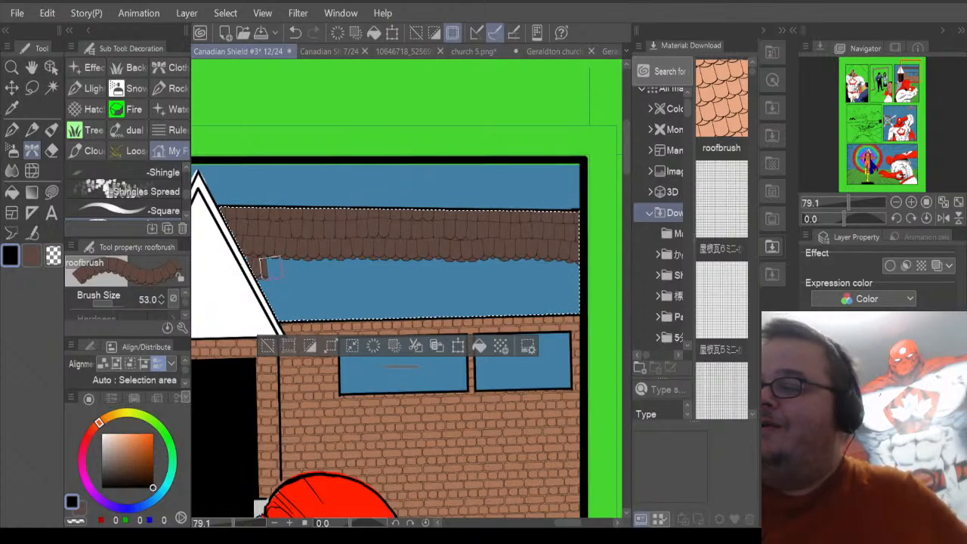
pyautogui.moveTo(261, 266); pyautogui.dragTo(602, 272)
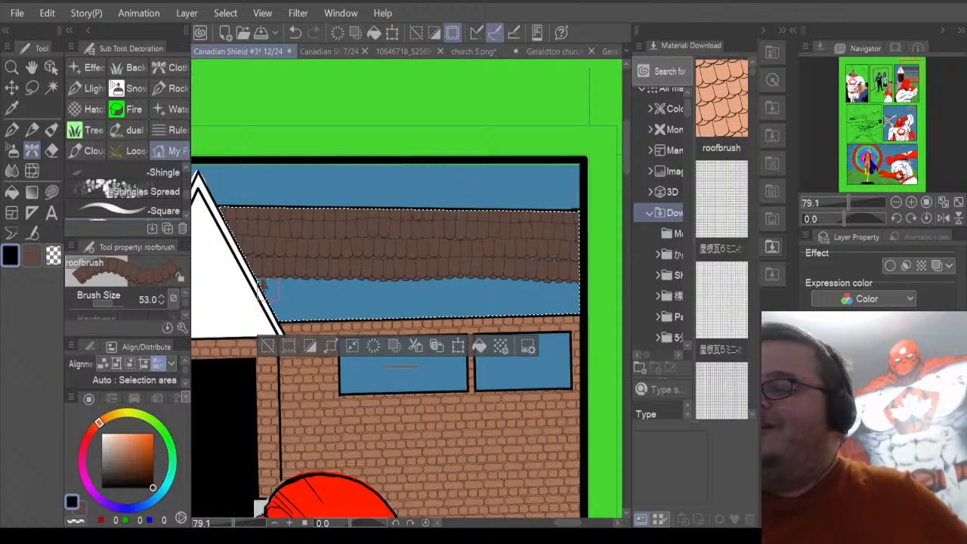
pyautogui.moveTo(266, 287); pyautogui.dragTo(582, 290)
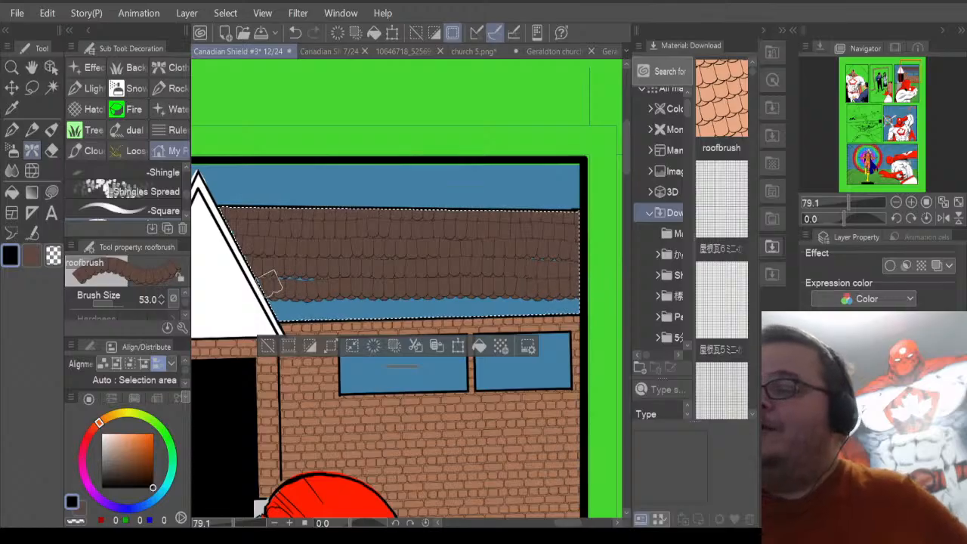
pyautogui.moveTo(271, 282)
pyautogui.mouseDown()
pyautogui.moveTo(395, 287)
pyautogui.moveTo(404, 307)
pyautogui.mouseUp()
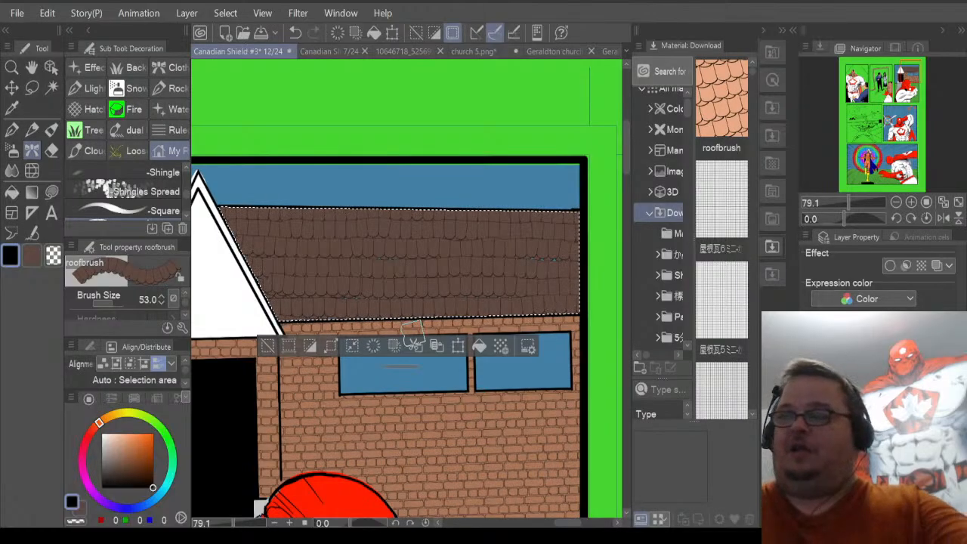
# Switch to the Lasso selection tool and deselect the roof area.
pyautogui.scroll(-3, 375, 239)
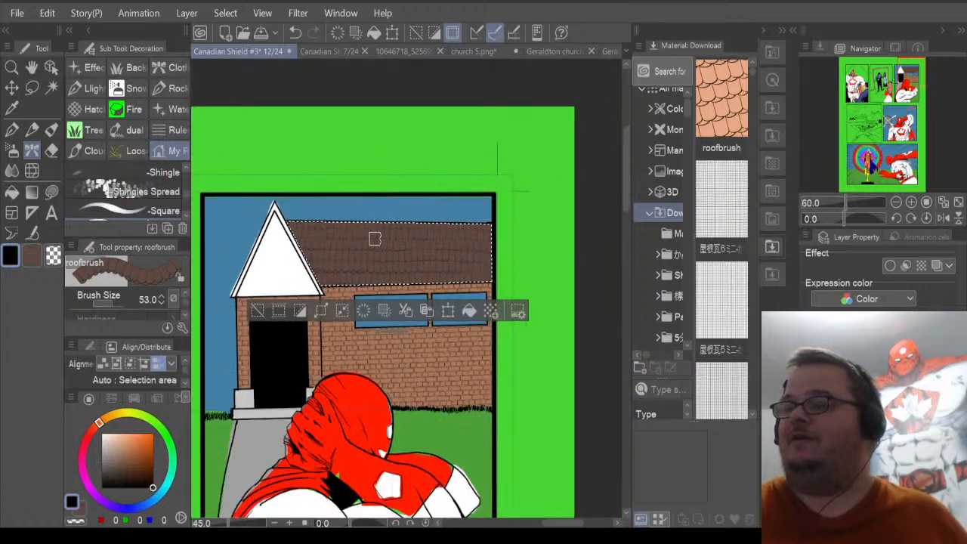
pyautogui.click(34, 86)
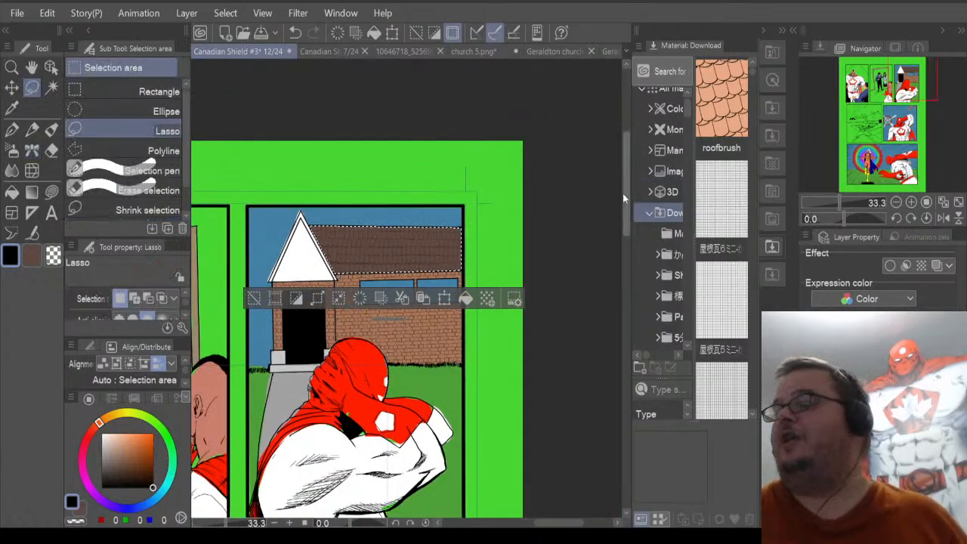
pyautogui.click(598, 210)
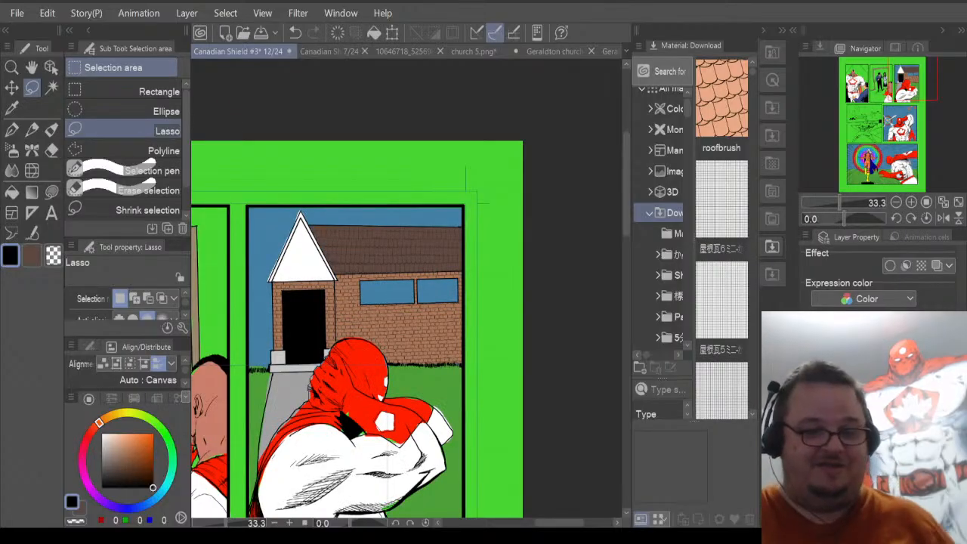
# Undo the deselection and all of the shingle rows painted on the roof.
pyautogui.hotkey('ctrl', 'z')
pyautogui.hotkey('ctrl', 'z')
pyautogui.hotkey('ctrl', 'z')
pyautogui.hotkey('ctrl', 'z')
pyautogui.hotkey('ctrl', 'z')
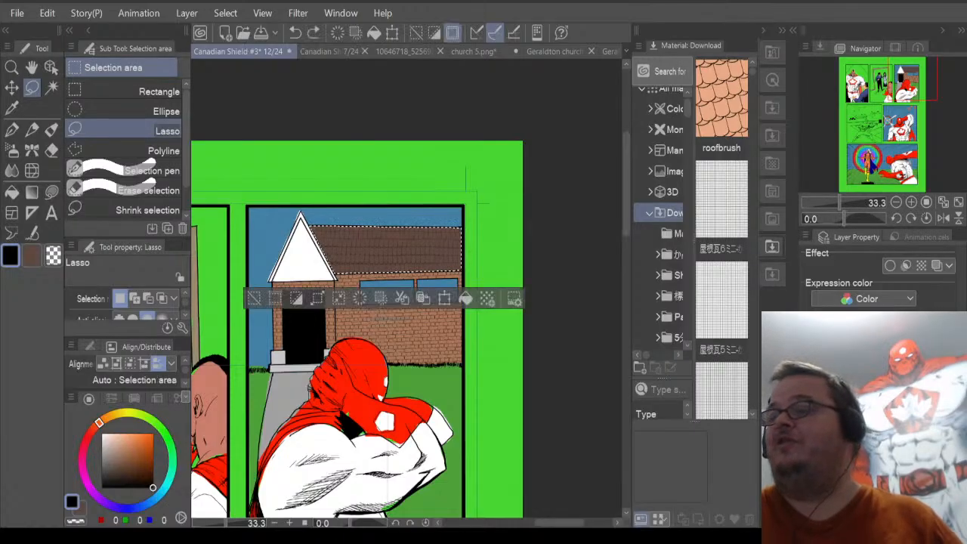
pyautogui.hotkey('ctrl', 'z')
pyautogui.hotkey('ctrl', 'z')
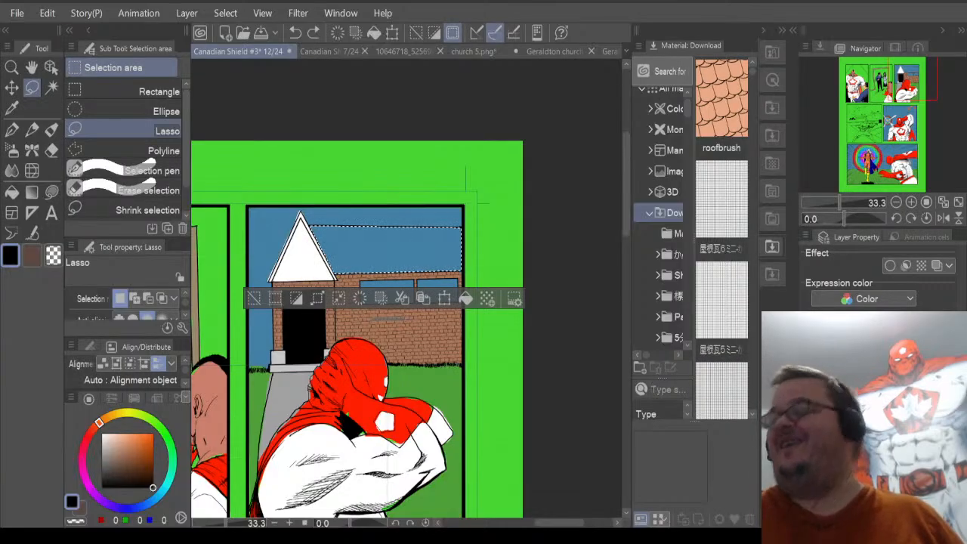
pyautogui.scroll(3, 346, 254)
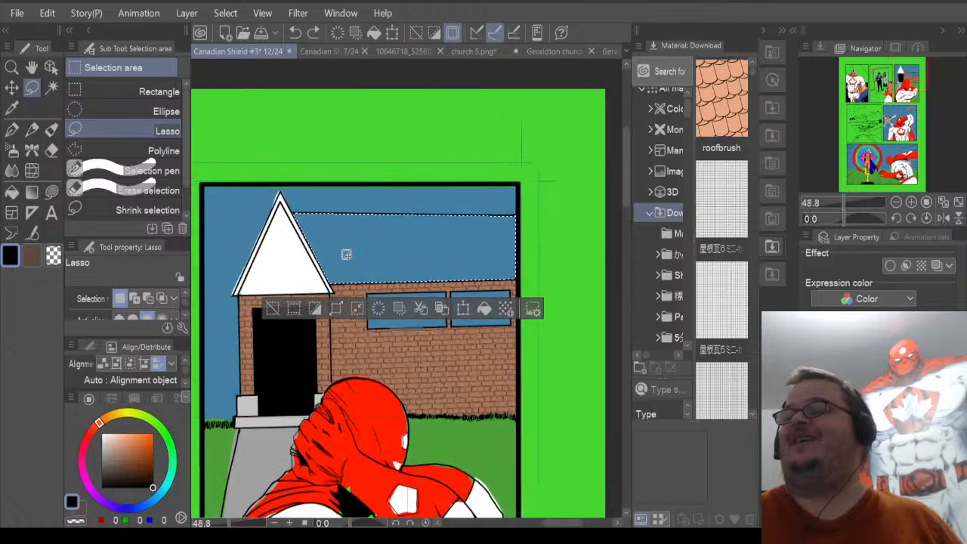
pyautogui.scroll(3, 346, 255)
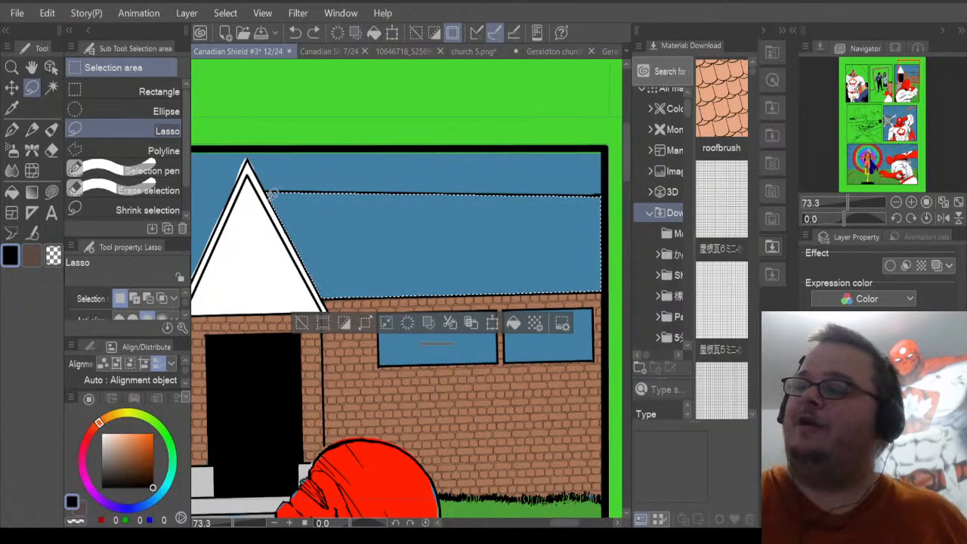
pyautogui.moveTo(319, 194); pyautogui.dragTo(325, 194)
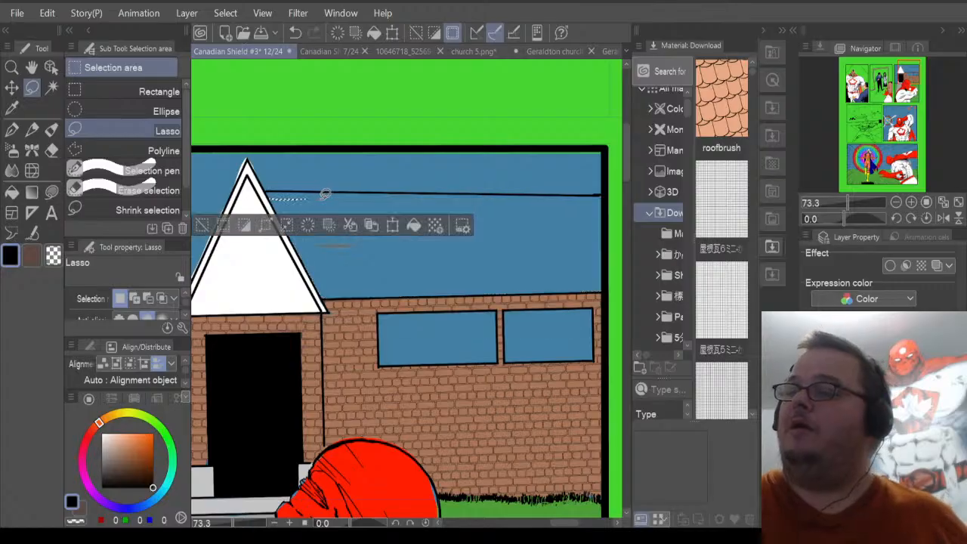
pyautogui.hotkey('ctrl', 'z')
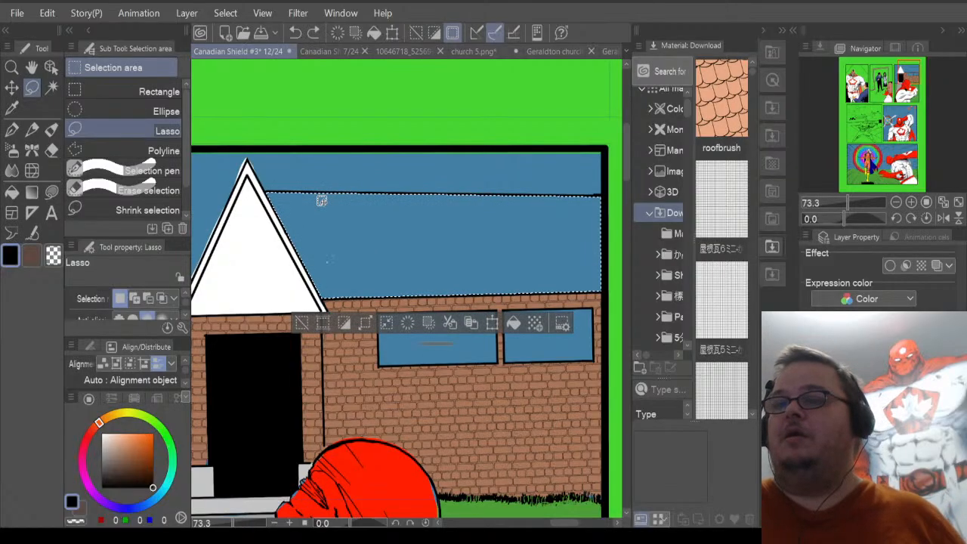
# Repaint the first row of shingles along the roof's top edge using the roofbrush at size 53.0.
pyautogui.press('b')
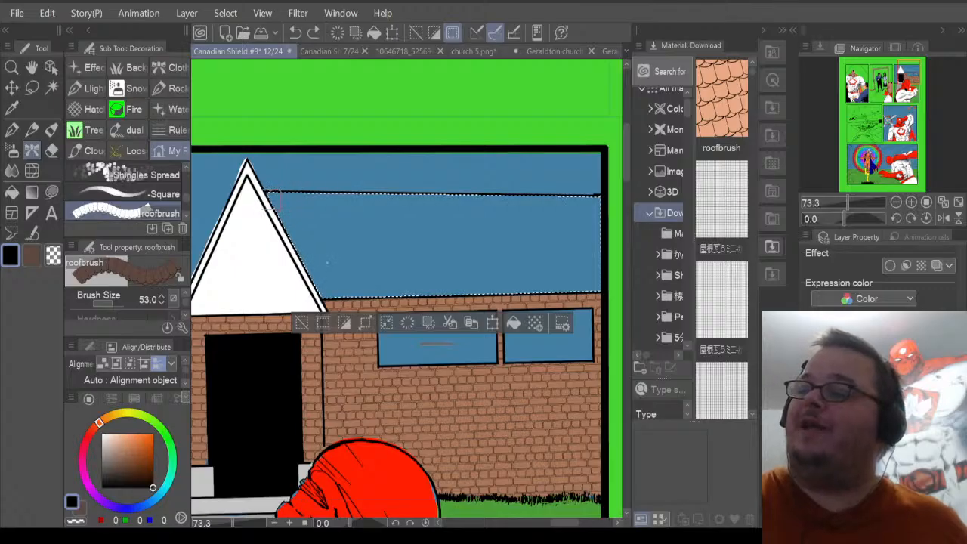
pyautogui.moveTo(297, 201); pyautogui.dragTo(313, 200)
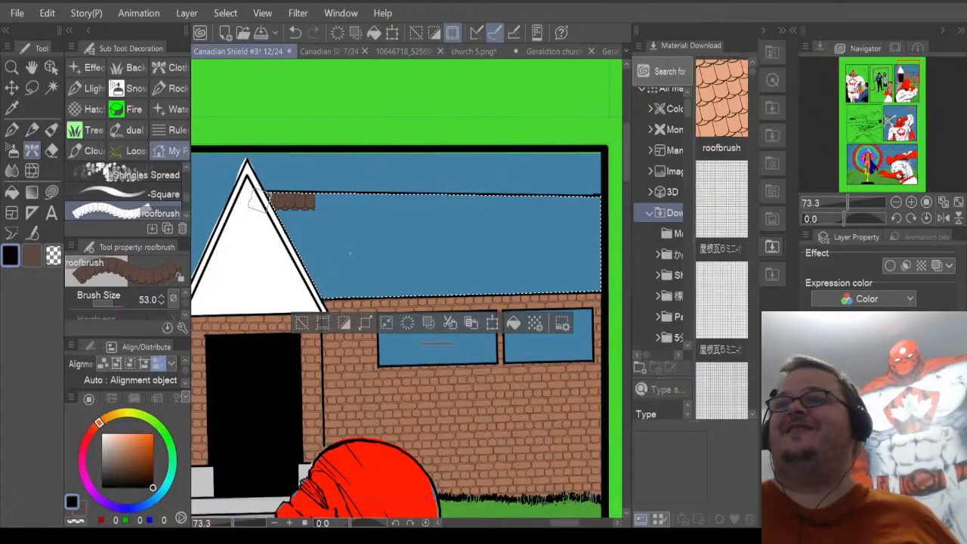
pyautogui.hotkey('ctrl', 'z')
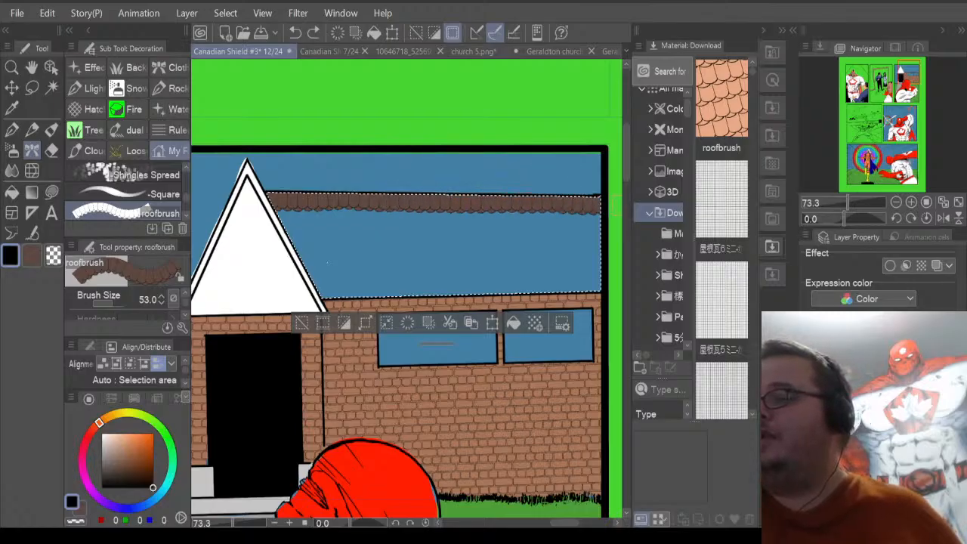
pyautogui.moveTo(616, 205); pyautogui.dragTo(620, 204)
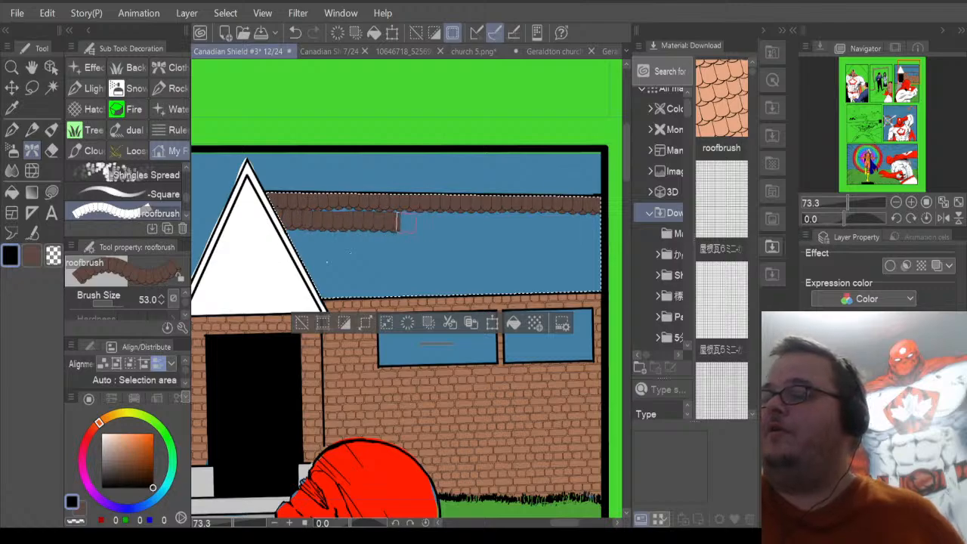
# Paint closely stacked shingle rows below the first one until they cover the selected roof down to the brick wall.
pyautogui.hotkey('ctrl', 'z')
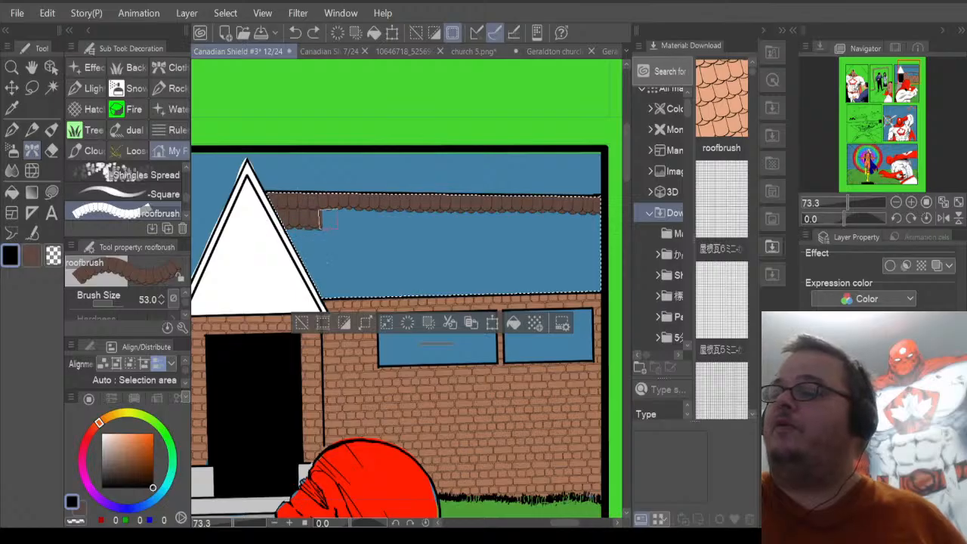
pyautogui.moveTo(368, 220); pyautogui.dragTo(605, 221)
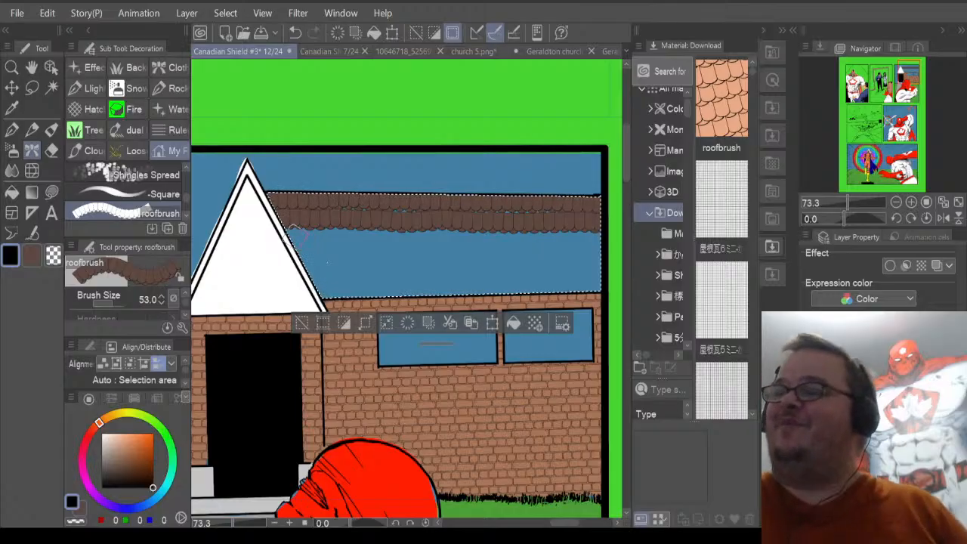
pyautogui.moveTo(283, 238); pyautogui.dragTo(605, 242)
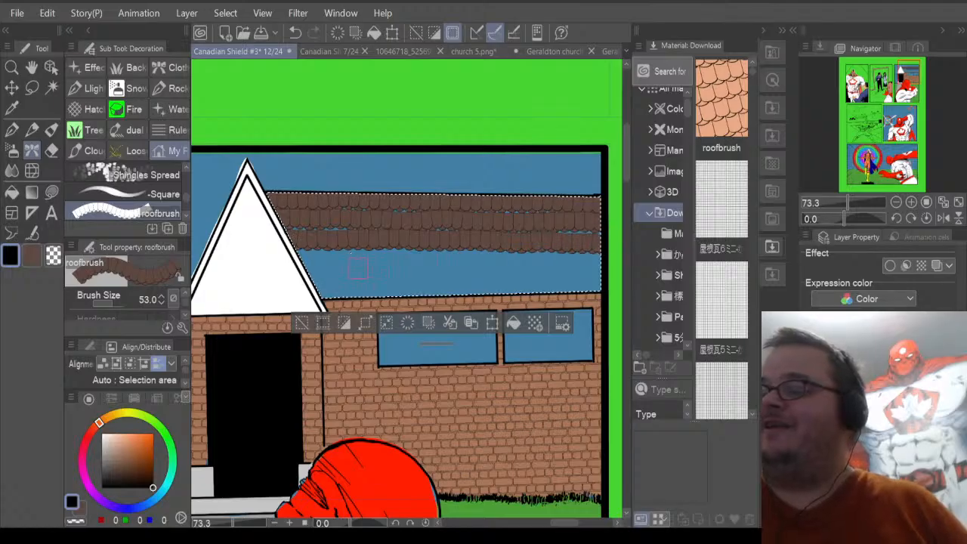
pyautogui.moveTo(304, 260); pyautogui.dragTo(455, 261)
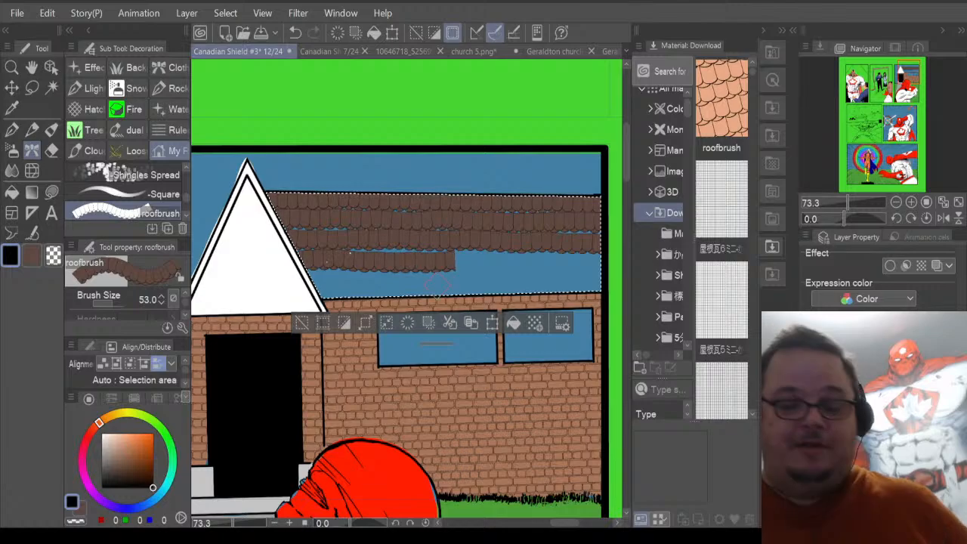
pyautogui.hotkey('ctrl', 'z')
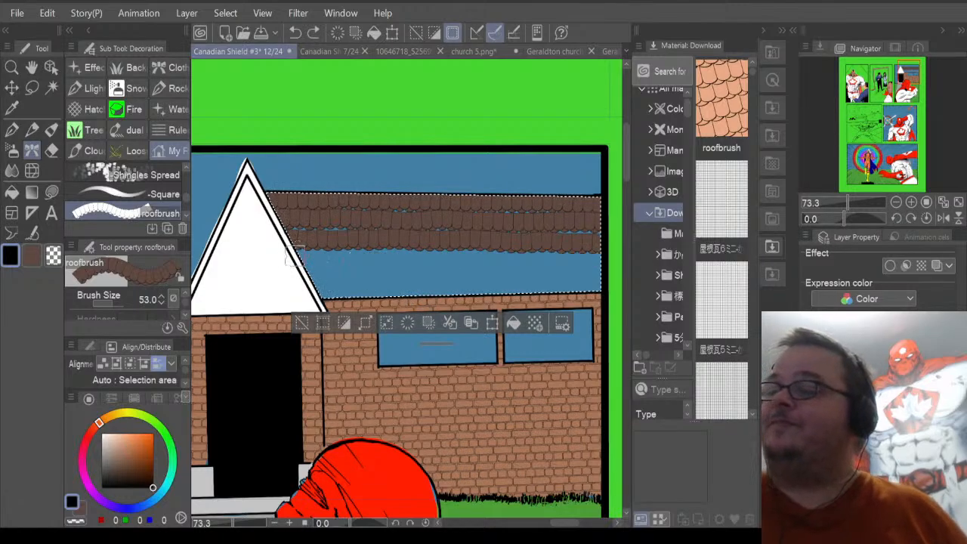
pyautogui.moveTo(321, 259); pyautogui.dragTo(607, 255)
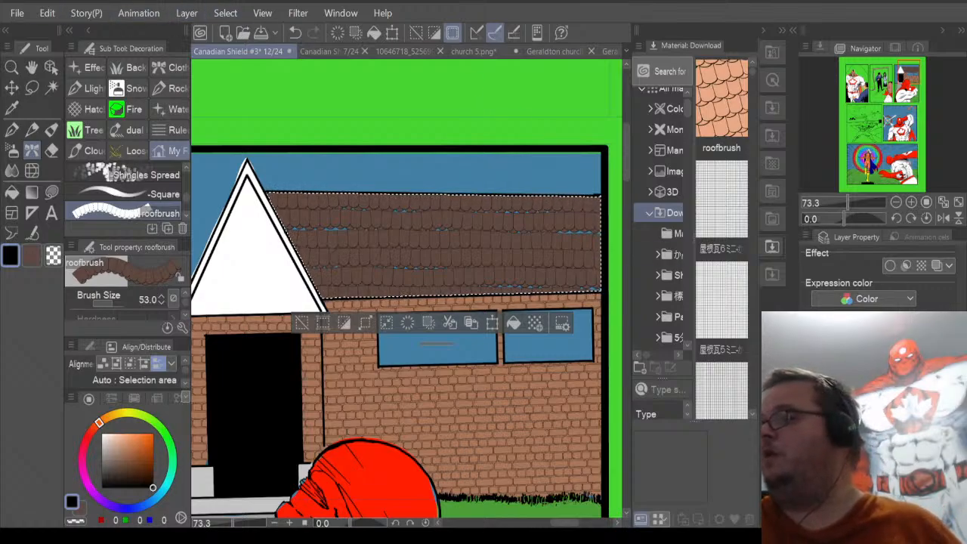
# Fill the blue gaps between the shingles beside the white gable with the brown sub color using Lasso fill.
pyautogui.click(877, 423)
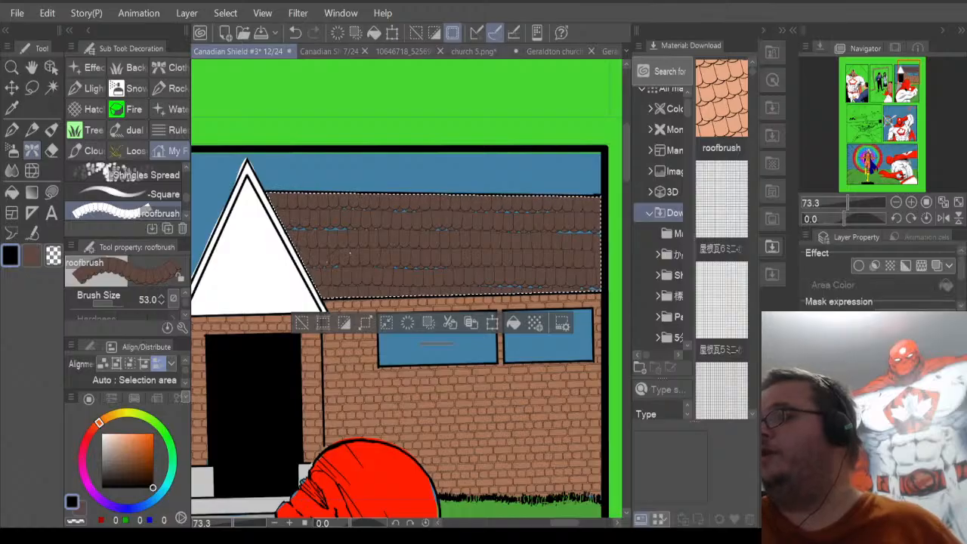
pyautogui.click(876, 423)
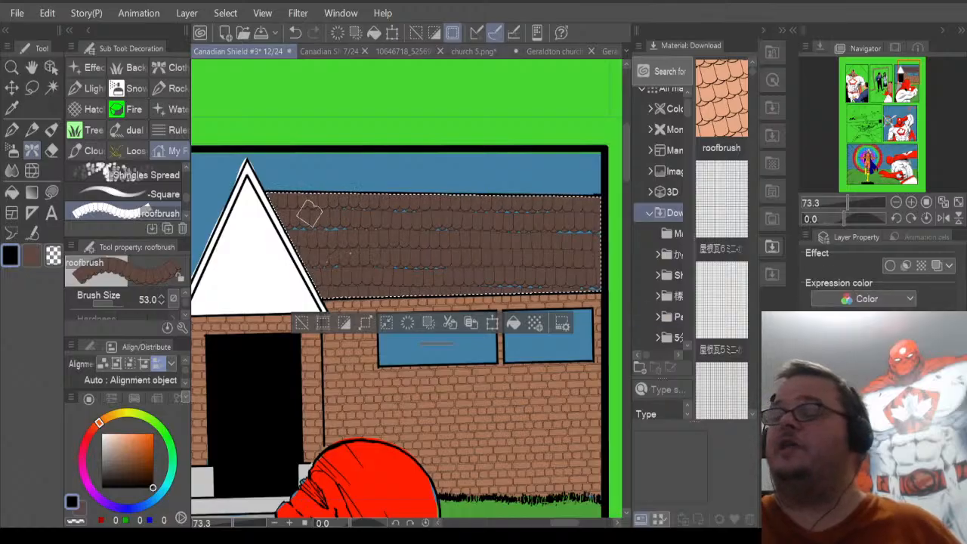
pyautogui.scroll(6, 310, 214)
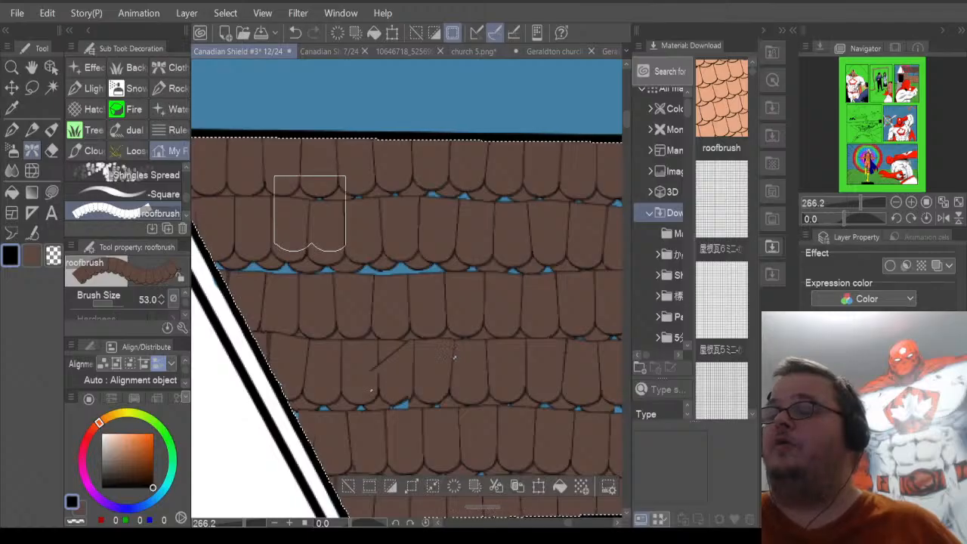
pyautogui.click(32, 255)
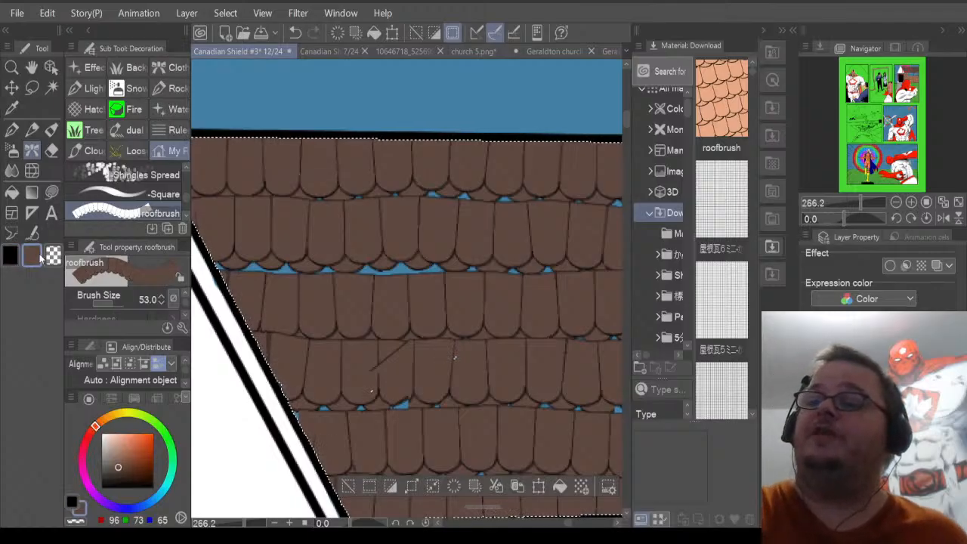
pyautogui.click(51, 192)
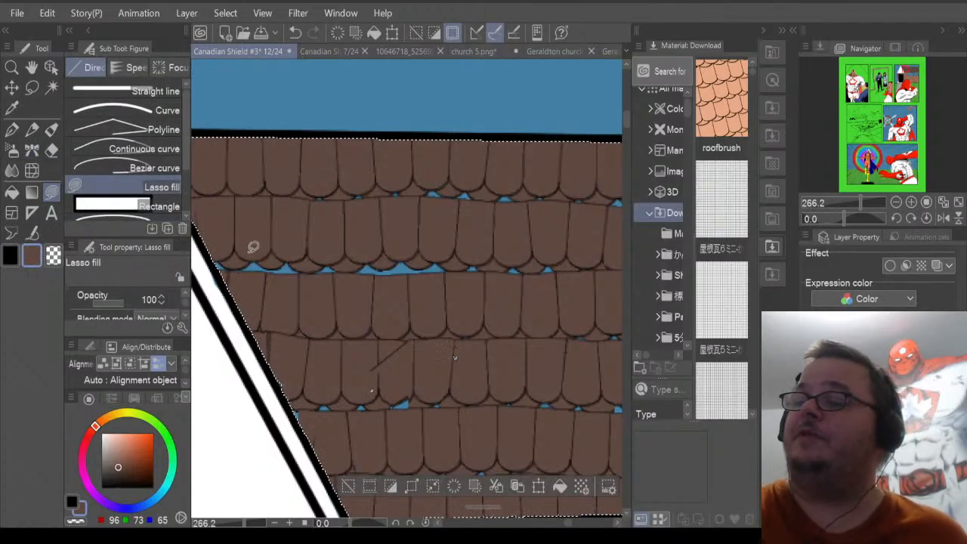
pyautogui.moveTo(243, 249)
pyautogui.mouseDown()
pyautogui.moveTo(217, 261)
pyautogui.moveTo(297, 296)
pyautogui.moveTo(468, 288)
pyautogui.moveTo(594, 260)
pyautogui.moveTo(239, 250)
pyautogui.mouseUp()
pyautogui.moveTo(537, 183)
pyautogui.mouseDown()
pyautogui.moveTo(384, 190)
pyautogui.moveTo(529, 204)
pyautogui.mouseUp()
pyautogui.moveTo(444, 389)
pyautogui.mouseDown()
pyautogui.moveTo(379, 380)
pyautogui.moveTo(391, 439)
pyautogui.moveTo(454, 408)
pyautogui.mouseUp()
pyautogui.moveTo(615, 395)
pyautogui.mouseDown()
pyautogui.moveTo(544, 428)
pyautogui.moveTo(621, 410)
pyautogui.mouseUp()
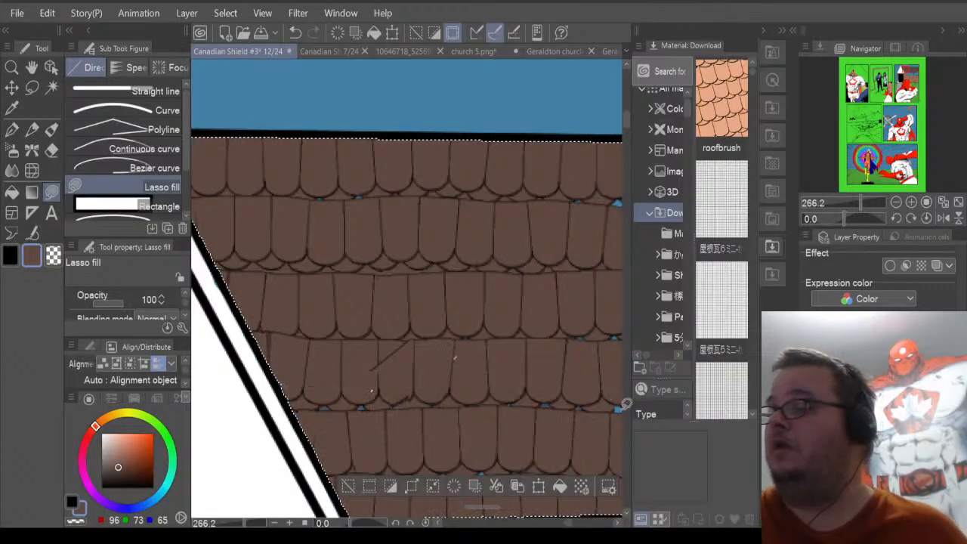
# Fill the blue gaps between the shingle rows above the first window with brown.
pyautogui.click(626, 195)
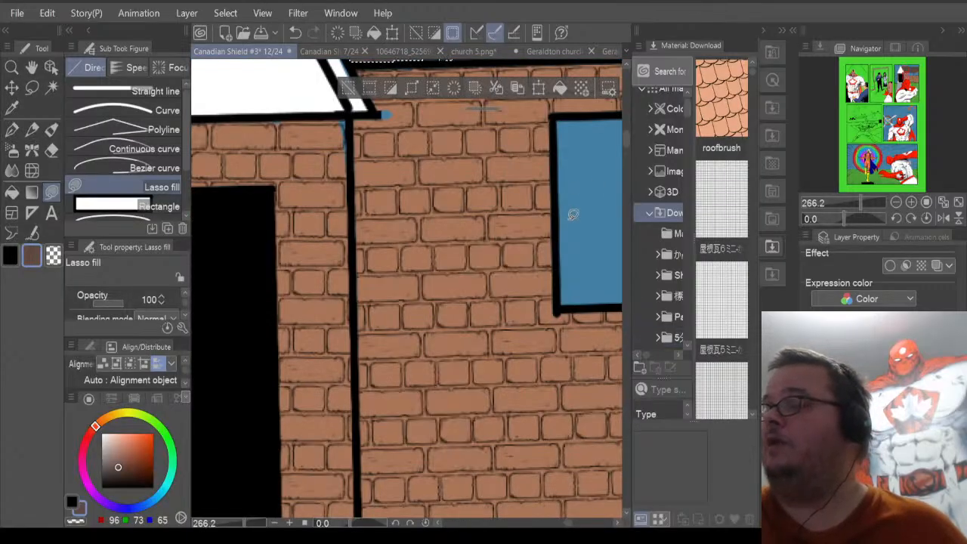
pyautogui.moveTo(625, 142); pyautogui.dragTo(626, 130)
pyautogui.moveTo(498, 331)
pyautogui.mouseDown()
pyautogui.moveTo(408, 350)
pyautogui.moveTo(506, 350)
pyautogui.mouseUp()
pyautogui.moveTo(446, 329)
pyautogui.mouseDown()
pyautogui.moveTo(378, 341)
pyautogui.moveTo(452, 352)
pyautogui.mouseUp()
pyautogui.moveTo(569, 523); pyautogui.dragTo(575, 523)
pyautogui.moveTo(504, 230)
pyautogui.mouseDown()
pyautogui.moveTo(412, 216)
pyautogui.moveTo(456, 328)
pyautogui.moveTo(487, 218)
pyautogui.mouseUp()
pyautogui.moveTo(579, 113)
pyautogui.mouseDown()
pyautogui.moveTo(425, 110)
pyautogui.moveTo(477, 166)
pyautogui.mouseUp()
pyautogui.moveTo(396, 171)
pyautogui.mouseDown()
pyautogui.moveTo(283, 158)
pyautogui.moveTo(324, 248)
pyautogui.mouseUp()
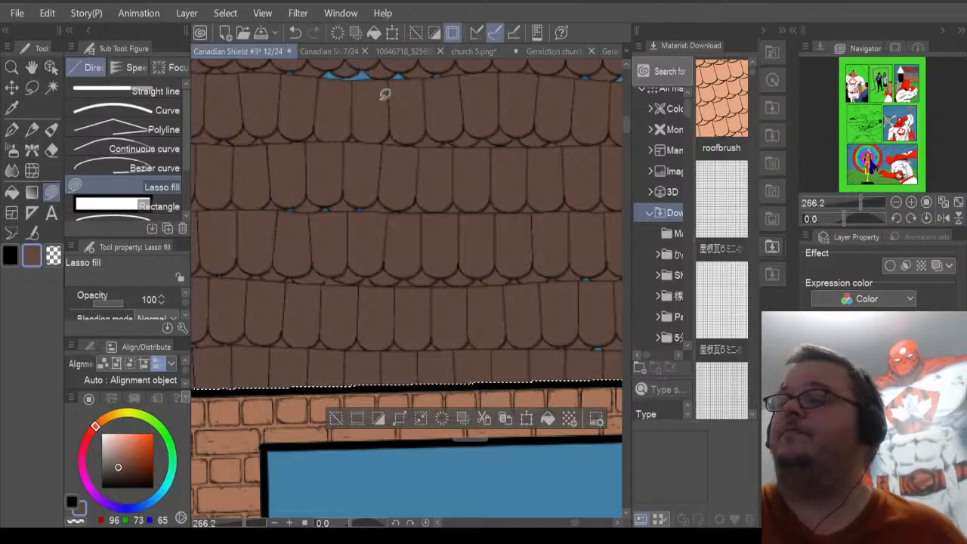
pyautogui.moveTo(382, 101)
pyautogui.mouseDown()
pyautogui.moveTo(462, 75)
pyautogui.moveTo(337, 56)
pyautogui.moveTo(379, 100)
pyautogui.mouseUp()
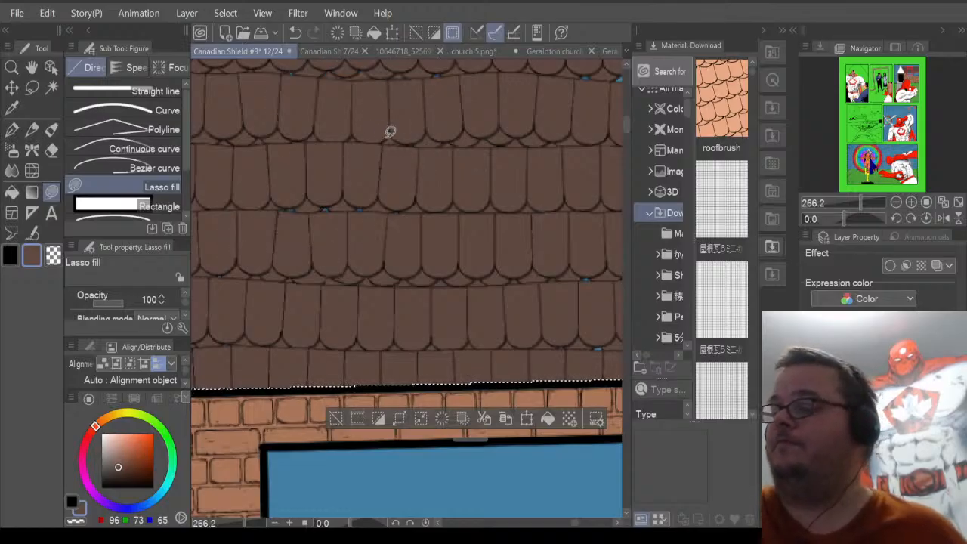
# Fill the gaps above the roof's bottom shingle row with brown, around the space between the two windows.
pyautogui.moveTo(578, 525); pyautogui.dragTo(585, 526)
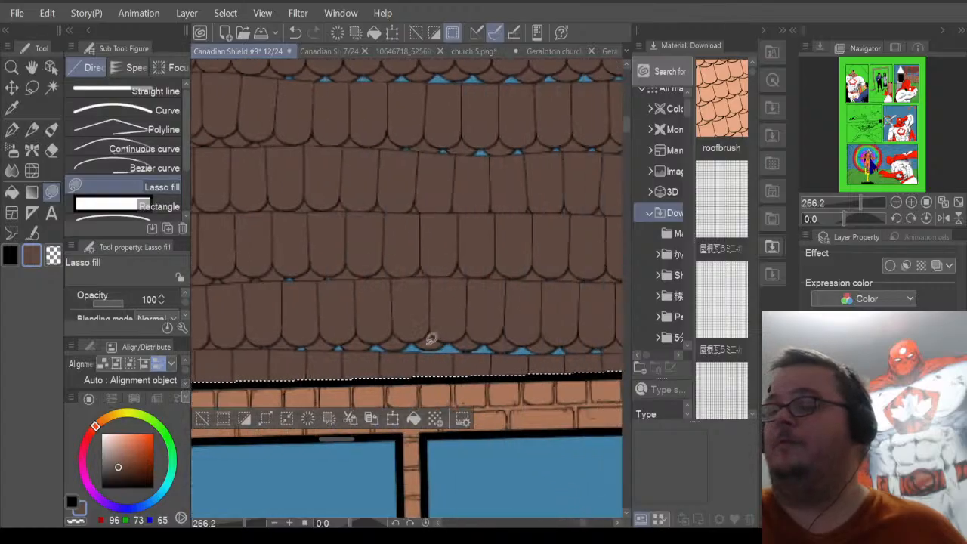
pyautogui.moveTo(410, 322)
pyautogui.mouseDown()
pyautogui.moveTo(280, 319)
pyautogui.moveTo(287, 368)
pyautogui.moveTo(413, 368)
pyautogui.mouseUp()
pyautogui.moveTo(586, 372)
pyautogui.mouseDown()
pyautogui.moveTo(620, 370)
pyautogui.moveTo(606, 325)
pyautogui.mouseUp()
pyautogui.moveTo(578, 133)
pyautogui.mouseDown()
pyautogui.moveTo(476, 108)
pyautogui.moveTo(593, 149)
pyautogui.moveTo(587, 123)
pyautogui.mouseUp()
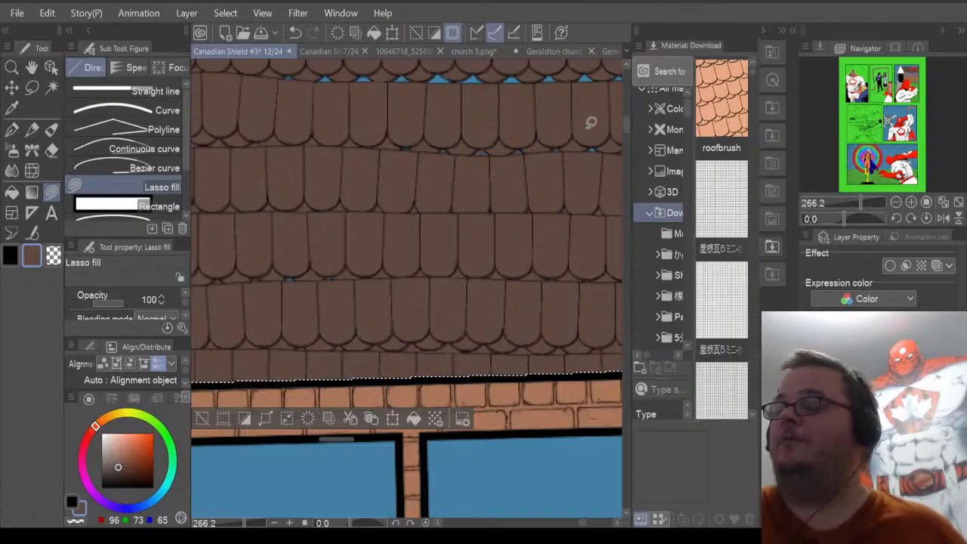
# Fill the blue gaps between the shingle rows at the roof's end beside the panel border with brown.
pyautogui.moveTo(582, 523); pyautogui.dragTo(601, 523)
pyautogui.moveTo(429, 311)
pyautogui.mouseDown()
pyautogui.moveTo(344, 354)
pyautogui.moveTo(532, 367)
pyautogui.moveTo(513, 278)
pyautogui.mouseUp()
pyautogui.moveTo(479, 108)
pyautogui.mouseDown()
pyautogui.moveTo(335, 173)
pyautogui.moveTo(524, 115)
pyautogui.mouseUp()
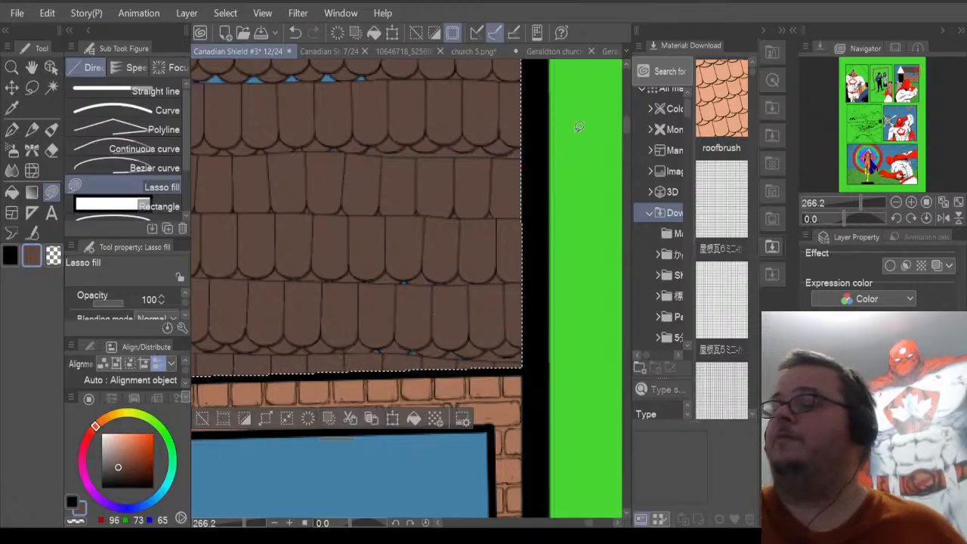
pyautogui.scroll(3, 626, 129)
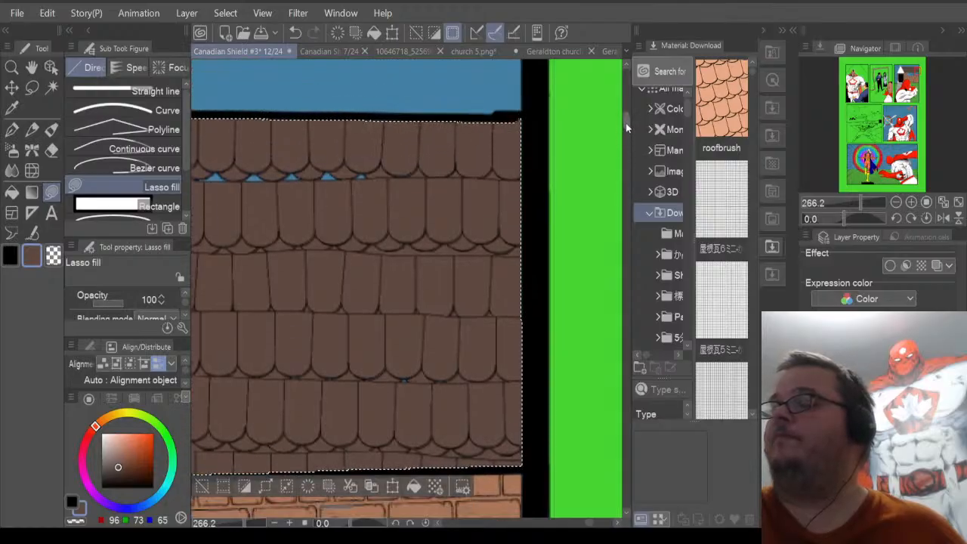
pyautogui.moveTo(392, 174)
pyautogui.mouseDown()
pyautogui.moveTo(341, 157)
pyautogui.moveTo(217, 161)
pyautogui.moveTo(210, 206)
pyautogui.moveTo(381, 192)
pyautogui.mouseUp()
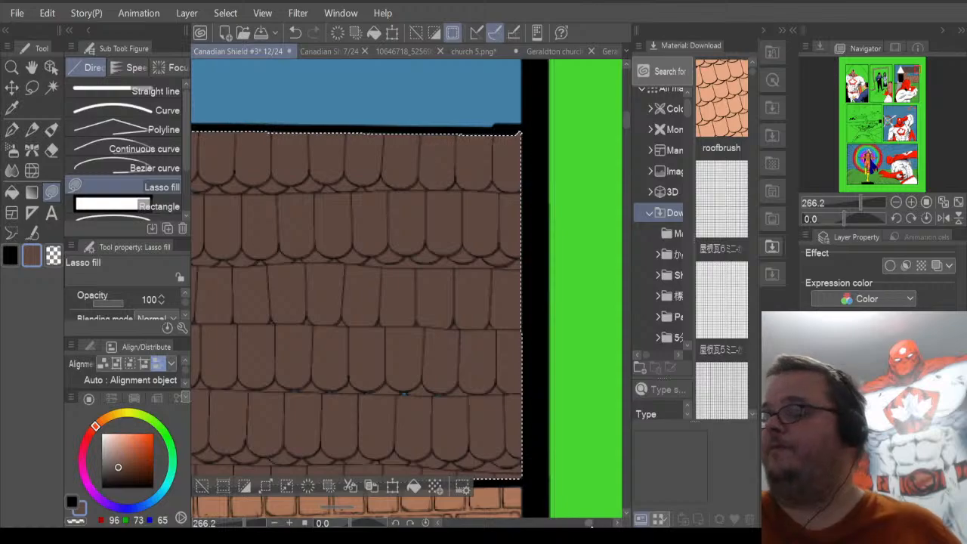
# Fill the gaps below the roof's top shingle row with brown, from the middle of the roof towards the white gable.
pyautogui.moveTo(591, 524); pyautogui.dragTo(581, 524)
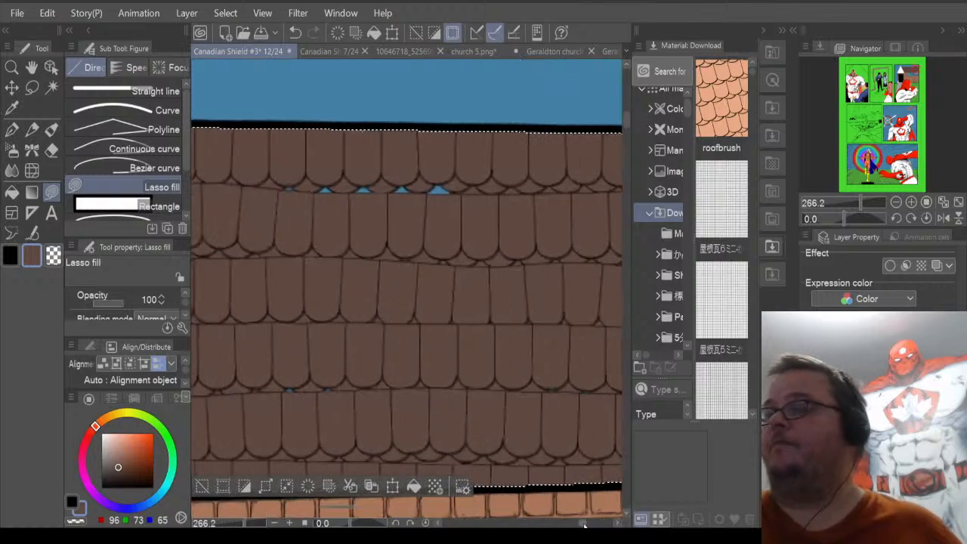
pyautogui.moveTo(495, 185)
pyautogui.mouseDown()
pyautogui.moveTo(470, 171)
pyautogui.moveTo(246, 191)
pyautogui.moveTo(497, 216)
pyautogui.mouseUp()
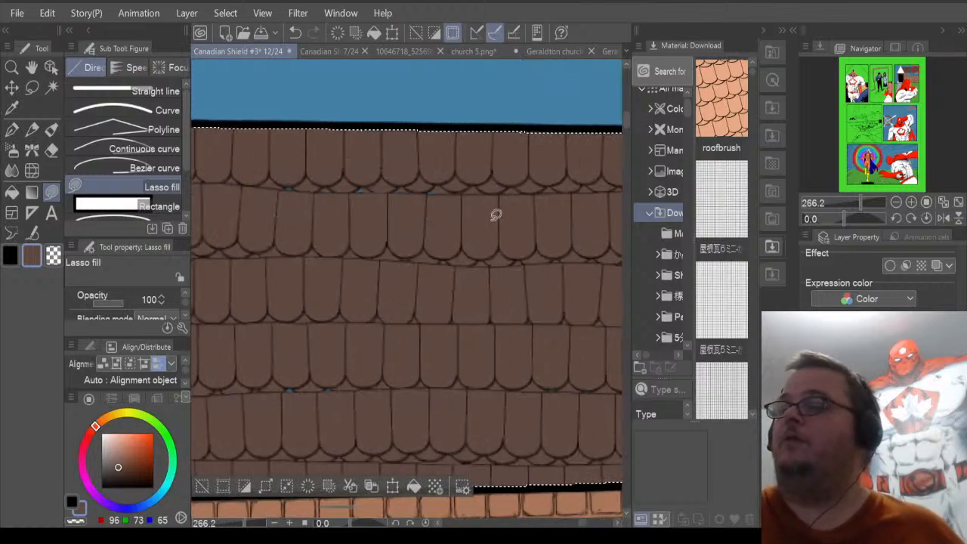
pyautogui.moveTo(587, 524); pyautogui.dragTo(565, 523)
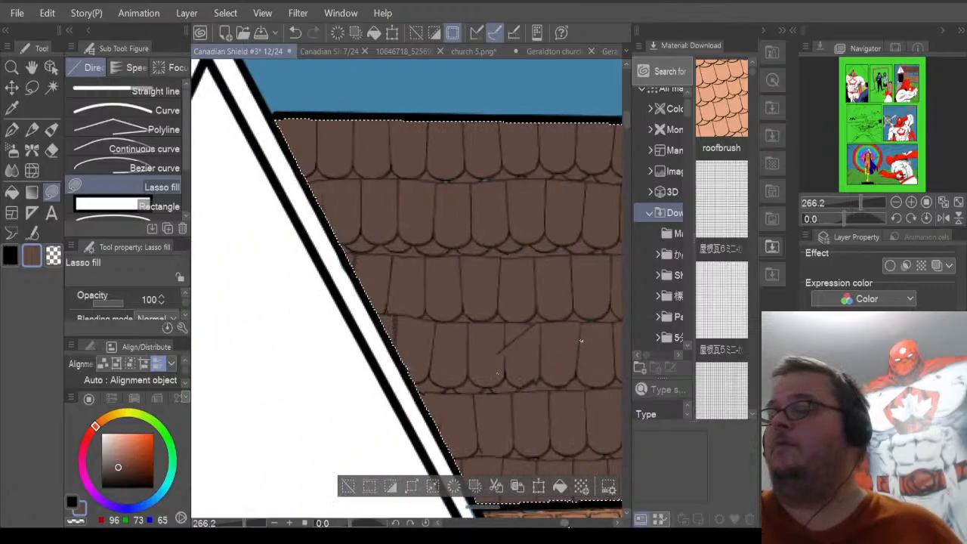
pyautogui.moveTo(592, 320)
pyautogui.mouseDown()
pyautogui.moveTo(543, 360)
pyautogui.moveTo(602, 365)
pyautogui.mouseUp()
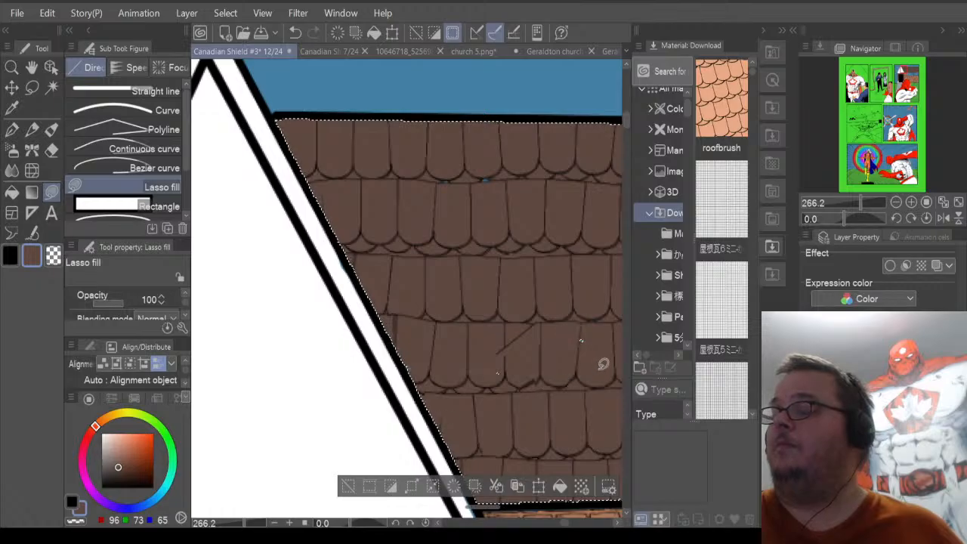
# Clear the roof selection and cover the last blue specks near the white gable with brown using Lasso fill.
pyautogui.click(32, 88)
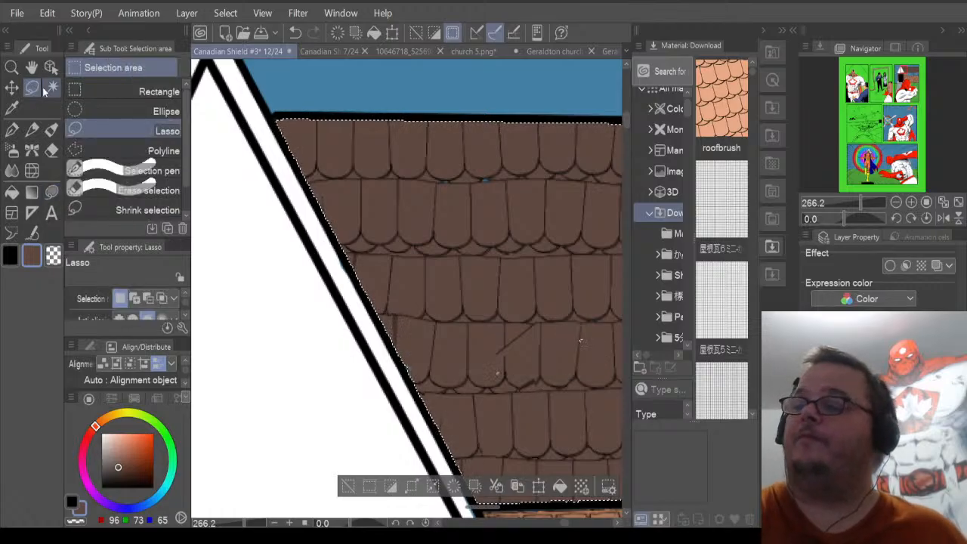
pyautogui.click(380, 83)
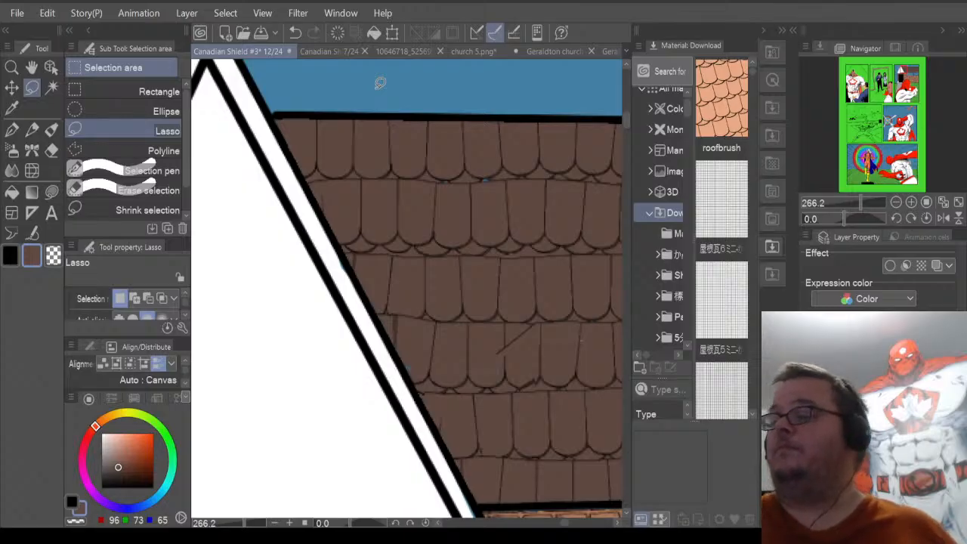
pyautogui.click(52, 192)
pyautogui.moveTo(597, 325)
pyautogui.mouseDown()
pyautogui.moveTo(518, 413)
pyautogui.moveTo(599, 344)
pyautogui.mouseUp()
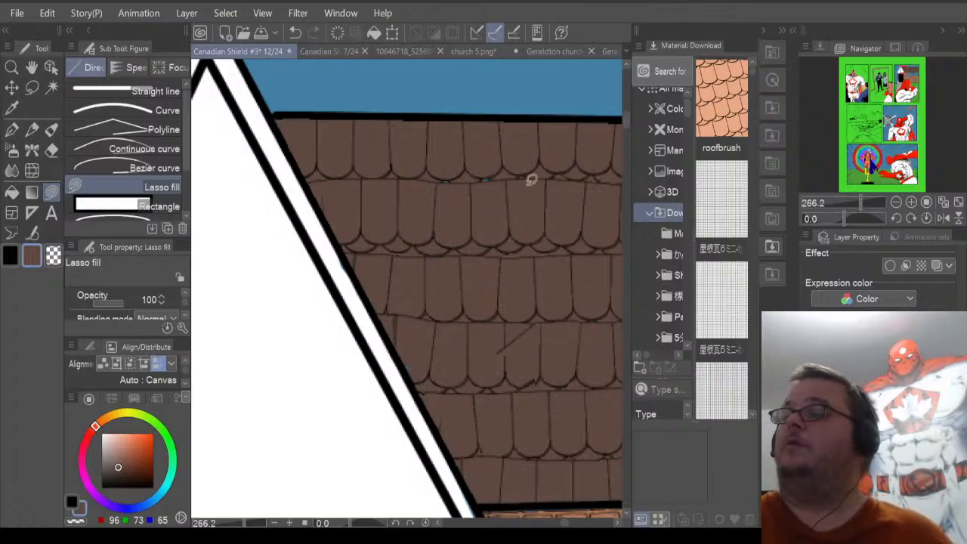
pyautogui.moveTo(532, 162)
pyautogui.mouseDown()
pyautogui.moveTo(430, 159)
pyautogui.moveTo(533, 164)
pyautogui.mouseUp()
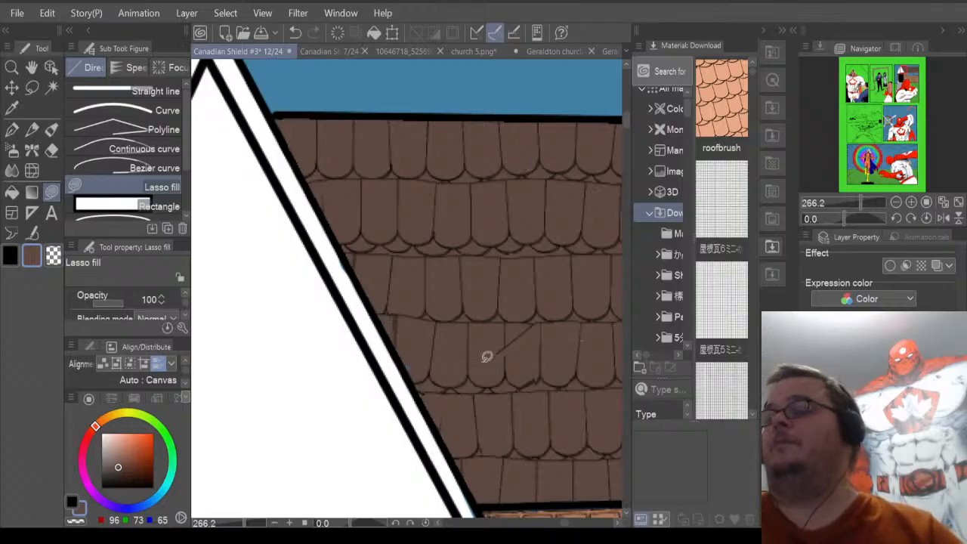
# Select the blue areas of both church windows together with Auto select, referring to the editing layer only.
pyautogui.scroll(-4, 301, 370)
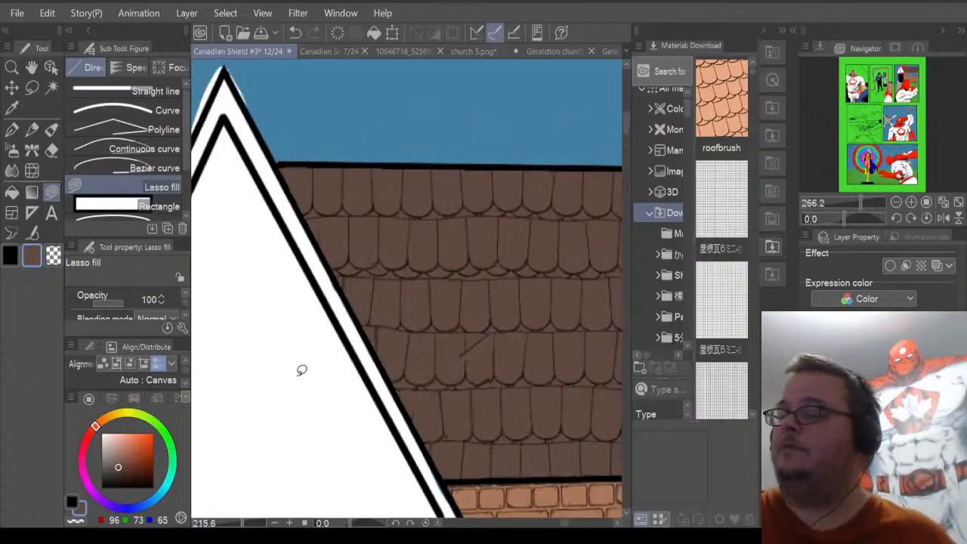
pyautogui.scroll(-3, 301, 369)
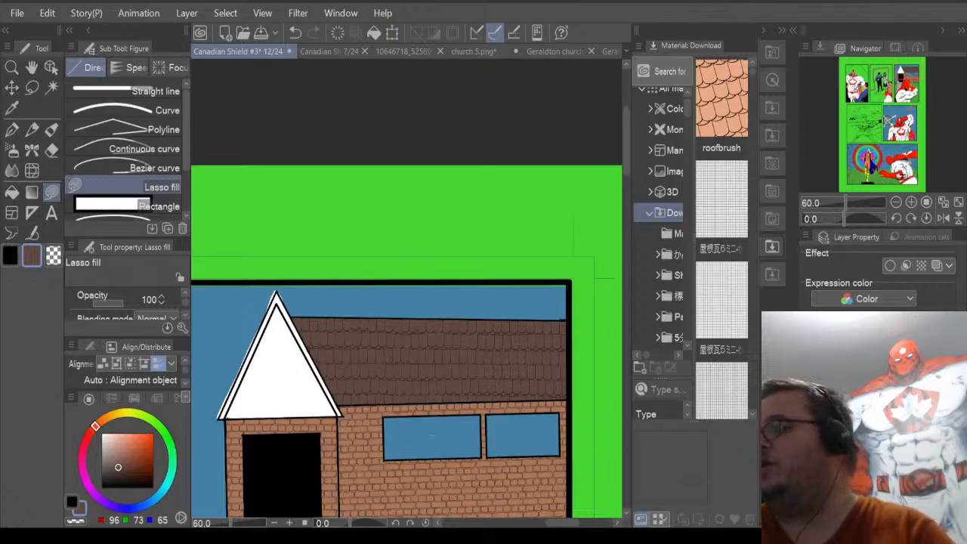
pyautogui.scroll(3, 481, 449)
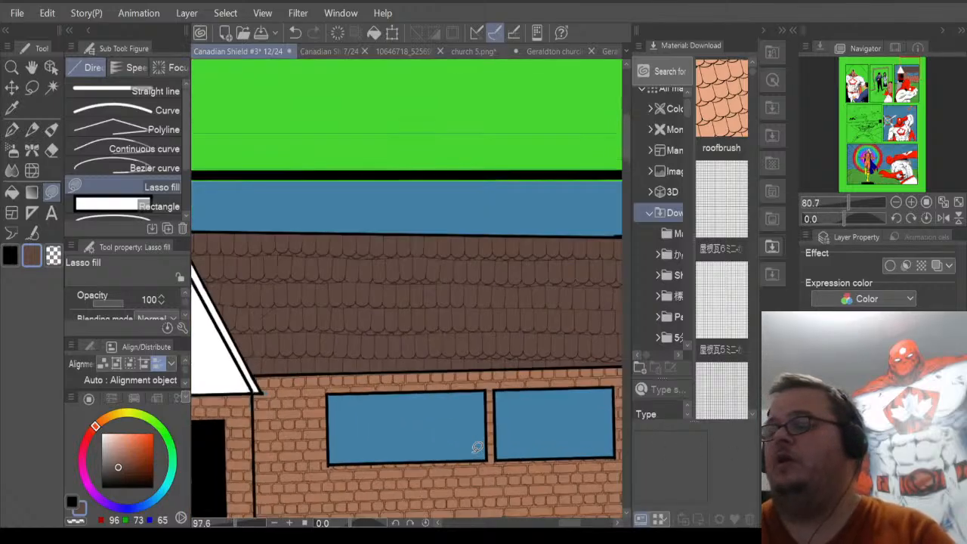
pyautogui.scroll(1, 478, 448)
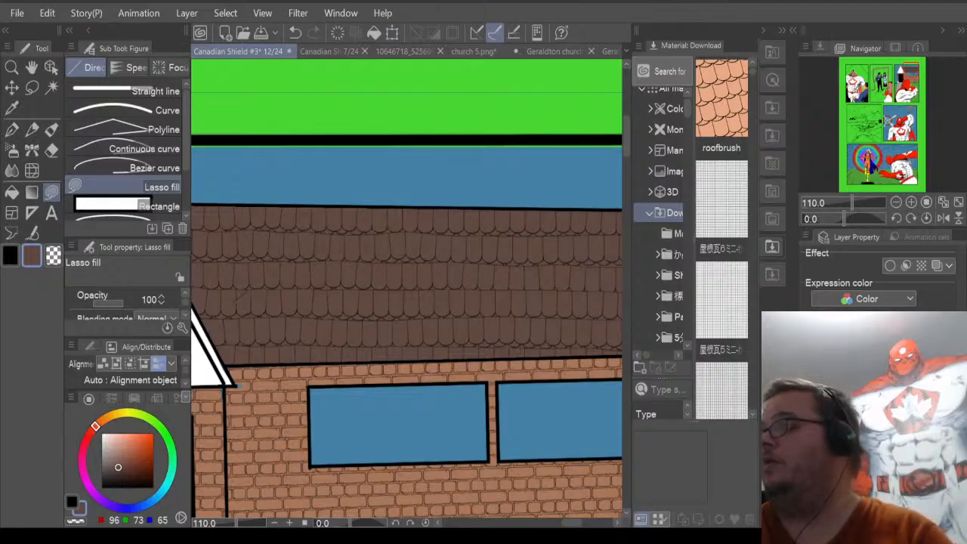
pyautogui.click(854, 439)
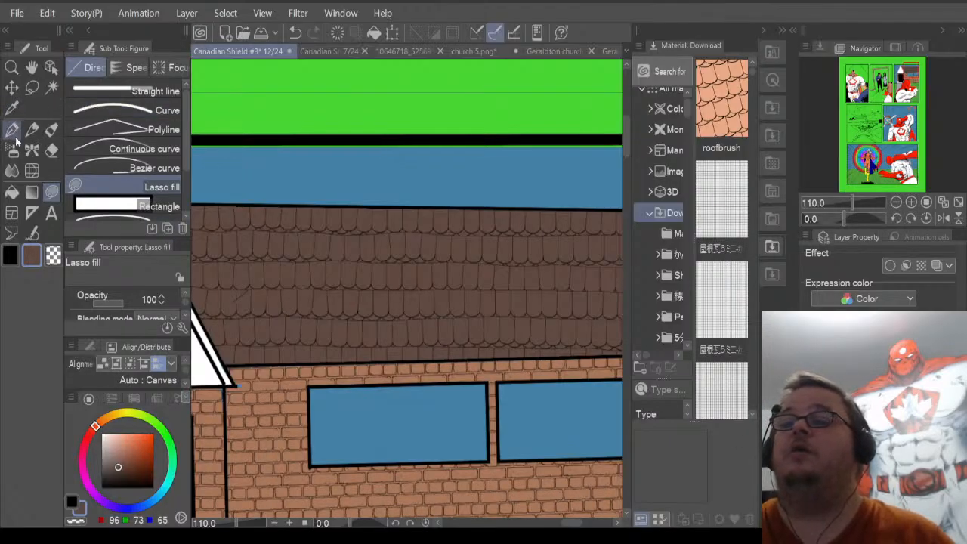
pyautogui.click(51, 88)
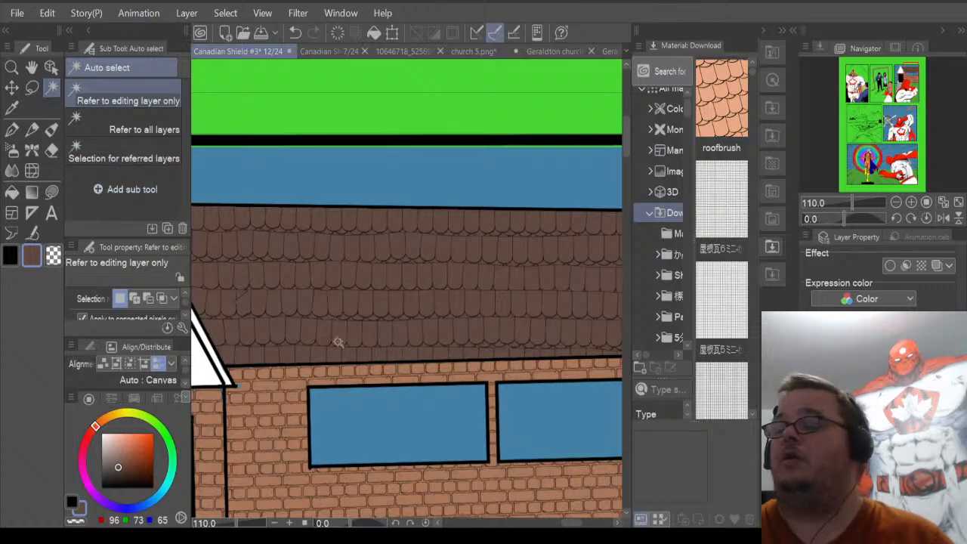
pyautogui.click(385, 417)
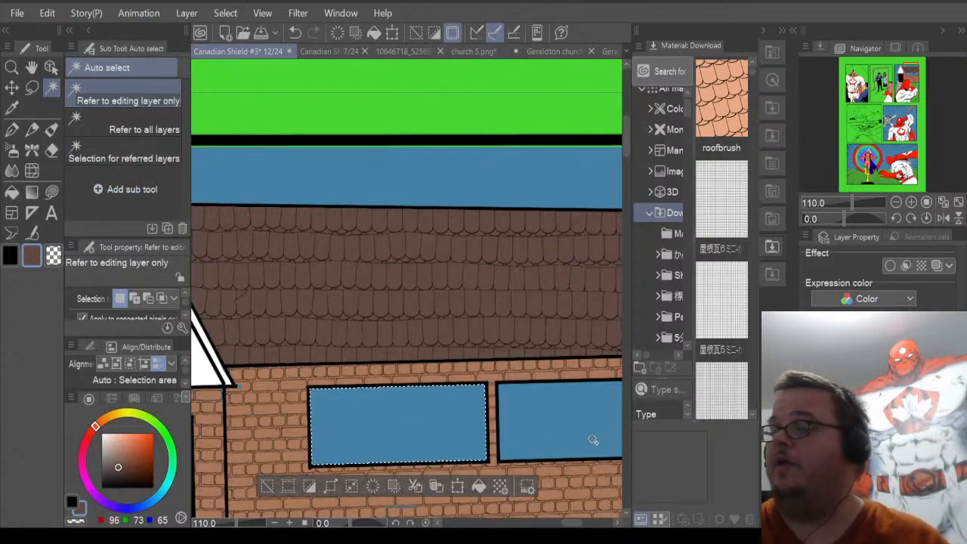
pyautogui.keyDown('shift'); pyautogui.click(593, 440); pyautogui.keyUp('shift')
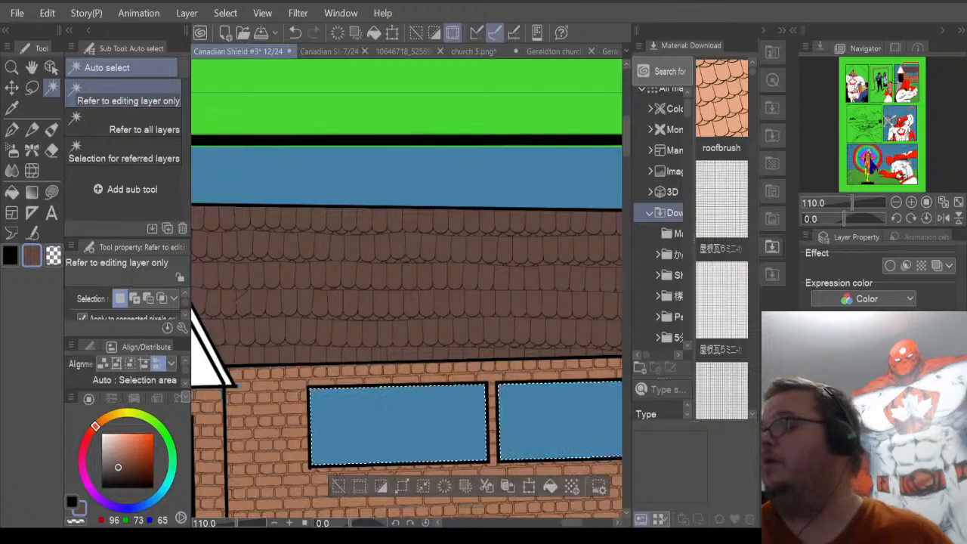
# Try a pale yellow fill, RGB 251, 240, 159, in both selected windows.
pyautogui.click(116, 467)
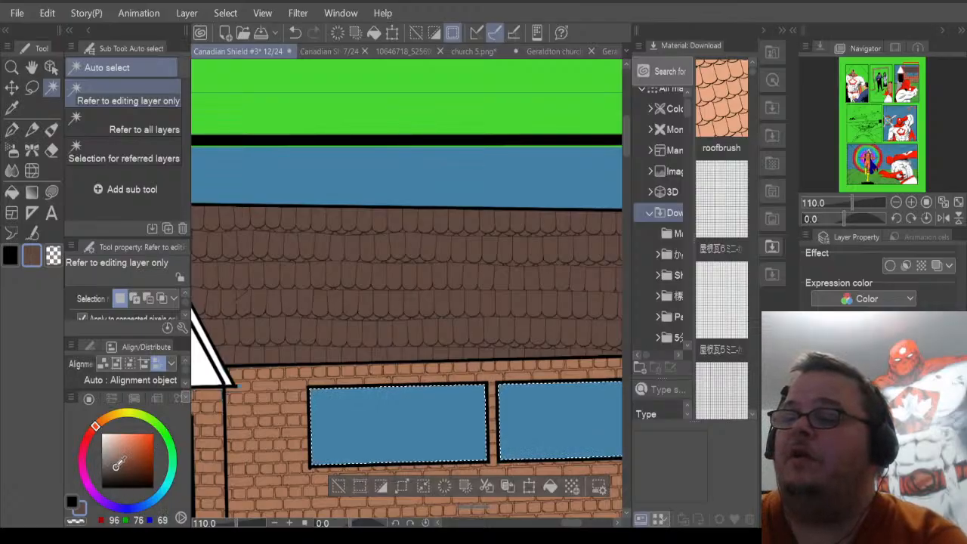
pyautogui.moveTo(116, 466); pyautogui.dragTo(85, 462)
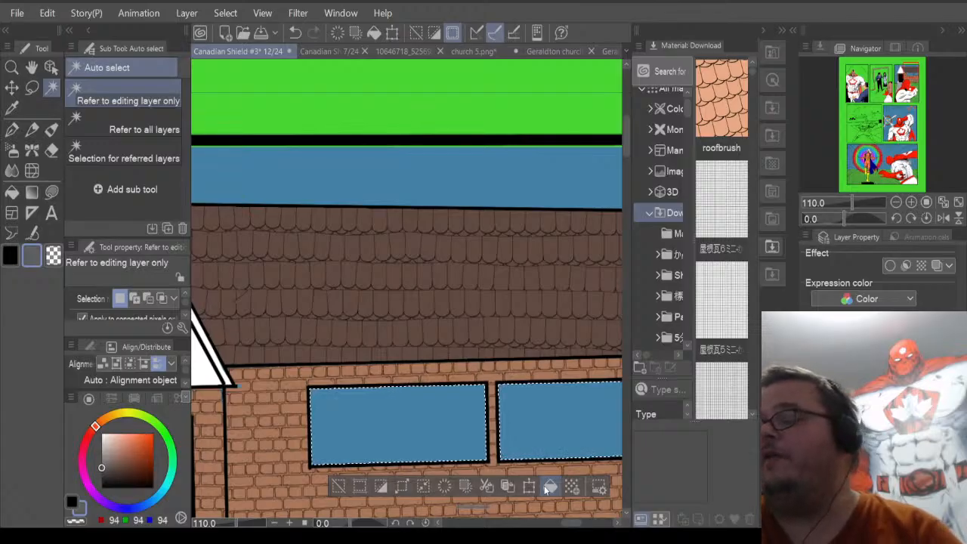
pyautogui.click(121, 414)
pyautogui.click(125, 428)
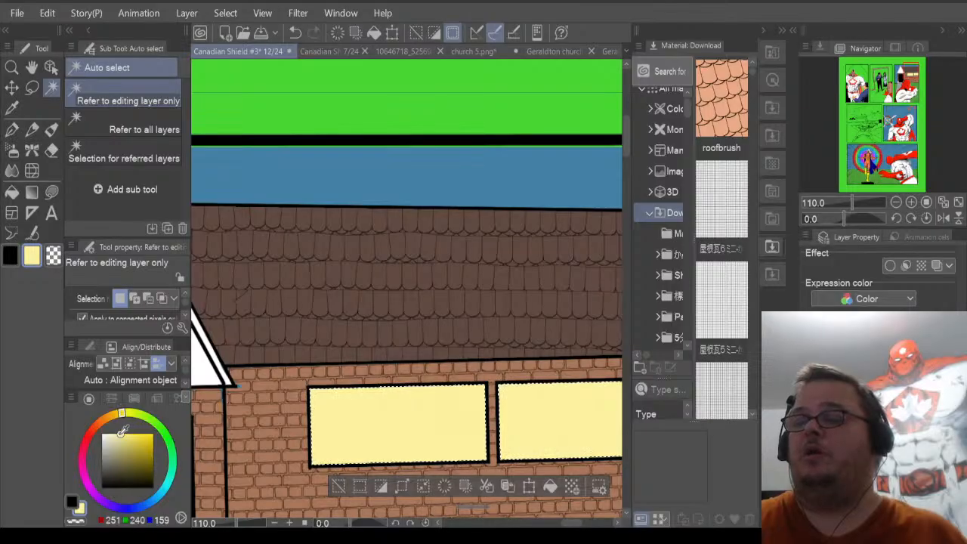
# Try a white fill, RGB 255, 255, 255, in both windows, comparing it through undo and redo.
pyautogui.moveTo(123, 430); pyautogui.dragTo(102, 433)
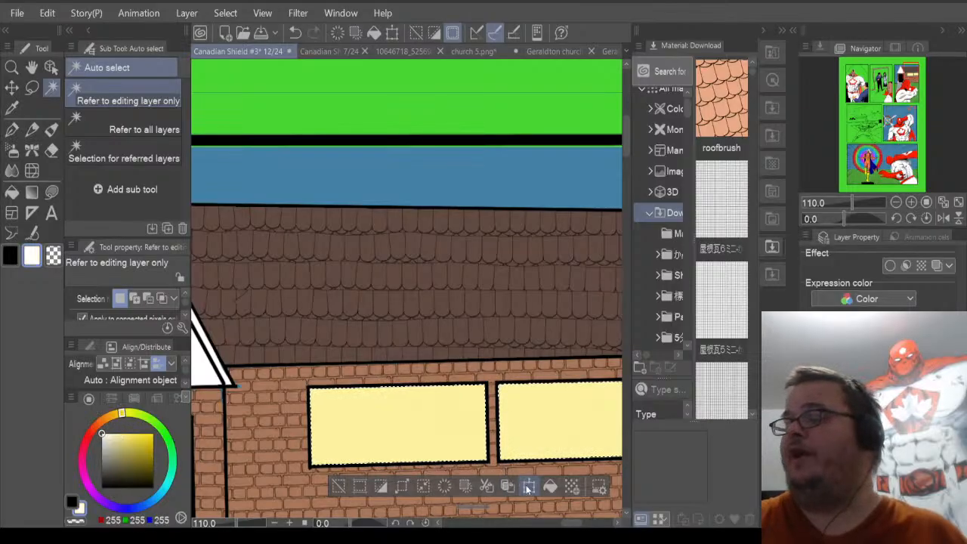
pyautogui.click(551, 487)
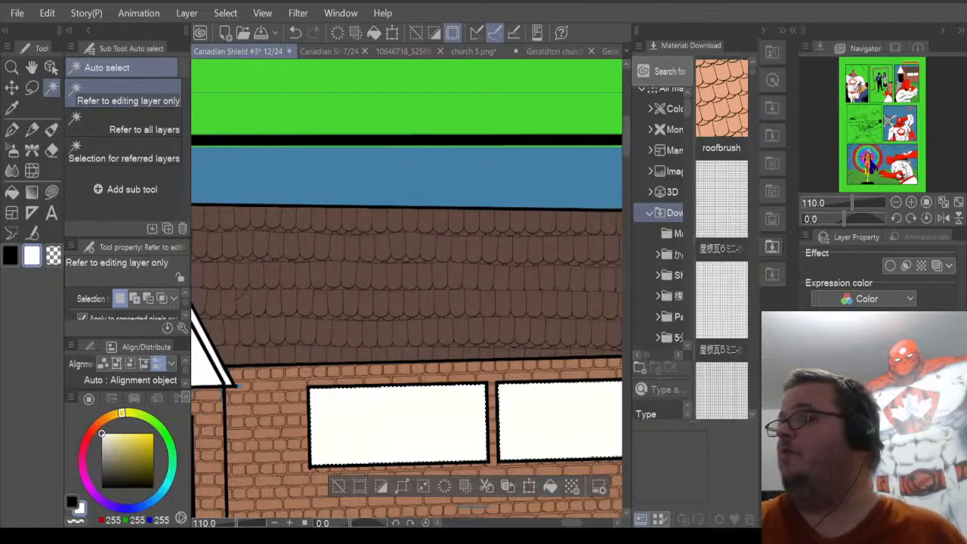
pyautogui.hotkey('ctrl', 'z')
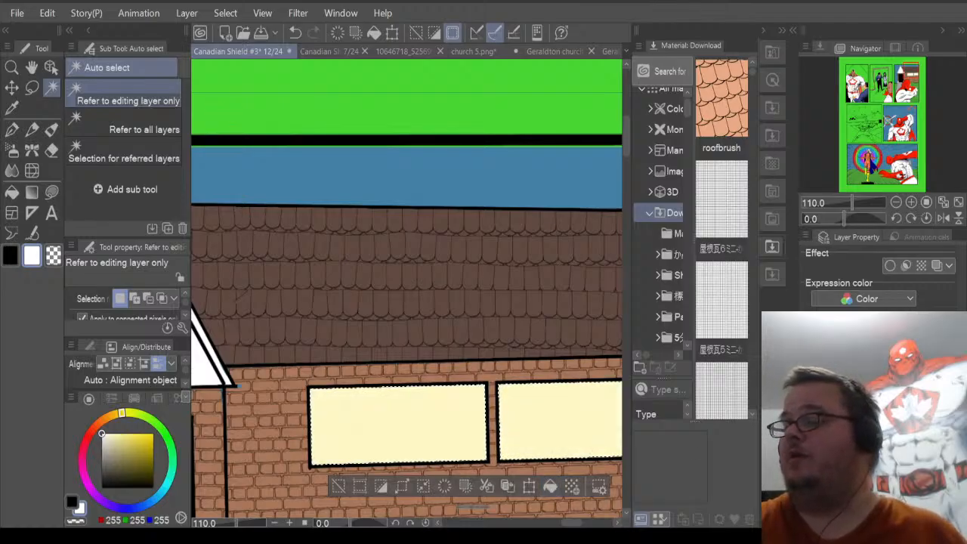
pyautogui.hotkey('ctrl', 'y')
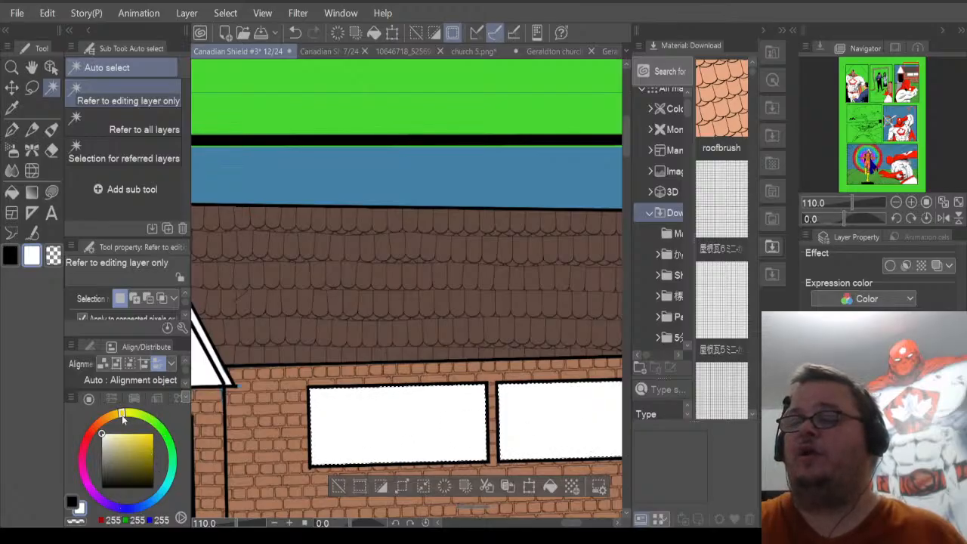
# Fill both windows with light blue, RGB 194, 236, 246, and clear the selection.
pyautogui.click(161, 494)
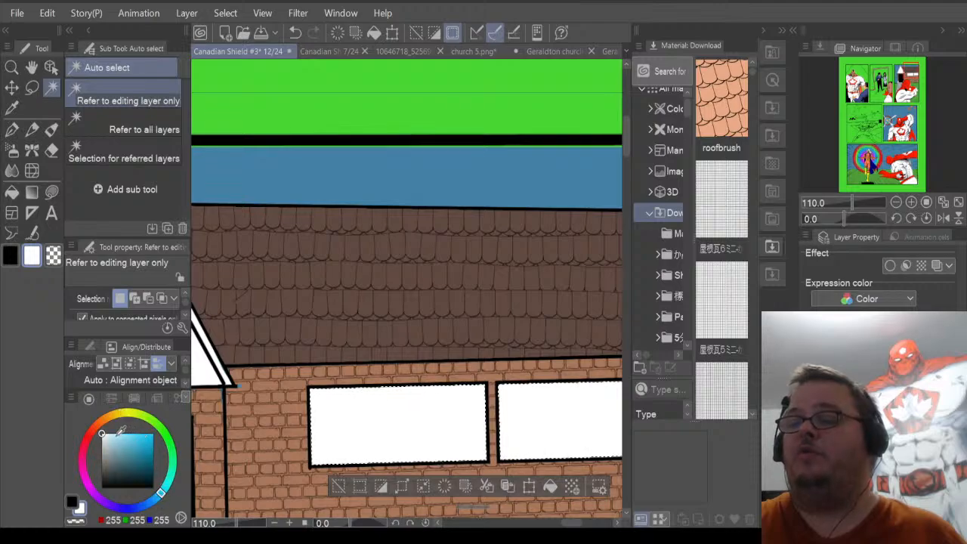
pyautogui.click(118, 430)
pyautogui.moveTo(119, 431); pyautogui.dragTo(112, 436)
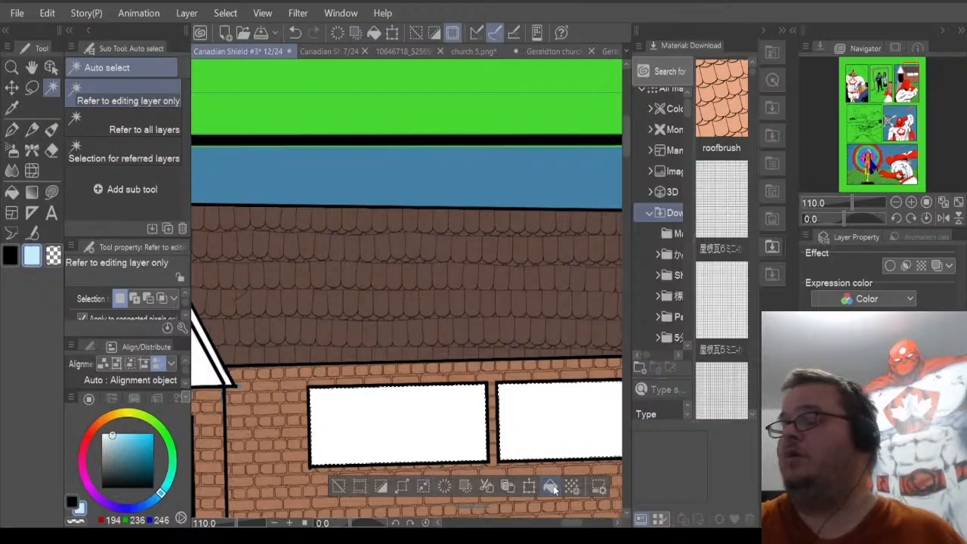
pyautogui.click(551, 486)
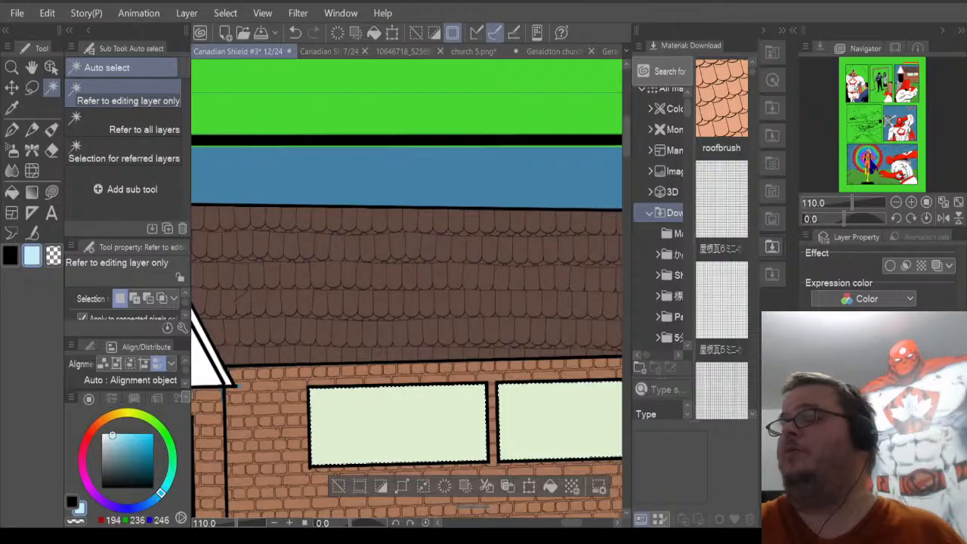
pyautogui.scroll(-4, 556, 338)
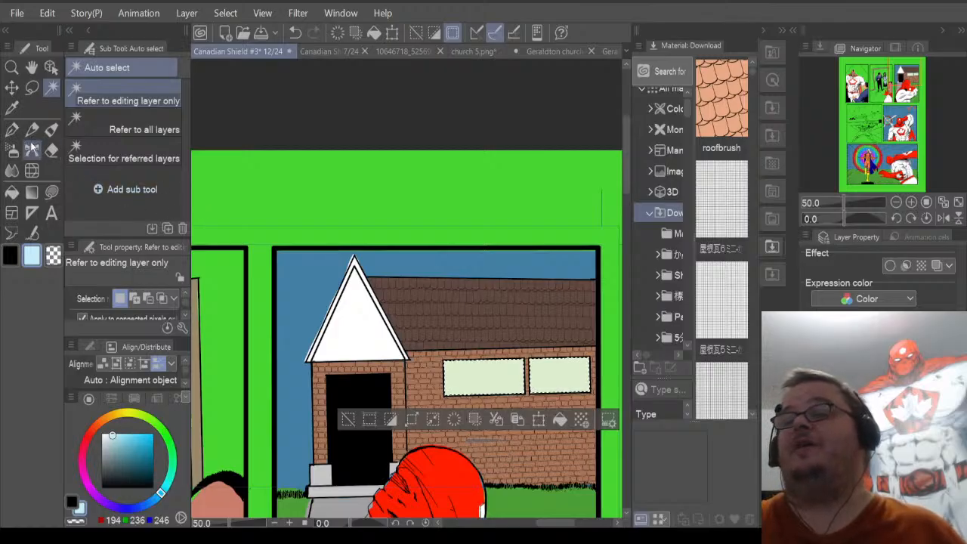
pyautogui.click(31, 87)
pyautogui.hotkey('ctrl', 'd')
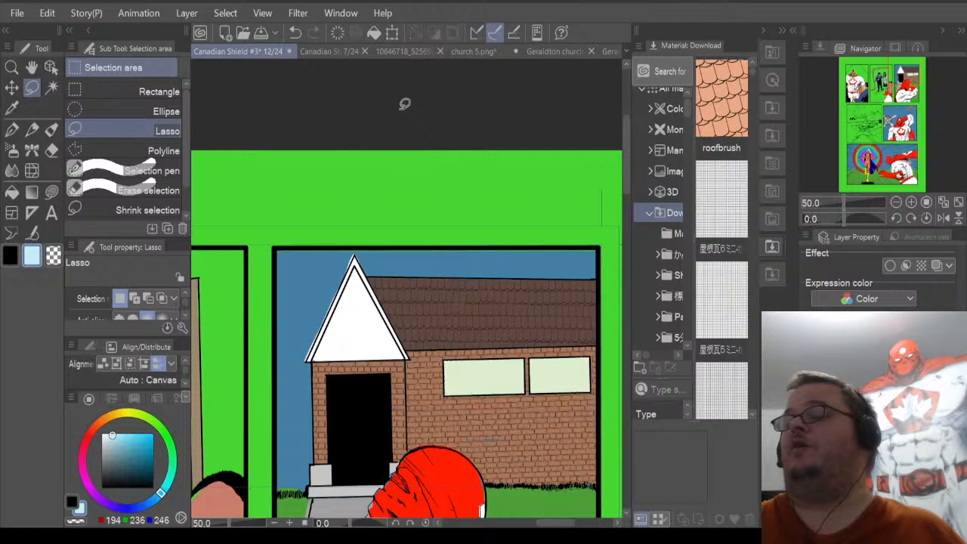
# Look over the whole comic page, from the top row of panels down to the bottom panel.
pyautogui.scroll(-3, 401, 102)
pyautogui.scroll(-2, 405, 103)
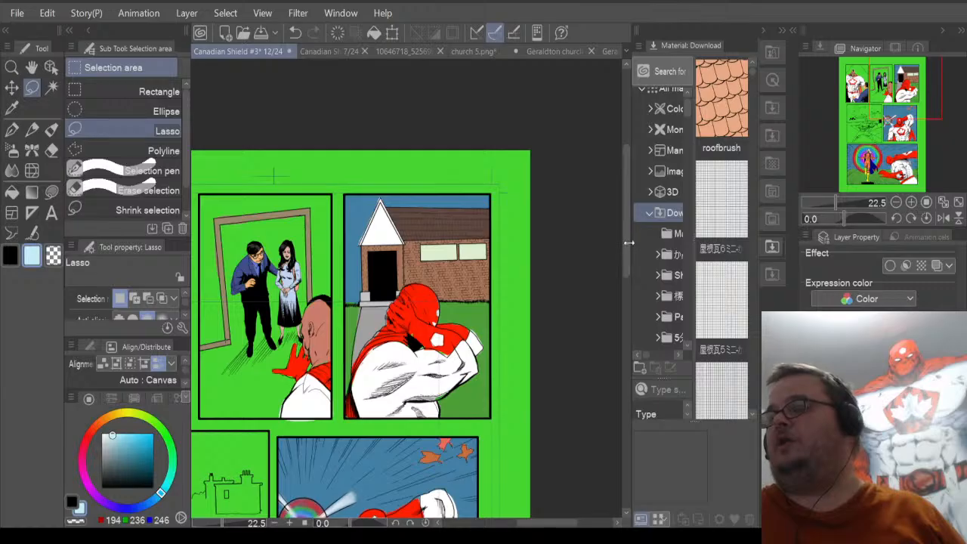
pyautogui.moveTo(627, 247)
pyautogui.mouseDown()
pyautogui.moveTo(631, 325)
pyautogui.moveTo(631, 256)
pyautogui.mouseUp()
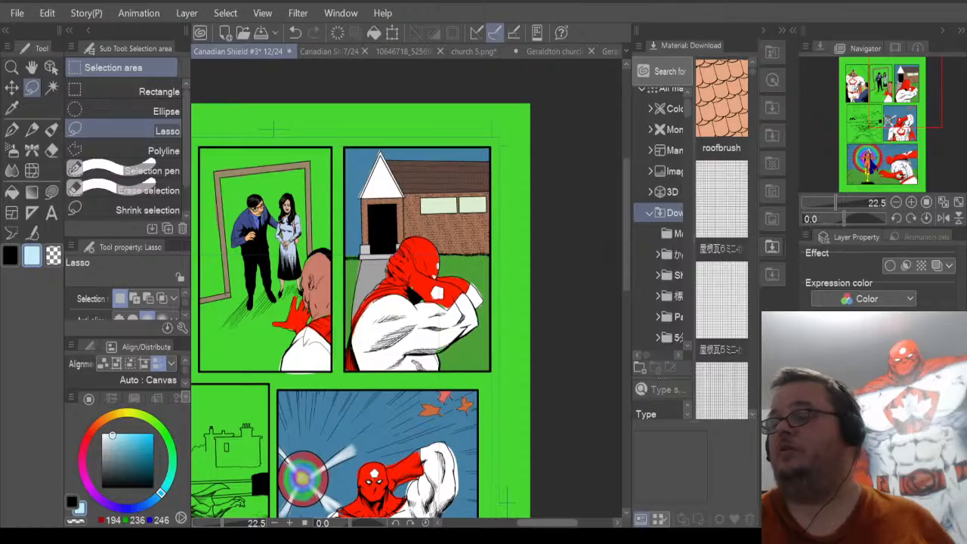
pyautogui.moveTo(552, 527); pyautogui.dragTo(523, 527)
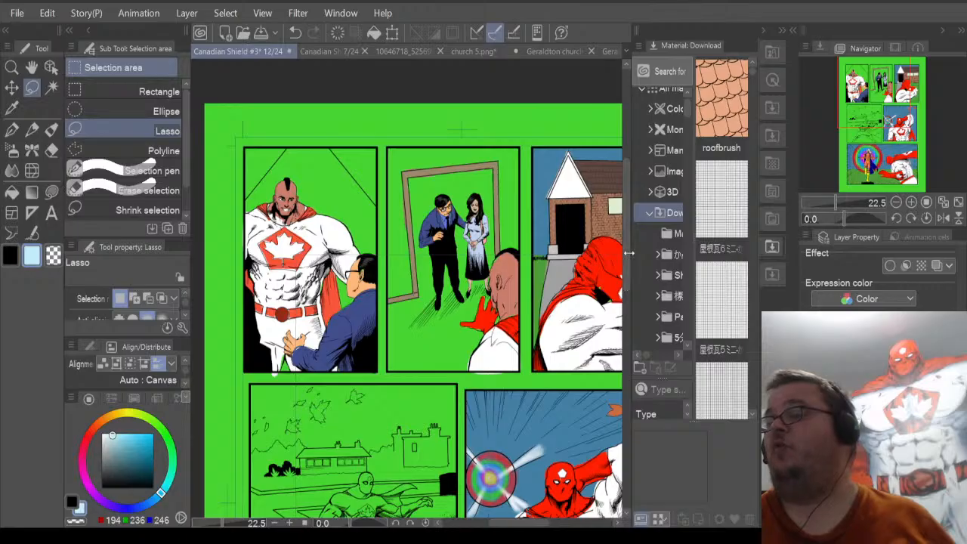
pyautogui.moveTo(624, 285); pyautogui.dragTo(632, 361)
pyautogui.scroll(-3, 484, 347)
pyautogui.scroll(-1, 483, 346)
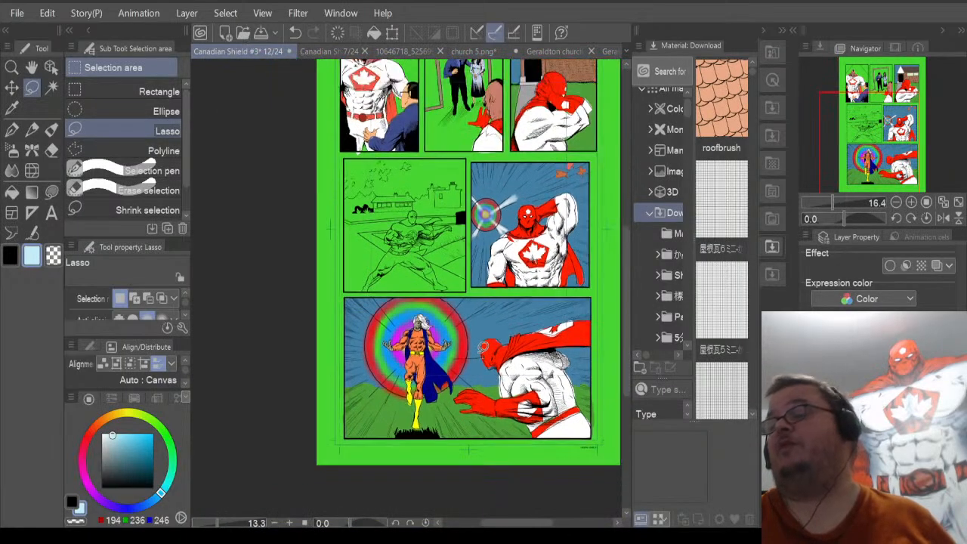
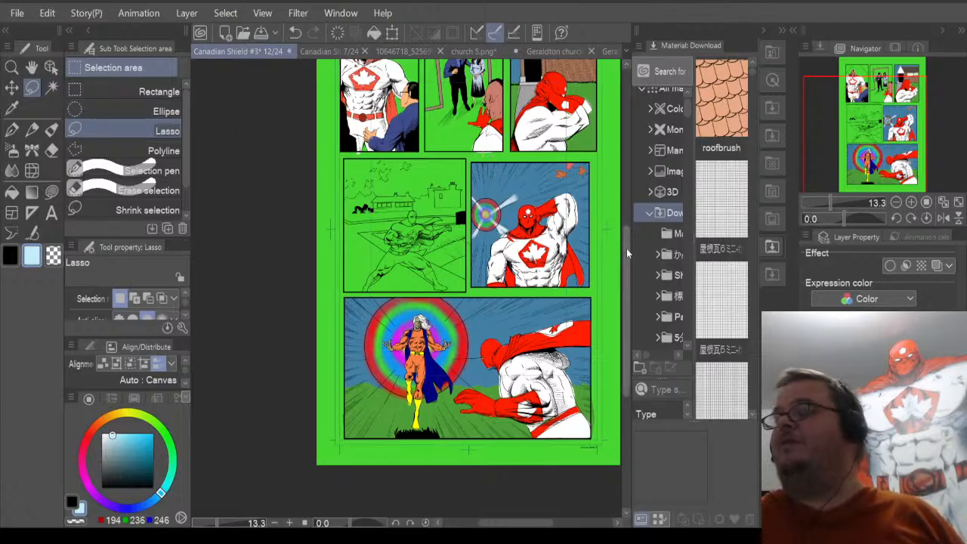
# Return to the coloured page's top row, then switch to the CS#3 P10 sketch page and examine its upper panels.
pyautogui.moveTo(627, 248); pyautogui.dragTo(629, 217)
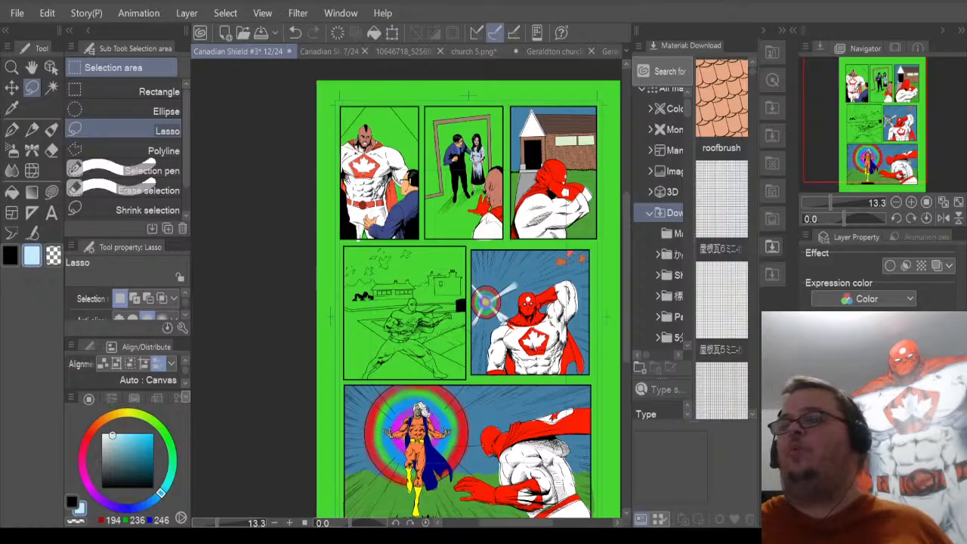
pyautogui.hotkey('alt', 'Tab')
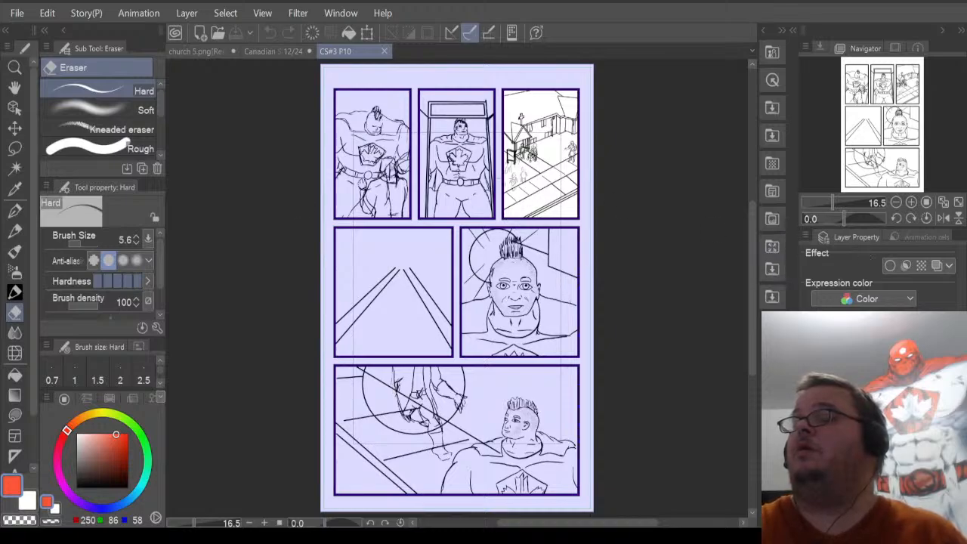
pyautogui.scroll(2, 241, 142)
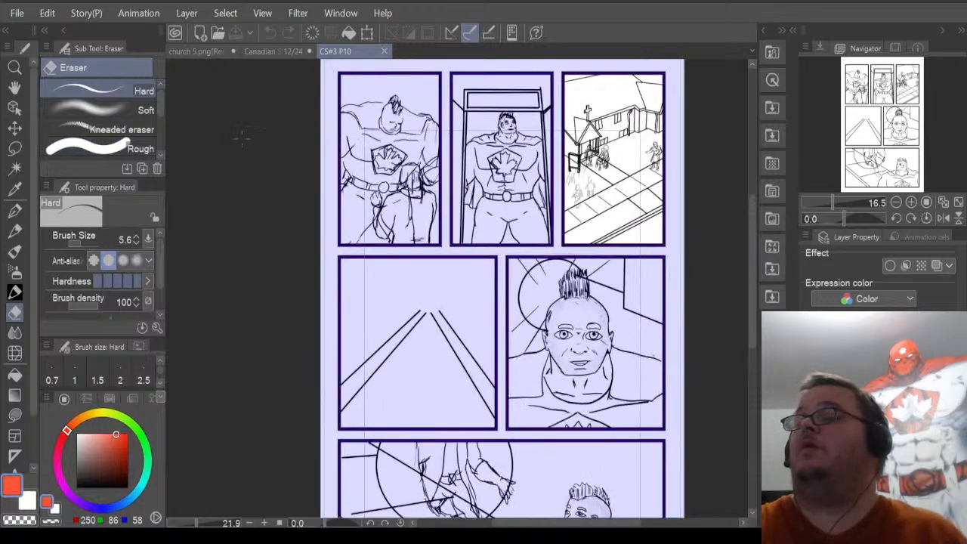
pyautogui.scroll(1, 242, 139)
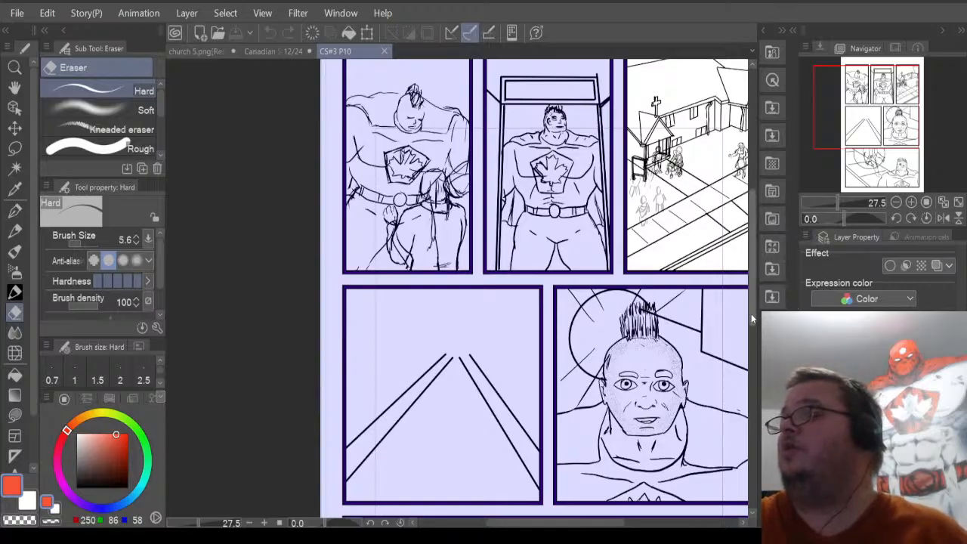
pyautogui.scroll(1, 751, 310)
pyautogui.scroll(3, 752, 310)
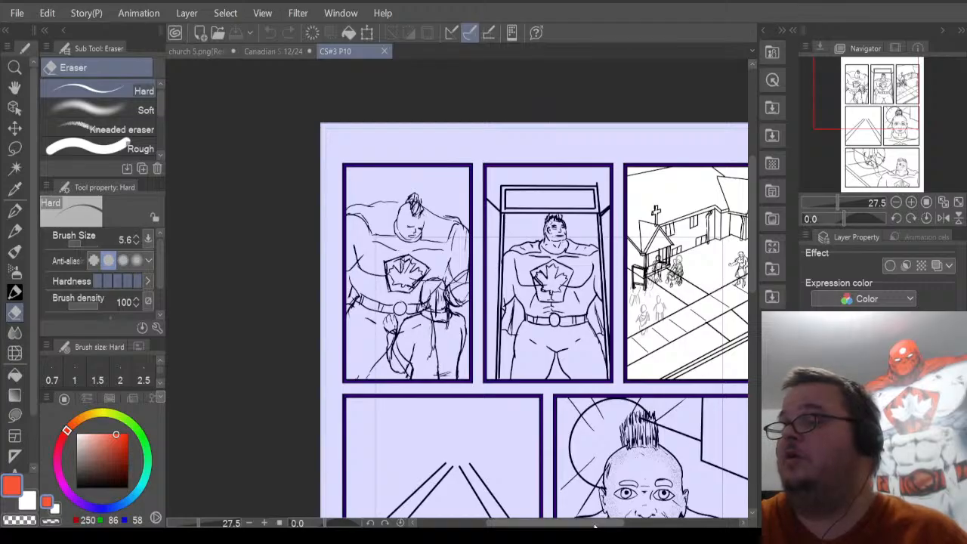
pyautogui.moveTo(596, 524); pyautogui.dragTo(628, 525)
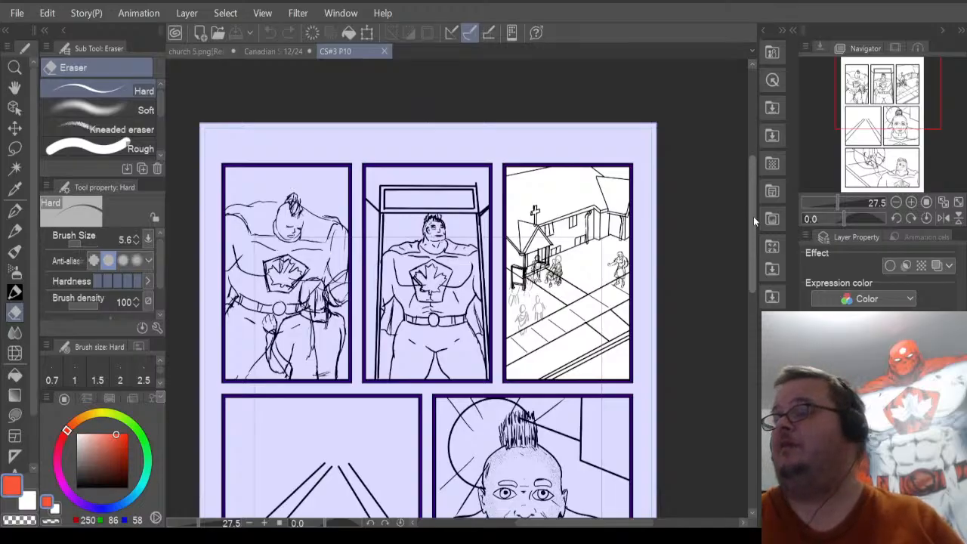
pyautogui.moveTo(754, 216)
pyautogui.mouseDown()
pyautogui.moveTo(757, 335)
pyautogui.moveTo(757, 225)
pyautogui.mouseUp()
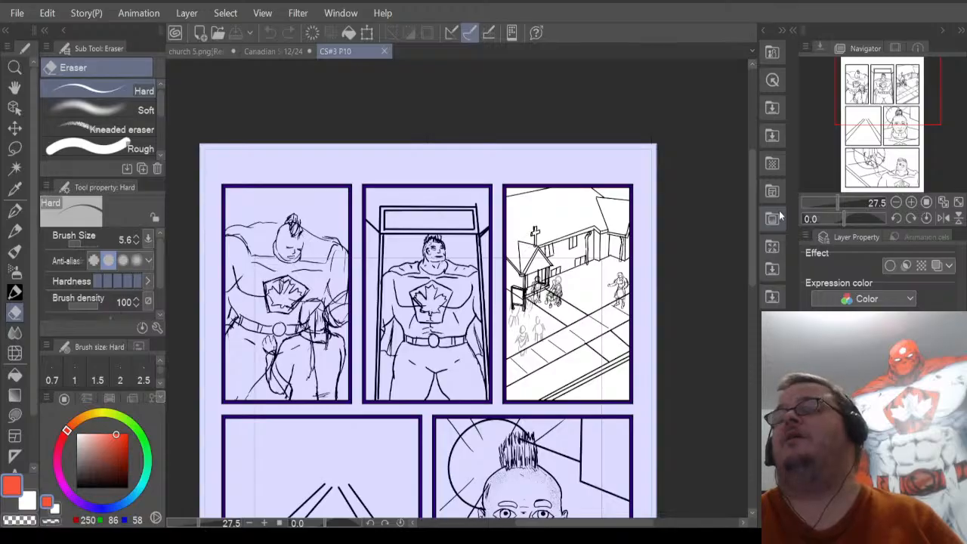
# Examine the church panel on the sketch page up close, including the entrance, the roughed-in figures and the paved foreground.
pyautogui.scroll(4, 490, 213)
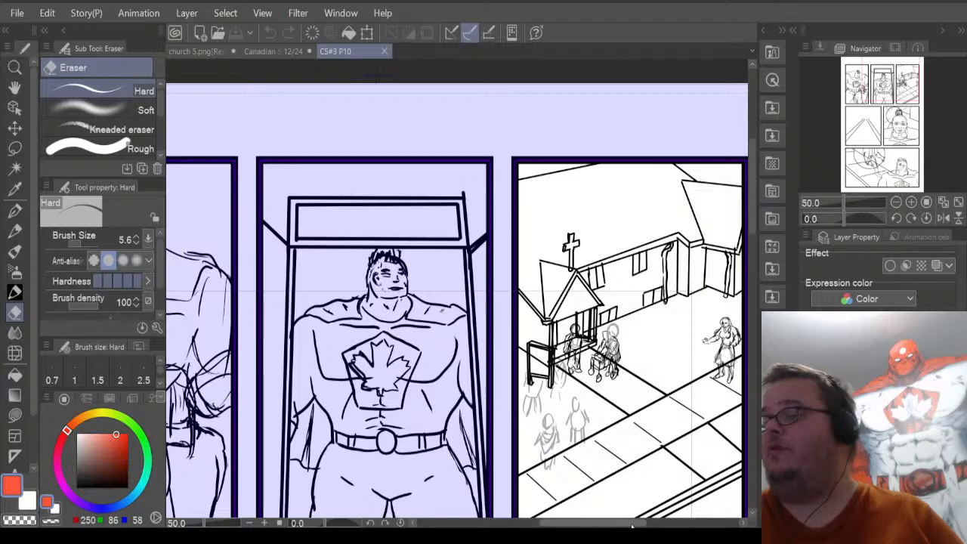
pyautogui.moveTo(630, 527); pyautogui.dragTo(655, 527)
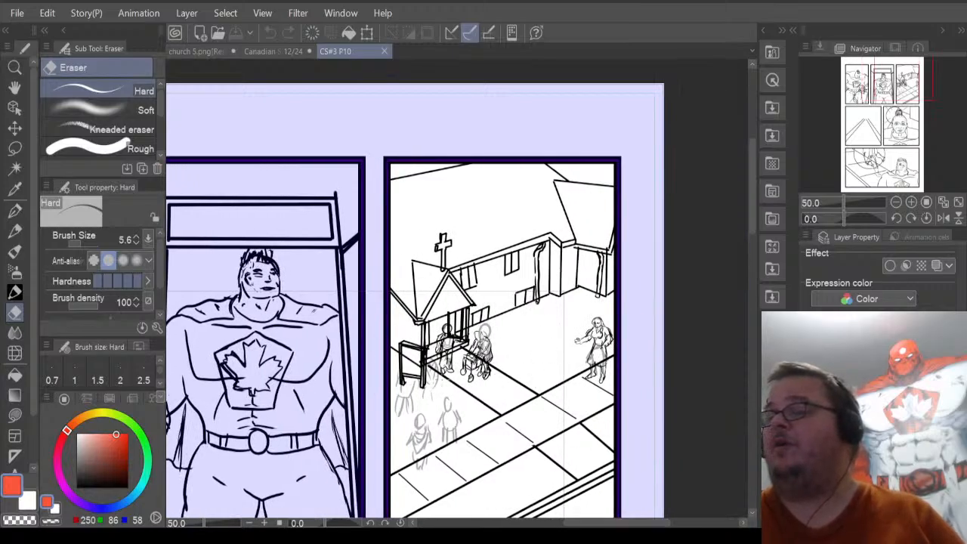
pyautogui.scroll(1, 462, 339)
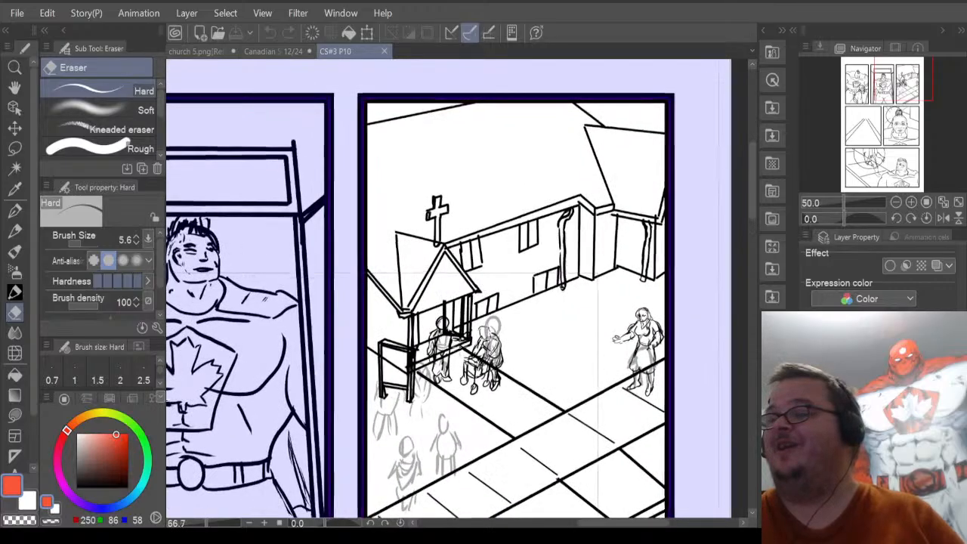
pyautogui.scroll(5, 461, 346)
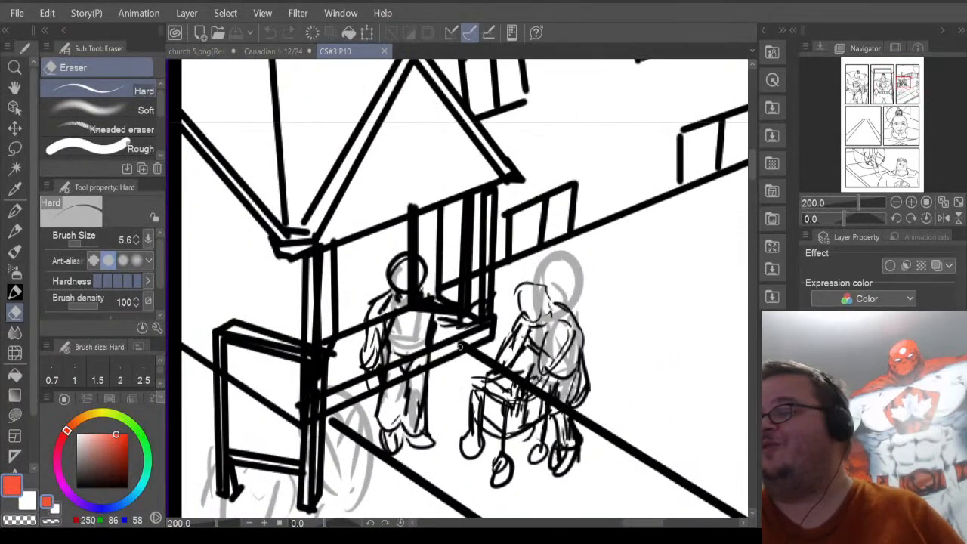
pyautogui.scroll(1, 460, 345)
pyautogui.scroll(1, 459, 345)
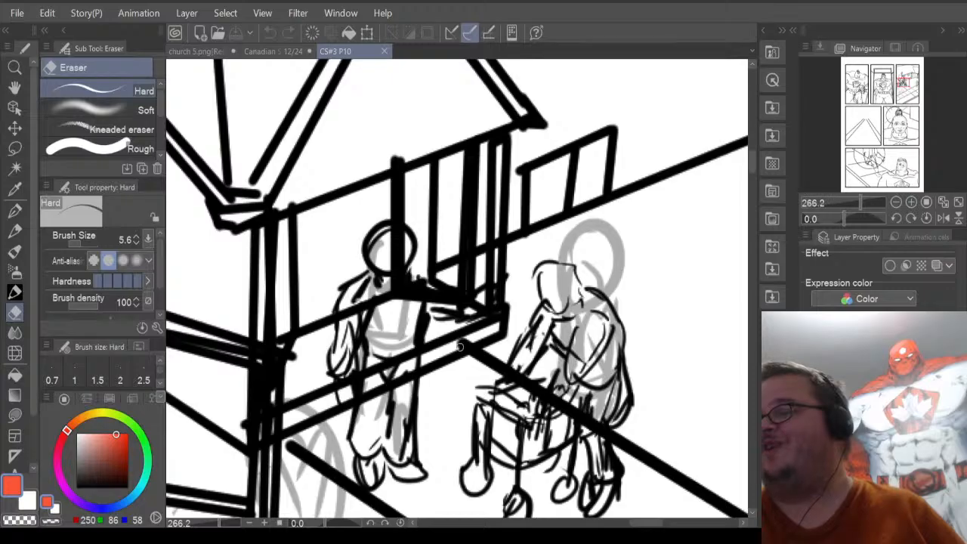
pyautogui.scroll(-2, 460, 345)
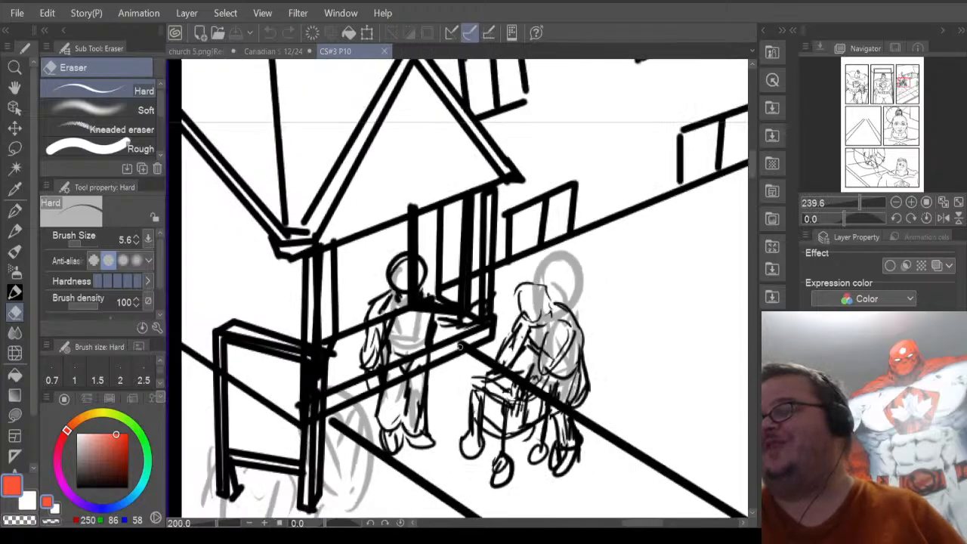
pyautogui.scroll(-4, 459, 345)
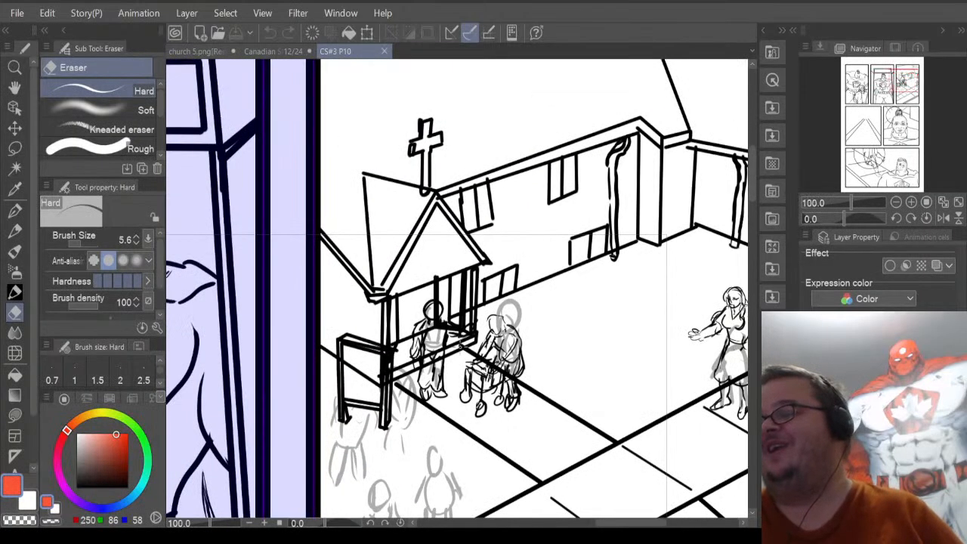
pyautogui.scroll(-2, 459, 351)
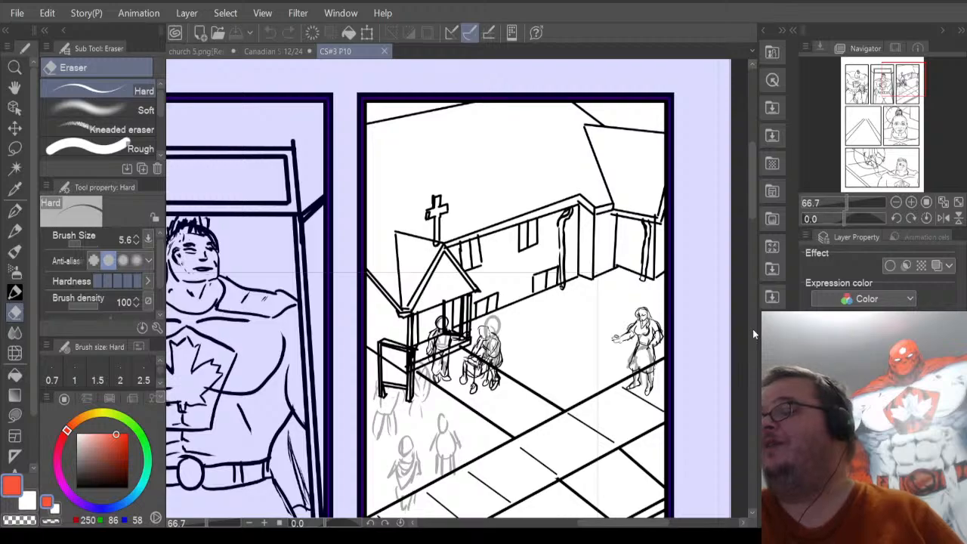
pyautogui.moveTo(751, 195); pyautogui.dragTo(752, 222)
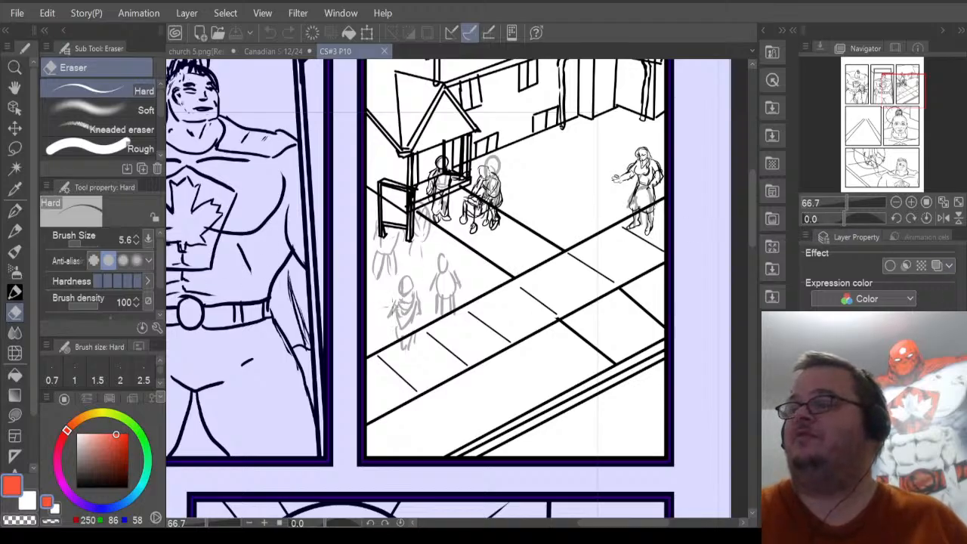
# Look over the whole CS#3 P10 sketch page, from the top row down to the bottom panel and back.
pyautogui.scroll(-7, 393, 305)
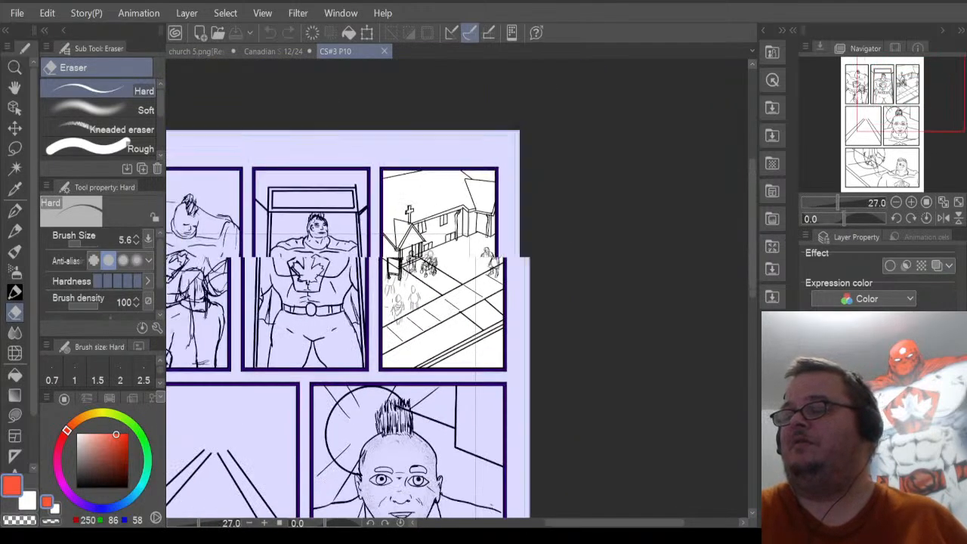
pyautogui.scroll(-2, 424, 280)
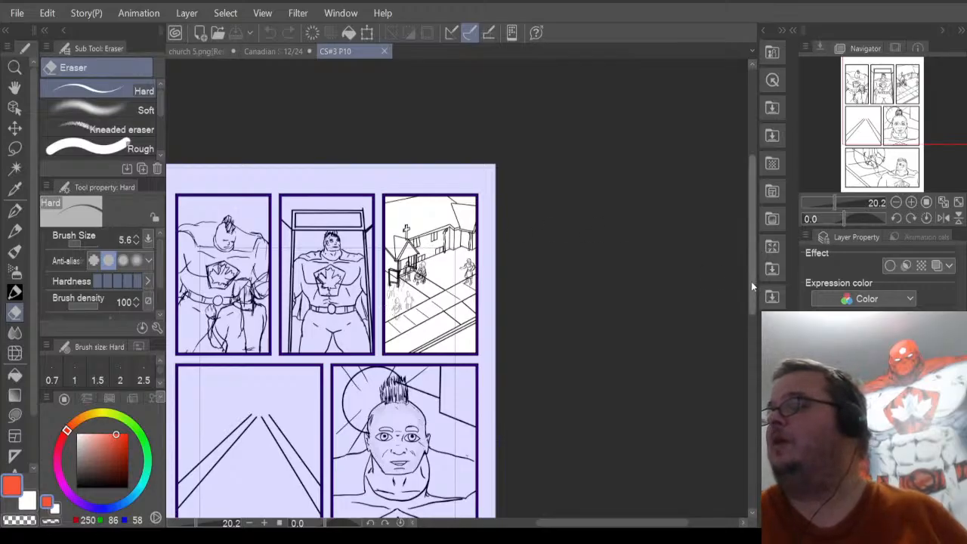
pyautogui.moveTo(751, 281); pyautogui.dragTo(750, 314)
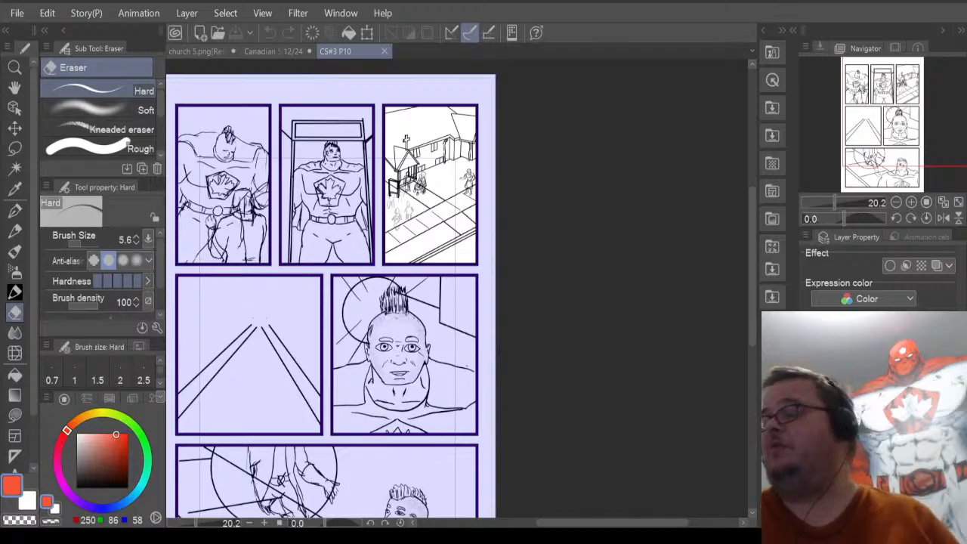
pyautogui.moveTo(648, 522); pyautogui.dragTo(637, 523)
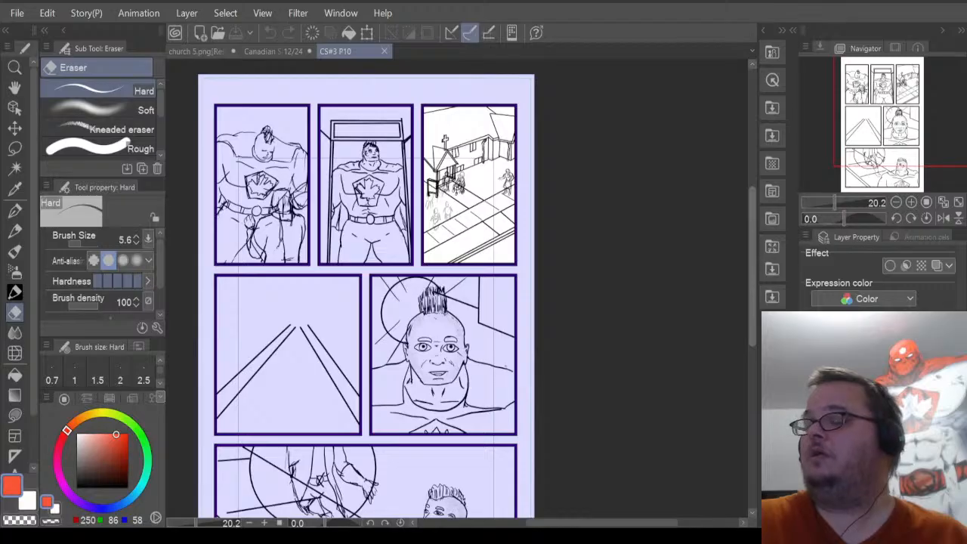
pyautogui.scroll(-3, 750, 310)
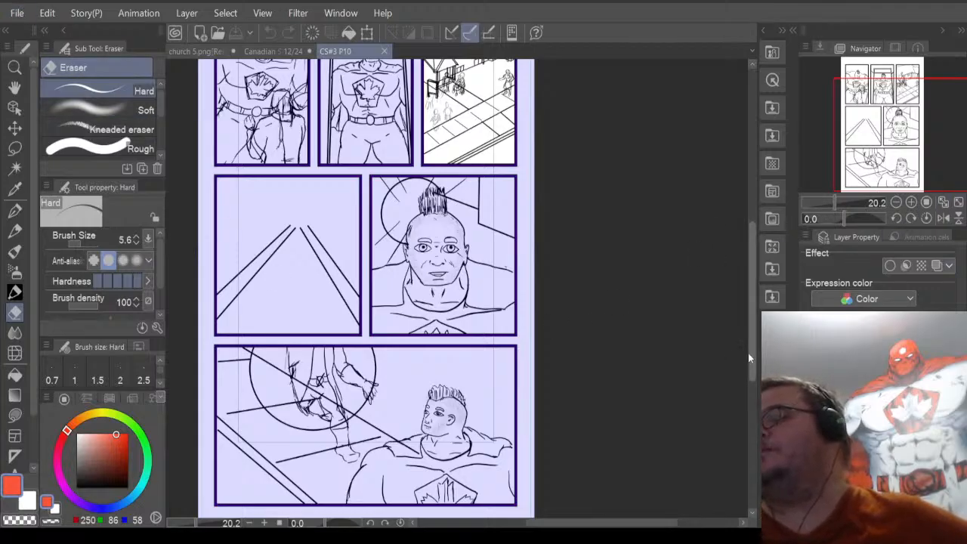
pyautogui.moveTo(752, 346); pyautogui.dragTo(750, 322)
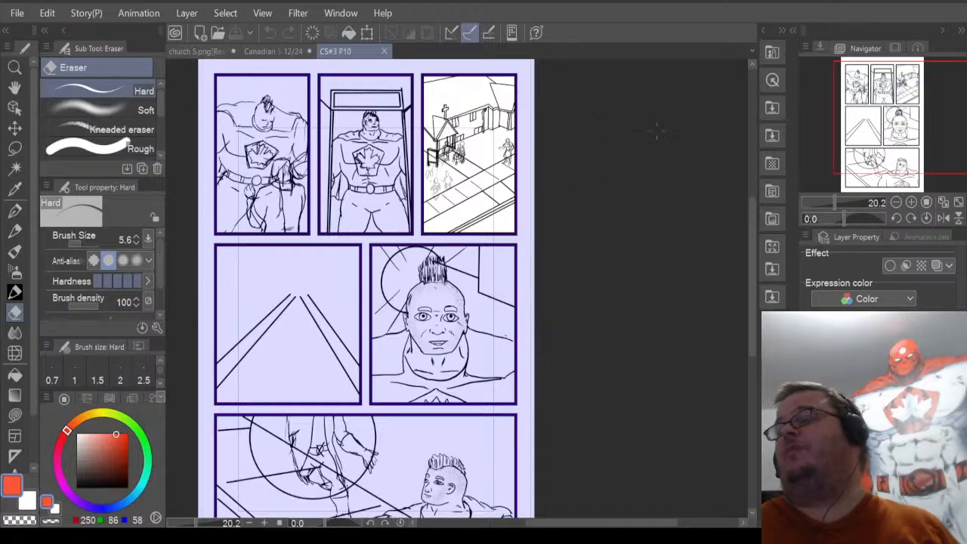
pyautogui.scroll(3, 752, 265)
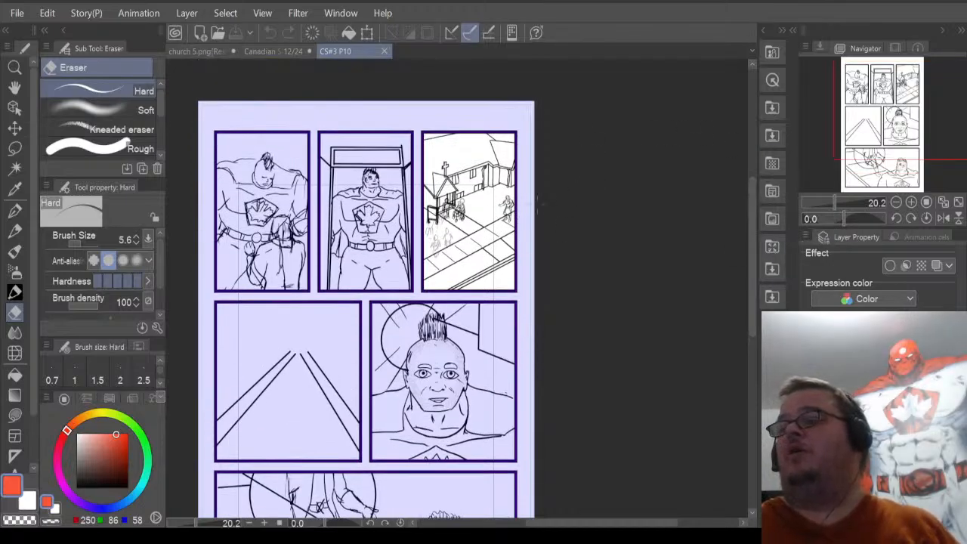
# Compare the sketched church panel with the church 5.png reference photo.
pyautogui.scroll(4, 590, 186)
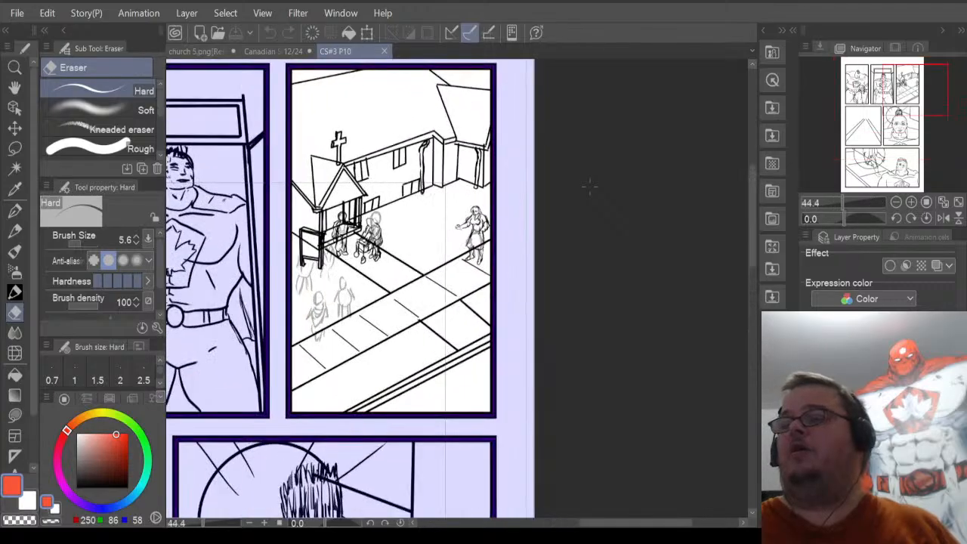
pyautogui.scroll(2, 591, 186)
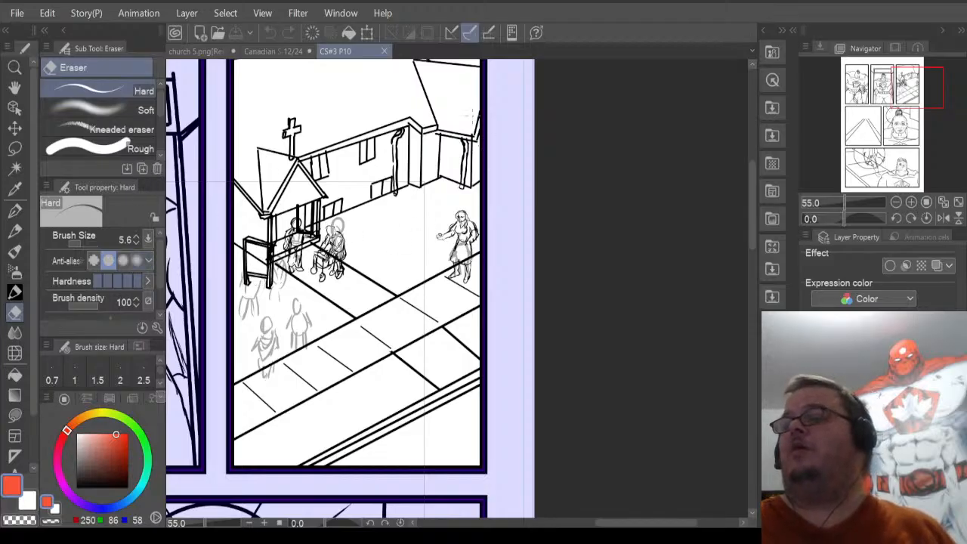
pyautogui.click(194, 53)
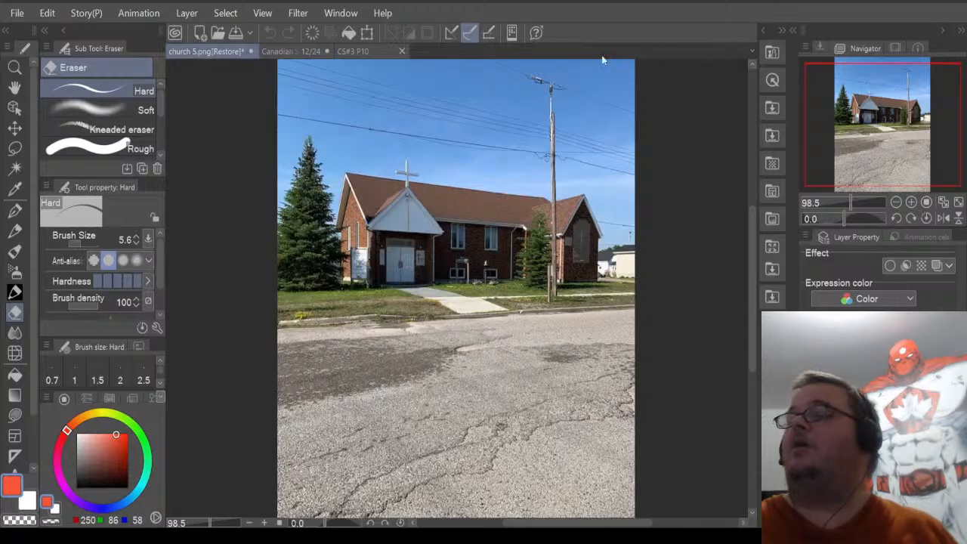
# On the Canadian Shield #3 page, auto-select both blue windows in the church's brick wall.
pyautogui.click(291, 50)
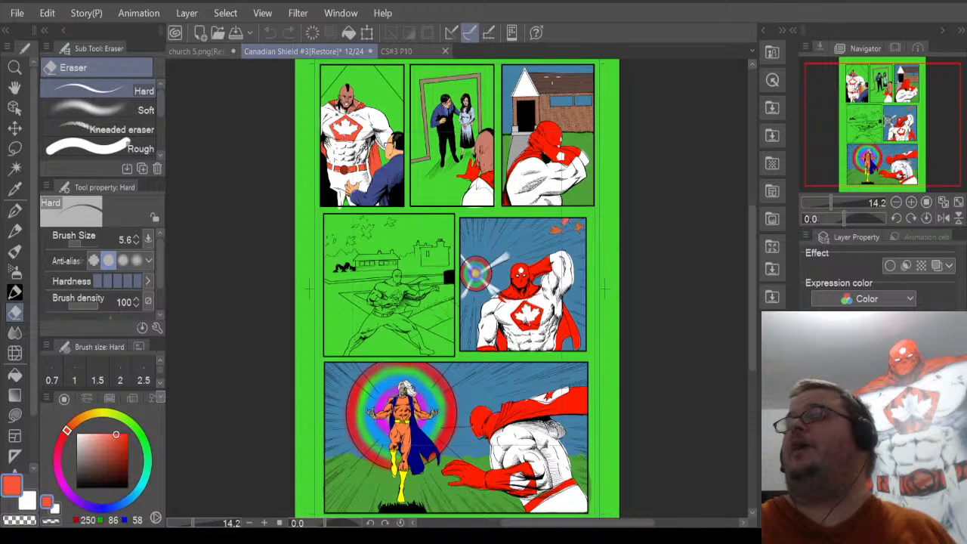
pyautogui.scroll(6, 552, 76)
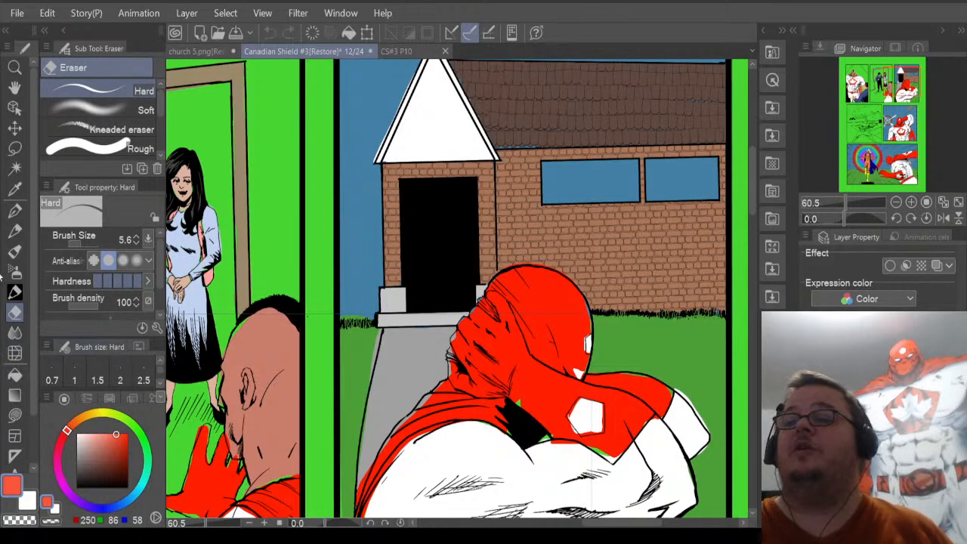
pyautogui.click(14, 167)
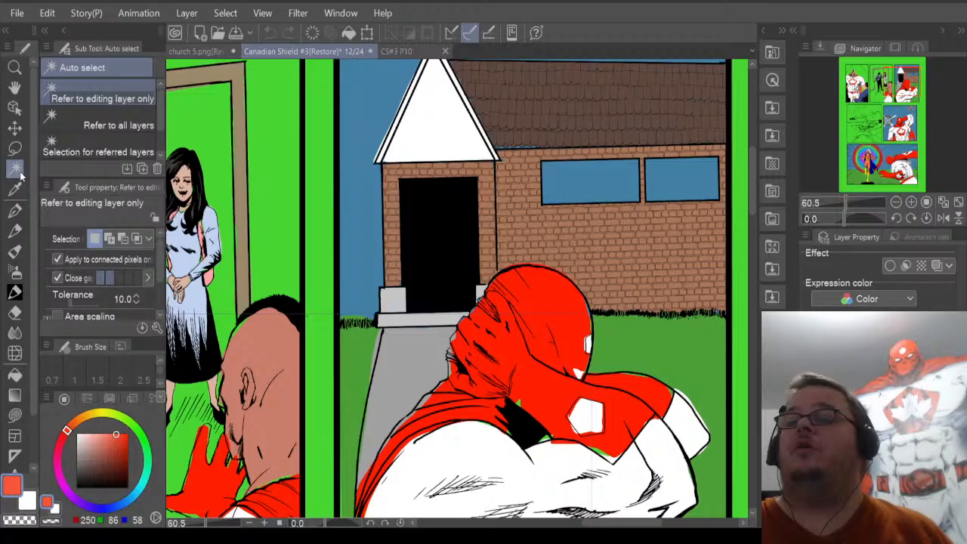
pyautogui.click(624, 187)
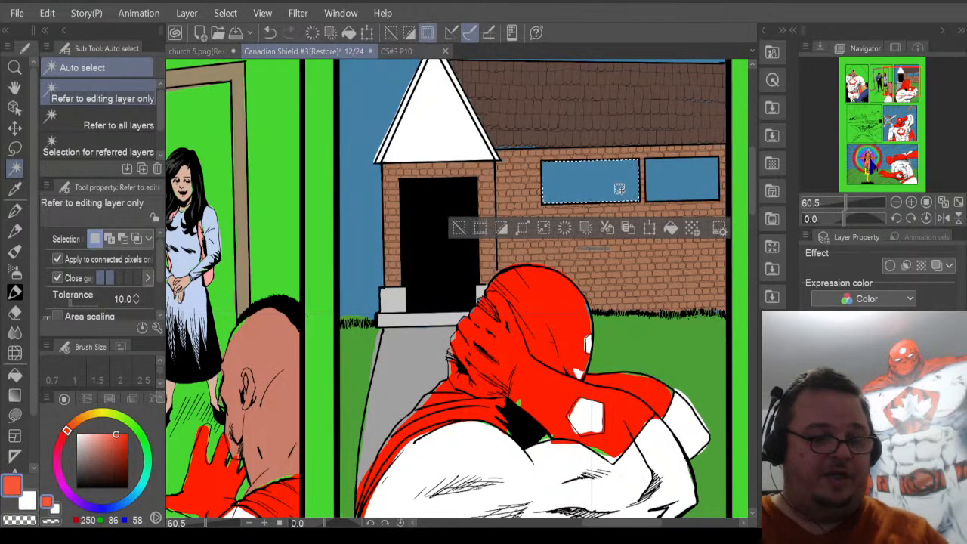
pyautogui.keyDown('shift'); pyautogui.click(680, 192); pyautogui.keyUp('shift')
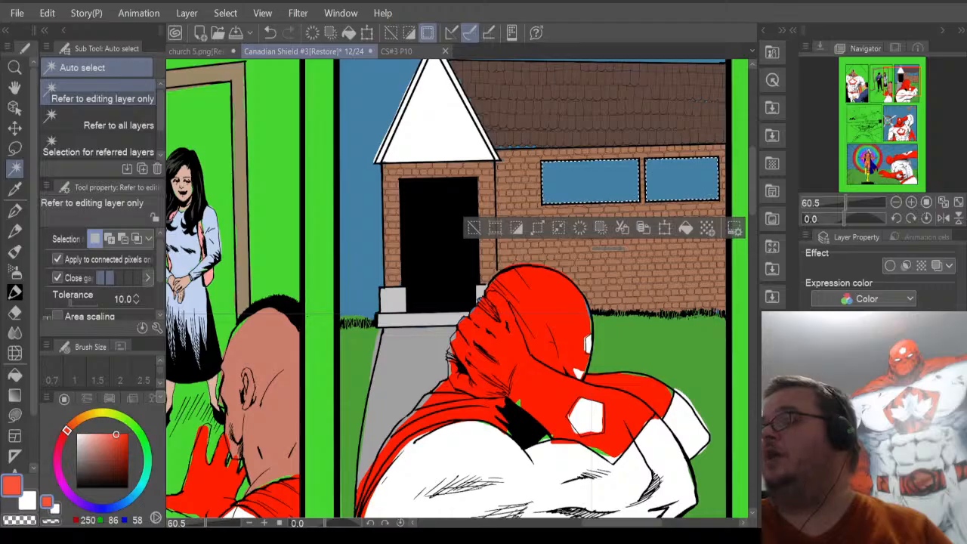
# Fill the two selected church windows with pale yellow (RGB 249, 247, 124).
pyautogui.click(101, 413)
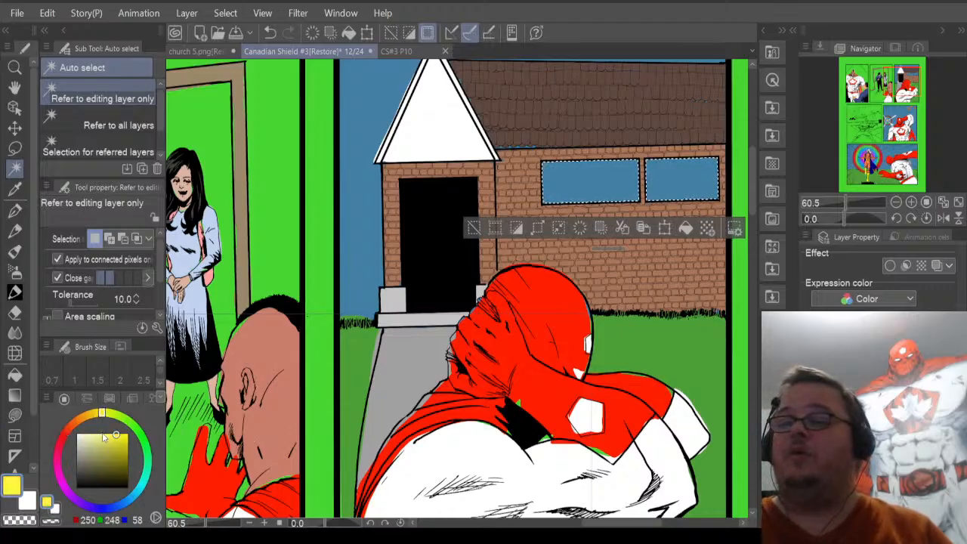
pyautogui.click(117, 433)
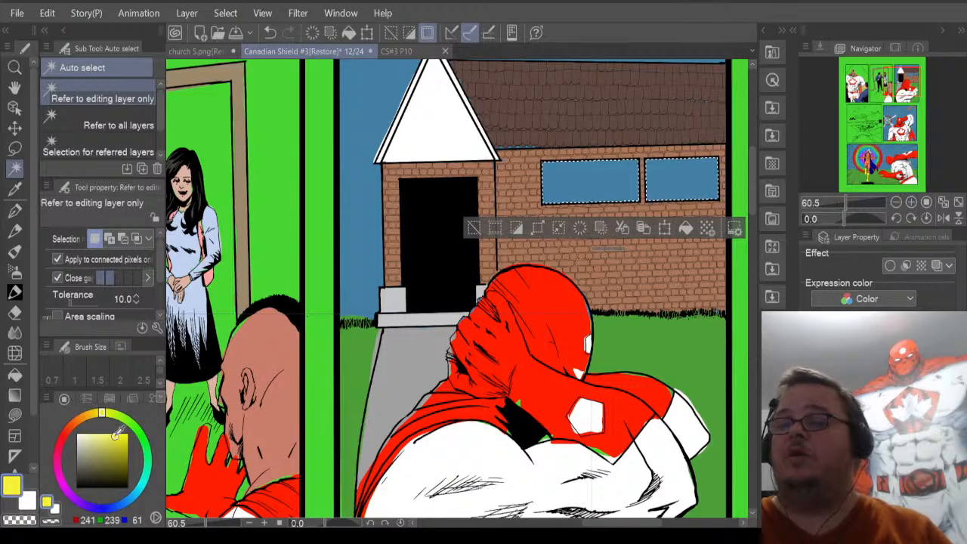
pyautogui.moveTo(117, 433); pyautogui.dragTo(102, 435)
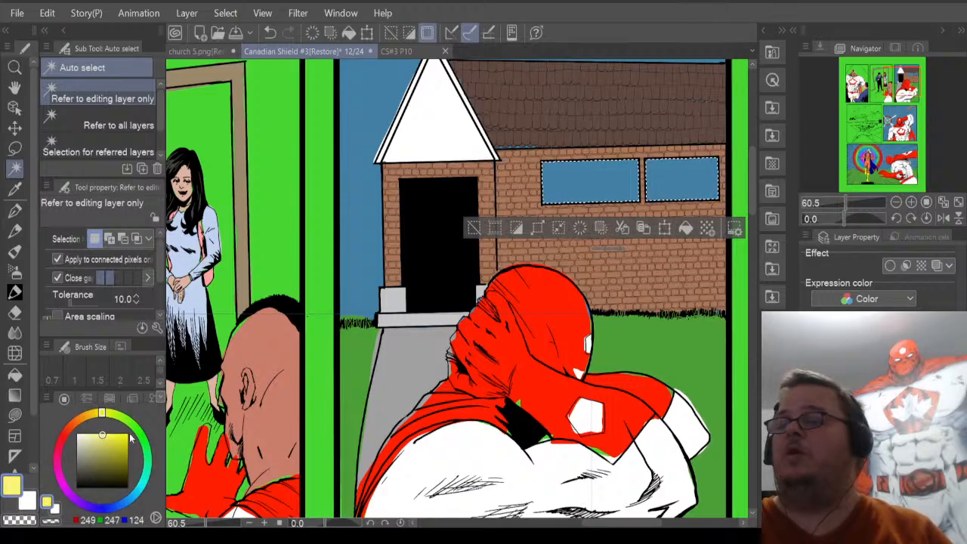
pyautogui.click(686, 229)
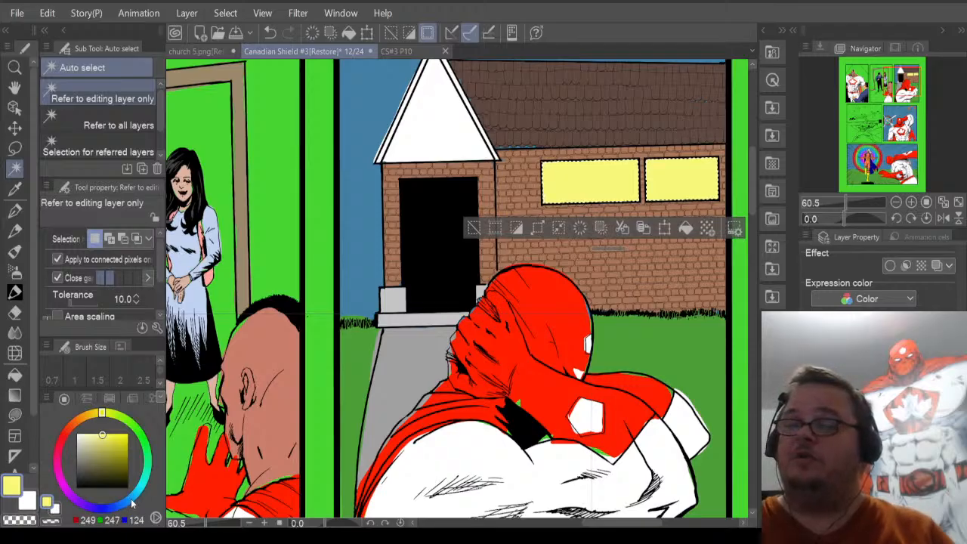
# Fill the selected windows with light blue (RGB 190, 232, 255) over the yellow and clear the selection.
pyautogui.click(132, 499)
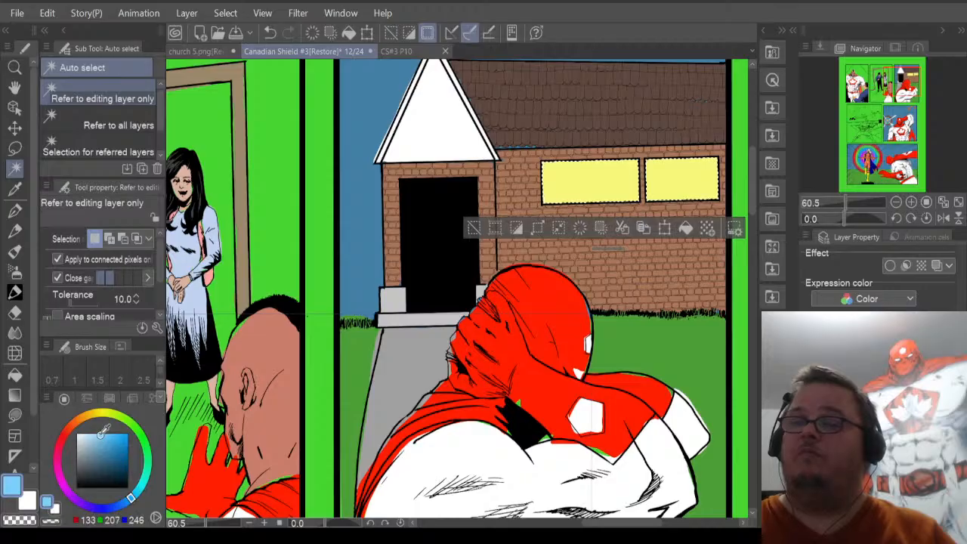
pyautogui.moveTo(102, 436); pyautogui.dragTo(91, 427)
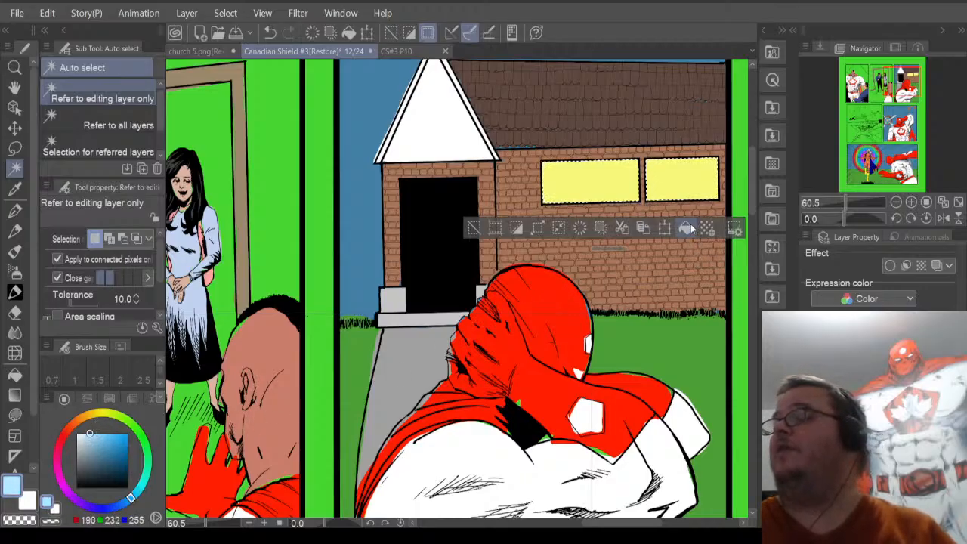
pyautogui.click(688, 228)
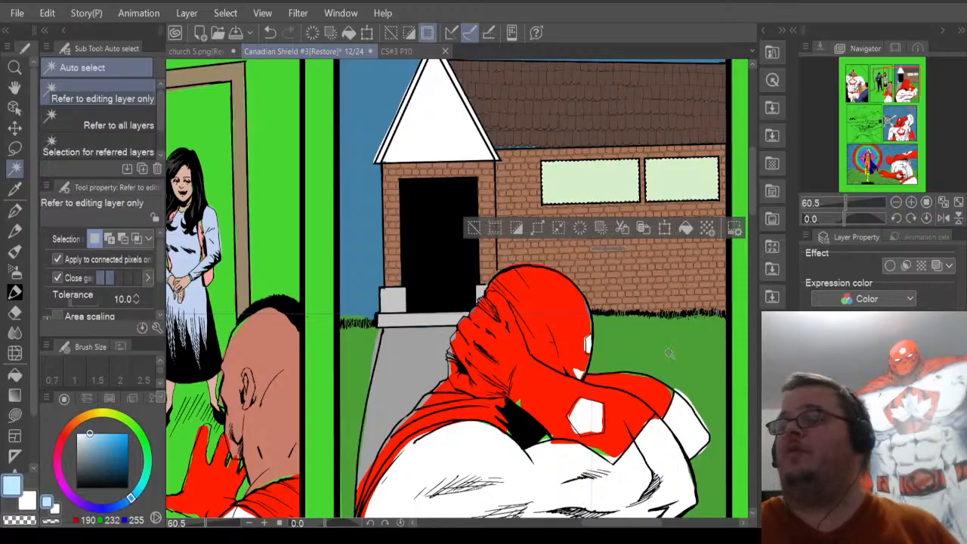
pyautogui.click(15, 155)
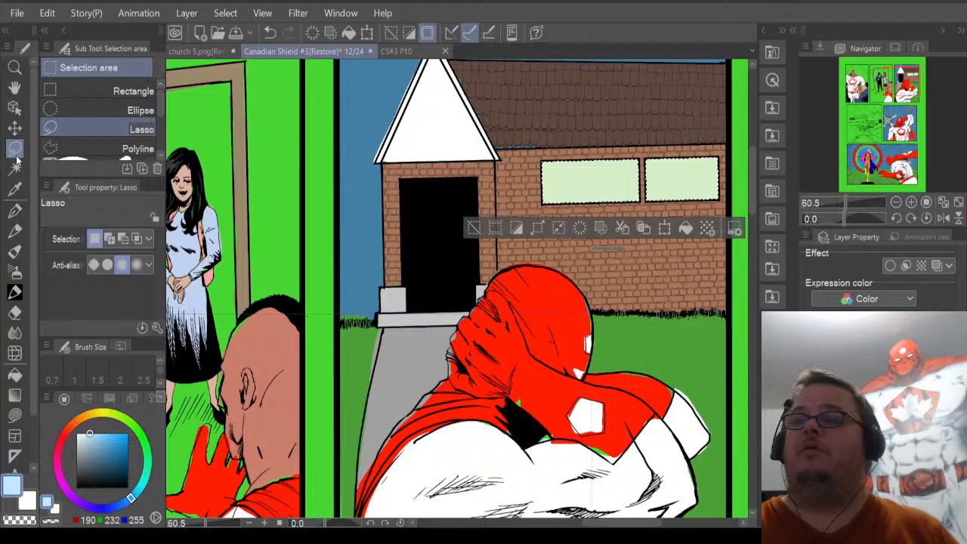
pyautogui.click(445, 278)
pyautogui.scroll(-2, 446, 277)
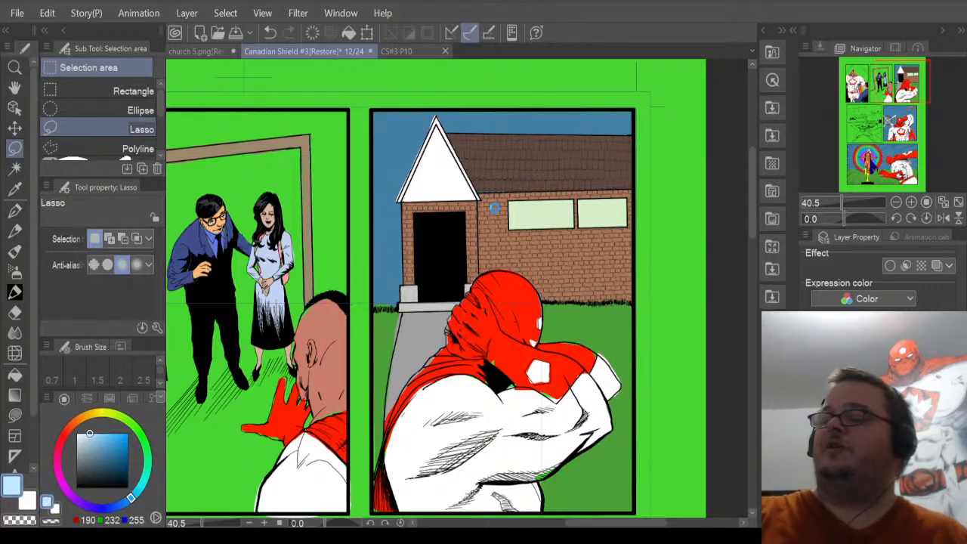
# Review the top row of the page and the CS#3 P10 sketch, and bring up the CS#3 P7 page.
pyautogui.scroll(-4, 494, 208)
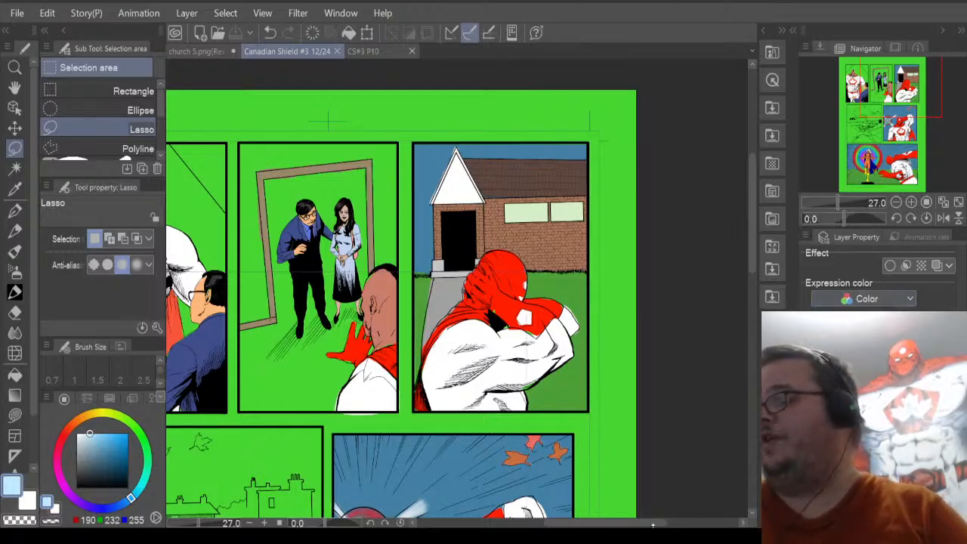
pyautogui.moveTo(653, 524); pyautogui.dragTo(625, 526)
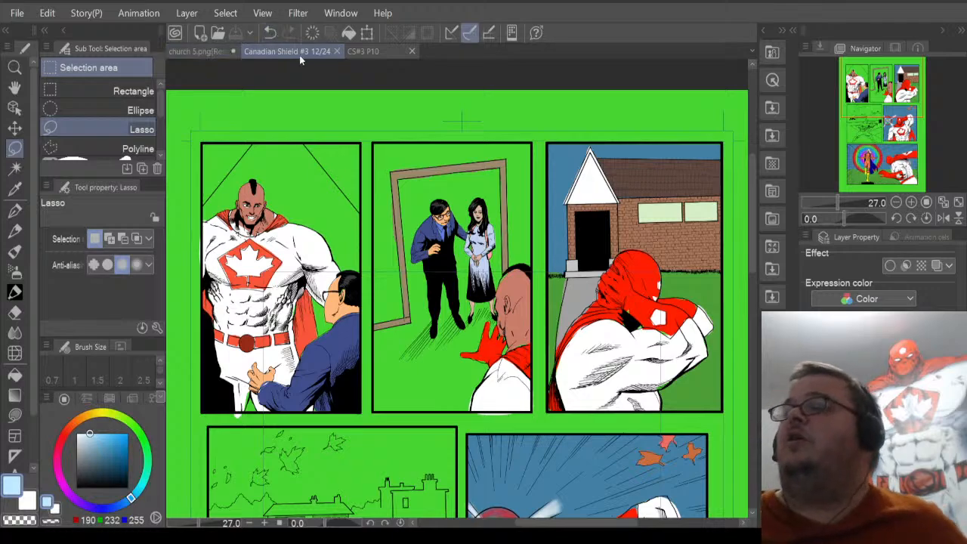
pyautogui.click(359, 53)
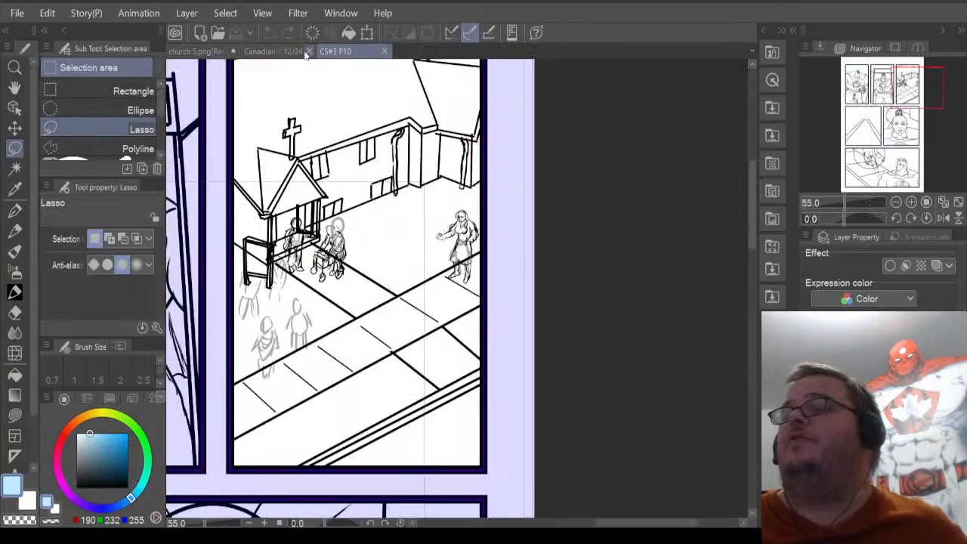
pyautogui.click(262, 53)
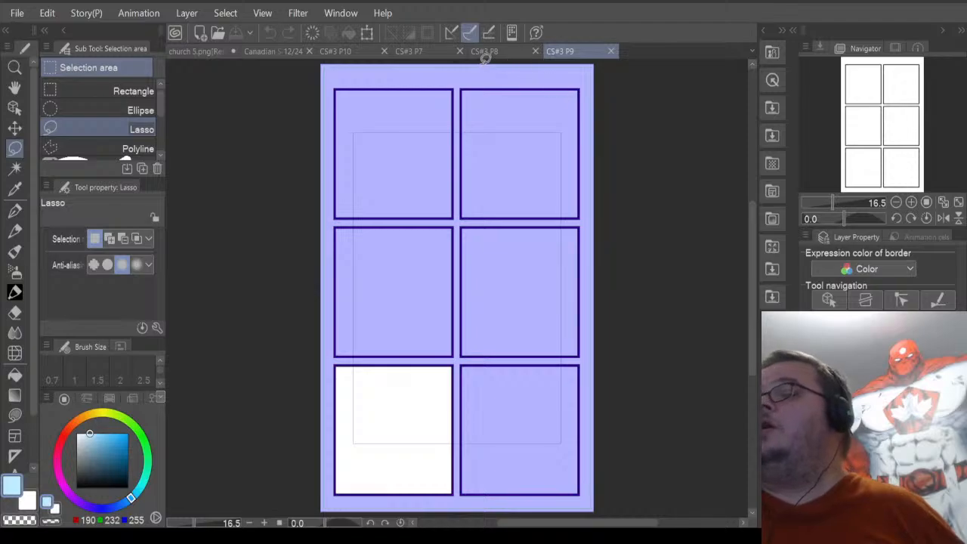
pyautogui.click(443, 52)
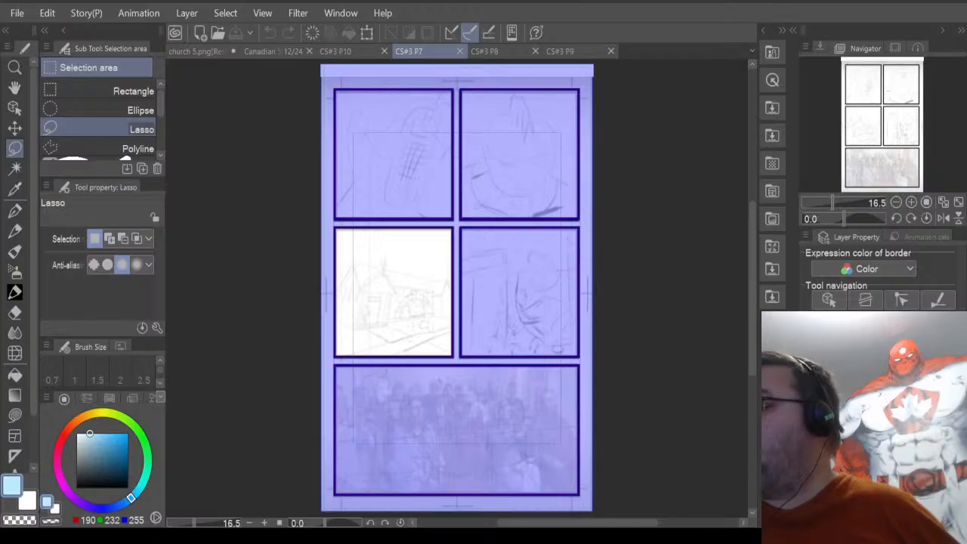
# On CS#3 P7, raise the opacity of the crowd reference photo in the bottom panel and view it up close.
pyautogui.click(877, 423)
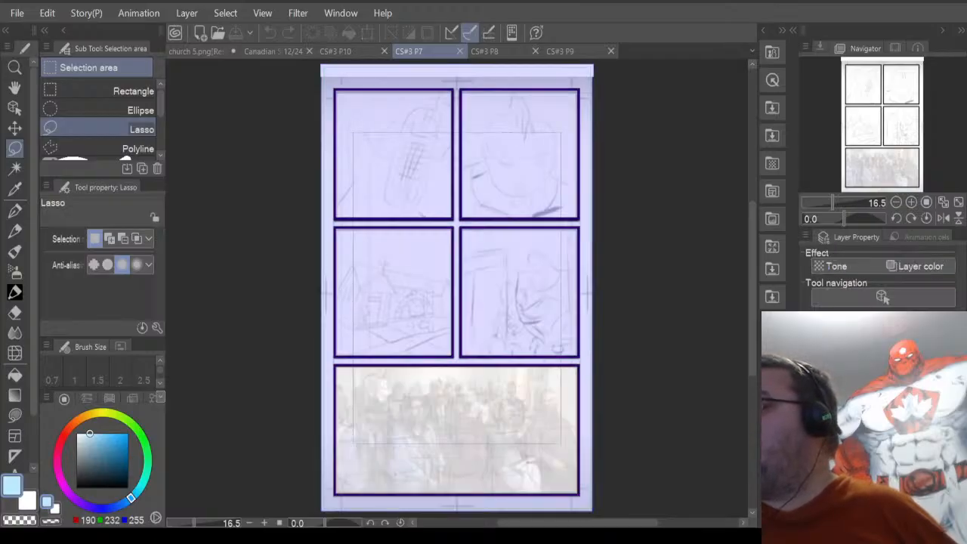
pyautogui.press('Delete')
pyautogui.hotkey('ctrl', 'z')
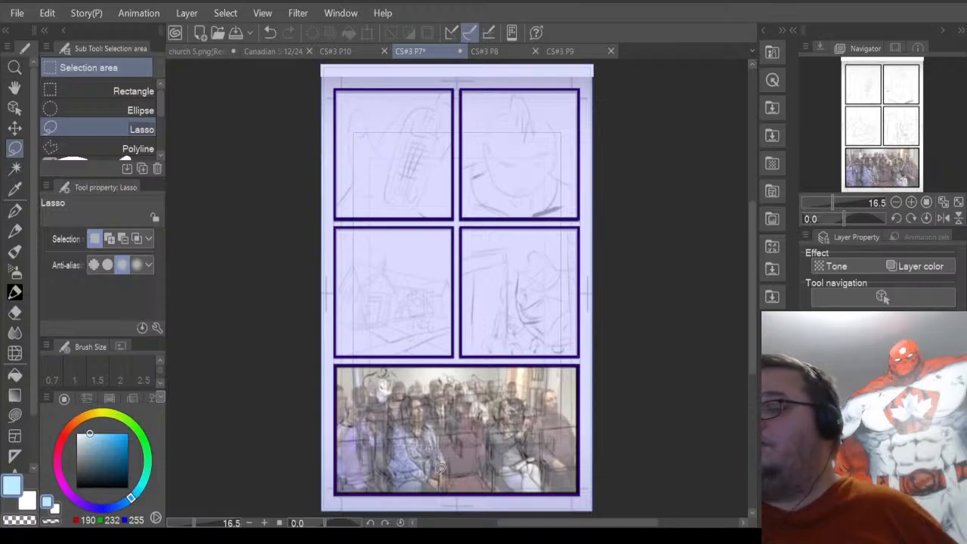
pyautogui.scroll(3, 441, 468)
pyautogui.scroll(2, 445, 336)
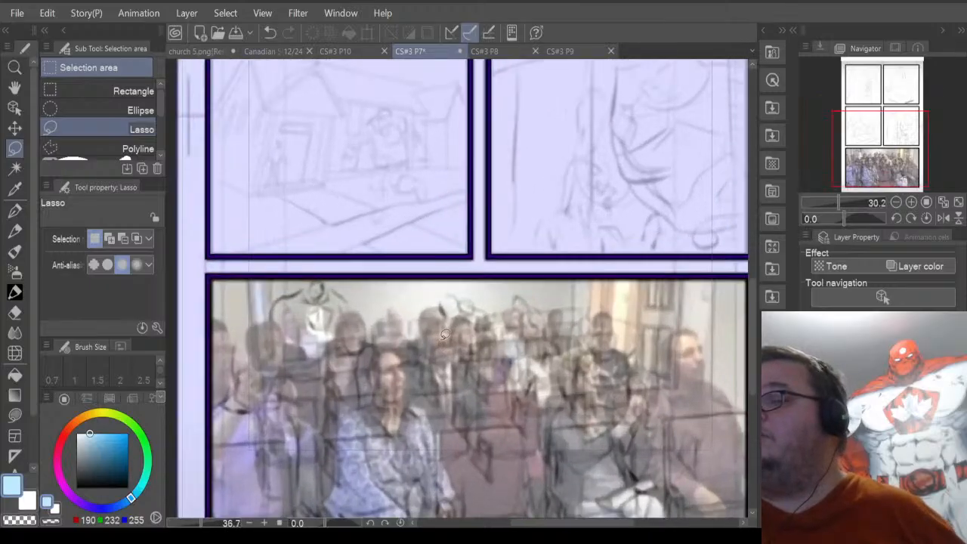
pyautogui.scroll(-2, 445, 335)
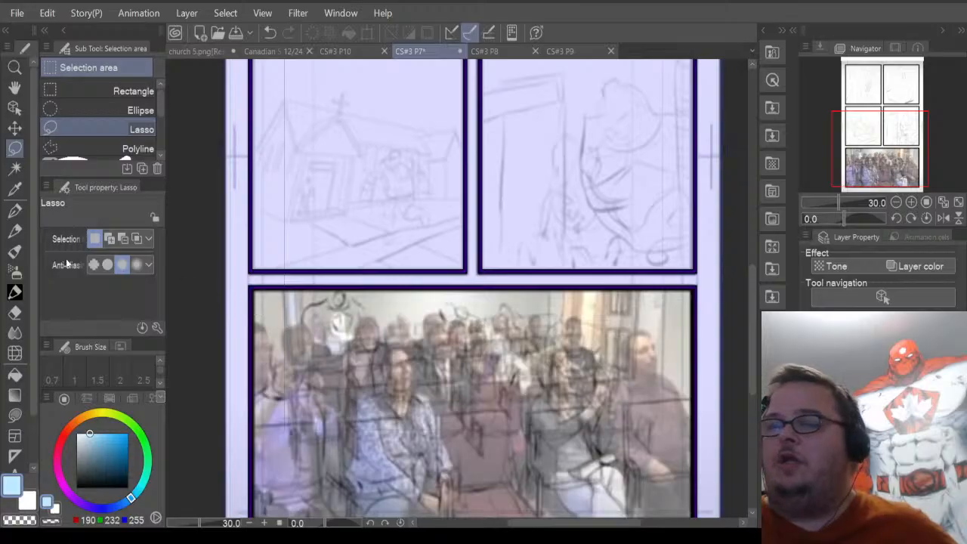
# Sample the warm light grey (RGB 205, 201, 194) of the wall in the crowd photo and return to the Canadian Shield #3 page.
pyautogui.click(17, 190)
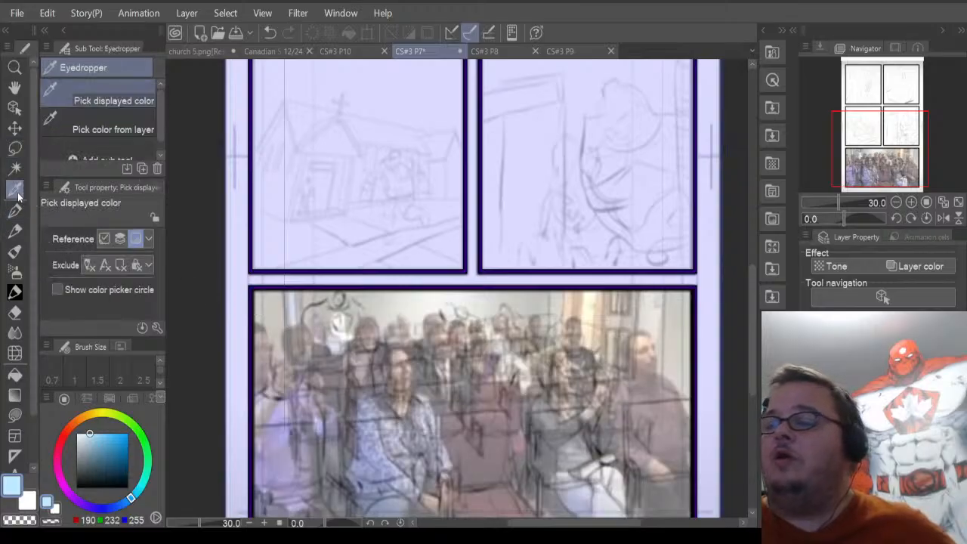
pyautogui.click(273, 306)
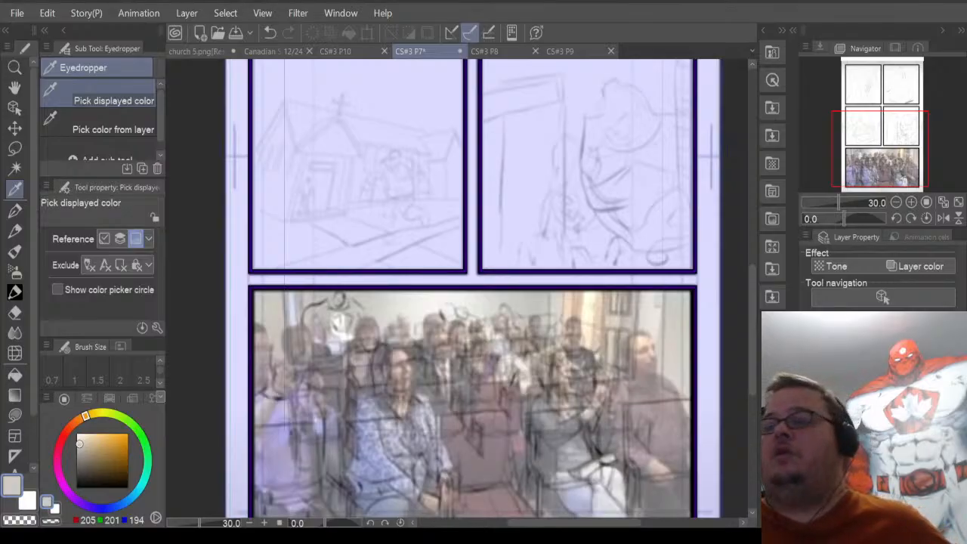
pyautogui.click(333, 51)
pyautogui.click(277, 52)
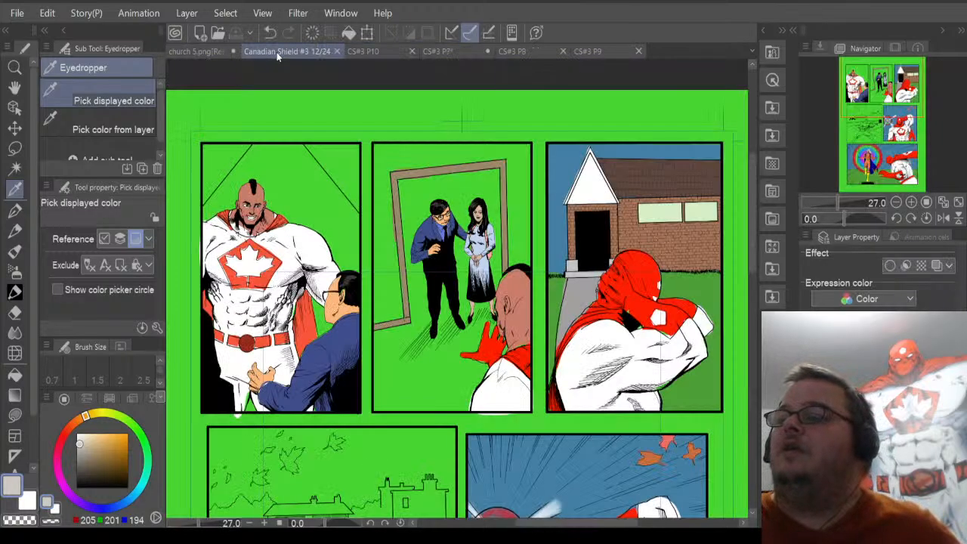
# Lasso-fill the wall around the door frame in the top row's middle panel with the sampled warm light grey.
pyautogui.scroll(1, 306, 229)
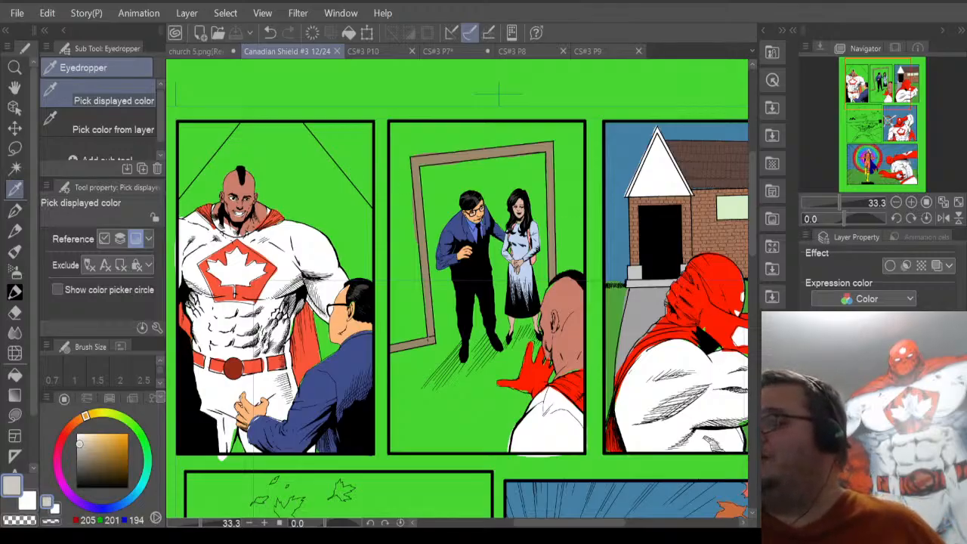
pyautogui.click(876, 439)
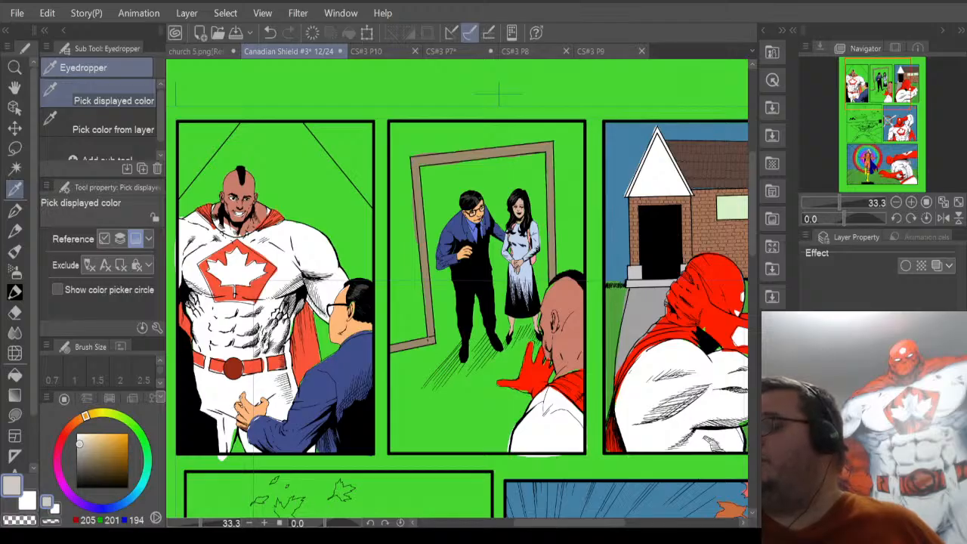
pyautogui.click(877, 423)
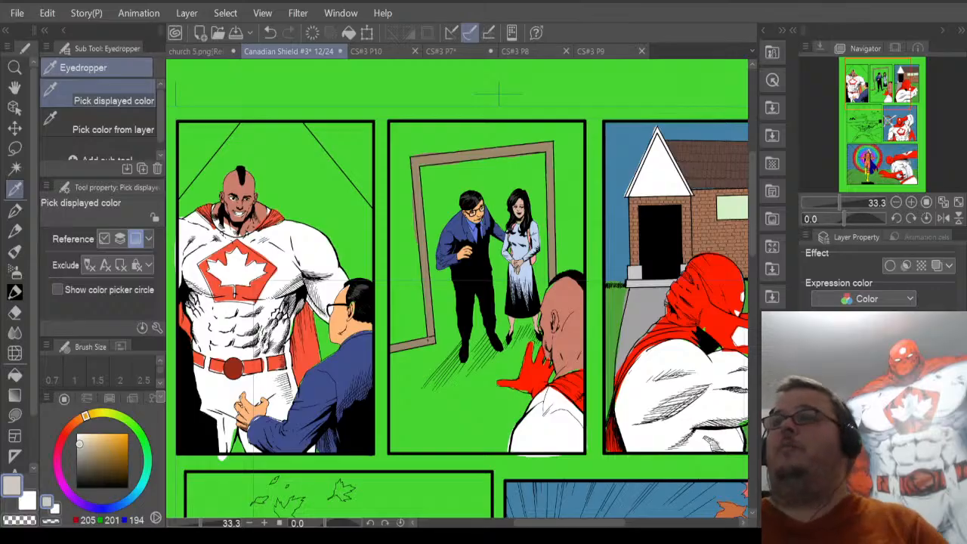
pyautogui.click(14, 418)
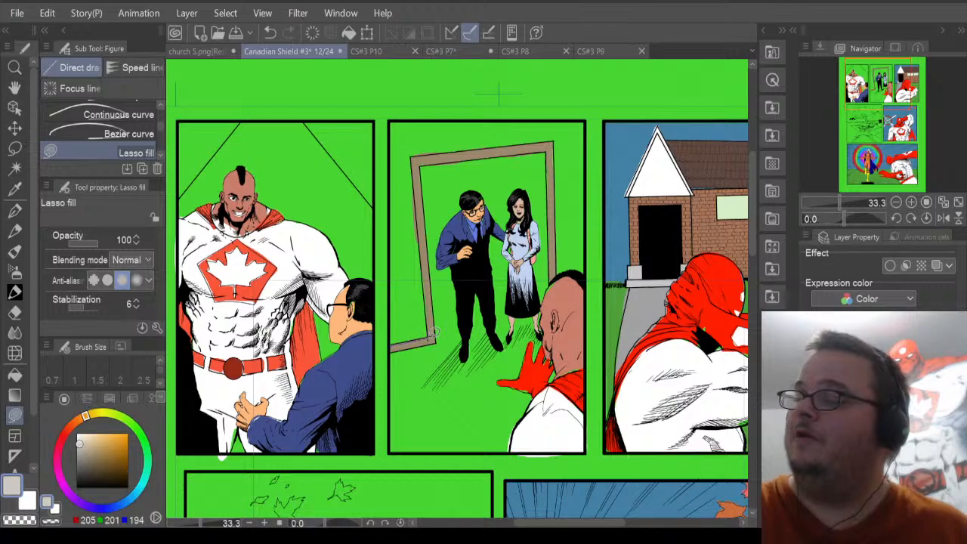
pyautogui.moveTo(436, 295)
pyautogui.mouseDown()
pyautogui.moveTo(411, 177)
pyautogui.moveTo(413, 155)
pyautogui.moveTo(434, 143)
pyautogui.moveTo(431, 123)
pyautogui.moveTo(400, 113)
pyautogui.moveTo(392, 122)
pyautogui.moveTo(393, 171)
pyautogui.moveTo(408, 145)
pyautogui.moveTo(446, 146)
pyautogui.moveTo(429, 172)
pyautogui.moveTo(409, 152)
pyautogui.moveTo(416, 250)
pyautogui.moveTo(419, 142)
pyautogui.moveTo(409, 176)
pyautogui.moveTo(428, 130)
pyautogui.moveTo(439, 150)
pyautogui.moveTo(412, 153)
pyautogui.moveTo(558, 136)
pyautogui.moveTo(569, 124)
pyautogui.moveTo(442, 112)
pyautogui.moveTo(415, 119)
pyautogui.moveTo(416, 154)
pyautogui.mouseUp()
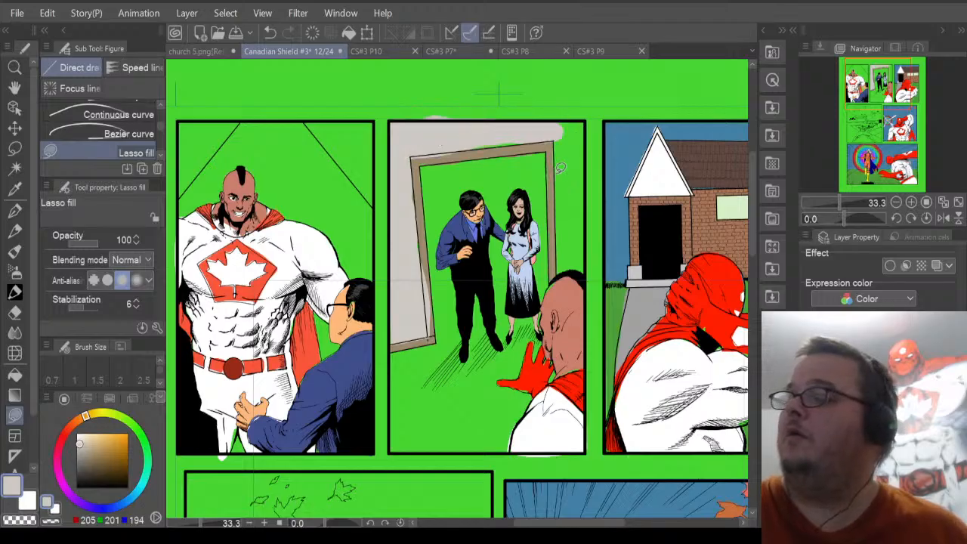
pyautogui.moveTo(557, 139)
pyautogui.mouseDown()
pyautogui.moveTo(559, 275)
pyautogui.moveTo(580, 274)
pyautogui.moveTo(594, 122)
pyautogui.moveTo(560, 117)
pyautogui.moveTo(547, 127)
pyautogui.moveTo(557, 140)
pyautogui.mouseUp()
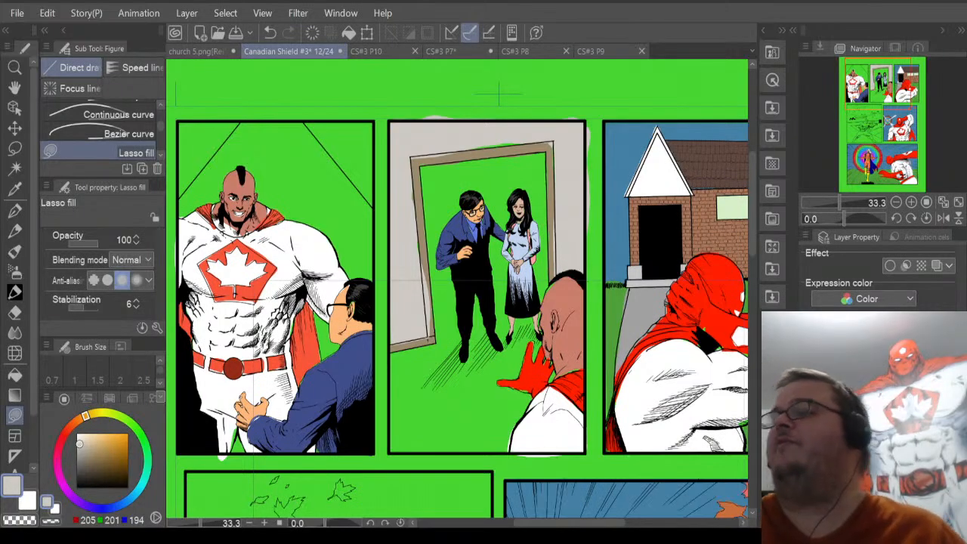
# On the CS#3 P8 page, raise the opacity of the reference photo in the bottom panel.
pyautogui.click(442, 51)
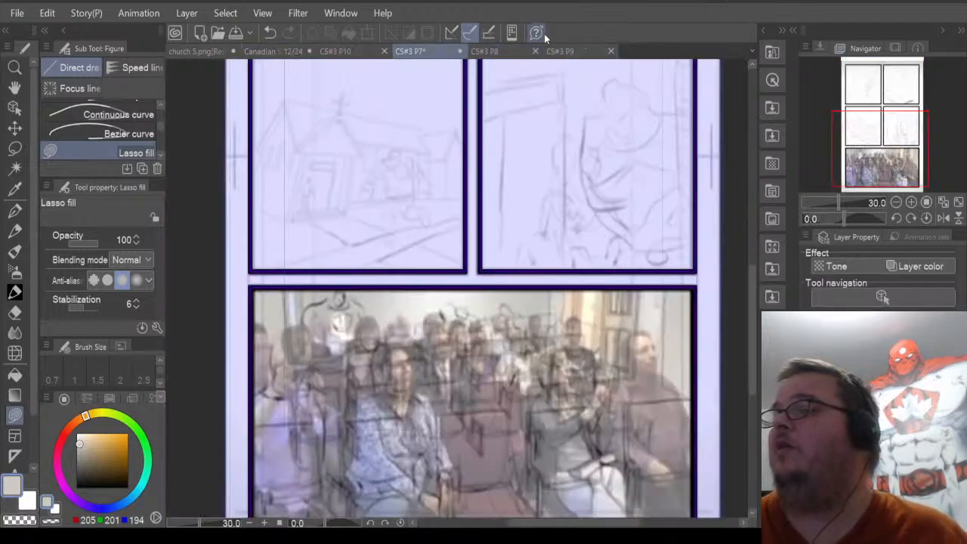
pyautogui.click(505, 50)
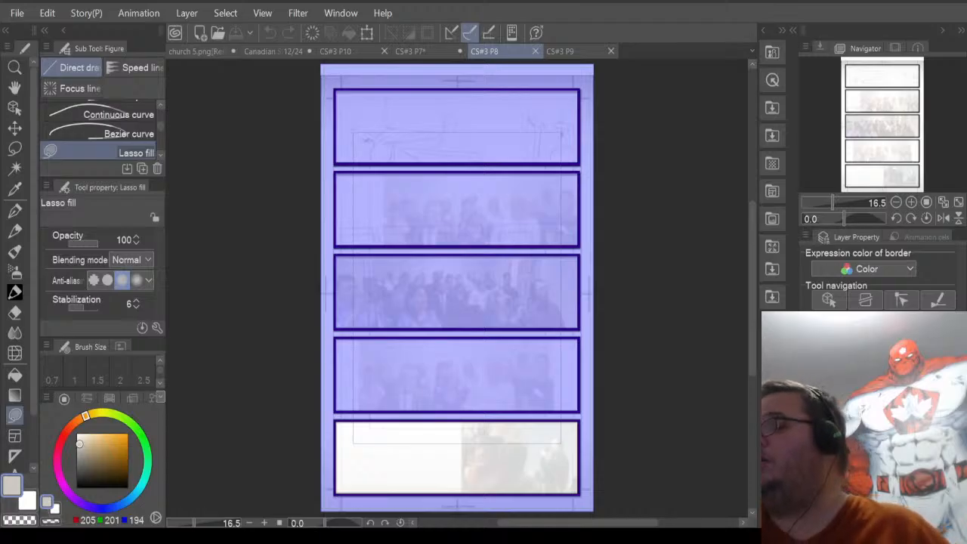
pyautogui.click(880, 439)
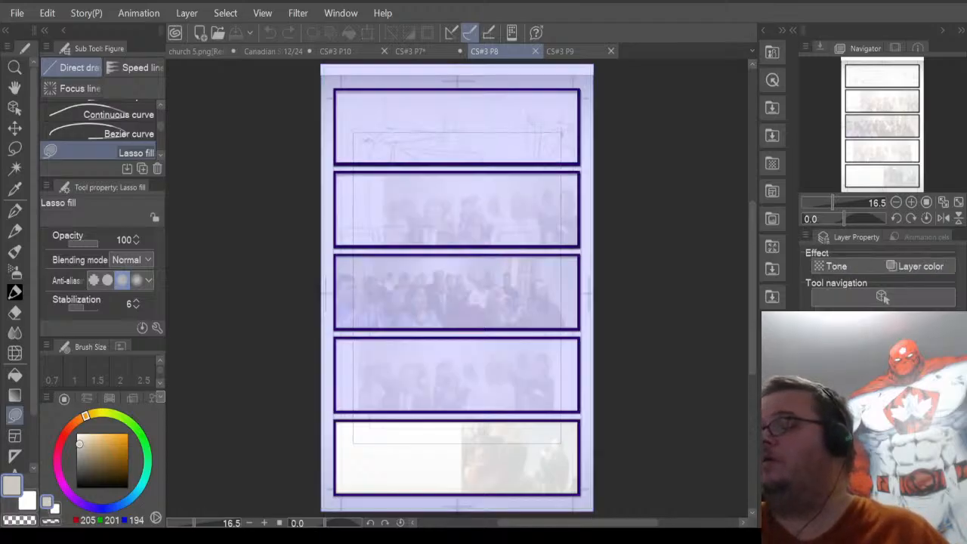
pyautogui.click(809, 438)
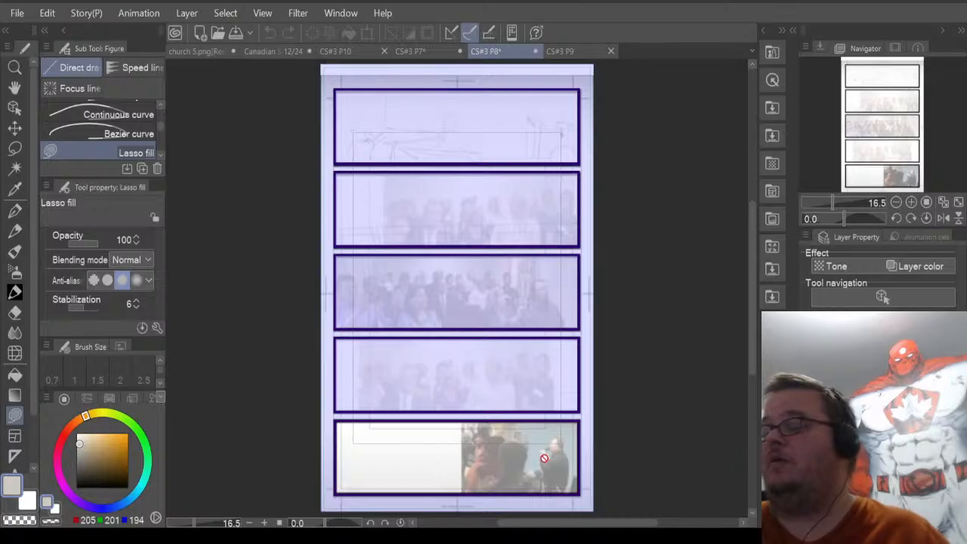
# Look over the crowd reference photos on CS#3 P8 from top to bottom and return to the Canadian Shield #3 page.
pyautogui.scroll(2, 546, 458)
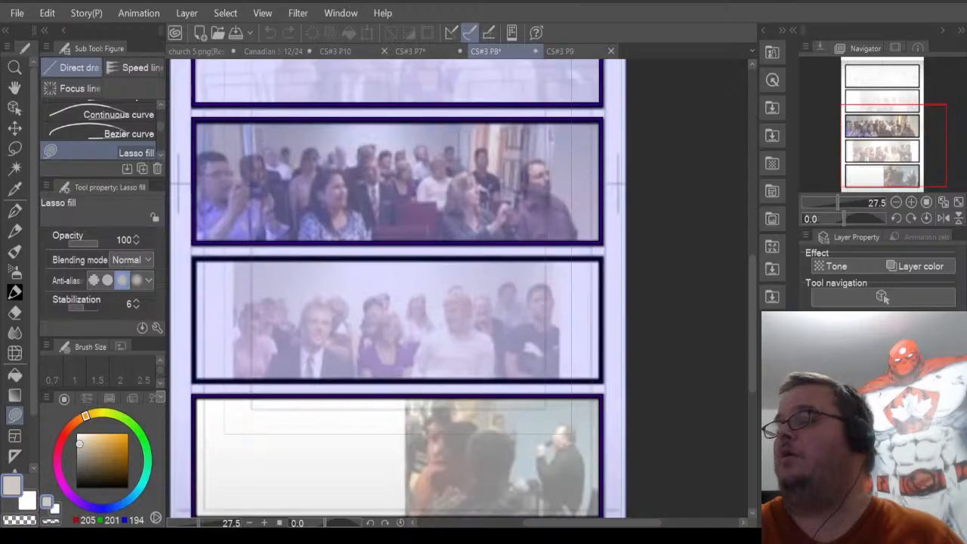
pyautogui.moveTo(753, 343); pyautogui.dragTo(750, 261)
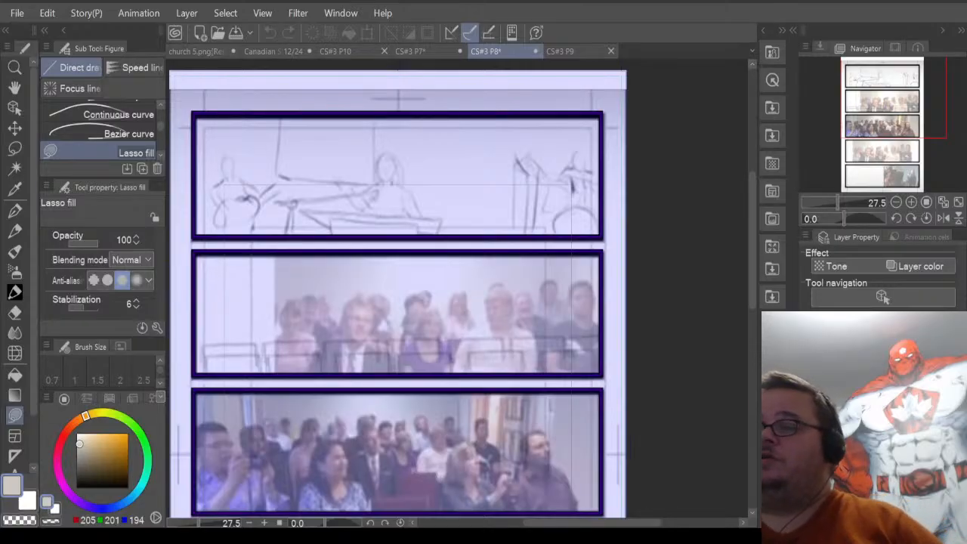
pyautogui.moveTo(750, 283); pyautogui.dragTo(758, 405)
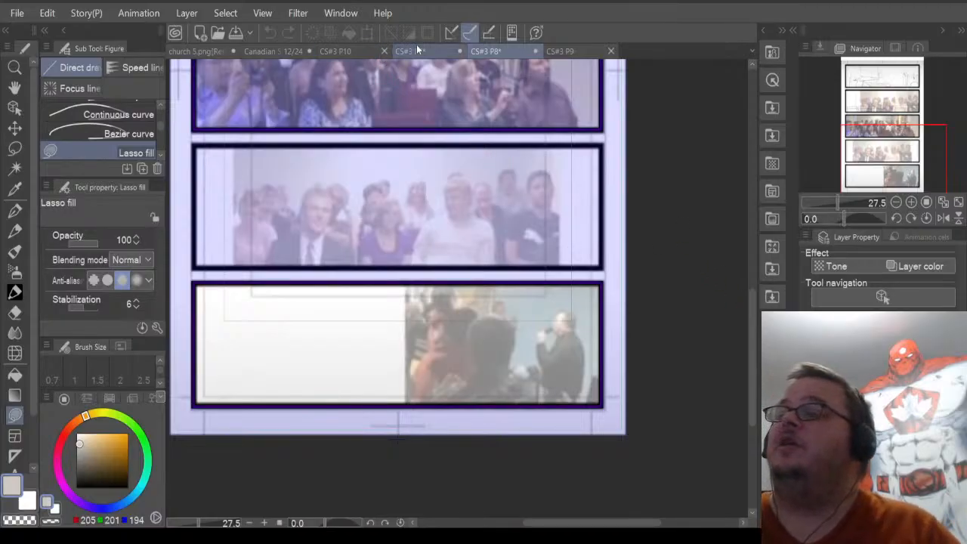
pyautogui.click(354, 50)
pyautogui.click(281, 51)
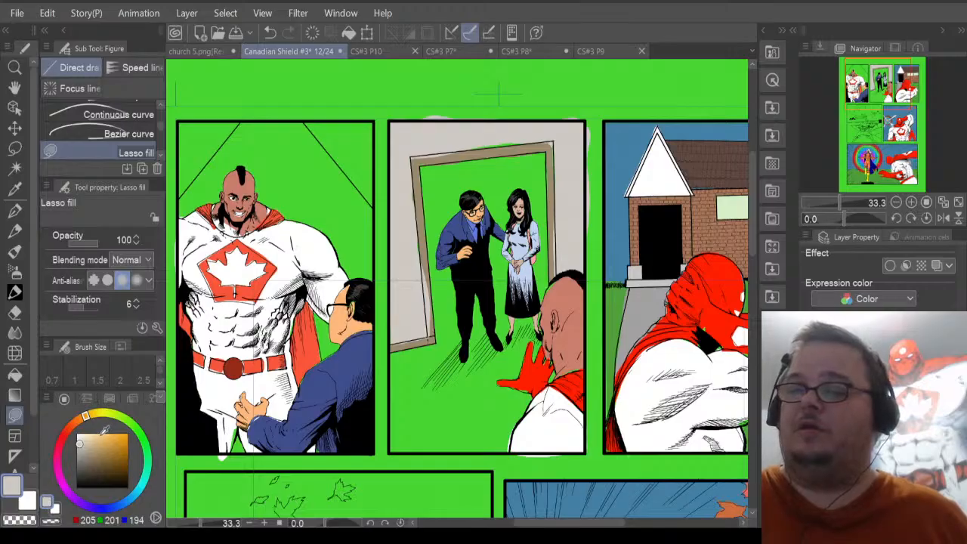
# Lasso-fill the floor of the top row's middle panel with light tan (RGB 209, 190, 158).
pyautogui.moveTo(98, 441); pyautogui.dragTo(90, 441)
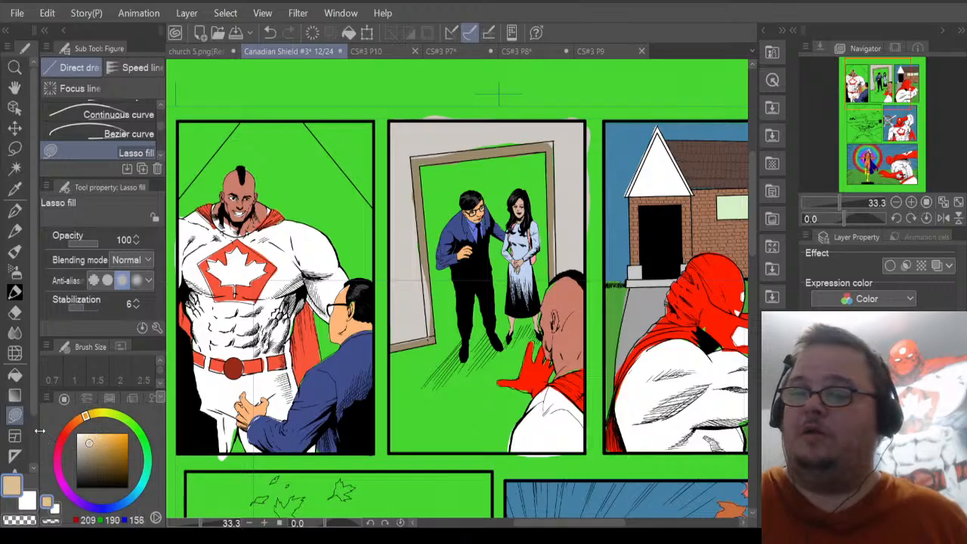
pyautogui.moveTo(468, 452)
pyautogui.mouseDown()
pyautogui.moveTo(507, 444)
pyautogui.moveTo(546, 389)
pyautogui.moveTo(549, 216)
pyautogui.moveTo(530, 206)
pyautogui.moveTo(429, 233)
pyautogui.moveTo(438, 337)
pyautogui.moveTo(397, 350)
pyautogui.moveTo(394, 460)
pyautogui.mouseUp()
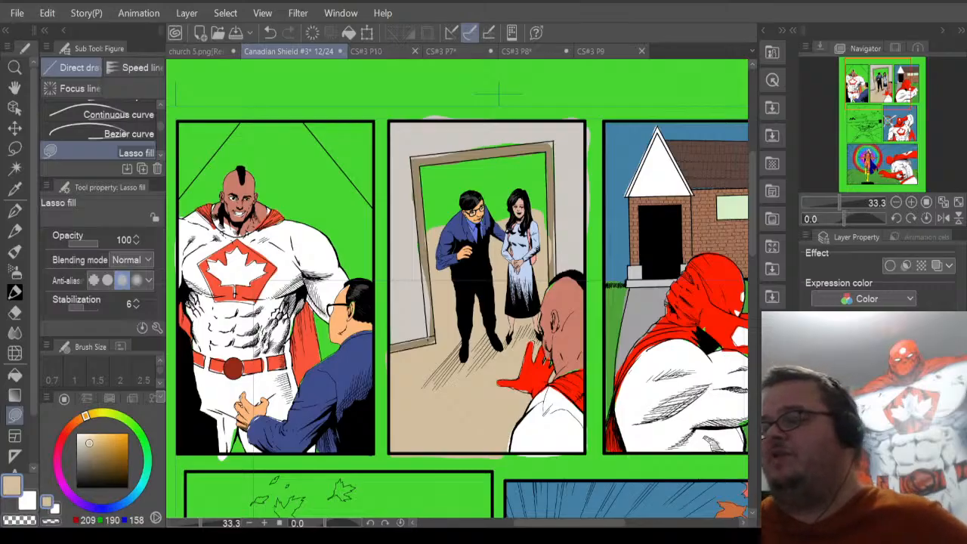
# Try a dark brown (RGB 56, 37, 2) lasso fill in the doorway behind the couple, and undo it.
pyautogui.click(97, 465)
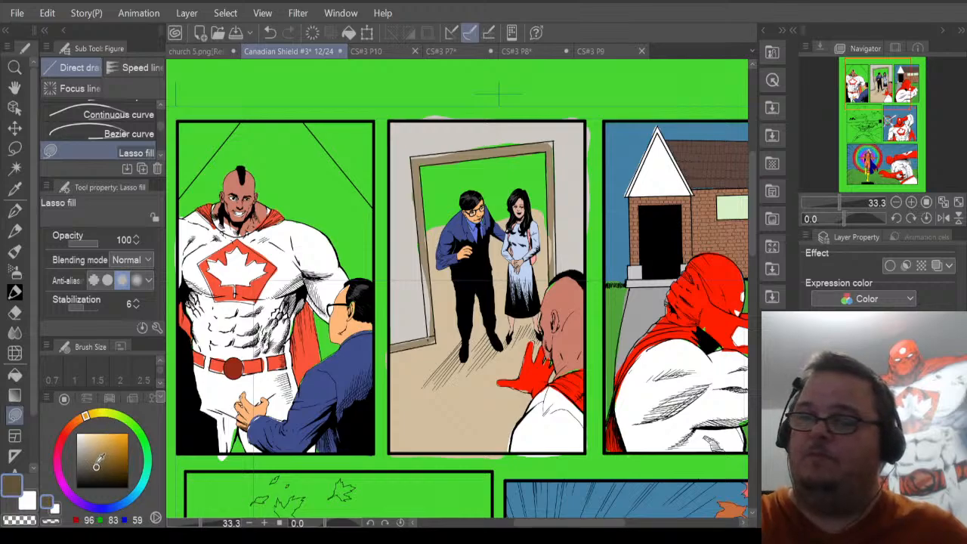
pyautogui.click(126, 477)
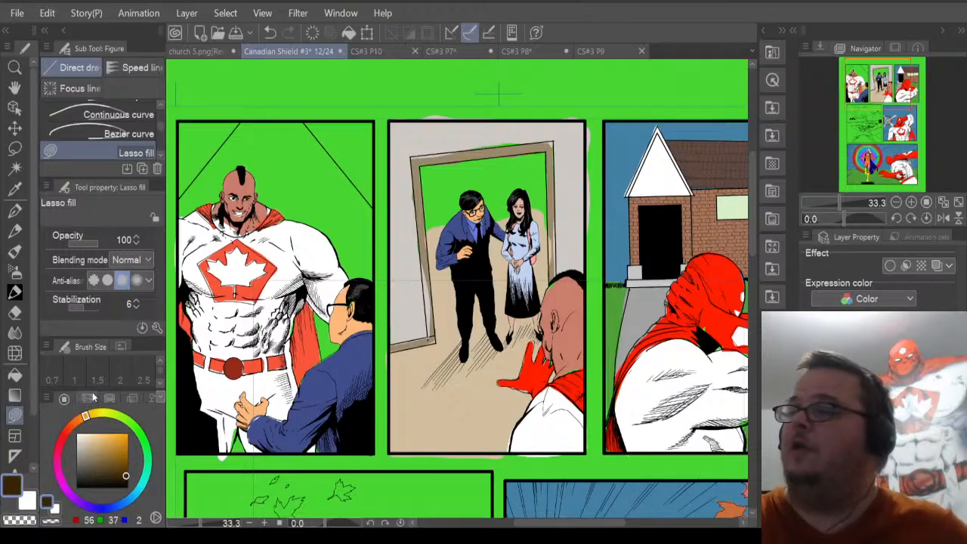
pyautogui.moveTo(431, 233)
pyautogui.mouseDown()
pyautogui.moveTo(542, 226)
pyautogui.moveTo(550, 163)
pyautogui.moveTo(506, 151)
pyautogui.moveTo(435, 157)
pyautogui.moveTo(424, 184)
pyautogui.moveTo(428, 229)
pyautogui.mouseUp()
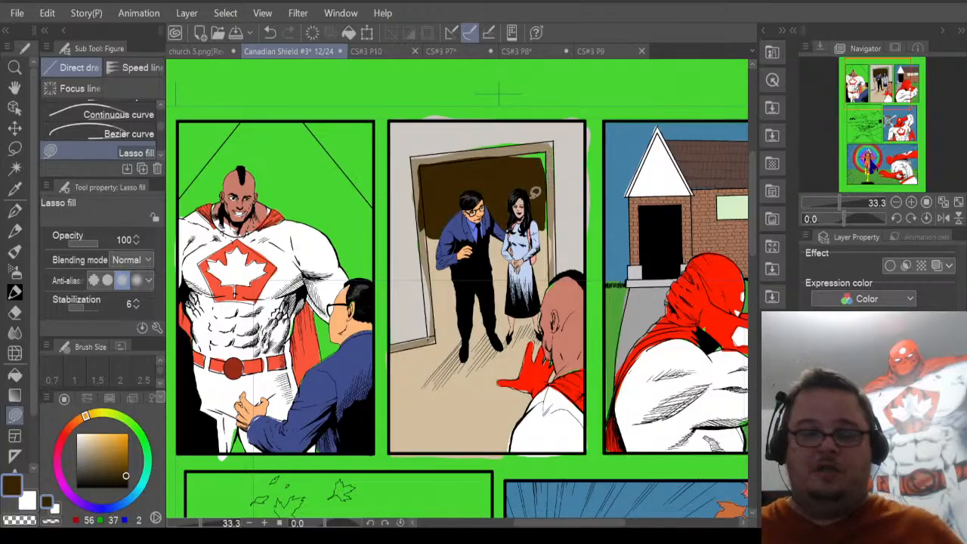
pyautogui.hotkey('ctrl', 'z')
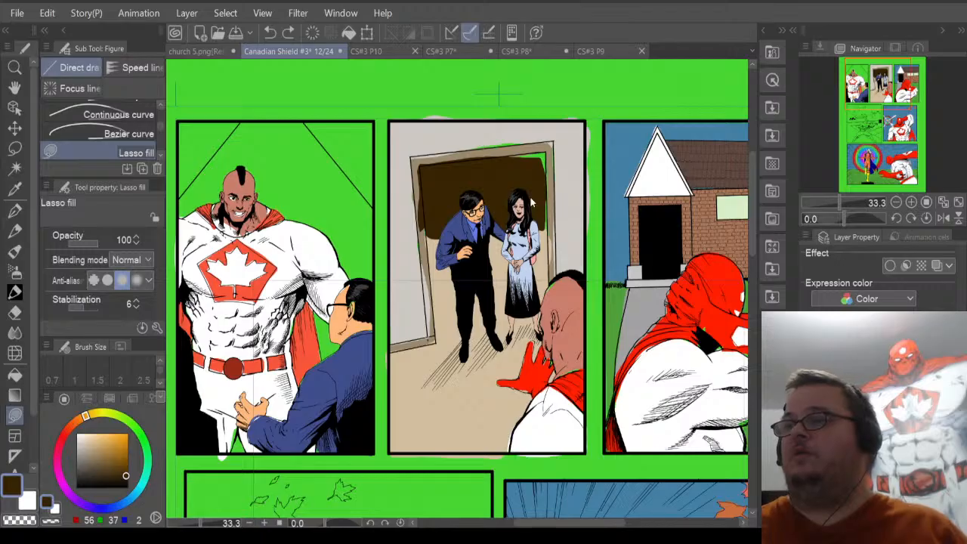
pyautogui.hotkey('ctrl', 'z')
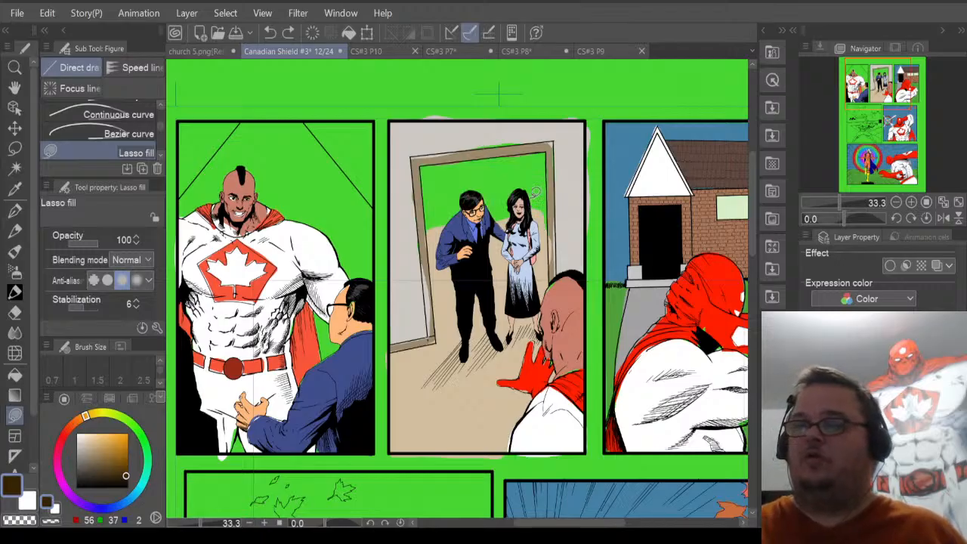
# Sample the tan of the floor and lasso-fill the remaining green area inside the doorway behind the couple.
pyautogui.press('i')
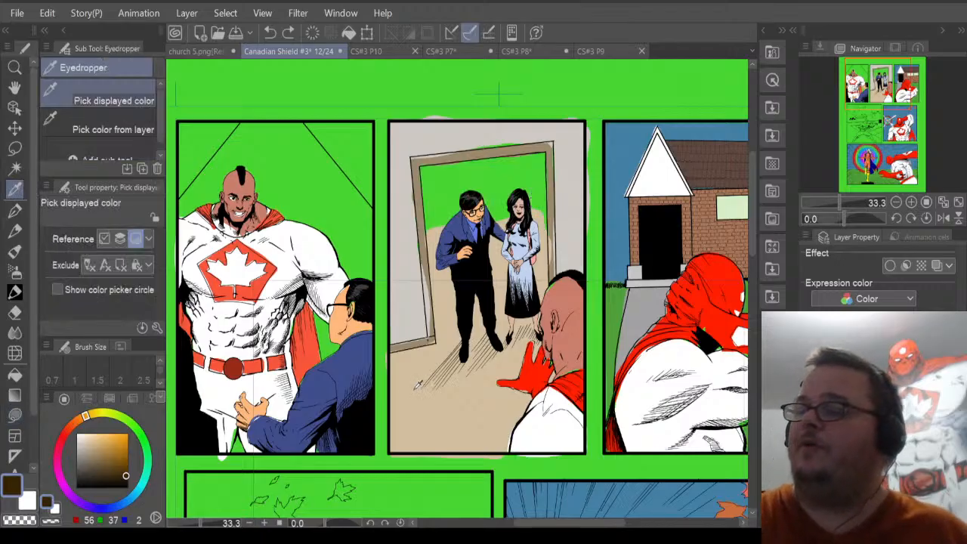
pyautogui.click(405, 371)
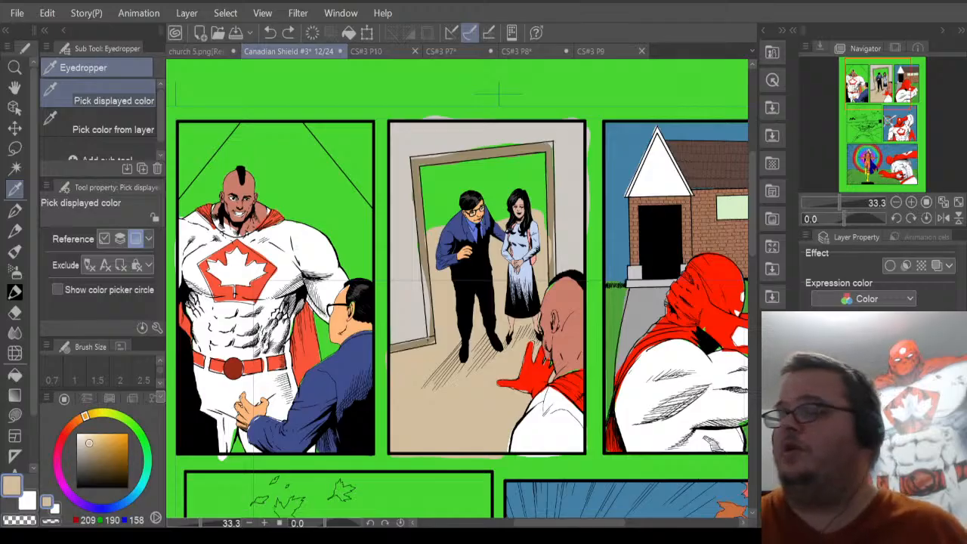
pyautogui.click(14, 415)
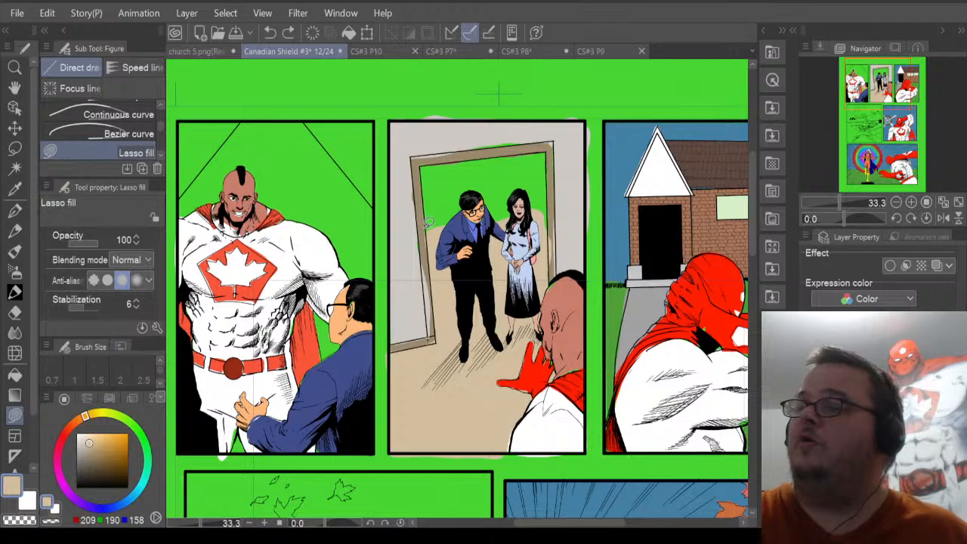
pyautogui.moveTo(426, 207)
pyautogui.mouseDown()
pyautogui.moveTo(421, 168)
pyautogui.moveTo(545, 152)
pyautogui.moveTo(550, 219)
pyautogui.moveTo(448, 243)
pyautogui.mouseUp()
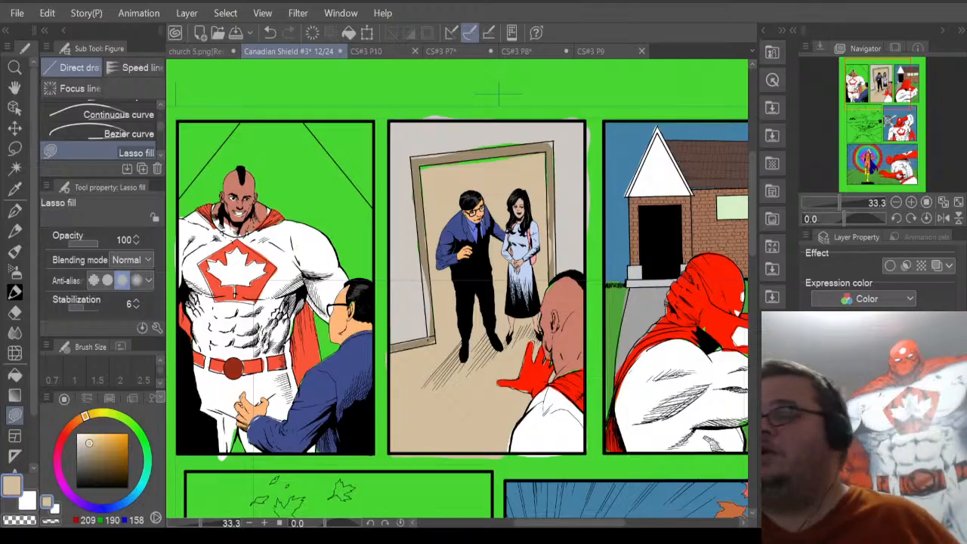
# Lasso-fill the upper part of the doorway above the couple with dark grey (RGB 49, 49, 49).
pyautogui.click(128, 487)
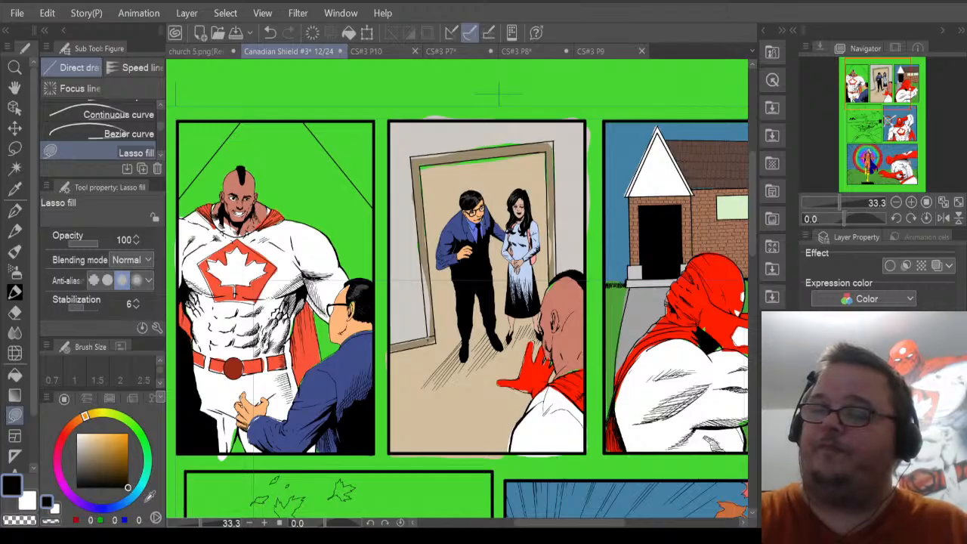
pyautogui.moveTo(110, 478); pyautogui.dragTo(73, 475)
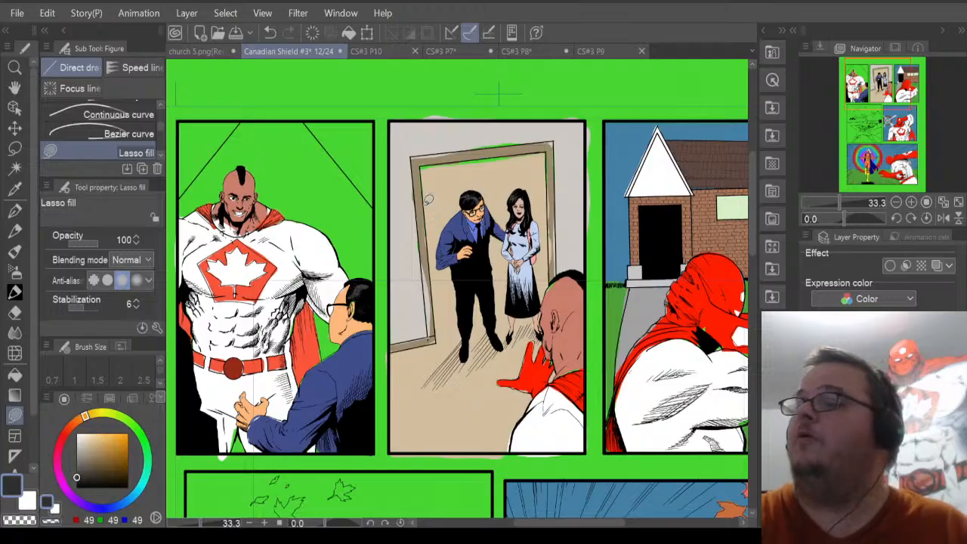
pyautogui.moveTo(425, 206)
pyautogui.mouseDown()
pyautogui.moveTo(529, 189)
pyautogui.moveTo(550, 175)
pyautogui.moveTo(538, 151)
pyautogui.moveTo(434, 159)
pyautogui.moveTo(427, 201)
pyautogui.mouseUp()
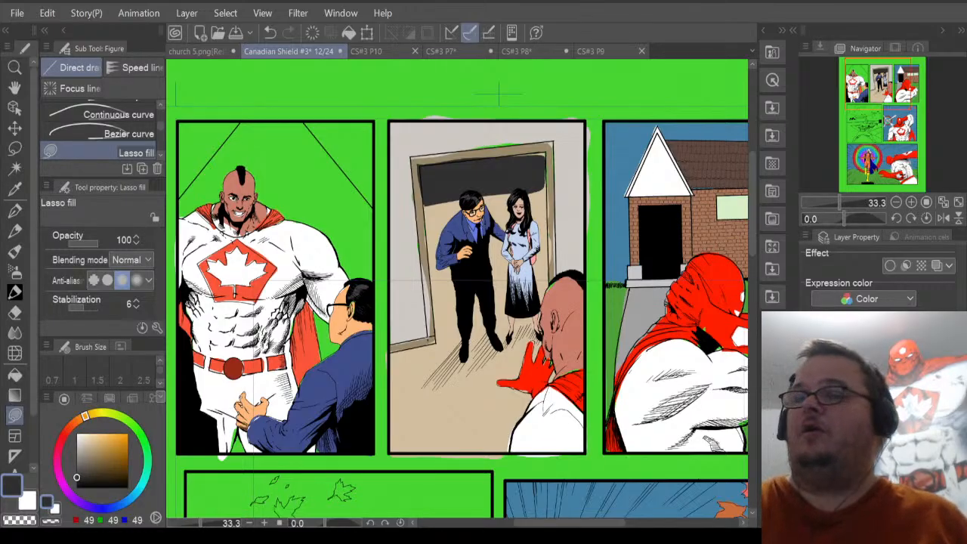
# Sample the middle panel's warm light grey wall color (RGB 205, 201, 194) and lasso-fill the wall behind the caped hero in the top row's first panel.
pyautogui.click(14, 189)
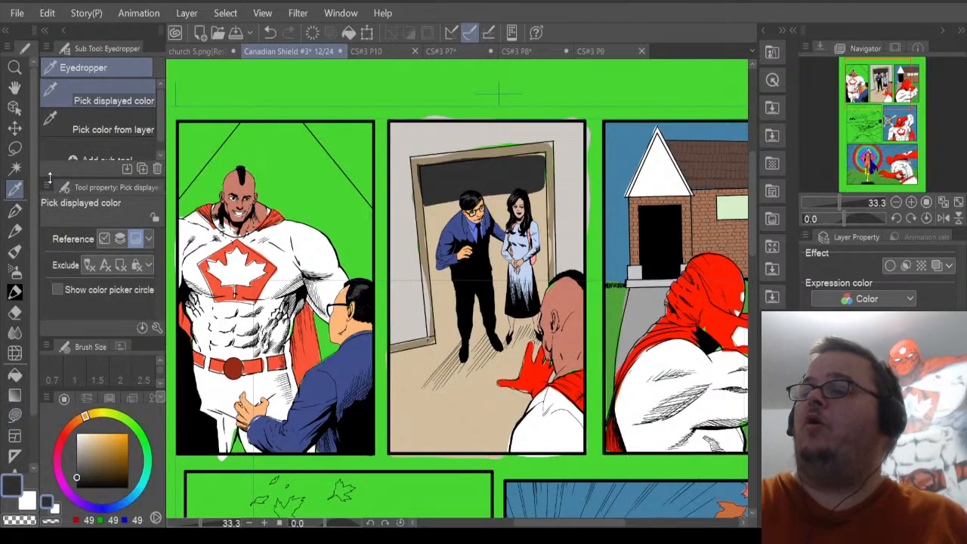
pyautogui.click(408, 260)
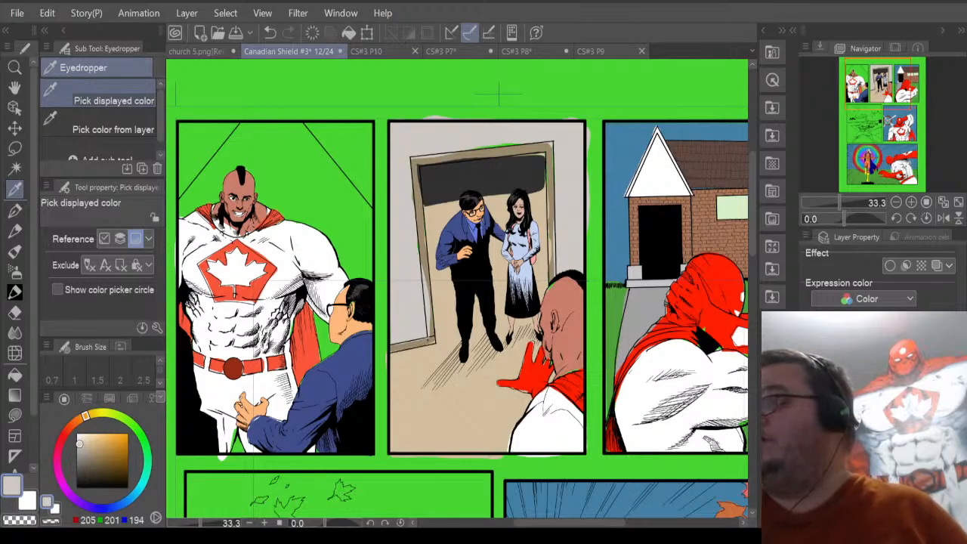
pyautogui.click(869, 423)
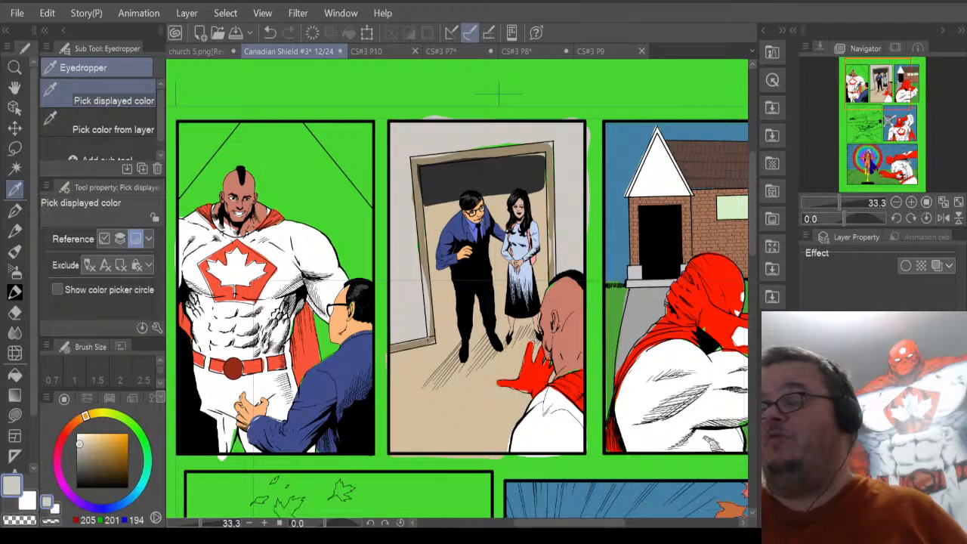
pyautogui.click(15, 416)
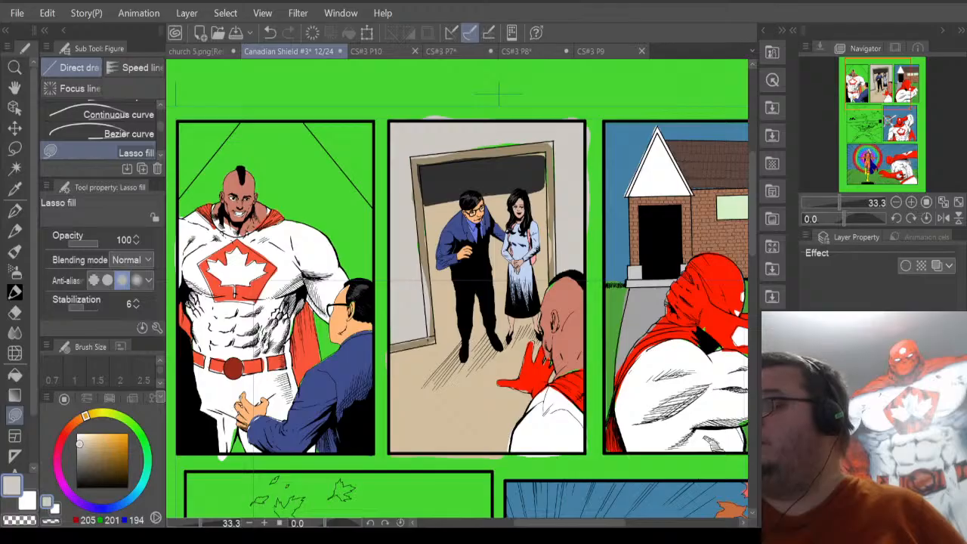
pyautogui.click(861, 423)
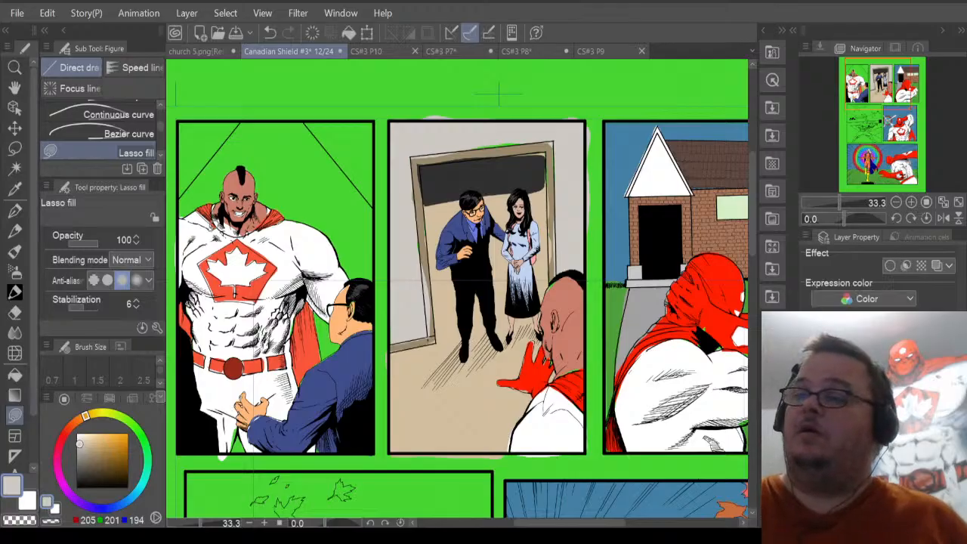
pyautogui.moveTo(180, 123)
pyautogui.mouseDown()
pyautogui.moveTo(204, 112)
pyautogui.moveTo(379, 121)
pyautogui.moveTo(382, 321)
pyautogui.moveTo(336, 418)
pyautogui.moveTo(292, 443)
pyautogui.moveTo(235, 451)
pyautogui.moveTo(220, 429)
pyautogui.moveTo(178, 294)
pyautogui.mouseUp()
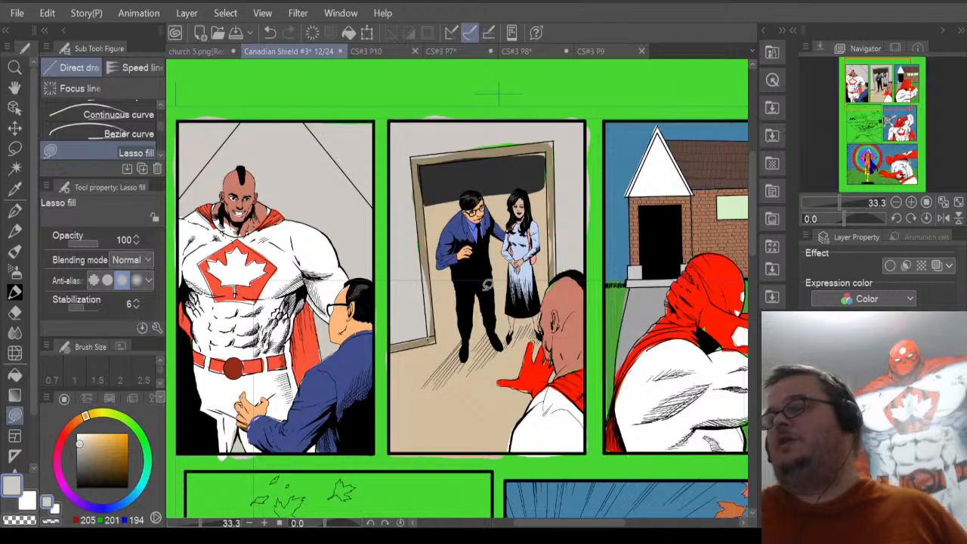
# Review the whole page, examining the uncolored middle-row panel with the houses and the finished top-row panels.
pyautogui.scroll(-6, 499, 94)
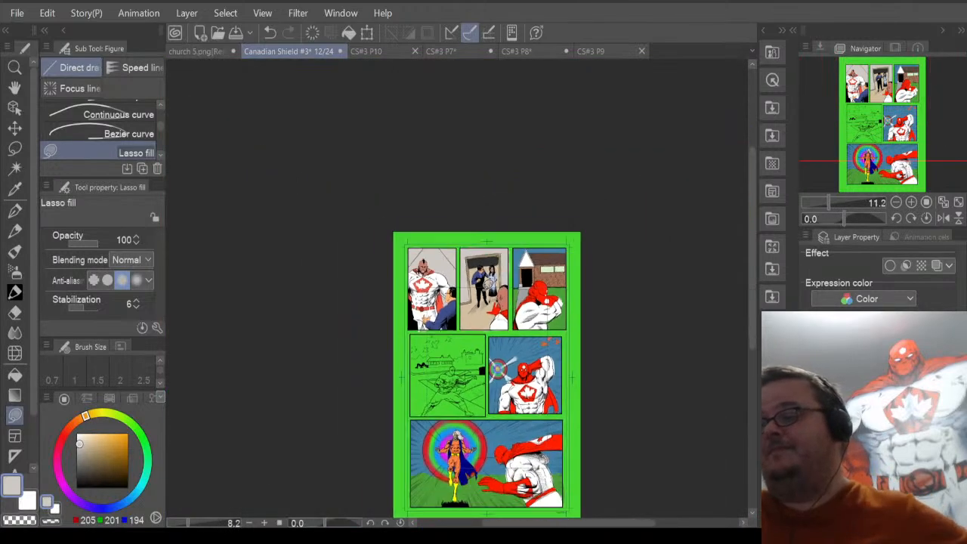
pyautogui.scroll(-2, 488, 288)
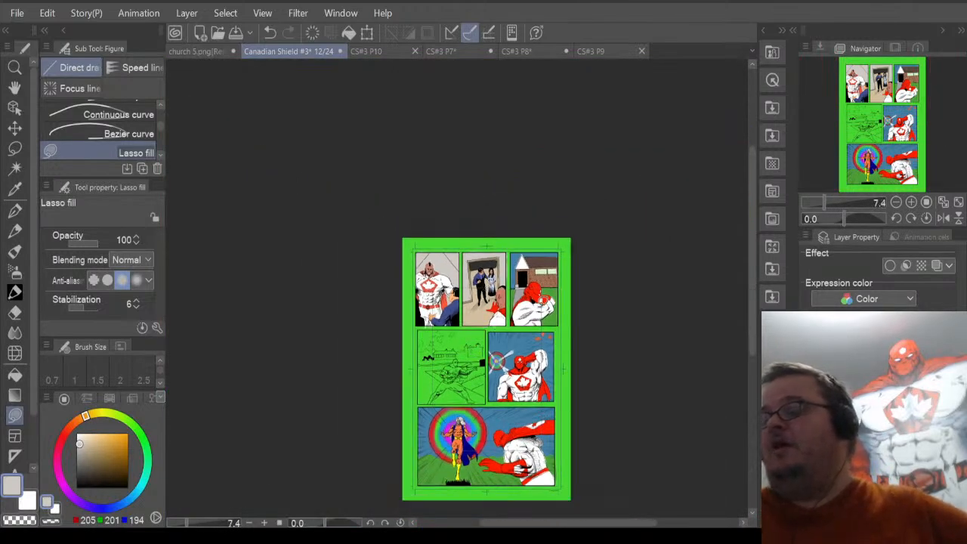
pyautogui.scroll(5, 440, 366)
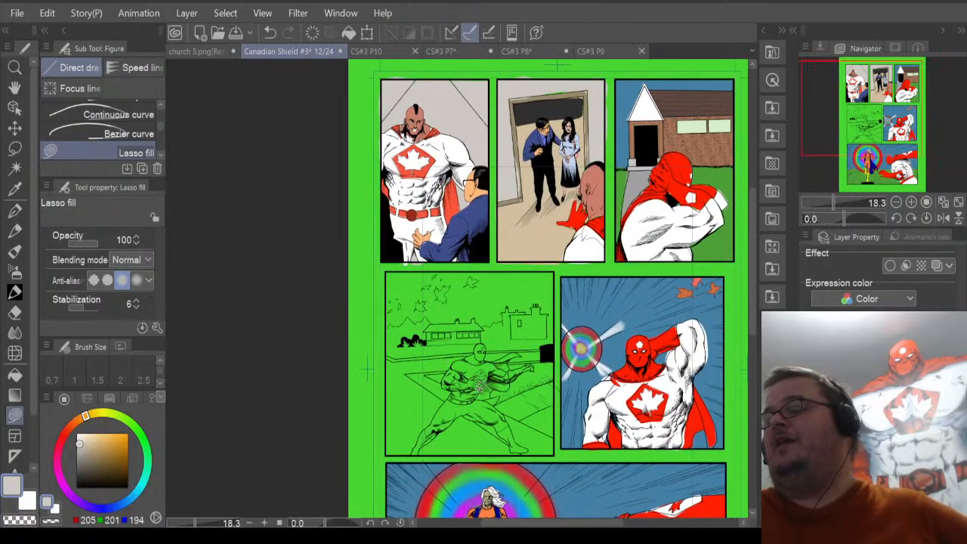
pyautogui.scroll(4, 479, 385)
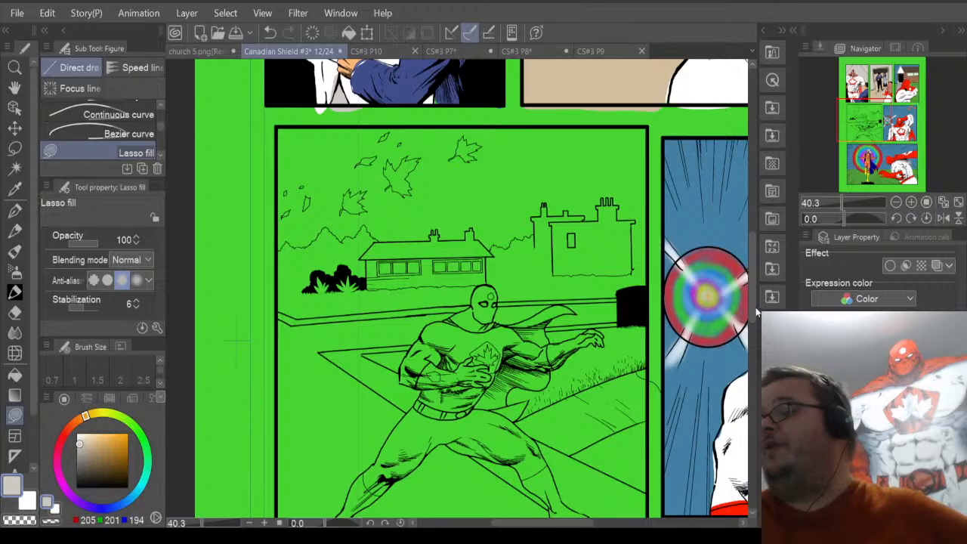
pyautogui.moveTo(755, 311); pyautogui.dragTo(751, 321)
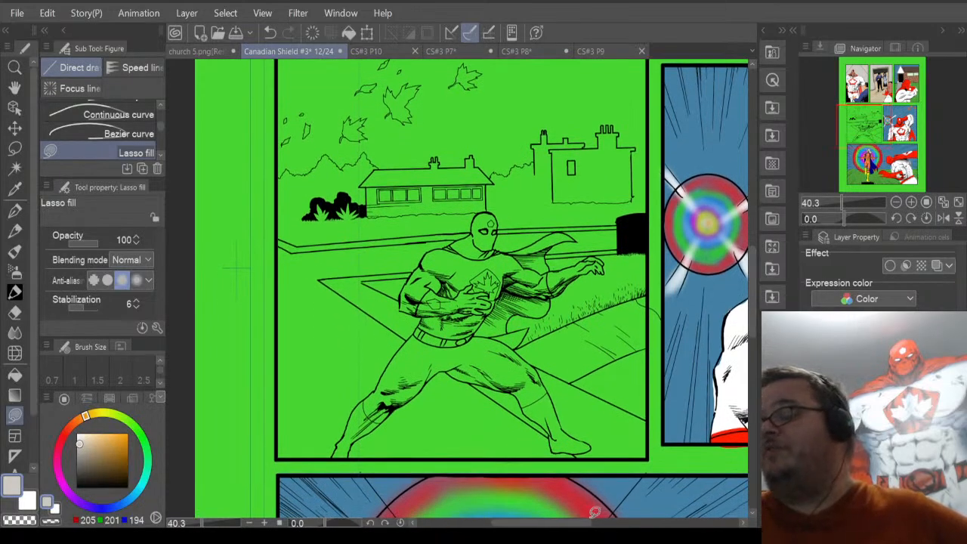
pyautogui.moveTo(594, 523); pyautogui.dragTo(603, 524)
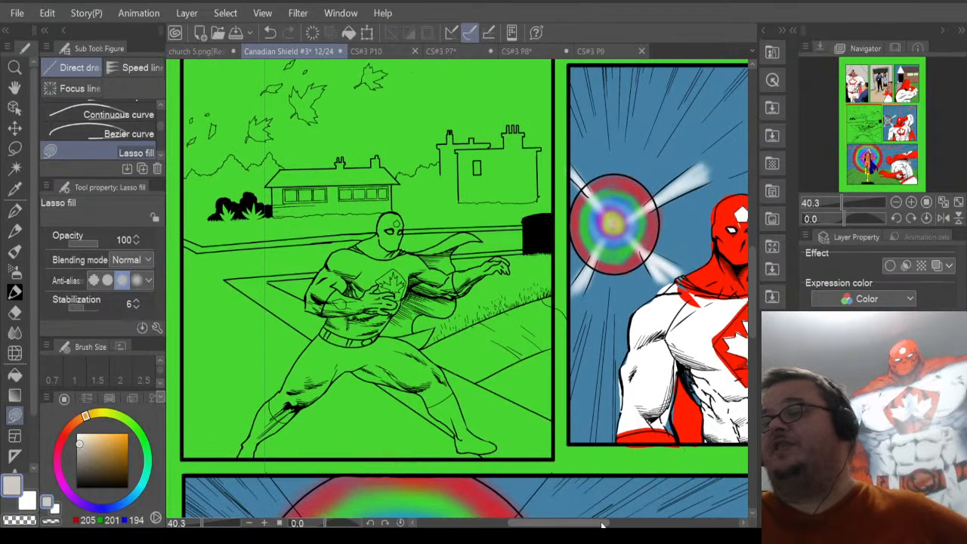
pyautogui.scroll(-1, 572, 305)
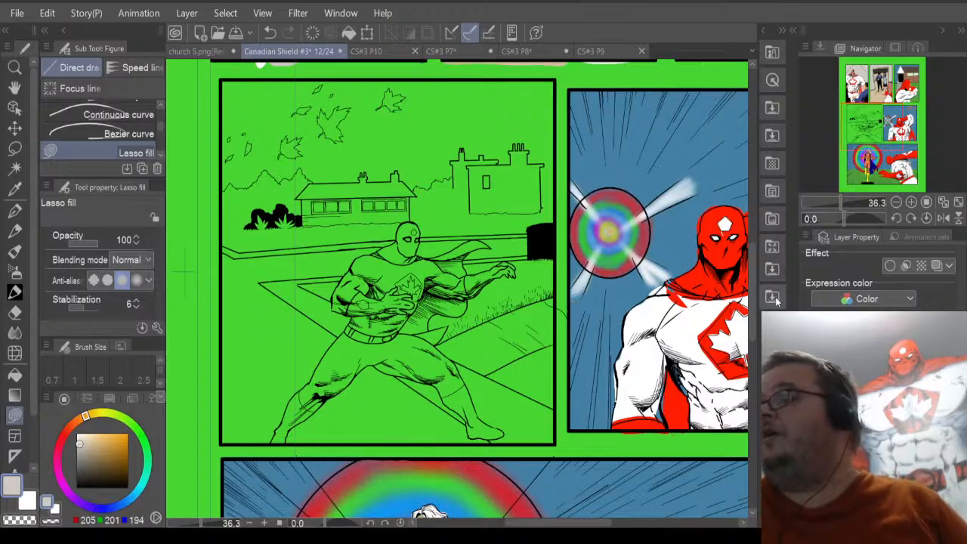
pyautogui.moveTo(751, 305); pyautogui.dragTo(749, 239)
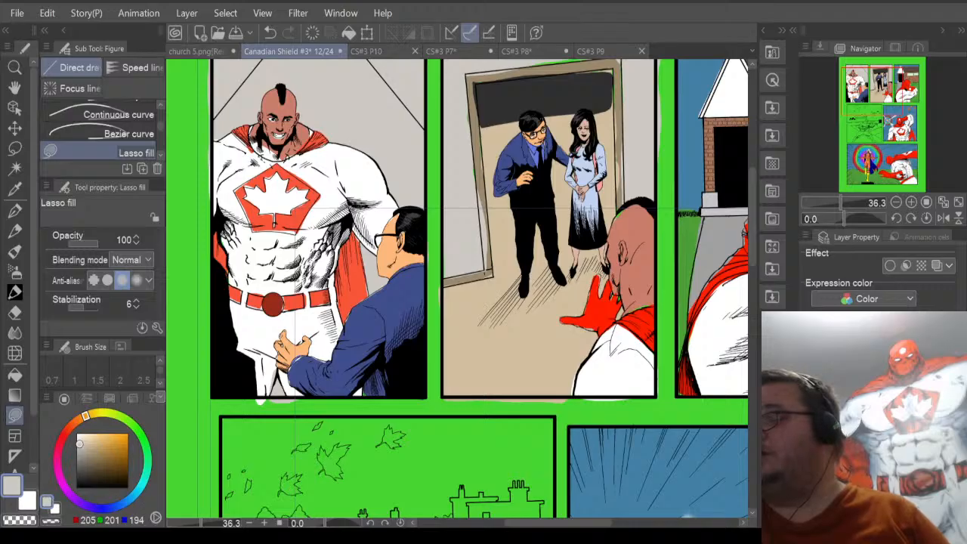
# Sample the dark grey highlight of the suited man's hair (RGB 62, 62, 63) and lasso-fill the small gap at his sideburn.
pyautogui.click(809, 393)
pyautogui.click(808, 393)
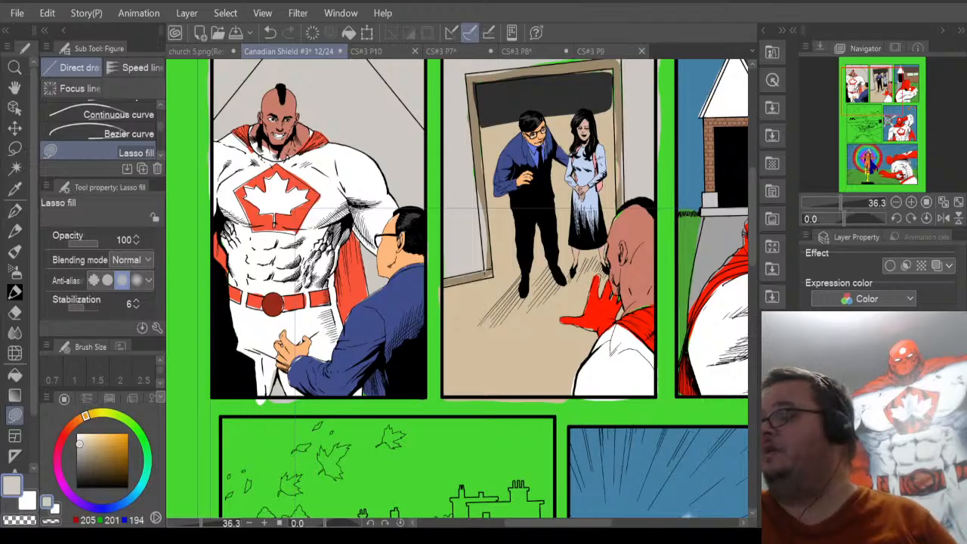
pyautogui.click(869, 424)
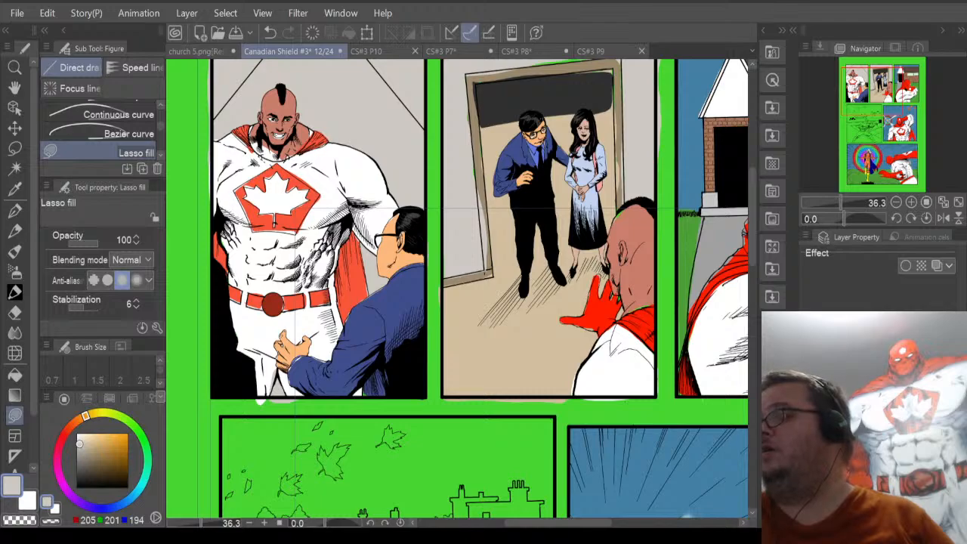
pyautogui.click(869, 424)
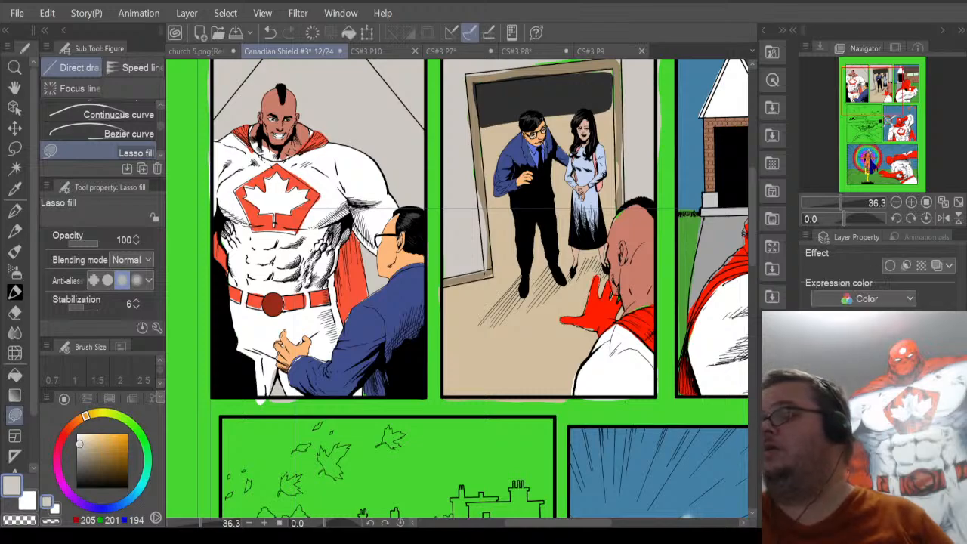
pyautogui.click(810, 424)
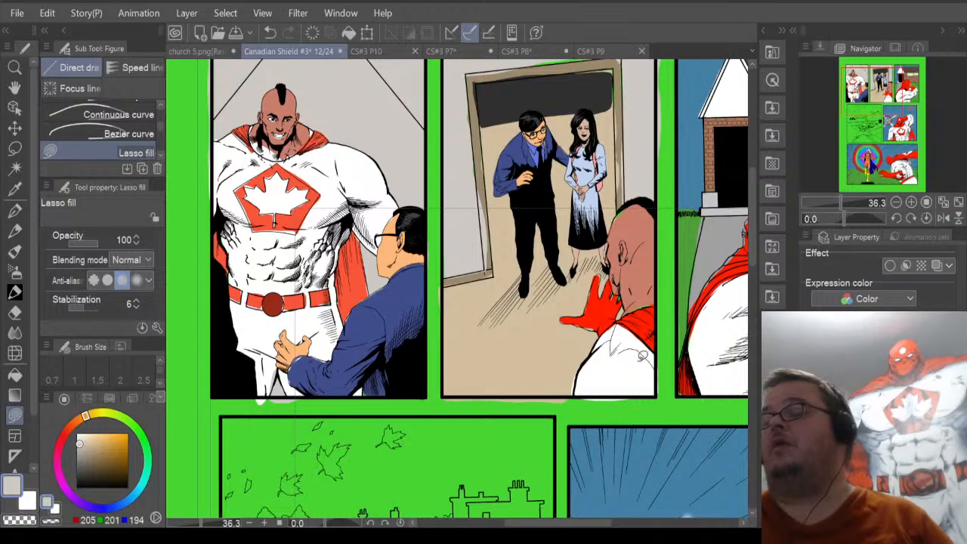
pyautogui.scroll(1, 416, 212)
pyautogui.scroll(10, 395, 210)
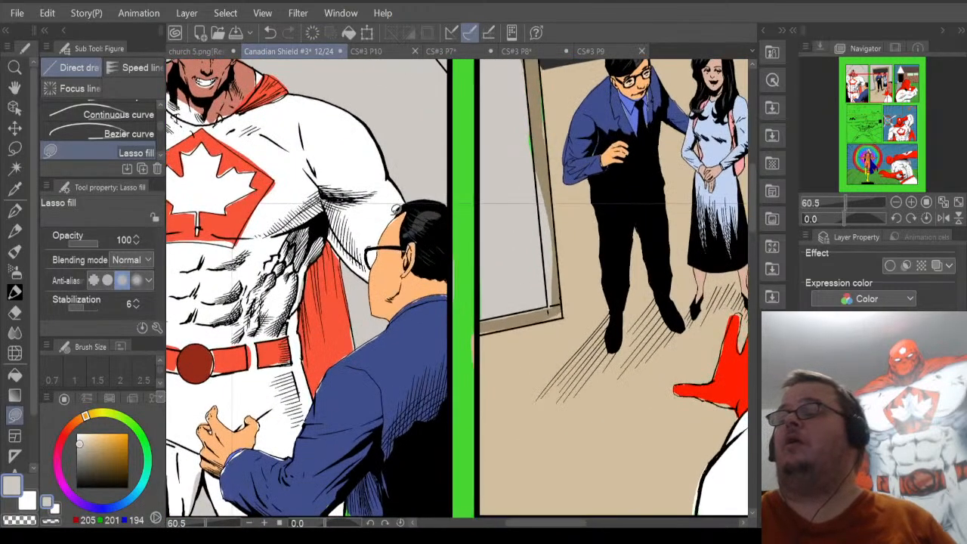
pyautogui.scroll(2, 395, 210)
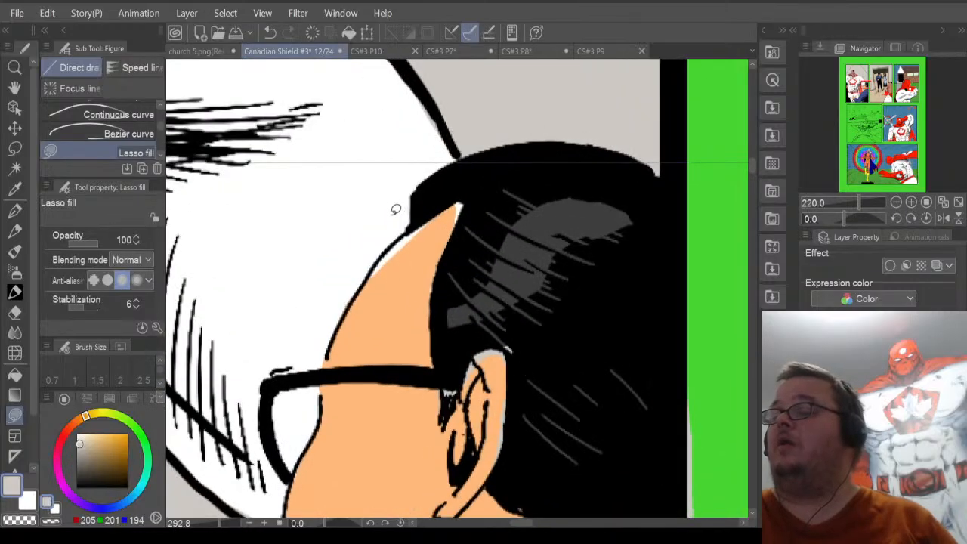
pyautogui.click(15, 189)
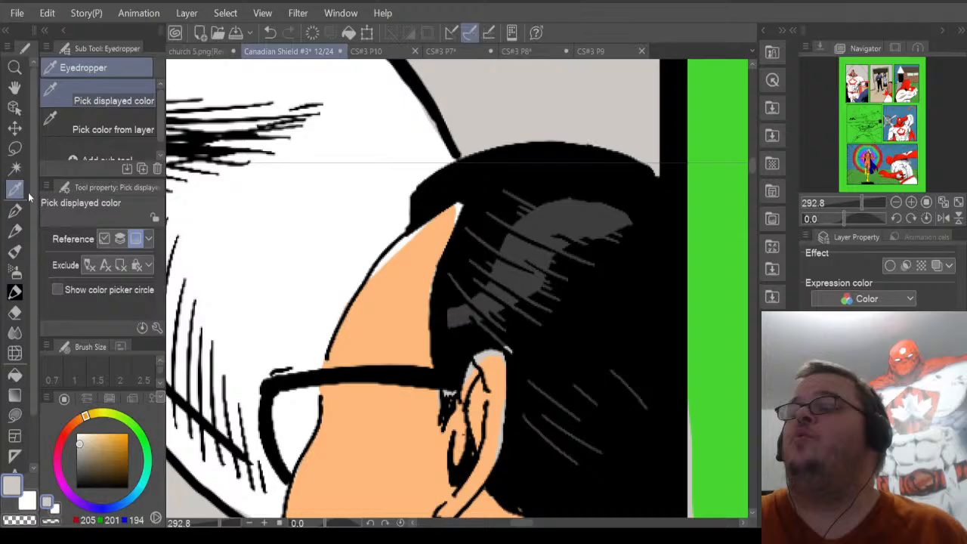
pyautogui.click(579, 214)
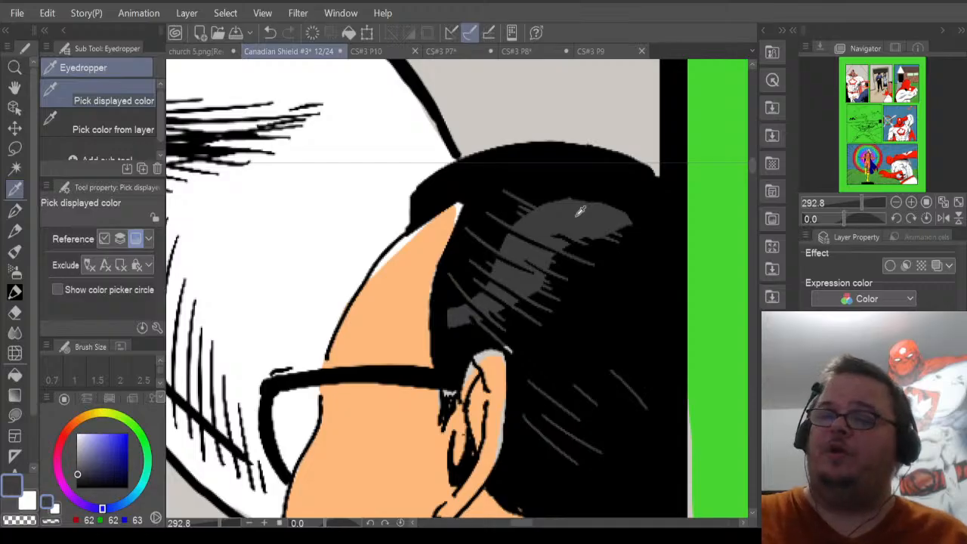
pyautogui.click(15, 416)
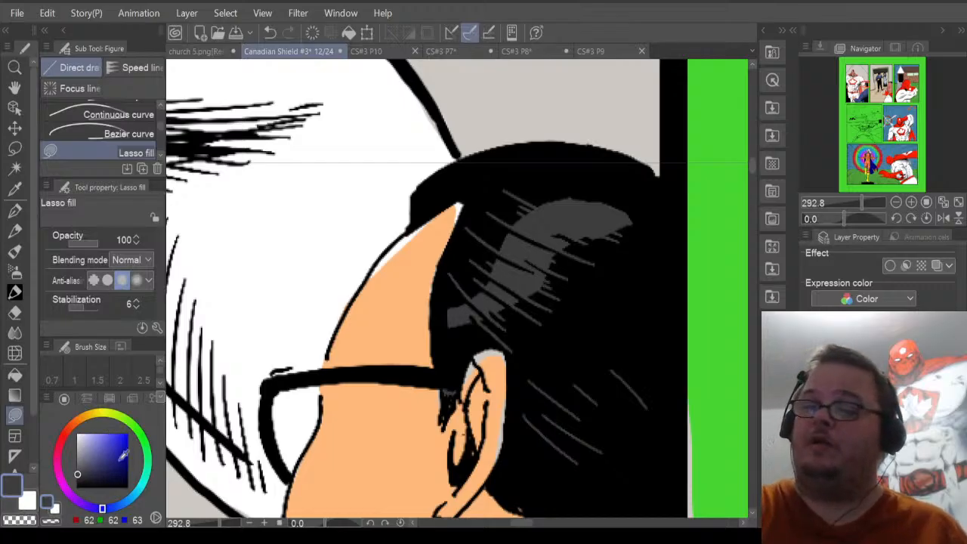
# Lasso-fill the suited man's glasses lens with light blue (RGB 191, 230, 244).
pyautogui.click(133, 495)
pyautogui.click(88, 436)
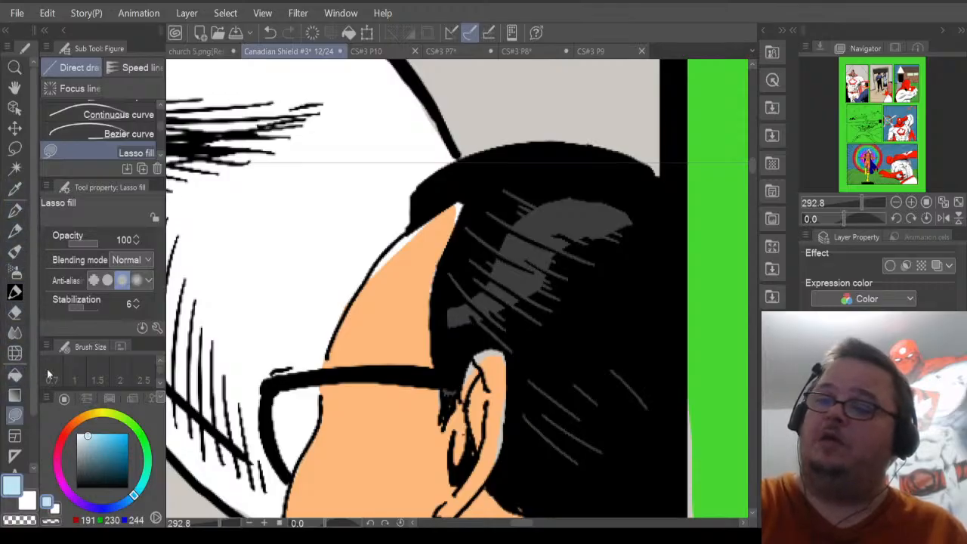
pyautogui.moveTo(277, 382)
pyautogui.mouseDown()
pyautogui.moveTo(270, 423)
pyautogui.moveTo(296, 470)
pyautogui.moveTo(324, 420)
pyautogui.moveTo(326, 390)
pyautogui.moveTo(322, 374)
pyautogui.moveTo(278, 373)
pyautogui.mouseUp()
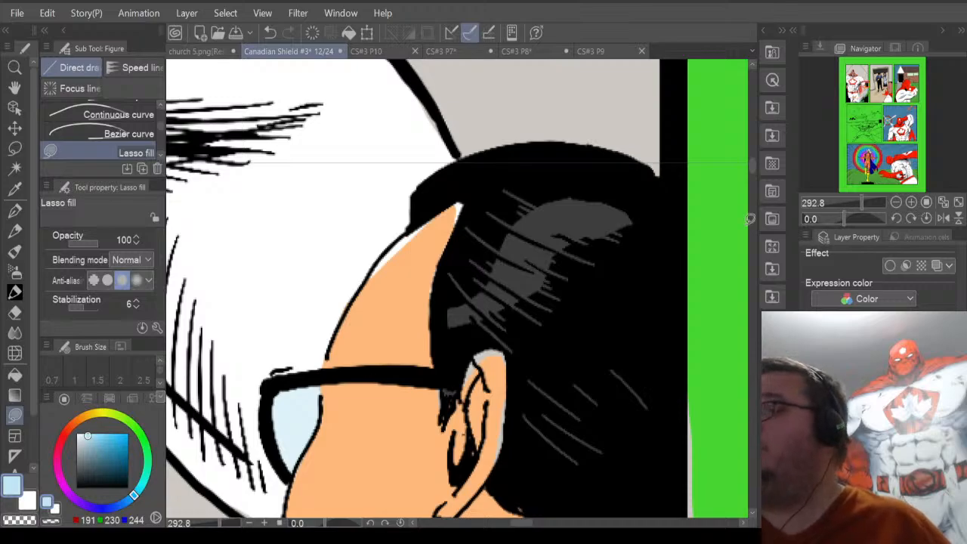
# Sample the suit jacket's blue (RGB 64, 78, 139) and lasso-fill the grey gaps along the collar's upper edge.
pyautogui.moveTo(748, 169); pyautogui.dragTo(751, 182)
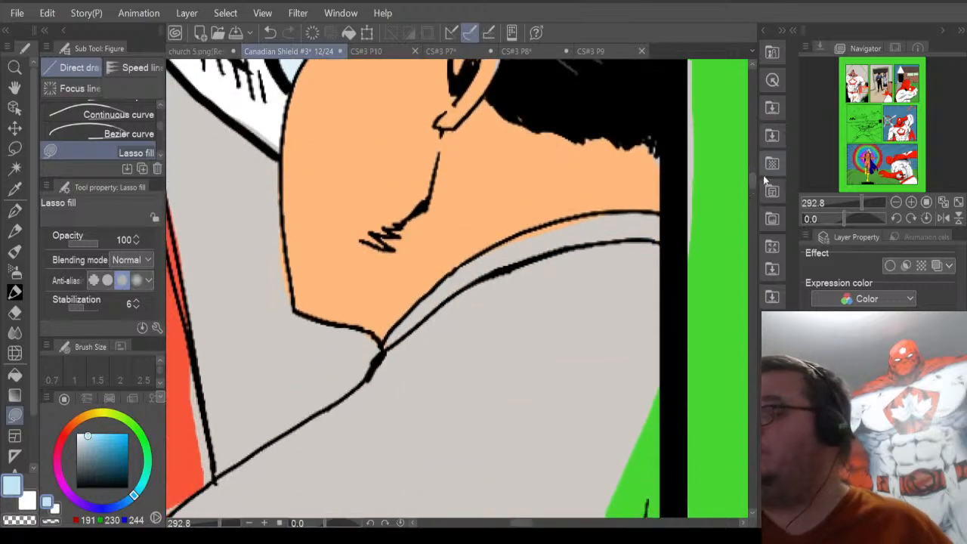
pyautogui.hotkey('ctrl', 'z')
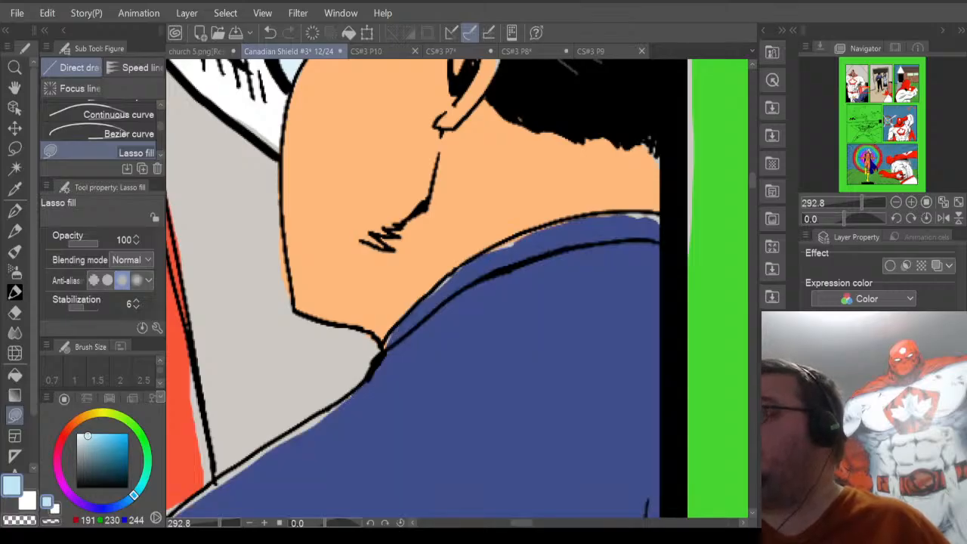
pyautogui.press('i')
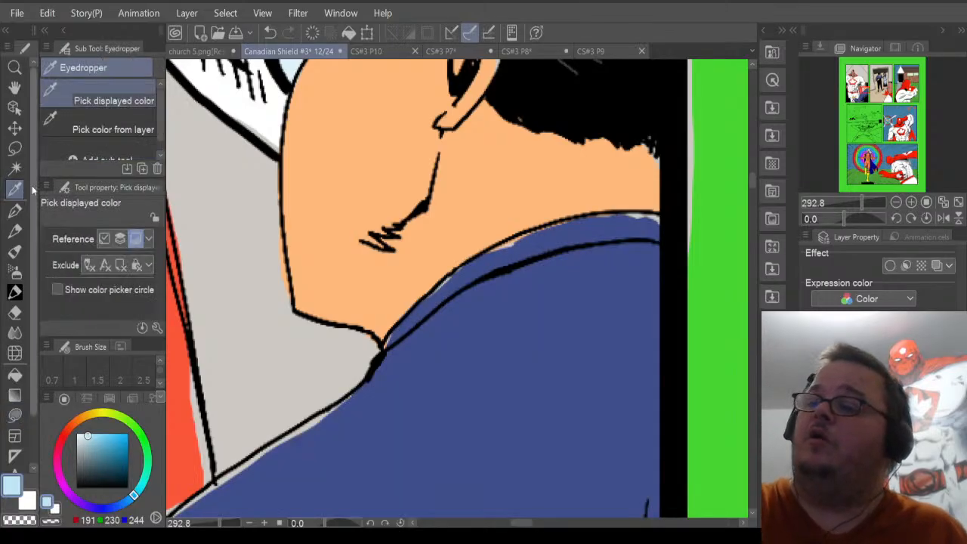
pyautogui.click(445, 390)
pyautogui.press('u')
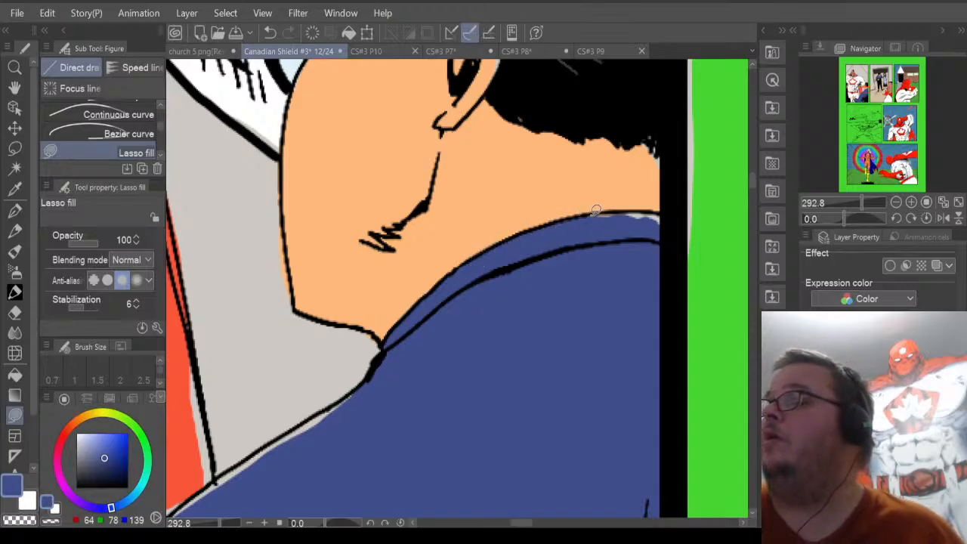
pyautogui.scroll(3, 596, 211)
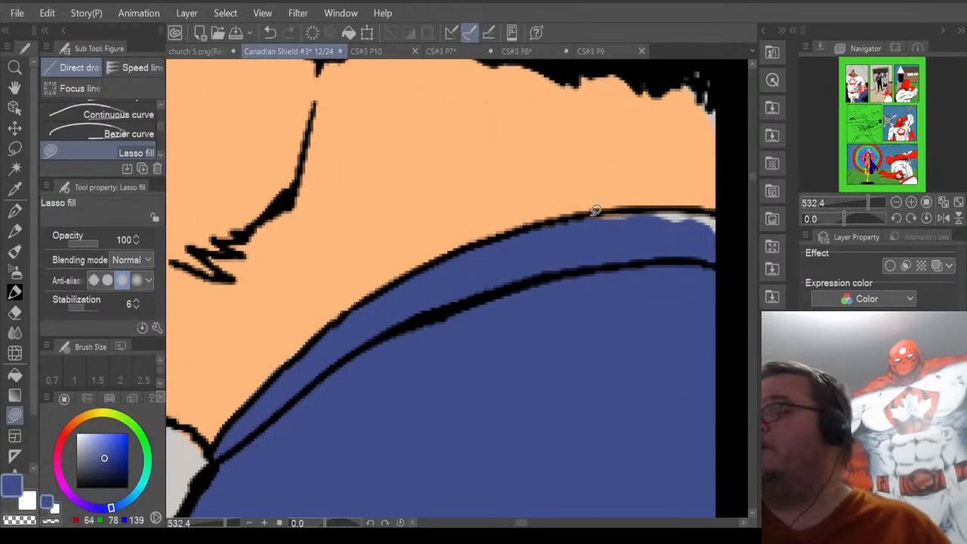
pyautogui.moveTo(716, 242)
pyautogui.mouseDown()
pyautogui.moveTo(718, 207)
pyautogui.moveTo(609, 206)
pyautogui.moveTo(563, 257)
pyautogui.mouseUp()
pyautogui.moveTo(663, 218)
pyautogui.mouseDown()
pyautogui.moveTo(696, 219)
pyautogui.moveTo(672, 201)
pyautogui.mouseUp()
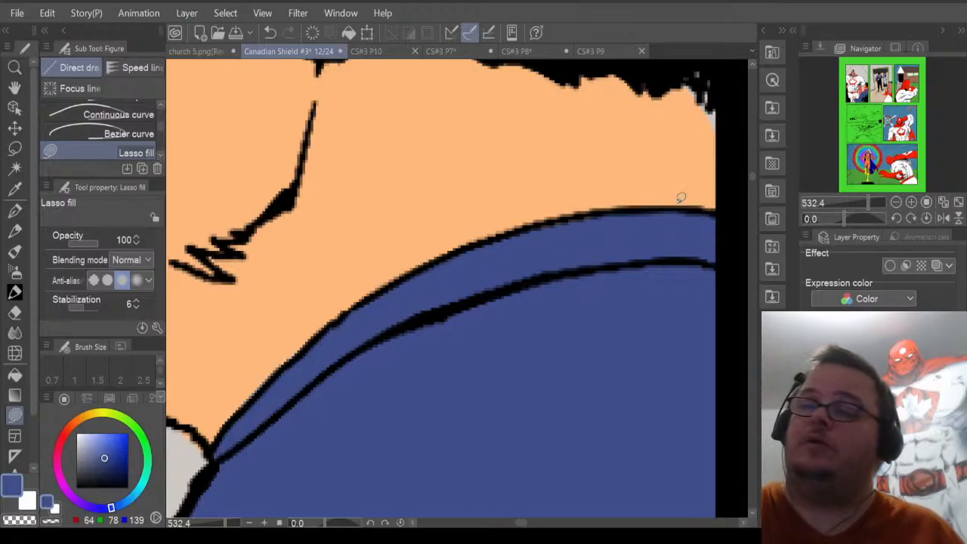
# Lasso-fill the grey gaps inside the jacket's shoulder outline with the same blue, down to where it meets the red cape.
pyautogui.click(15, 312)
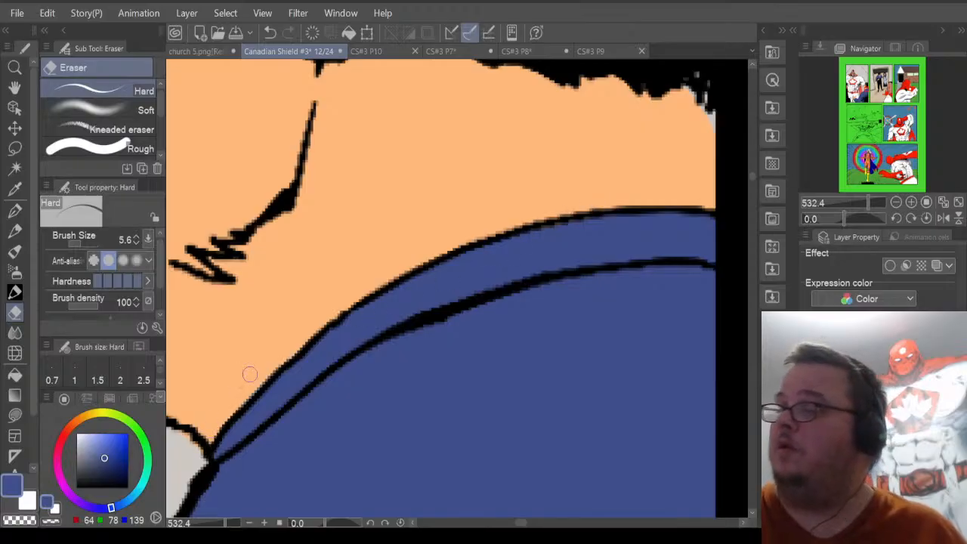
pyautogui.moveTo(525, 523); pyautogui.dragTo(520, 524)
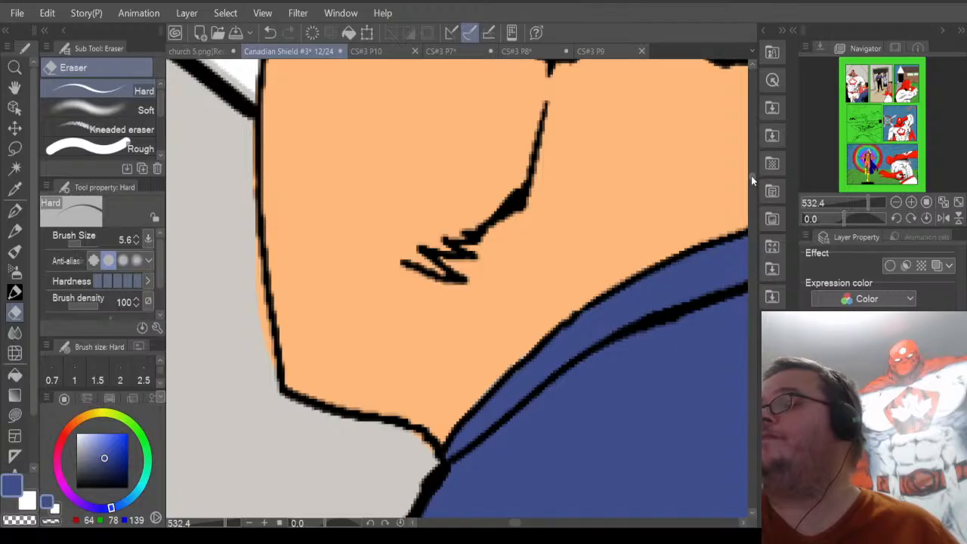
pyautogui.moveTo(751, 175); pyautogui.dragTo(752, 181)
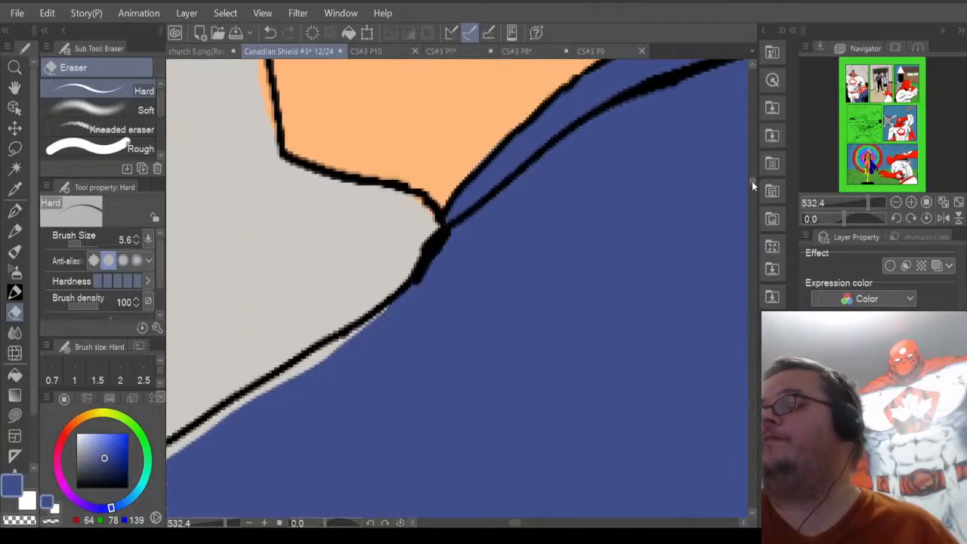
pyautogui.click(15, 414)
pyautogui.moveTo(285, 390)
pyautogui.mouseDown()
pyautogui.moveTo(190, 395)
pyautogui.moveTo(205, 370)
pyautogui.moveTo(413, 238)
pyautogui.moveTo(451, 253)
pyautogui.mouseUp()
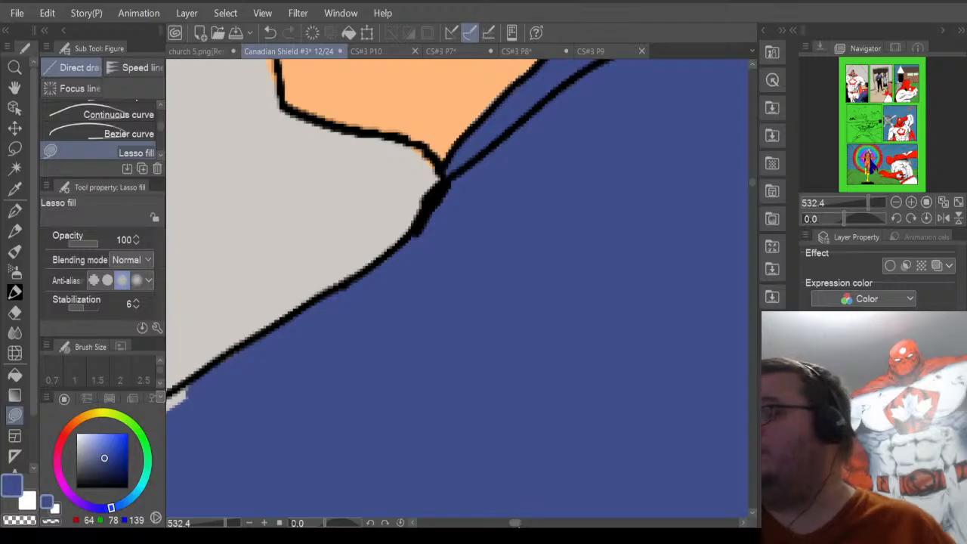
pyautogui.moveTo(519, 524); pyautogui.dragTo(512, 524)
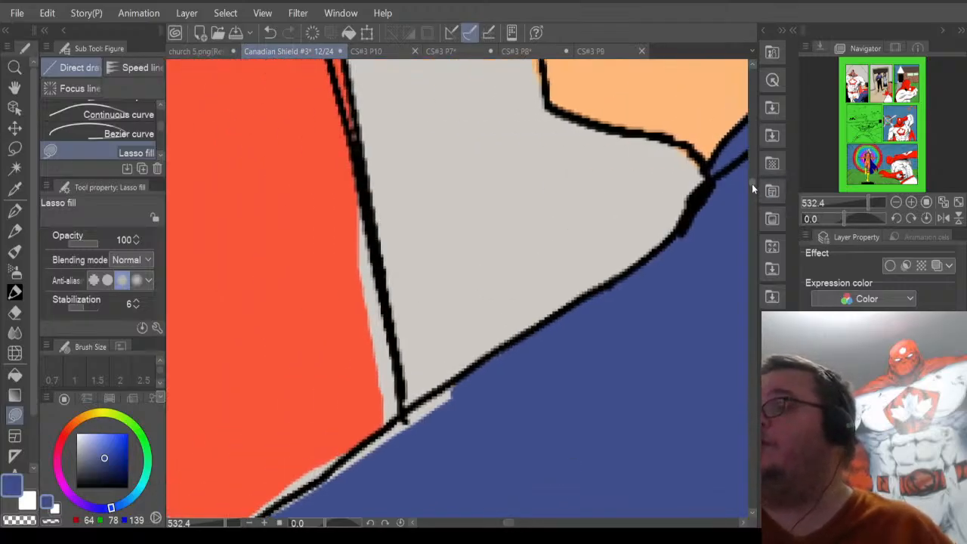
pyautogui.moveTo(752, 184); pyautogui.dragTo(751, 188)
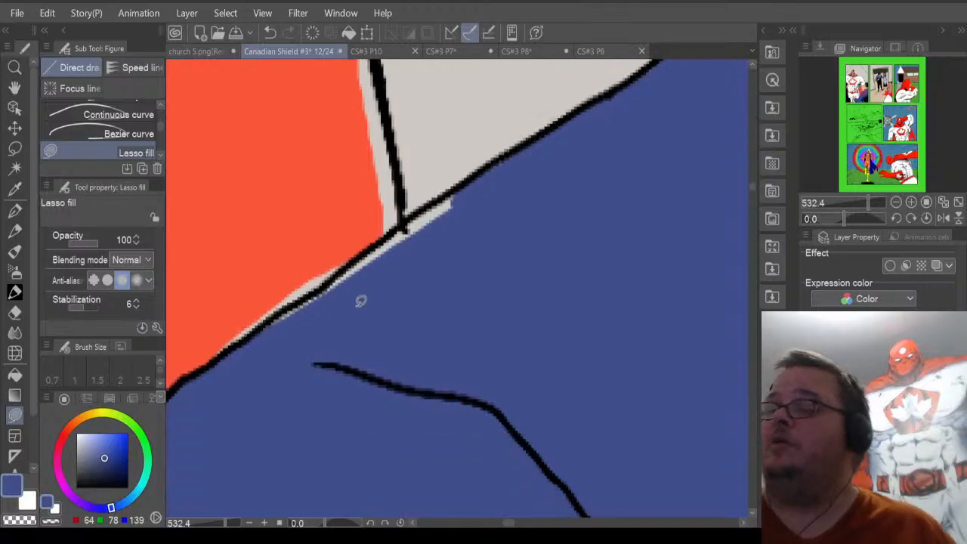
pyautogui.moveTo(360, 301)
pyautogui.mouseDown()
pyautogui.moveTo(270, 336)
pyautogui.moveTo(286, 309)
pyautogui.moveTo(402, 229)
pyautogui.moveTo(408, 285)
pyautogui.moveTo(405, 250)
pyautogui.moveTo(393, 235)
pyautogui.moveTo(421, 208)
pyautogui.moveTo(491, 178)
pyautogui.mouseUp()
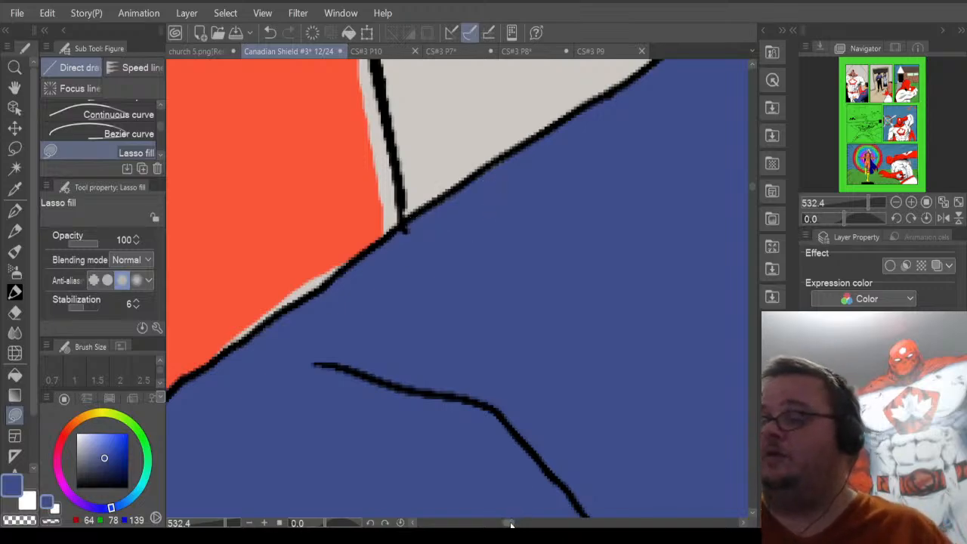
# Lasso-fill the remaining gaps along the jacket sleeve's edge beside the red cape and white costume with the same blue.
pyautogui.moveTo(513, 524); pyautogui.dragTo(503, 523)
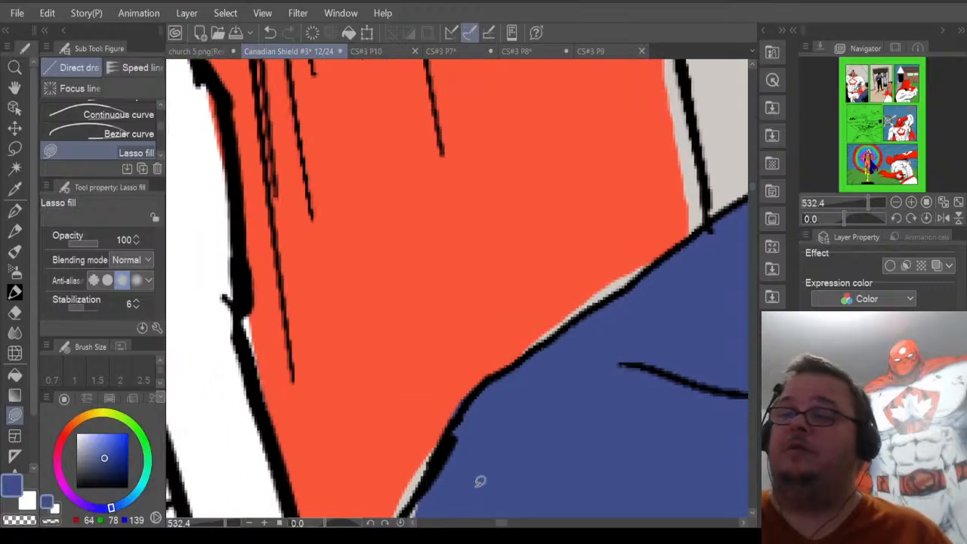
pyautogui.press('e')
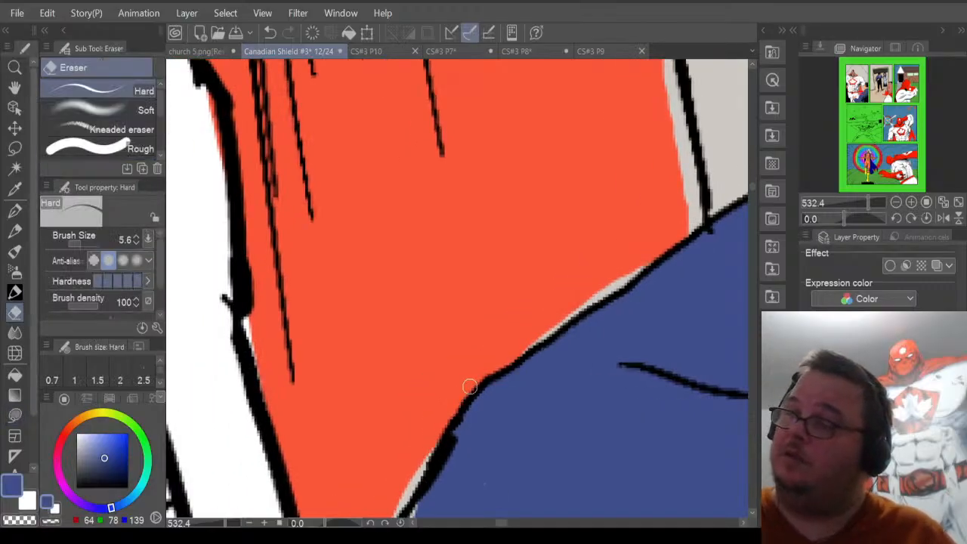
pyautogui.click(17, 415)
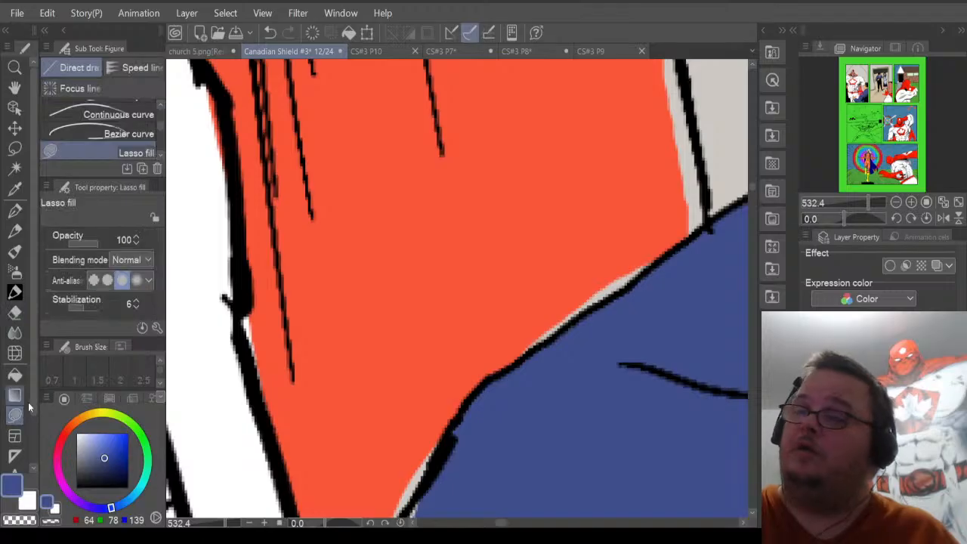
pyautogui.moveTo(753, 187); pyautogui.dragTo(752, 195)
pyautogui.moveTo(403, 264)
pyautogui.mouseDown()
pyautogui.moveTo(379, 313)
pyautogui.moveTo(364, 309)
pyautogui.moveTo(367, 270)
pyautogui.moveTo(476, 107)
pyautogui.mouseUp()
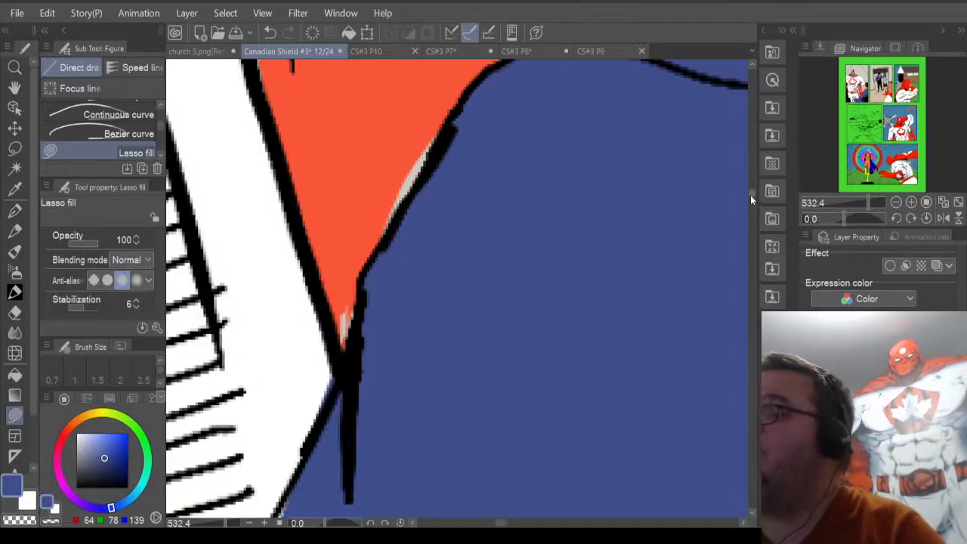
pyautogui.moveTo(751, 195); pyautogui.dragTo(751, 199)
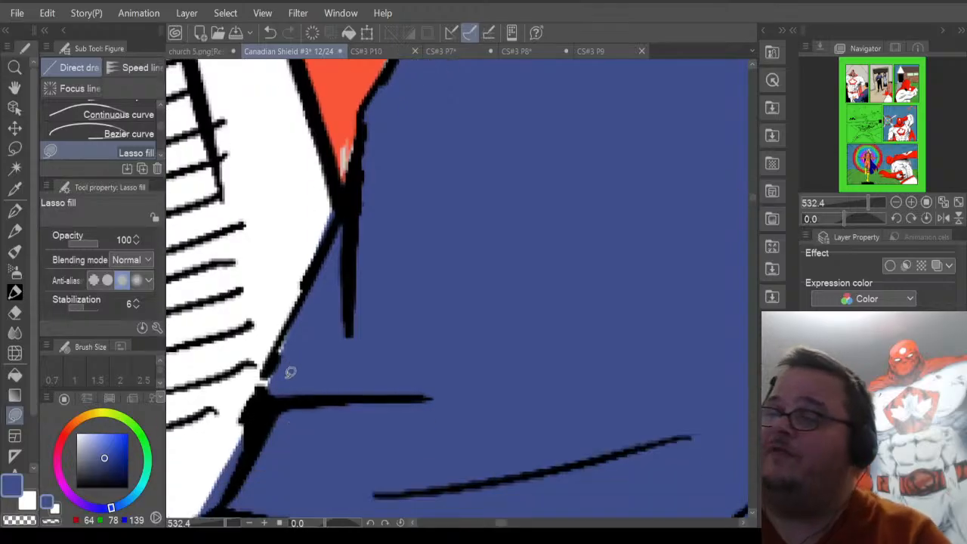
pyautogui.moveTo(290, 372)
pyautogui.mouseDown()
pyautogui.moveTo(267, 384)
pyautogui.moveTo(311, 309)
pyautogui.moveTo(331, 306)
pyautogui.mouseUp()
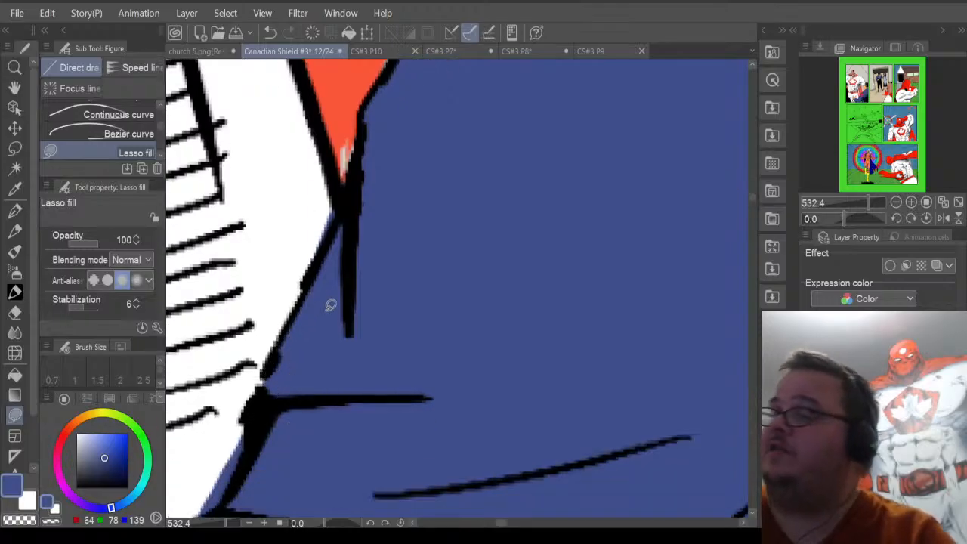
# Erase the blue spill outside the suited man's jacket outline beside the white costume, down to the crook of the arm.
pyautogui.moveTo(751, 199); pyautogui.dragTo(751, 201)
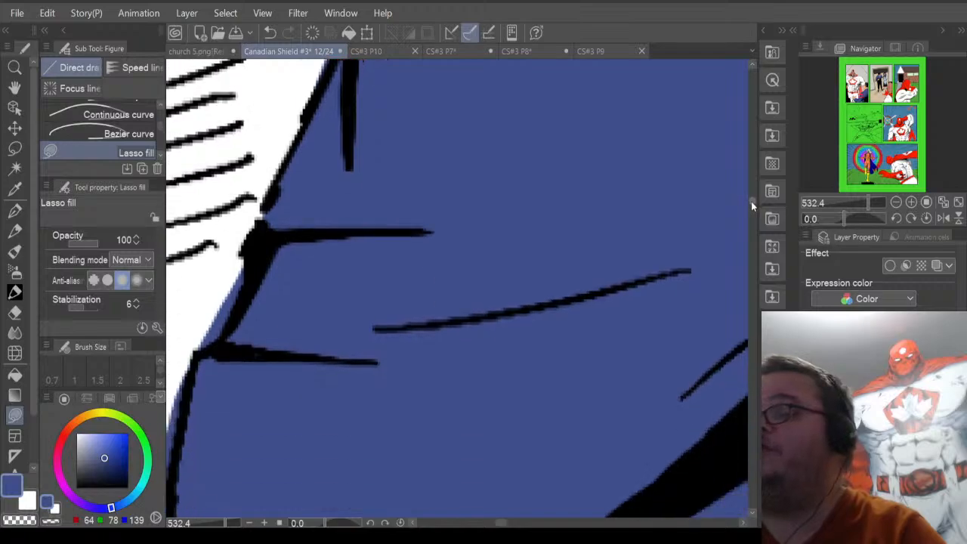
pyautogui.click(15, 313)
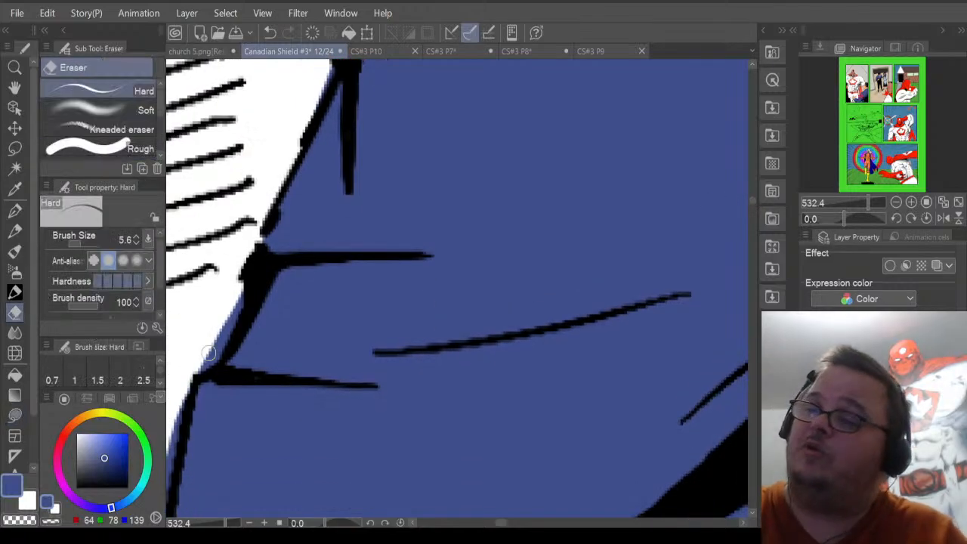
pyautogui.moveTo(203, 369)
pyautogui.mouseDown()
pyautogui.moveTo(233, 334)
pyautogui.moveTo(244, 295)
pyautogui.moveTo(219, 338)
pyautogui.mouseUp()
pyautogui.moveTo(174, 452); pyautogui.dragTo(191, 369)
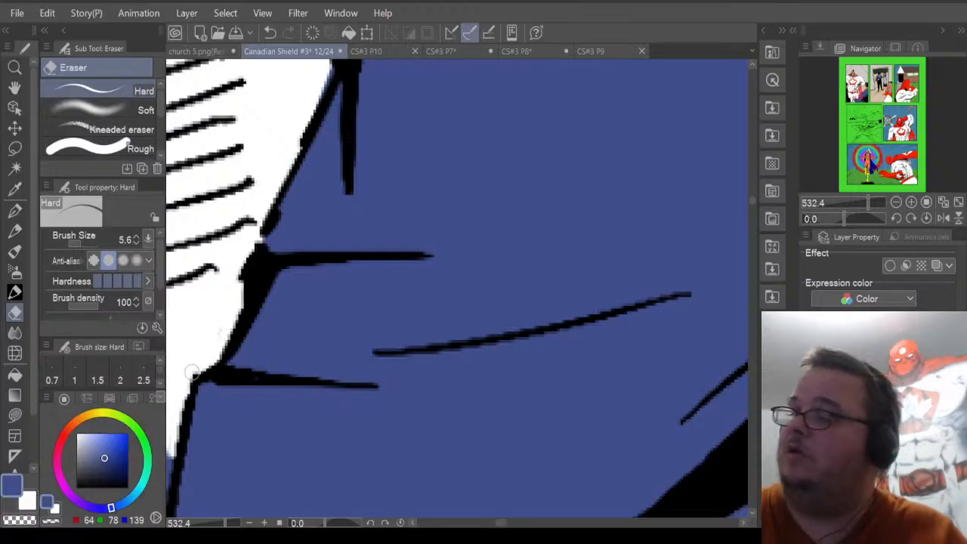
pyautogui.moveTo(505, 524); pyautogui.dragTo(499, 525)
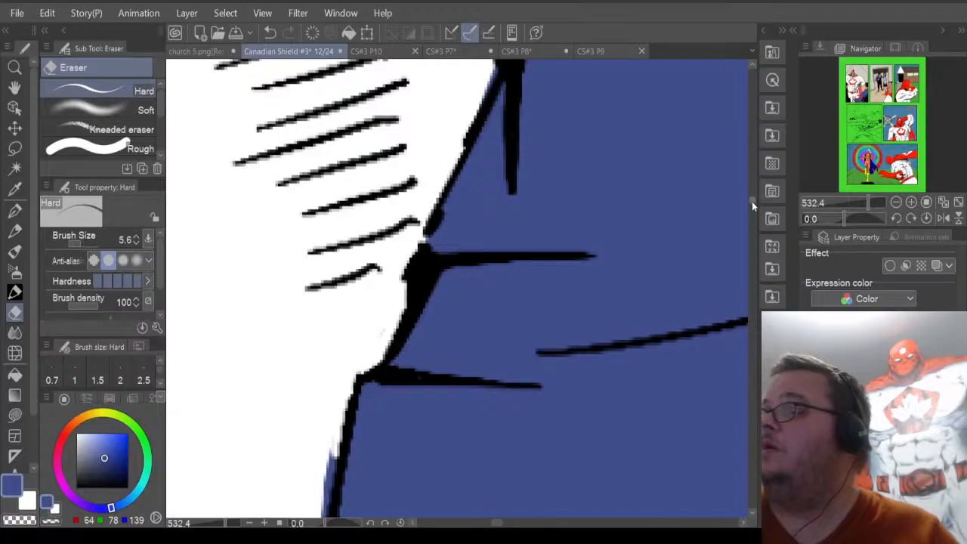
pyautogui.moveTo(752, 201); pyautogui.dragTo(755, 211)
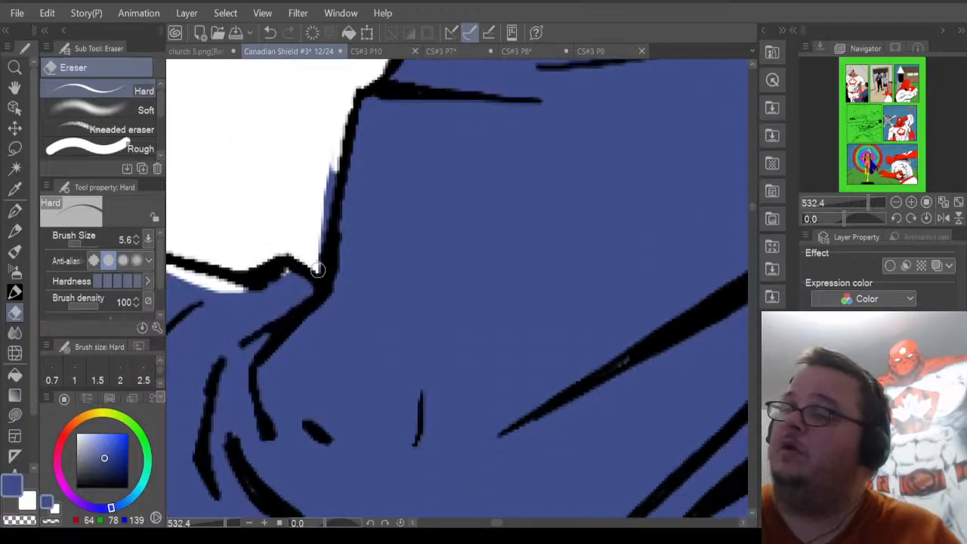
pyautogui.moveTo(317, 269)
pyautogui.mouseDown()
pyautogui.moveTo(328, 155)
pyautogui.moveTo(329, 219)
pyautogui.moveTo(328, 209)
pyautogui.mouseUp()
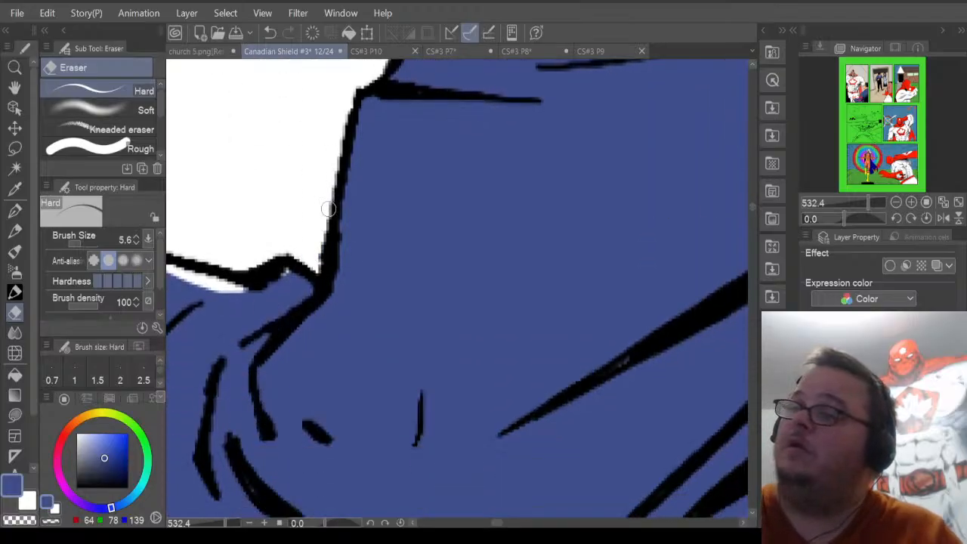
# Lasso-fill the white gap along the forearm sleeve's upper edge with the jacket blue and erase the spill beside the wrist.
pyautogui.click(14, 415)
pyautogui.moveTo(296, 277); pyautogui.dragTo(272, 307)
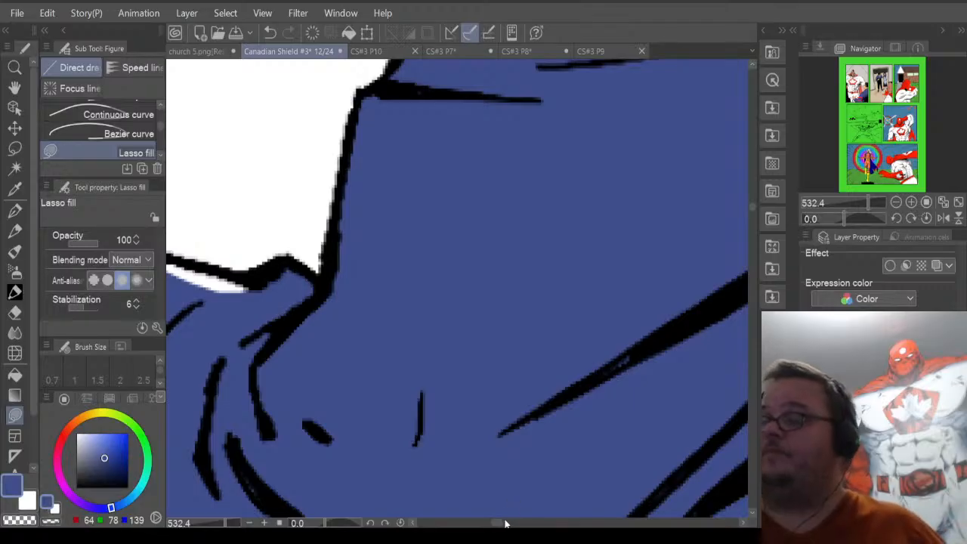
pyautogui.moveTo(502, 523); pyautogui.dragTo(493, 523)
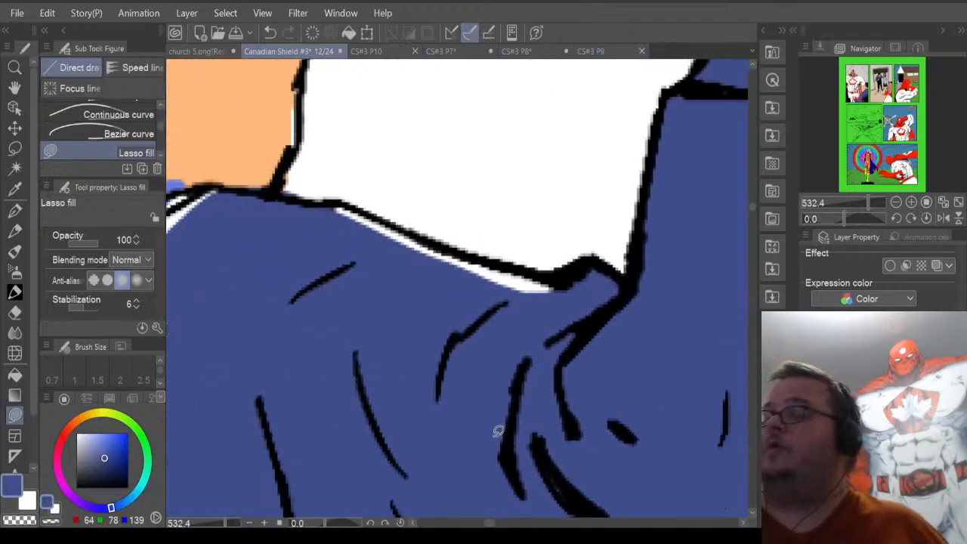
pyautogui.moveTo(523, 316)
pyautogui.mouseDown()
pyautogui.moveTo(554, 297)
pyautogui.moveTo(543, 275)
pyautogui.moveTo(422, 242)
pyautogui.moveTo(369, 252)
pyautogui.moveTo(408, 263)
pyautogui.moveTo(429, 253)
pyautogui.moveTo(431, 239)
pyautogui.moveTo(350, 202)
pyautogui.moveTo(325, 202)
pyautogui.moveTo(383, 233)
pyautogui.moveTo(400, 235)
pyautogui.moveTo(402, 223)
pyautogui.moveTo(322, 198)
pyautogui.mouseUp()
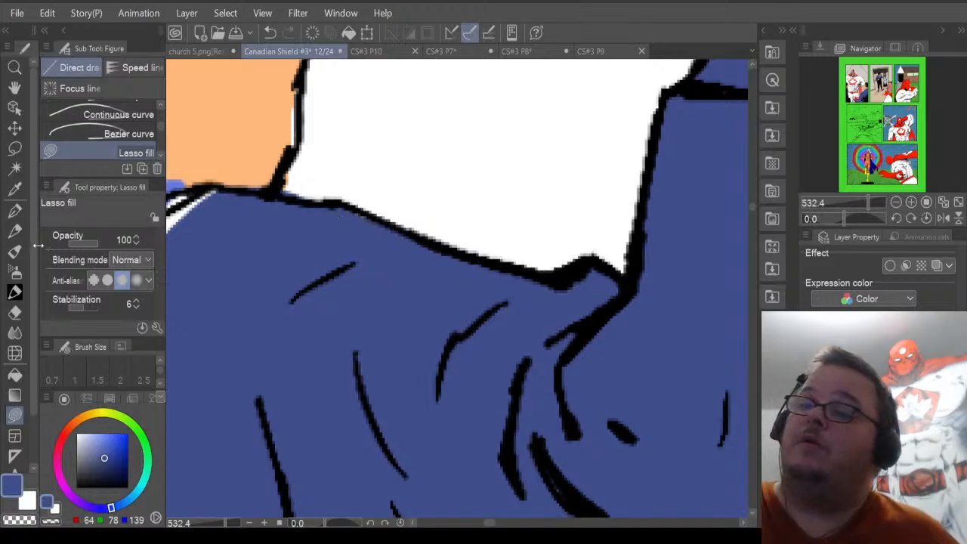
pyautogui.click(14, 312)
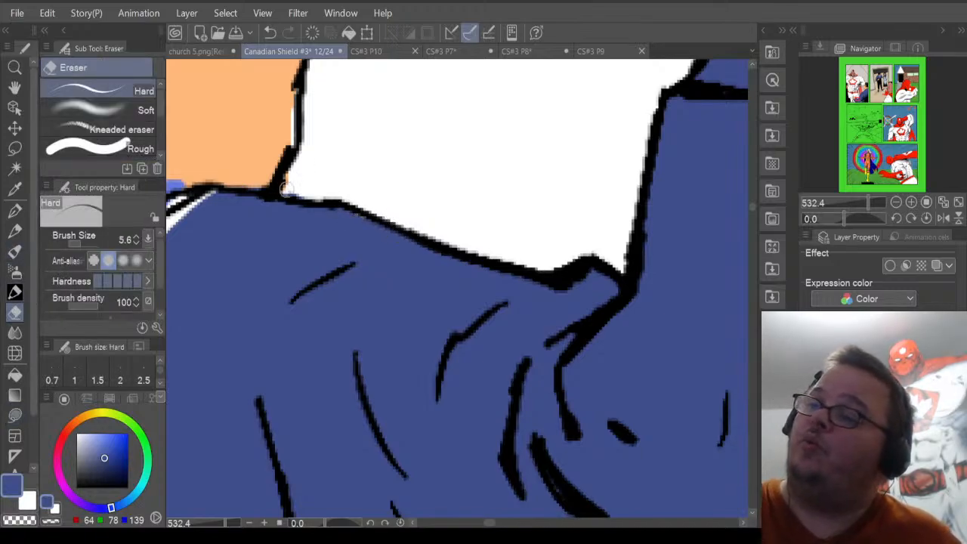
pyautogui.moveTo(287, 191)
pyautogui.mouseDown()
pyautogui.moveTo(362, 191)
pyautogui.moveTo(288, 195)
pyautogui.mouseUp()
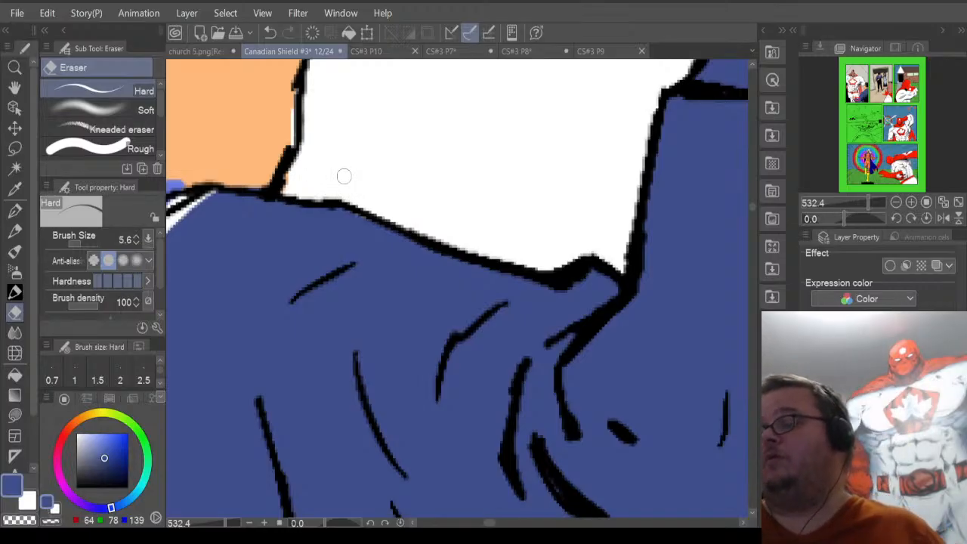
# Lasso-fill the white gaps inside the sleeve's end, along the shirt cuff and hand, with the jacket blue.
pyautogui.moveTo(492, 522); pyautogui.dragTo(484, 523)
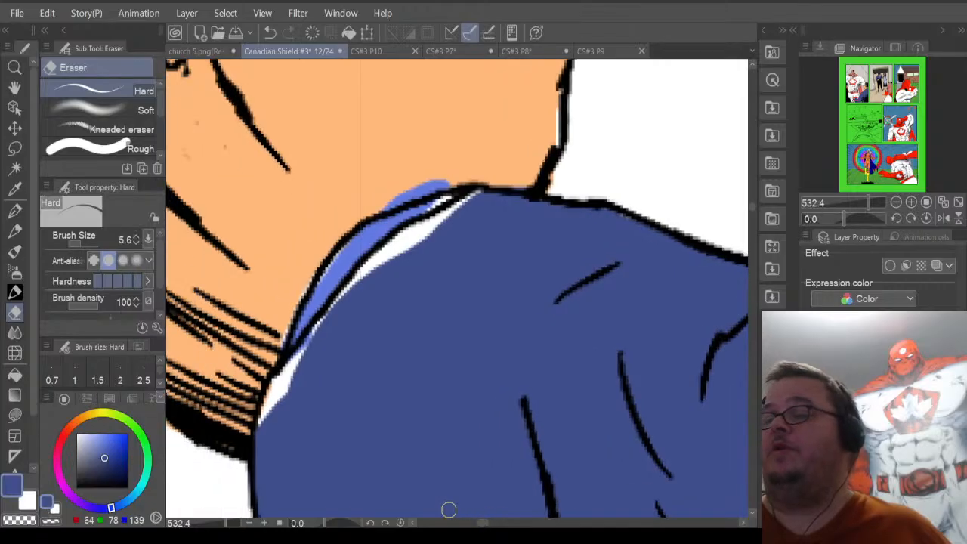
pyautogui.click(15, 416)
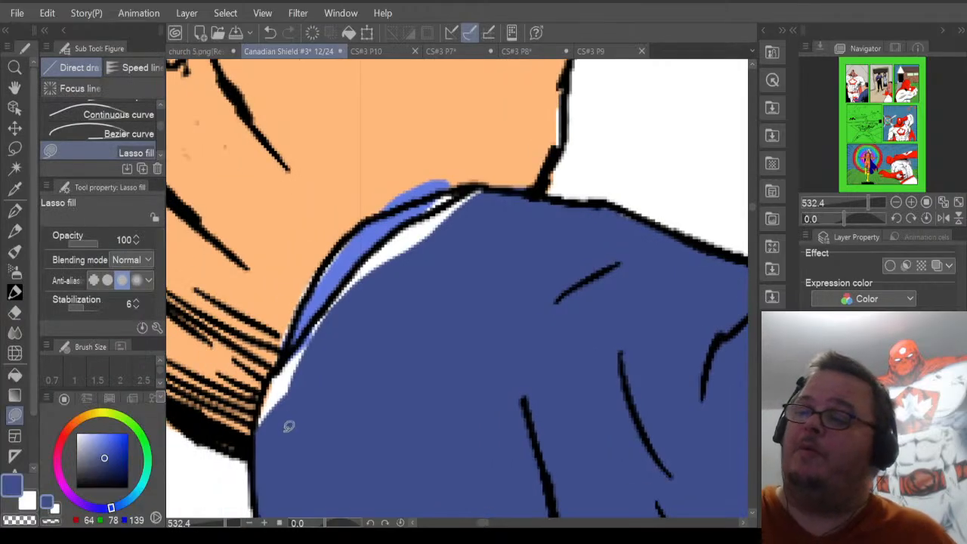
pyautogui.moveTo(277, 428)
pyautogui.mouseDown()
pyautogui.moveTo(285, 360)
pyautogui.moveTo(329, 306)
pyautogui.moveTo(352, 296)
pyautogui.moveTo(330, 335)
pyautogui.moveTo(303, 348)
pyautogui.moveTo(356, 269)
pyautogui.moveTo(405, 247)
pyautogui.moveTo(362, 314)
pyautogui.mouseUp()
pyautogui.moveTo(429, 251)
pyautogui.mouseDown()
pyautogui.moveTo(364, 275)
pyautogui.moveTo(373, 251)
pyautogui.moveTo(416, 217)
pyautogui.moveTo(505, 198)
pyautogui.mouseUp()
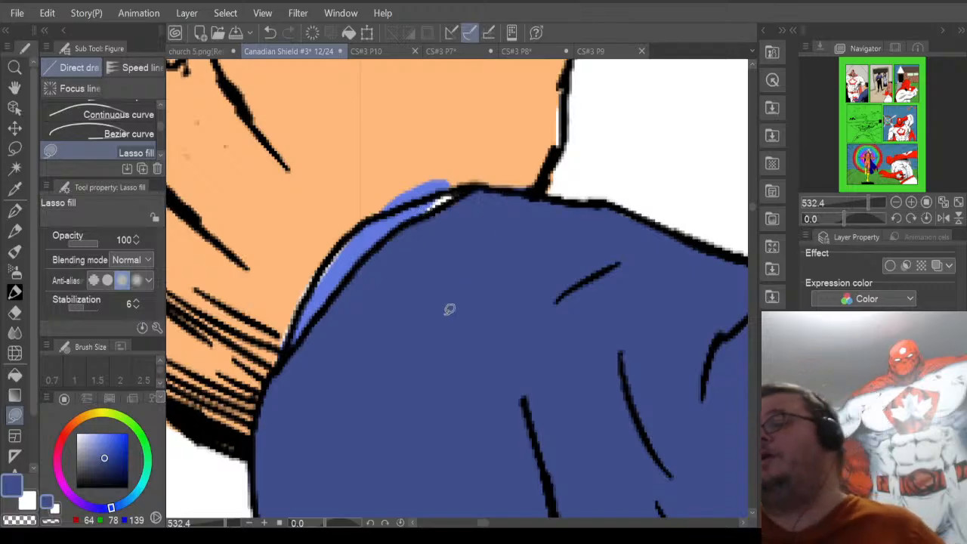
# Clean the sleeve's lower corner by erasing stray color outside its outline and lasso-filling the white gap inside with jacket blue.
pyautogui.press('e')
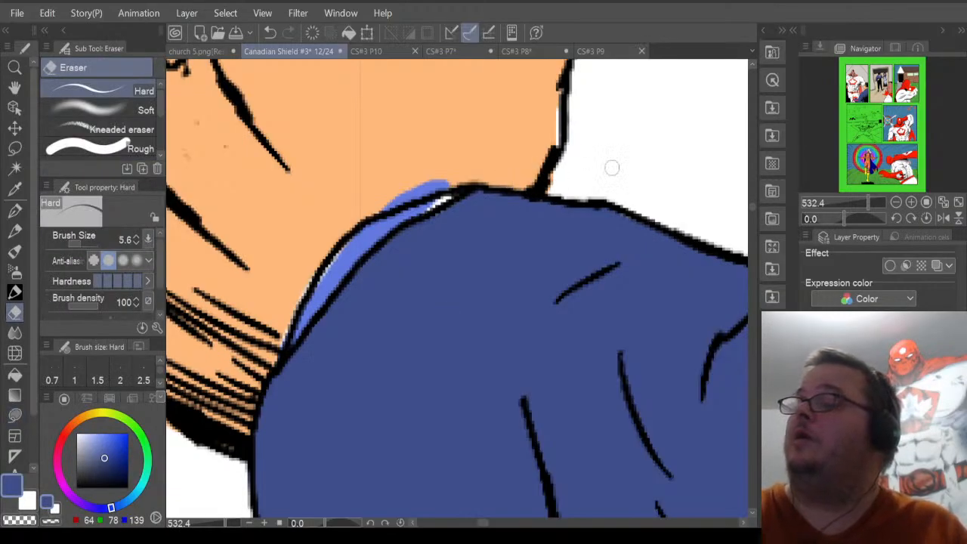
pyautogui.moveTo(752, 208); pyautogui.dragTo(755, 216)
pyautogui.moveTo(291, 287); pyautogui.dragTo(324, 291)
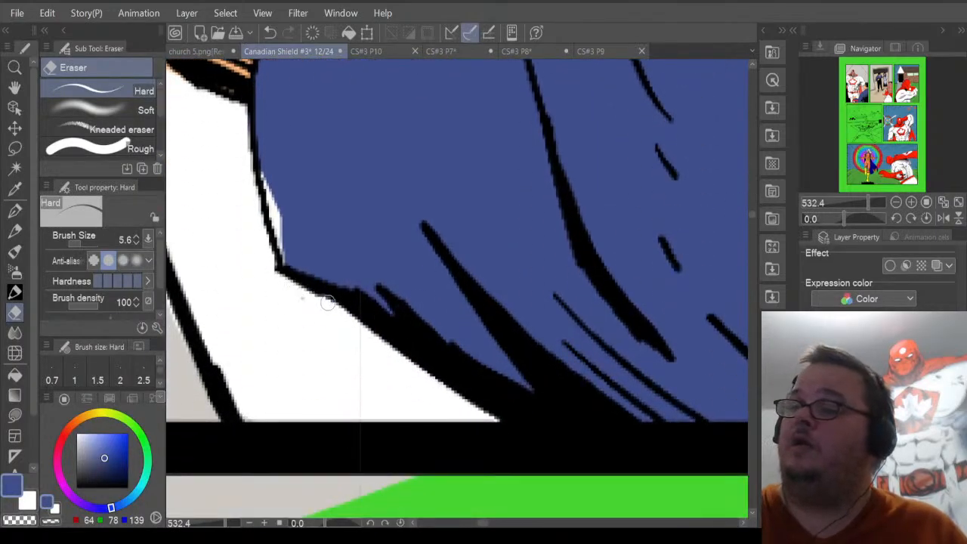
pyautogui.click(15, 414)
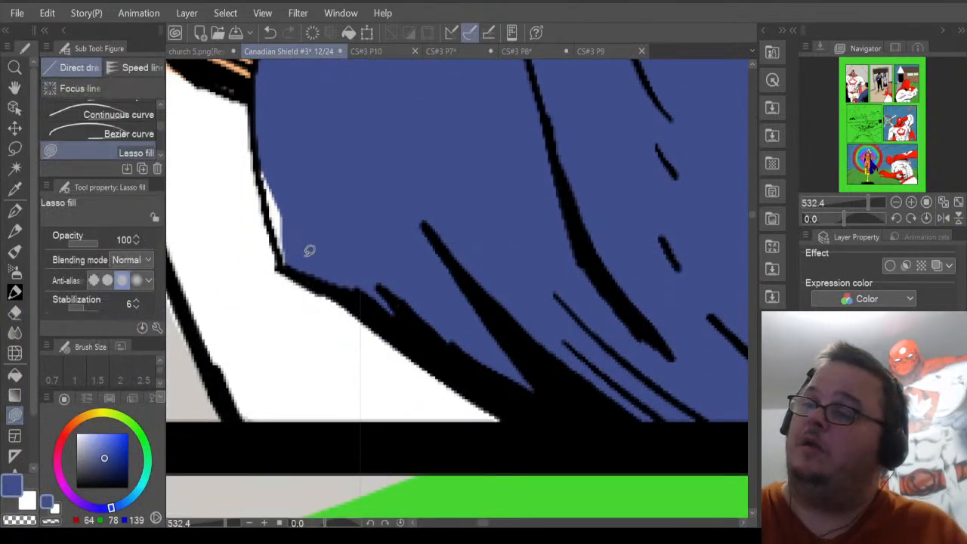
pyautogui.moveTo(306, 253)
pyautogui.mouseDown()
pyautogui.moveTo(284, 267)
pyautogui.moveTo(280, 258)
pyautogui.moveTo(260, 193)
pyautogui.moveTo(266, 148)
pyautogui.moveTo(323, 191)
pyautogui.mouseUp()
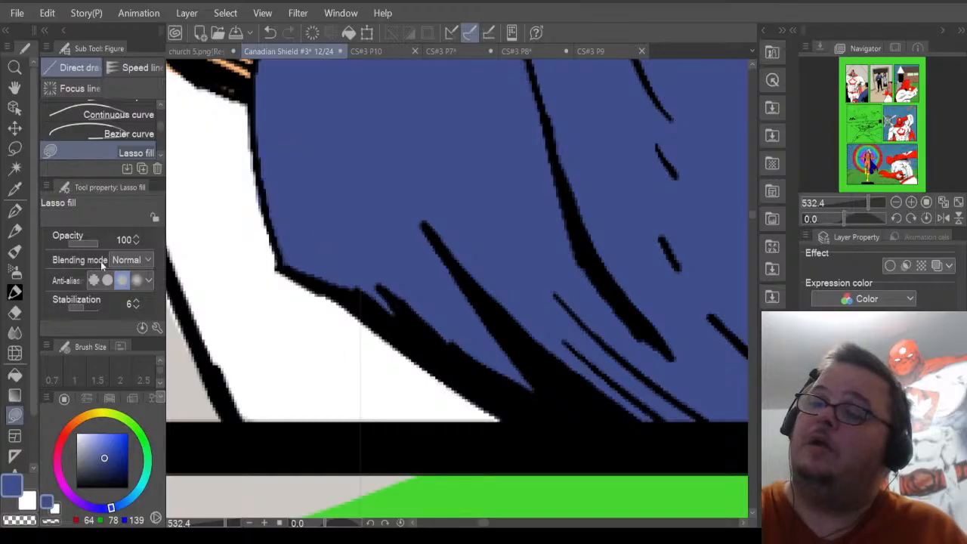
pyautogui.click(15, 312)
pyautogui.moveTo(258, 229)
pyautogui.mouseDown()
pyautogui.moveTo(243, 146)
pyautogui.moveTo(249, 107)
pyautogui.mouseUp()
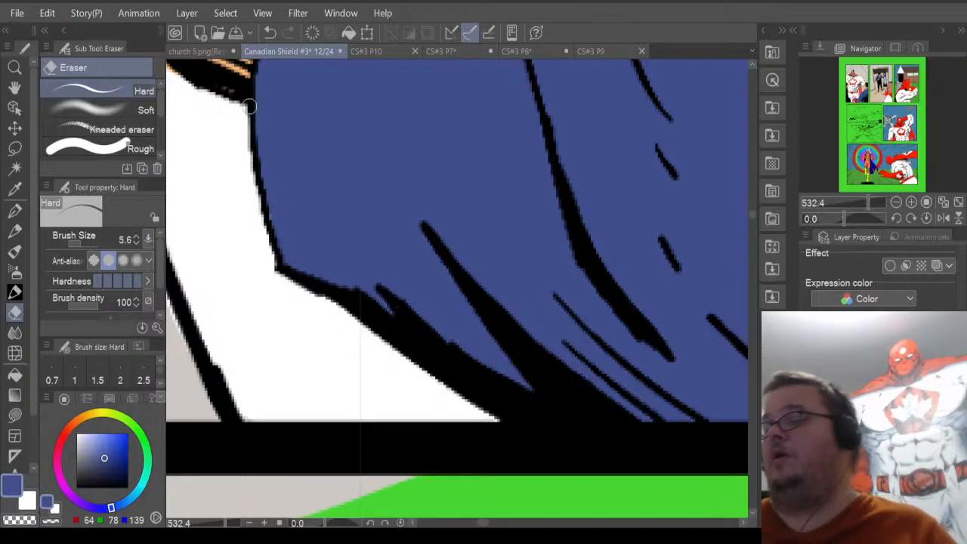
# Lasso-fill the green gaps under the sleeve and in the hatched jacket area at the panel's bottom border with jacket blue.
pyautogui.moveTo(492, 524); pyautogui.dragTo(503, 523)
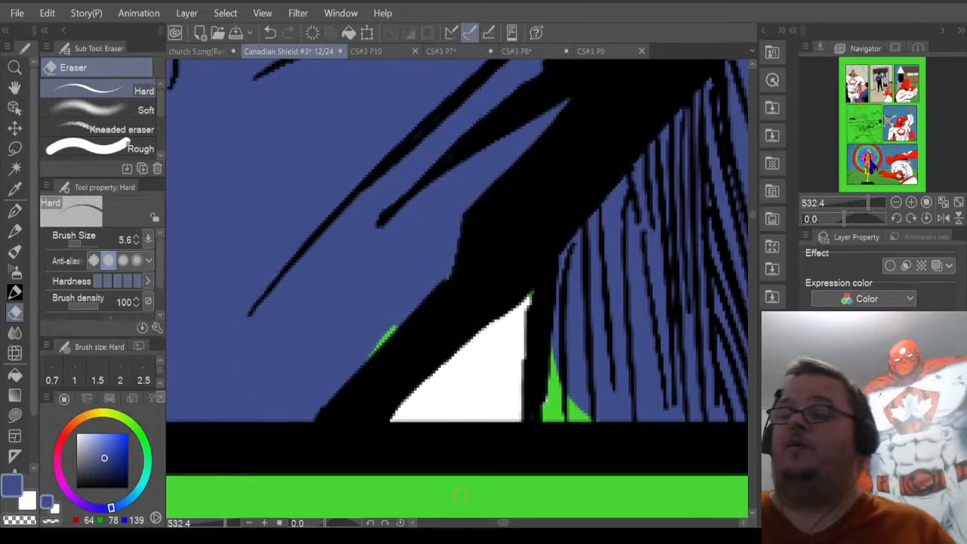
pyautogui.click(14, 415)
pyautogui.moveTo(395, 307)
pyautogui.mouseDown()
pyautogui.moveTo(353, 383)
pyautogui.moveTo(411, 329)
pyautogui.moveTo(398, 310)
pyautogui.mouseUp()
pyautogui.moveTo(606, 393)
pyautogui.mouseDown()
pyautogui.moveTo(570, 434)
pyautogui.moveTo(543, 421)
pyautogui.moveTo(540, 405)
pyautogui.moveTo(551, 285)
pyautogui.moveTo(579, 225)
pyautogui.mouseUp()
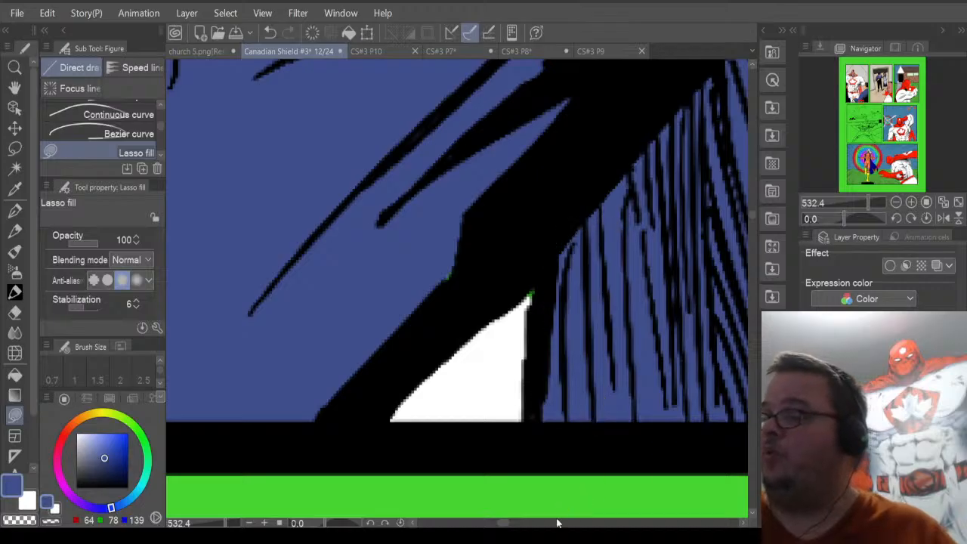
# Erase the blue spill in the green gutter below the first panel's bottom-right corner.
pyautogui.moveTo(505, 523); pyautogui.dragTo(533, 523)
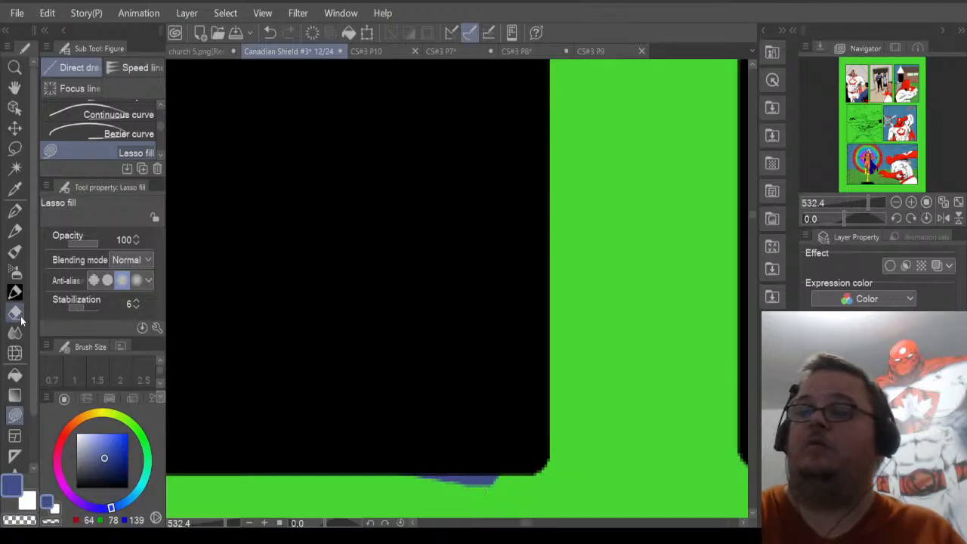
pyautogui.click(15, 313)
pyautogui.moveTo(421, 477); pyautogui.dragTo(519, 484)
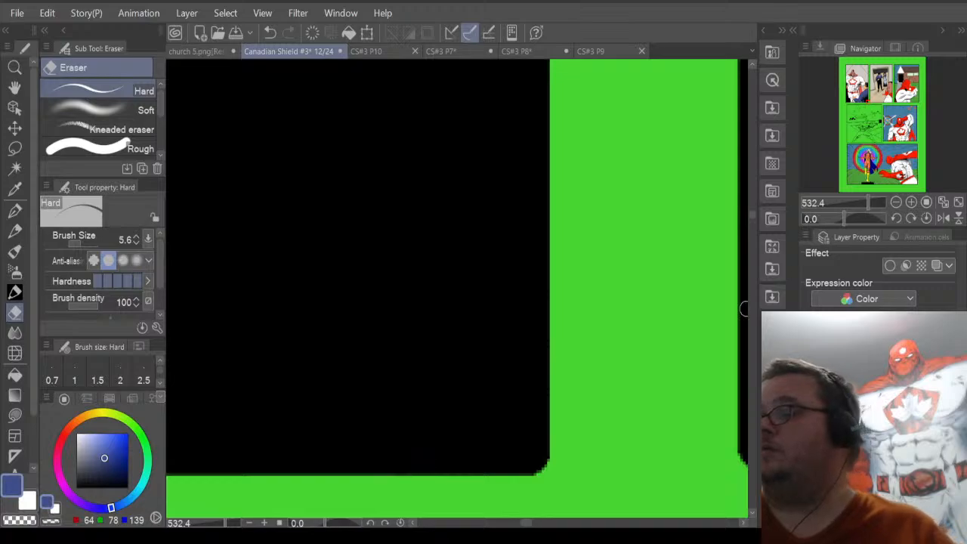
# Erase the light blue shirt-cuff spill that runs over the suited man's hand.
pyautogui.moveTo(751, 216); pyautogui.dragTo(744, 183)
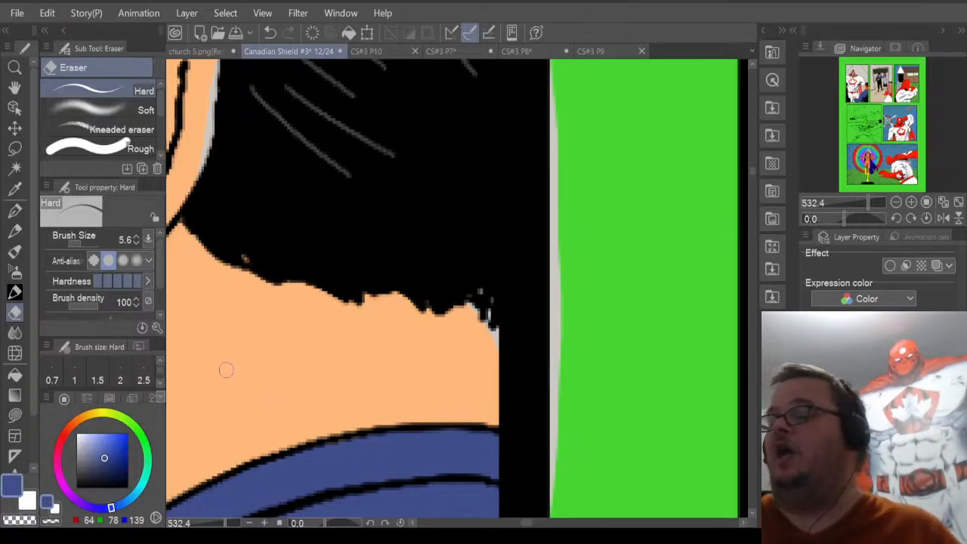
pyautogui.scroll(-5, 367, 389)
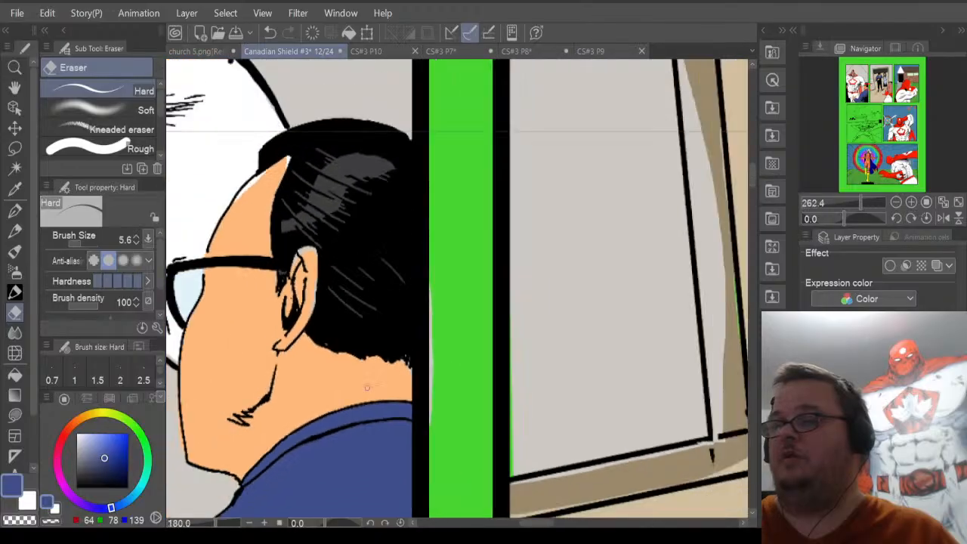
pyautogui.scroll(-1, 367, 388)
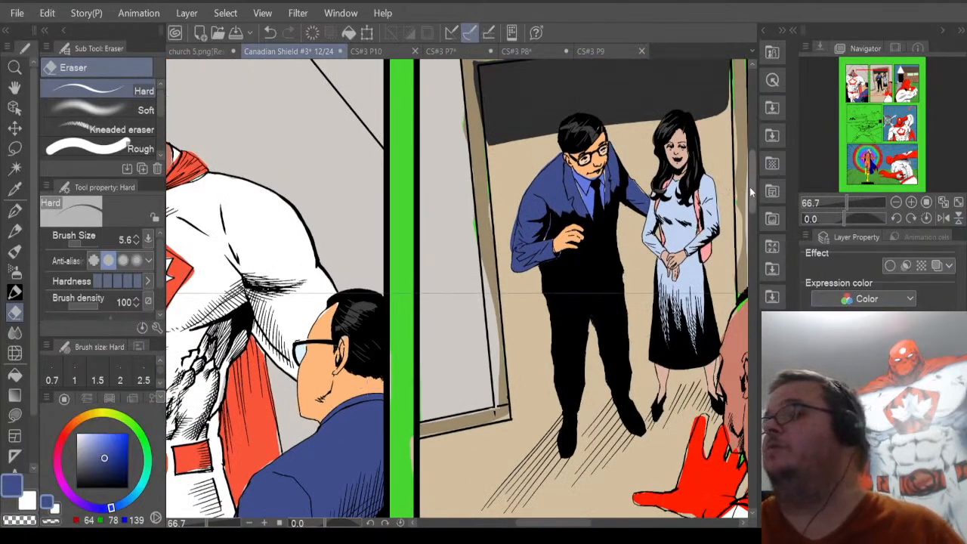
pyautogui.moveTo(753, 183); pyautogui.dragTo(753, 225)
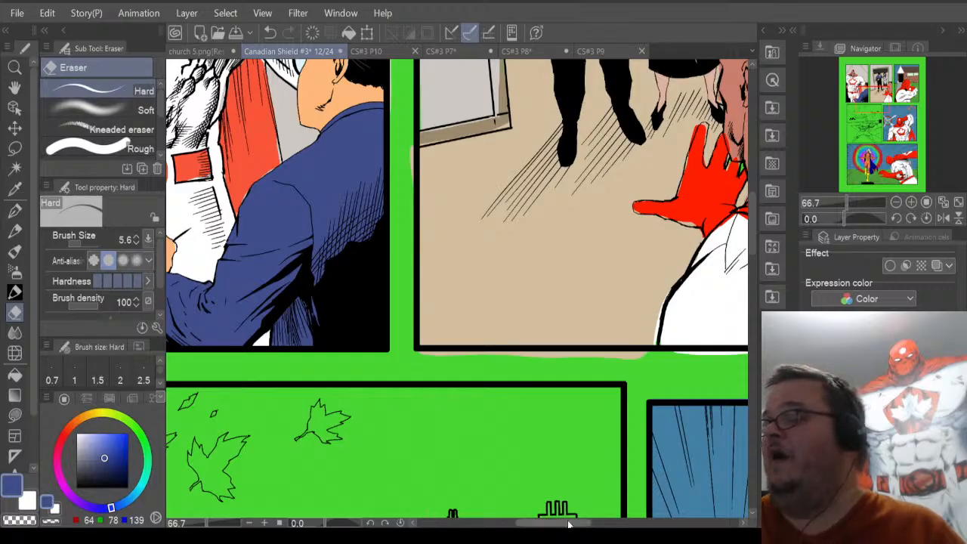
pyautogui.moveTo(569, 524); pyautogui.dragTo(548, 524)
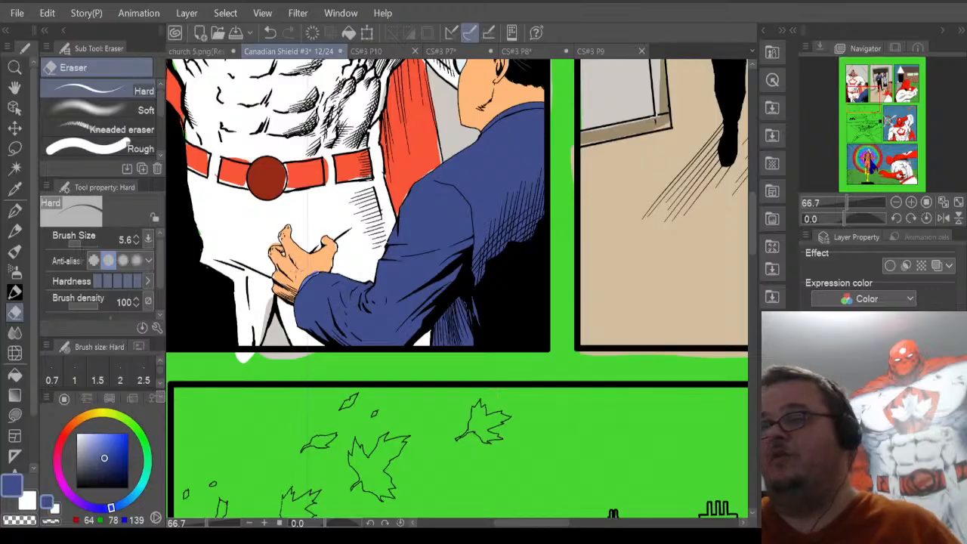
pyautogui.scroll(5, 296, 271)
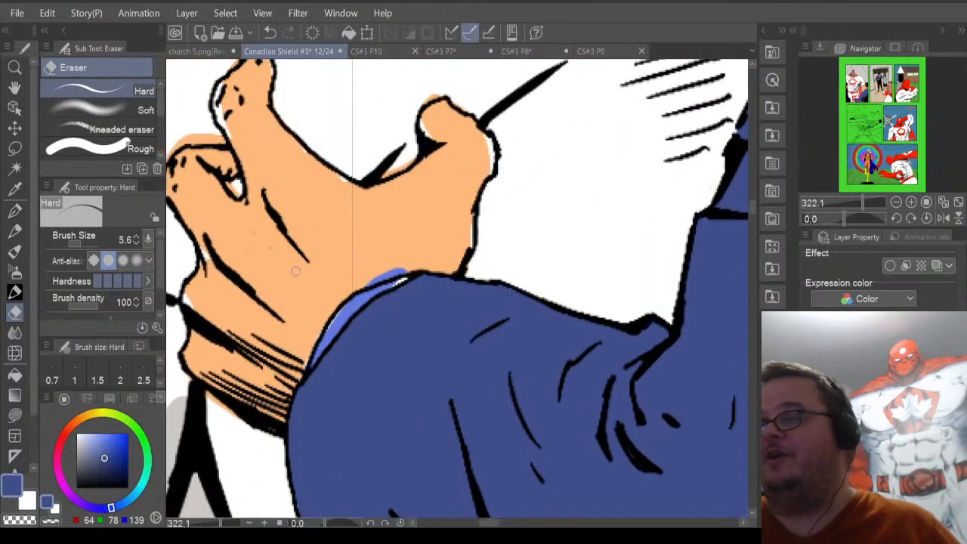
pyautogui.scroll(1, 295, 271)
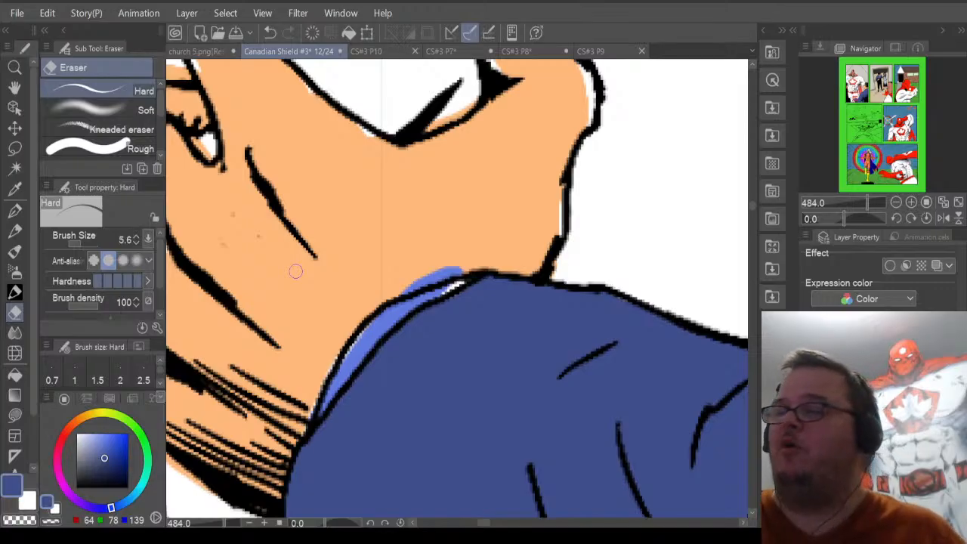
pyautogui.moveTo(401, 293); pyautogui.dragTo(476, 266)
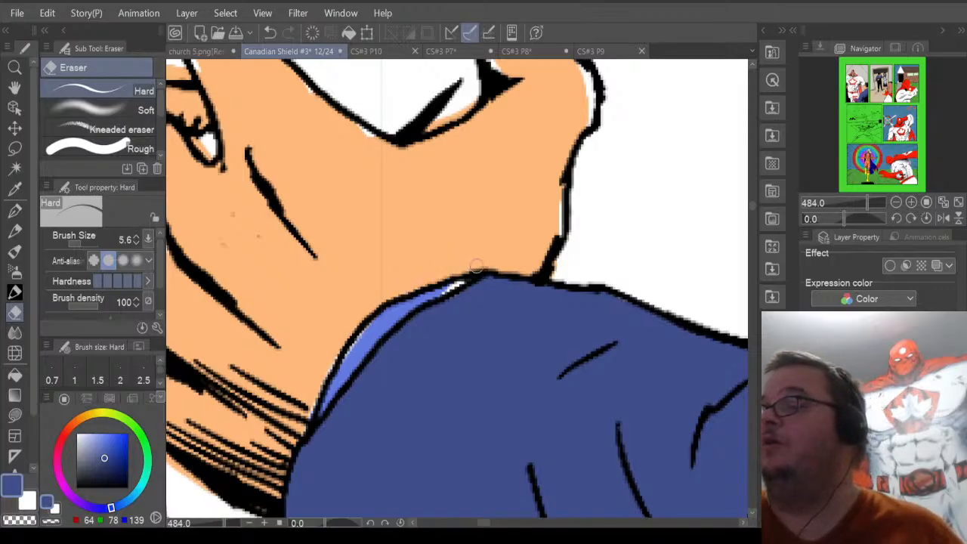
# Sample the shirt cuff's light blue (RGB 99, 122, 224) and lasso-fill the white gaps inside the cuff.
pyautogui.click(20, 190)
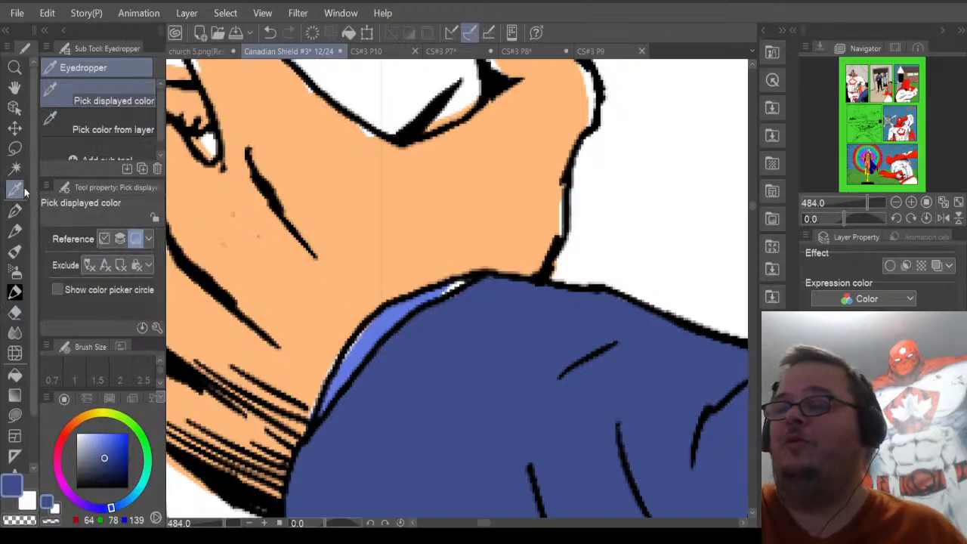
pyautogui.click(360, 349)
pyautogui.click(15, 416)
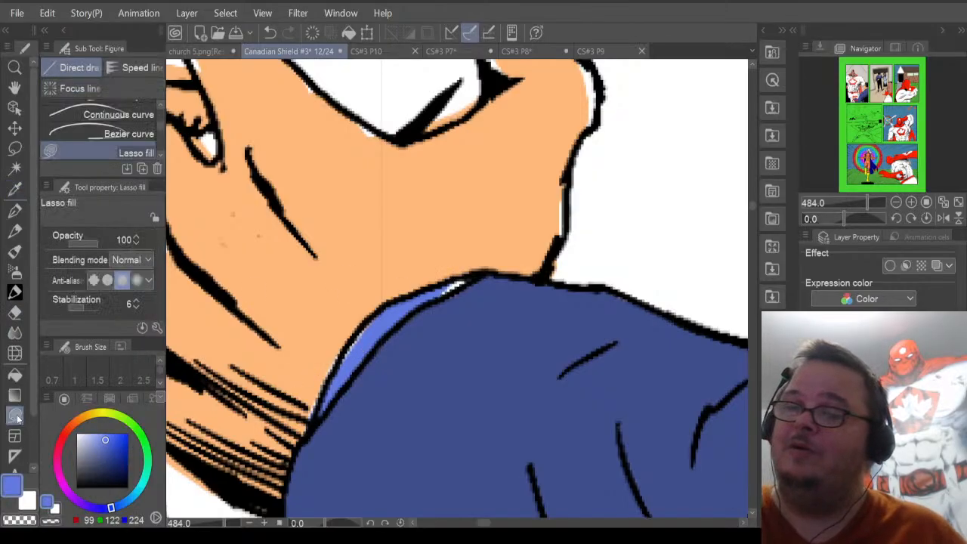
pyautogui.moveTo(340, 387)
pyautogui.mouseDown()
pyautogui.moveTo(316, 422)
pyautogui.moveTo(376, 319)
pyautogui.moveTo(380, 335)
pyautogui.mouseUp()
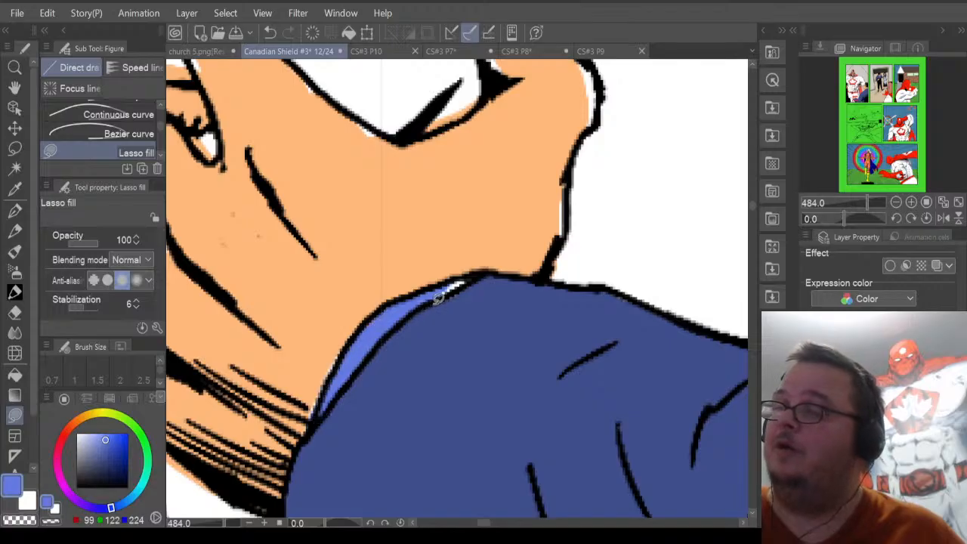
pyautogui.moveTo(436, 300)
pyautogui.mouseDown()
pyautogui.moveTo(473, 271)
pyautogui.moveTo(427, 295)
pyautogui.mouseUp()
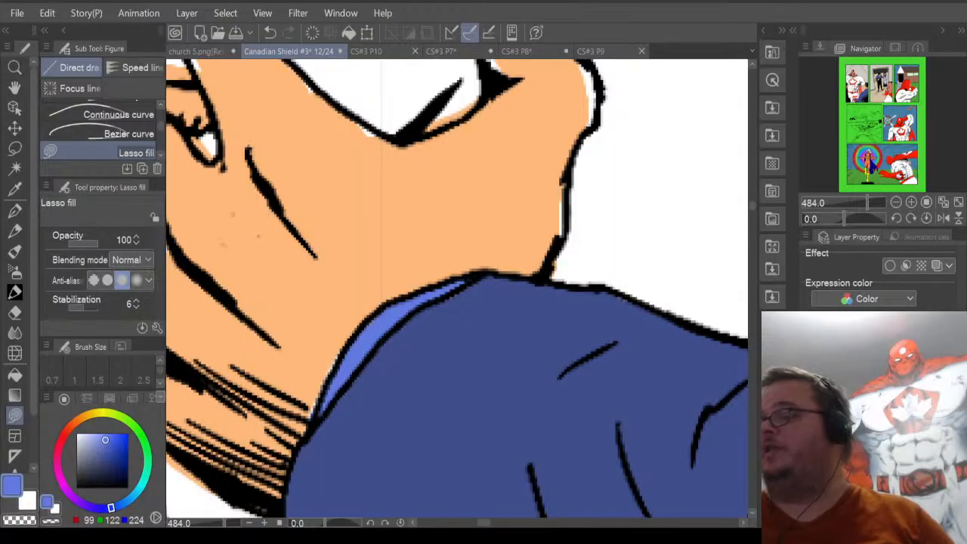
# Sample the hand's skin tone (RGB 253, 184, 123), lasso-fill the white gap along the shirt cuff, and erase the spill below the wrist hatching.
pyautogui.hotkey('ctrl', 'z')
pyautogui.hotkey('ctrl', 'y')
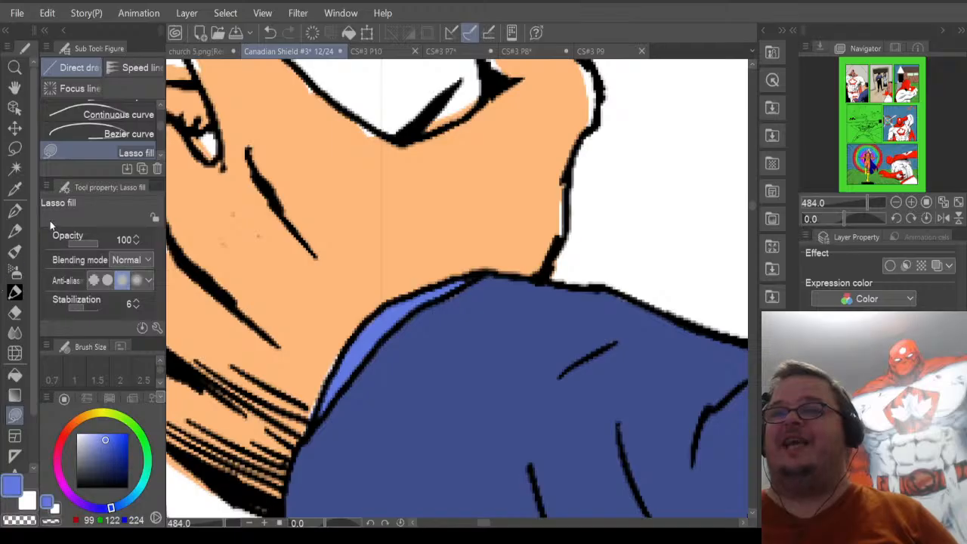
pyautogui.click(15, 189)
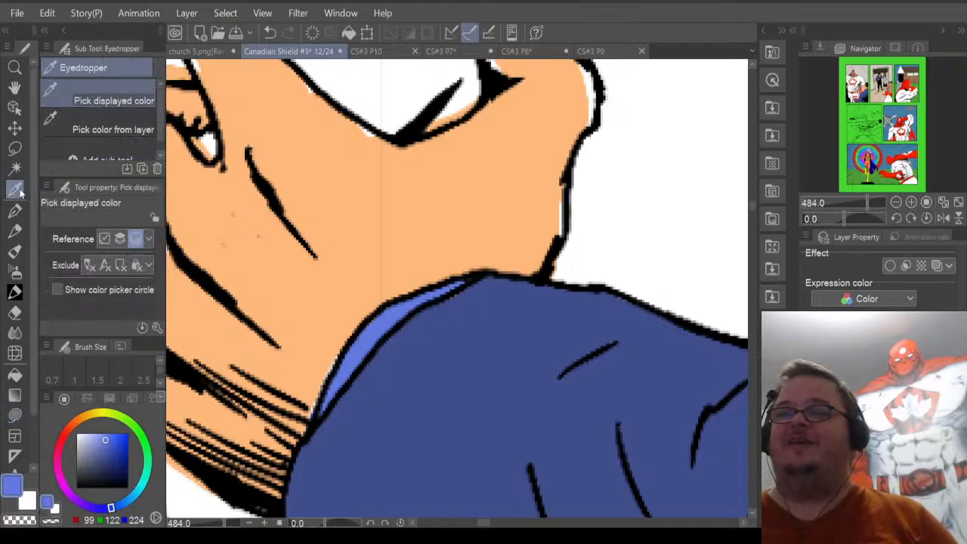
pyautogui.click(352, 226)
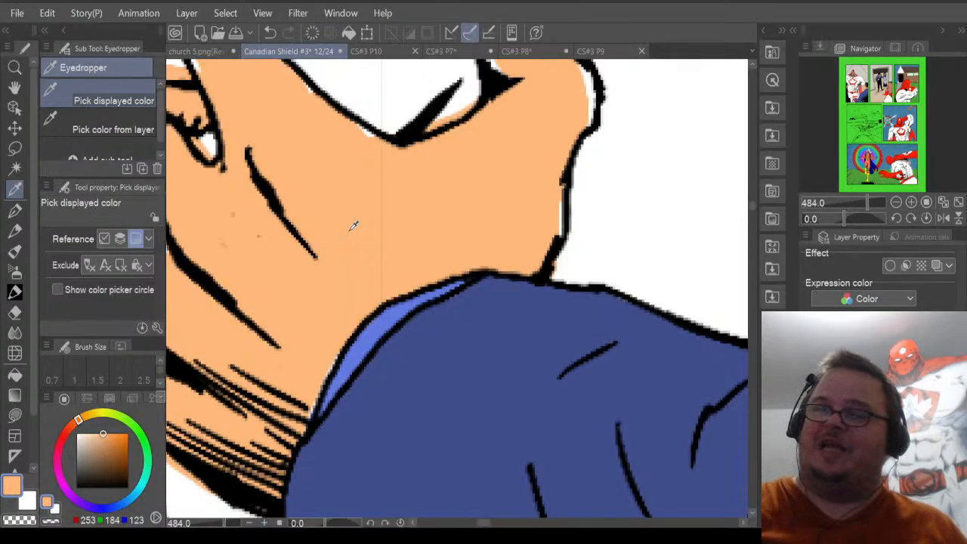
pyautogui.click(15, 414)
pyautogui.moveTo(320, 395)
pyautogui.mouseDown()
pyautogui.moveTo(302, 405)
pyautogui.moveTo(303, 434)
pyautogui.moveTo(345, 352)
pyautogui.moveTo(329, 327)
pyautogui.mouseUp()
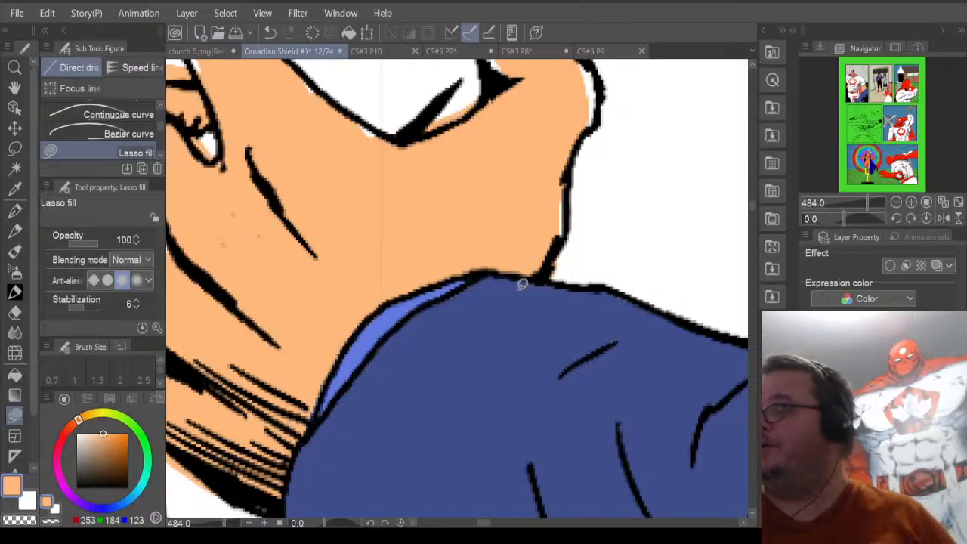
pyautogui.click(15, 311)
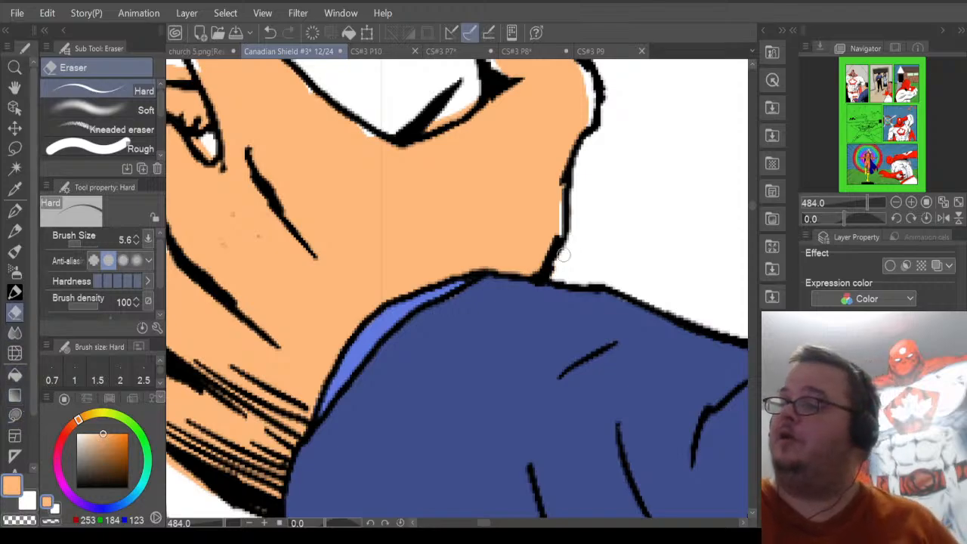
pyautogui.moveTo(180, 476)
pyautogui.mouseDown()
pyautogui.moveTo(173, 458)
pyautogui.moveTo(196, 480)
pyautogui.mouseUp()
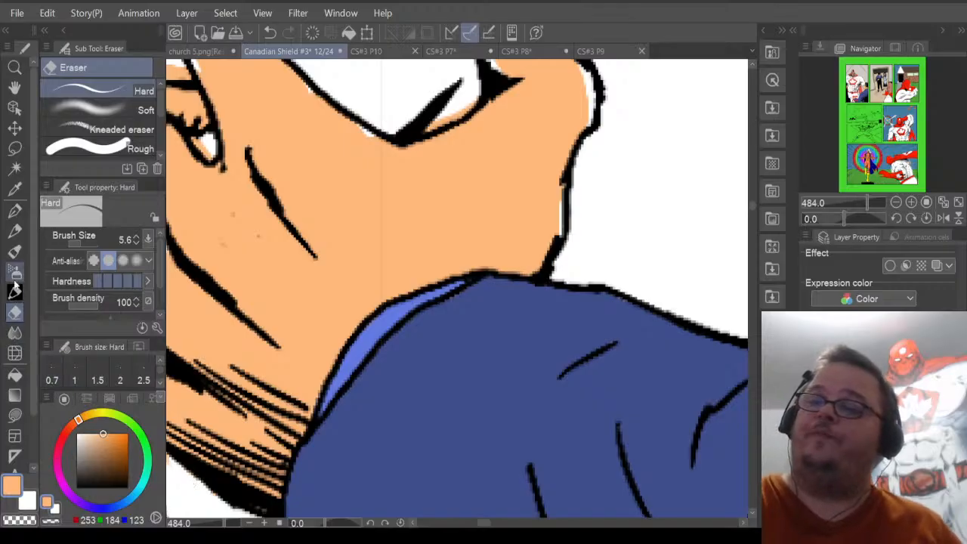
# Lasso-fill the white gaps between the knuckle lines of the suited man's curled fingers with skin tone.
pyautogui.click(14, 414)
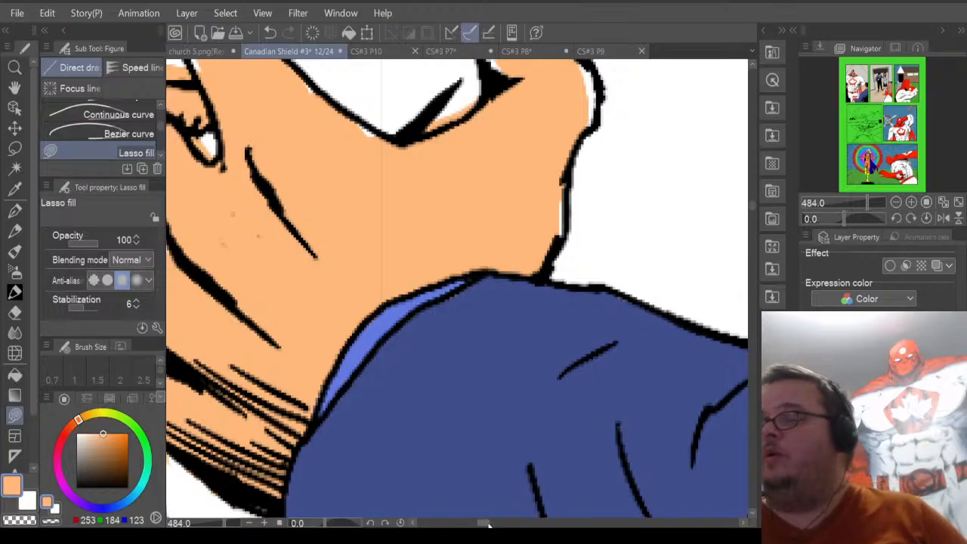
pyautogui.moveTo(485, 524); pyautogui.dragTo(483, 524)
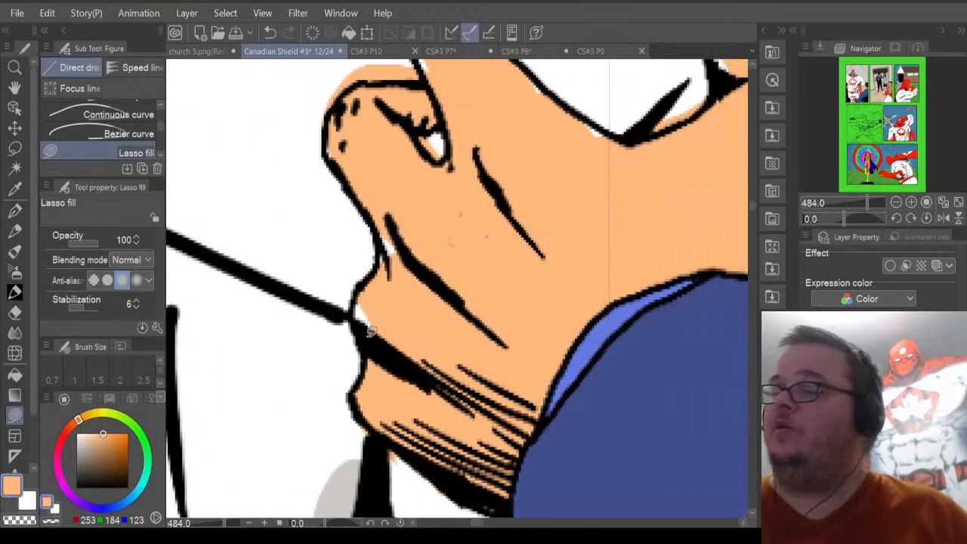
pyautogui.moveTo(367, 336)
pyautogui.mouseDown()
pyautogui.moveTo(359, 294)
pyautogui.moveTo(383, 301)
pyautogui.mouseUp()
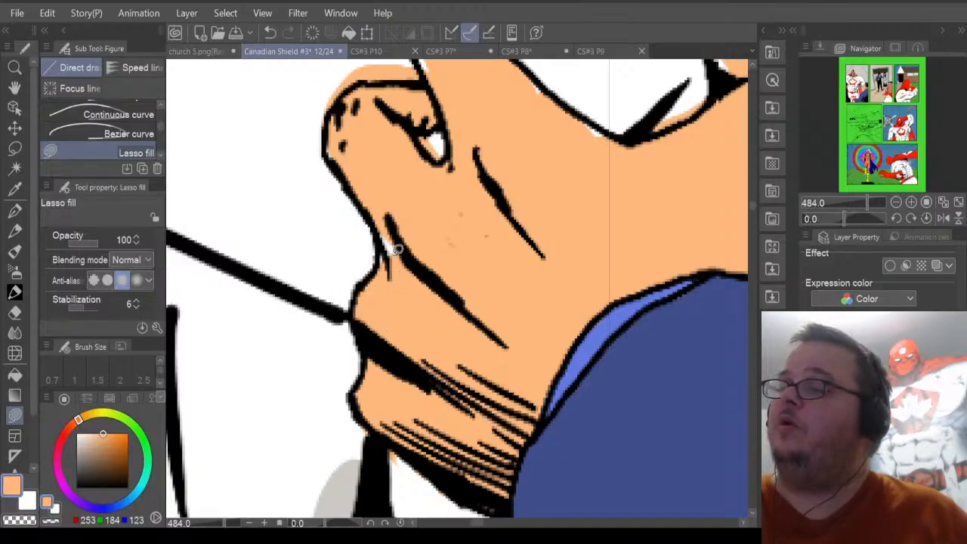
pyautogui.moveTo(391, 260)
pyautogui.mouseDown()
pyautogui.moveTo(391, 226)
pyautogui.moveTo(405, 261)
pyautogui.mouseUp()
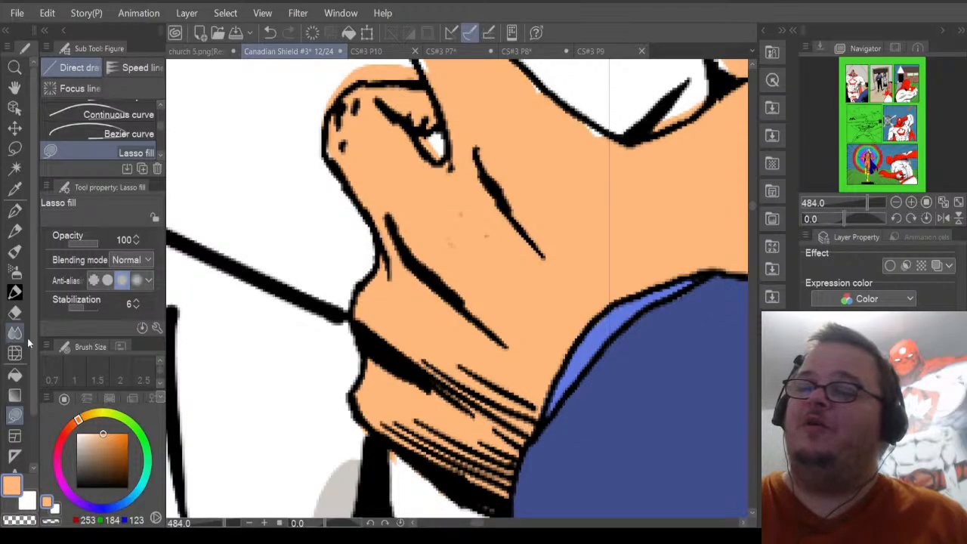
# Erase the skin-tone spill outside the tip of the upper curled finger and in the small opening beside it.
pyautogui.click(15, 314)
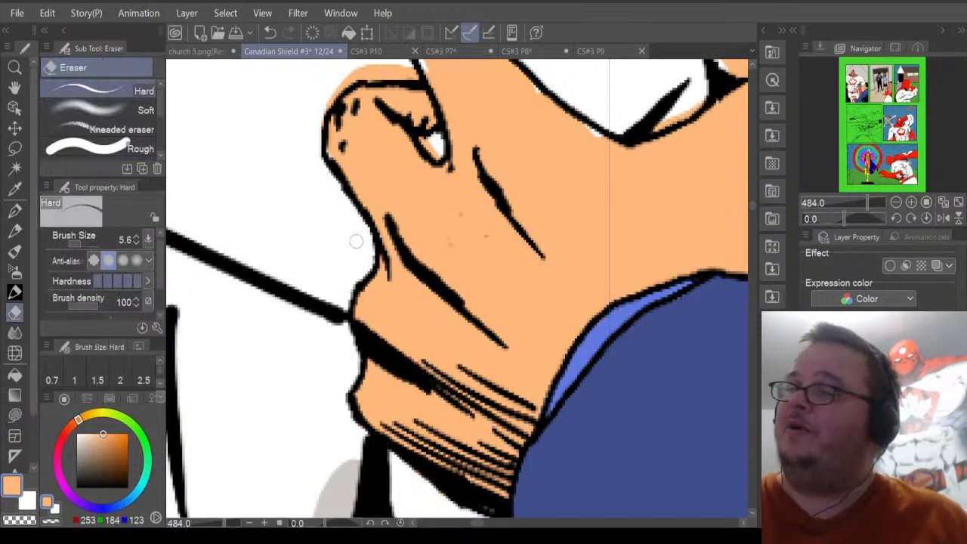
pyautogui.moveTo(327, 102)
pyautogui.mouseDown()
pyautogui.moveTo(381, 73)
pyautogui.moveTo(369, 79)
pyautogui.moveTo(409, 73)
pyautogui.moveTo(370, 66)
pyautogui.mouseUp()
pyautogui.moveTo(430, 144); pyautogui.dragTo(433, 150)
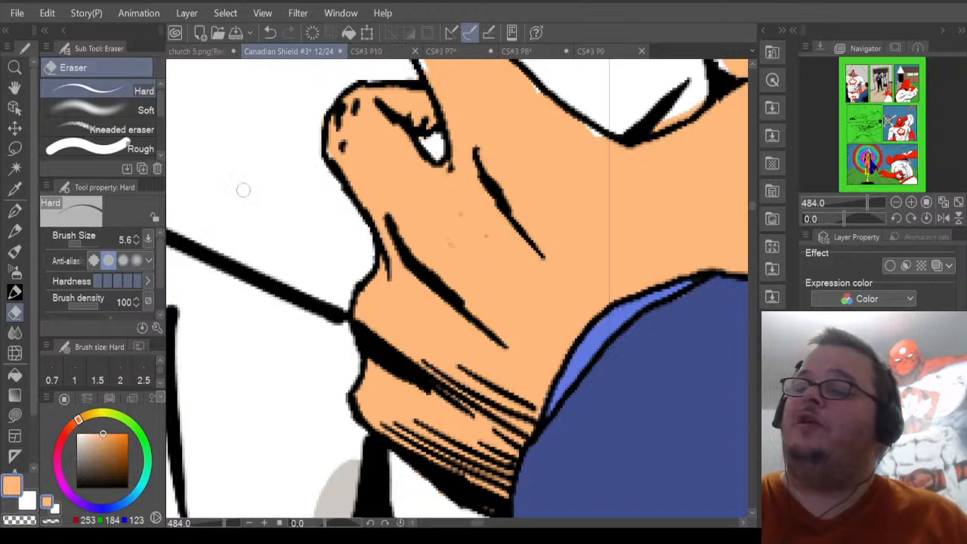
# Lasso-fill the white gaps inside the raised finger and along the hand's upper edge with skin tone.
pyautogui.click(15, 416)
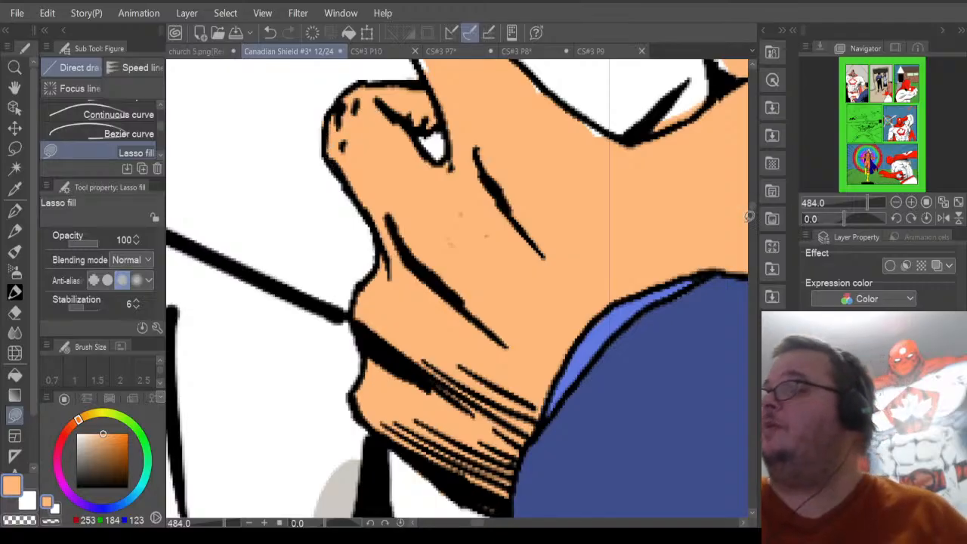
pyautogui.moveTo(751, 207); pyautogui.dragTo(752, 199)
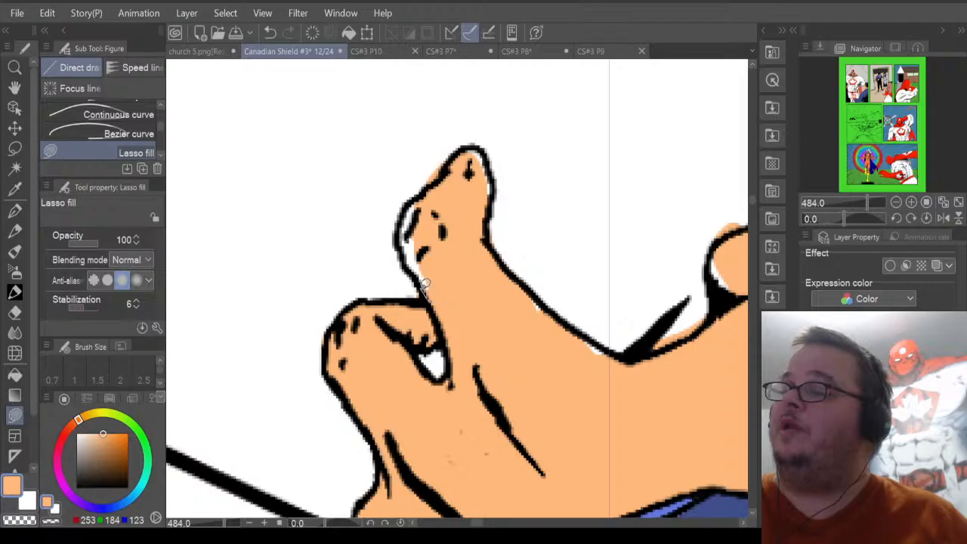
pyautogui.moveTo(425, 284)
pyautogui.mouseDown()
pyautogui.moveTo(395, 223)
pyautogui.moveTo(429, 190)
pyautogui.moveTo(449, 227)
pyautogui.moveTo(494, 177)
pyautogui.moveTo(486, 146)
pyautogui.moveTo(464, 163)
pyautogui.moveTo(469, 136)
pyautogui.moveTo(474, 142)
pyautogui.mouseUp()
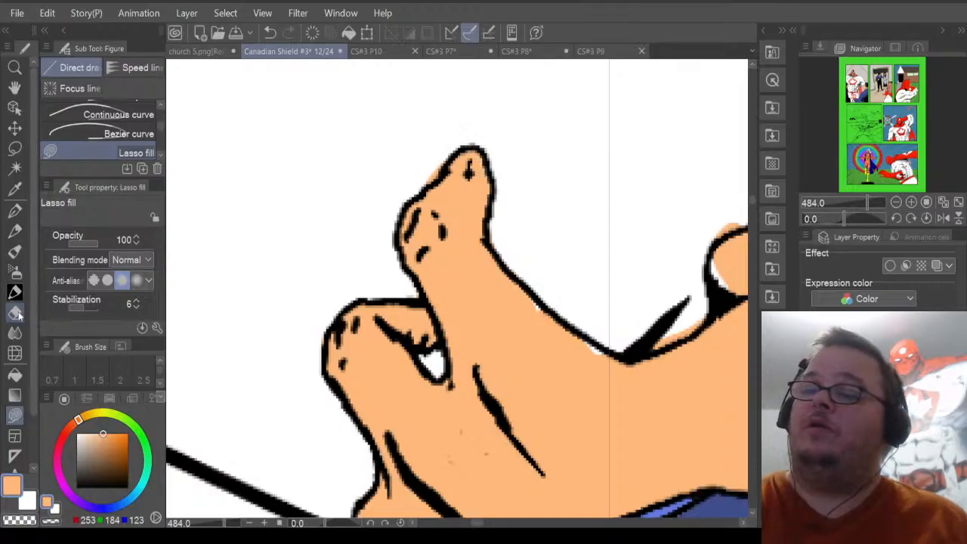
pyautogui.click(17, 313)
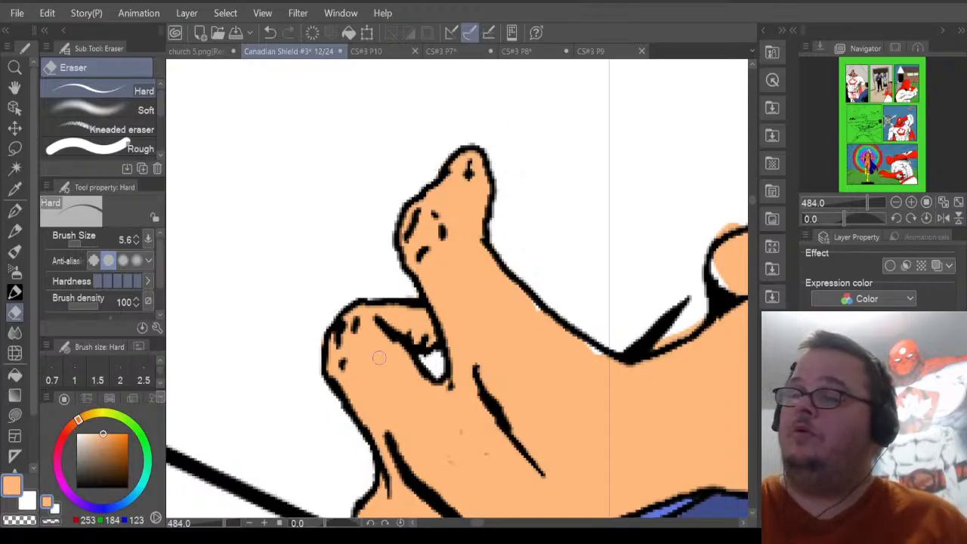
pyautogui.click(15, 415)
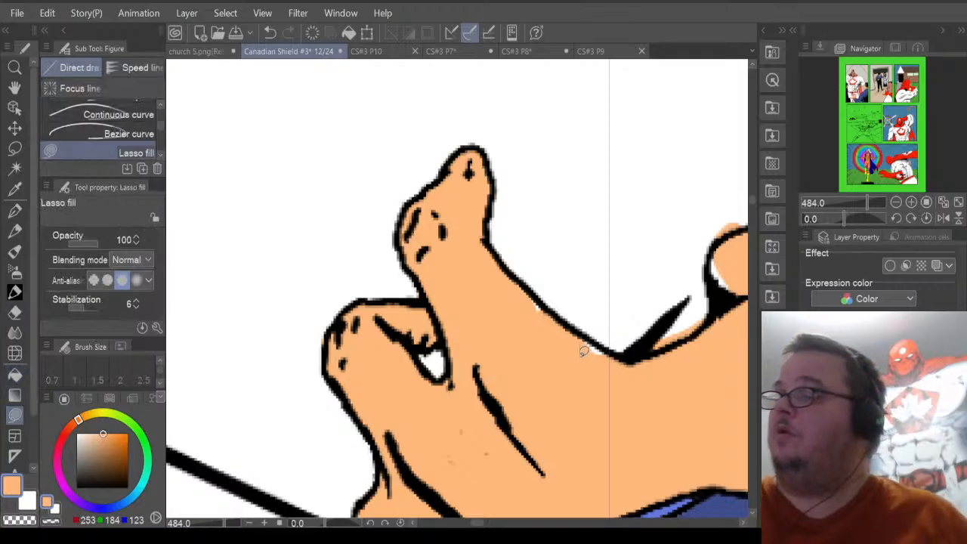
pyautogui.moveTo(578, 354)
pyautogui.mouseDown()
pyautogui.moveTo(614, 355)
pyautogui.moveTo(578, 333)
pyautogui.mouseUp()
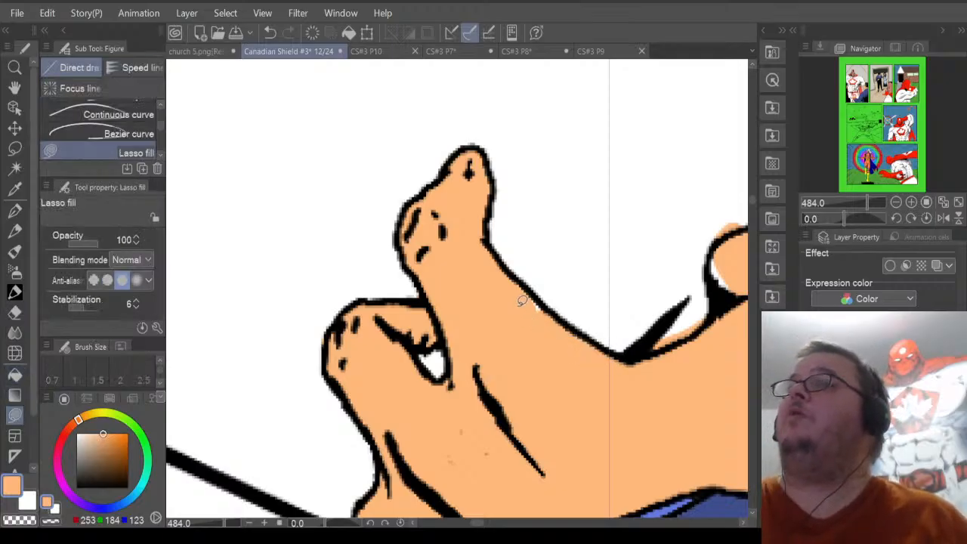
pyautogui.moveTo(529, 294)
pyautogui.mouseDown()
pyautogui.moveTo(555, 315)
pyautogui.moveTo(531, 292)
pyautogui.mouseUp()
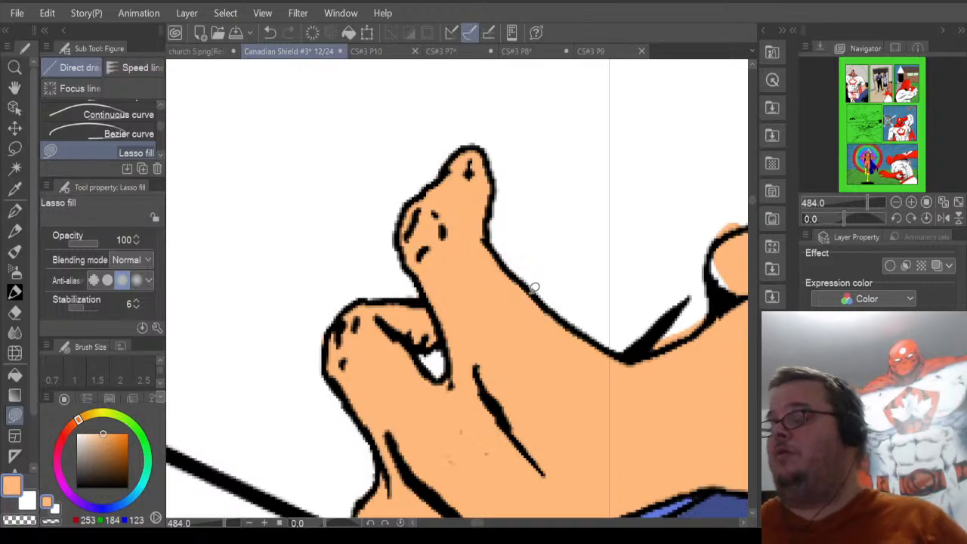
# Lasso-fill the white gaps along the hand's outer edge and inside the thumb with skin tone.
pyautogui.moveTo(477, 524); pyautogui.dragTo(490, 524)
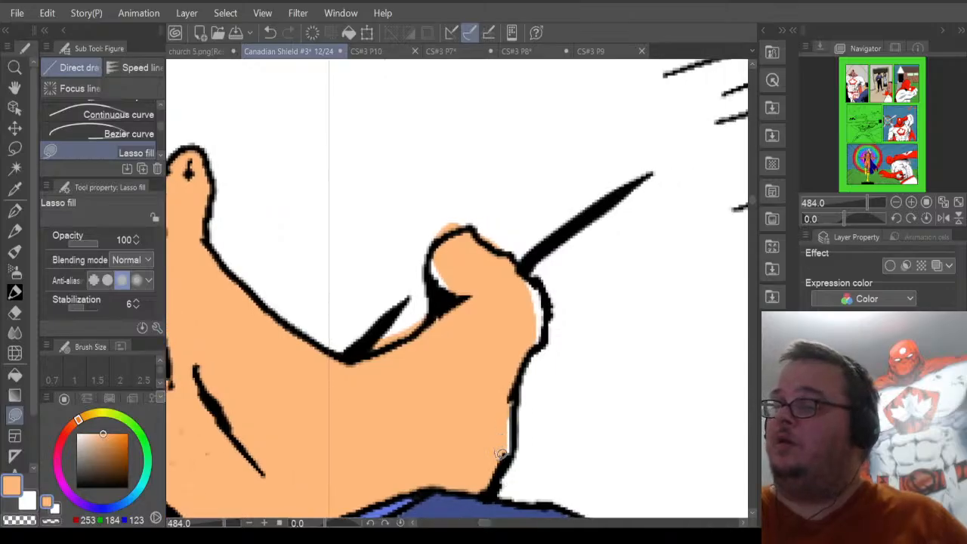
pyautogui.moveTo(502, 454)
pyautogui.mouseDown()
pyautogui.moveTo(515, 447)
pyautogui.moveTo(508, 397)
pyautogui.mouseUp()
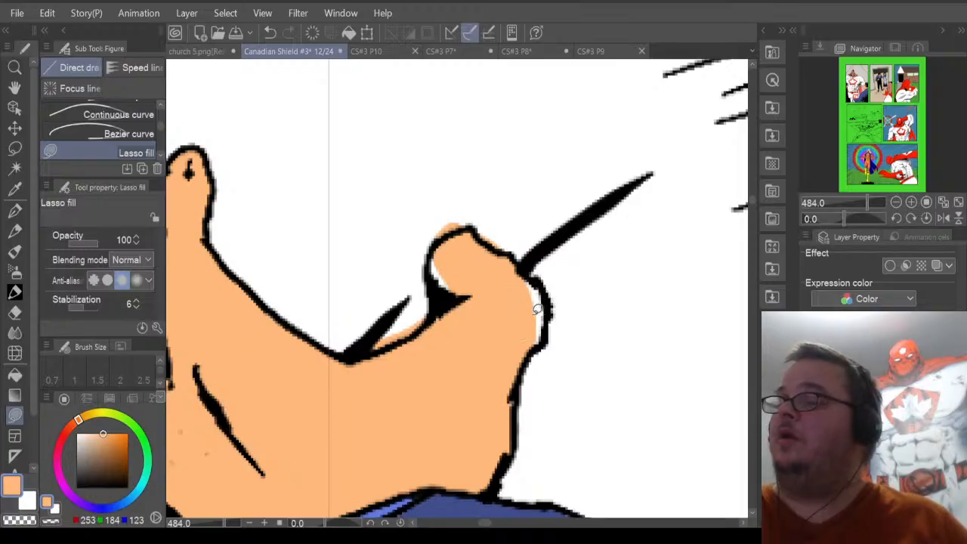
pyautogui.moveTo(526, 344)
pyautogui.mouseDown()
pyautogui.moveTo(543, 336)
pyautogui.moveTo(549, 310)
pyautogui.moveTo(531, 271)
pyautogui.moveTo(528, 330)
pyautogui.mouseUp()
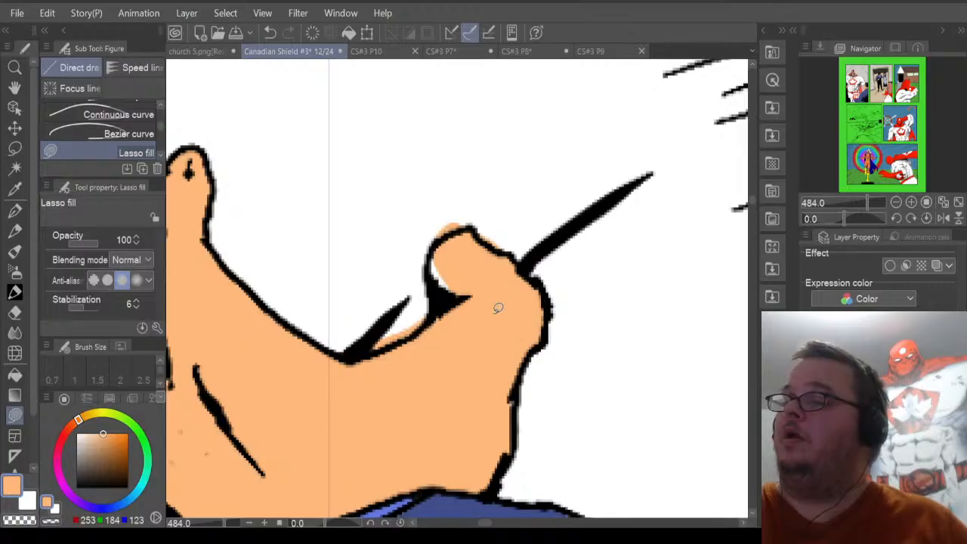
pyautogui.moveTo(458, 286)
pyautogui.mouseDown()
pyautogui.moveTo(437, 281)
pyautogui.moveTo(437, 252)
pyautogui.moveTo(458, 259)
pyautogui.mouseUp()
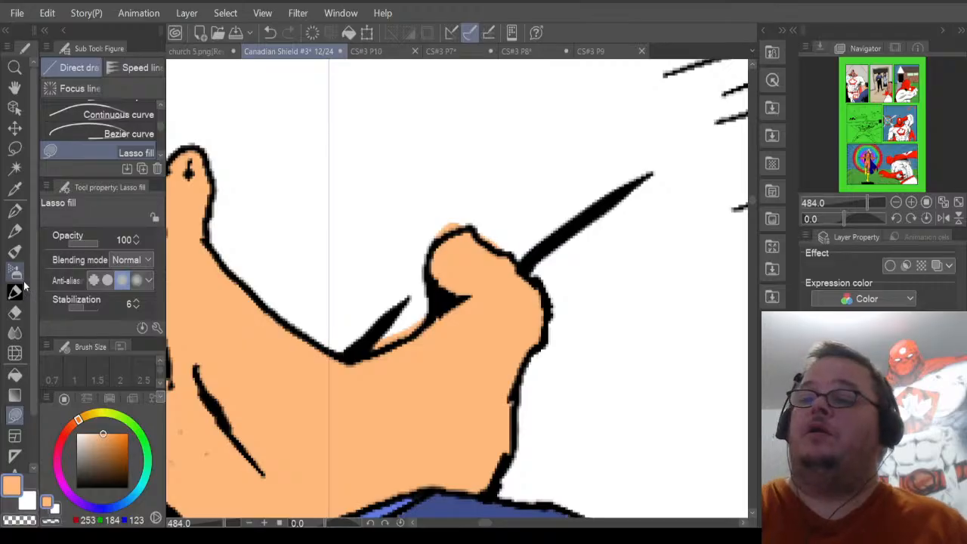
# Erase the skin-tone spill around the thumb's outline and above the web of the hand.
pyautogui.click(15, 311)
pyautogui.moveTo(372, 346); pyautogui.dragTo(399, 333)
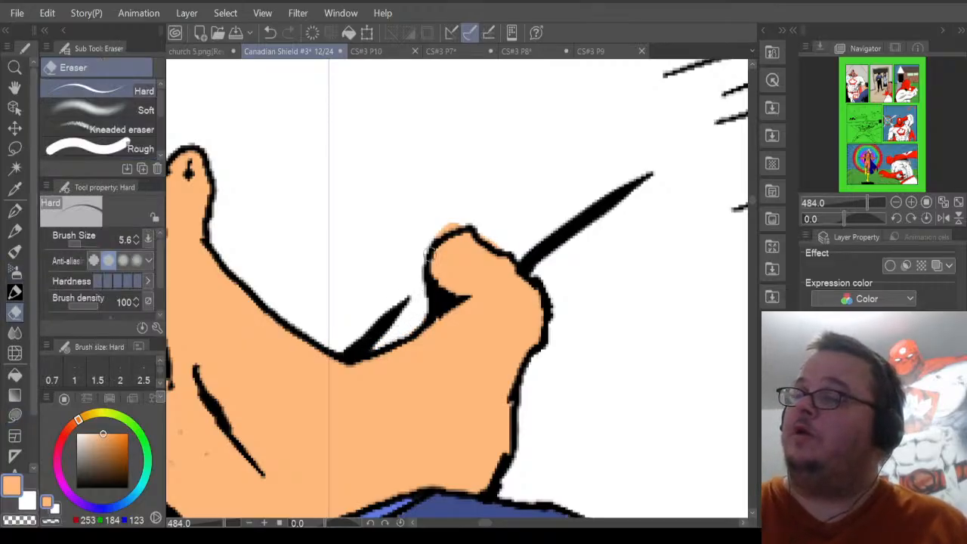
pyautogui.moveTo(428, 257)
pyautogui.mouseDown()
pyautogui.moveTo(451, 224)
pyautogui.moveTo(443, 232)
pyautogui.moveTo(482, 231)
pyautogui.moveTo(506, 247)
pyautogui.mouseUp()
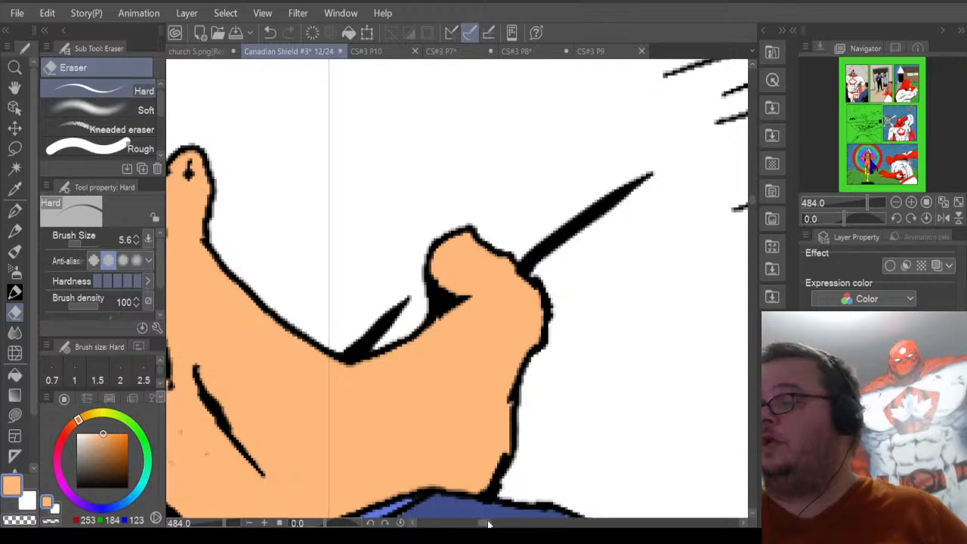
# Lasso-fill the gaps where the suited man's neck meets his blue collar with skin tone.
pyautogui.moveTo(489, 523); pyautogui.dragTo(503, 523)
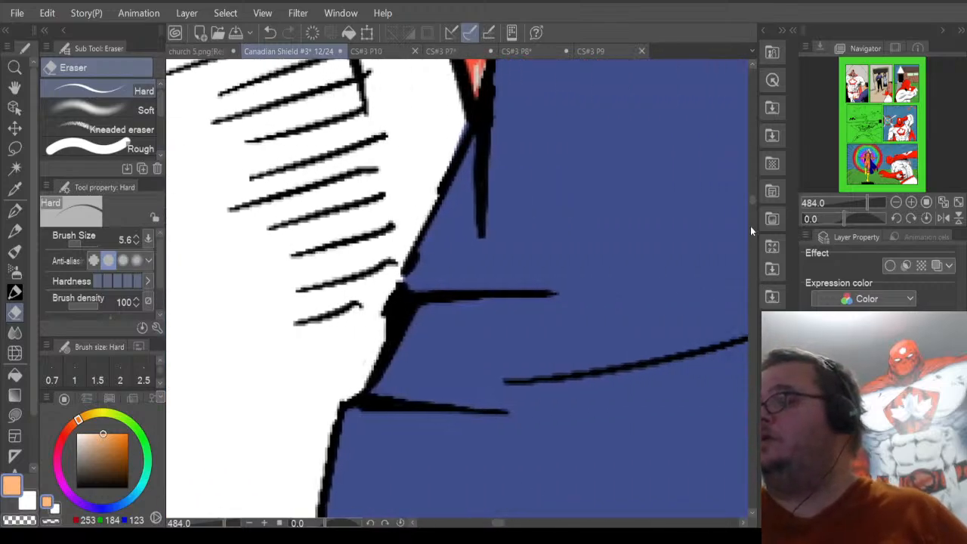
pyautogui.moveTo(751, 203); pyautogui.dragTo(754, 189)
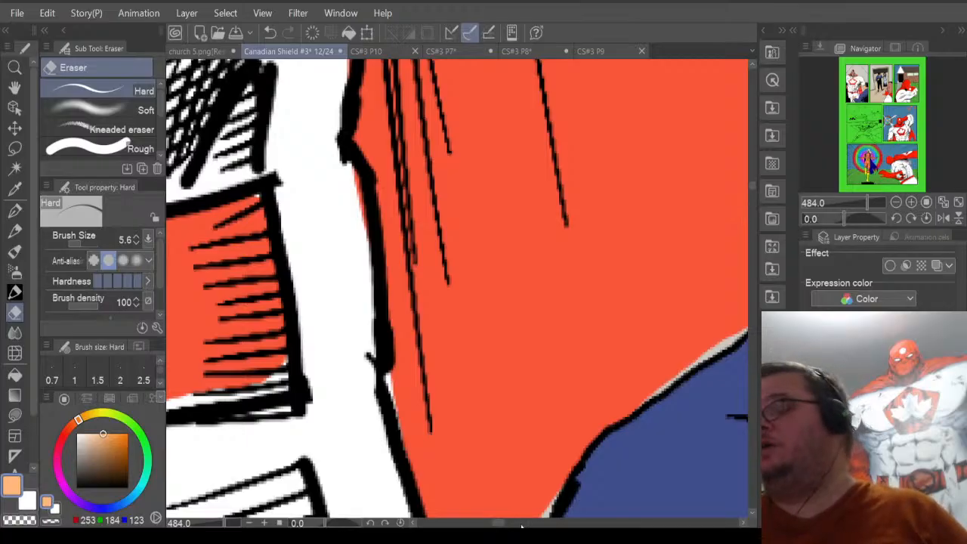
pyautogui.moveTo(501, 523); pyautogui.dragTo(521, 523)
pyautogui.moveTo(753, 188); pyautogui.dragTo(752, 179)
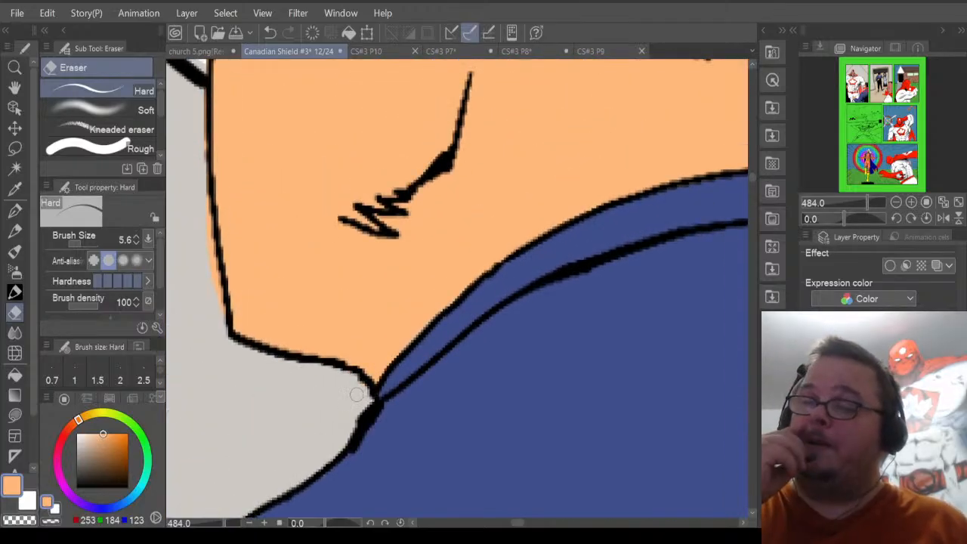
pyautogui.click(16, 417)
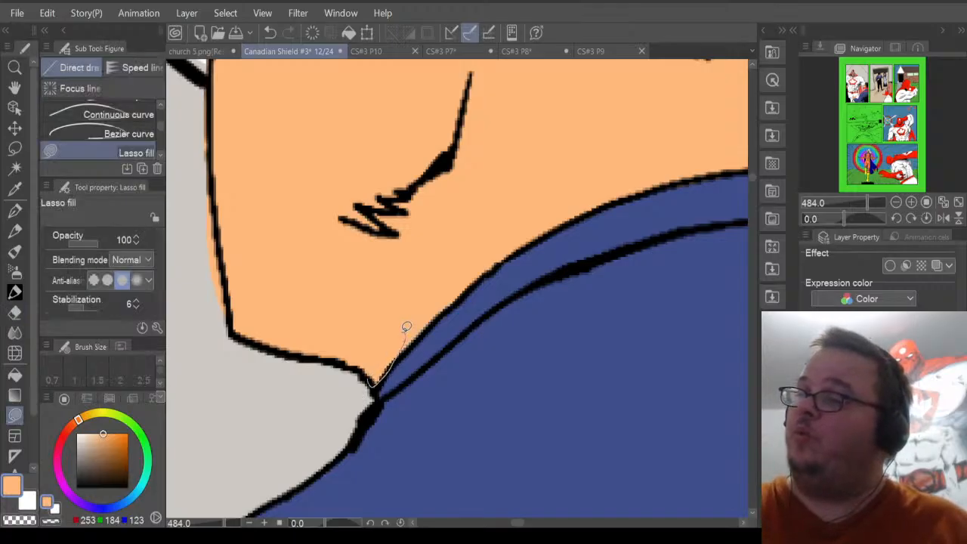
pyautogui.moveTo(451, 300)
pyautogui.mouseDown()
pyautogui.moveTo(408, 347)
pyautogui.moveTo(455, 297)
pyautogui.mouseUp()
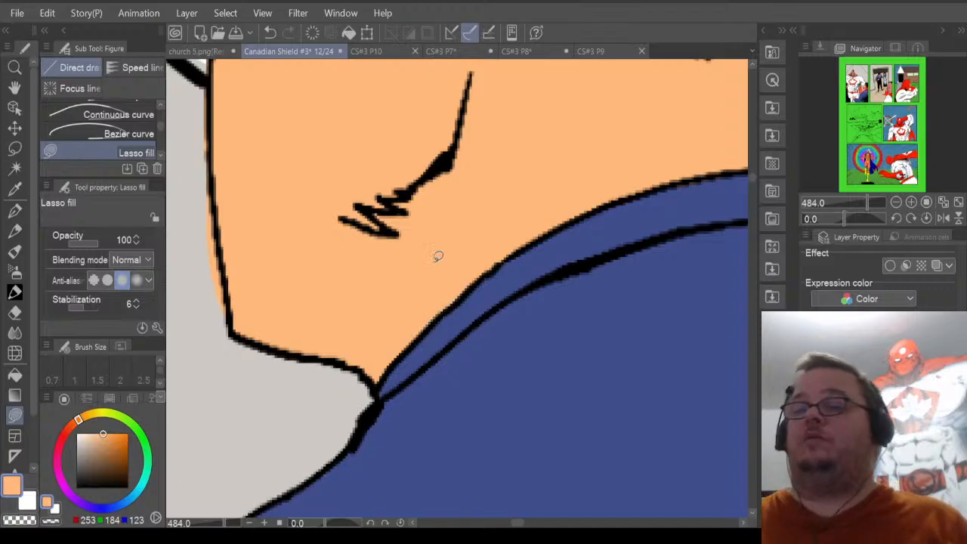
# Erase the skin-tone spill outside the suited man's jaw line, and return to the Lasso fill tool.
pyautogui.click(14, 312)
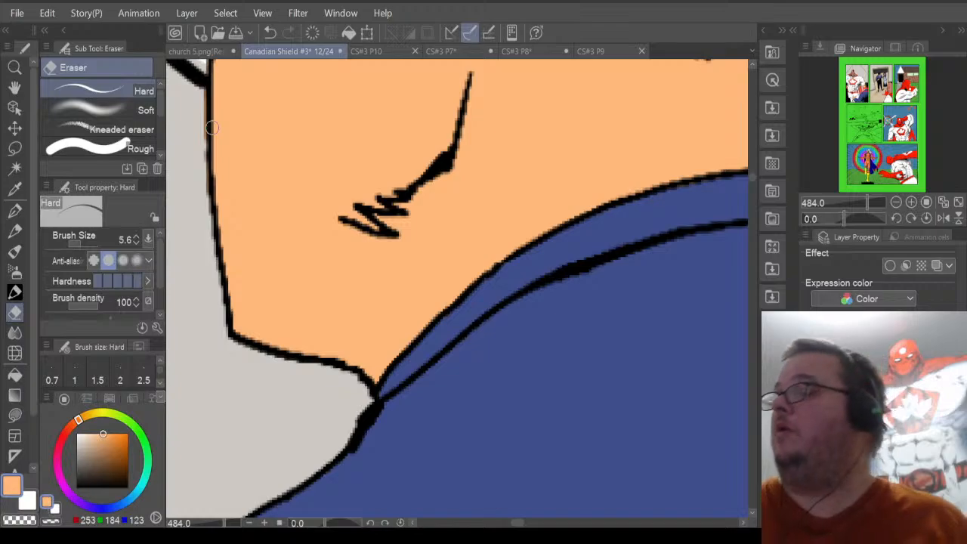
pyautogui.scroll(8, 752, 176)
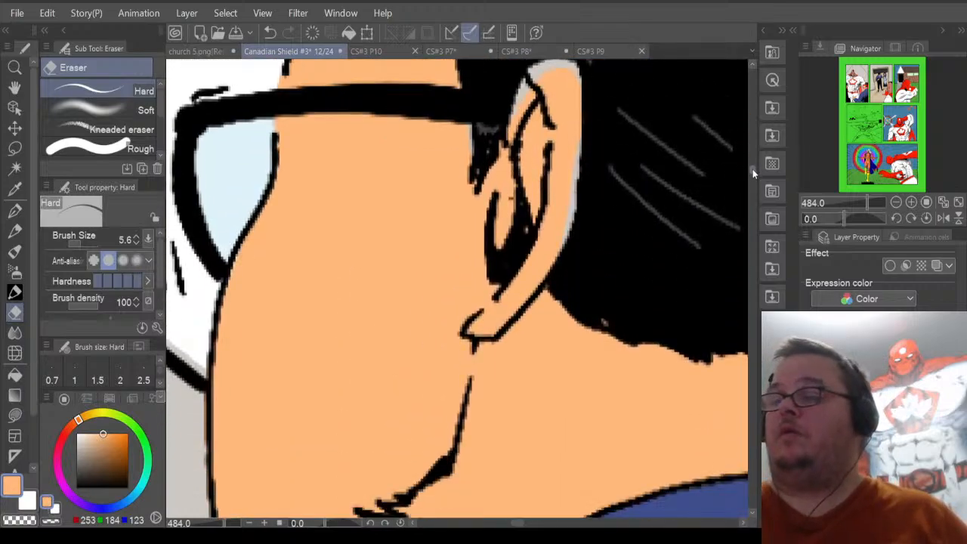
pyautogui.scroll(-2, 752, 176)
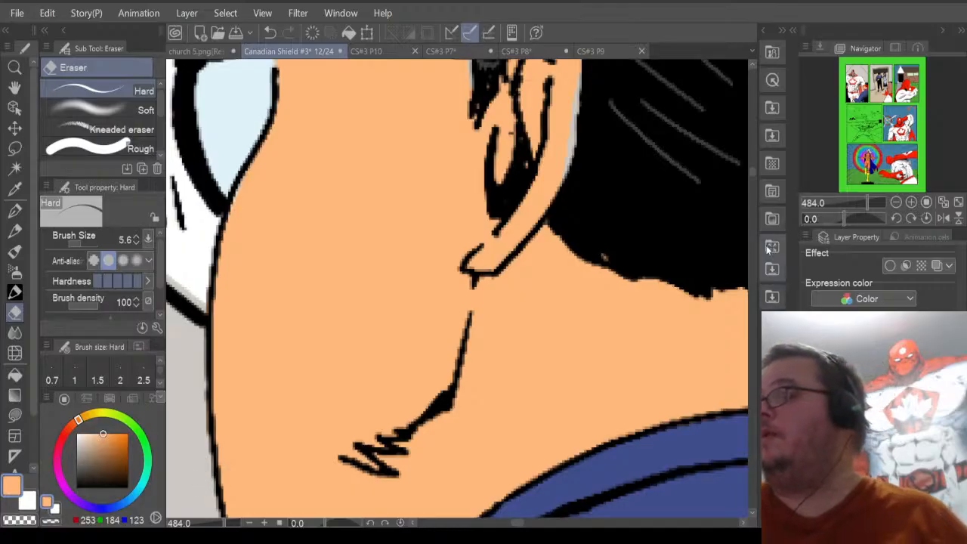
pyautogui.scroll(6, 750, 173)
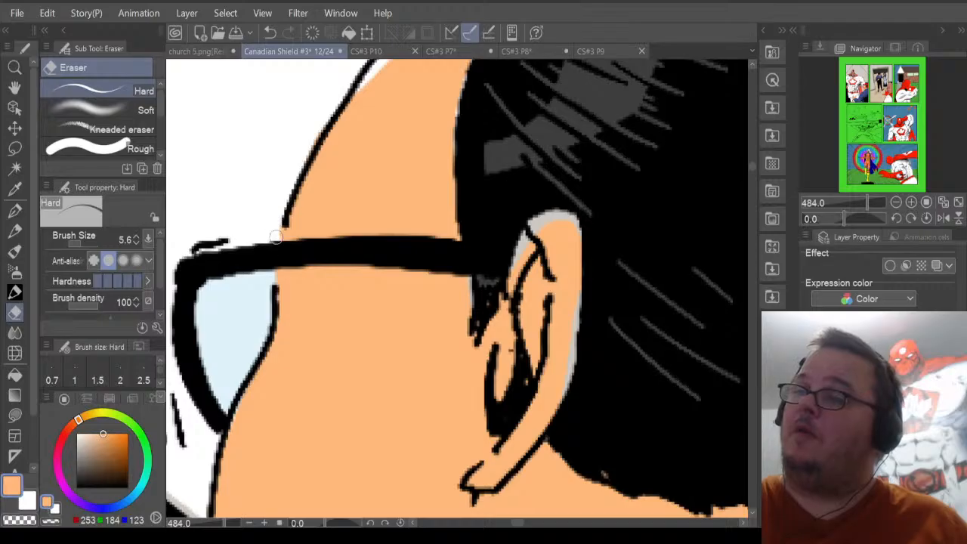
pyautogui.click(15, 415)
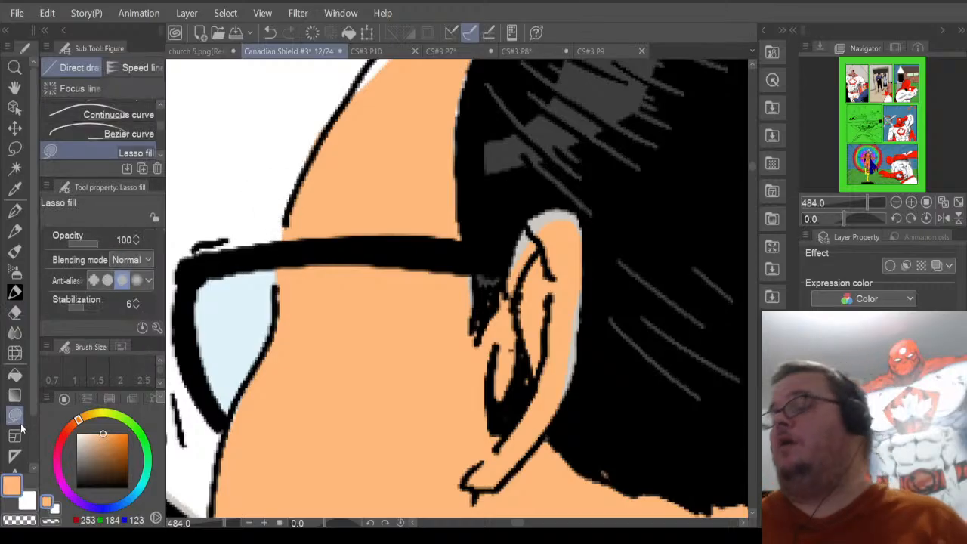
# Lasso-fill the grey gaps along the suited man's ear and in front of it with skin tone.
pyautogui.moveTo(553, 361)
pyautogui.mouseDown()
pyautogui.moveTo(573, 393)
pyautogui.moveTo(586, 300)
pyautogui.moveTo(531, 345)
pyautogui.mouseUp()
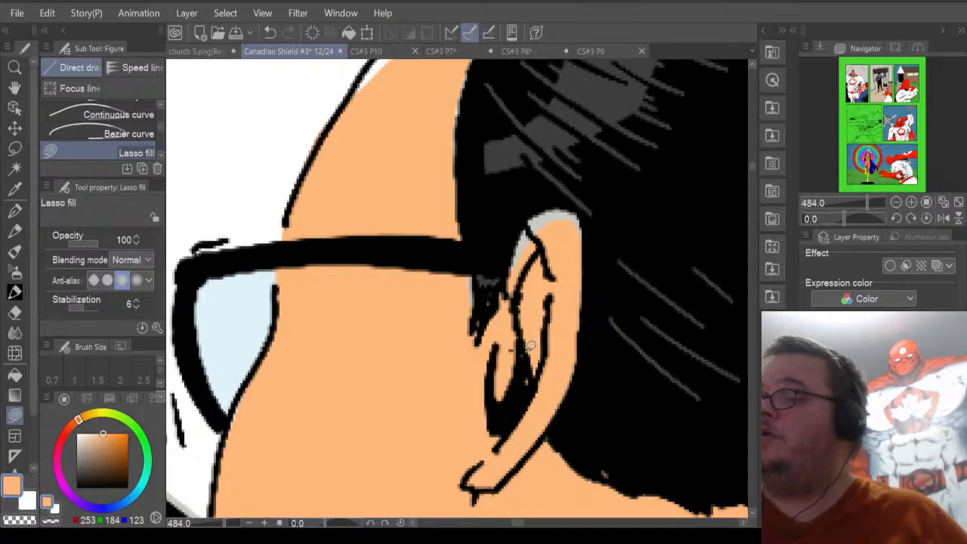
pyautogui.moveTo(592, 264)
pyautogui.mouseDown()
pyautogui.moveTo(576, 210)
pyautogui.moveTo(560, 205)
pyautogui.moveTo(538, 209)
pyautogui.moveTo(511, 261)
pyautogui.mouseUp()
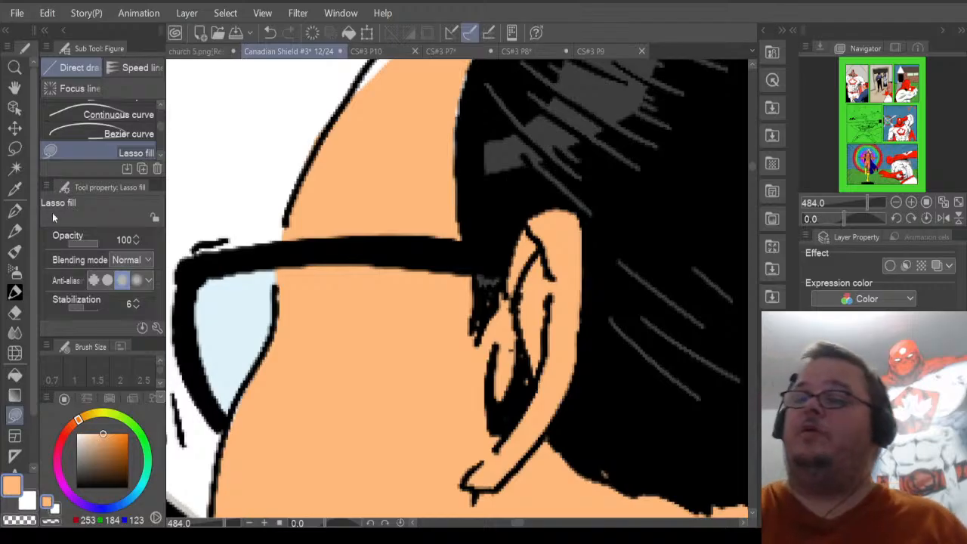
# Sample the dark grey of the suited man's hair highlight and return to the Lasso fill tool.
pyautogui.click(18, 190)
pyautogui.click(499, 151)
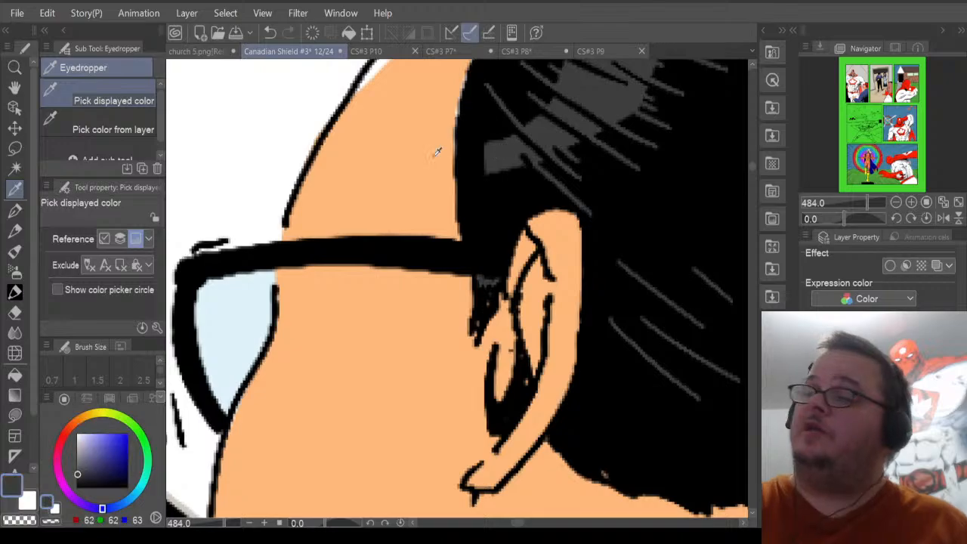
pyautogui.click(23, 412)
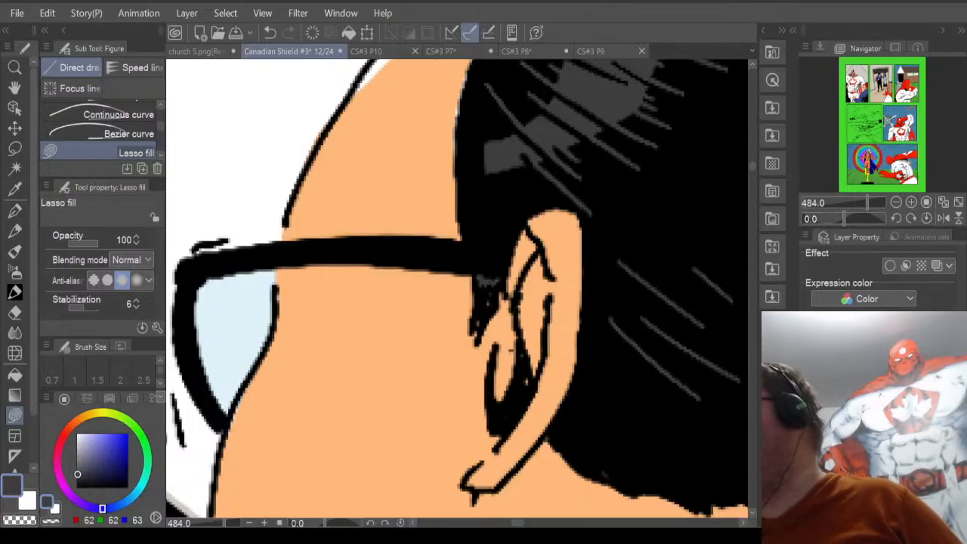
pyautogui.click(14, 189)
pyautogui.click(382, 370)
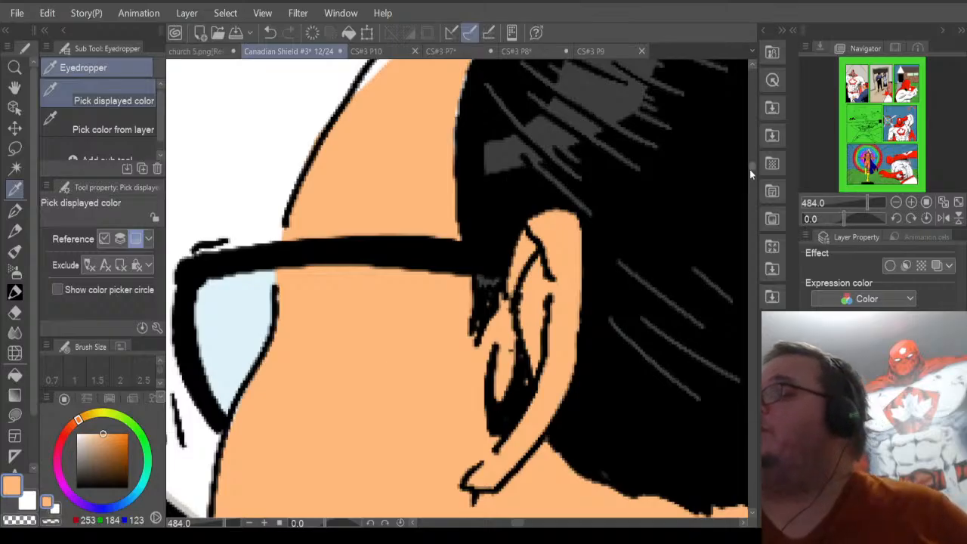
pyautogui.moveTo(751, 165); pyautogui.dragTo(753, 160)
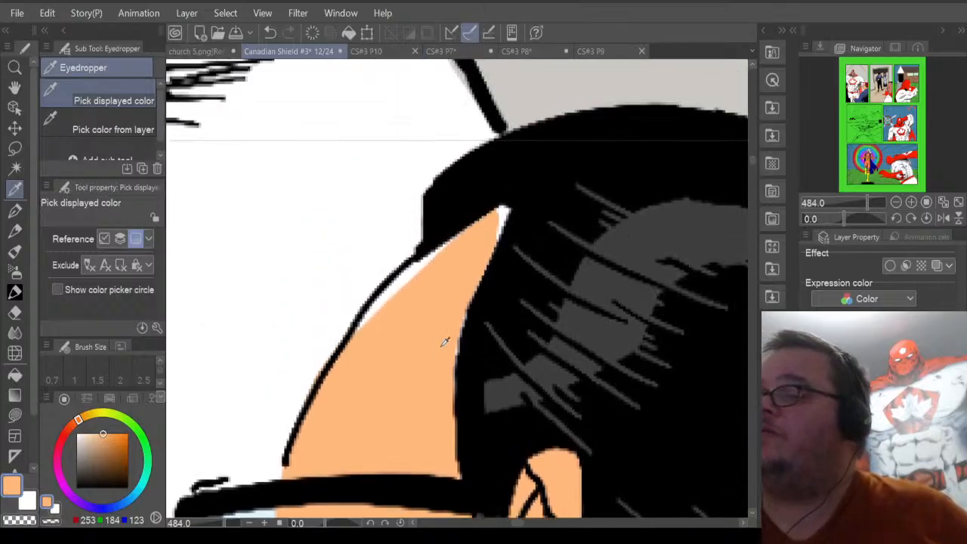
pyautogui.click(464, 390)
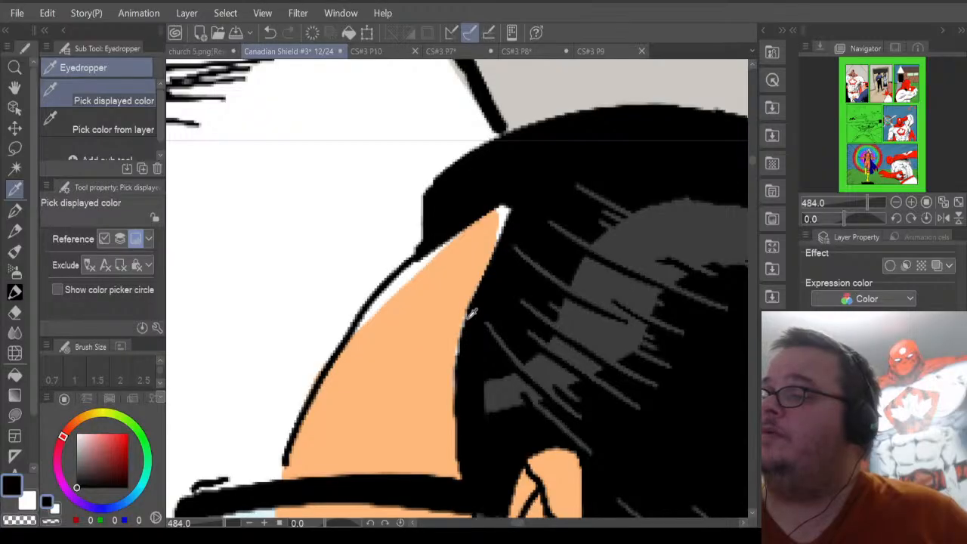
pyautogui.click(23, 400)
pyautogui.moveTo(423, 371)
pyautogui.mouseDown()
pyautogui.moveTo(437, 432)
pyautogui.moveTo(464, 408)
pyautogui.moveTo(469, 316)
pyautogui.moveTo(430, 335)
pyautogui.moveTo(426, 378)
pyautogui.mouseUp()
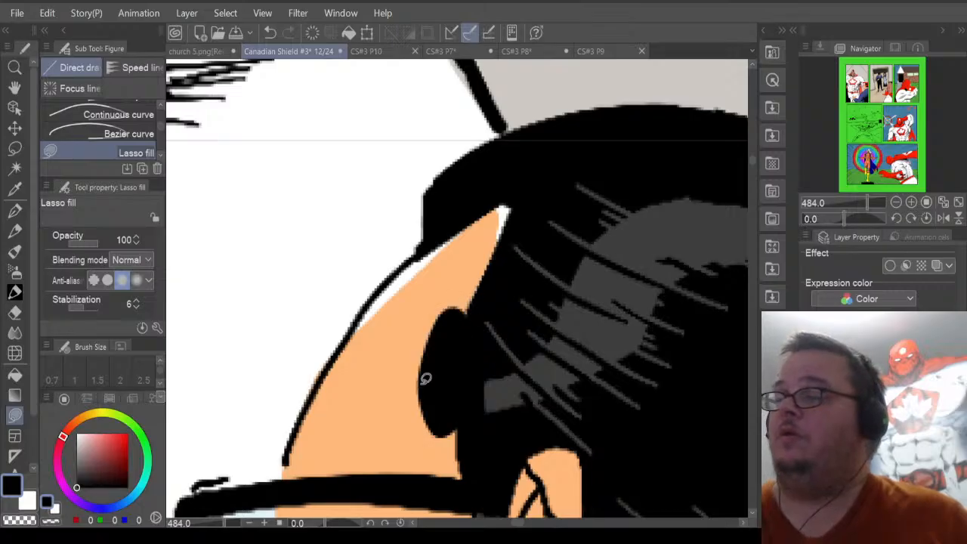
pyautogui.hotkey('ctrl', 'z')
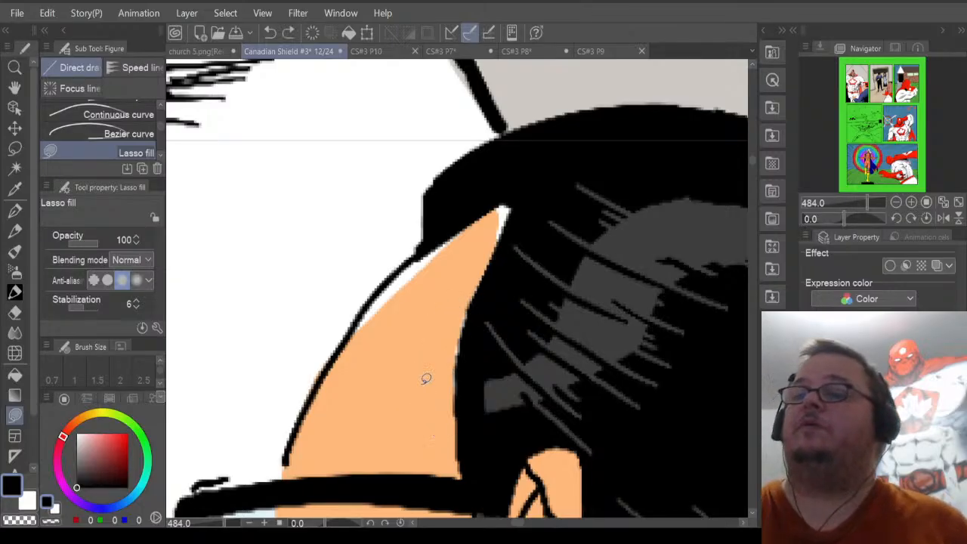
# Sample the skin tone from the forehead and lasso-fill the white gaps along the forehead outline and hairline tip.
pyautogui.press('i')
pyautogui.click(382, 346)
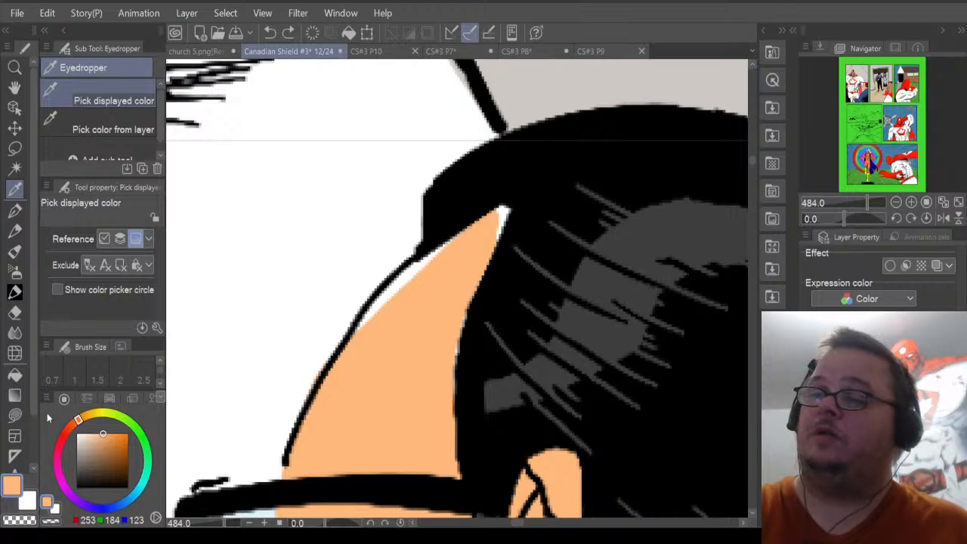
pyautogui.click(15, 415)
pyautogui.moveTo(443, 351)
pyautogui.mouseDown()
pyautogui.moveTo(461, 375)
pyautogui.moveTo(471, 324)
pyautogui.moveTo(523, 198)
pyautogui.moveTo(511, 187)
pyautogui.moveTo(456, 217)
pyautogui.moveTo(382, 290)
pyautogui.moveTo(366, 309)
pyautogui.moveTo(354, 356)
pyautogui.mouseUp()
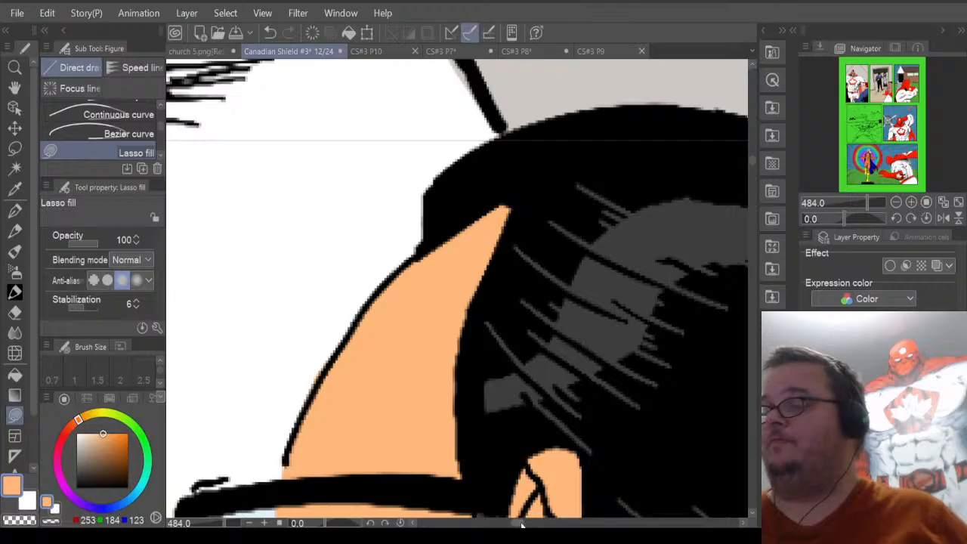
# Lasso-fill the gap at the nape, between the hairline and the black panel border, with skin tone.
pyautogui.moveTo(521, 524); pyautogui.dragTo(528, 524)
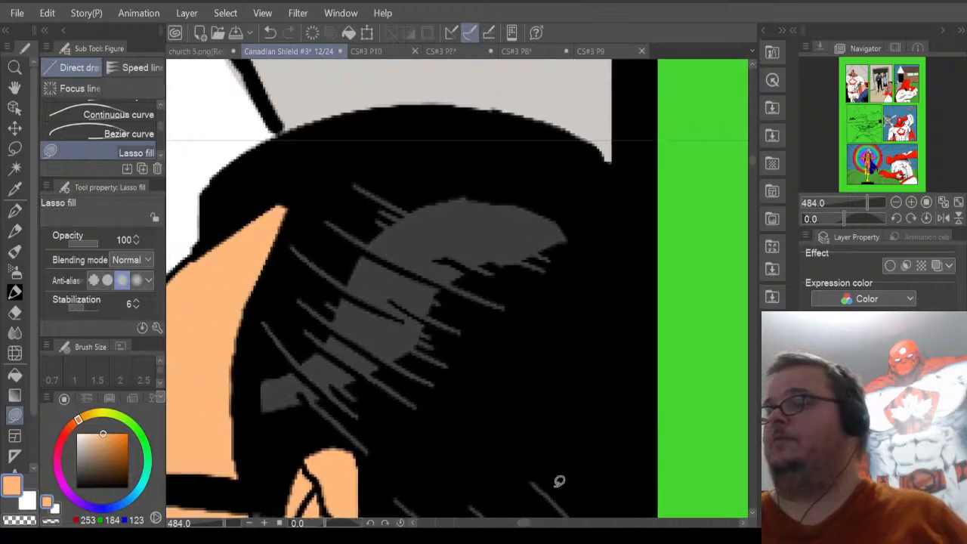
pyautogui.moveTo(752, 163); pyautogui.dragTo(751, 183)
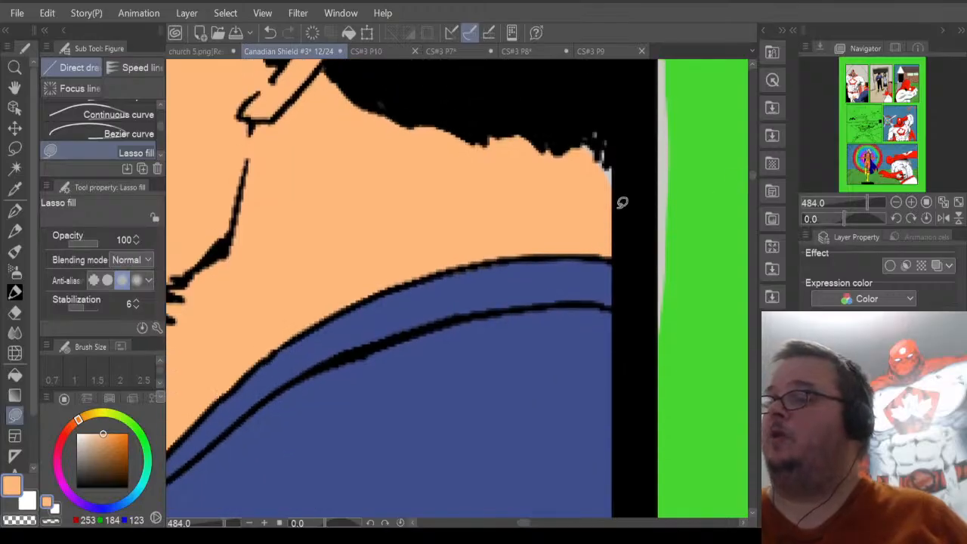
pyautogui.moveTo(619, 171)
pyautogui.mouseDown()
pyautogui.moveTo(612, 147)
pyautogui.moveTo(593, 136)
pyautogui.moveTo(588, 181)
pyautogui.moveTo(611, 187)
pyautogui.mouseUp()
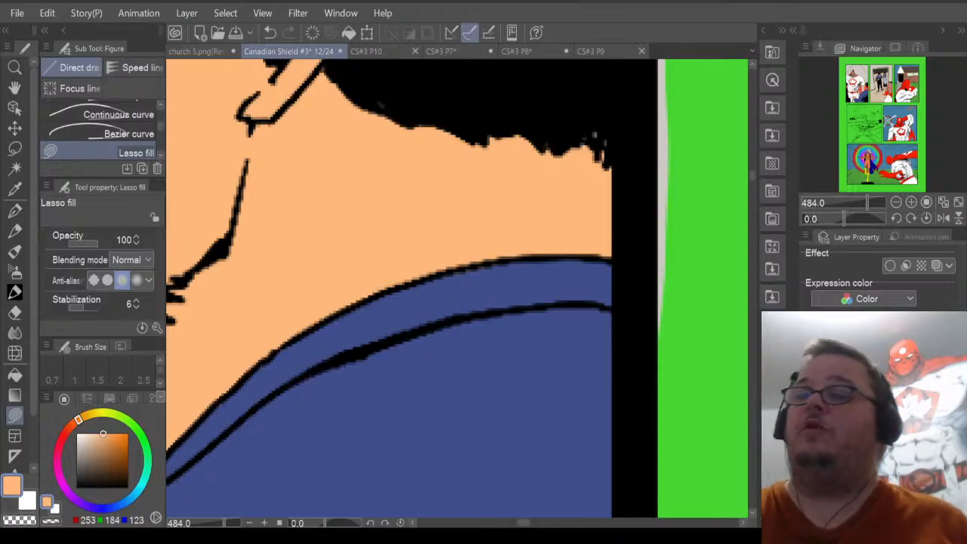
# Switch to the Eyedropper tool for sampling a displayed colour around the suited man's hair.
pyautogui.click(15, 148)
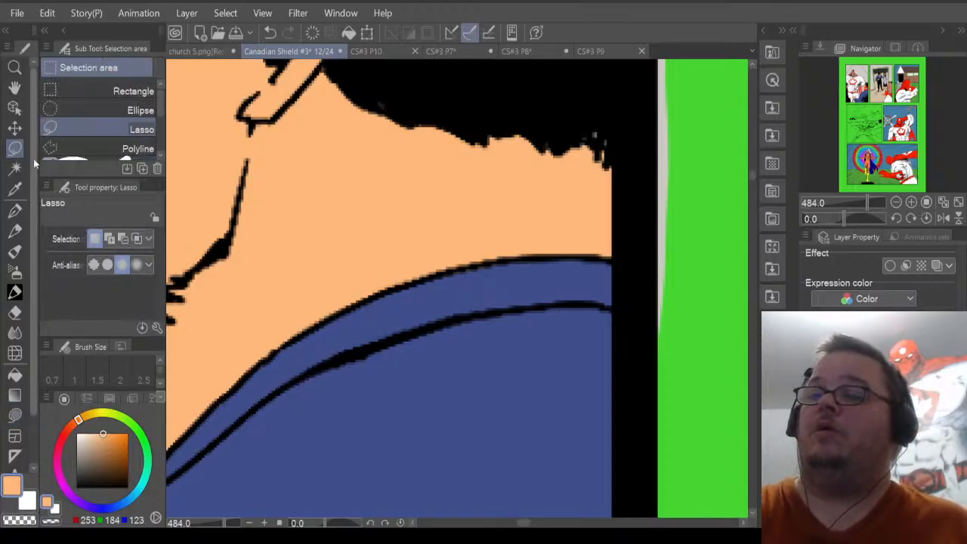
pyautogui.click(19, 192)
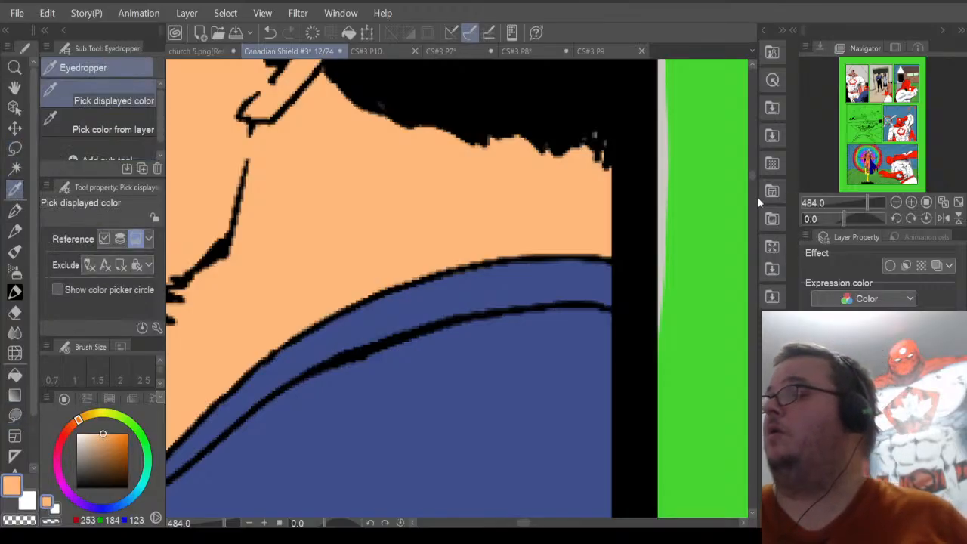
pyautogui.moveTo(754, 175); pyautogui.dragTo(752, 163)
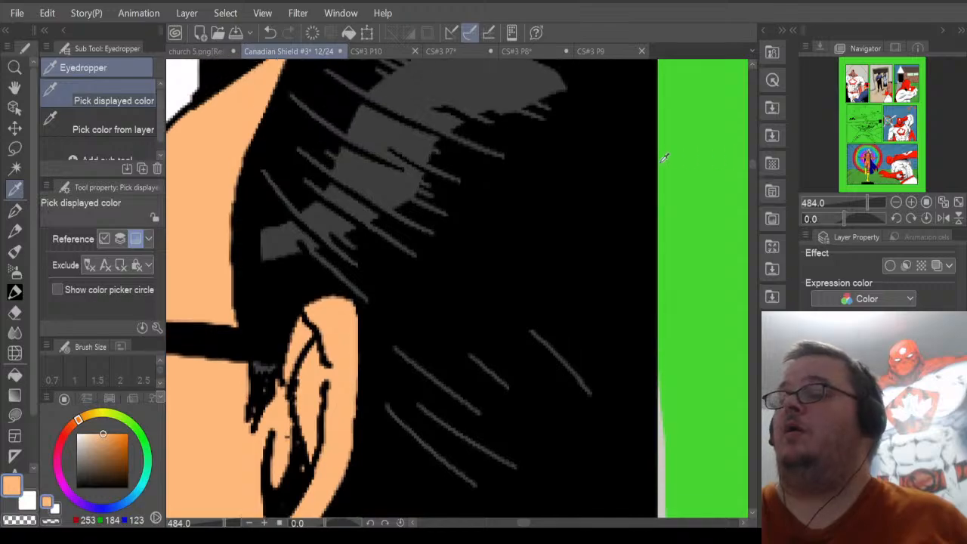
# Sample the dark grey highlight in the suited man's hair and lasso-fill a small patch at the nape hairline.
pyautogui.click(474, 88)
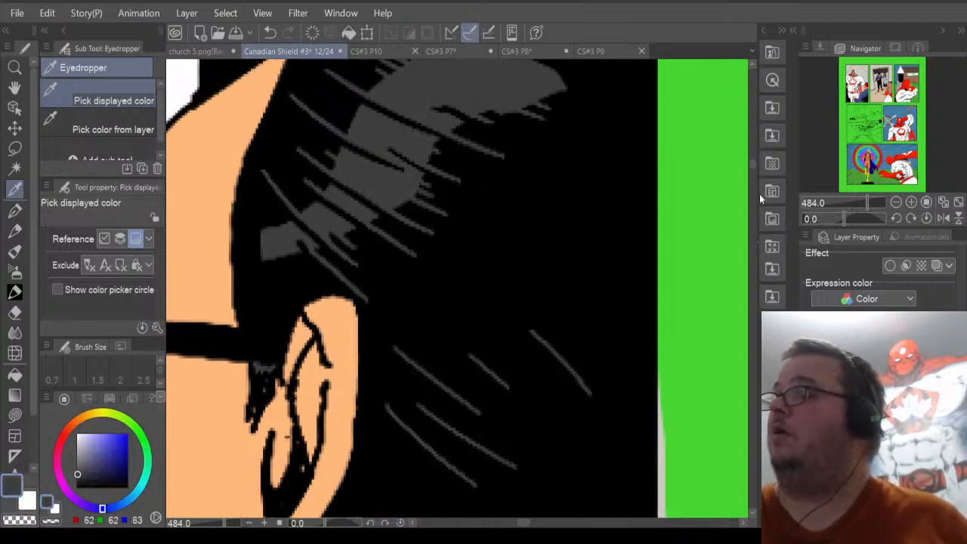
pyautogui.moveTo(752, 167); pyautogui.dragTo(752, 172)
pyautogui.click(15, 414)
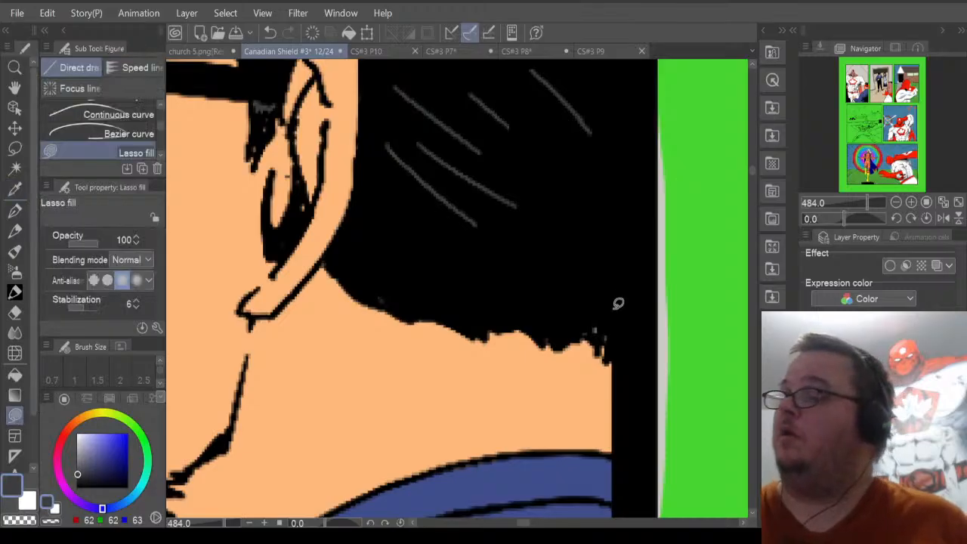
pyautogui.moveTo(594, 314)
pyautogui.mouseDown()
pyautogui.moveTo(594, 336)
pyautogui.moveTo(609, 332)
pyautogui.moveTo(608, 318)
pyautogui.mouseUp()
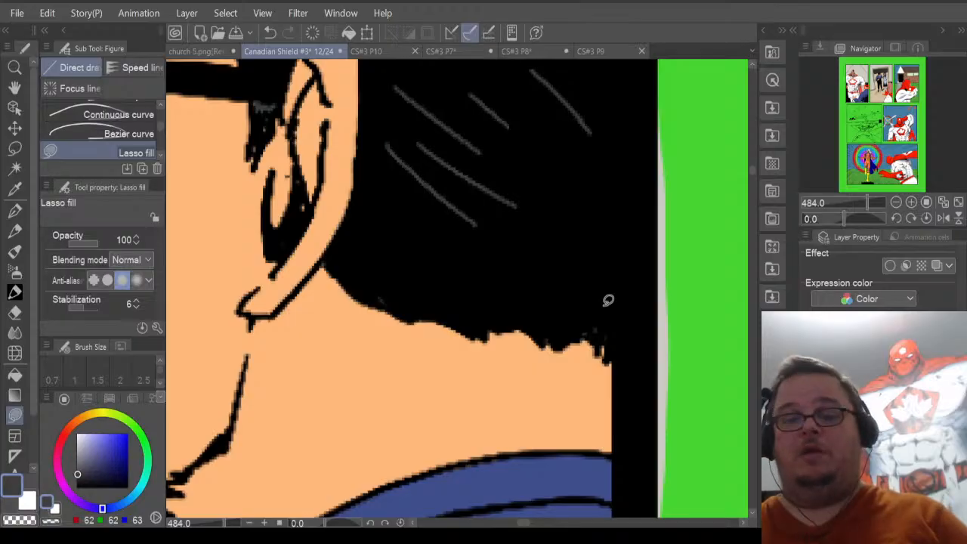
pyautogui.scroll(-4, 535, 288)
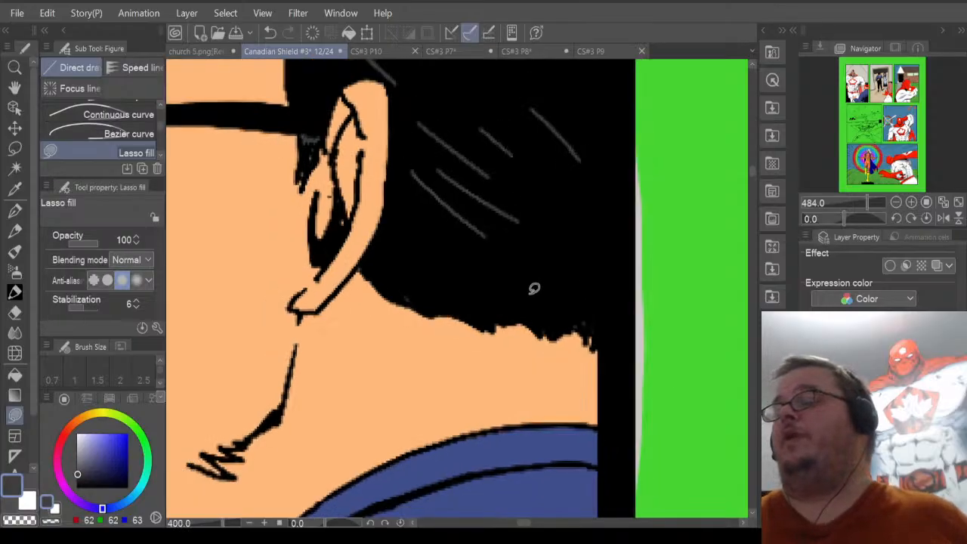
pyautogui.scroll(-7, 534, 288)
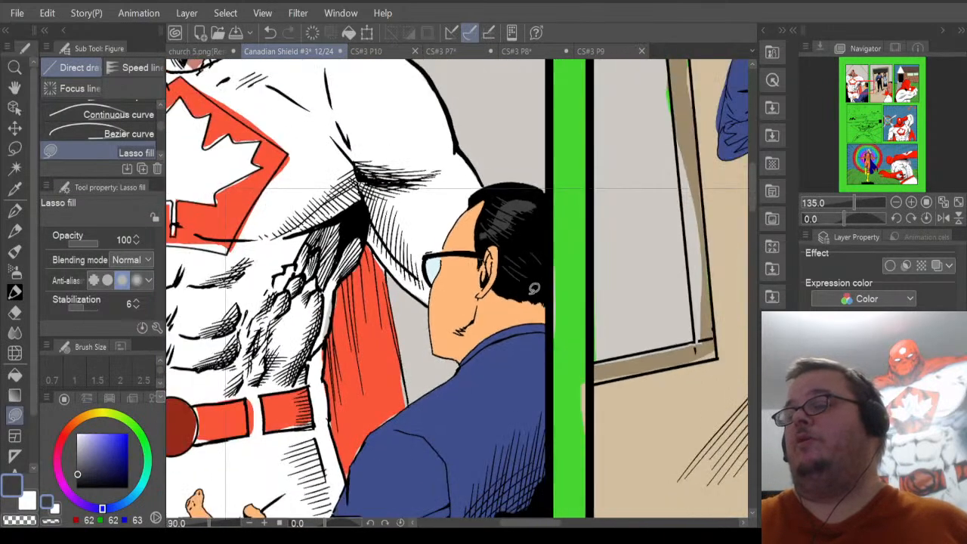
pyautogui.scroll(-1, 534, 288)
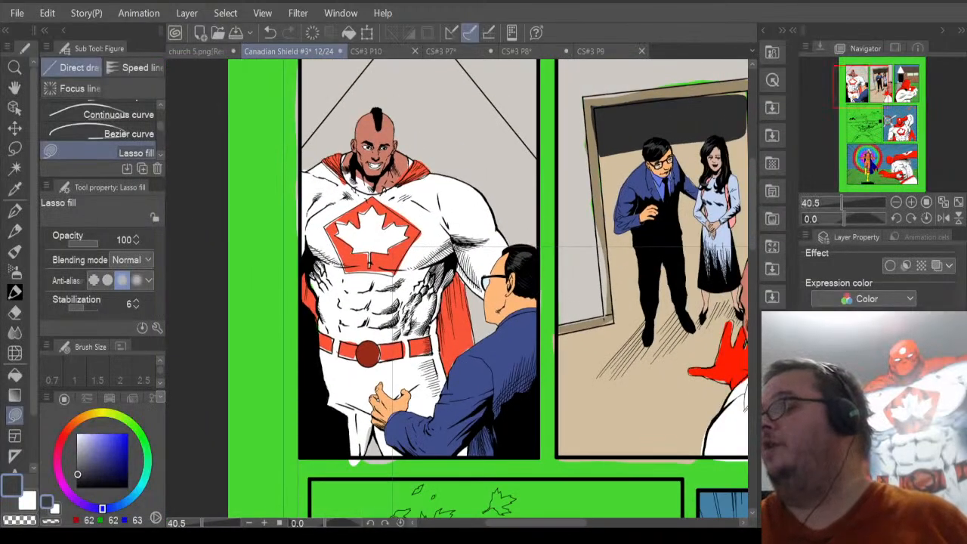
pyautogui.click(877, 423)
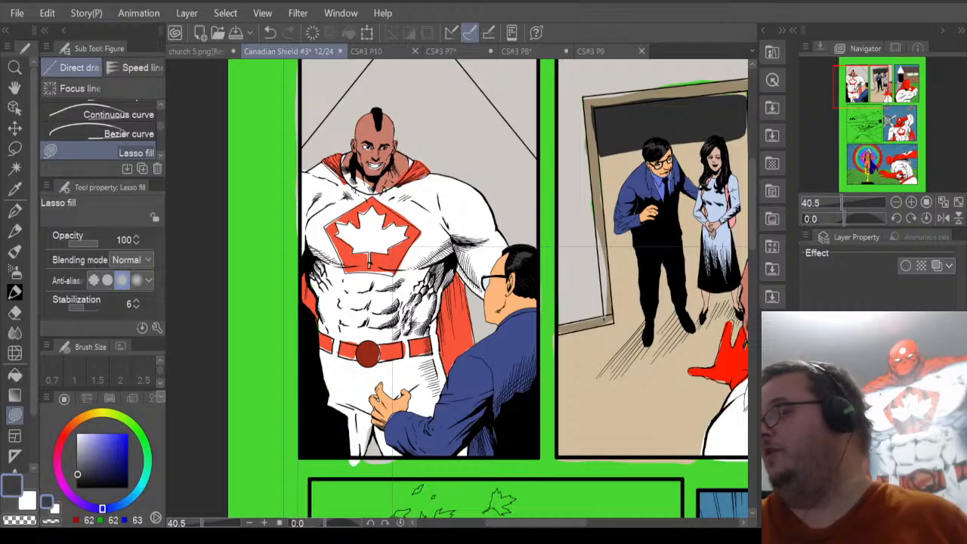
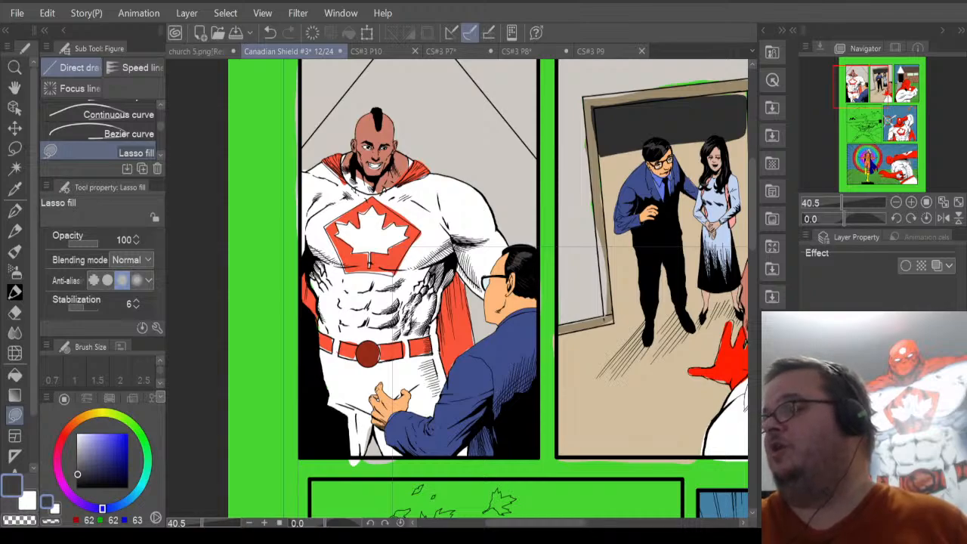
pyautogui.hotkey('ctrl', 'z')
pyautogui.hotkey('ctrl', 'y')
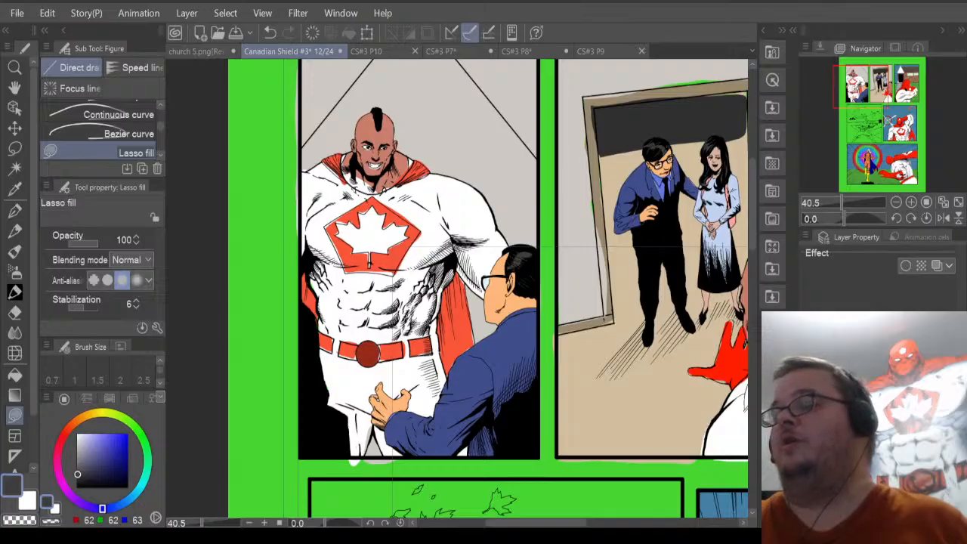
# Sample the dark red of the hero's belt buckle and lasso-fill the white sliver along the buckle's inner edge.
pyautogui.scroll(7, 359, 348)
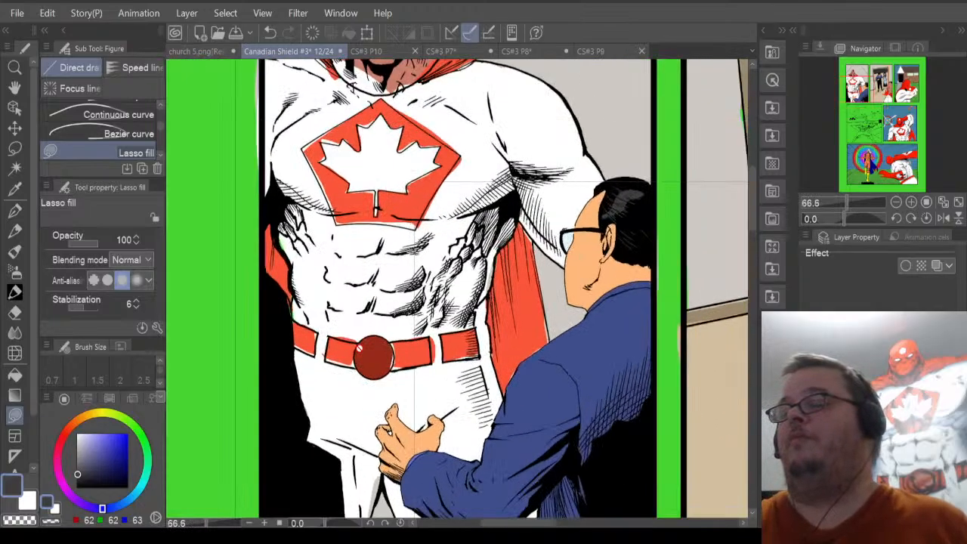
pyautogui.scroll(4, 359, 348)
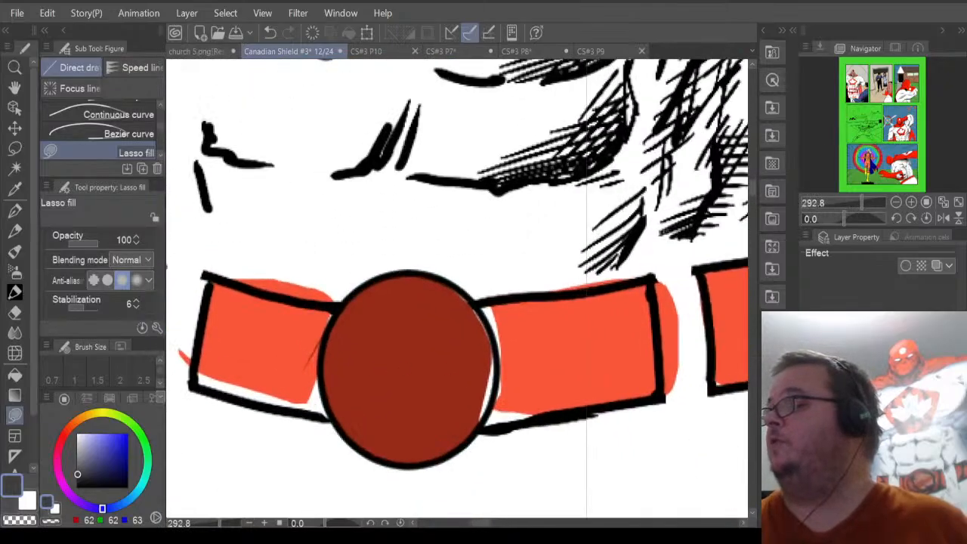
pyautogui.click(869, 424)
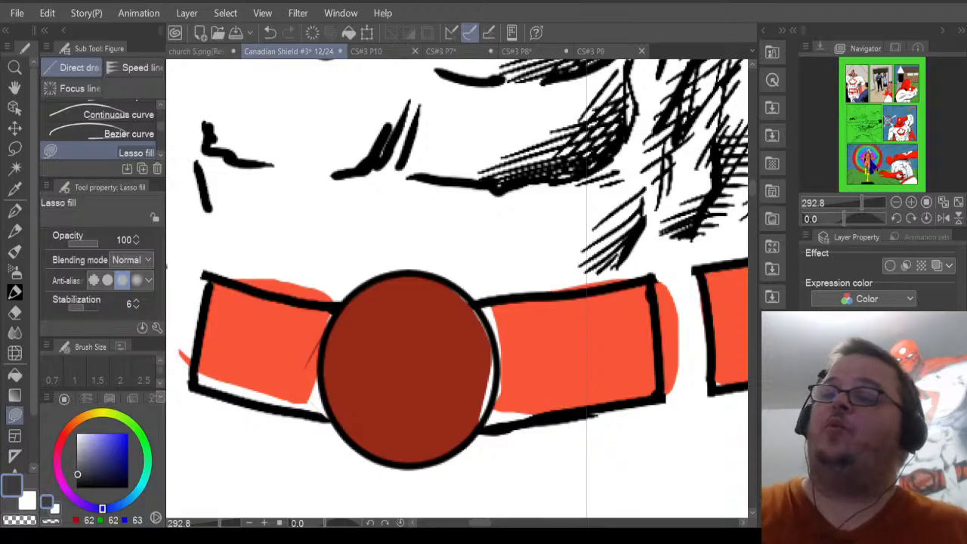
pyautogui.press('i')
pyautogui.click(372, 346)
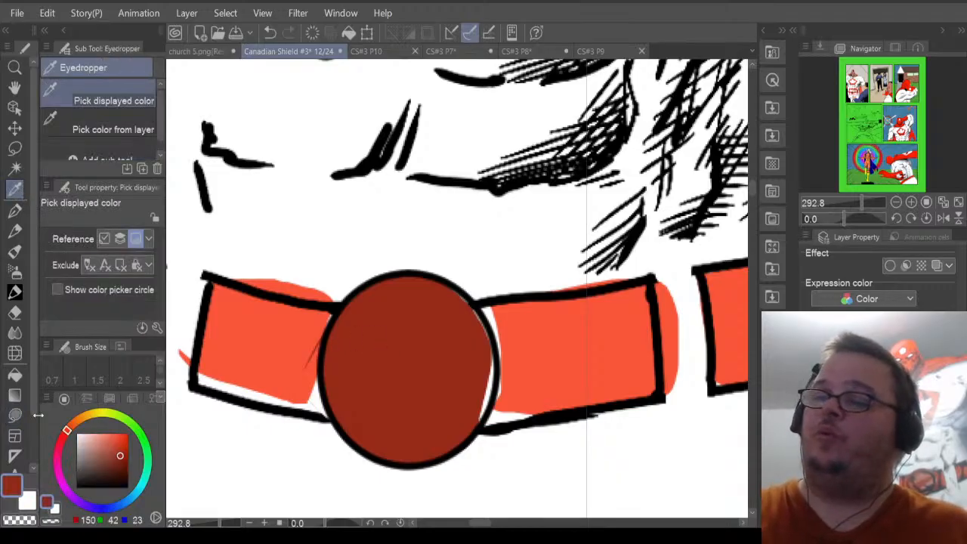
pyautogui.click(15, 415)
pyautogui.moveTo(471, 401)
pyautogui.mouseDown()
pyautogui.moveTo(476, 422)
pyautogui.moveTo(488, 414)
pyautogui.moveTo(498, 361)
pyautogui.moveTo(479, 320)
pyautogui.moveTo(486, 309)
pyautogui.moveTo(438, 262)
pyautogui.mouseUp()
# Erase the white spilling below the hero's mouth and under his eye with the Hard eraser.
pyautogui.click(15, 312)
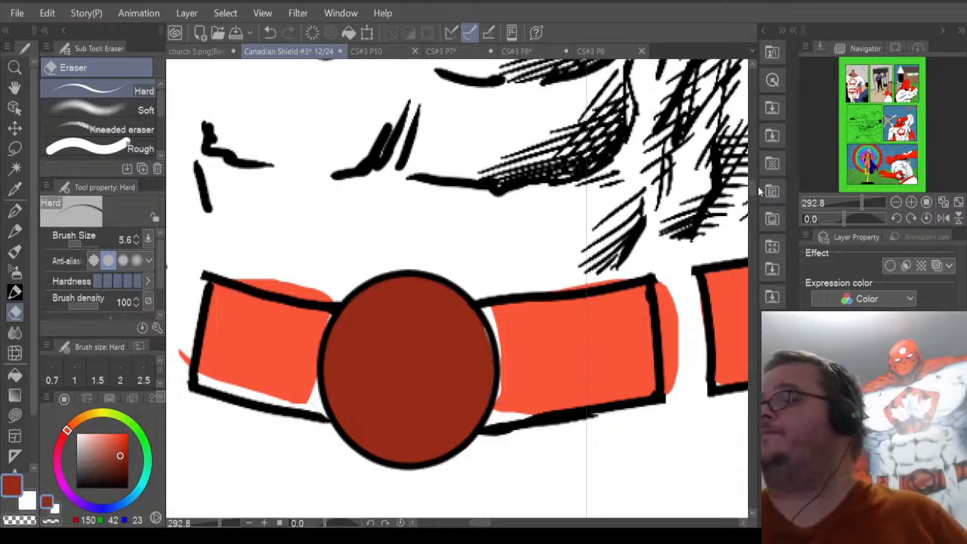
pyautogui.moveTo(751, 190)
pyautogui.mouseDown()
pyautogui.moveTo(752, 162)
pyautogui.moveTo(755, 174)
pyautogui.mouseUp()
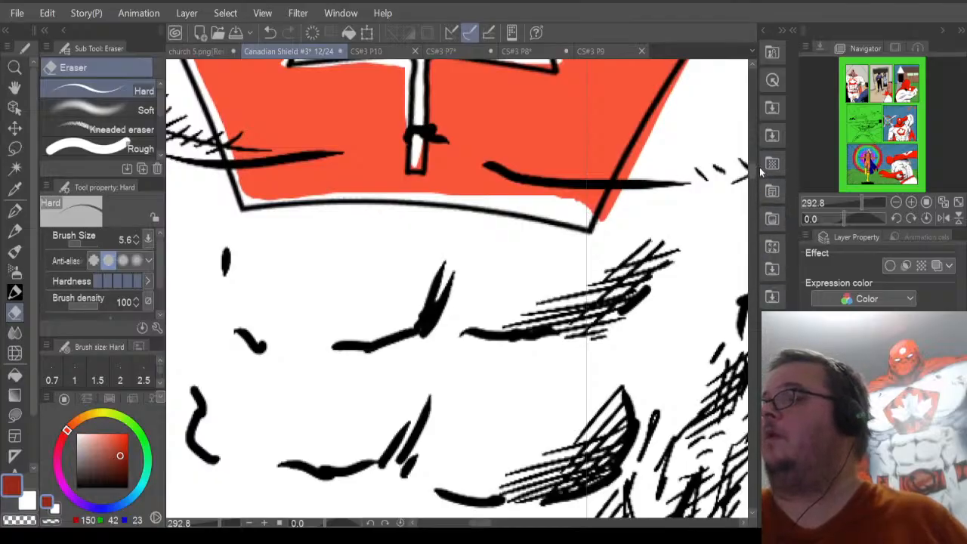
pyautogui.moveTo(750, 172); pyautogui.dragTo(748, 132)
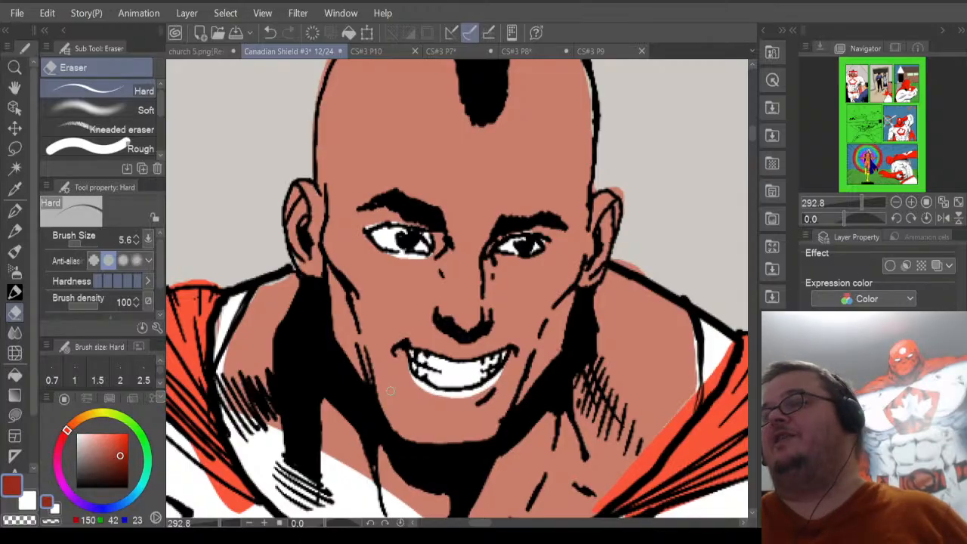
pyautogui.scroll(1, 390, 390)
pyautogui.scroll(1, 391, 391)
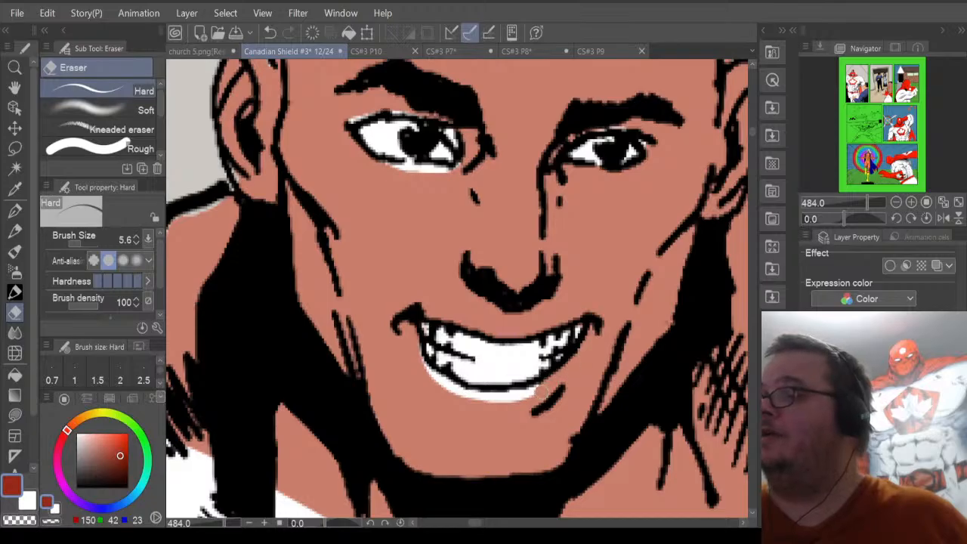
pyautogui.moveTo(542, 392)
pyautogui.mouseDown()
pyautogui.moveTo(510, 397)
pyautogui.moveTo(549, 385)
pyautogui.moveTo(520, 396)
pyautogui.moveTo(446, 393)
pyautogui.moveTo(497, 392)
pyautogui.moveTo(455, 393)
pyautogui.moveTo(419, 352)
pyautogui.mouseUp()
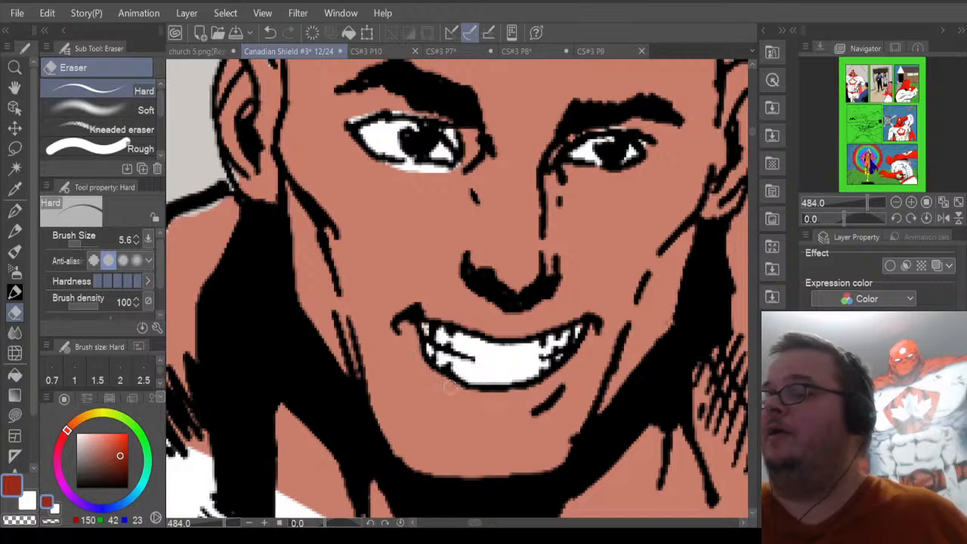
pyautogui.moveTo(387, 173)
pyautogui.mouseDown()
pyautogui.moveTo(382, 169)
pyautogui.moveTo(449, 171)
pyautogui.mouseUp()
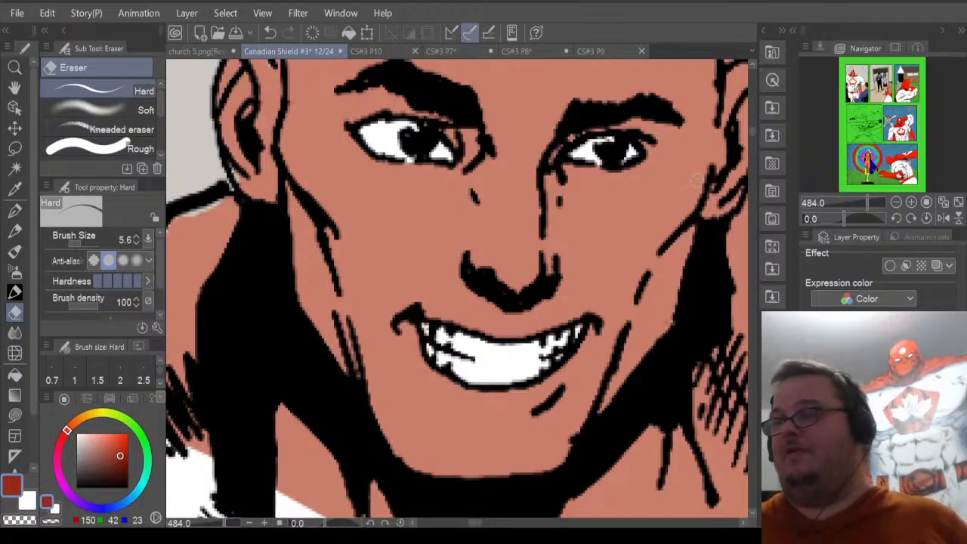
pyautogui.click(30, 497)
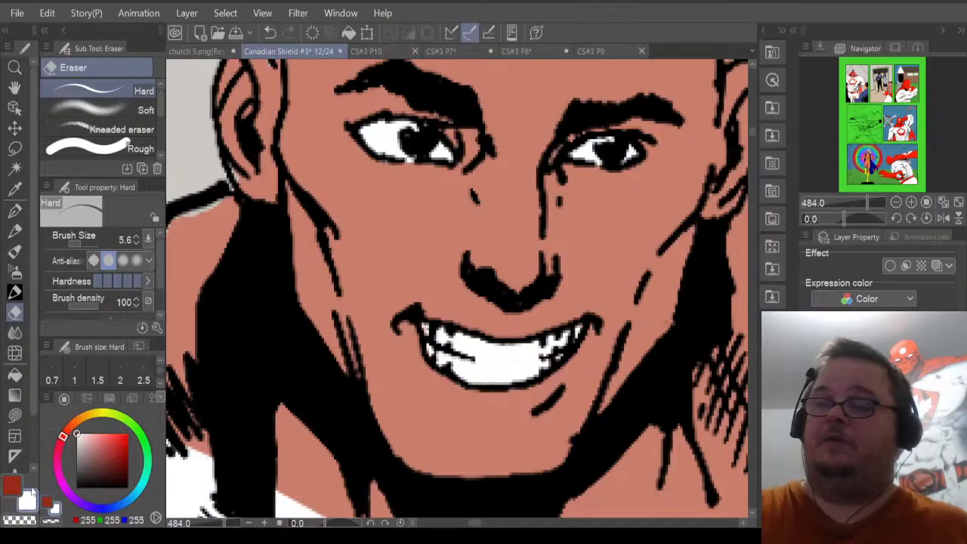
pyautogui.click(16, 415)
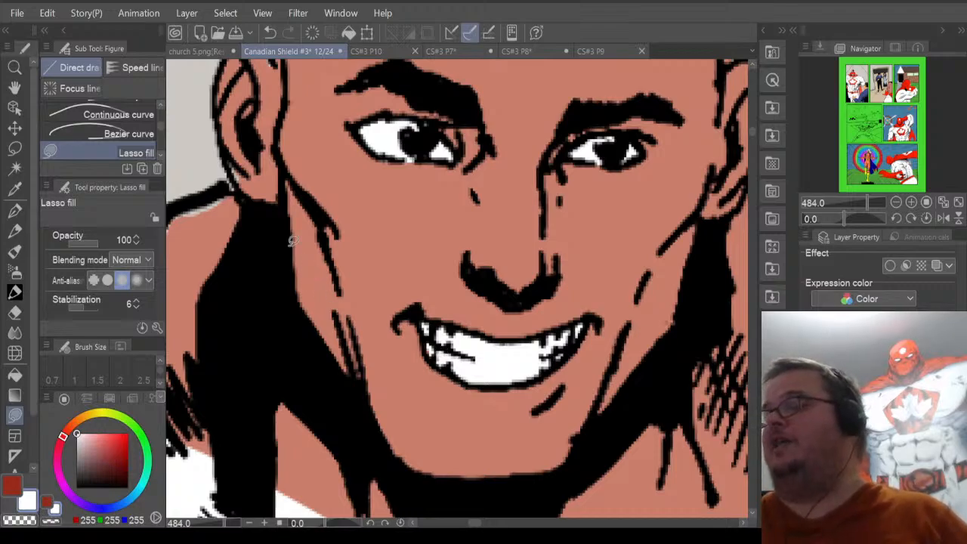
pyautogui.scroll(-6, 478, 311)
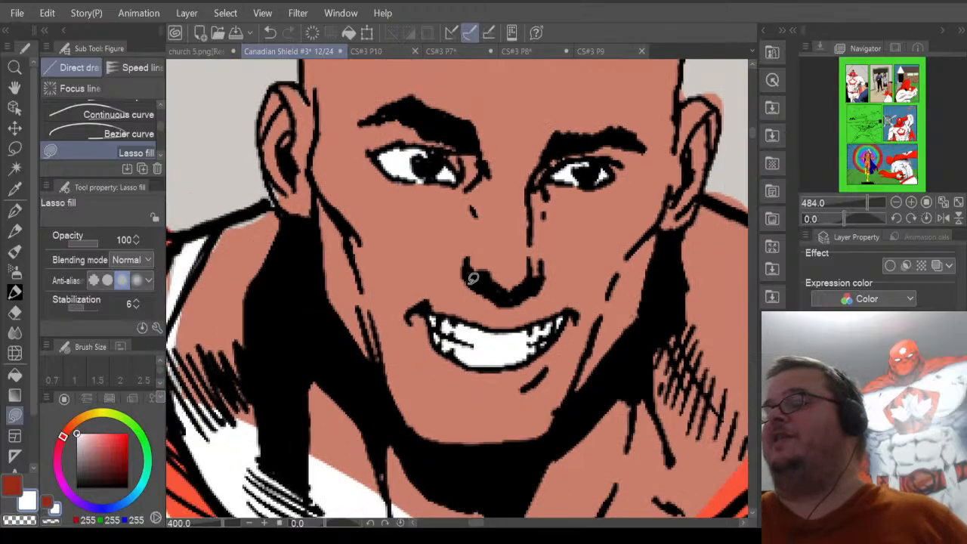
pyautogui.scroll(-1, 473, 278)
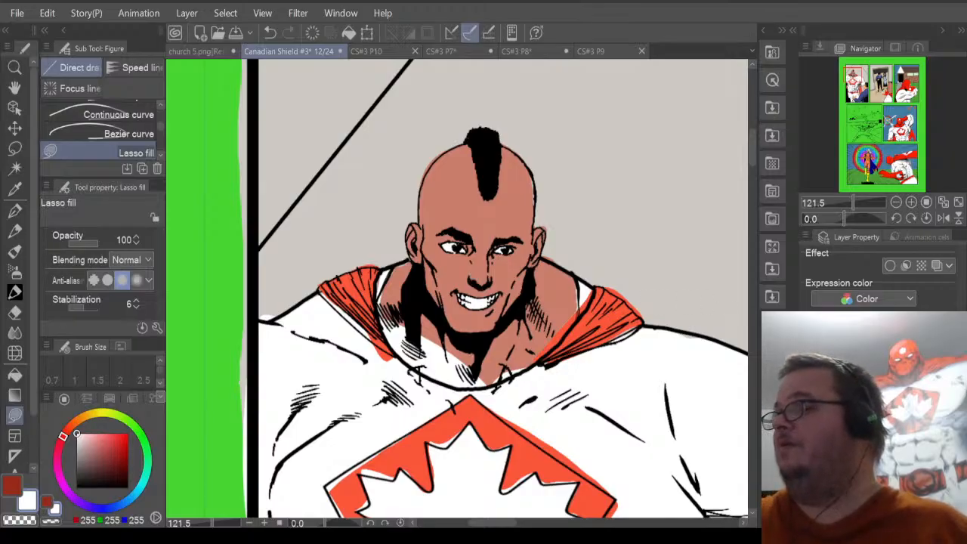
pyautogui.hotkey('ctrl', 'z')
pyautogui.hotkey('ctrl', 'y')
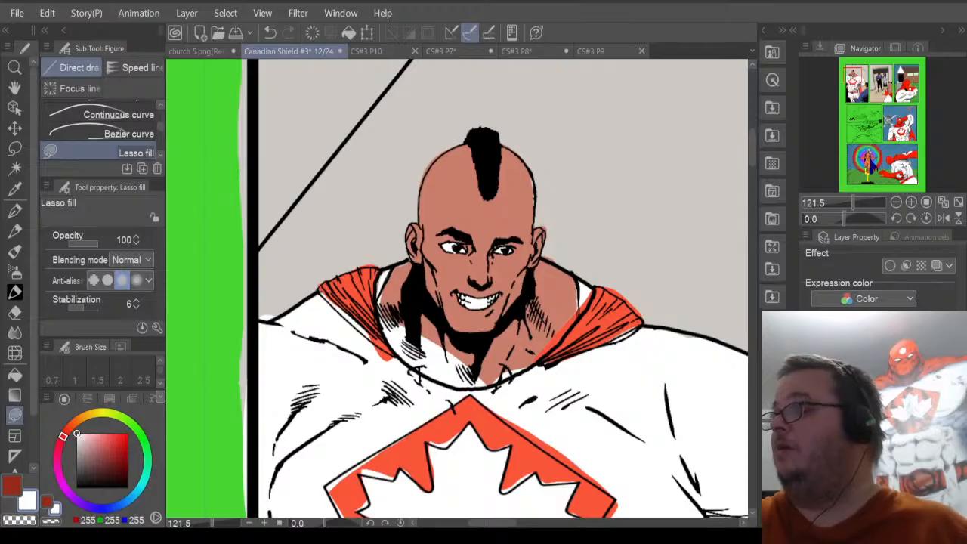
pyautogui.hotkey('ctrl', 'z')
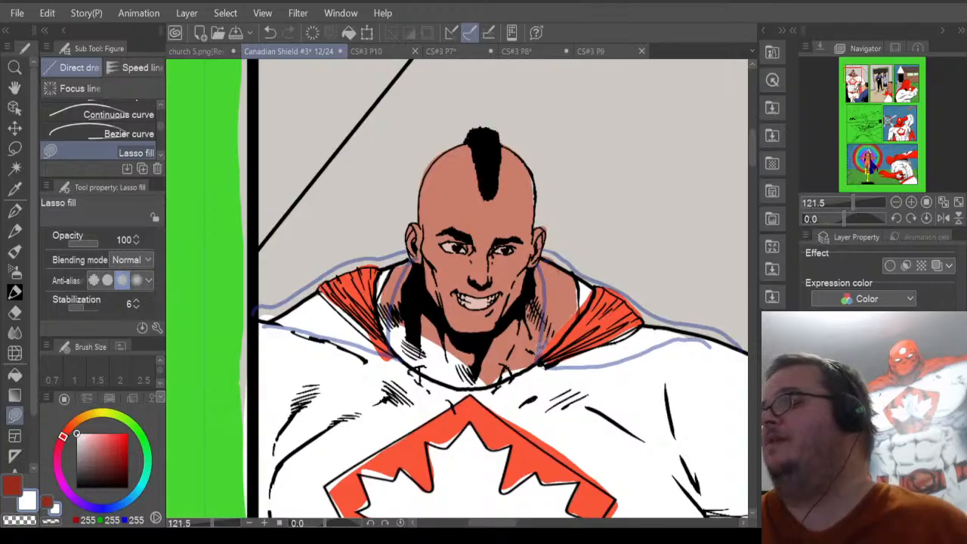
# Ink the cape edge beside the hero's neck along the blue guide in black, using the Mapping pen at size 8.
pyautogui.scroll(2, 453, 343)
pyautogui.scroll(1, 446, 342)
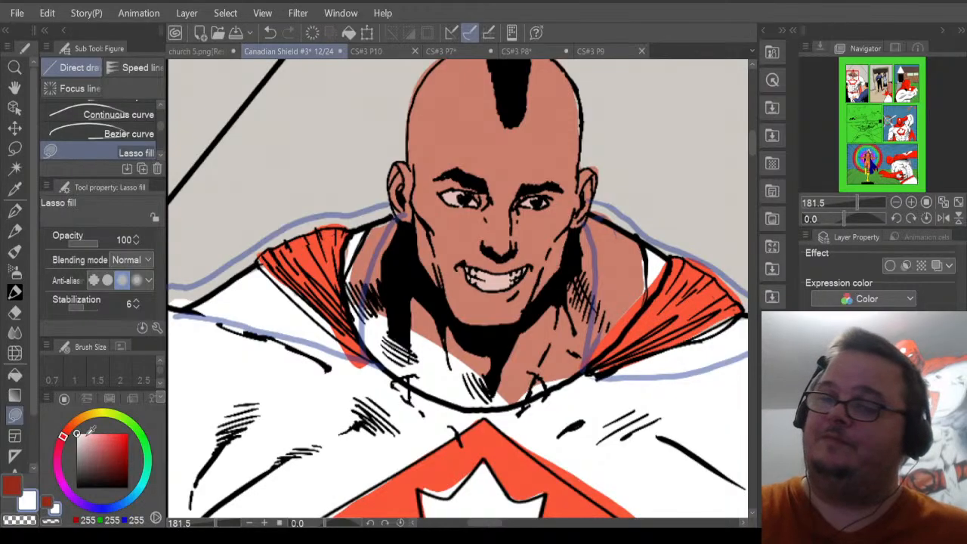
pyautogui.moveTo(81, 429); pyautogui.dragTo(153, 504)
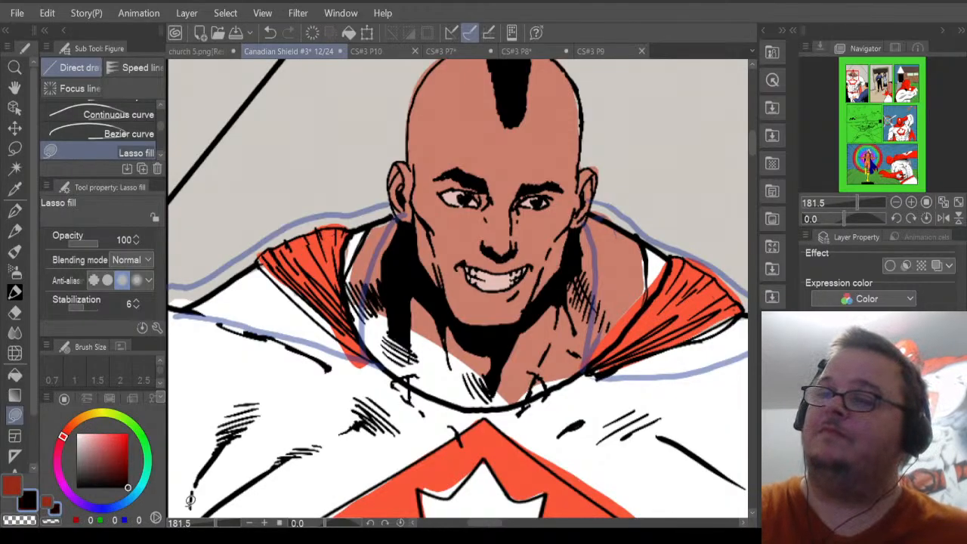
pyautogui.click(15, 211)
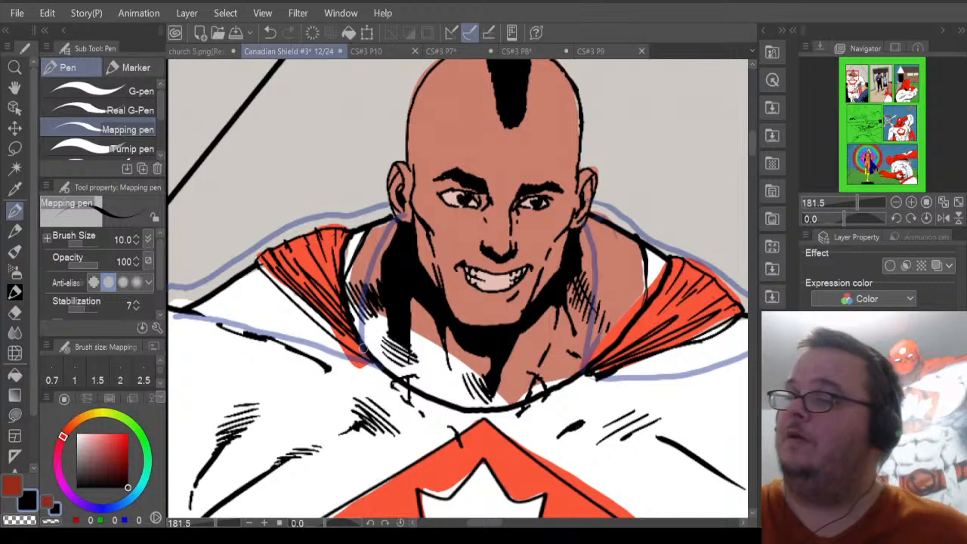
pyautogui.moveTo(371, 360)
pyautogui.mouseDown()
pyautogui.moveTo(367, 300)
pyautogui.moveTo(378, 272)
pyautogui.mouseUp()
pyautogui.hotkey('ctrl', 'z')
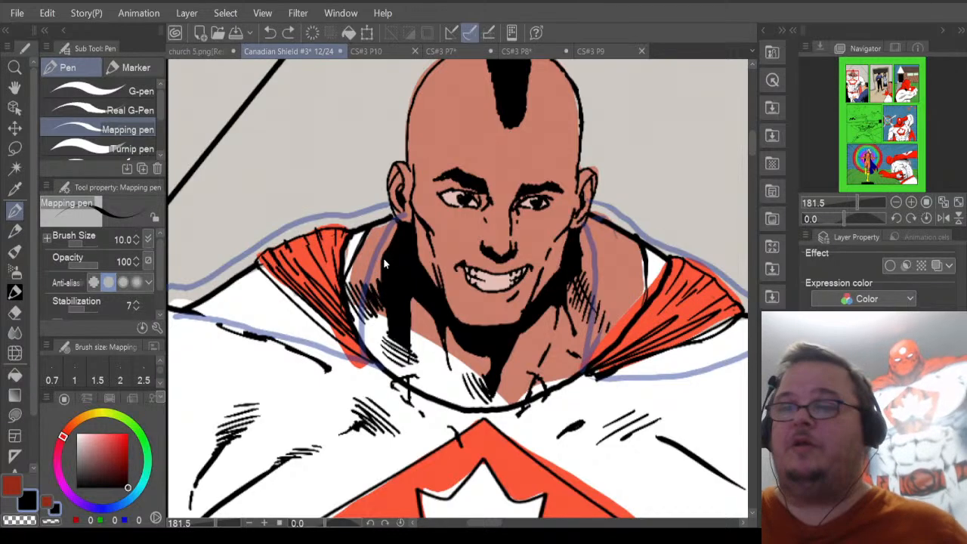
pyautogui.click(137, 243)
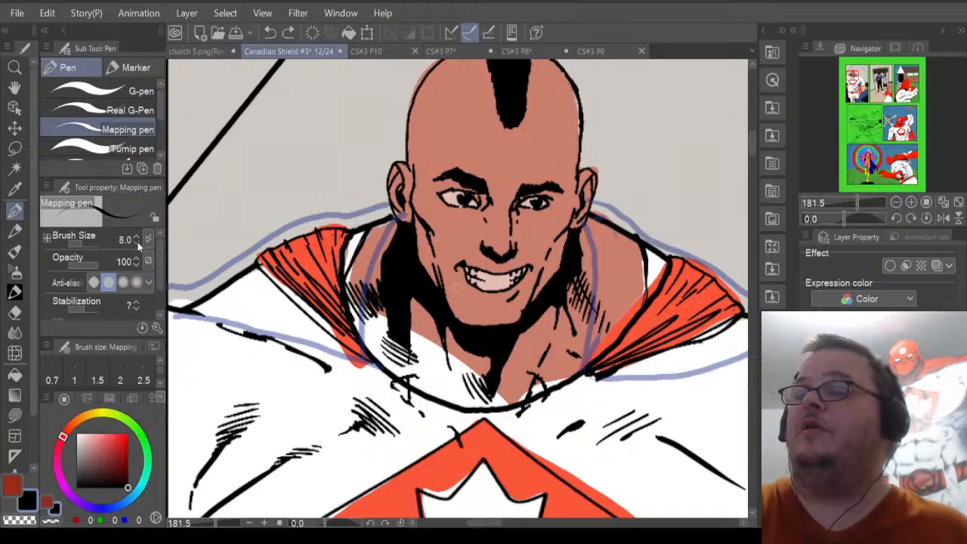
pyautogui.moveTo(368, 363)
pyautogui.mouseDown()
pyautogui.moveTo(364, 312)
pyautogui.moveTo(393, 219)
pyautogui.mouseUp()
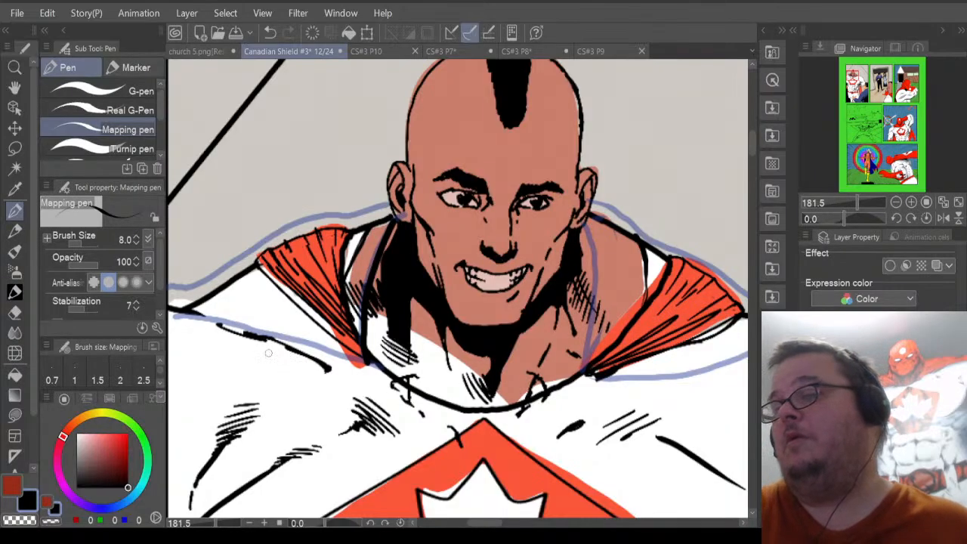
# Ink the lower and upper edges of the cape over the left-hand shoulder in black along the blue guide.
pyautogui.moveTo(263, 352); pyautogui.dragTo(361, 358)
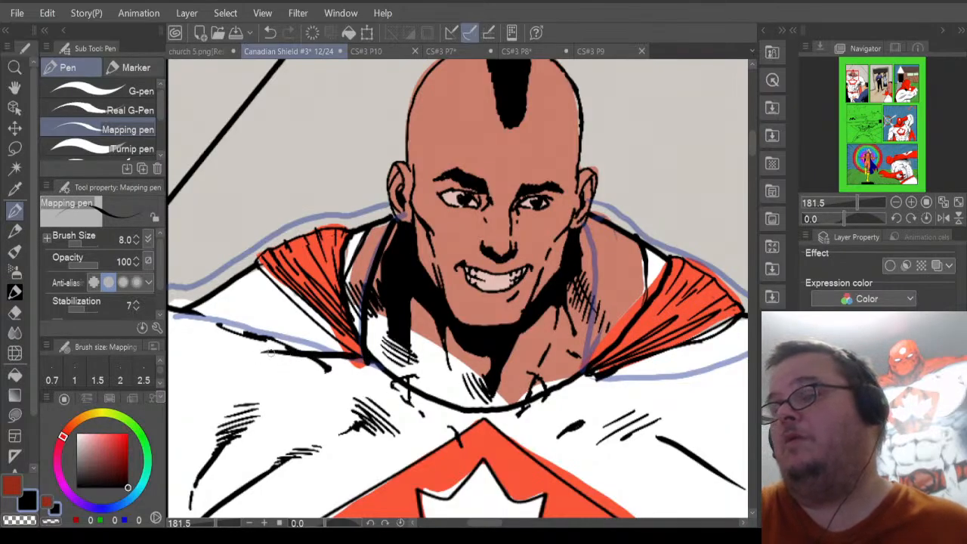
pyautogui.moveTo(262, 353); pyautogui.dragTo(219, 309)
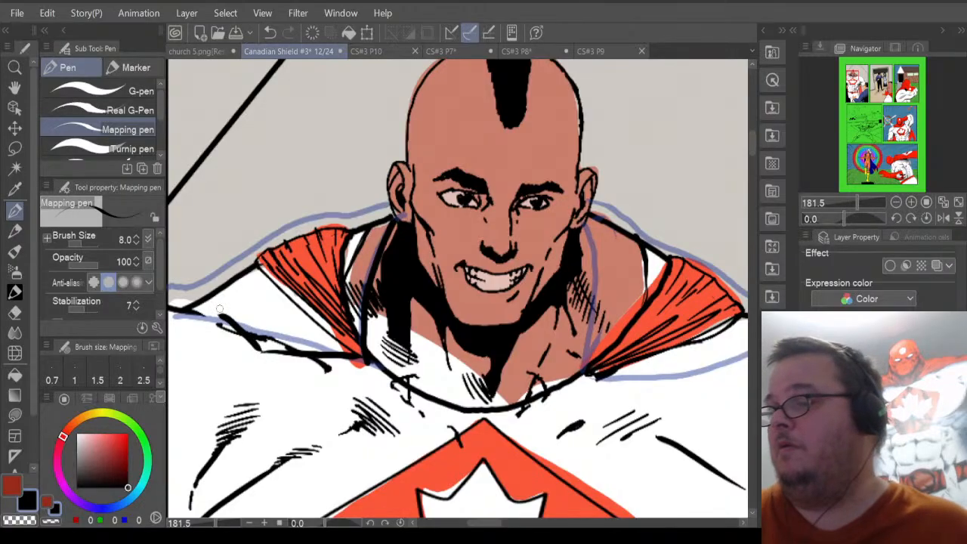
pyautogui.hotkey('ctrl', 'z')
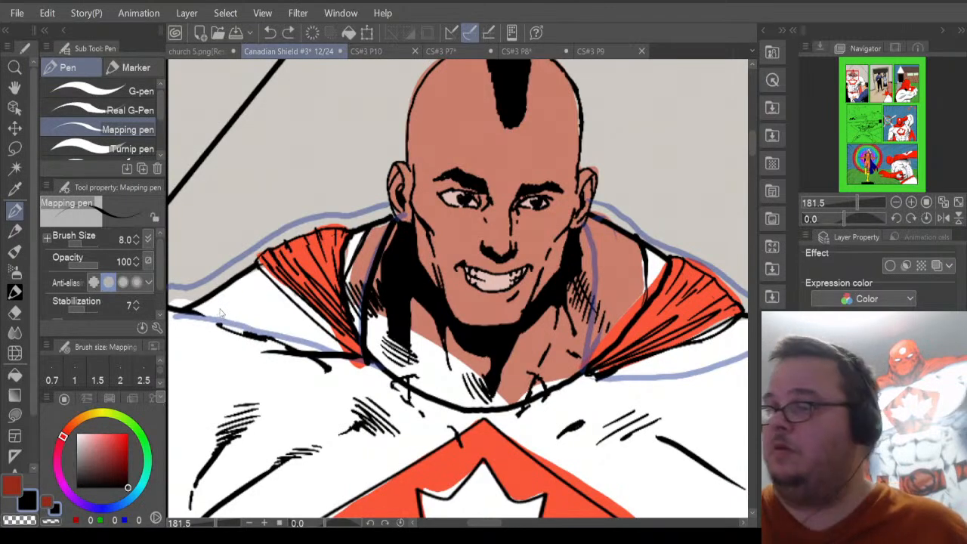
pyautogui.moveTo(489, 523); pyautogui.dragTo(482, 523)
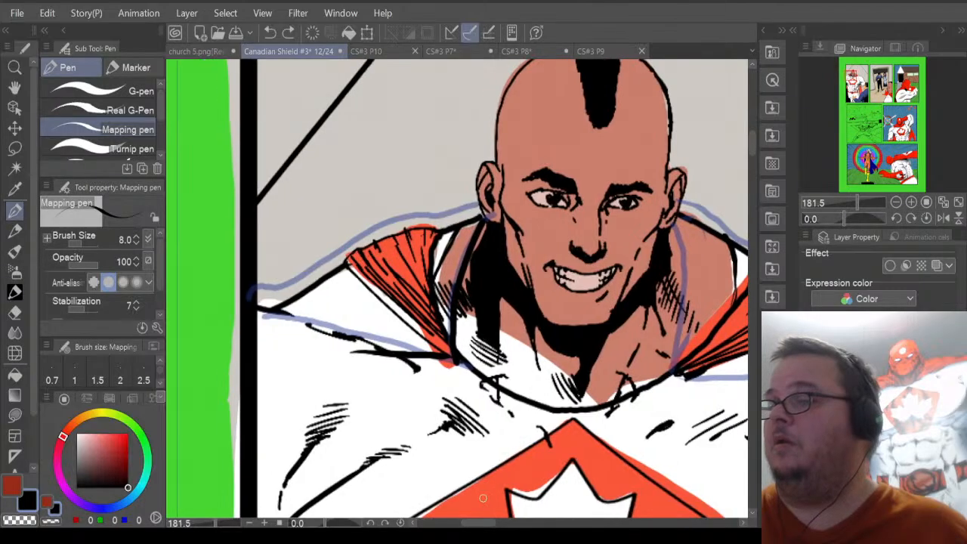
pyautogui.moveTo(380, 348)
pyautogui.mouseDown()
pyautogui.moveTo(356, 351)
pyautogui.moveTo(302, 315)
pyautogui.moveTo(255, 306)
pyautogui.mouseUp()
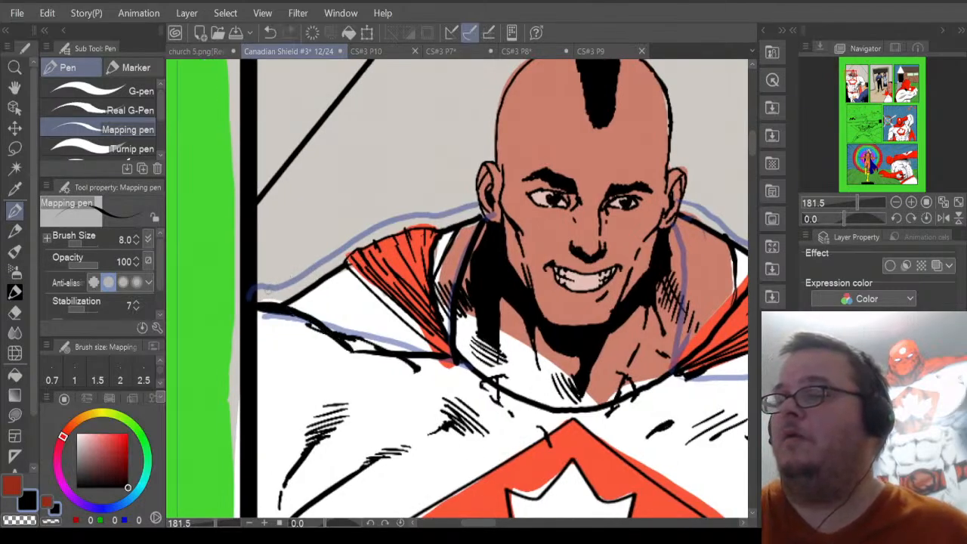
pyautogui.moveTo(254, 303); pyautogui.dragTo(308, 277)
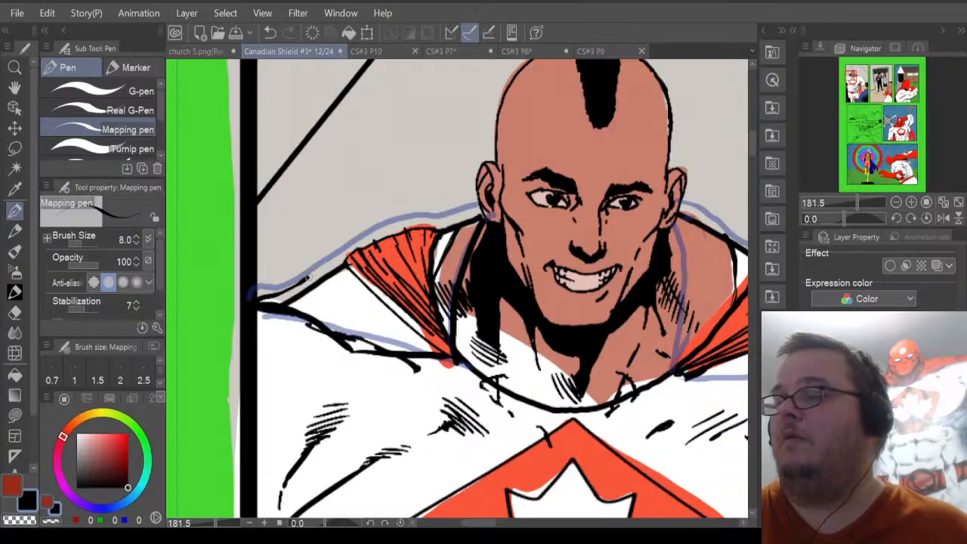
pyautogui.moveTo(352, 252); pyautogui.dragTo(451, 217)
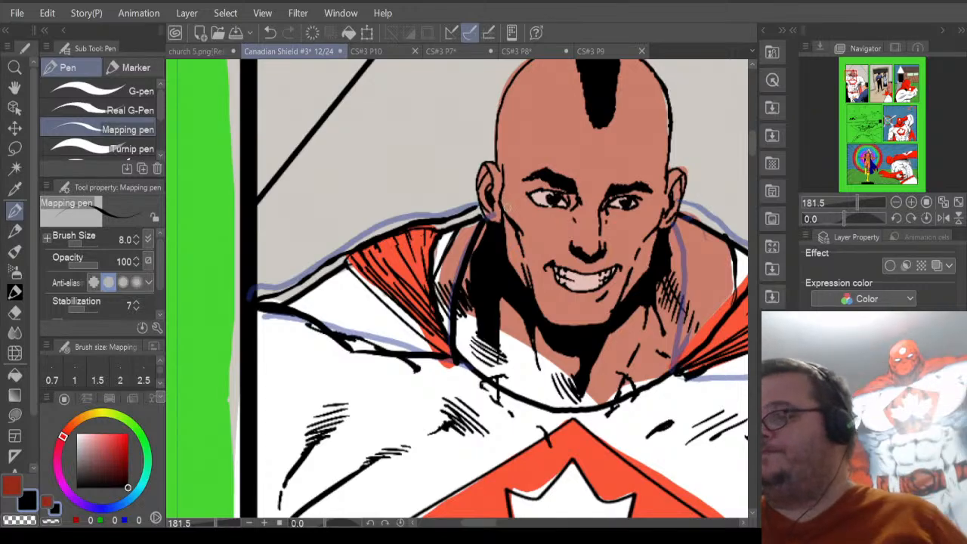
# Ink the cape's neck, lower and upper edges over the right-hand shoulder along the blue guide, and clear the guide sketch.
pyautogui.moveTo(489, 523); pyautogui.dragTo(507, 523)
pyautogui.moveTo(408, 372); pyautogui.dragTo(410, 238)
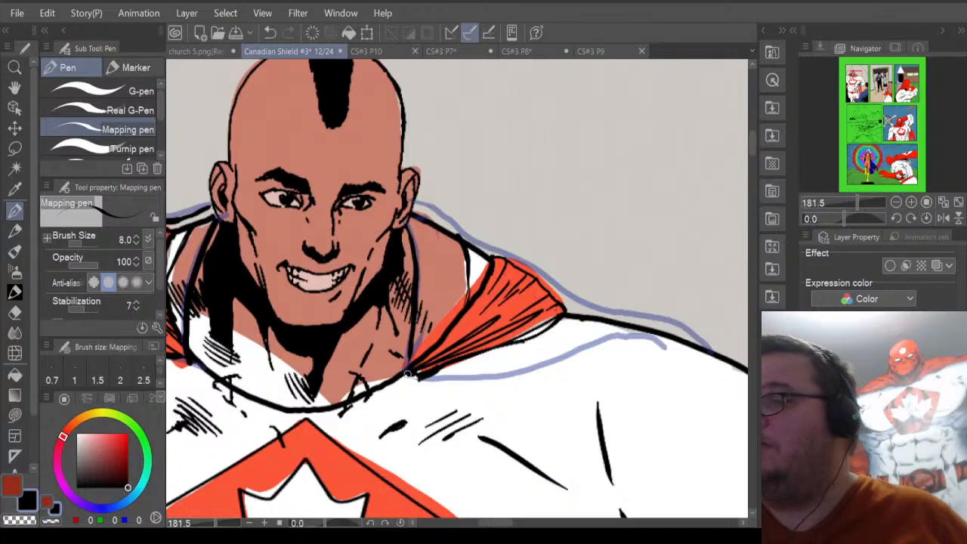
pyautogui.moveTo(421, 376)
pyautogui.mouseDown()
pyautogui.moveTo(520, 376)
pyautogui.moveTo(548, 339)
pyautogui.mouseUp()
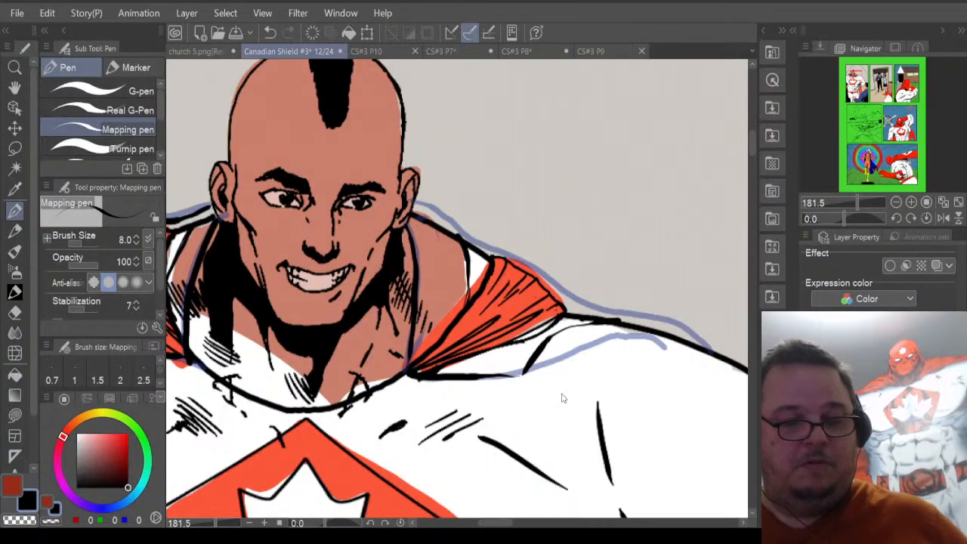
pyautogui.hotkey('ctrl', 'z')
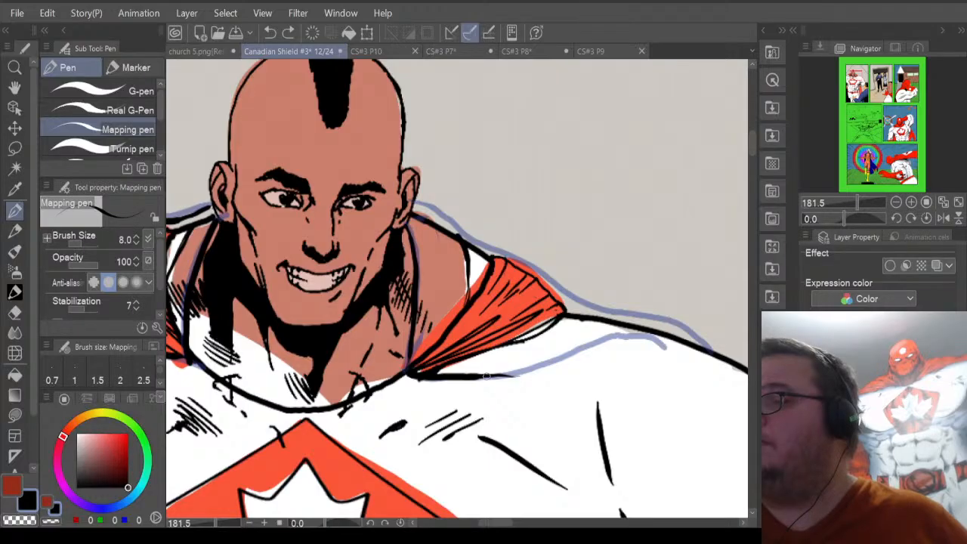
pyautogui.moveTo(488, 376)
pyautogui.mouseDown()
pyautogui.moveTo(525, 373)
pyautogui.moveTo(621, 330)
pyautogui.mouseUp()
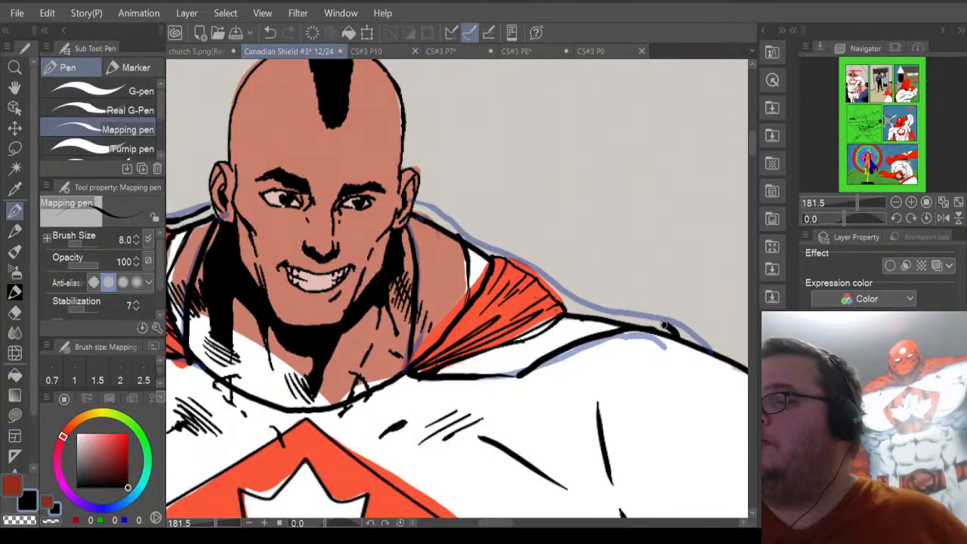
pyautogui.moveTo(664, 325)
pyautogui.mouseDown()
pyautogui.moveTo(594, 313)
pyautogui.moveTo(511, 252)
pyautogui.moveTo(452, 226)
pyautogui.mouseUp()
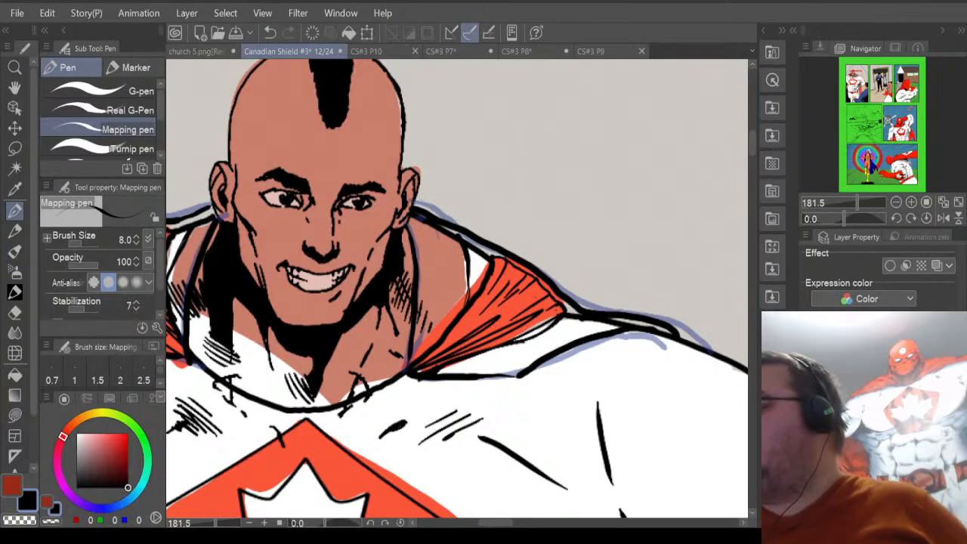
pyautogui.press('Delete')
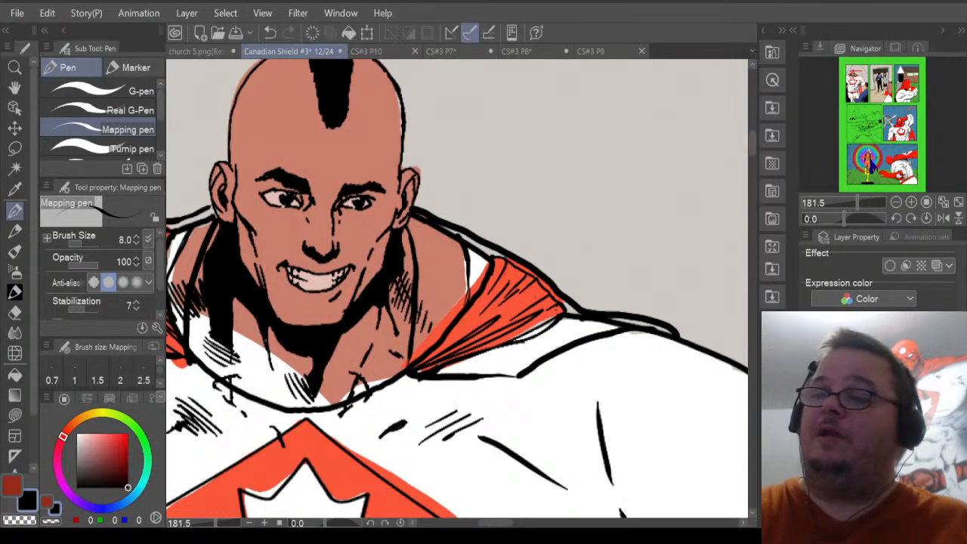
# Erase the old collar outline and fold lines inside the right-hand cape section with the Hard eraser, enlarging it to size 13.
pyautogui.click(15, 312)
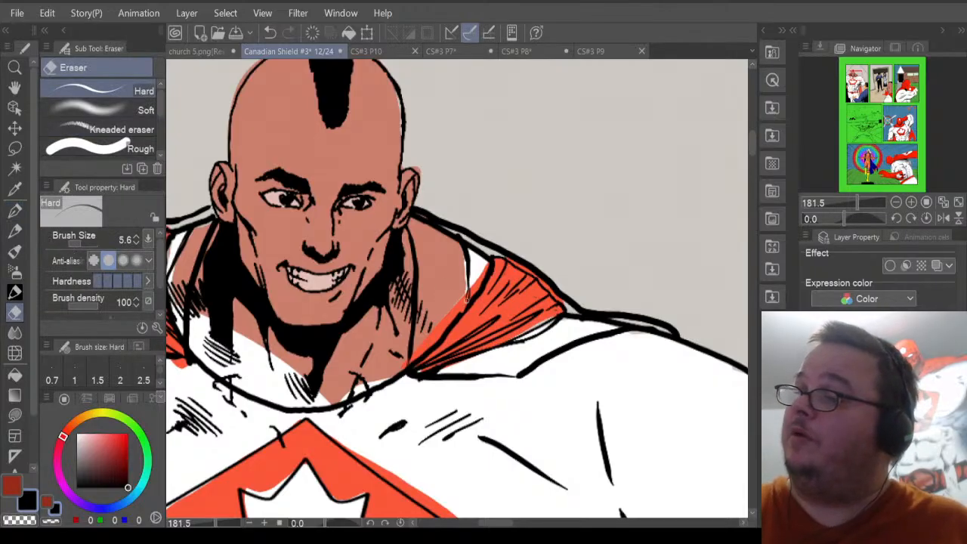
pyautogui.moveTo(476, 290); pyautogui.dragTo(469, 297)
pyautogui.moveTo(462, 240)
pyautogui.mouseDown()
pyautogui.moveTo(489, 261)
pyautogui.moveTo(468, 284)
pyautogui.mouseUp()
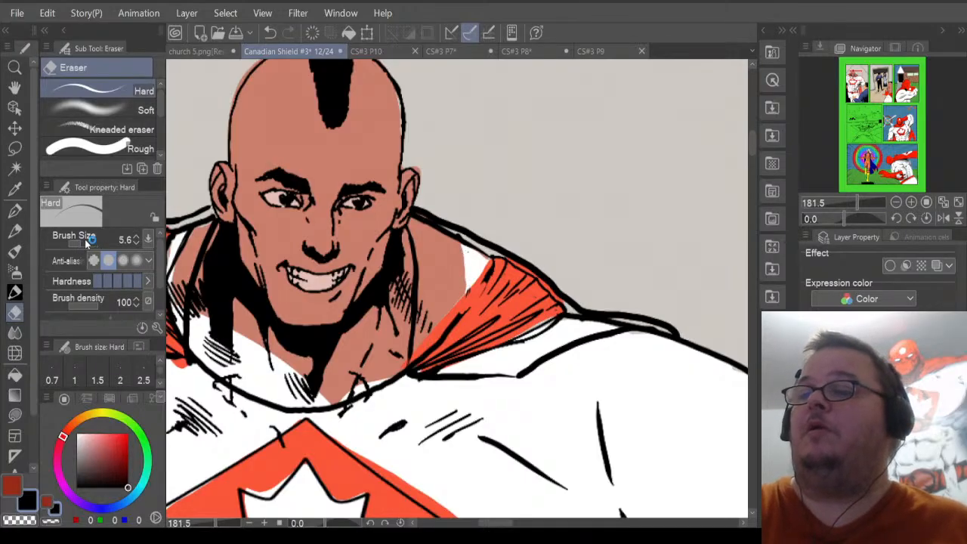
pyautogui.moveTo(86, 241); pyautogui.dragTo(83, 243)
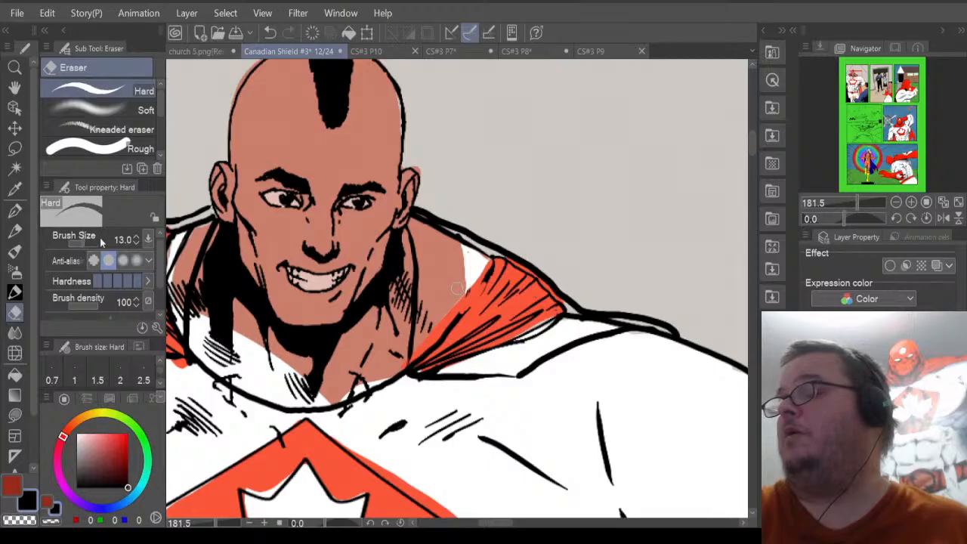
pyautogui.moveTo(429, 362)
pyautogui.mouseDown()
pyautogui.moveTo(466, 318)
pyautogui.moveTo(442, 345)
pyautogui.moveTo(465, 301)
pyautogui.moveTo(455, 336)
pyautogui.moveTo(425, 363)
pyautogui.moveTo(492, 349)
pyautogui.moveTo(439, 356)
pyautogui.moveTo(513, 302)
pyautogui.moveTo(481, 313)
pyautogui.moveTo(483, 277)
pyautogui.moveTo(497, 279)
pyautogui.moveTo(477, 260)
pyautogui.moveTo(514, 270)
pyautogui.mouseUp()
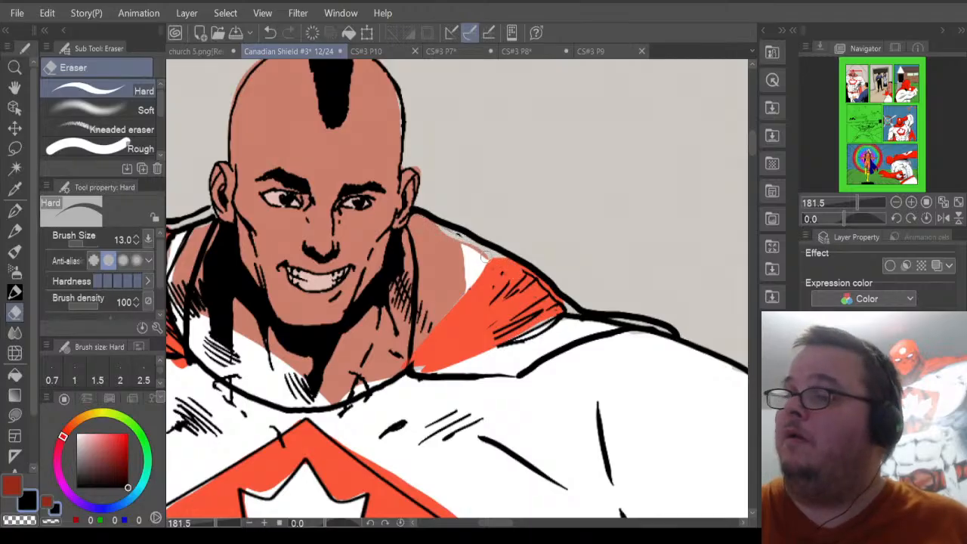
pyautogui.moveTo(506, 275)
pyautogui.mouseDown()
pyautogui.moveTo(534, 301)
pyautogui.moveTo(520, 331)
pyautogui.moveTo(541, 328)
pyautogui.moveTo(504, 348)
pyautogui.moveTo(539, 328)
pyautogui.moveTo(511, 328)
pyautogui.moveTo(483, 304)
pyautogui.moveTo(498, 260)
pyautogui.moveTo(529, 272)
pyautogui.moveTo(515, 269)
pyautogui.moveTo(576, 316)
pyautogui.mouseUp()
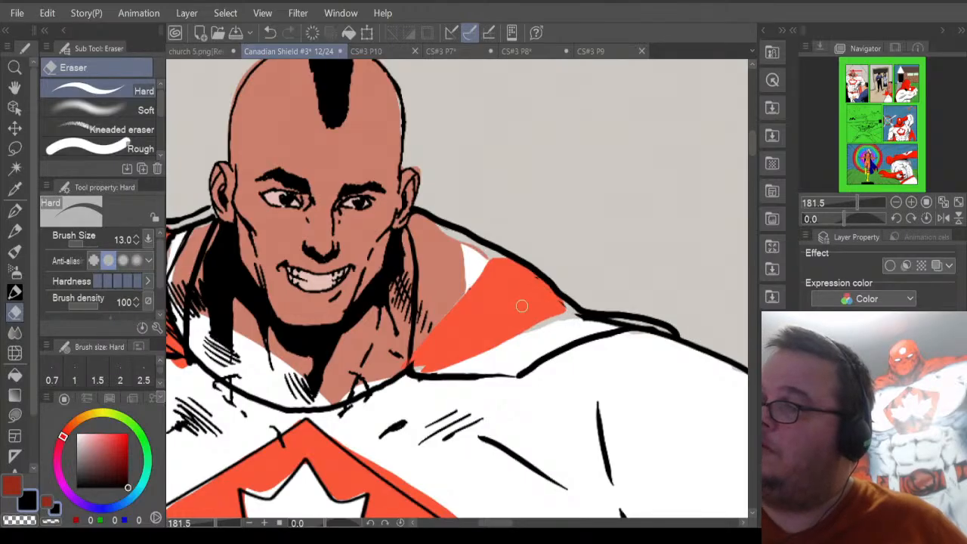
pyautogui.moveTo(540, 285)
pyautogui.mouseDown()
pyautogui.moveTo(587, 324)
pyautogui.moveTo(568, 314)
pyautogui.moveTo(665, 322)
pyautogui.mouseUp()
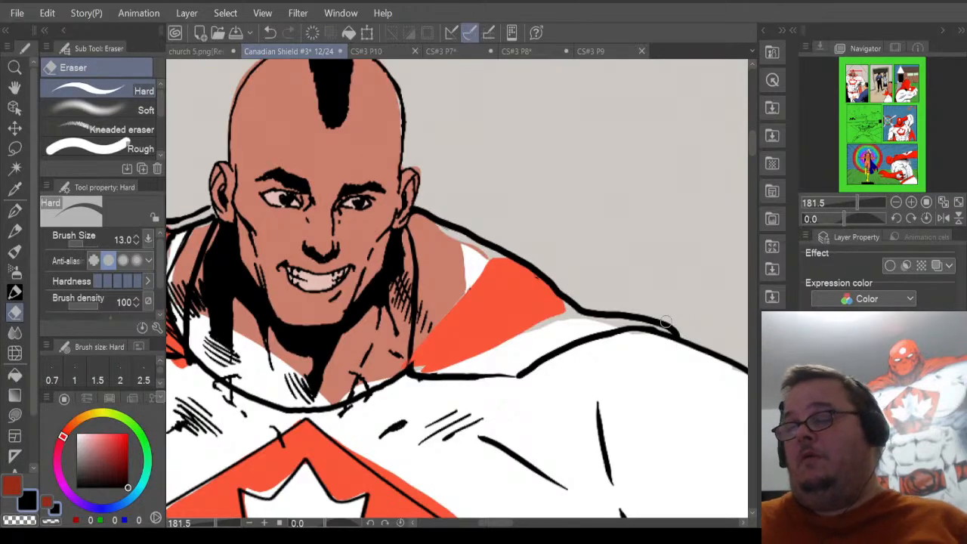
# Erase the old collar outline, fold lines and former shoulder line inside the left-hand cape section.
pyautogui.moveTo(506, 524); pyautogui.dragTo(481, 524)
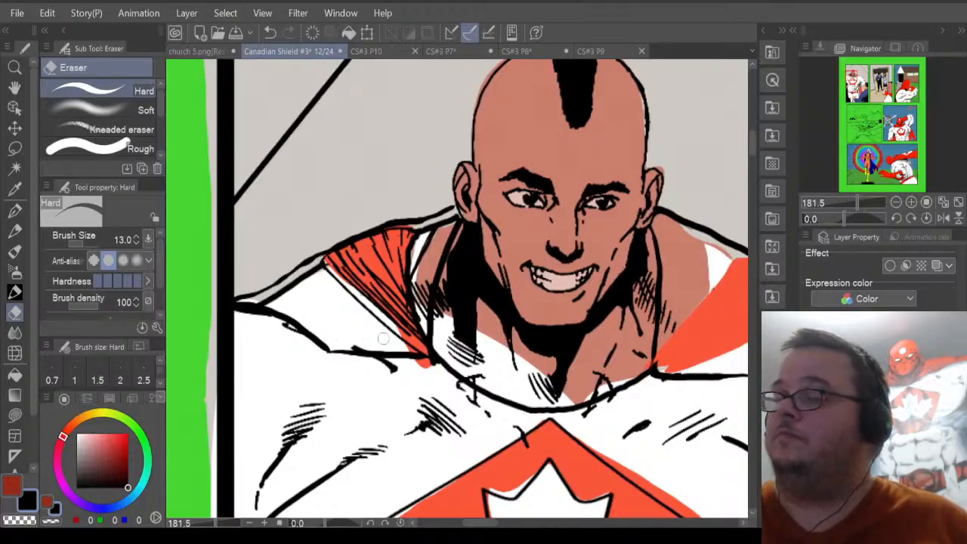
pyautogui.moveTo(415, 337)
pyautogui.mouseDown()
pyautogui.moveTo(412, 345)
pyautogui.moveTo(423, 339)
pyautogui.moveTo(414, 280)
pyautogui.moveTo(423, 287)
pyautogui.moveTo(398, 329)
pyautogui.moveTo(415, 269)
pyautogui.moveTo(401, 337)
pyautogui.moveTo(372, 307)
pyautogui.mouseUp()
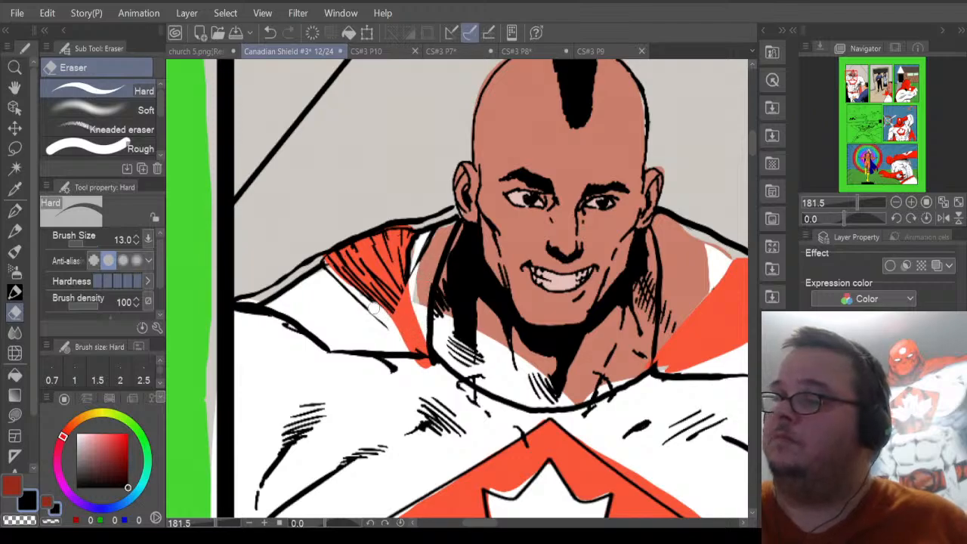
pyautogui.moveTo(434, 230)
pyautogui.mouseDown()
pyautogui.moveTo(331, 261)
pyautogui.moveTo(419, 225)
pyautogui.moveTo(407, 232)
pyautogui.moveTo(406, 276)
pyautogui.moveTo(430, 237)
pyautogui.moveTo(405, 262)
pyautogui.moveTo(326, 279)
pyautogui.moveTo(368, 309)
pyautogui.moveTo(406, 298)
pyautogui.moveTo(402, 311)
pyautogui.moveTo(359, 307)
pyautogui.mouseUp()
pyautogui.moveTo(242, 305)
pyautogui.mouseDown()
pyautogui.moveTo(280, 298)
pyautogui.moveTo(344, 256)
pyautogui.mouseUp()
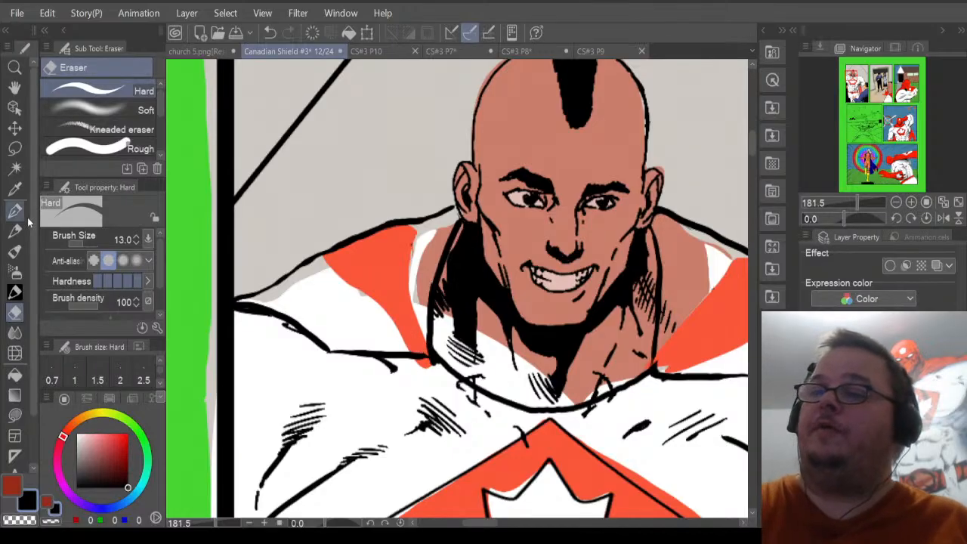
# Ink tapering fold lines down the red part of the left-hand cape section with the Mapping pen at size 8.
pyautogui.press('p')
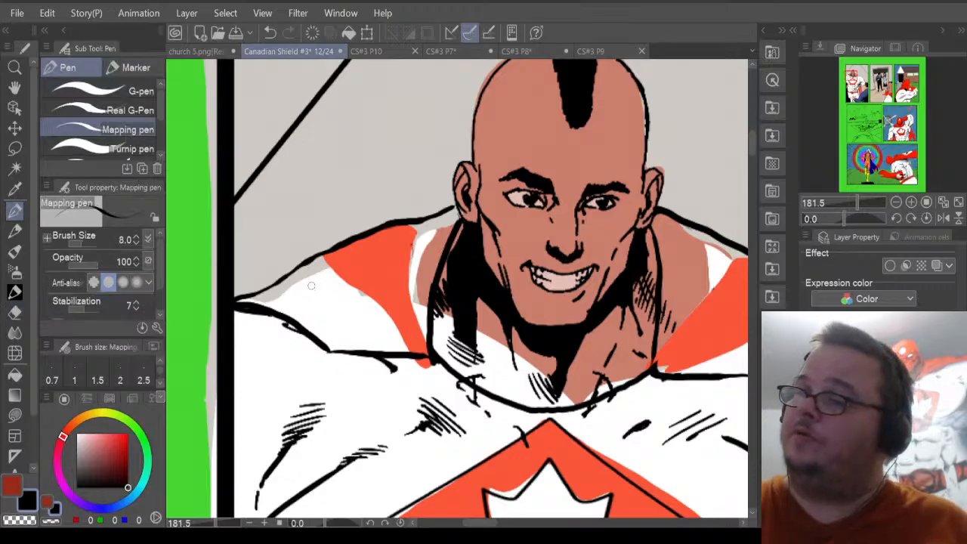
pyautogui.moveTo(310, 294); pyautogui.dragTo(346, 334)
pyautogui.moveTo(329, 259); pyautogui.dragTo(368, 321)
pyautogui.moveTo(345, 262)
pyautogui.mouseDown()
pyautogui.moveTo(385, 330)
pyautogui.moveTo(342, 275)
pyautogui.moveTo(383, 342)
pyautogui.mouseUp()
pyautogui.moveTo(362, 267); pyautogui.dragTo(389, 333)
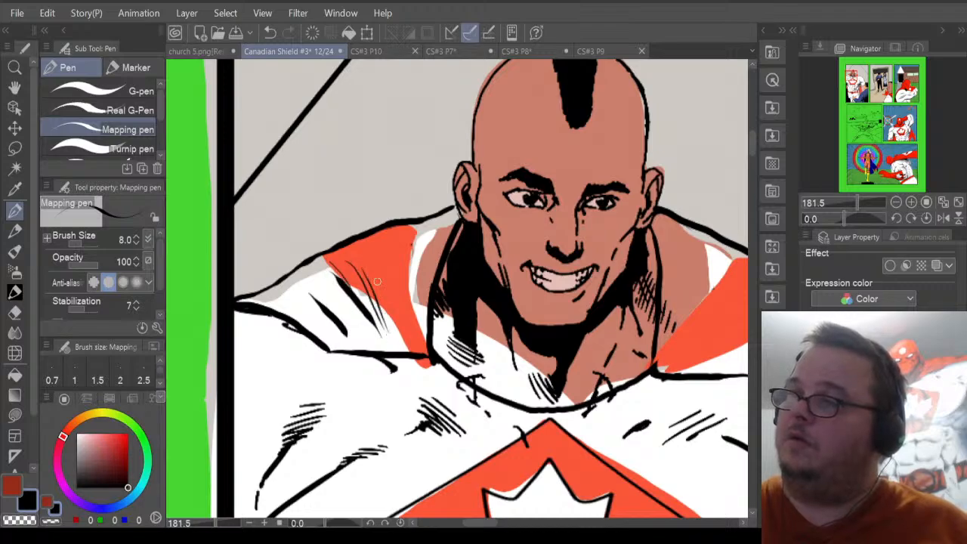
pyautogui.moveTo(375, 267); pyautogui.dragTo(394, 338)
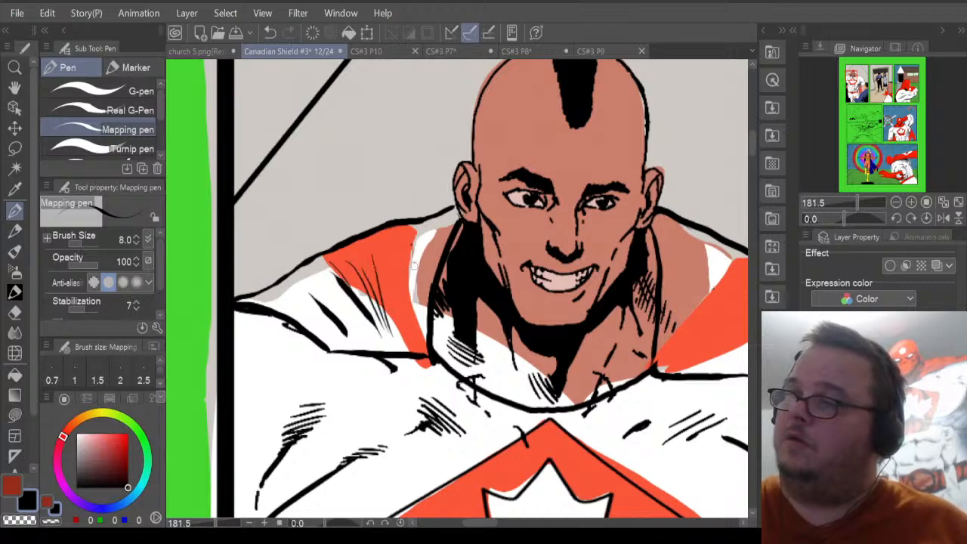
pyautogui.moveTo(416, 263); pyautogui.dragTo(409, 319)
pyautogui.moveTo(418, 244); pyautogui.dragTo(406, 327)
pyautogui.moveTo(395, 247); pyautogui.dragTo(391, 339)
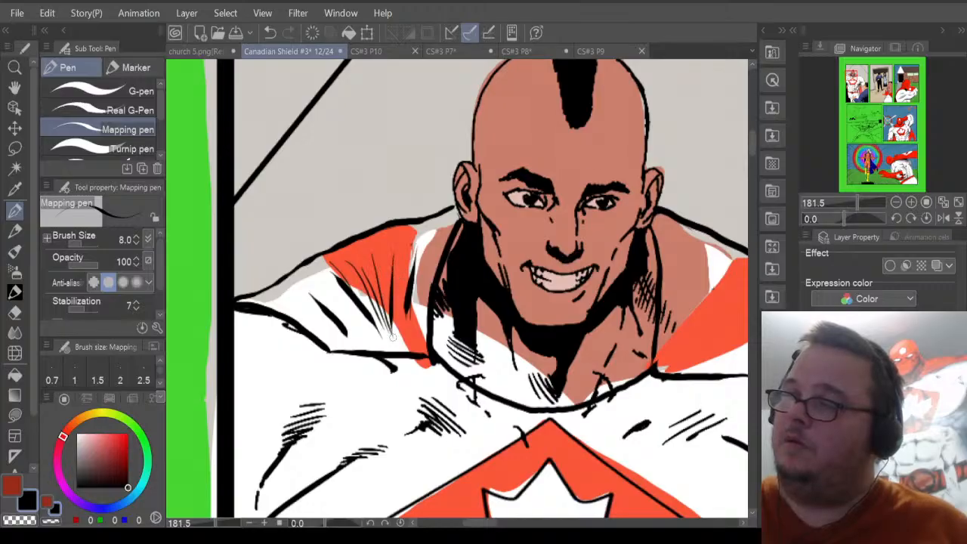
pyautogui.moveTo(379, 256); pyautogui.dragTo(393, 337)
pyautogui.moveTo(367, 272)
pyautogui.mouseDown()
pyautogui.moveTo(385, 335)
pyautogui.moveTo(357, 282)
pyautogui.moveTo(383, 336)
pyautogui.mouseUp()
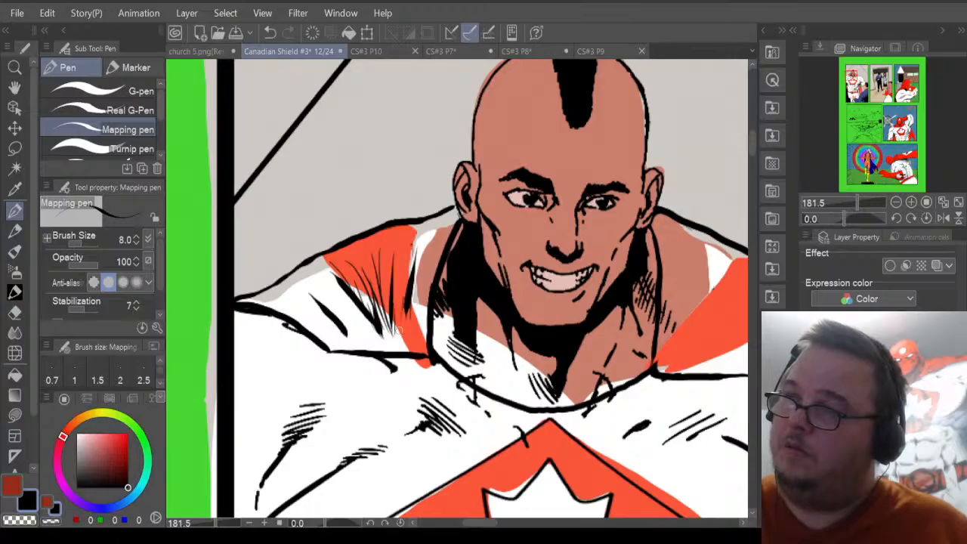
pyautogui.moveTo(324, 291); pyautogui.dragTo(349, 316)
pyautogui.moveTo(333, 290); pyautogui.dragTo(361, 332)
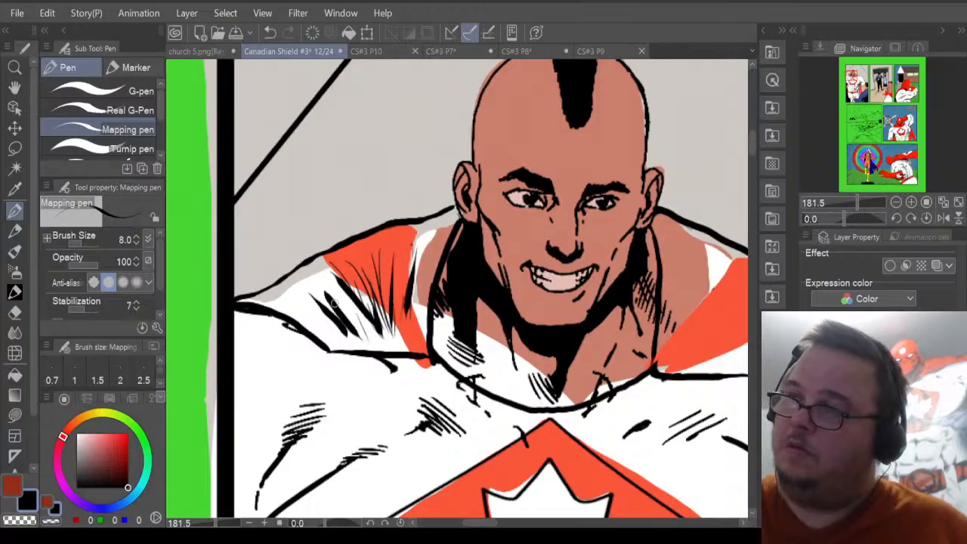
pyautogui.hotkey('ctrl', 'z')
pyautogui.hotkey('ctrl', 'z')
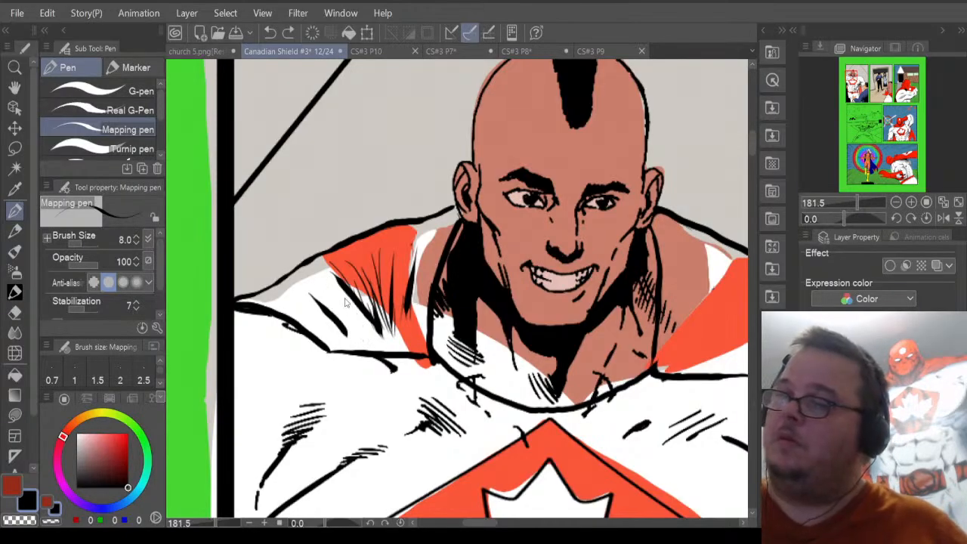
# Ink more slanting fold lines on the white part of the left-hand cape section, out towards the shoulder's edge.
pyautogui.moveTo(322, 288); pyautogui.dragTo(362, 336)
pyautogui.moveTo(333, 283); pyautogui.dragTo(371, 334)
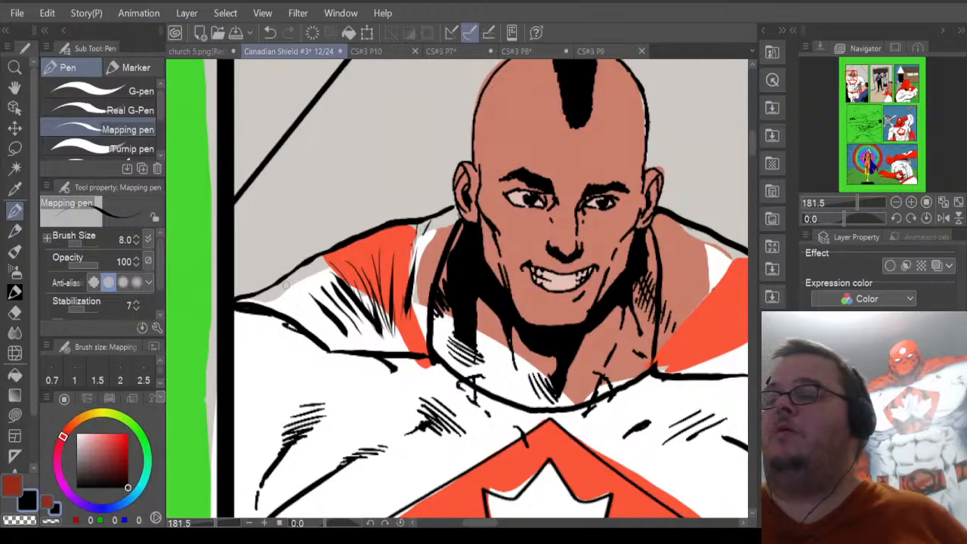
pyautogui.moveTo(274, 291); pyautogui.dragTo(309, 299)
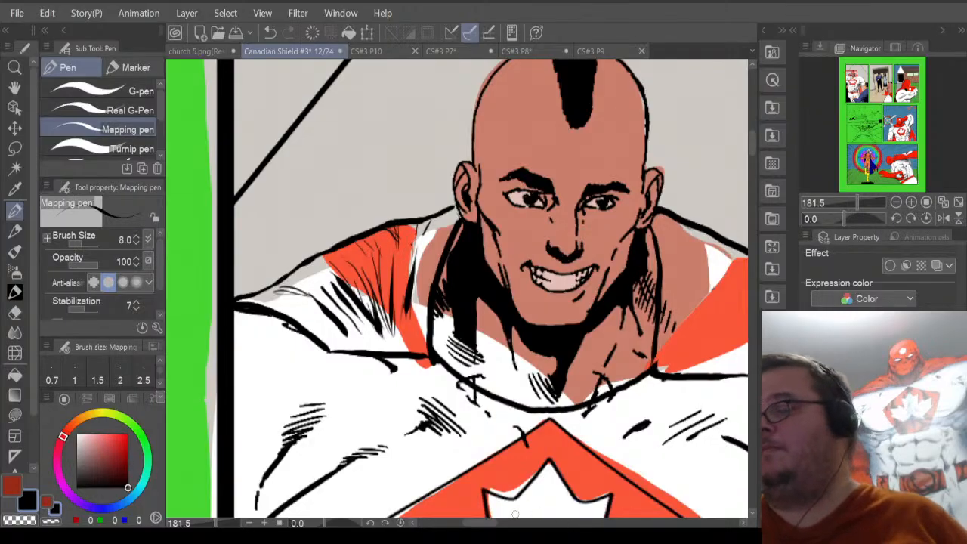
# Ink tapering slanted fold lines across the red part and lower white edge of the right-hand cape section with the Mapping pen.
pyautogui.moveTo(485, 525); pyautogui.dragTo(501, 524)
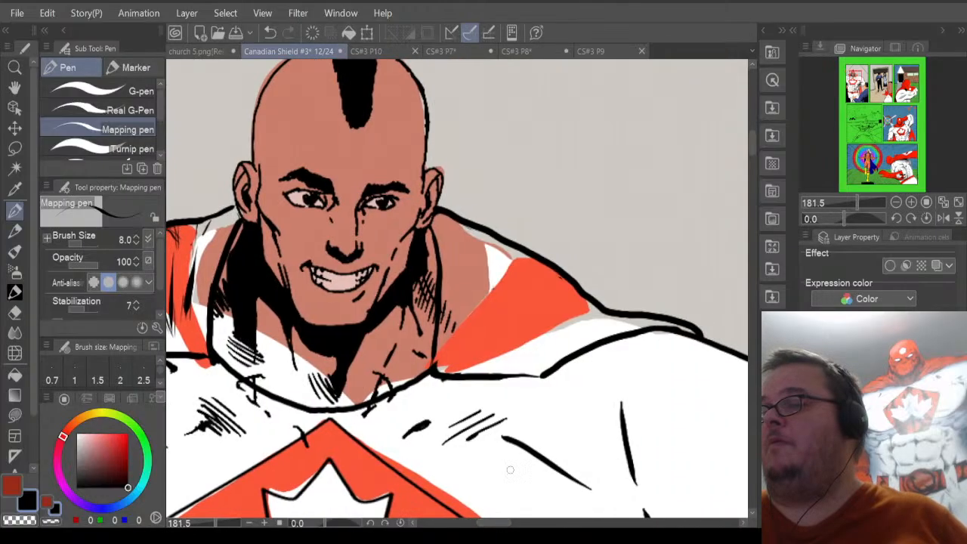
pyautogui.moveTo(527, 348); pyautogui.dragTo(583, 315)
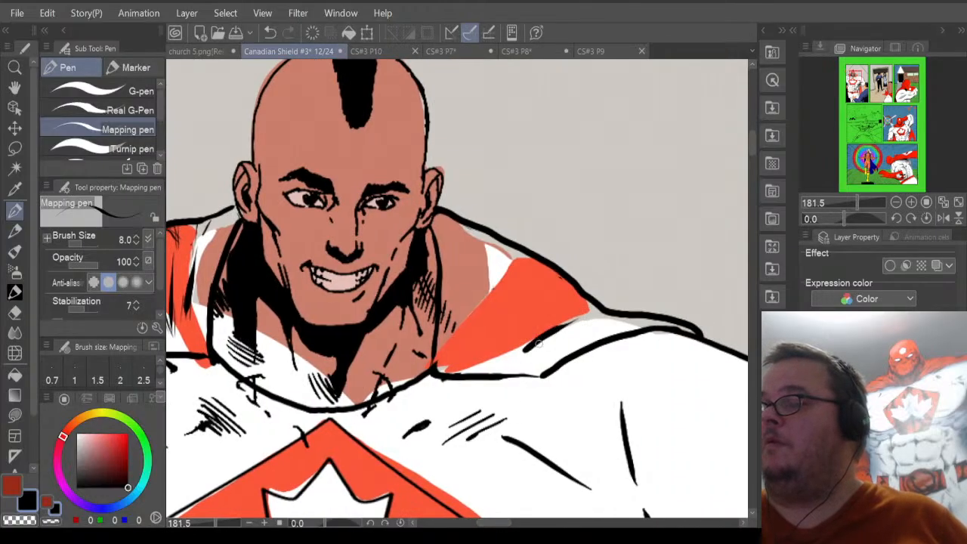
pyautogui.moveTo(539, 344); pyautogui.dragTo(572, 323)
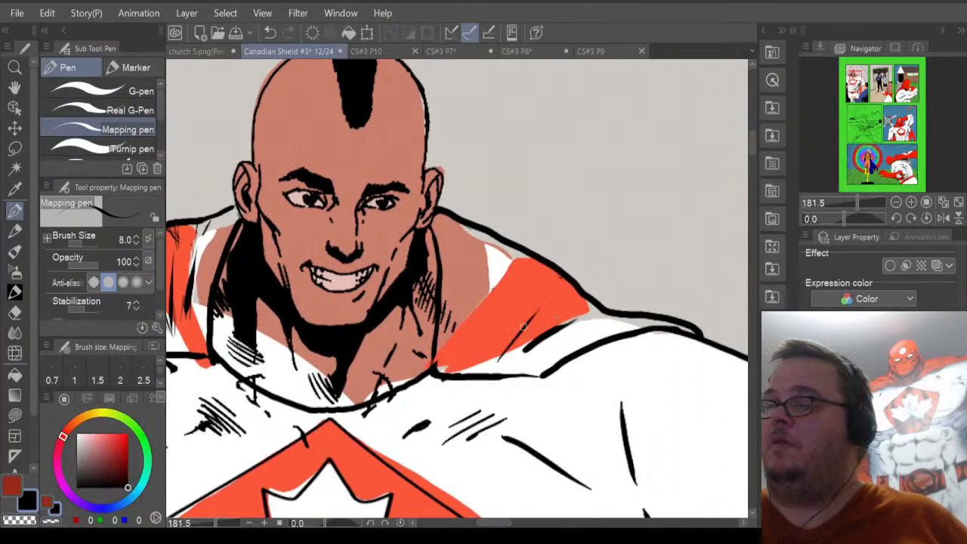
pyautogui.moveTo(486, 353); pyautogui.dragTo(514, 307)
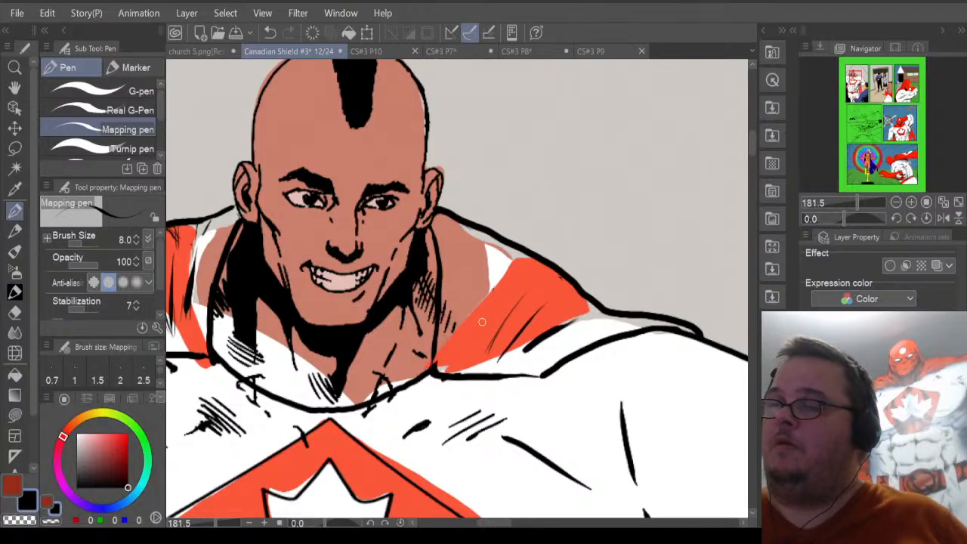
pyautogui.moveTo(467, 349); pyautogui.dragTo(491, 282)
pyautogui.moveTo(470, 339); pyautogui.dragTo(488, 259)
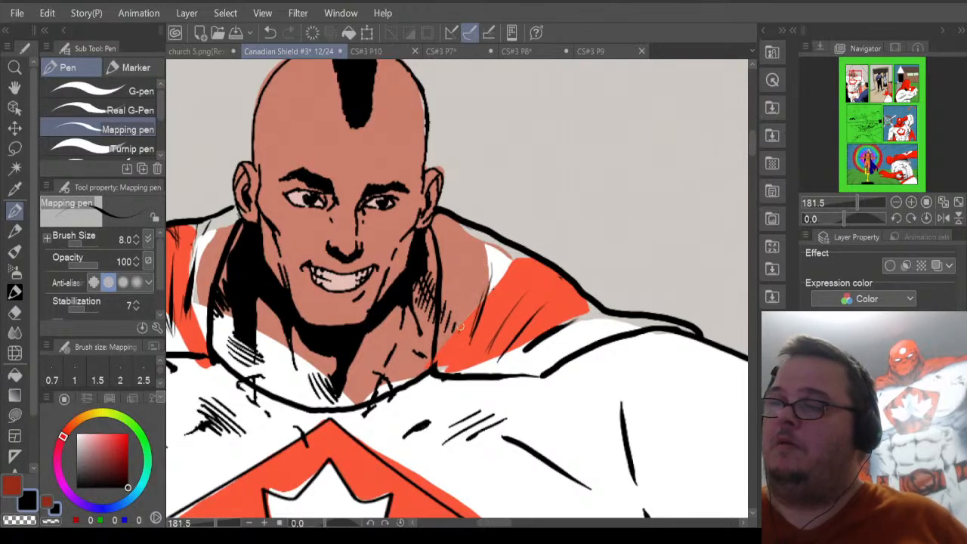
# Ink more fold lines on the right-hand cape section, from the inner area beside the neck out across the white stripe and red part.
pyautogui.moveTo(459, 326); pyautogui.dragTo(466, 246)
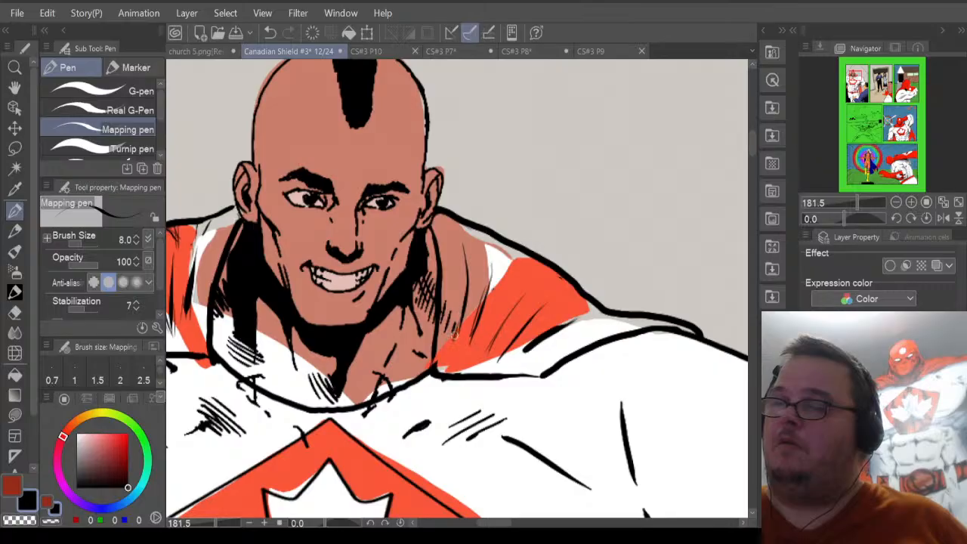
pyautogui.moveTo(538, 356)
pyautogui.mouseDown()
pyautogui.moveTo(571, 329)
pyautogui.moveTo(559, 319)
pyautogui.moveTo(531, 338)
pyautogui.moveTo(571, 300)
pyautogui.moveTo(543, 299)
pyautogui.moveTo(519, 318)
pyautogui.moveTo(556, 272)
pyautogui.mouseUp()
pyautogui.moveTo(478, 351); pyautogui.dragTo(502, 304)
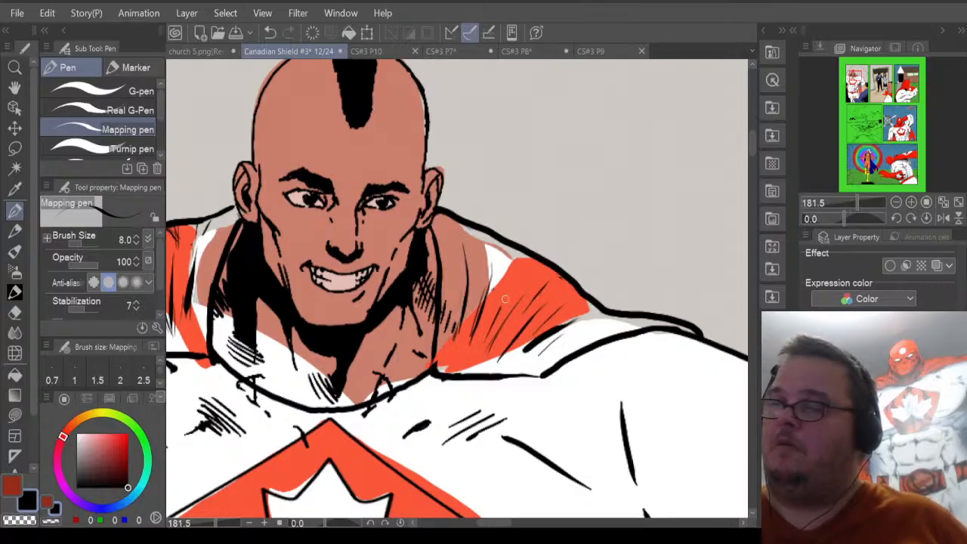
pyautogui.moveTo(503, 266); pyautogui.dragTo(486, 322)
pyautogui.moveTo(482, 227); pyautogui.dragTo(475, 305)
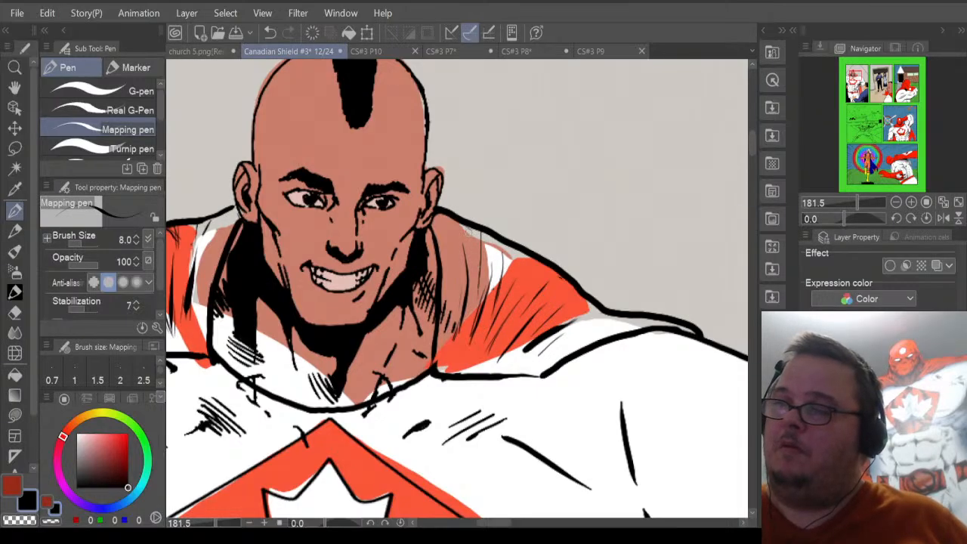
pyautogui.moveTo(477, 255); pyautogui.dragTo(472, 313)
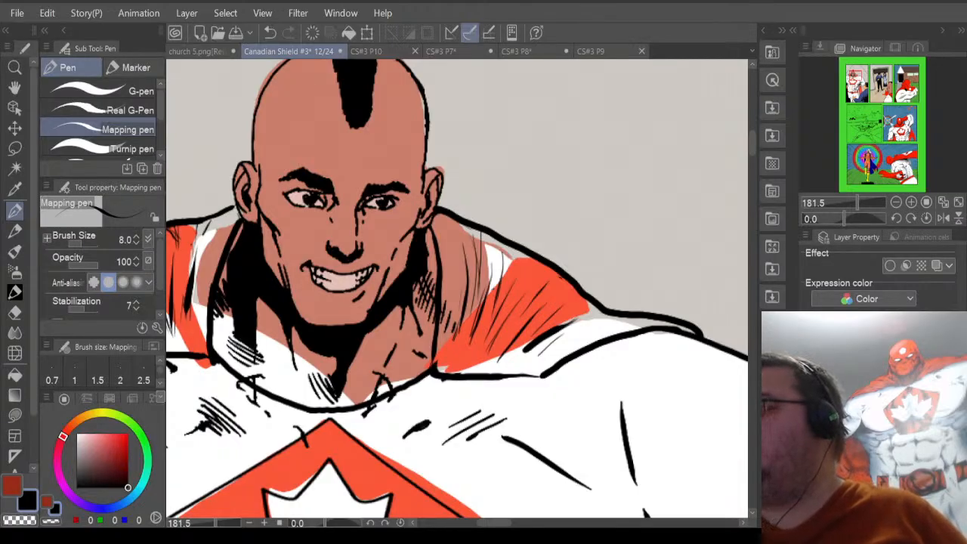
pyautogui.hotkey('ctrl', 'z')
pyautogui.hotkey('ctrl', 'y')
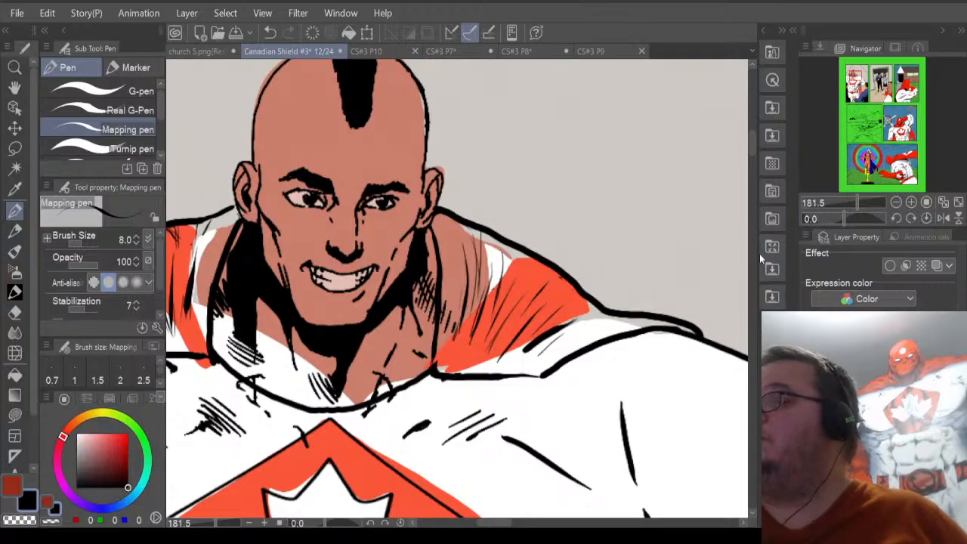
# Pick the white of the maple leaf on the hero's chest emblem as the drawing color and choose Lasso fill.
pyautogui.moveTo(754, 142); pyautogui.dragTo(743, 172)
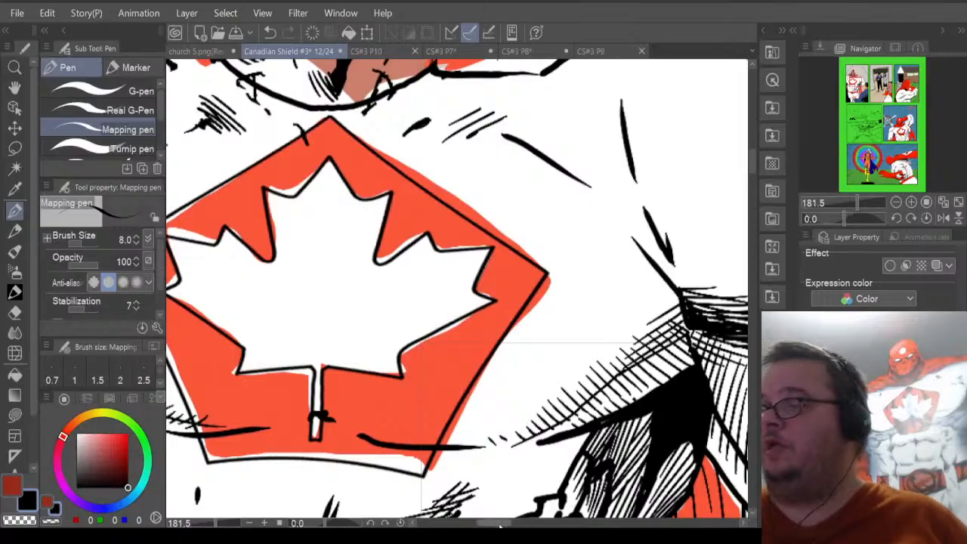
pyautogui.moveTo(499, 526); pyautogui.dragTo(491, 526)
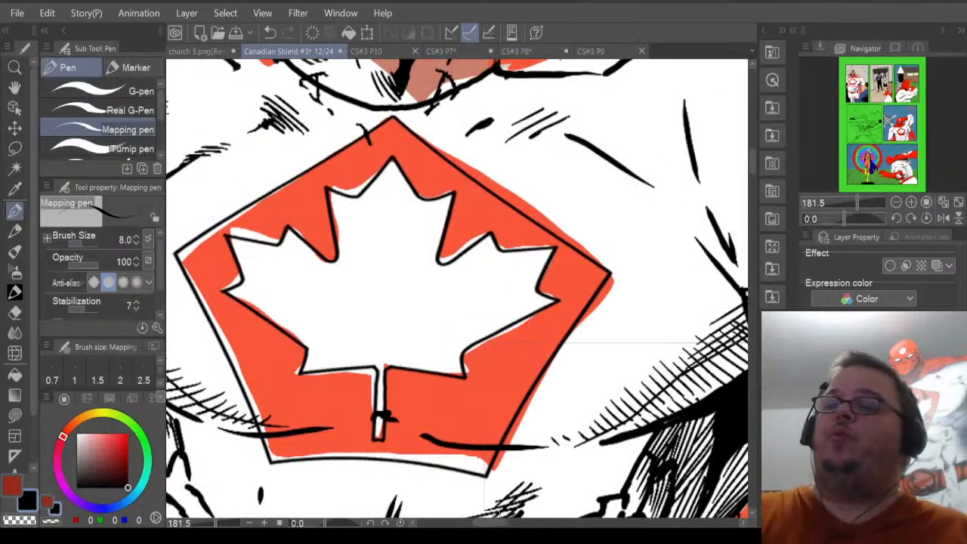
pyautogui.click(14, 188)
pyautogui.click(382, 296)
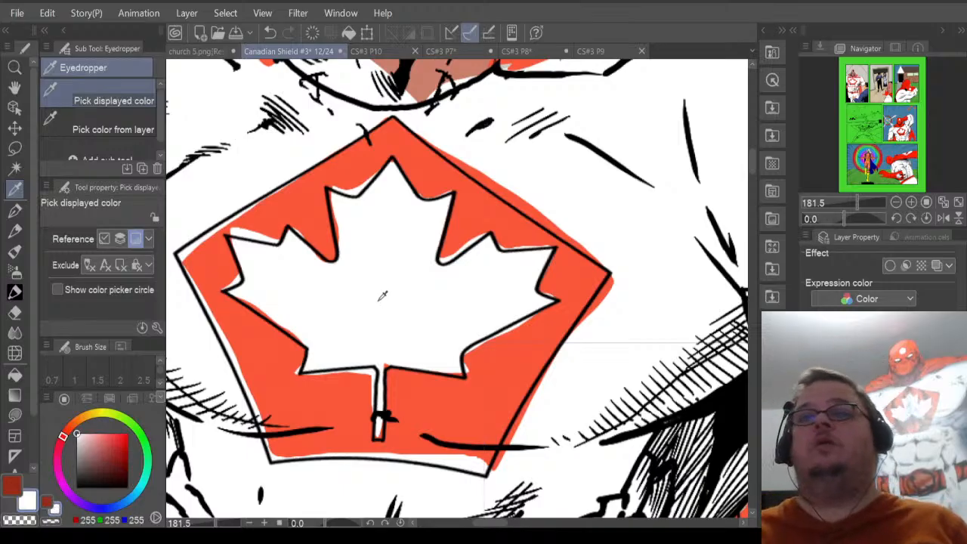
pyautogui.click(15, 417)
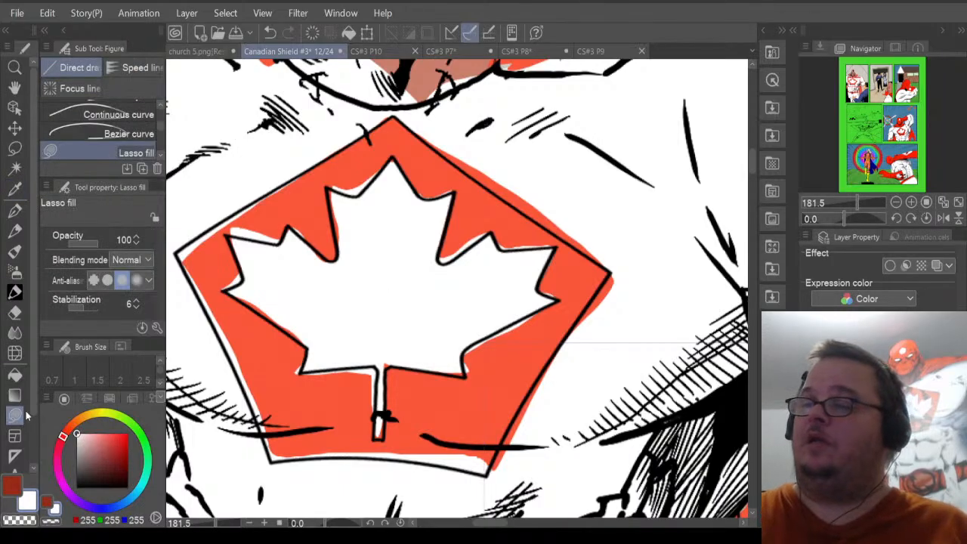
# Erase the white paint spilling outside the maple leaf's outline around its stem, upper lobes and right-hand edge with the Hard eraser at size 13.
pyautogui.click(15, 312)
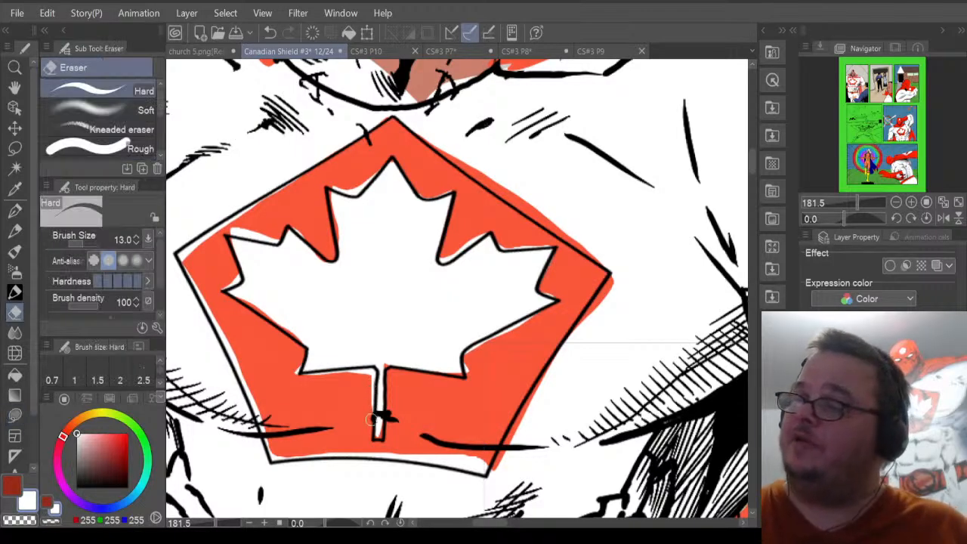
pyautogui.moveTo(371, 420)
pyautogui.mouseDown()
pyautogui.moveTo(372, 381)
pyautogui.moveTo(291, 378)
pyautogui.mouseUp()
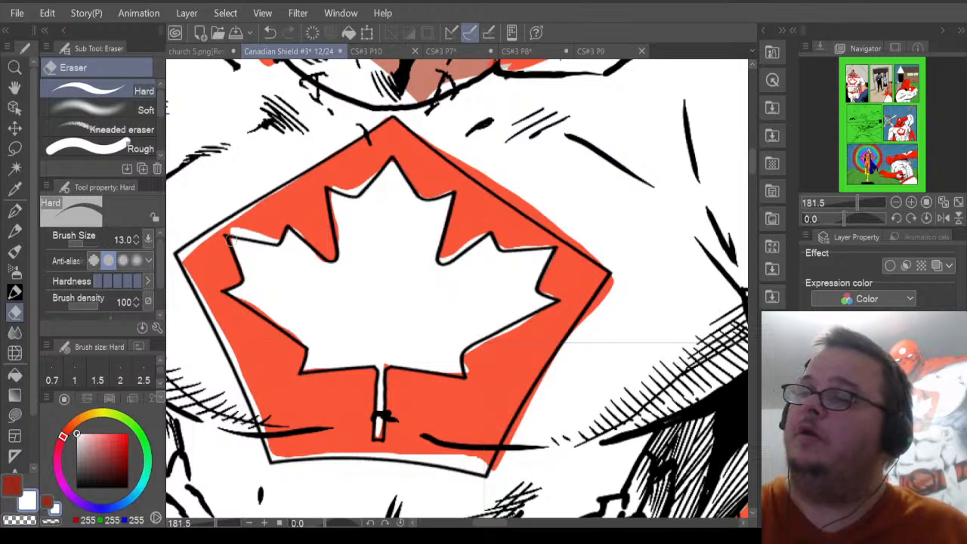
pyautogui.moveTo(232, 240); pyautogui.dragTo(274, 235)
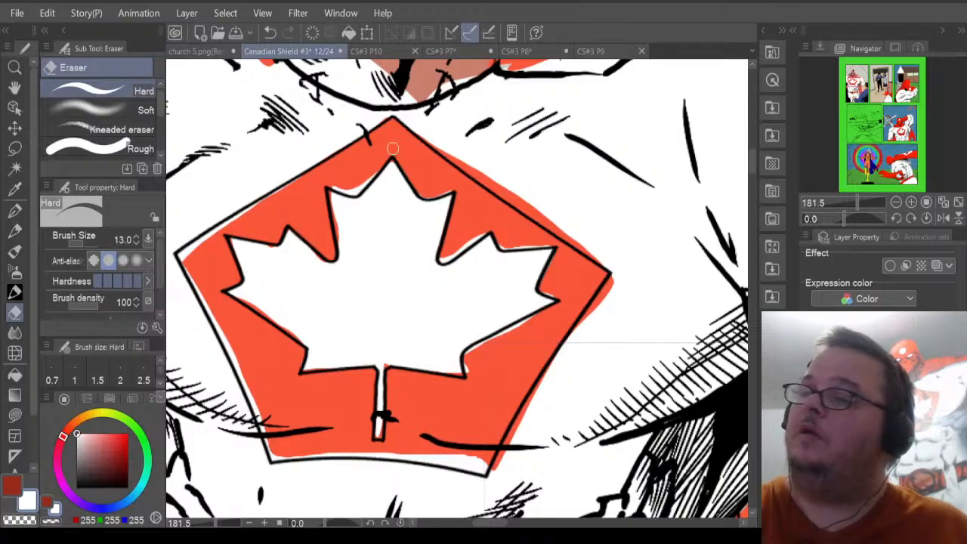
pyautogui.moveTo(337, 183)
pyautogui.mouseDown()
pyautogui.moveTo(356, 190)
pyautogui.moveTo(390, 152)
pyautogui.mouseUp()
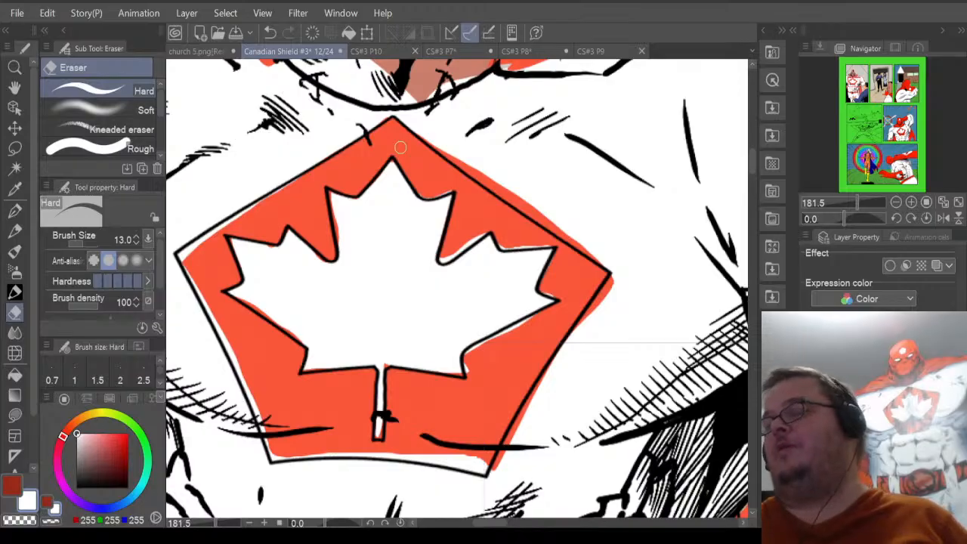
pyautogui.moveTo(451, 257)
pyautogui.mouseDown()
pyautogui.moveTo(491, 227)
pyautogui.moveTo(484, 233)
pyautogui.moveTo(513, 226)
pyautogui.moveTo(498, 241)
pyautogui.moveTo(544, 243)
pyautogui.mouseUp()
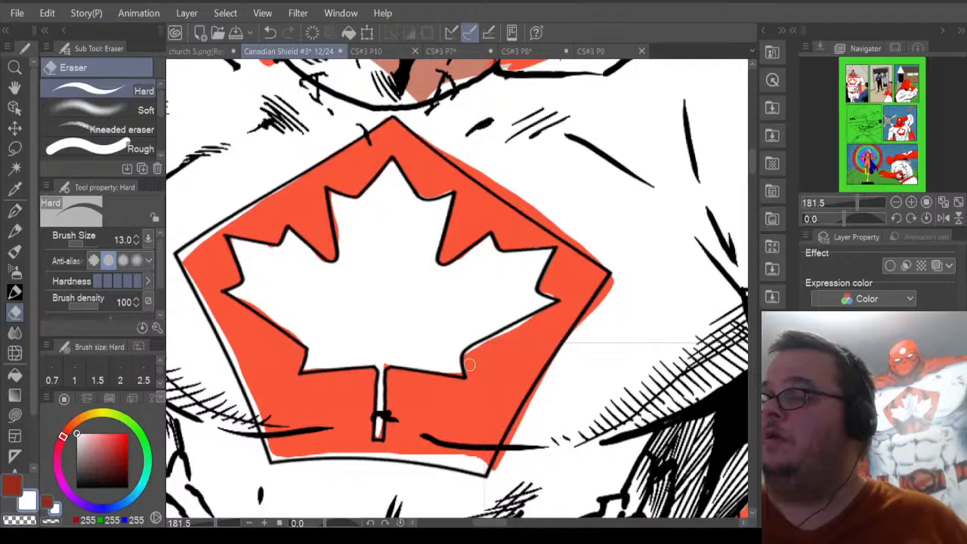
pyautogui.moveTo(468, 353)
pyautogui.mouseDown()
pyautogui.moveTo(532, 321)
pyautogui.moveTo(555, 293)
pyautogui.mouseUp()
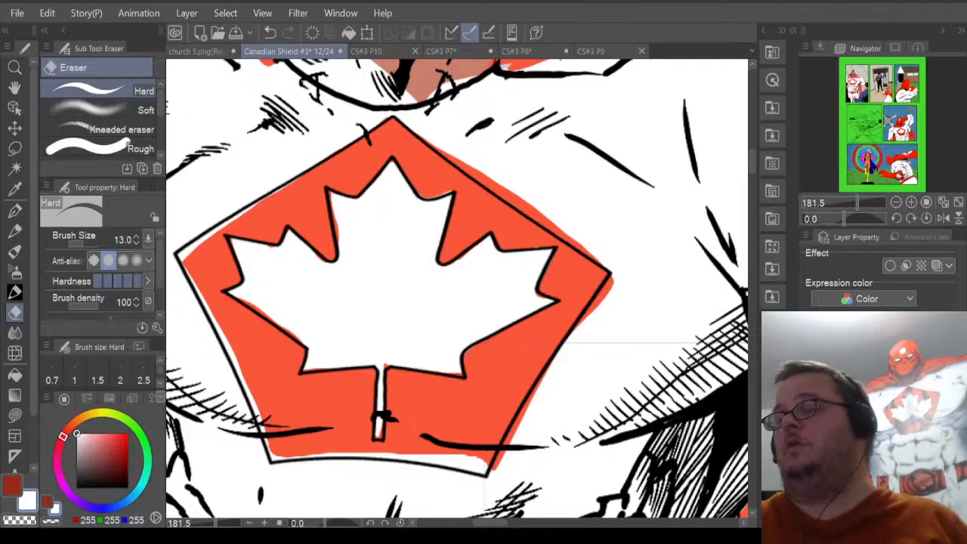
# Cover the red spilling inside the maple leaf's stem and along its lower edge with white Lasso fill.
pyautogui.scroll(4, 359, 354)
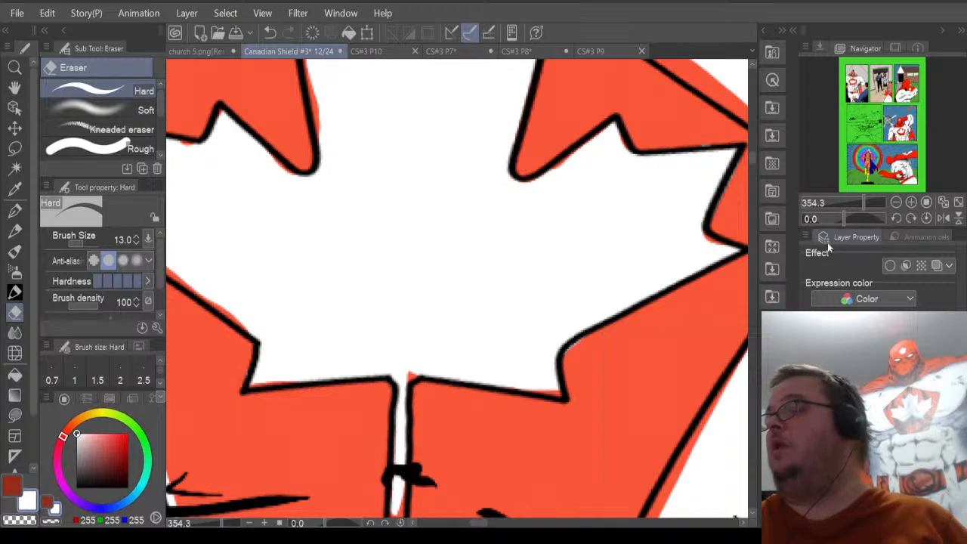
pyautogui.moveTo(753, 156); pyautogui.dragTo(753, 159)
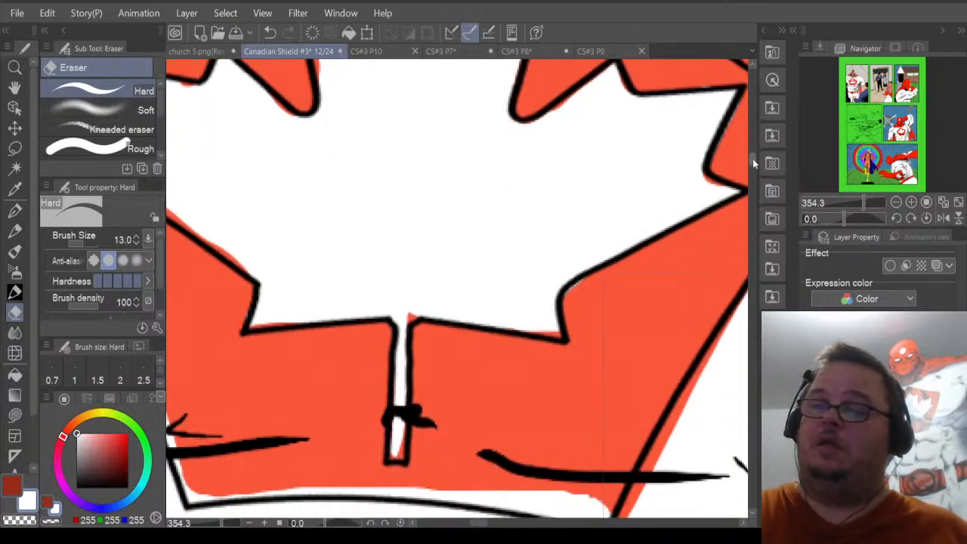
pyautogui.press('u')
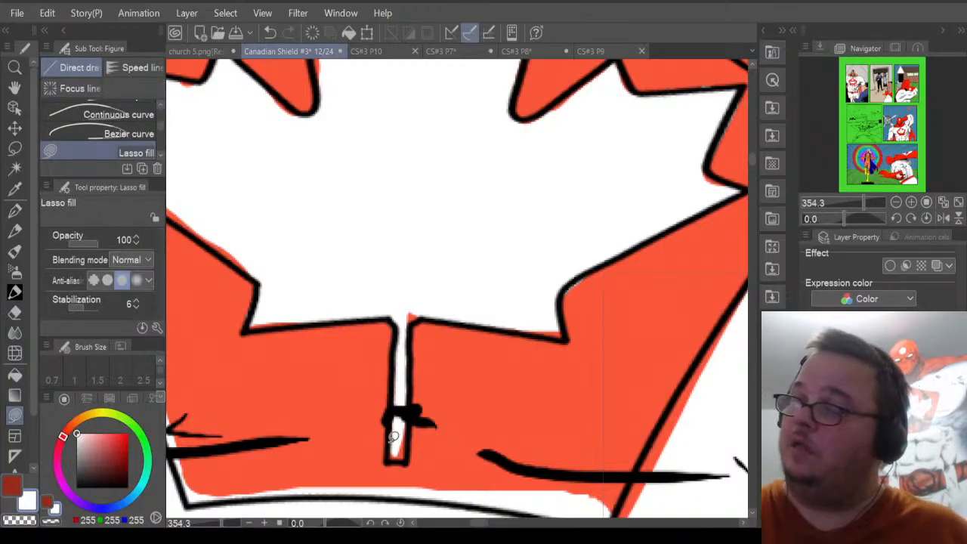
pyautogui.moveTo(393, 437)
pyautogui.mouseDown()
pyautogui.moveTo(396, 461)
pyautogui.moveTo(411, 458)
pyautogui.moveTo(404, 410)
pyautogui.mouseUp()
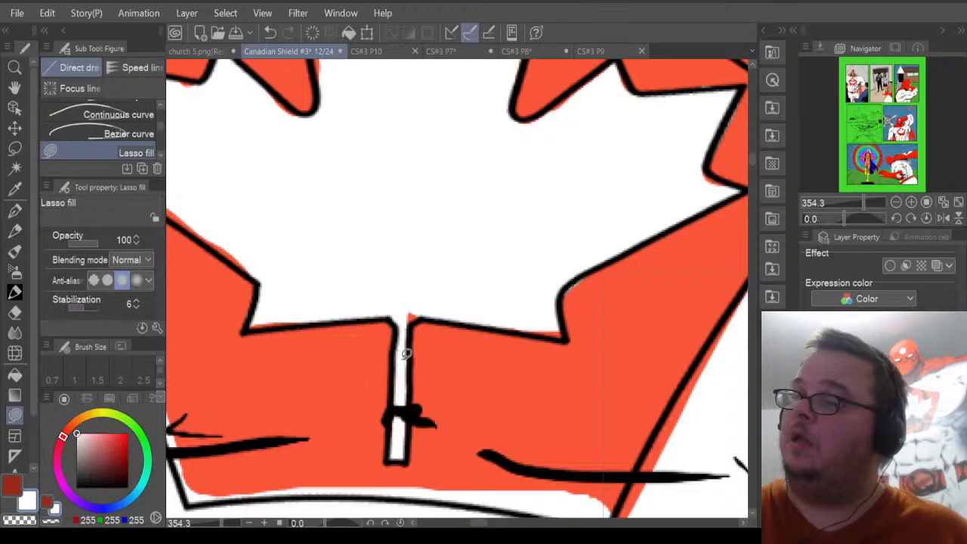
pyautogui.moveTo(406, 354)
pyautogui.mouseDown()
pyautogui.moveTo(393, 311)
pyautogui.moveTo(410, 285)
pyautogui.moveTo(421, 320)
pyautogui.mouseUp()
pyautogui.moveTo(538, 332)
pyautogui.mouseDown()
pyautogui.moveTo(568, 336)
pyautogui.moveTo(557, 313)
pyautogui.mouseUp()
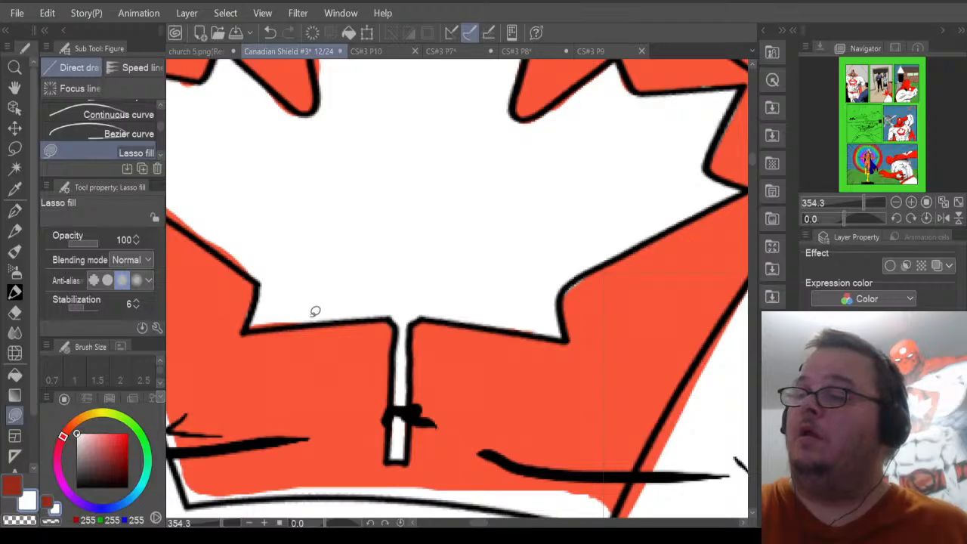
pyautogui.moveTo(300, 320)
pyautogui.mouseDown()
pyautogui.moveTo(261, 325)
pyautogui.moveTo(256, 304)
pyautogui.mouseUp()
pyautogui.moveTo(257, 269)
pyautogui.mouseDown()
pyautogui.moveTo(198, 234)
pyautogui.moveTo(213, 195)
pyautogui.mouseUp()
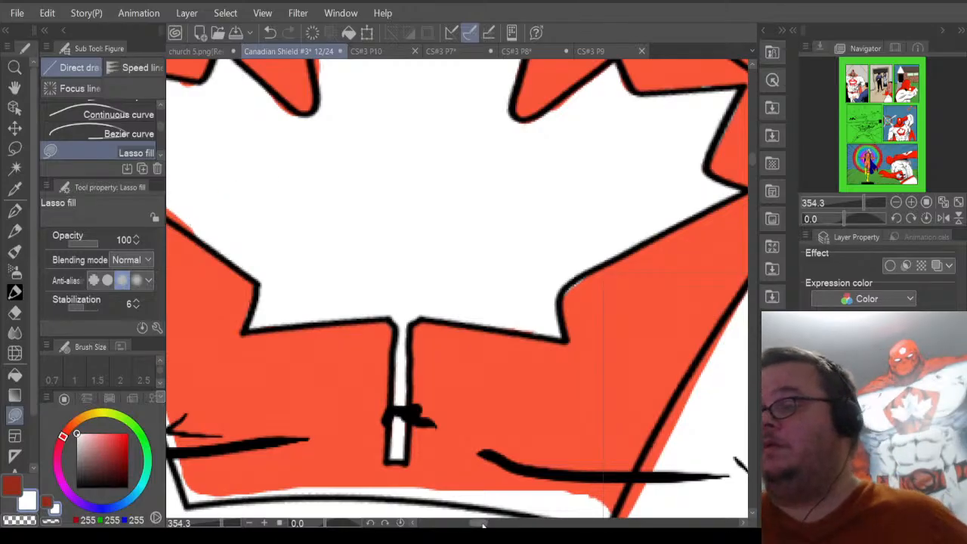
# Cover the red spilling inside the maple leaf's left-hand lobes, up to the notch beside the top lobe, with white Lasso fill.
pyautogui.moveTo(481, 523); pyautogui.dragTo(475, 523)
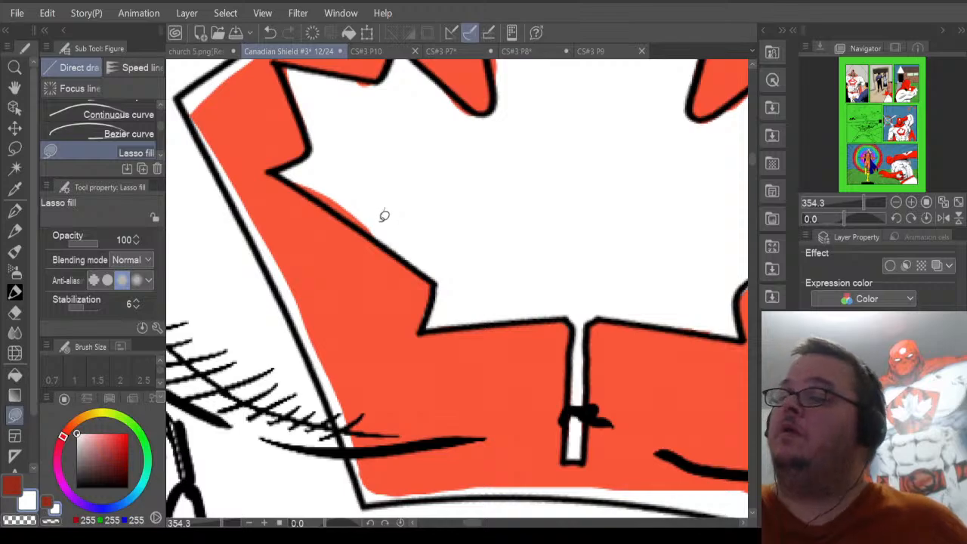
pyautogui.moveTo(374, 227)
pyautogui.mouseDown()
pyautogui.moveTo(296, 186)
pyautogui.moveTo(302, 162)
pyautogui.mouseUp()
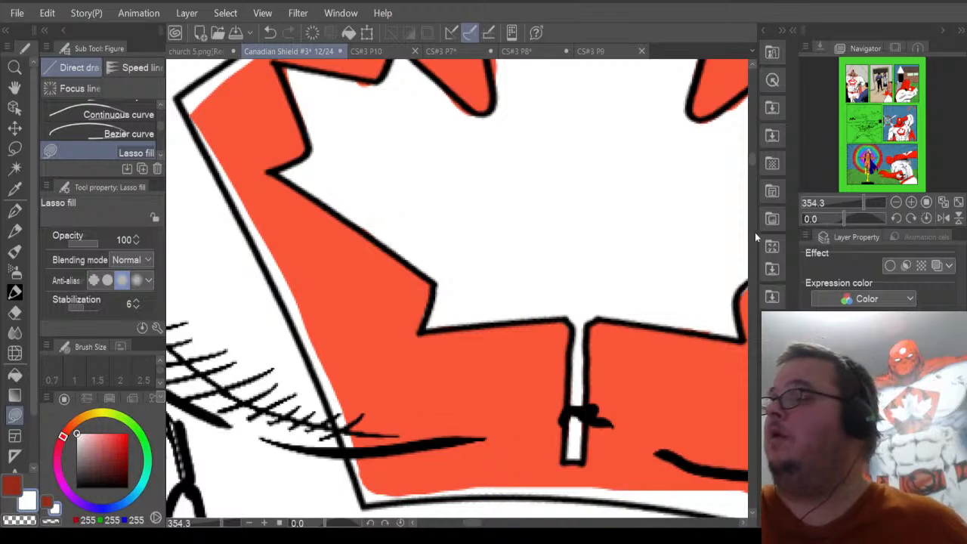
pyautogui.moveTo(752, 165); pyautogui.dragTo(751, 149)
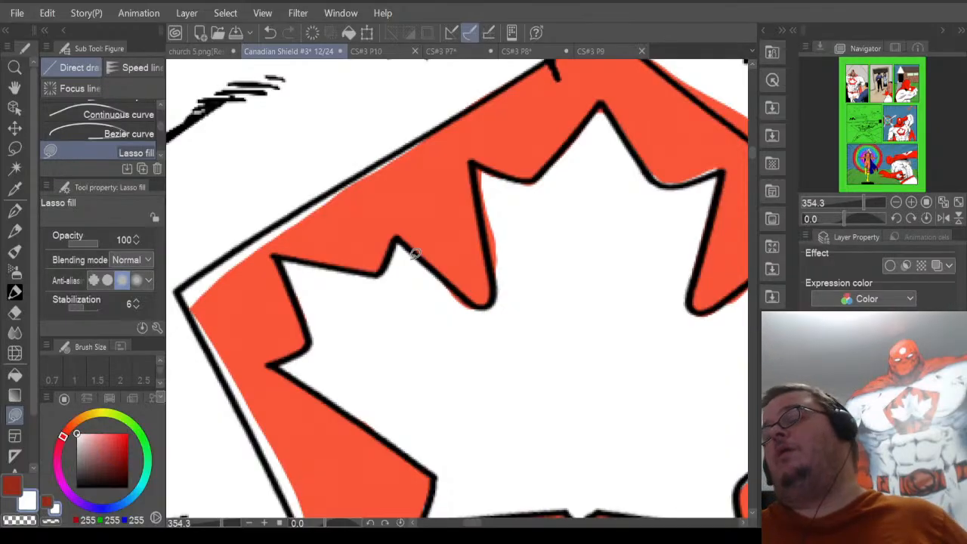
pyautogui.moveTo(456, 307)
pyautogui.mouseDown()
pyautogui.moveTo(476, 306)
pyautogui.moveTo(454, 281)
pyautogui.moveTo(443, 287)
pyautogui.moveTo(454, 304)
pyautogui.mouseUp()
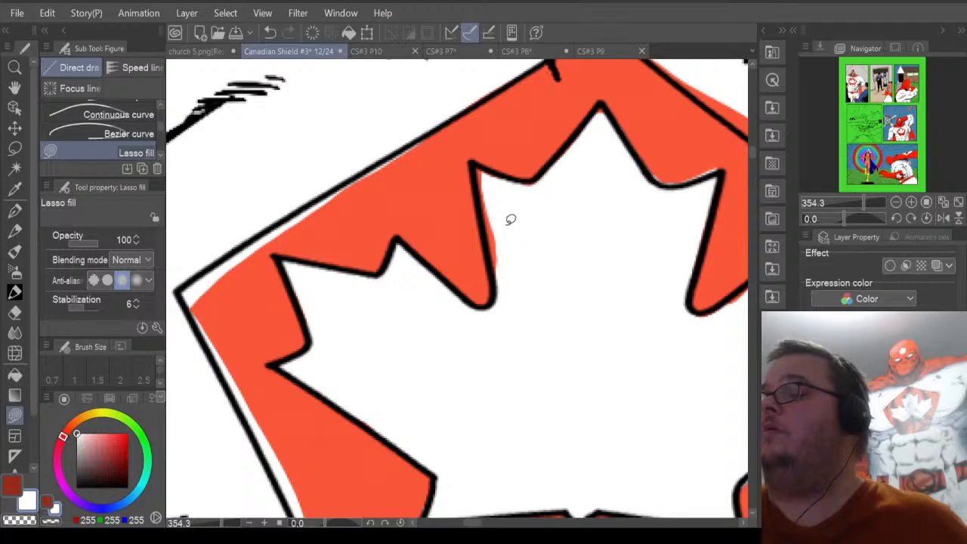
pyautogui.moveTo(511, 219)
pyautogui.mouseDown()
pyautogui.moveTo(500, 271)
pyautogui.moveTo(488, 205)
pyautogui.moveTo(504, 194)
pyautogui.moveTo(483, 201)
pyautogui.moveTo(474, 178)
pyautogui.moveTo(478, 156)
pyautogui.moveTo(502, 164)
pyautogui.mouseUp()
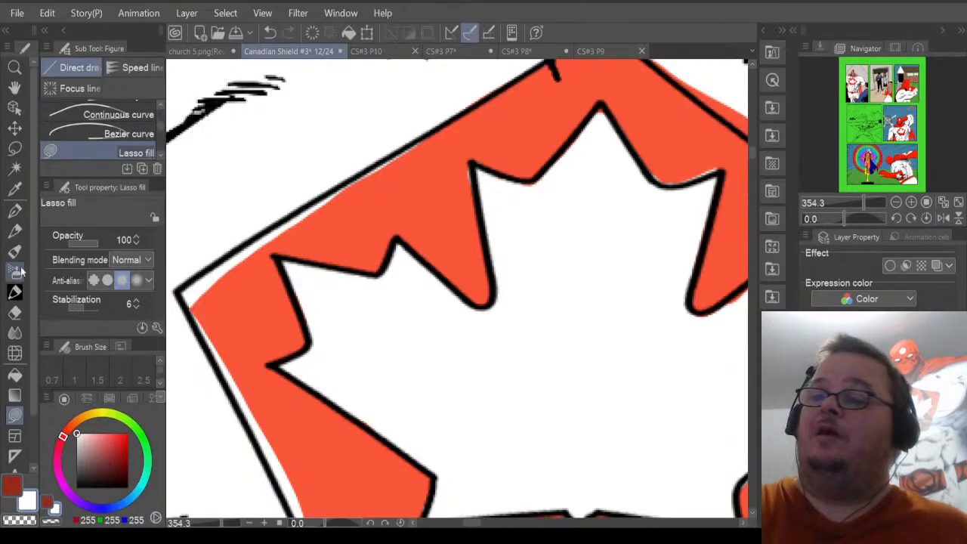
# Cover the red spilling inside the maple leaf along the notch of its upper right-hand lobe with white Lasso fill.
pyautogui.press('e')
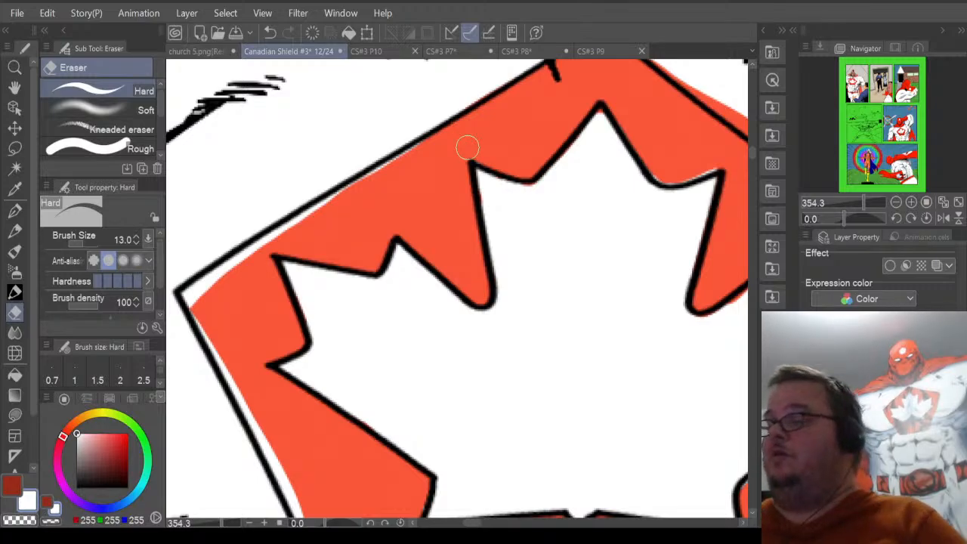
pyautogui.moveTo(471, 521); pyautogui.dragTo(480, 524)
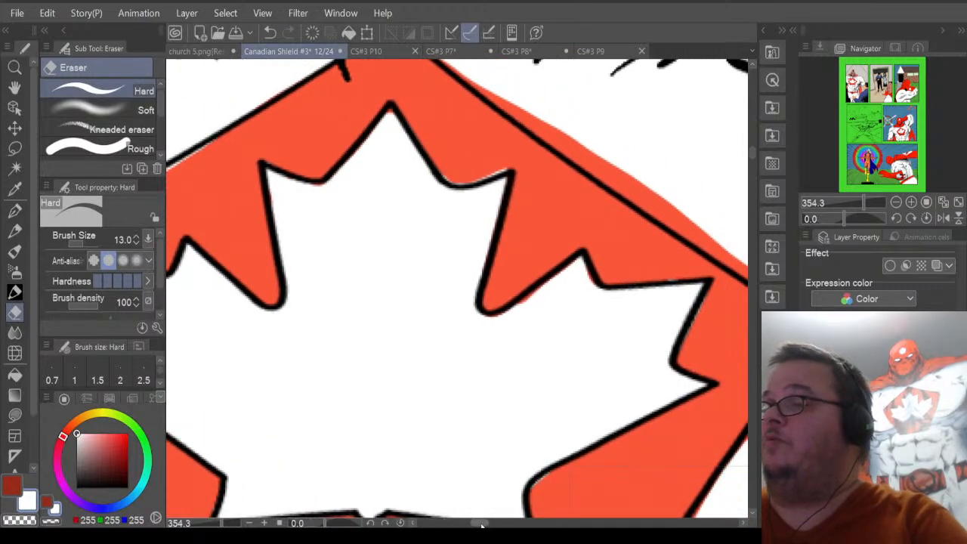
pyautogui.click(18, 415)
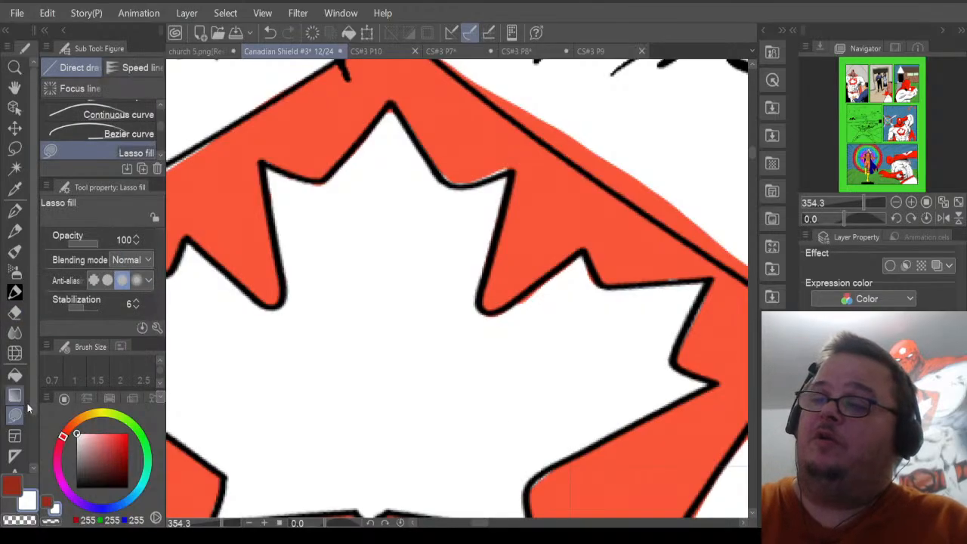
pyautogui.moveTo(537, 300)
pyautogui.mouseDown()
pyautogui.moveTo(508, 318)
pyautogui.moveTo(484, 310)
pyautogui.moveTo(556, 280)
pyautogui.moveTo(543, 290)
pyautogui.moveTo(583, 251)
pyautogui.moveTo(575, 284)
pyautogui.moveTo(600, 290)
pyautogui.moveTo(583, 254)
pyautogui.mouseUp()
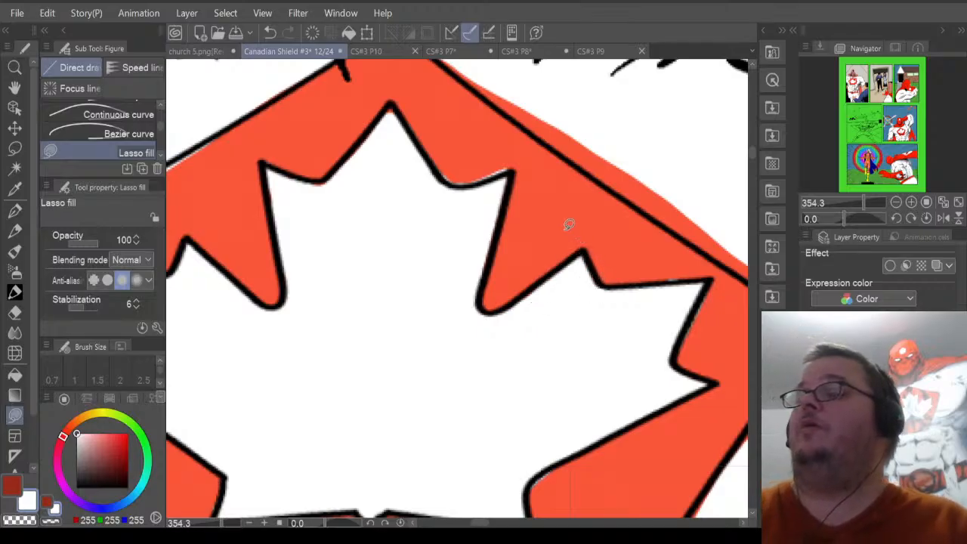
# Fill the maple leaf's edge beside its upper left lobe with white, and erase the white spilling above the notch right of the top lobe.
pyautogui.moveTo(315, 192)
pyautogui.mouseDown()
pyautogui.moveTo(341, 171)
pyautogui.moveTo(290, 171)
pyautogui.moveTo(279, 183)
pyautogui.moveTo(283, 217)
pyautogui.moveTo(270, 165)
pyautogui.mouseUp()
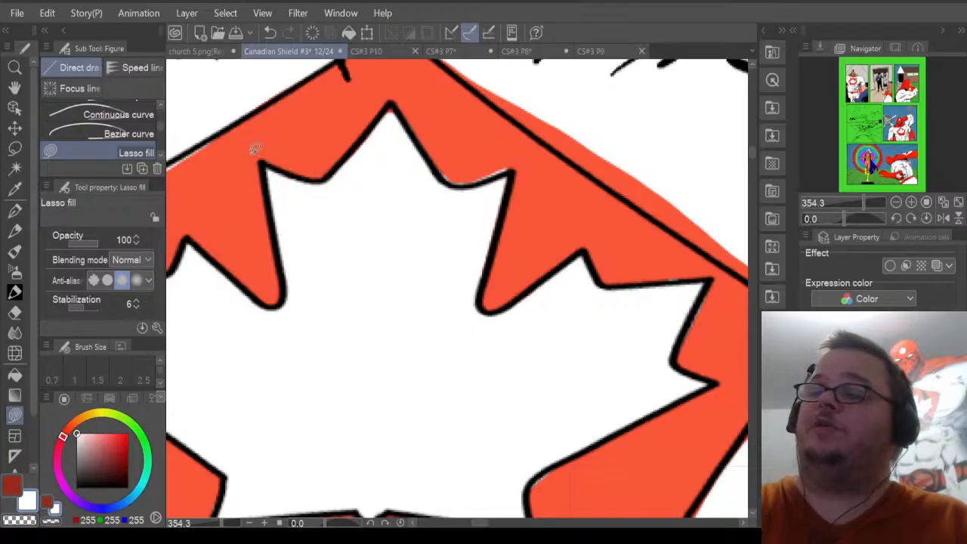
pyautogui.click(15, 314)
pyautogui.moveTo(507, 166)
pyautogui.mouseDown()
pyautogui.moveTo(480, 173)
pyautogui.moveTo(495, 162)
pyautogui.moveTo(438, 162)
pyautogui.moveTo(467, 178)
pyautogui.mouseUp()
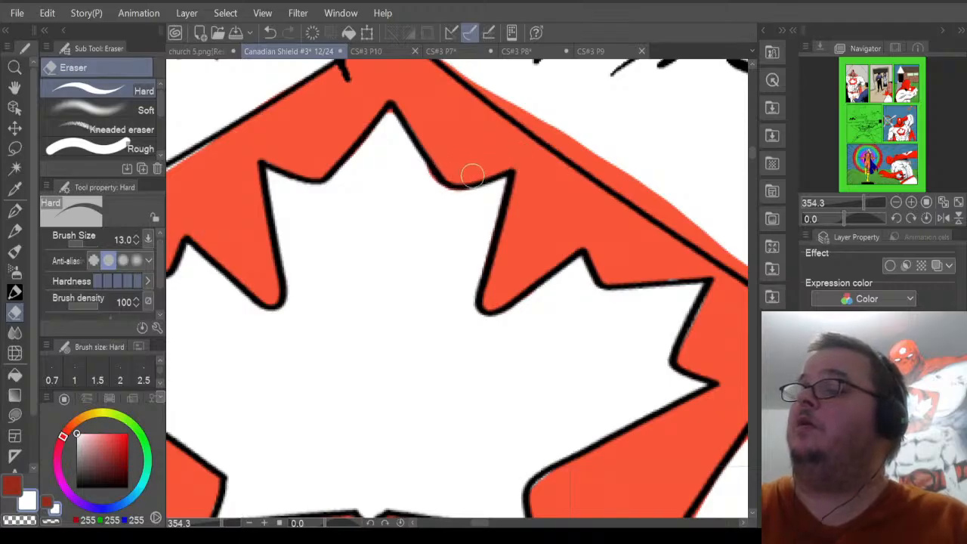
# Cover the red showing inside the maple leaf along the notch and edge right of its top lobe with white Lasso fill.
pyautogui.click(16, 414)
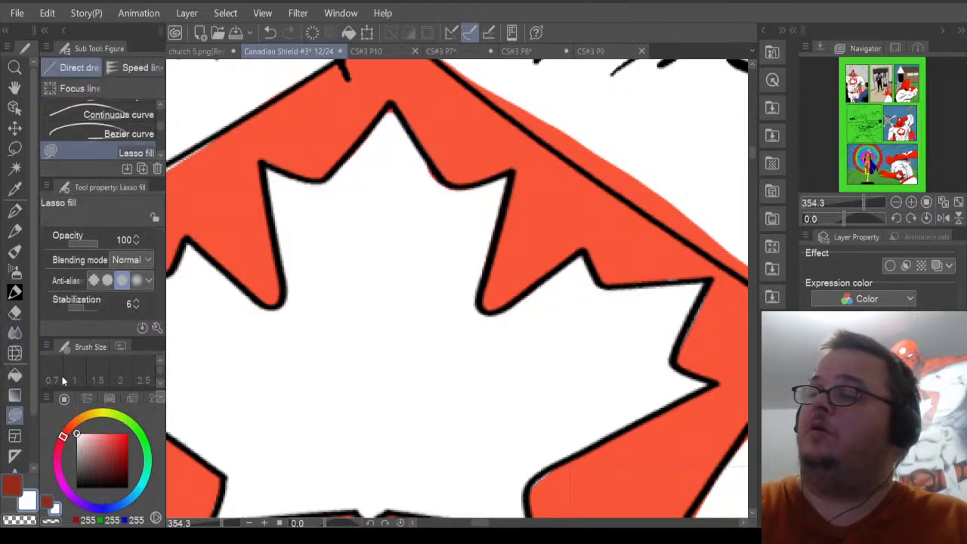
pyautogui.moveTo(421, 182)
pyautogui.mouseDown()
pyautogui.moveTo(454, 188)
pyautogui.moveTo(434, 160)
pyautogui.mouseUp()
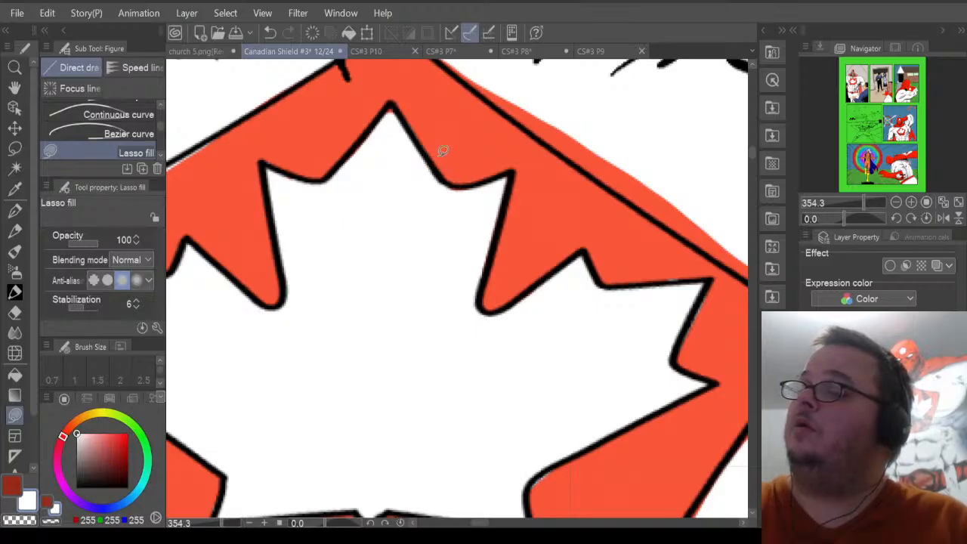
pyautogui.moveTo(454, 200)
pyautogui.mouseDown()
pyautogui.moveTo(484, 184)
pyautogui.moveTo(476, 183)
pyautogui.mouseUp()
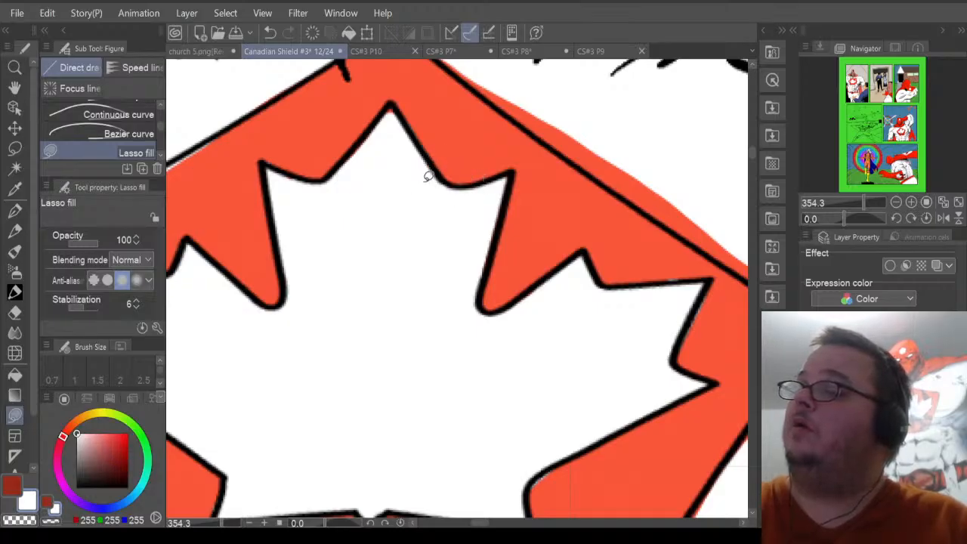
pyautogui.moveTo(406, 126); pyautogui.dragTo(397, 108)
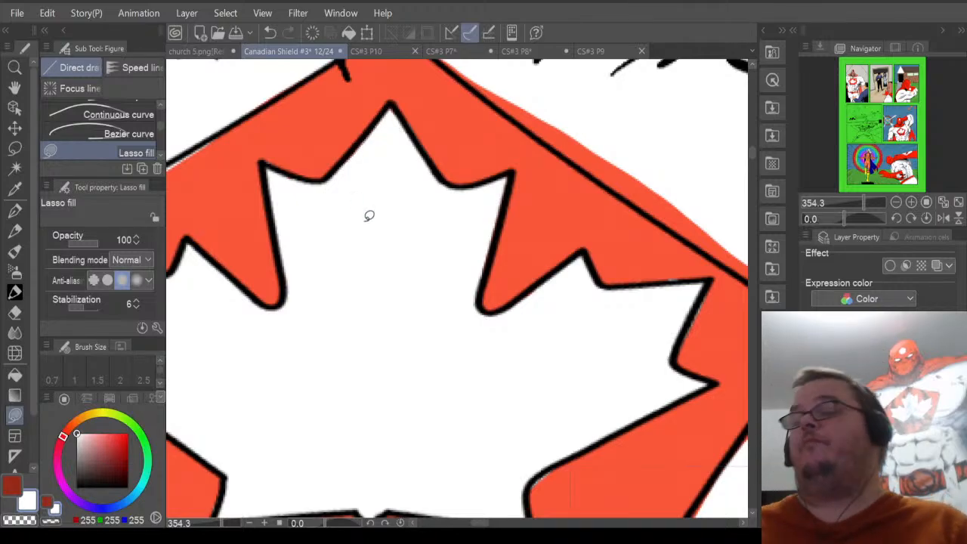
# Fill the gaps inside the maple leaf's stem with white using Lasso fill.
pyautogui.click(15, 312)
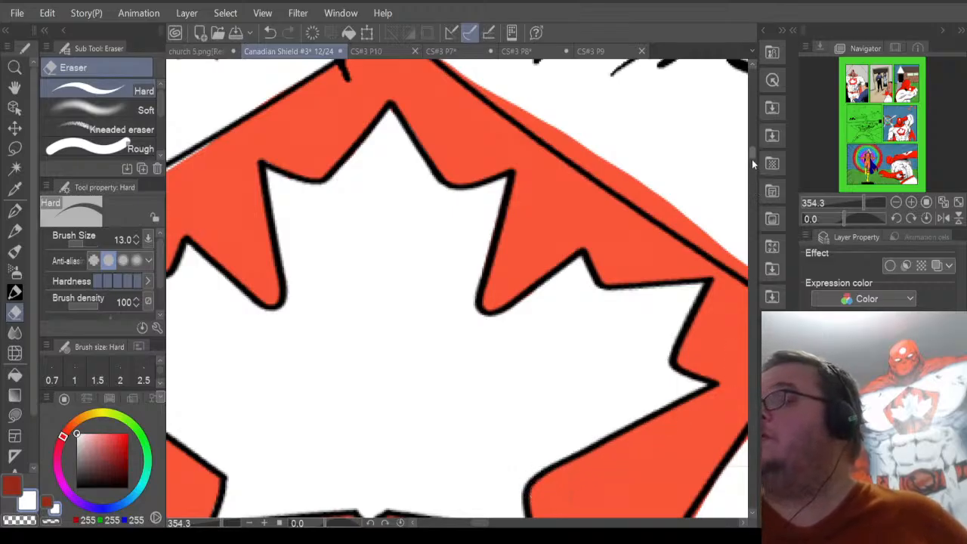
pyautogui.moveTo(752, 160); pyautogui.dragTo(752, 165)
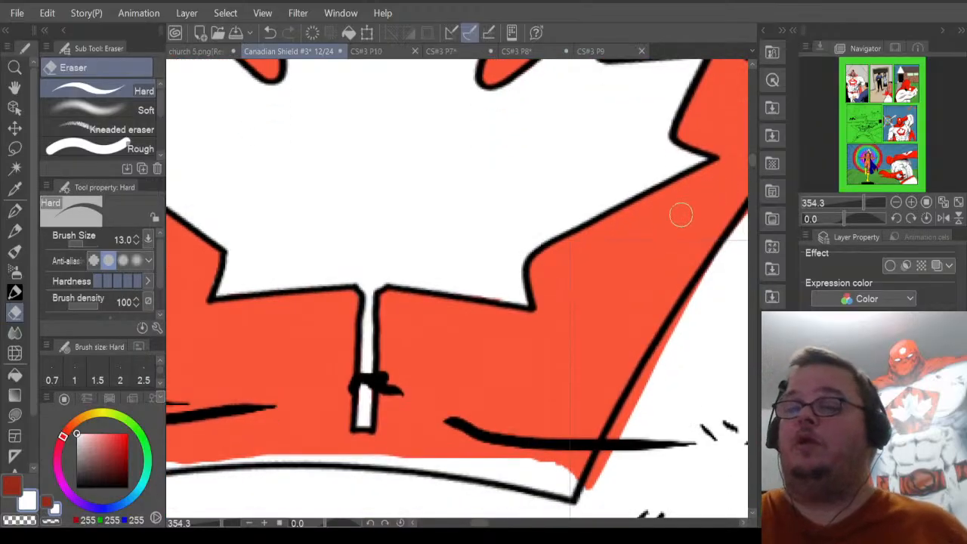
pyautogui.click(15, 414)
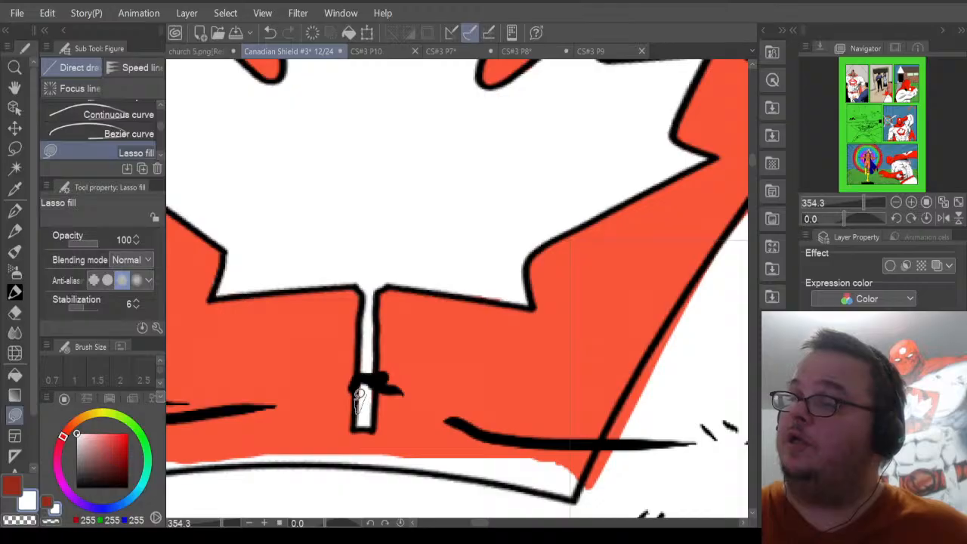
pyautogui.moveTo(360, 394); pyautogui.dragTo(361, 374)
pyautogui.moveTo(370, 336); pyautogui.dragTo(375, 342)
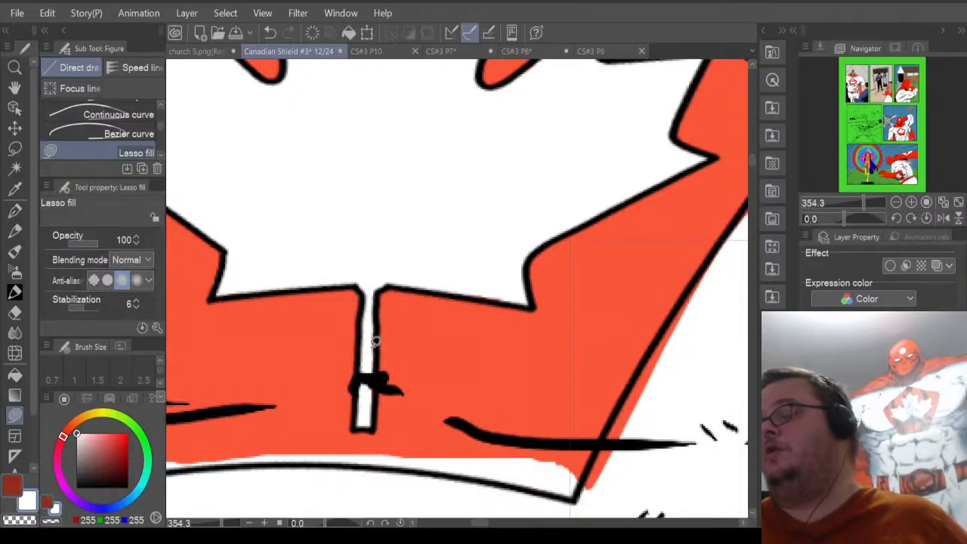
# Sample the cape's red and erase the red spilling below the left-hand shoulder cape's seam beside the collar with the Hard eraser.
pyautogui.scroll(-4, 375, 342)
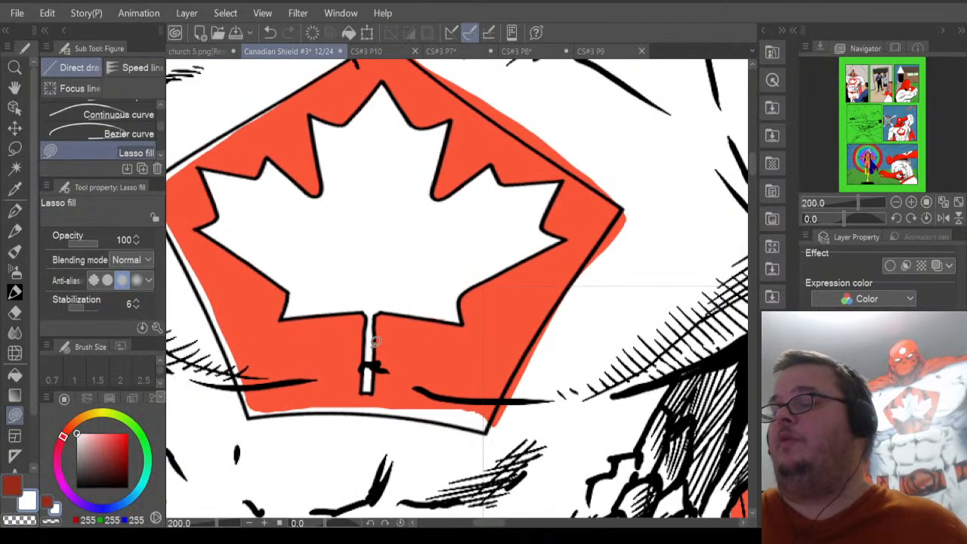
pyautogui.scroll(-3, 375, 341)
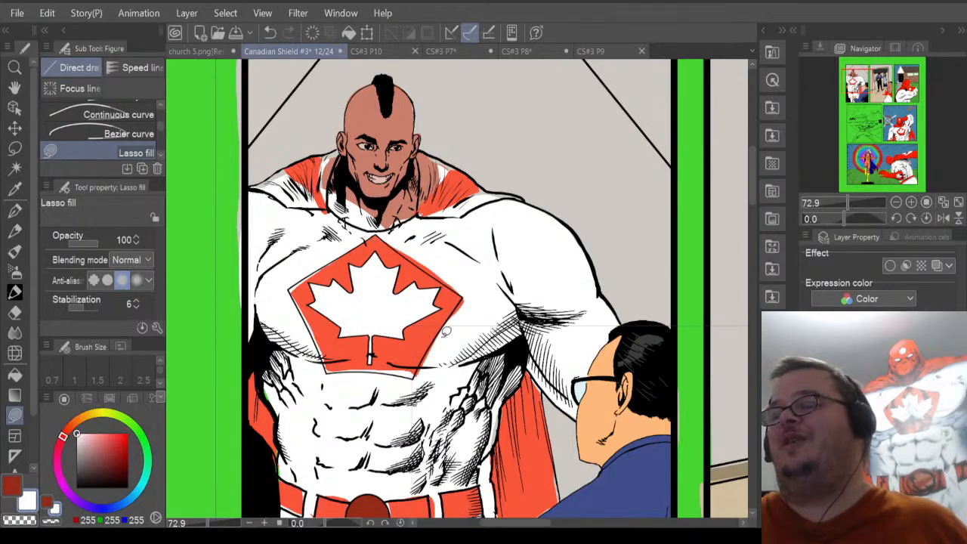
pyautogui.scroll(3, 285, 142)
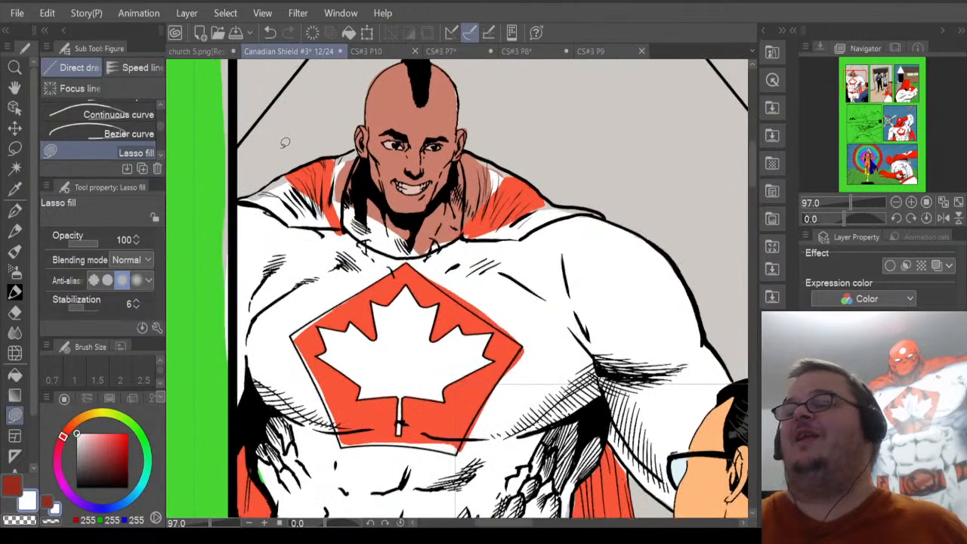
pyautogui.scroll(2, 285, 143)
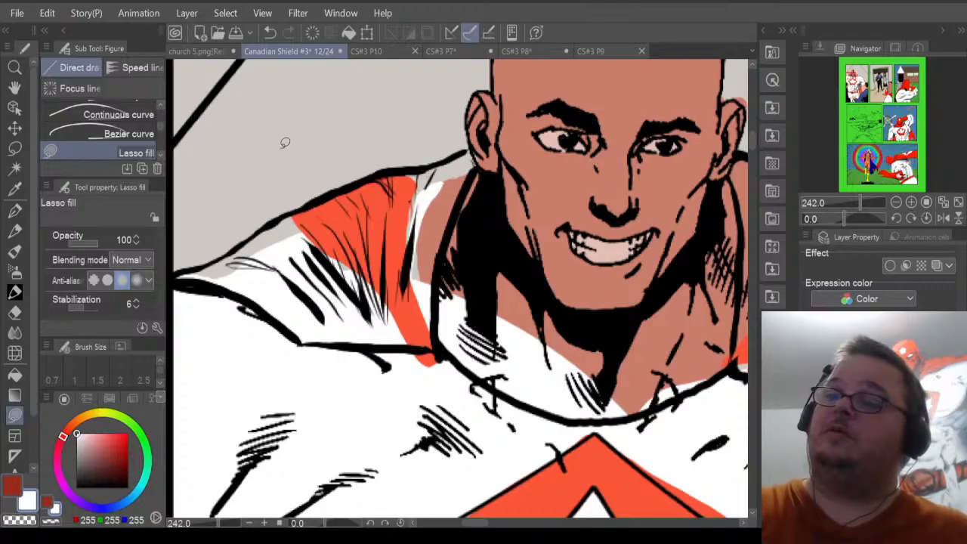
pyautogui.click(17, 189)
pyautogui.click(394, 222)
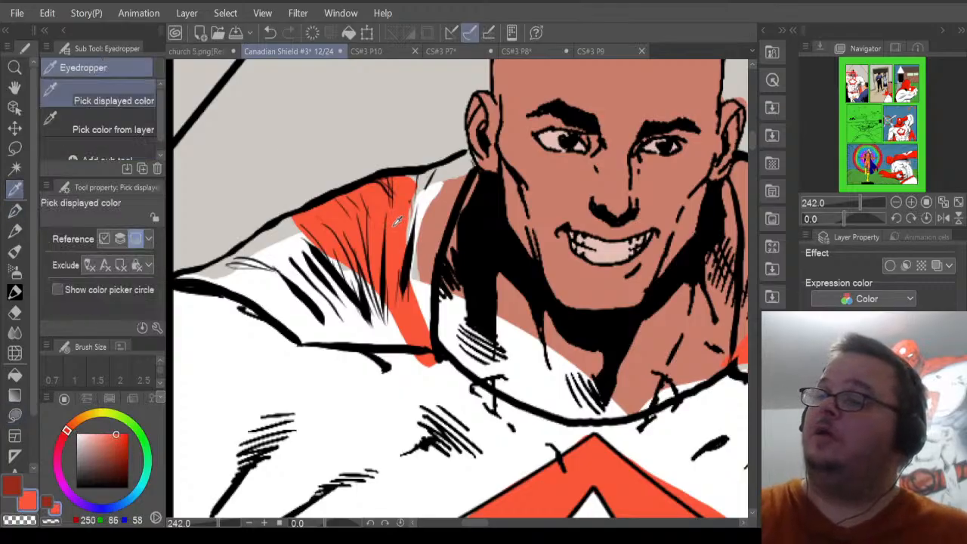
pyautogui.click(14, 312)
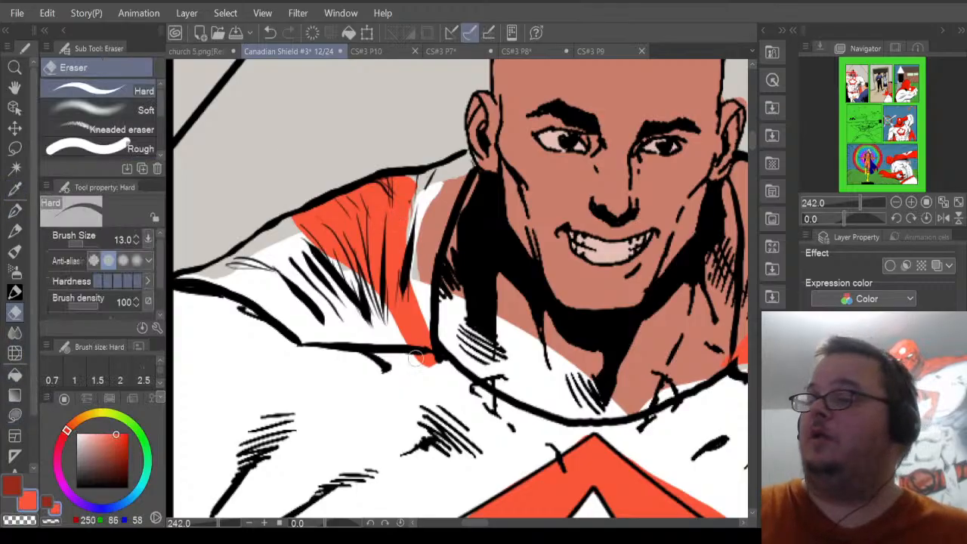
pyautogui.moveTo(418, 362); pyautogui.dragTo(440, 362)
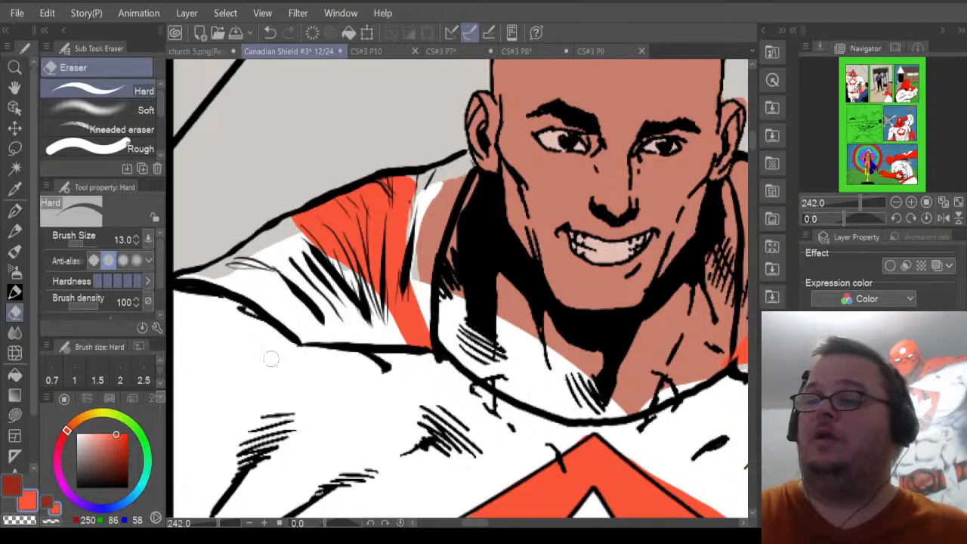
# Lasso fill the uncolored parts of the left-hand shoulder cape with the sampled red, from the collar out to its tip at the panel border.
pyautogui.click(14, 415)
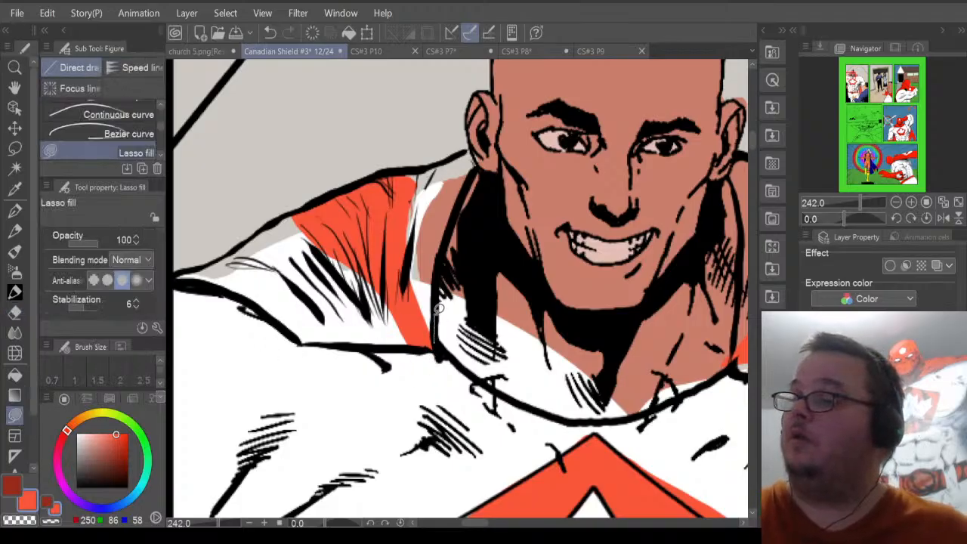
pyautogui.moveTo(438, 309)
pyautogui.mouseDown()
pyautogui.moveTo(452, 223)
pyautogui.moveTo(472, 176)
pyautogui.mouseUp()
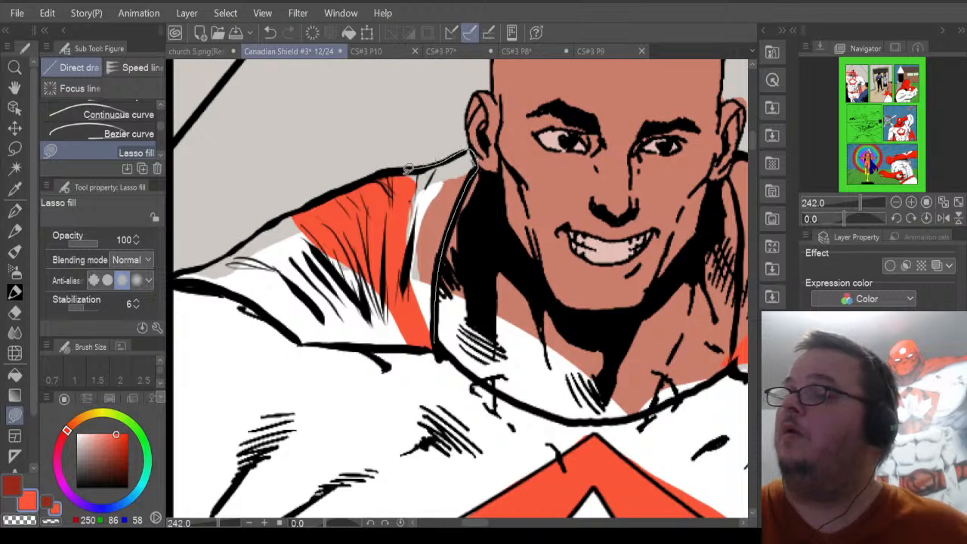
pyautogui.moveTo(408, 167)
pyautogui.mouseDown()
pyautogui.moveTo(391, 222)
pyautogui.moveTo(418, 325)
pyautogui.moveTo(394, 343)
pyautogui.moveTo(344, 341)
pyautogui.mouseUp()
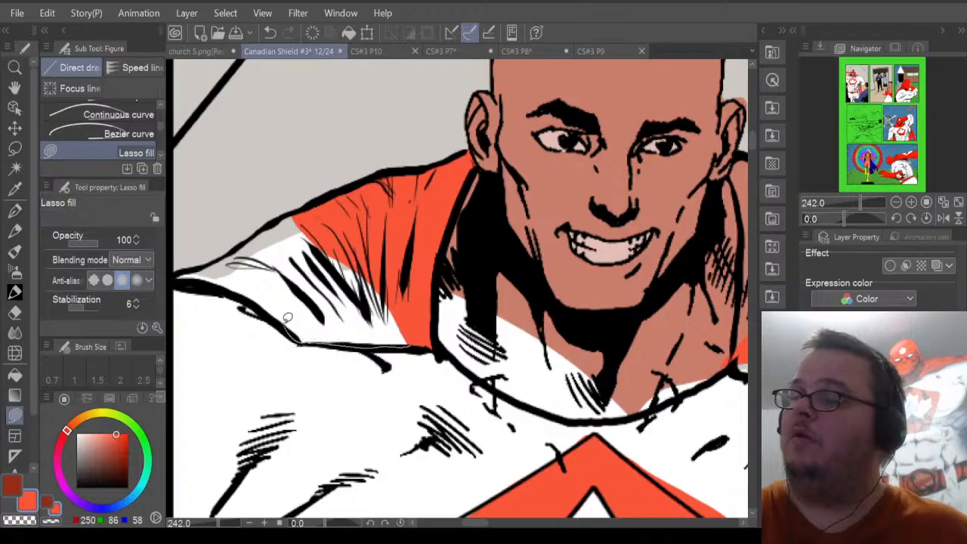
pyautogui.moveTo(287, 318)
pyautogui.mouseDown()
pyautogui.moveTo(290, 251)
pyautogui.moveTo(375, 222)
pyautogui.moveTo(415, 291)
pyautogui.mouseUp()
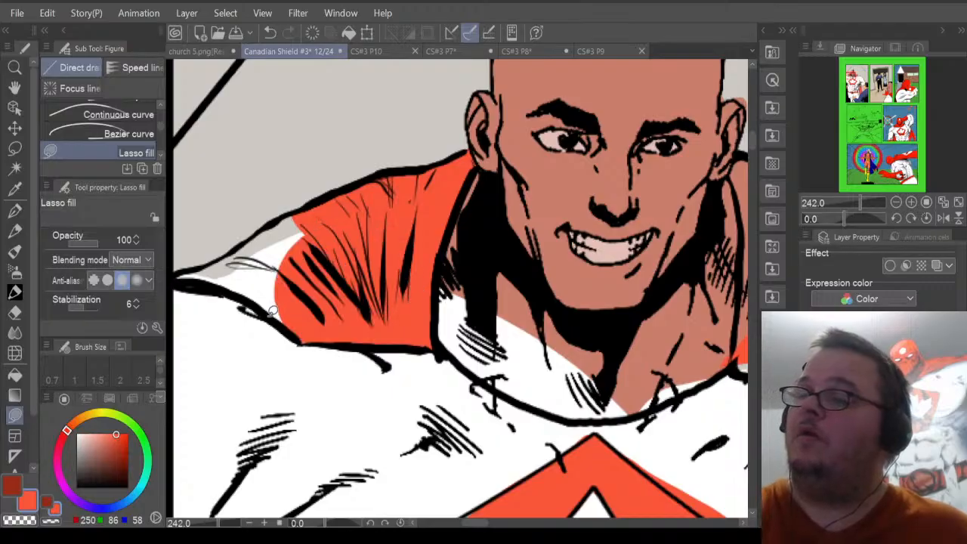
pyautogui.moveTo(273, 312)
pyautogui.mouseDown()
pyautogui.moveTo(217, 286)
pyautogui.moveTo(233, 248)
pyautogui.moveTo(312, 207)
pyautogui.moveTo(337, 237)
pyautogui.mouseUp()
pyautogui.moveTo(291, 311)
pyautogui.mouseDown()
pyautogui.moveTo(277, 316)
pyautogui.moveTo(288, 308)
pyautogui.mouseUp()
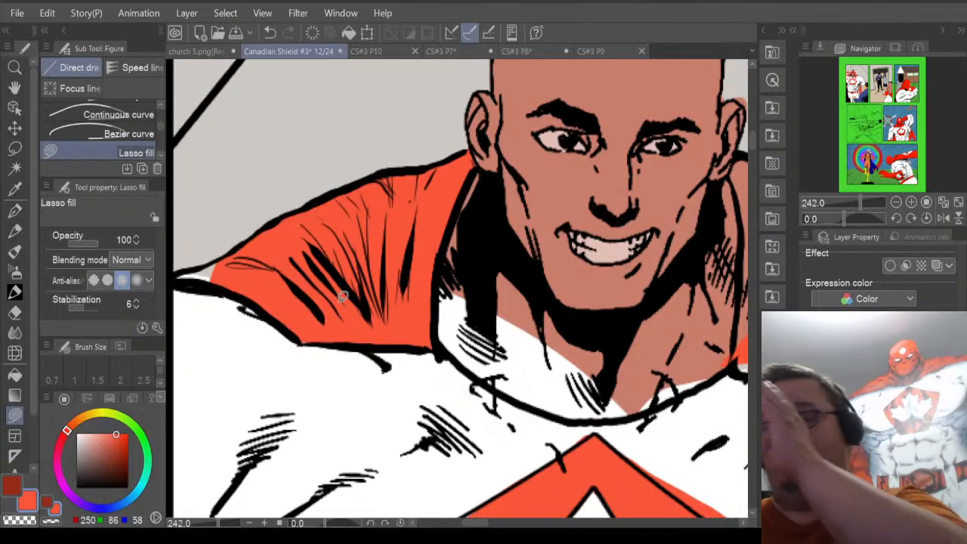
pyautogui.moveTo(488, 522); pyautogui.dragTo(481, 523)
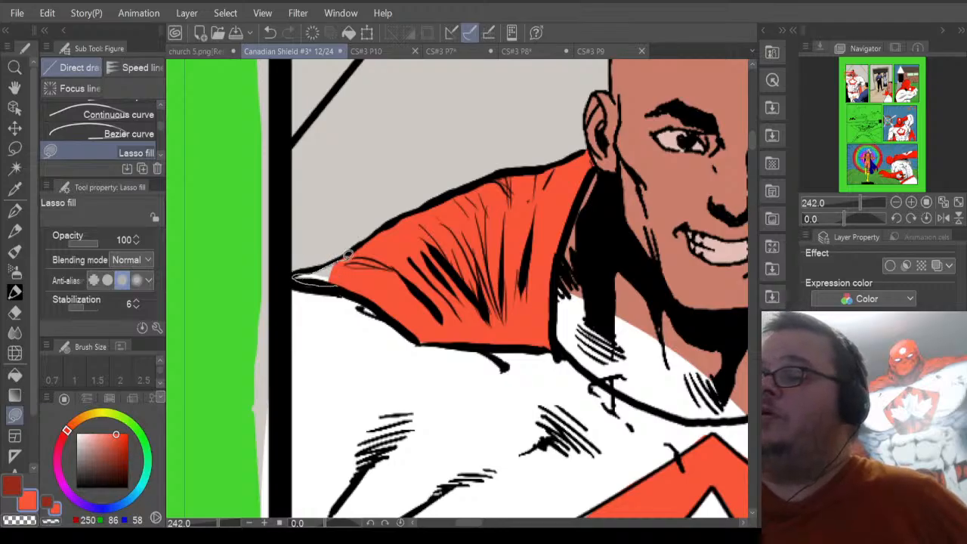
pyautogui.moveTo(348, 257); pyautogui.dragTo(351, 270)
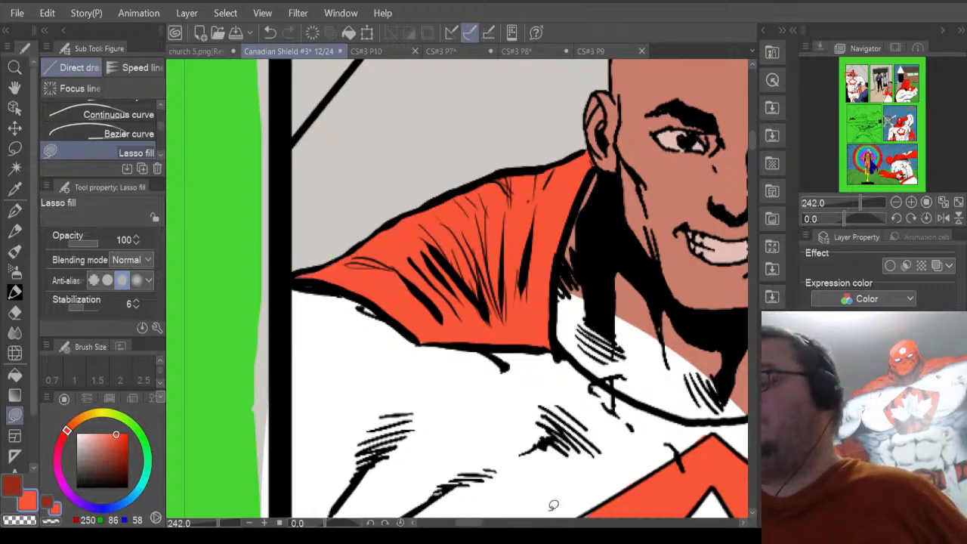
# Lasso fill the right-hand shoulder cape red beside the neck and along its upper edge, covering the skin tone and white gaps.
pyautogui.moveTo(469, 523); pyautogui.dragTo(493, 523)
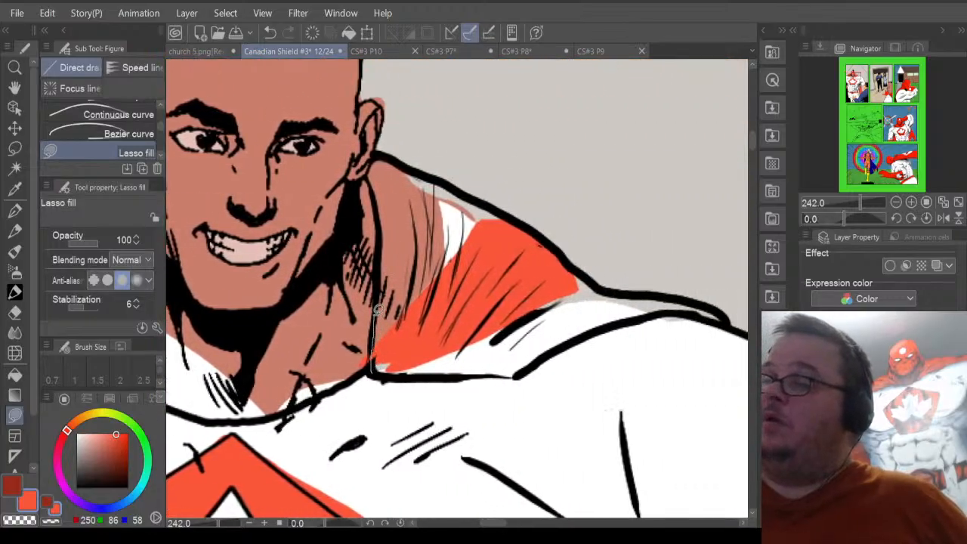
pyautogui.moveTo(377, 309); pyautogui.dragTo(382, 282)
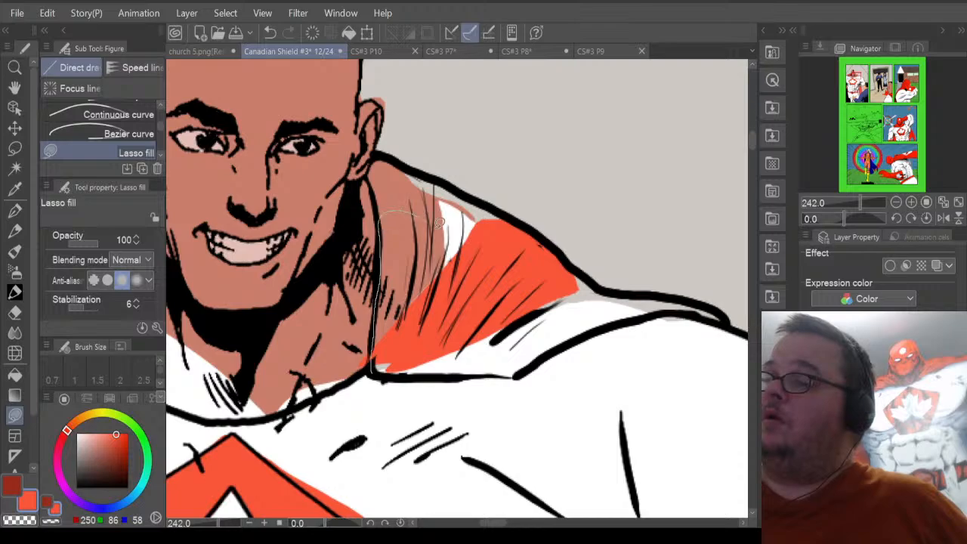
pyautogui.moveTo(439, 222)
pyautogui.mouseDown()
pyautogui.moveTo(476, 304)
pyautogui.moveTo(466, 362)
pyautogui.moveTo(432, 370)
pyautogui.mouseUp()
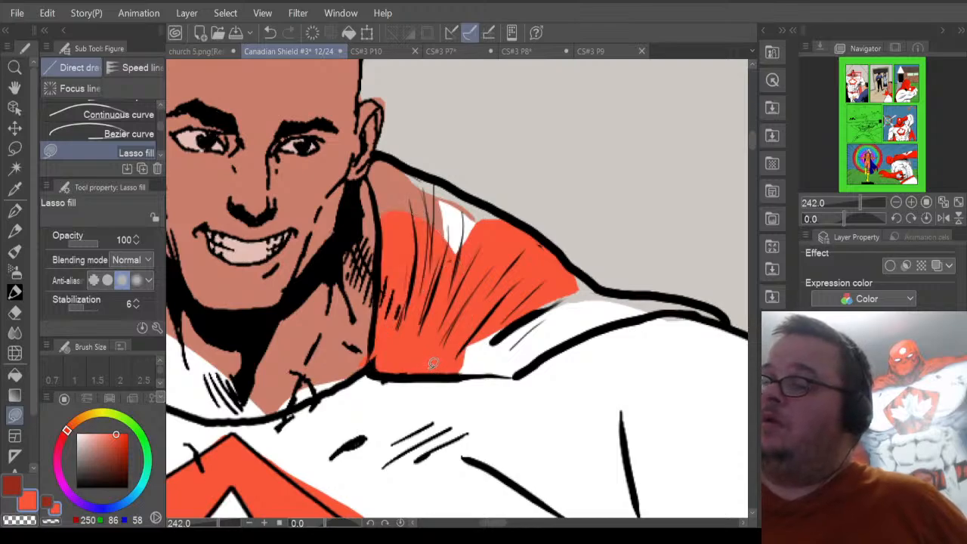
pyautogui.press('e')
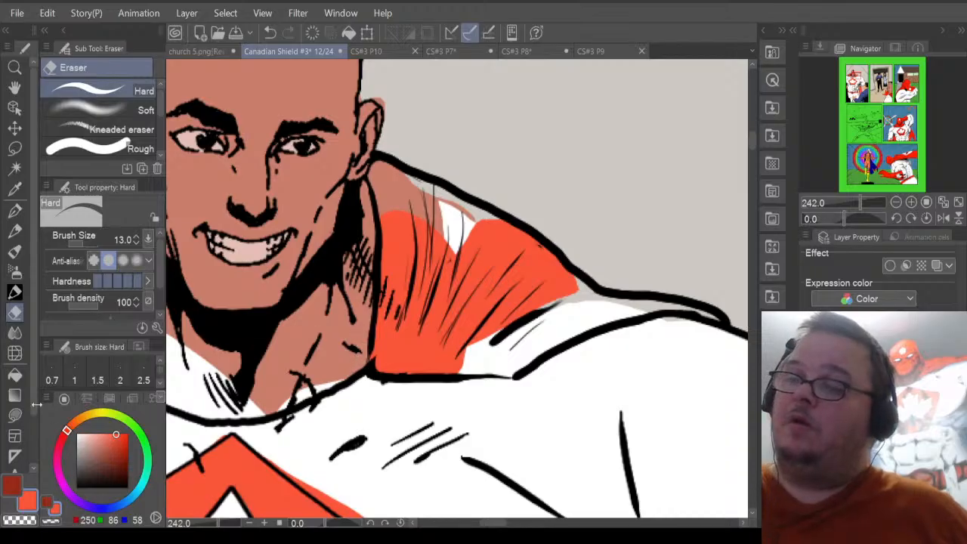
pyautogui.click(14, 415)
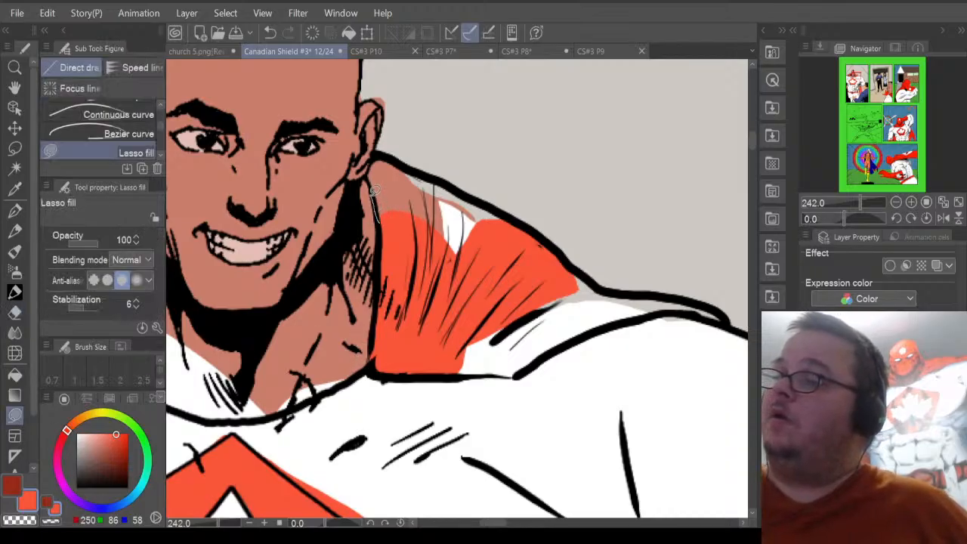
pyautogui.moveTo(376, 158); pyautogui.dragTo(388, 151)
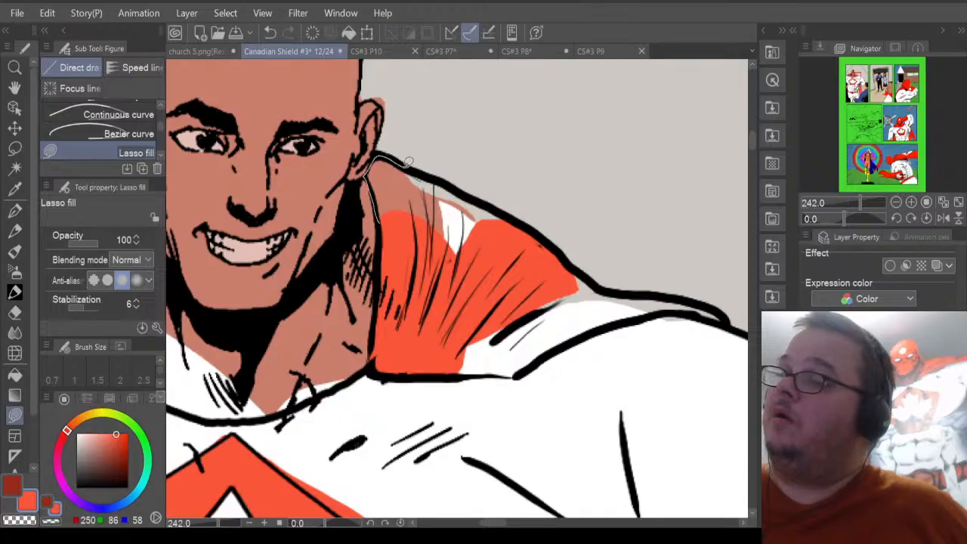
pyautogui.moveTo(442, 177)
pyautogui.mouseDown()
pyautogui.moveTo(465, 198)
pyautogui.moveTo(460, 256)
pyautogui.moveTo(427, 246)
pyautogui.mouseUp()
pyautogui.moveTo(451, 277)
pyautogui.mouseDown()
pyautogui.moveTo(526, 260)
pyautogui.moveTo(523, 223)
pyautogui.moveTo(467, 190)
pyautogui.moveTo(451, 227)
pyautogui.mouseUp()
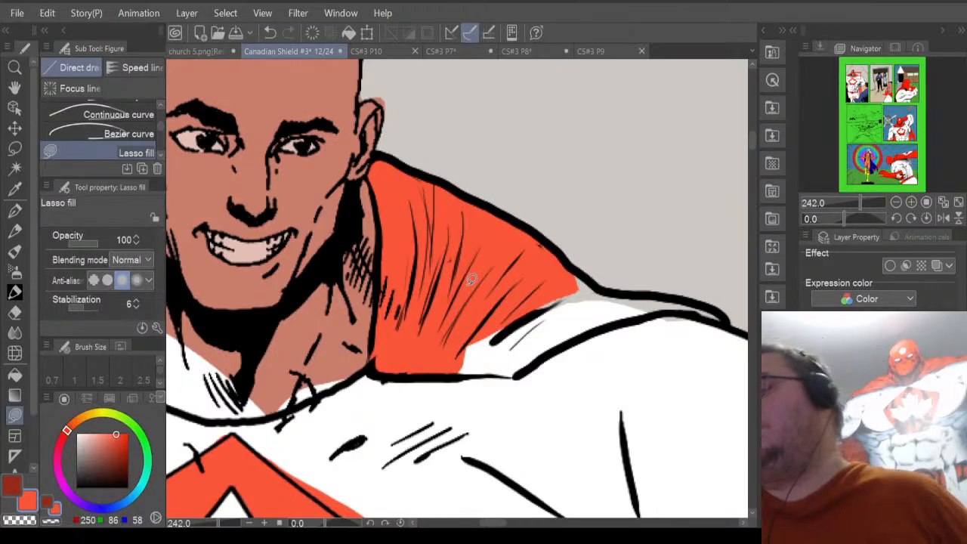
# Lasso fill the lower and outer parts of the right-hand shoulder cape red, out to its tip on the shoulder.
pyautogui.moveTo(477, 372)
pyautogui.mouseDown()
pyautogui.moveTo(518, 373)
pyautogui.moveTo(542, 359)
pyautogui.moveTo(548, 316)
pyautogui.mouseUp()
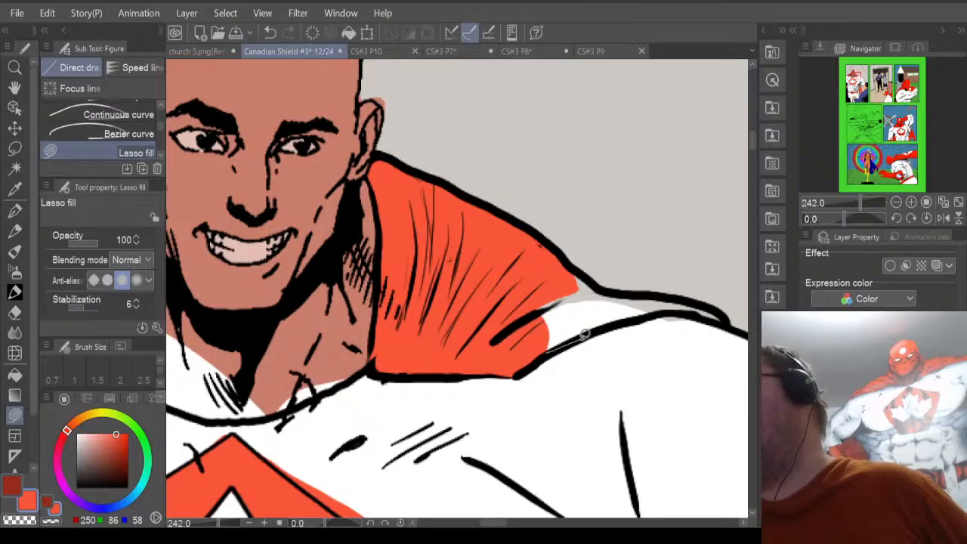
pyautogui.moveTo(597, 282)
pyautogui.mouseDown()
pyautogui.moveTo(515, 293)
pyautogui.moveTo(515, 318)
pyautogui.mouseUp()
pyautogui.moveTo(622, 323); pyautogui.dragTo(709, 313)
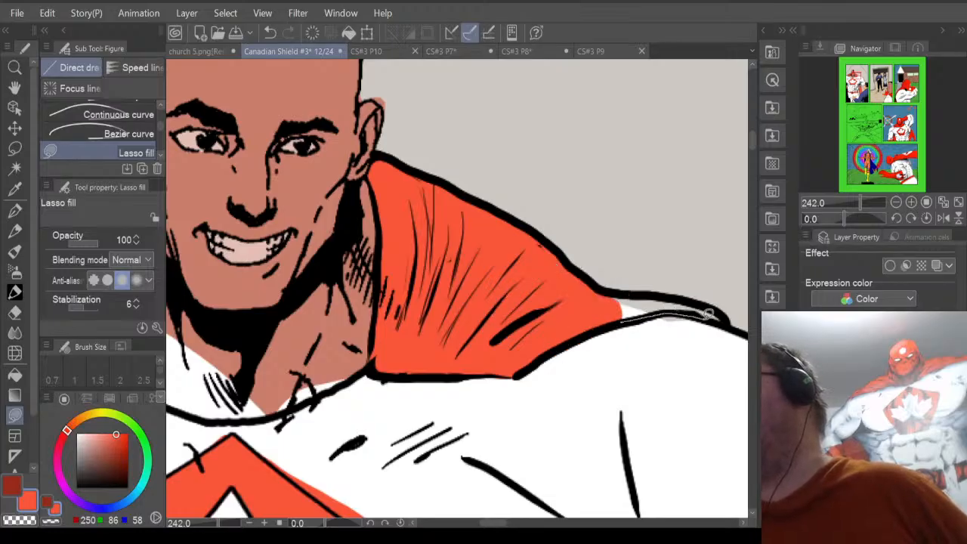
pyautogui.moveTo(647, 286)
pyautogui.mouseDown()
pyautogui.moveTo(578, 302)
pyautogui.moveTo(563, 321)
pyautogui.mouseUp()
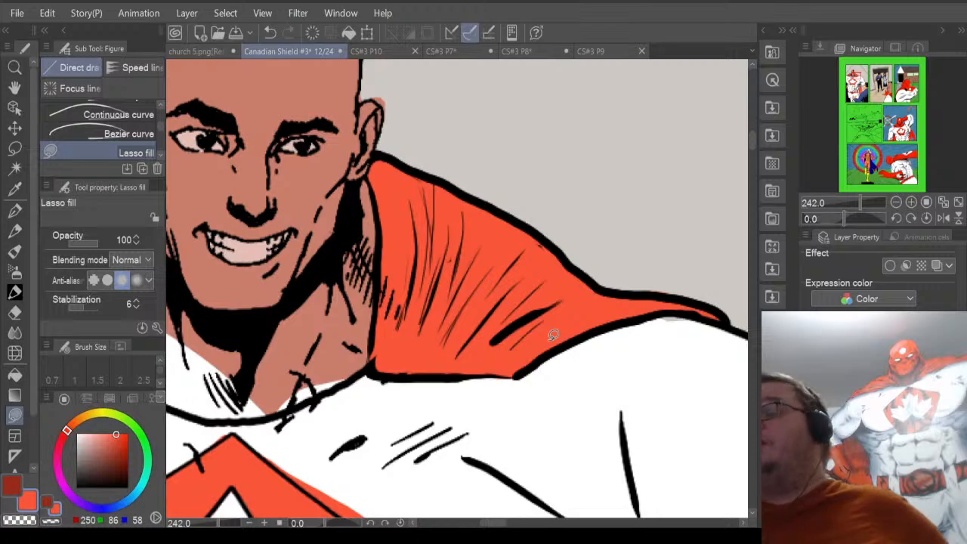
# Erase the red spilling outside the chest emblem's upper and lower right-hand edges with the Hard eraser at size 13.
pyautogui.moveTo(750, 143); pyautogui.dragTo(751, 159)
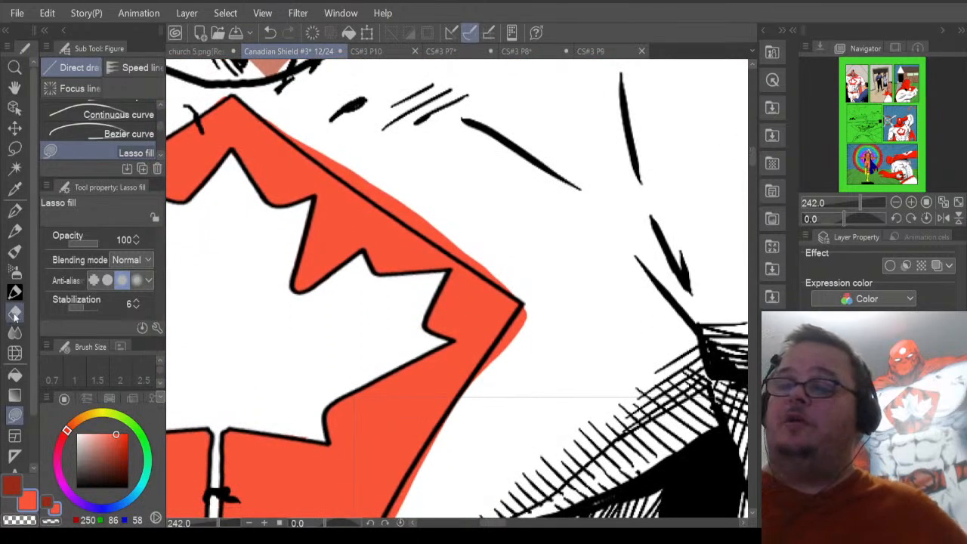
pyautogui.click(14, 312)
pyautogui.moveTo(486, 378); pyautogui.dragTo(525, 317)
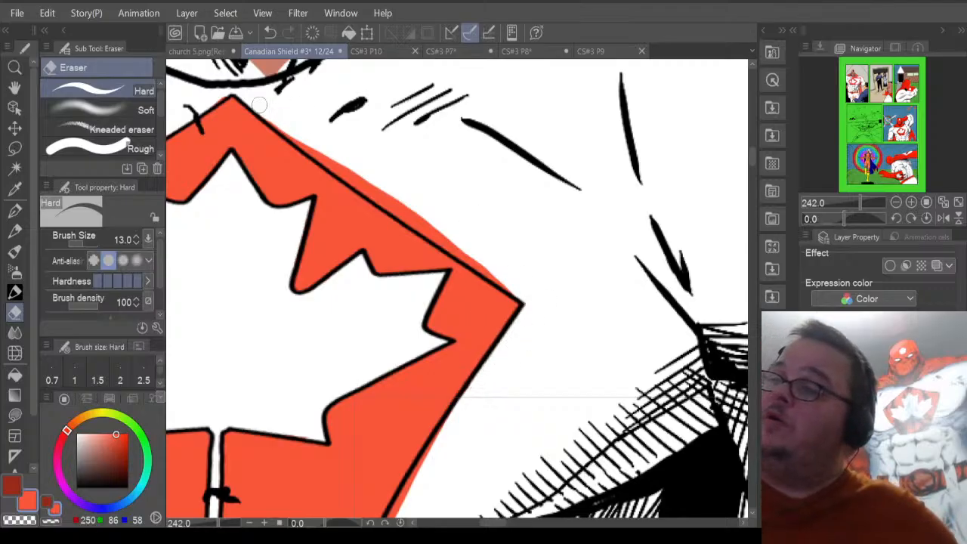
pyautogui.moveTo(259, 104)
pyautogui.mouseDown()
pyautogui.moveTo(370, 195)
pyautogui.moveTo(402, 202)
pyautogui.moveTo(392, 202)
pyautogui.moveTo(430, 227)
pyautogui.moveTo(414, 210)
pyautogui.moveTo(509, 283)
pyautogui.mouseUp()
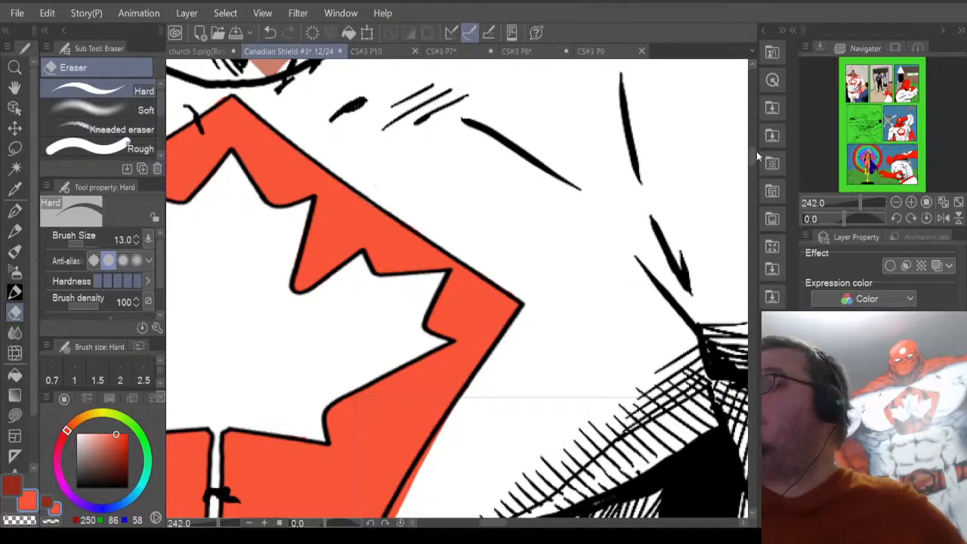
pyautogui.moveTo(756, 151); pyautogui.dragTo(754, 165)
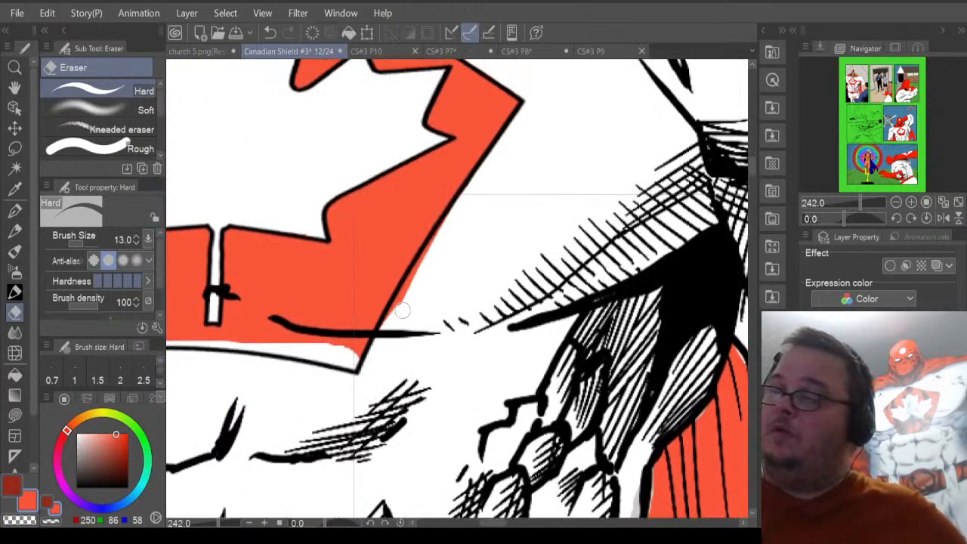
pyautogui.moveTo(402, 310)
pyautogui.mouseDown()
pyautogui.moveTo(385, 336)
pyautogui.moveTo(415, 282)
pyautogui.moveTo(382, 340)
pyautogui.moveTo(458, 216)
pyautogui.mouseUp()
pyautogui.moveTo(429, 264); pyautogui.dragTo(461, 206)
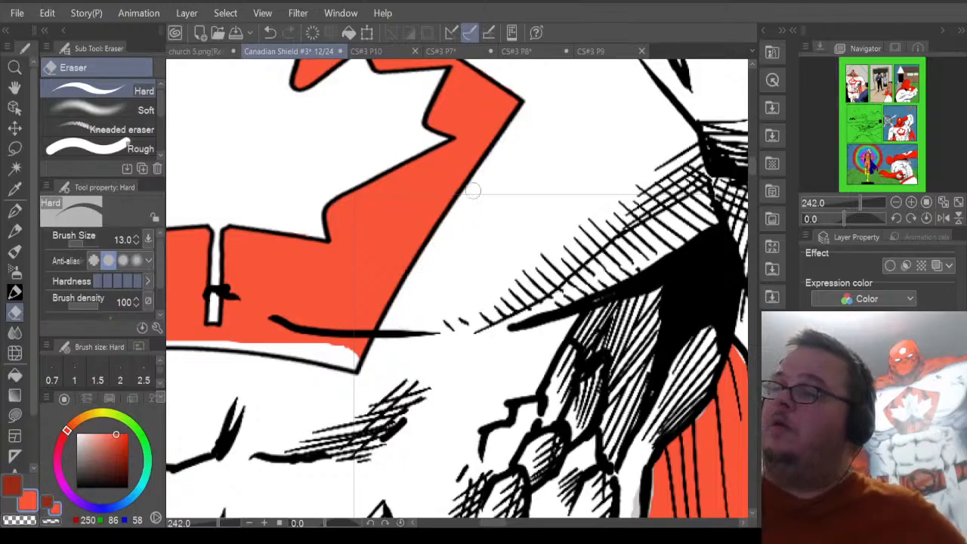
# Lasso fill the white gap along the chest emblem's bottom edge with red, from one lower corner to the other.
pyautogui.moveTo(497, 525); pyautogui.dragTo(487, 524)
pyautogui.click(18, 418)
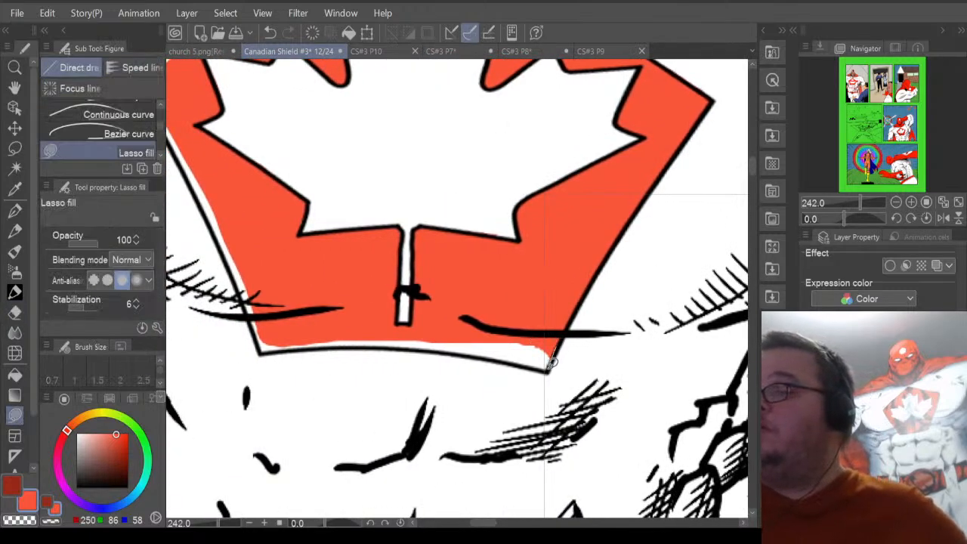
pyautogui.moveTo(548, 367); pyautogui.dragTo(515, 360)
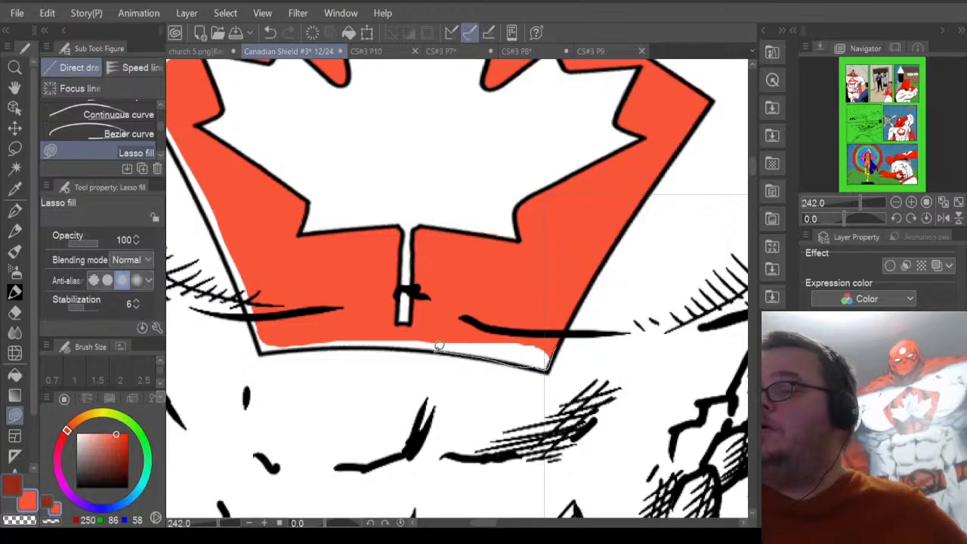
pyautogui.moveTo(439, 345)
pyautogui.mouseDown()
pyautogui.moveTo(501, 292)
pyautogui.moveTo(552, 297)
pyautogui.mouseUp()
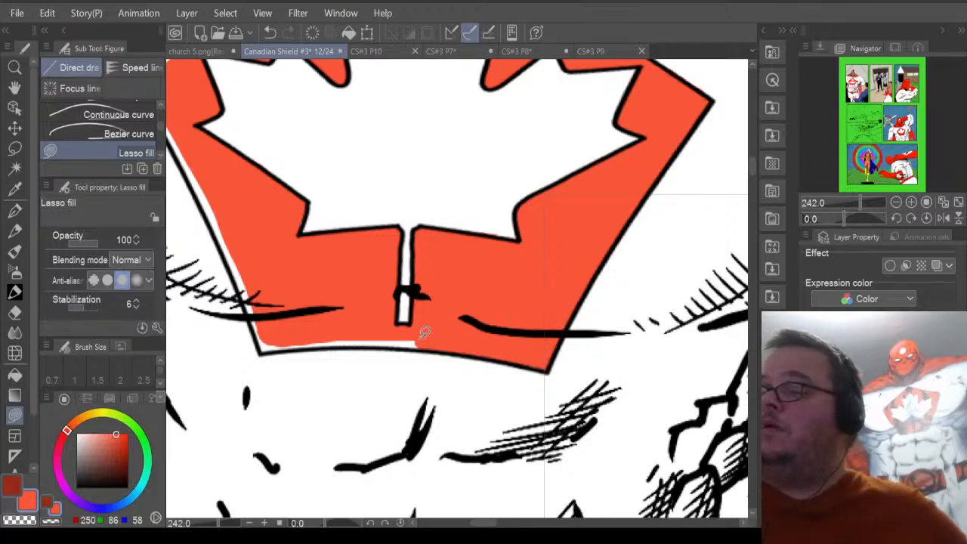
pyautogui.moveTo(404, 344)
pyautogui.mouseDown()
pyautogui.moveTo(311, 344)
pyautogui.moveTo(435, 308)
pyautogui.mouseUp()
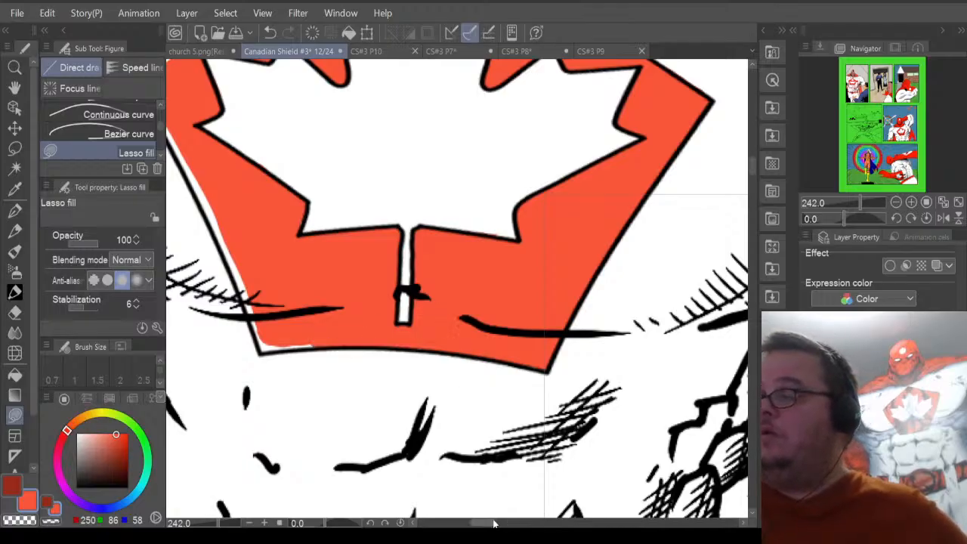
pyautogui.moveTo(492, 523); pyautogui.dragTo(482, 523)
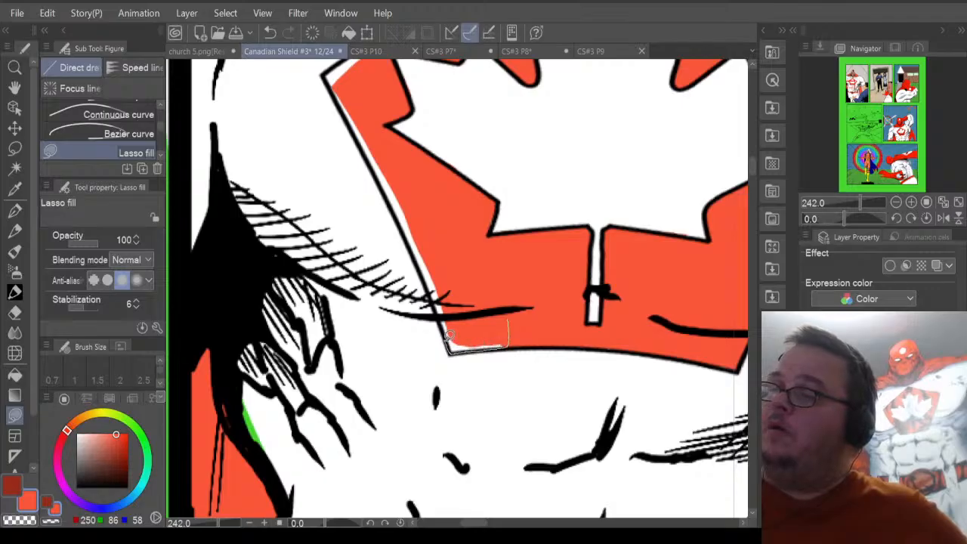
pyautogui.moveTo(444, 316)
pyautogui.mouseDown()
pyautogui.moveTo(432, 287)
pyautogui.moveTo(480, 248)
pyautogui.mouseUp()
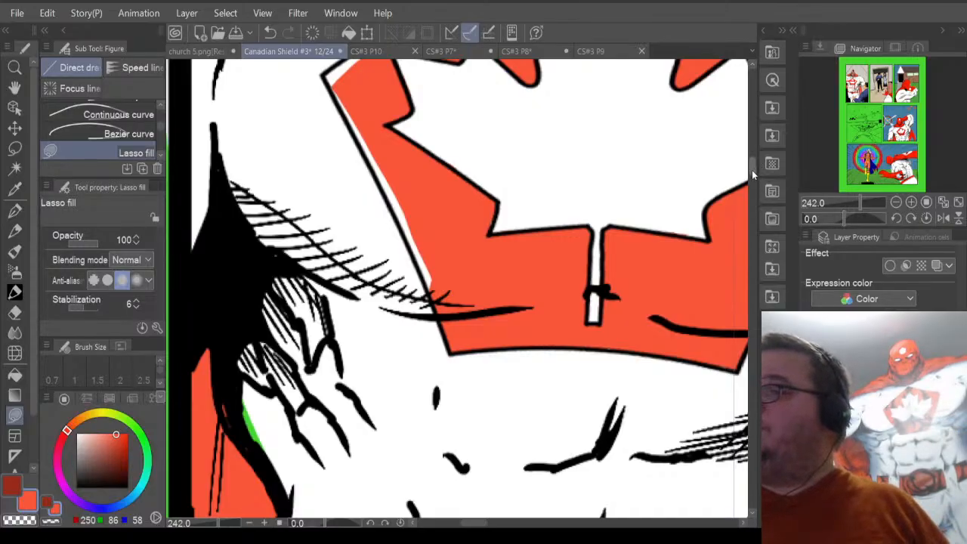
# Lasso fill the white slivers inside the emblem's left-hand side, outer corner and upper left-hand edge with red.
pyautogui.moveTo(752, 170); pyautogui.dragTo(752, 160)
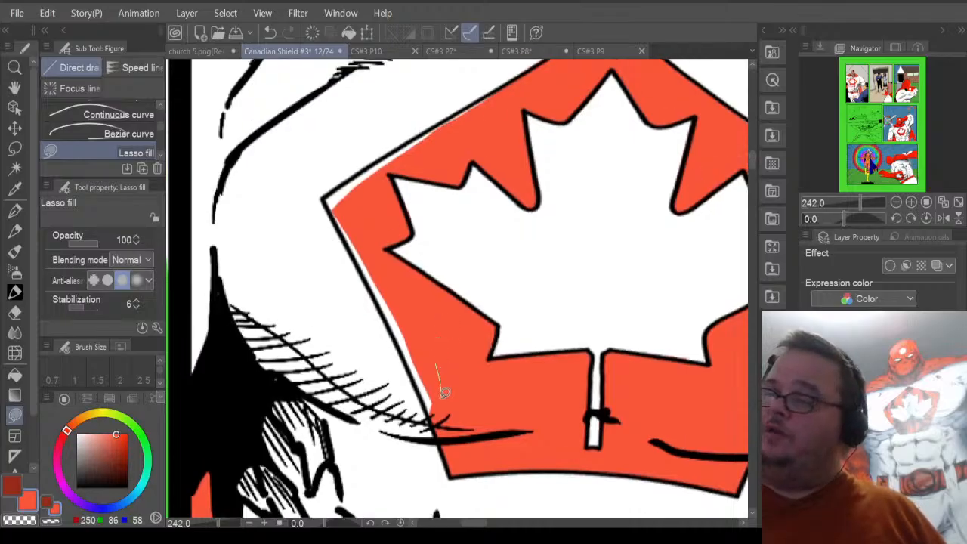
pyautogui.moveTo(444, 393)
pyautogui.mouseDown()
pyautogui.moveTo(390, 302)
pyautogui.moveTo(406, 289)
pyautogui.moveTo(394, 316)
pyautogui.mouseUp()
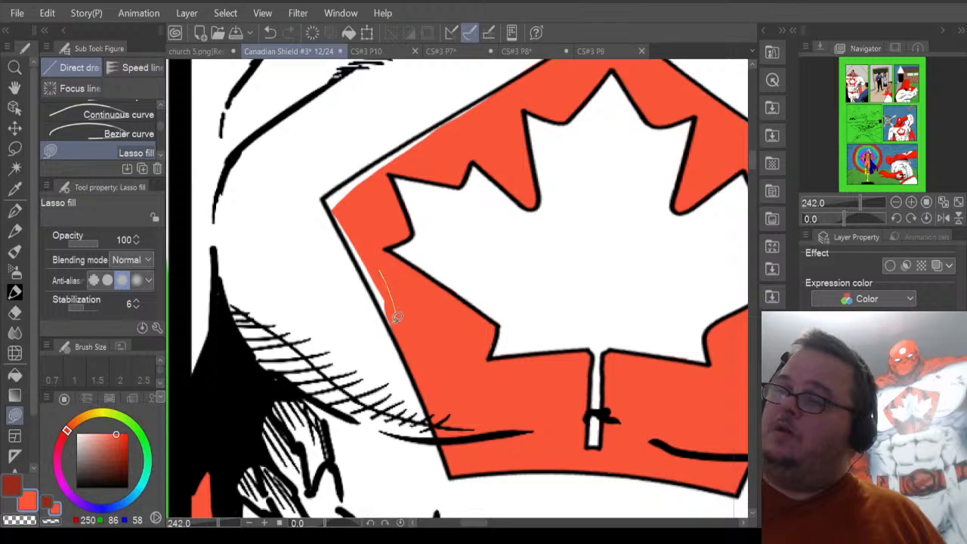
pyautogui.moveTo(350, 237)
pyautogui.mouseDown()
pyautogui.moveTo(340, 201)
pyautogui.moveTo(362, 202)
pyautogui.mouseUp()
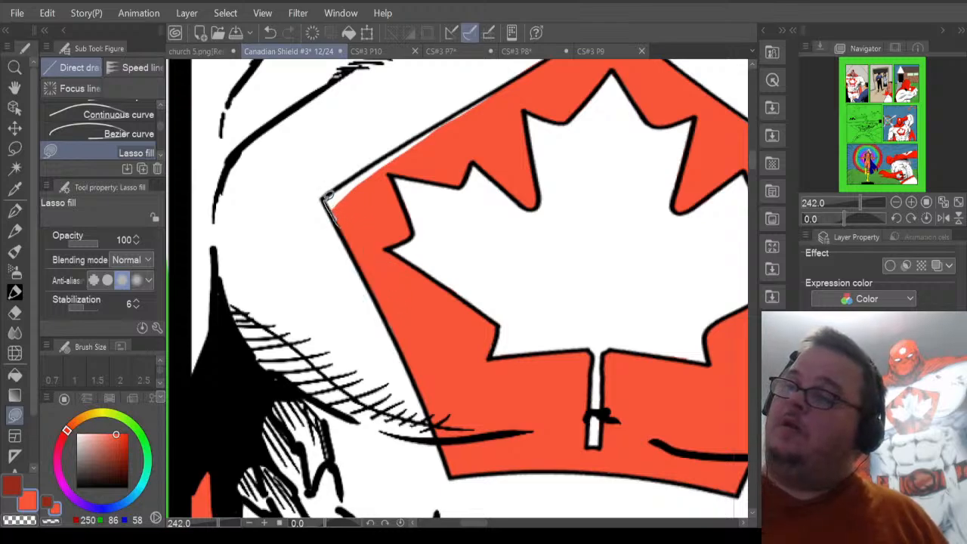
pyautogui.moveTo(362, 171)
pyautogui.mouseDown()
pyautogui.moveTo(369, 201)
pyautogui.moveTo(410, 155)
pyautogui.moveTo(474, 110)
pyautogui.moveTo(431, 125)
pyautogui.moveTo(358, 178)
pyautogui.moveTo(380, 186)
pyautogui.mouseUp()
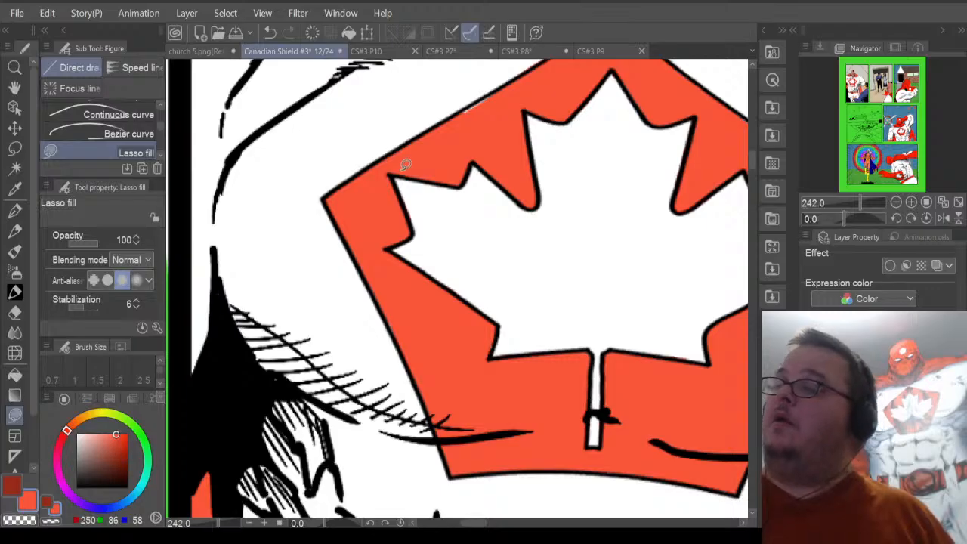
pyautogui.moveTo(751, 164); pyautogui.dragTo(755, 157)
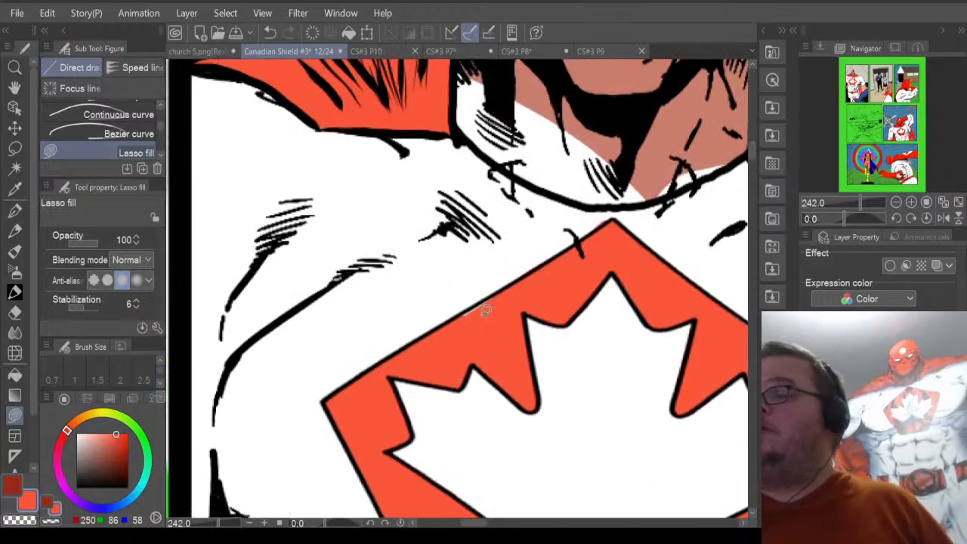
pyautogui.moveTo(490, 311)
pyautogui.mouseDown()
pyautogui.moveTo(460, 316)
pyautogui.moveTo(502, 293)
pyautogui.mouseUp()
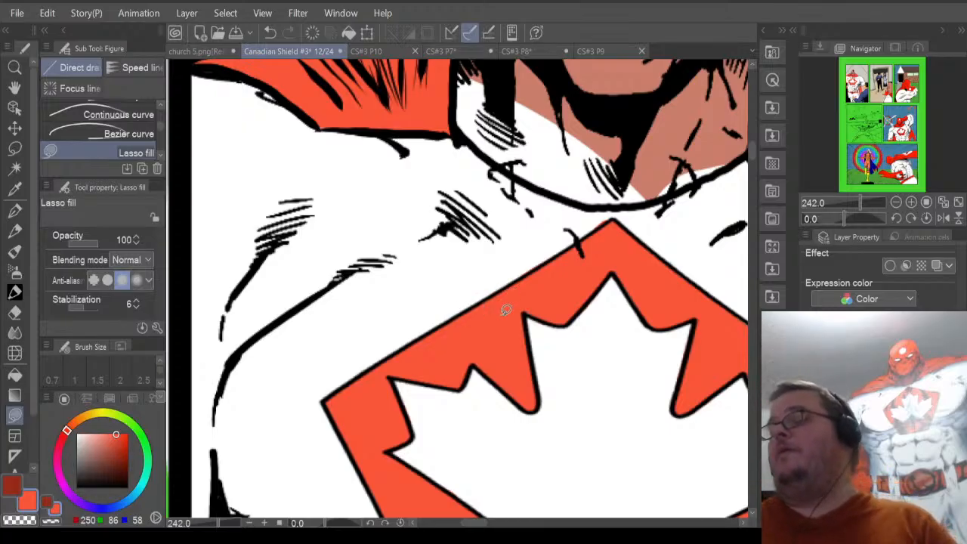
# Hide and reshow the red color layer to check its fills across the whole first panel.
pyautogui.click(15, 312)
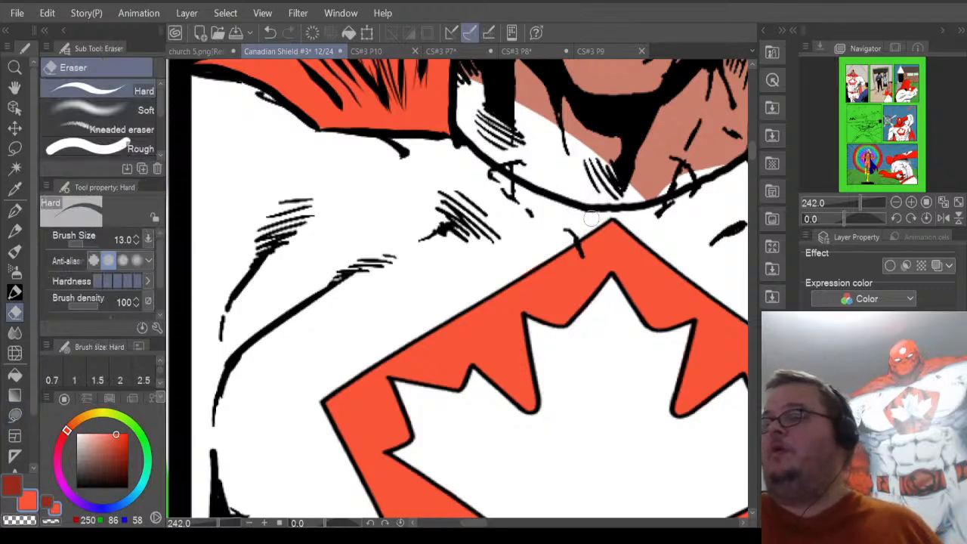
pyautogui.scroll(-4, 580, 210)
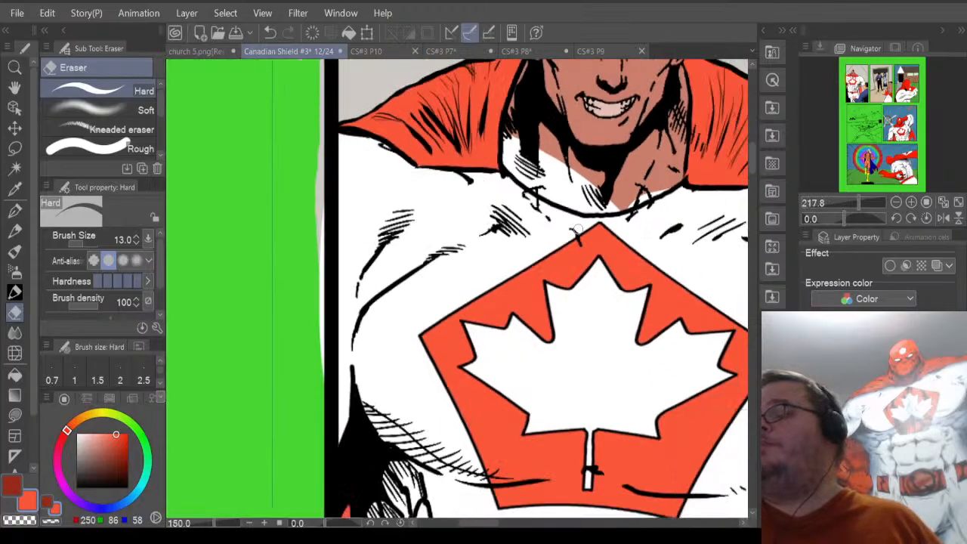
pyautogui.scroll(-2, 581, 231)
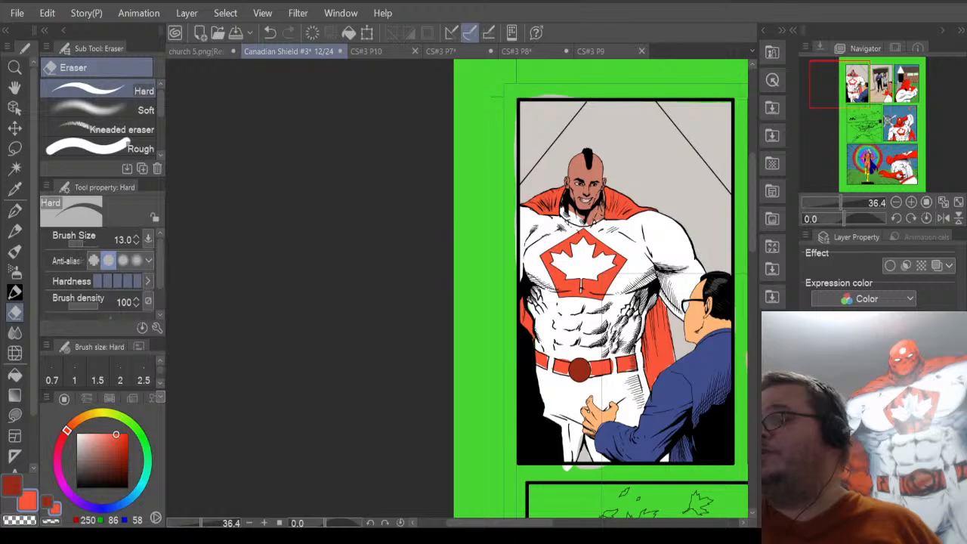
pyautogui.click(809, 424)
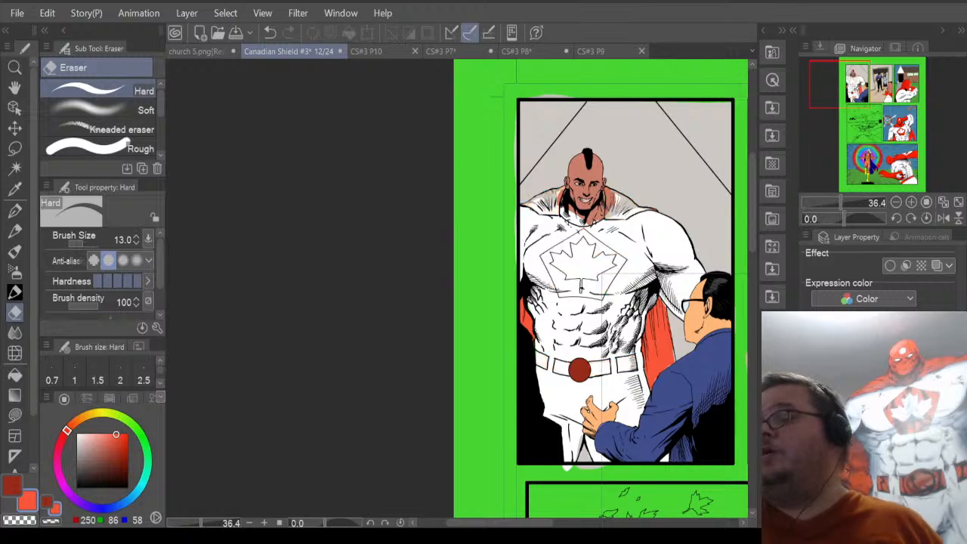
pyautogui.click(808, 424)
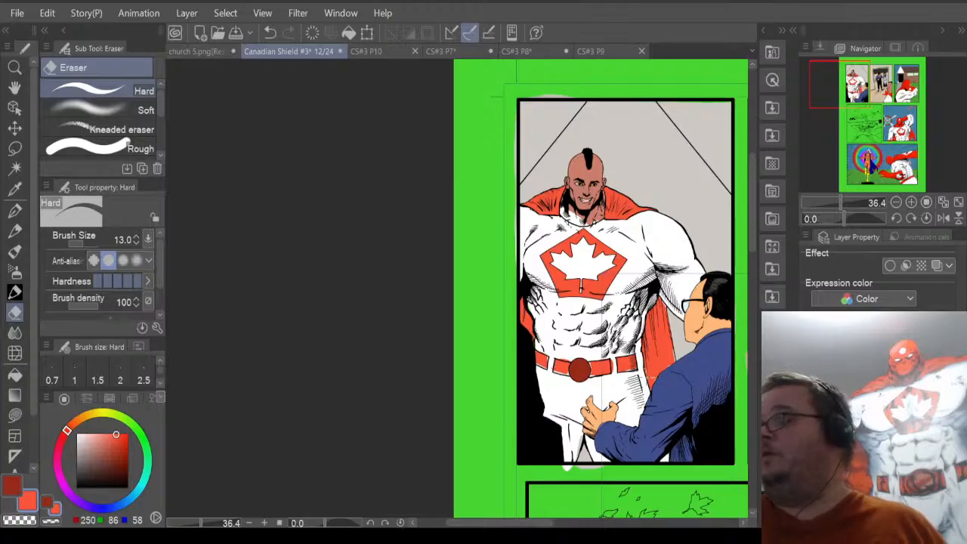
# Erase the red spilling past the side and upper edge of the belt segment just left of the buckle with the Hard eraser.
pyautogui.scroll(2, 585, 399)
pyautogui.scroll(1, 585, 398)
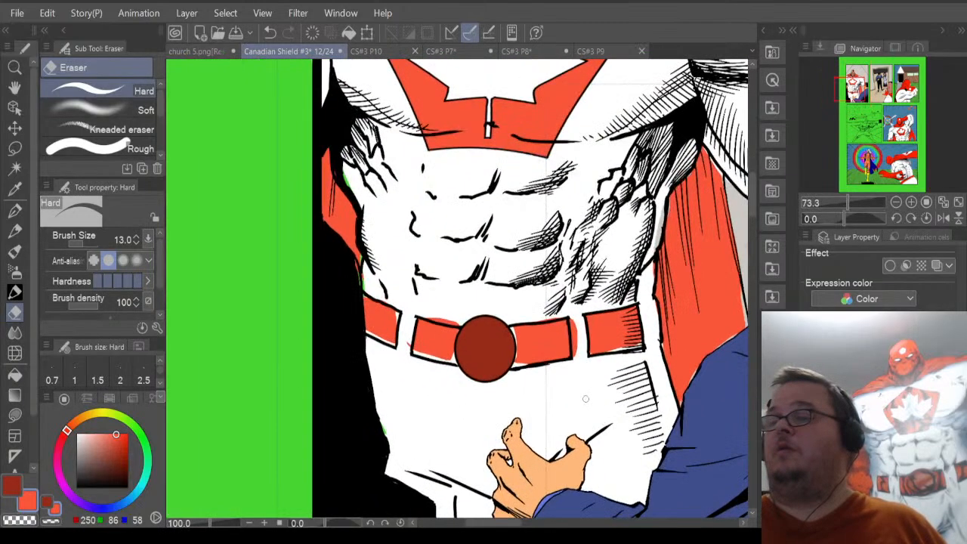
pyautogui.scroll(1, 286, 347)
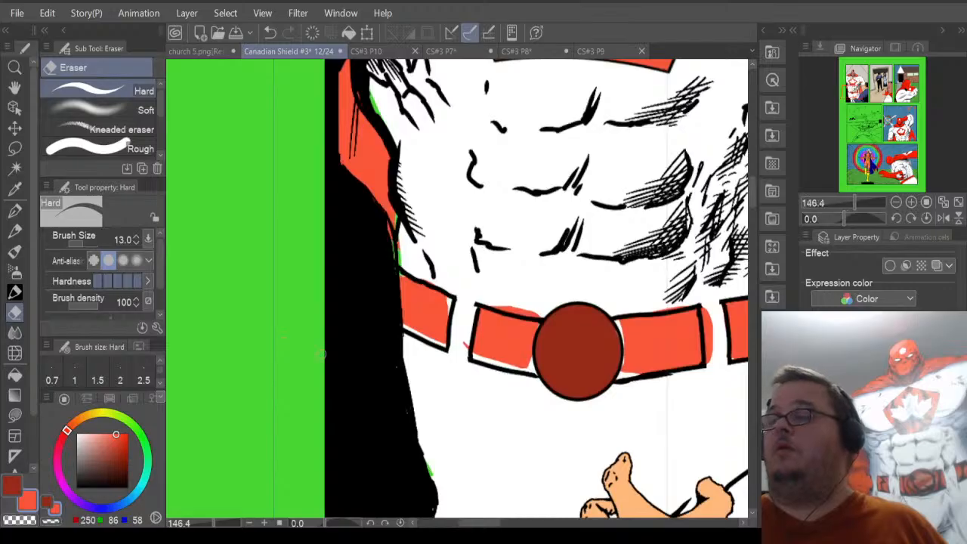
pyautogui.scroll(1, 352, 328)
pyautogui.scroll(4, 415, 286)
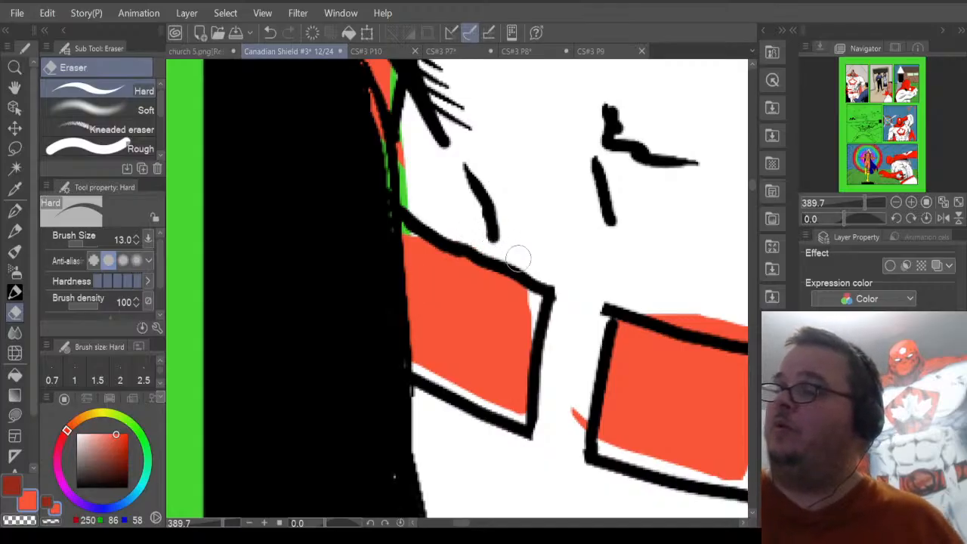
pyautogui.moveTo(572, 378)
pyautogui.mouseDown()
pyautogui.moveTo(566, 416)
pyautogui.moveTo(573, 408)
pyautogui.moveTo(579, 438)
pyautogui.mouseUp()
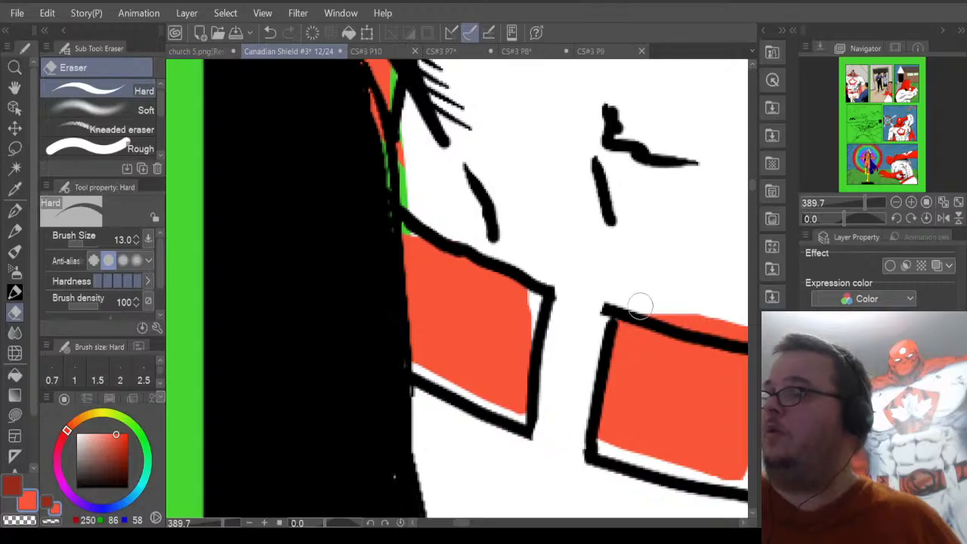
pyautogui.moveTo(640, 304)
pyautogui.mouseDown()
pyautogui.moveTo(739, 329)
pyautogui.moveTo(662, 309)
pyautogui.mouseUp()
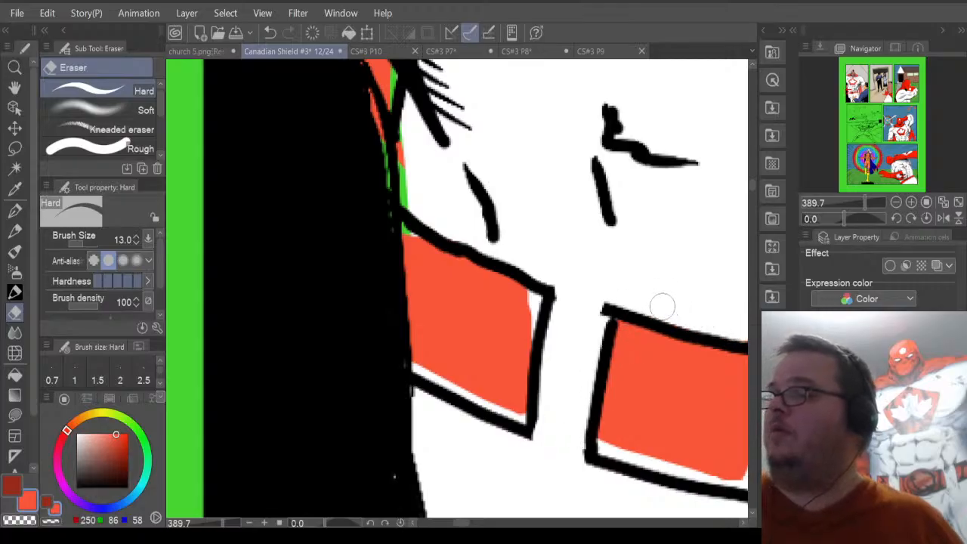
# Lasso fill the white gaps inside the two belt segments left of the buckle with red.
pyautogui.click(14, 414)
pyautogui.moveTo(407, 340)
pyautogui.mouseDown()
pyautogui.moveTo(418, 369)
pyautogui.moveTo(533, 424)
pyautogui.moveTo(527, 373)
pyautogui.moveTo(553, 294)
pyautogui.moveTo(543, 280)
pyautogui.moveTo(511, 277)
pyautogui.mouseUp()
pyautogui.moveTo(451, 260)
pyautogui.mouseDown()
pyautogui.moveTo(430, 228)
pyautogui.moveTo(447, 275)
pyautogui.mouseUp()
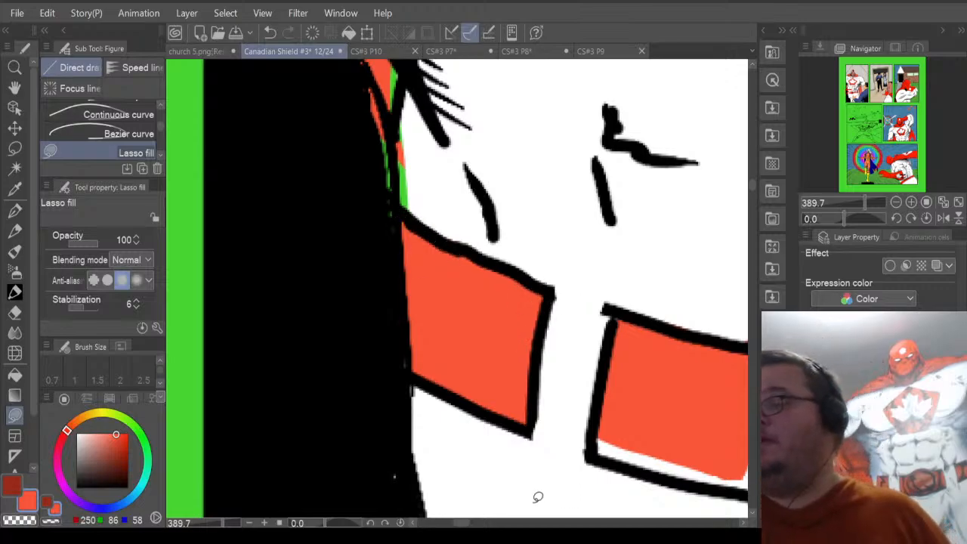
pyautogui.moveTo(466, 523); pyautogui.dragTo(476, 523)
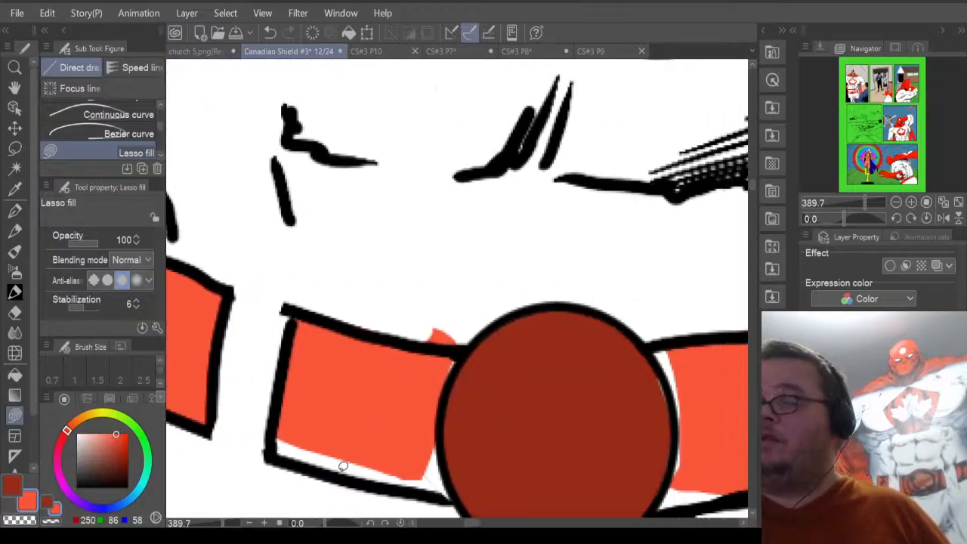
pyautogui.moveTo(278, 423)
pyautogui.mouseDown()
pyautogui.moveTo(270, 457)
pyautogui.moveTo(426, 492)
pyautogui.moveTo(443, 460)
pyautogui.moveTo(400, 377)
pyautogui.mouseUp()
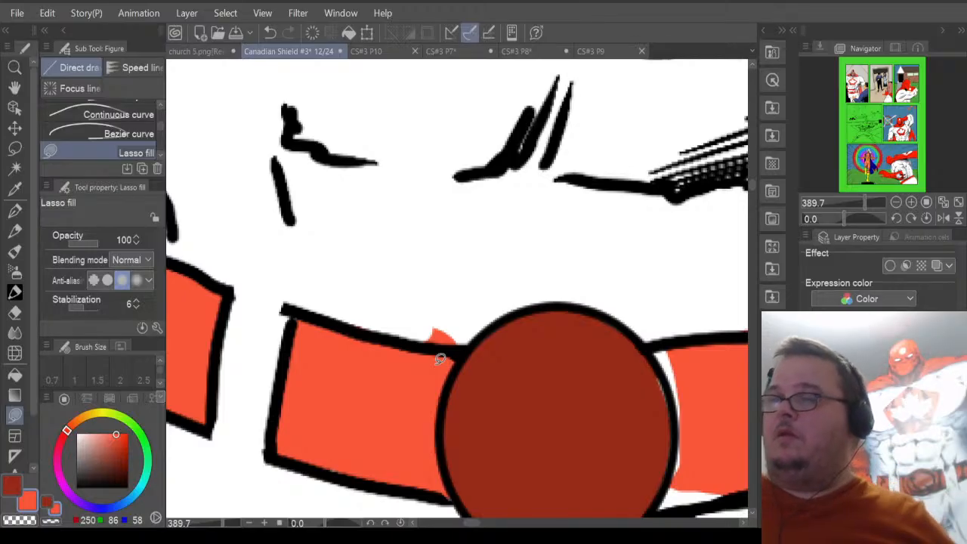
# Erase the red spill above the belt beside the buckle's left side and around the outer and upper edges of the segment on its right.
pyautogui.press('e')
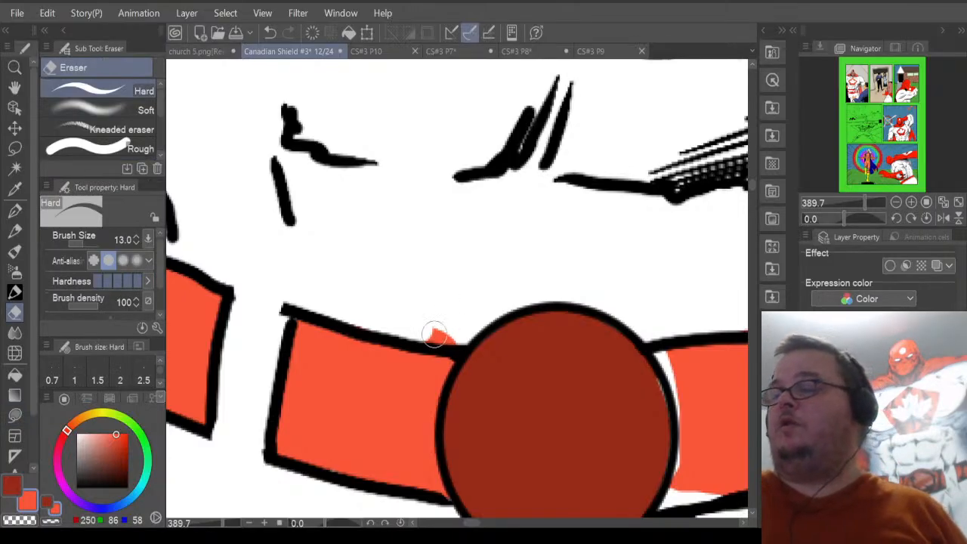
pyautogui.moveTo(435, 334); pyautogui.dragTo(464, 328)
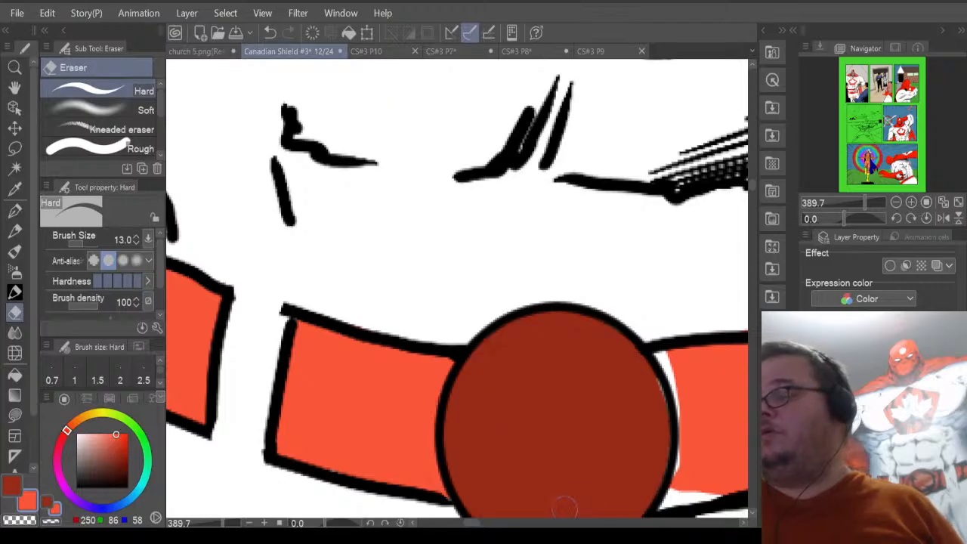
pyautogui.moveTo(474, 525); pyautogui.dragTo(485, 524)
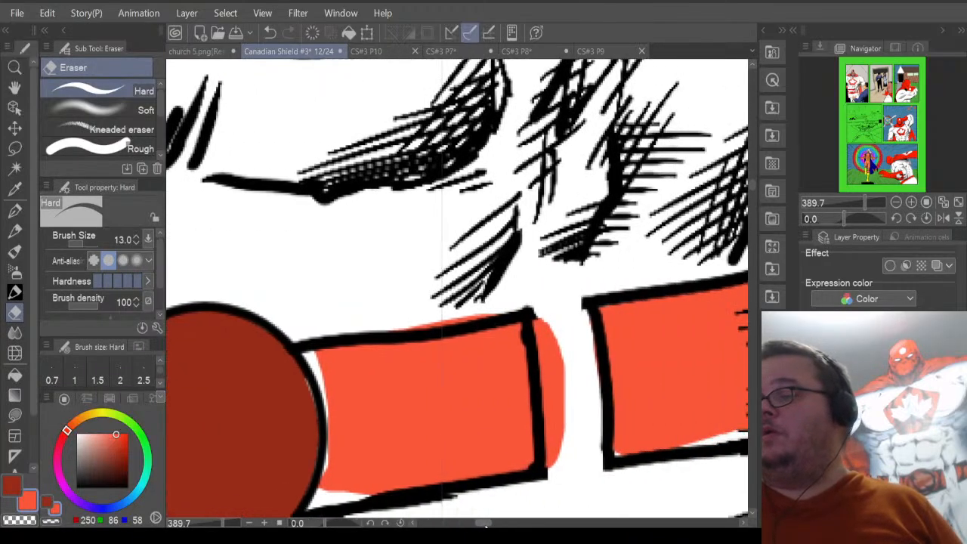
pyautogui.moveTo(541, 314)
pyautogui.mouseDown()
pyautogui.moveTo(553, 471)
pyautogui.moveTo(547, 352)
pyautogui.mouseUp()
pyautogui.moveTo(402, 320); pyautogui.dragTo(503, 311)
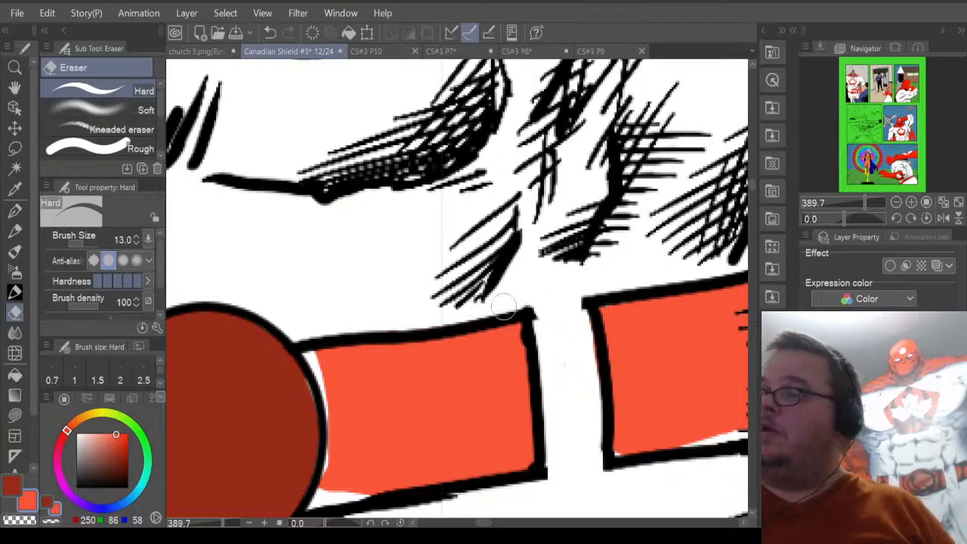
pyautogui.scroll(-3, 752, 183)
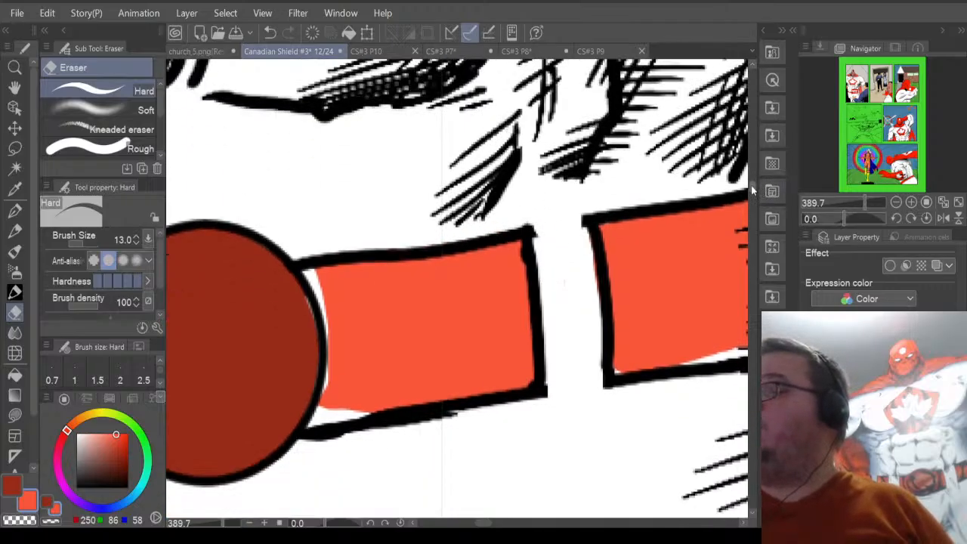
# Lasso fill the white gaps in the belt segment right of the buckle and along the next segment's lower edge with red.
pyautogui.click(14, 415)
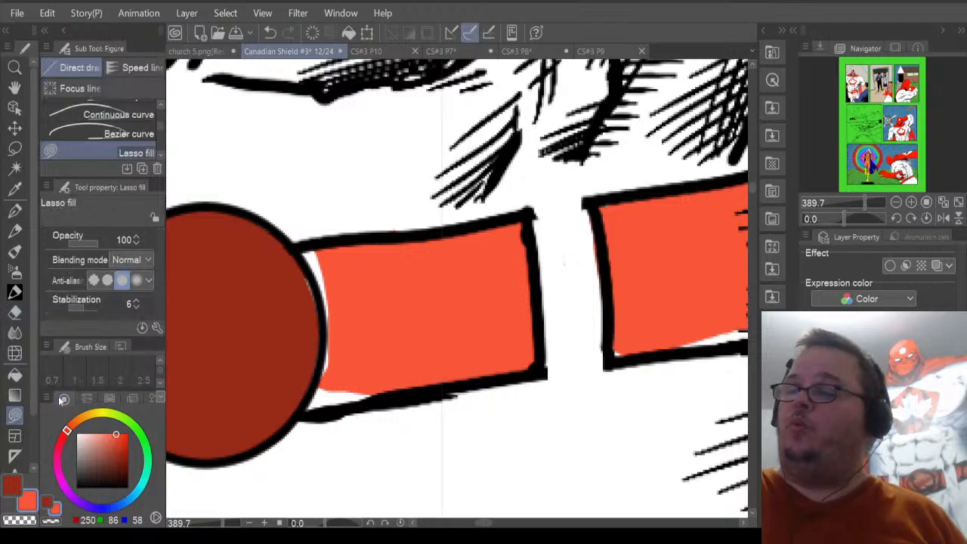
pyautogui.moveTo(355, 402); pyautogui.dragTo(312, 410)
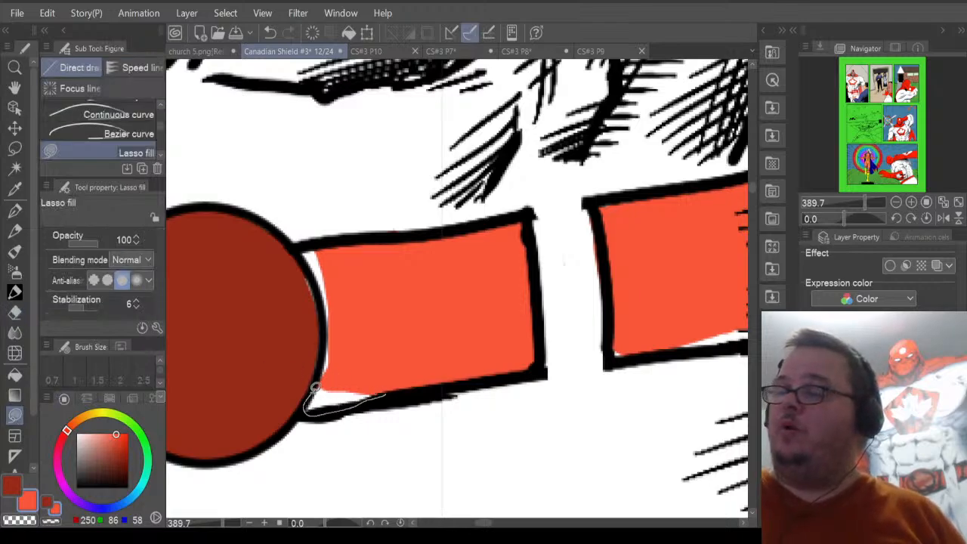
pyautogui.moveTo(331, 344); pyautogui.dragTo(384, 312)
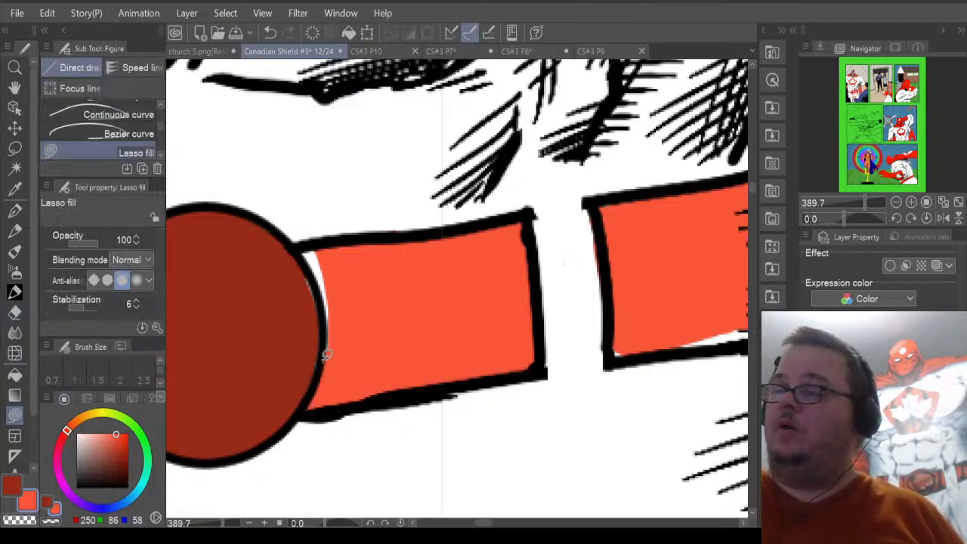
pyautogui.moveTo(327, 355); pyautogui.dragTo(323, 298)
pyautogui.moveTo(309, 237)
pyautogui.mouseDown()
pyautogui.moveTo(371, 285)
pyautogui.moveTo(359, 355)
pyautogui.mouseUp()
pyautogui.moveTo(617, 334)
pyautogui.mouseDown()
pyautogui.moveTo(619, 352)
pyautogui.moveTo(710, 344)
pyautogui.moveTo(722, 292)
pyautogui.mouseUp()
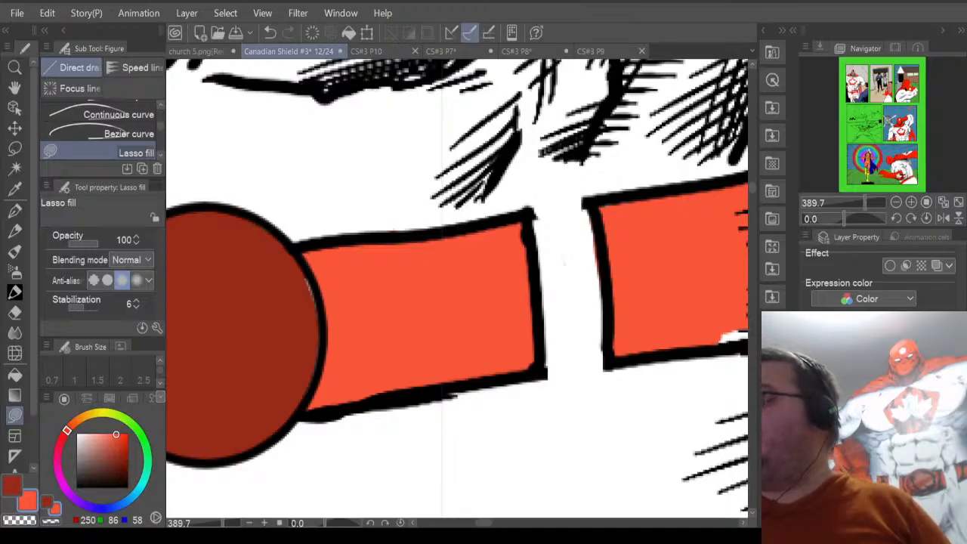
# Sample the buckle's dark red and lasso fill the thin unfilled sliver along the buckle's upper right edge.
pyautogui.click(14, 188)
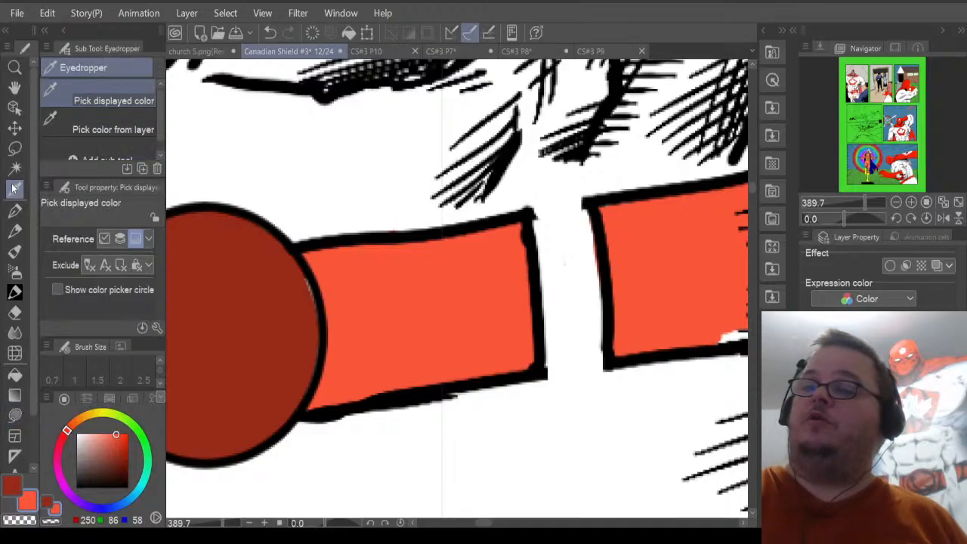
pyautogui.click(227, 304)
pyautogui.click(17, 415)
pyautogui.moveTo(304, 281)
pyautogui.mouseDown()
pyautogui.moveTo(313, 301)
pyautogui.moveTo(305, 276)
pyautogui.mouseUp()
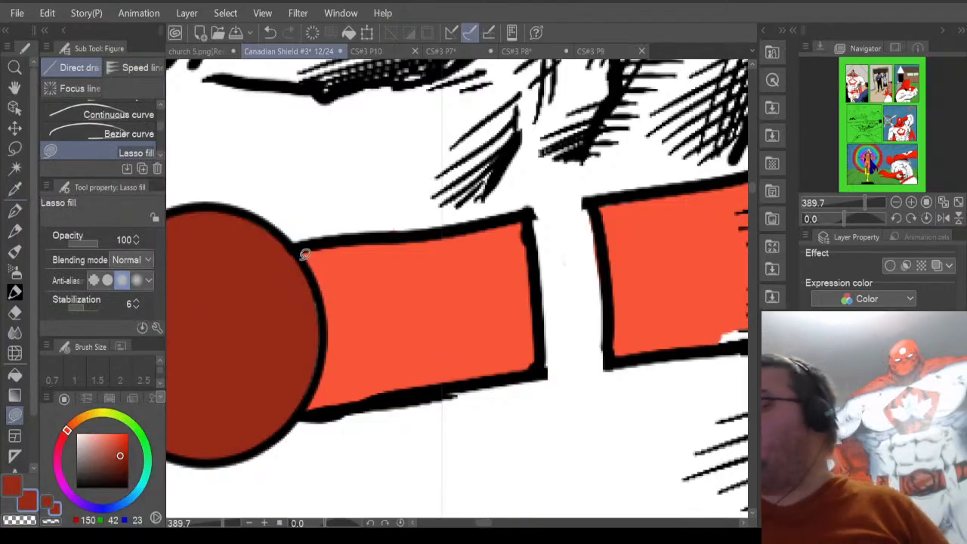
pyautogui.click(811, 439)
pyautogui.click(812, 439)
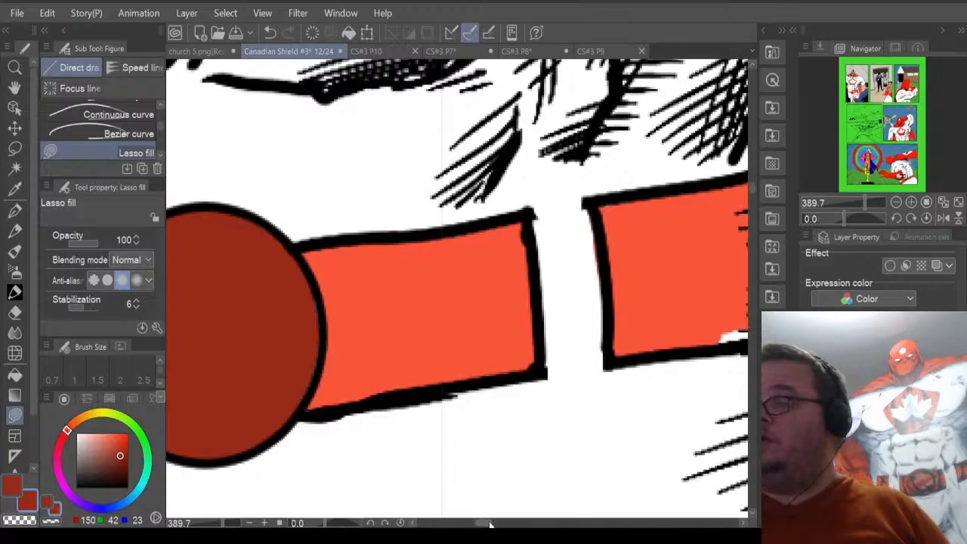
# Sample the lighter belt red and lasso fill the white gaps among the hatching of the outer right belt segment.
pyautogui.moveTo(486, 522); pyautogui.dragTo(505, 521)
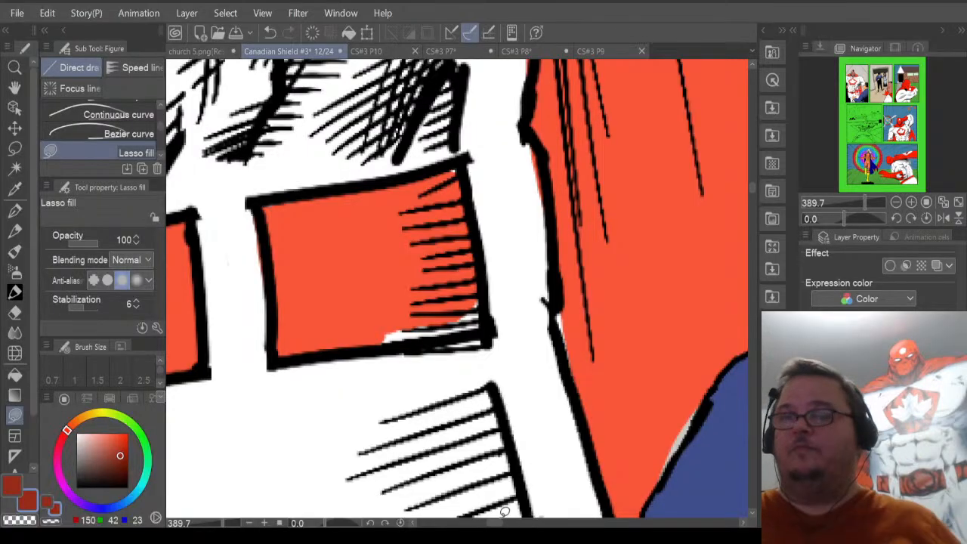
pyautogui.press('e')
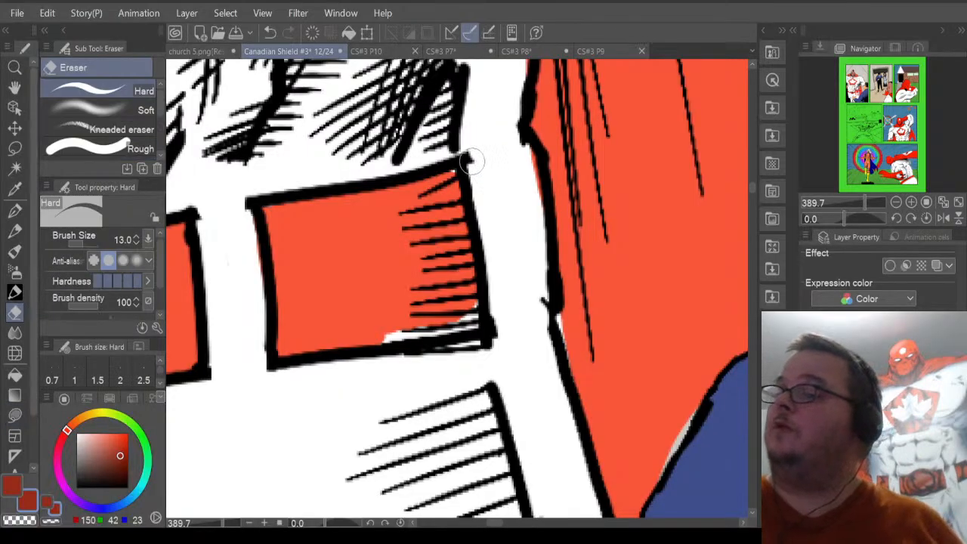
pyautogui.click(15, 415)
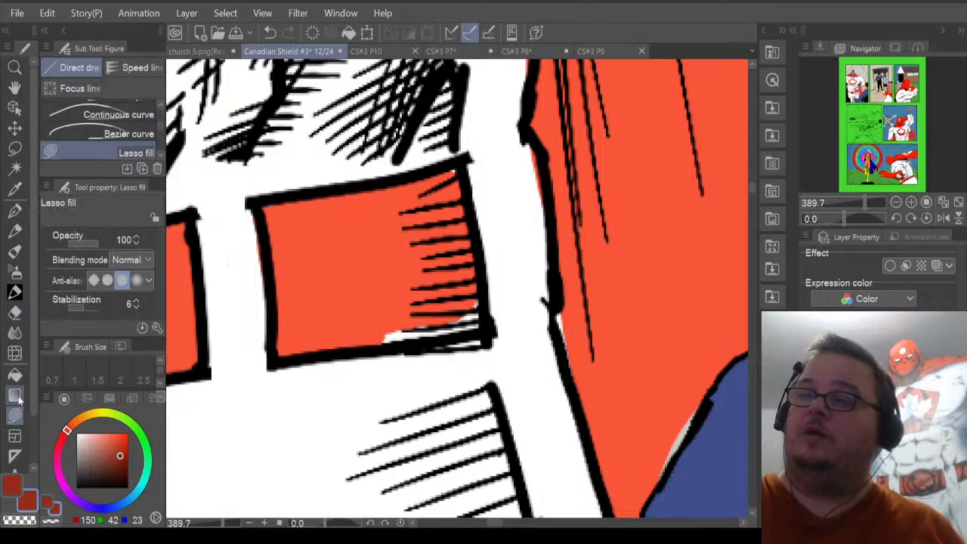
pyautogui.click(16, 169)
pyautogui.click(14, 189)
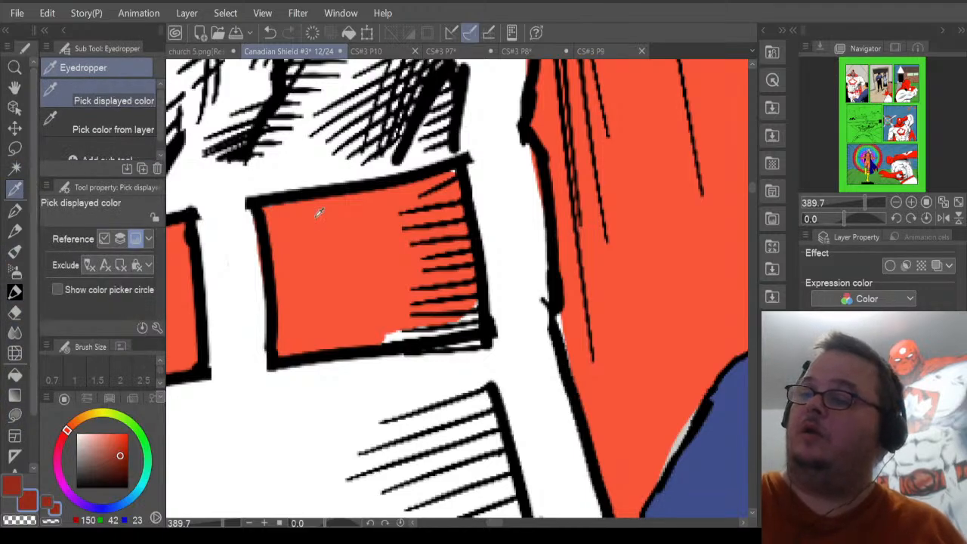
pyautogui.click(307, 237)
pyautogui.click(14, 312)
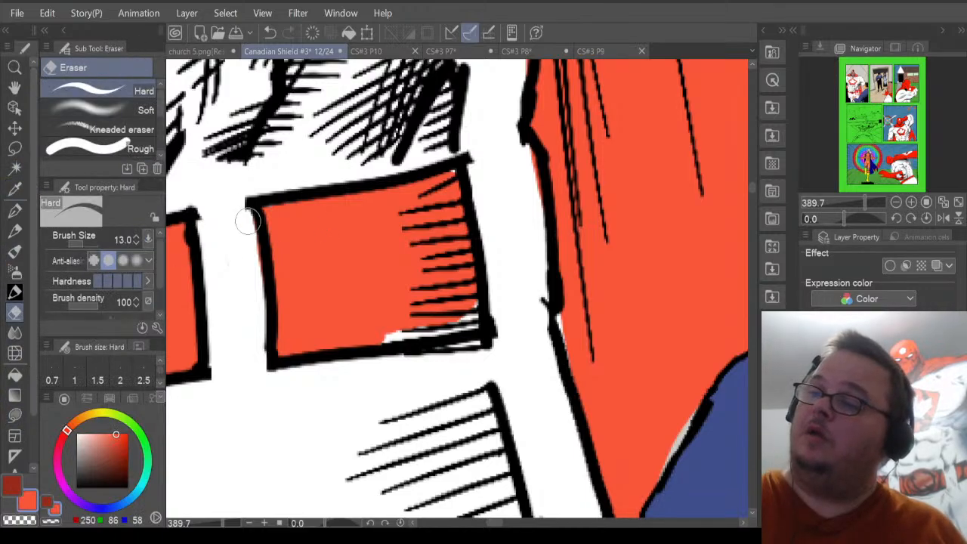
pyautogui.click(15, 415)
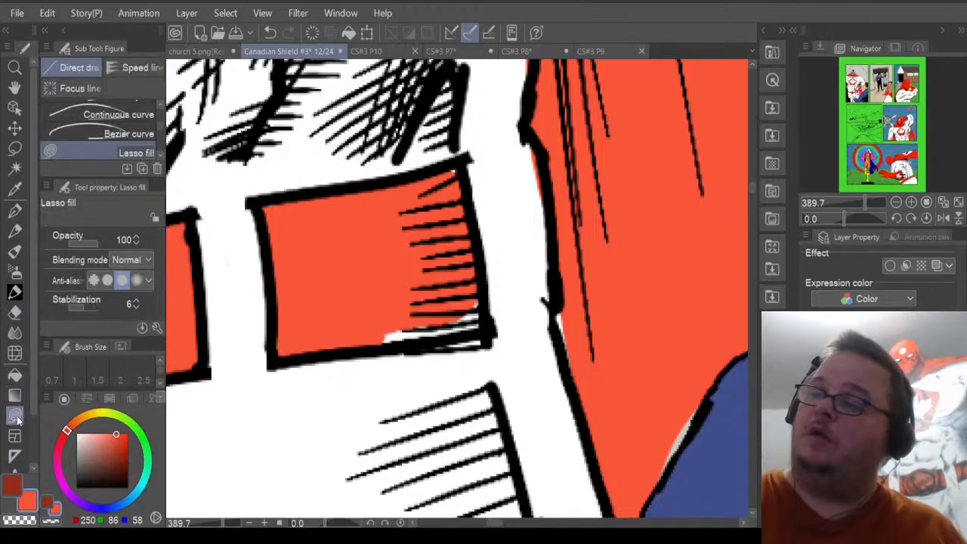
pyautogui.moveTo(386, 316)
pyautogui.mouseDown()
pyautogui.moveTo(381, 339)
pyautogui.moveTo(395, 343)
pyautogui.moveTo(468, 332)
pyautogui.moveTo(489, 327)
pyautogui.moveTo(478, 276)
pyautogui.mouseUp()
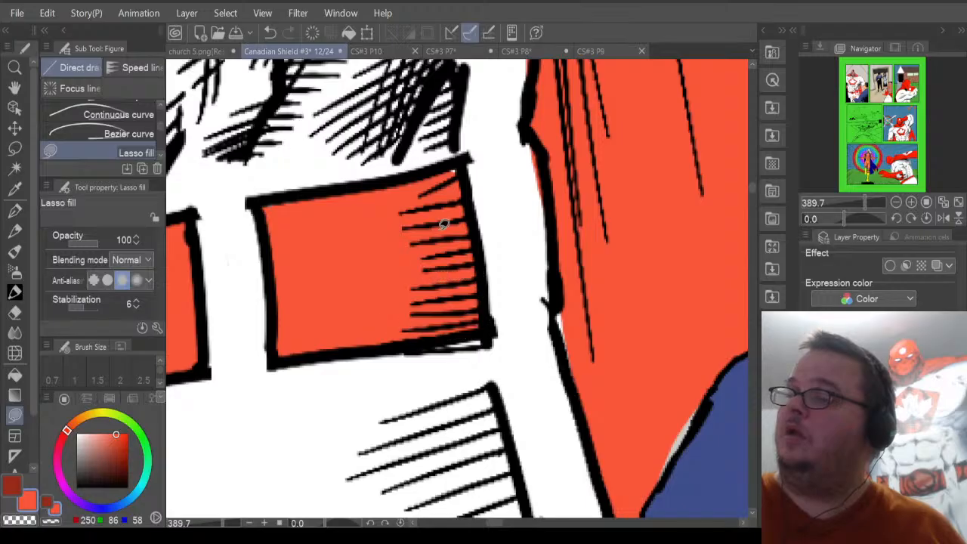
pyautogui.moveTo(463, 162); pyautogui.dragTo(446, 203)
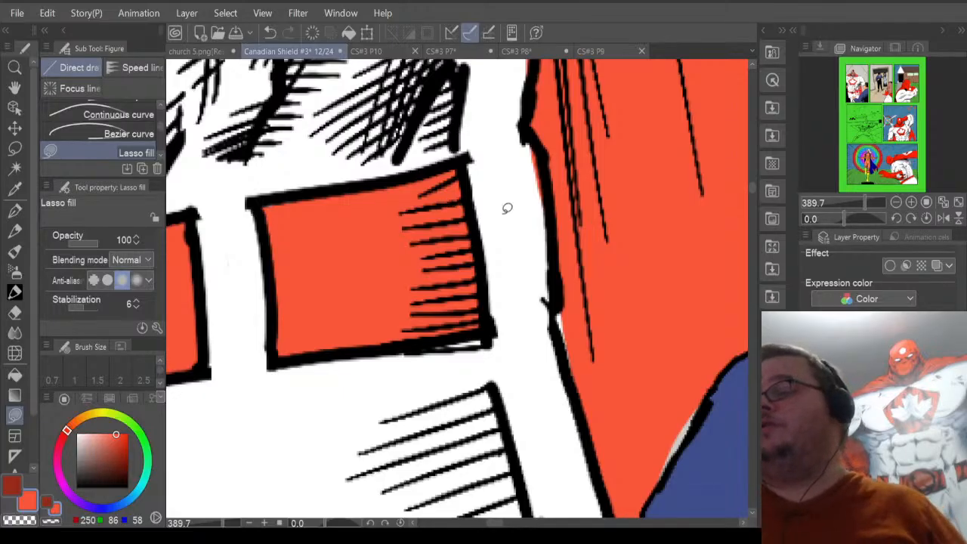
# Hide and reshow the white fill of the hero's costume to check its coverage in the first panel.
pyautogui.scroll(-4, 504, 237)
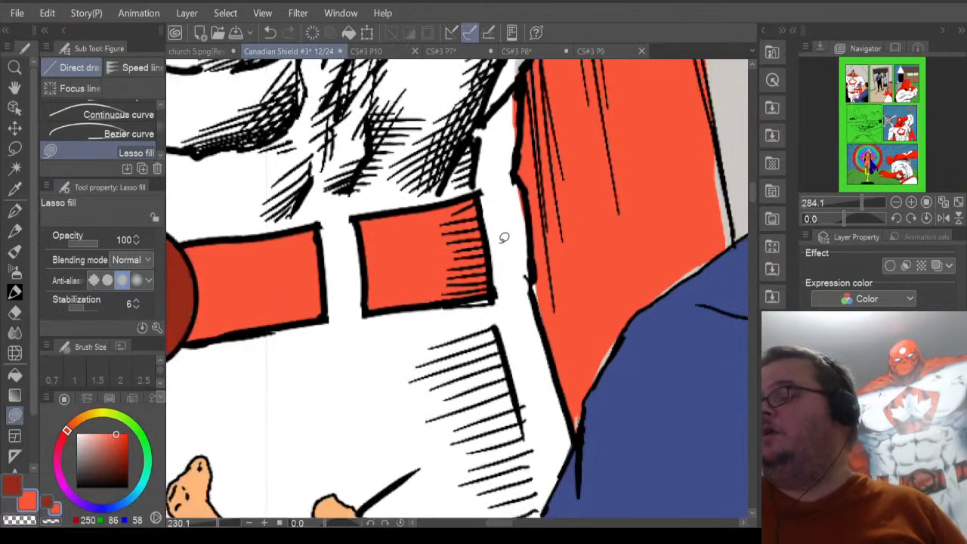
pyautogui.scroll(-6, 504, 237)
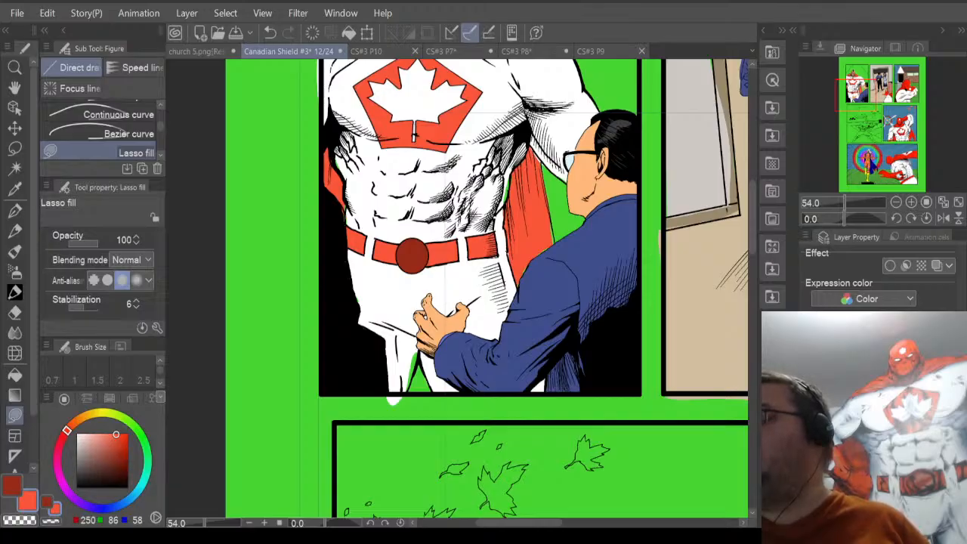
pyautogui.hotkey('ctrl', 'z')
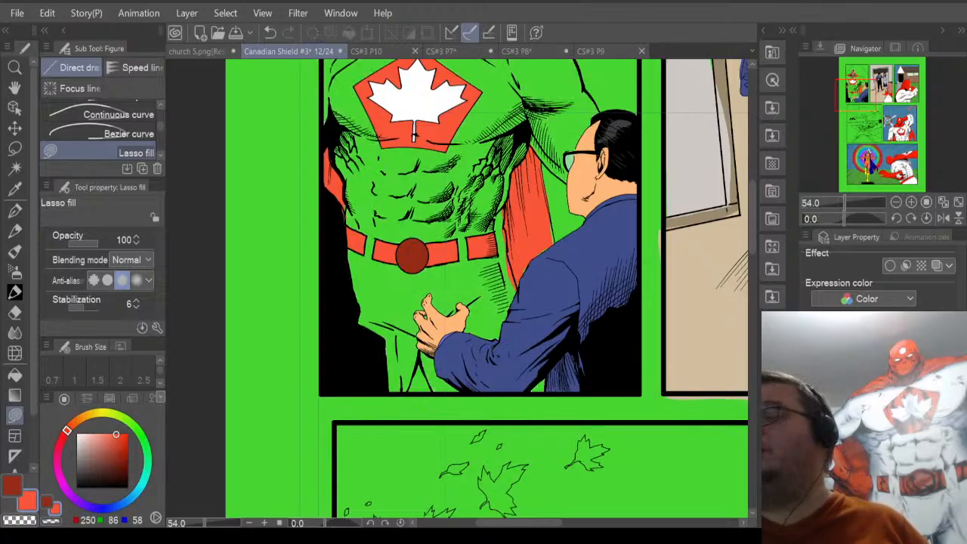
pyautogui.hotkey('ctrl', 'y')
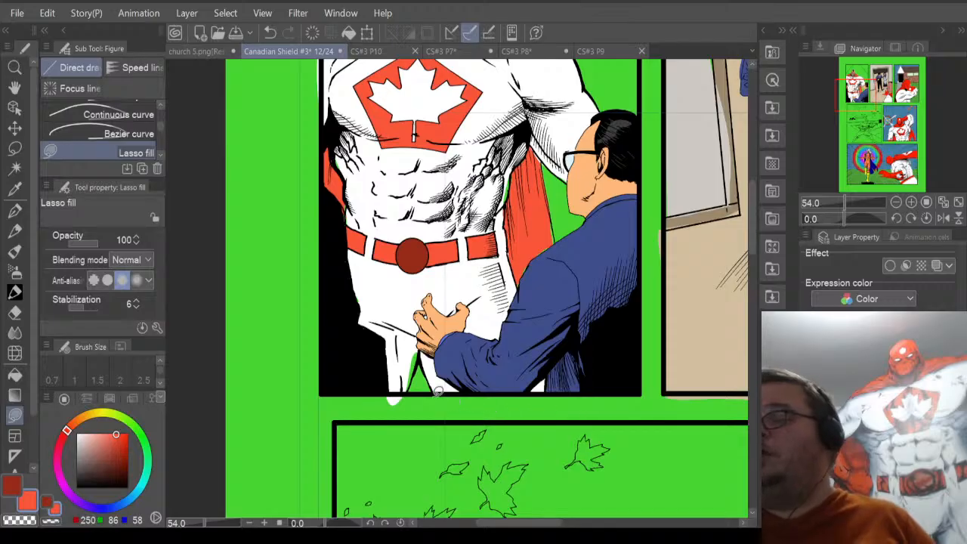
# Sample the costume's white and lasso fill the green gap along the inner edge of the hero's left-hand leg.
pyautogui.scroll(3, 437, 391)
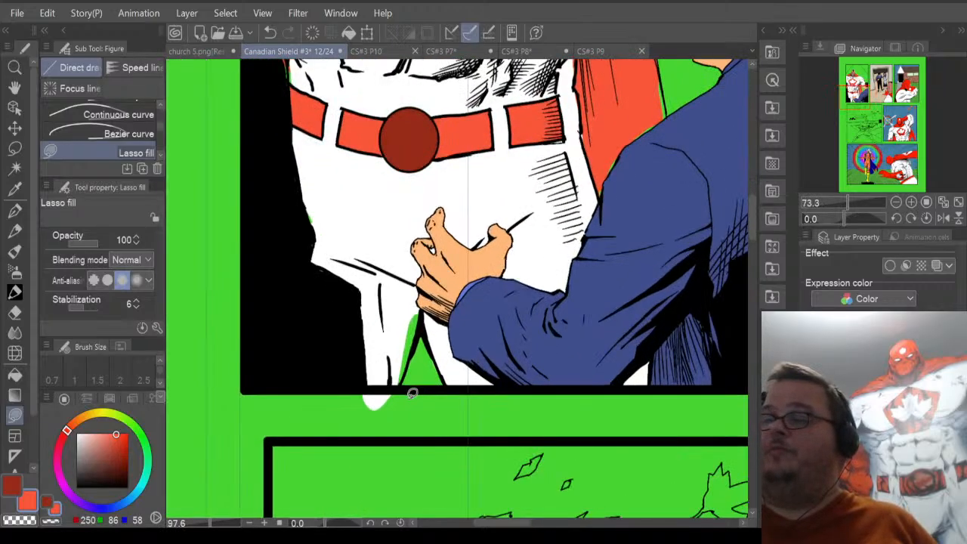
pyautogui.scroll(4, 413, 393)
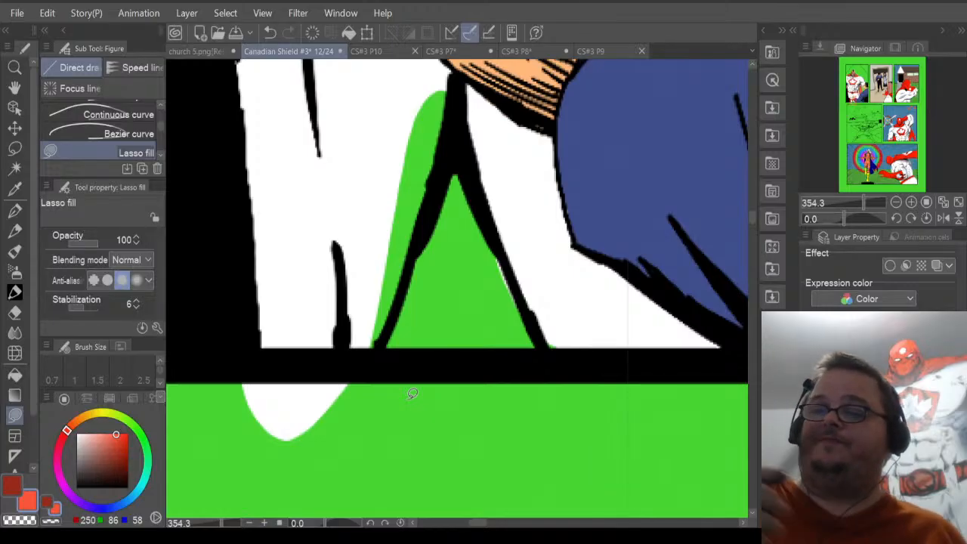
pyautogui.click(17, 187)
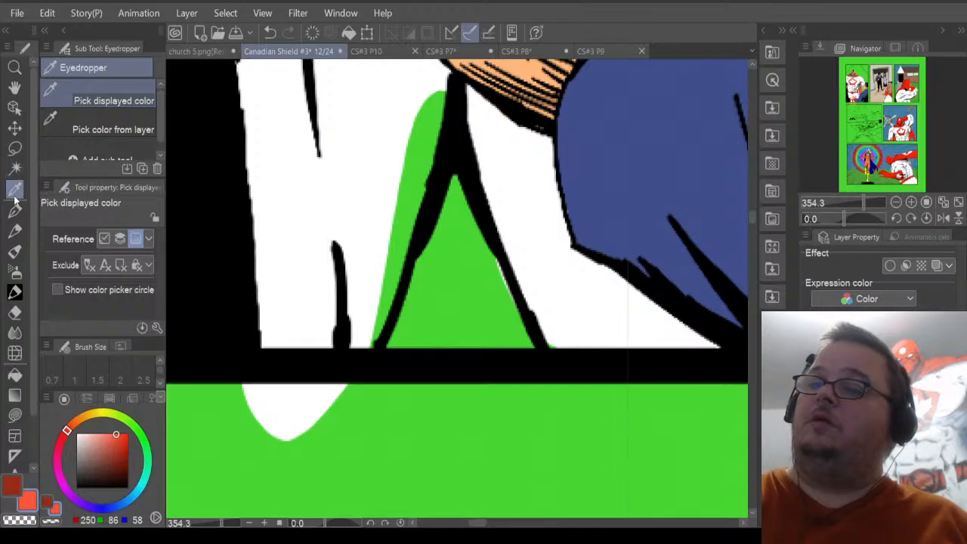
pyautogui.click(263, 166)
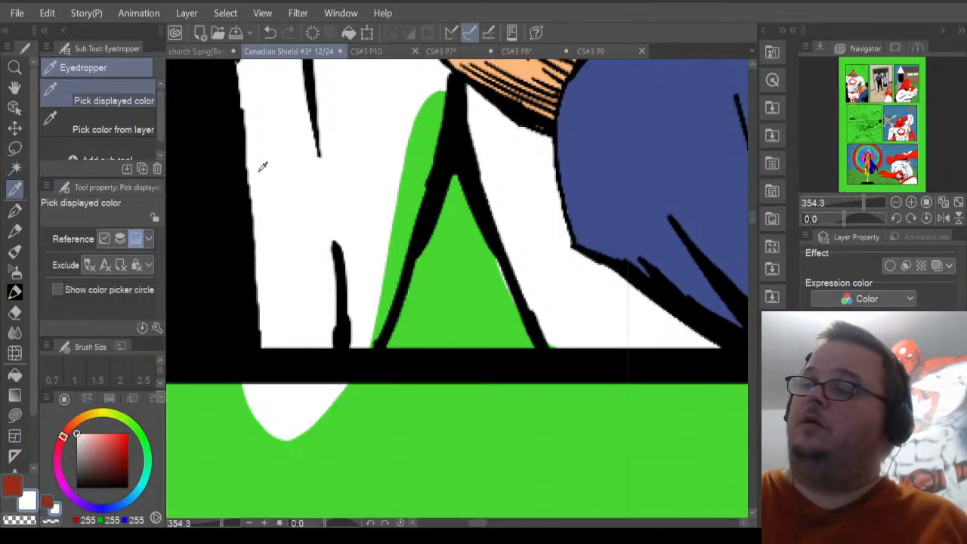
pyautogui.click(17, 417)
pyautogui.moveTo(340, 352)
pyautogui.mouseDown()
pyautogui.moveTo(365, 356)
pyautogui.moveTo(380, 344)
pyautogui.moveTo(430, 212)
pyautogui.moveTo(462, 104)
pyautogui.moveTo(432, 64)
pyautogui.mouseUp()
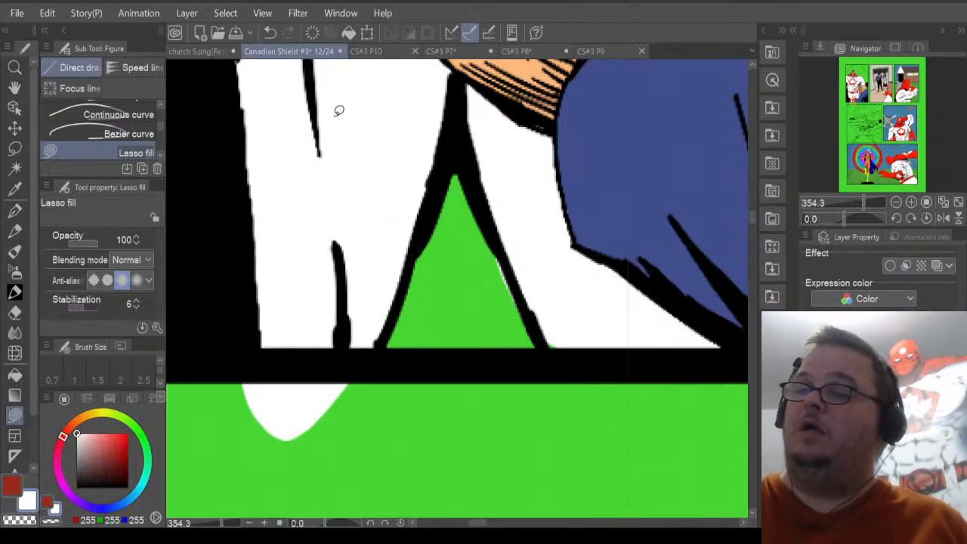
# Erase the white spill below the panel border and between the legs, and lasso fill the green speck at the right-hand leg's base with white.
pyautogui.click(15, 313)
pyautogui.moveTo(272, 391)
pyautogui.mouseDown()
pyautogui.moveTo(353, 389)
pyautogui.moveTo(222, 394)
pyautogui.moveTo(316, 392)
pyautogui.moveTo(247, 411)
pyautogui.moveTo(343, 409)
pyautogui.moveTo(248, 431)
pyautogui.moveTo(294, 433)
pyautogui.mouseUp()
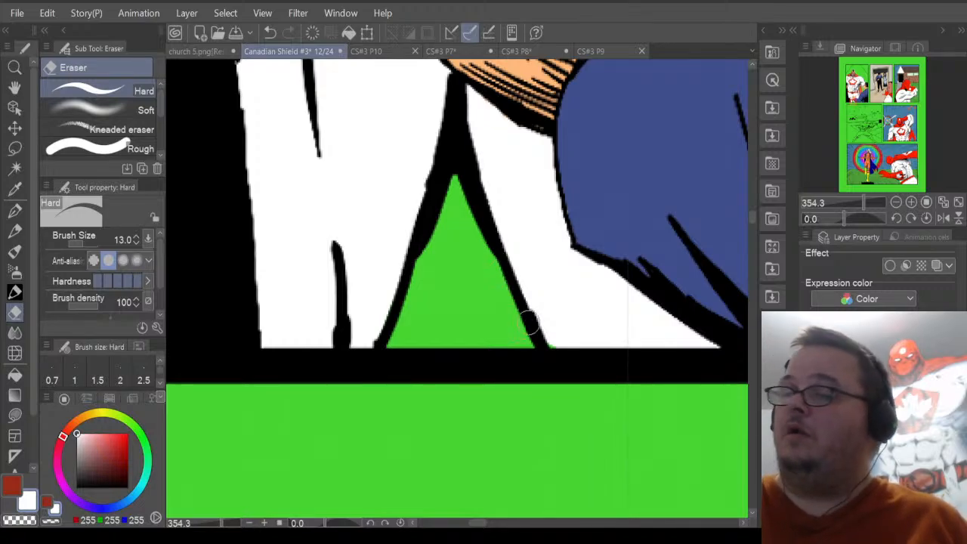
pyautogui.click(14, 414)
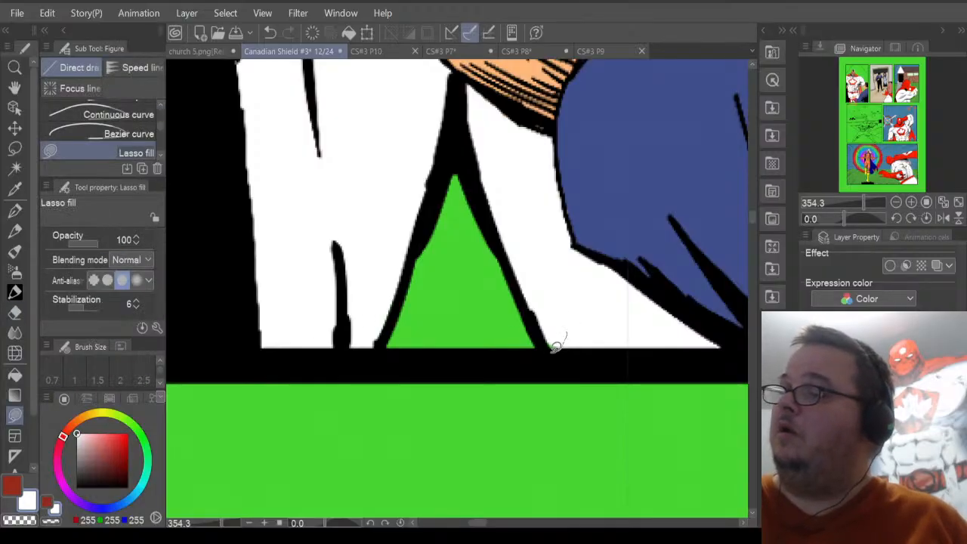
pyautogui.moveTo(537, 325); pyautogui.dragTo(541, 336)
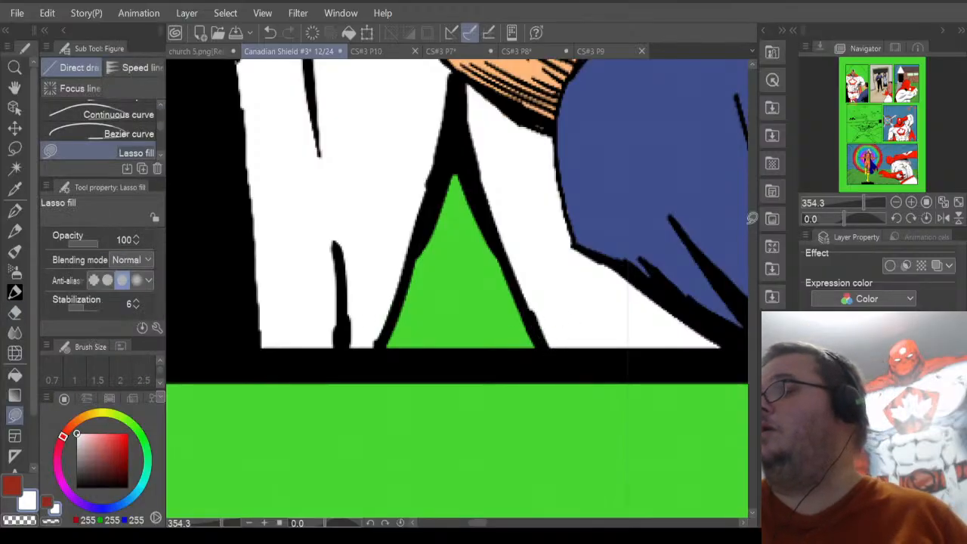
# Lasso fill the green sliver along the hero's left-hand hip outline with white.
pyautogui.moveTo(749, 221); pyautogui.dragTo(754, 209)
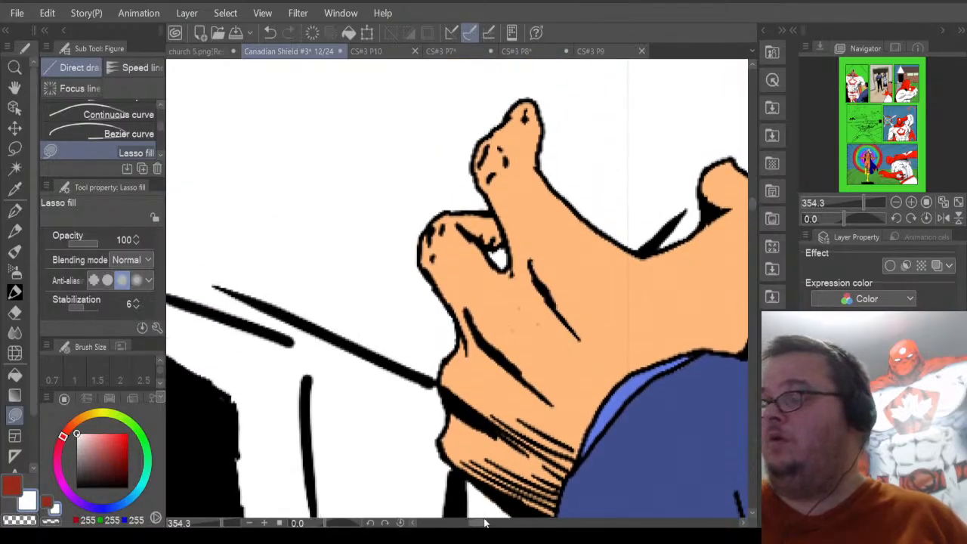
pyautogui.moveTo(485, 524); pyautogui.dragTo(470, 523)
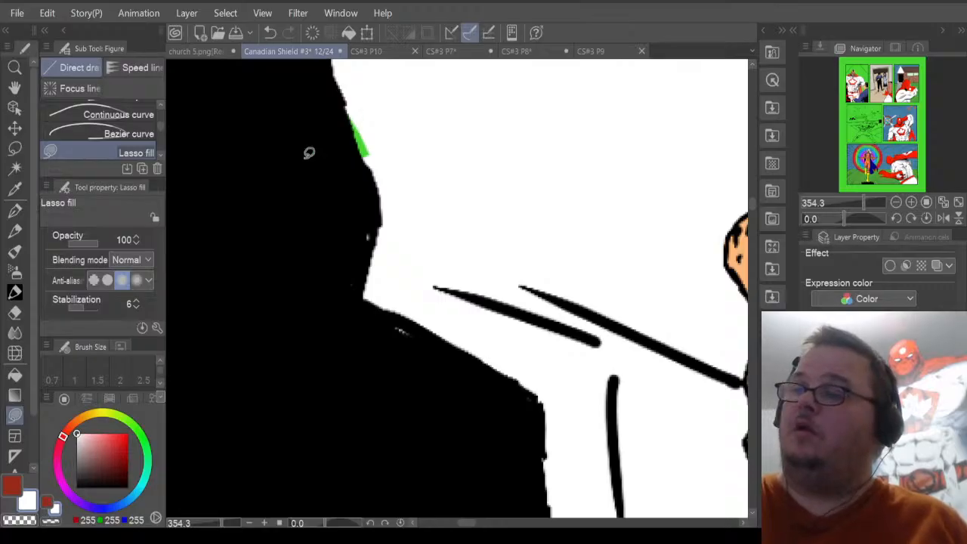
pyautogui.moveTo(361, 97)
pyautogui.mouseDown()
pyautogui.moveTo(346, 125)
pyautogui.moveTo(364, 172)
pyautogui.moveTo(381, 174)
pyautogui.moveTo(360, 139)
pyautogui.mouseUp()
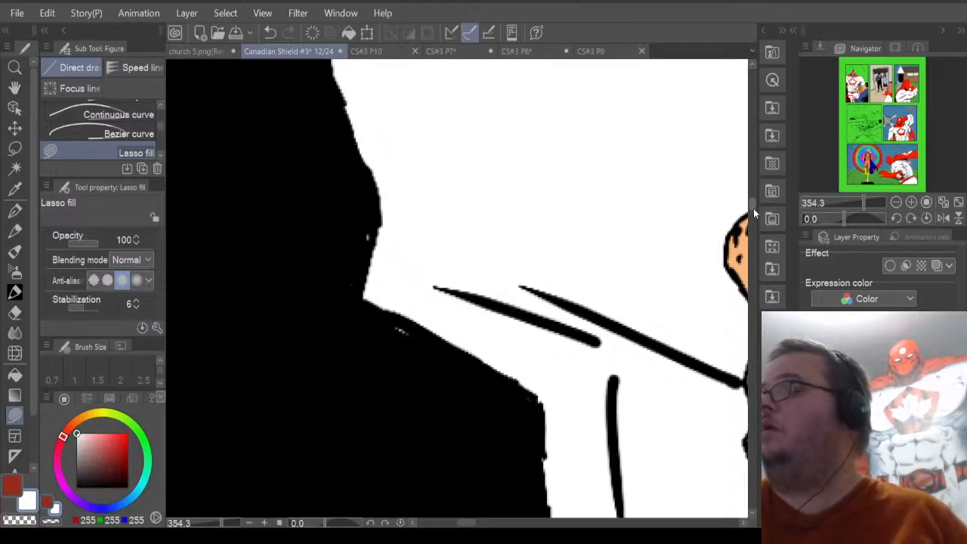
# Lasso fill the green gaps on the left-hand side of the hero's torso, just above the belt and below the armpit, with white.
pyautogui.moveTo(754, 208); pyautogui.dragTo(751, 186)
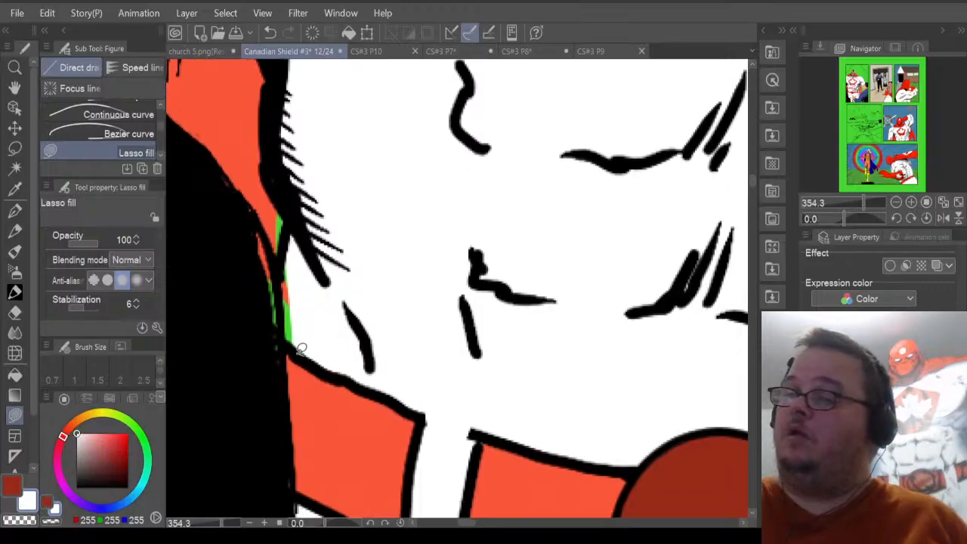
pyautogui.moveTo(284, 261)
pyautogui.mouseDown()
pyautogui.moveTo(302, 205)
pyautogui.moveTo(342, 269)
pyautogui.mouseUp()
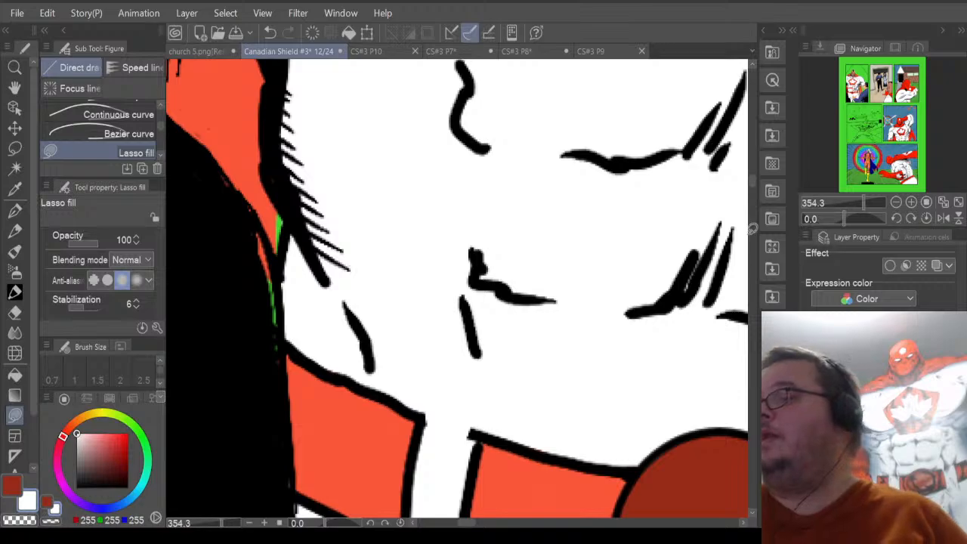
pyautogui.moveTo(753, 186); pyautogui.dragTo(753, 173)
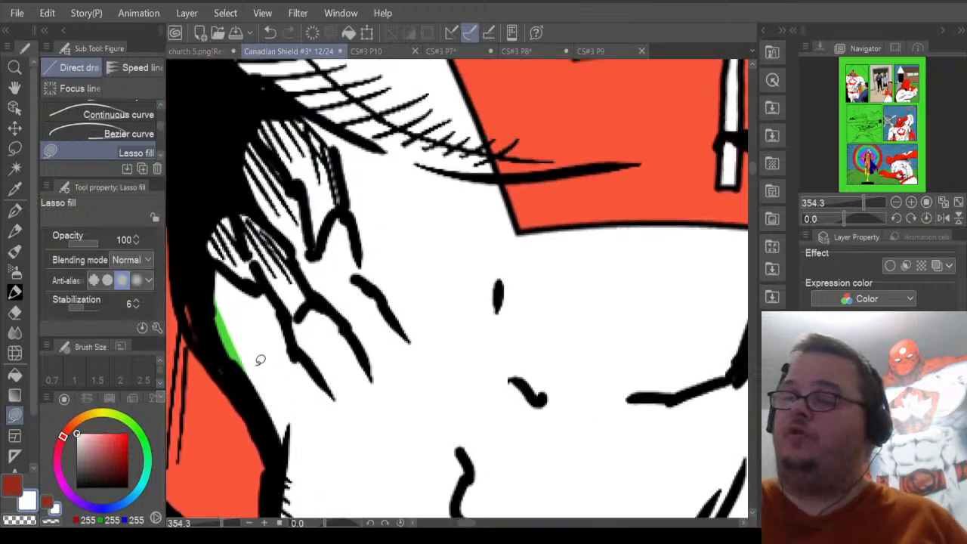
pyautogui.moveTo(260, 360)
pyautogui.mouseDown()
pyautogui.moveTo(231, 374)
pyautogui.moveTo(212, 339)
pyautogui.moveTo(210, 288)
pyautogui.moveTo(191, 318)
pyautogui.moveTo(186, 299)
pyautogui.moveTo(201, 272)
pyautogui.moveTo(189, 315)
pyautogui.moveTo(192, 283)
pyautogui.mouseUp()
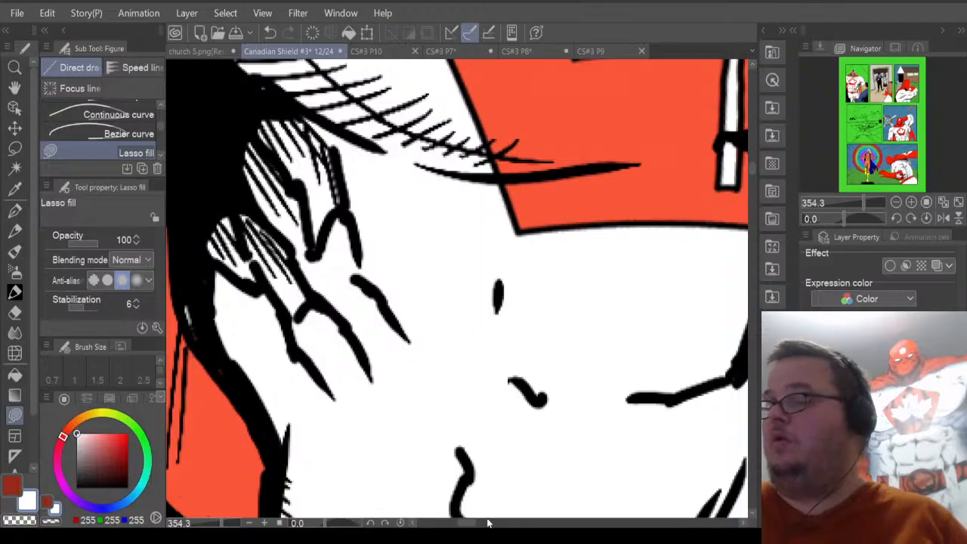
pyautogui.moveTo(469, 523); pyautogui.dragTo(466, 522)
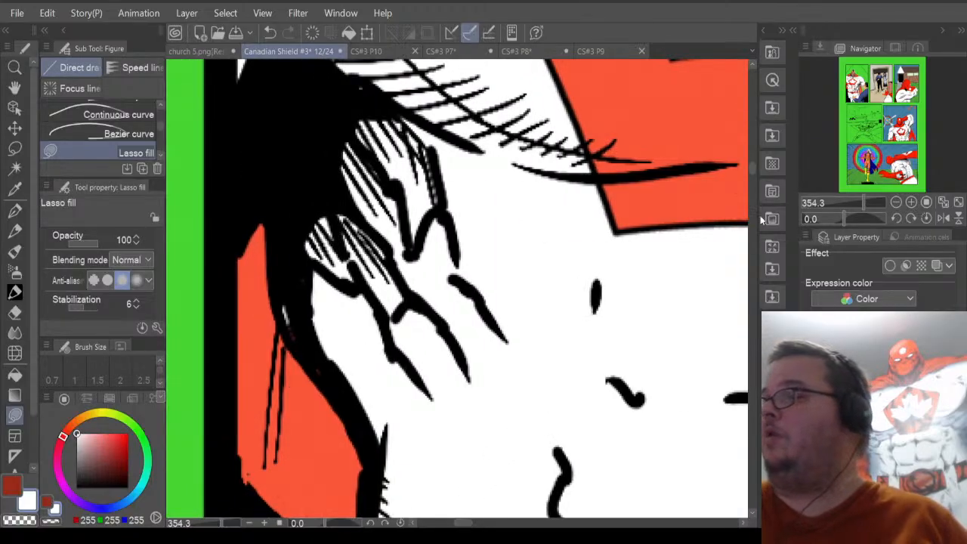
# Erase the white spill outside the panel's left-hand border, beside the hero's shoulder and upper arm.
pyautogui.moveTo(752, 169); pyautogui.dragTo(752, 145)
pyautogui.click(14, 312)
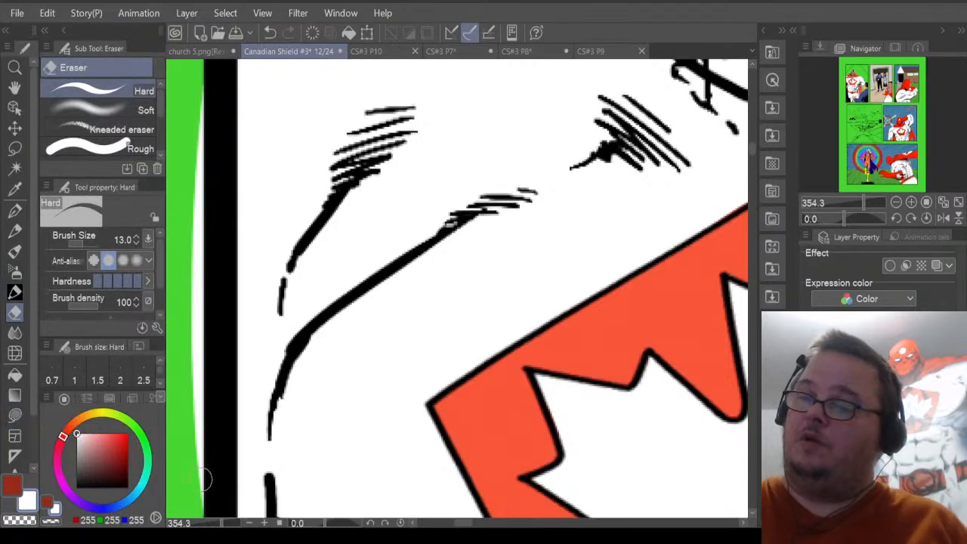
pyautogui.moveTo(202, 478); pyautogui.dragTo(202, 102)
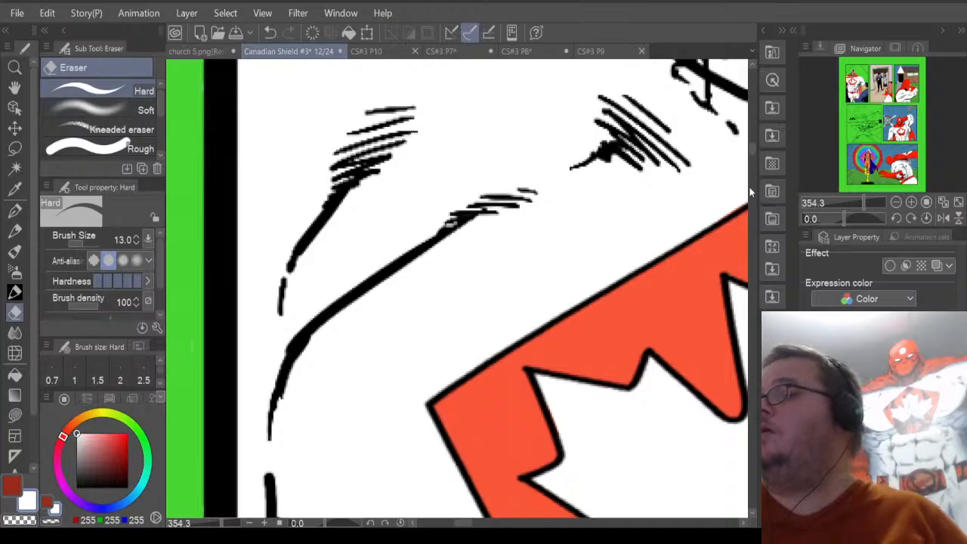
# Erase the white spill covering the hero's neck skin above the costume's neckline.
pyautogui.moveTo(753, 147); pyautogui.dragTo(761, 138)
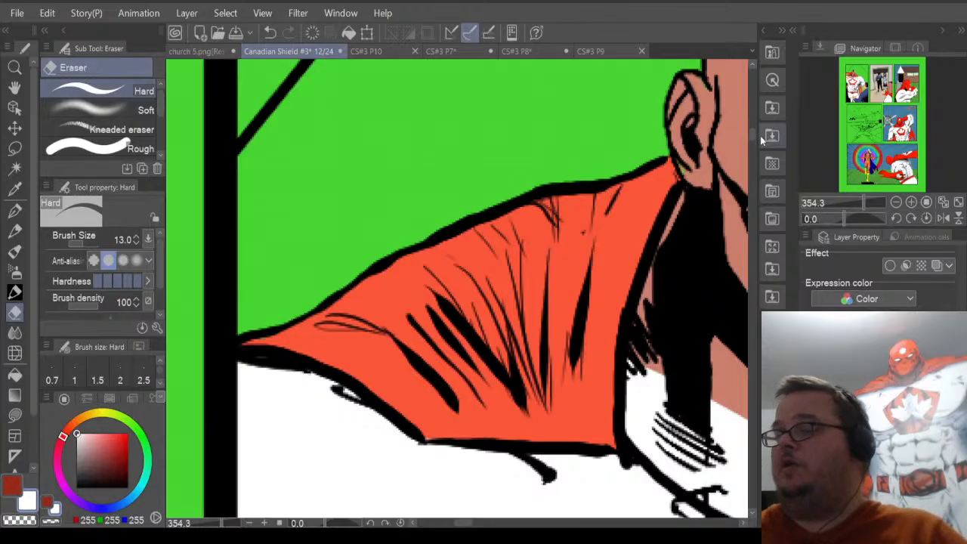
pyautogui.moveTo(463, 523); pyautogui.dragTo(479, 523)
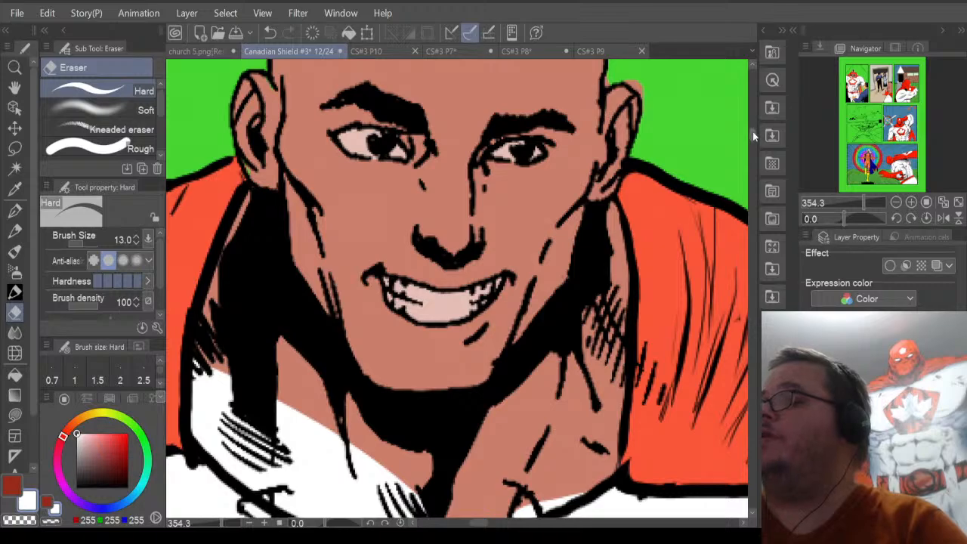
pyautogui.scroll(-2, 754, 132)
pyautogui.moveTo(213, 321)
pyautogui.mouseDown()
pyautogui.moveTo(197, 278)
pyautogui.moveTo(195, 325)
pyautogui.moveTo(204, 353)
pyautogui.moveTo(223, 369)
pyautogui.moveTo(203, 355)
pyautogui.moveTo(231, 391)
pyautogui.moveTo(371, 461)
pyautogui.moveTo(439, 458)
pyautogui.moveTo(571, 406)
pyautogui.mouseUp()
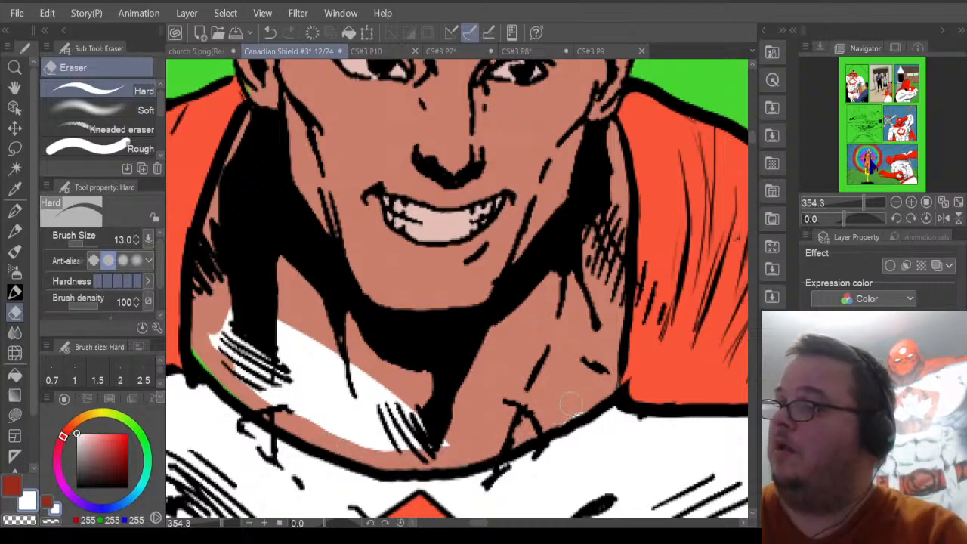
pyautogui.moveTo(412, 430)
pyautogui.mouseDown()
pyautogui.moveTo(438, 447)
pyautogui.moveTo(369, 414)
pyautogui.moveTo(335, 412)
pyautogui.moveTo(219, 337)
pyautogui.moveTo(227, 363)
pyautogui.moveTo(306, 416)
pyautogui.moveTo(276, 414)
pyautogui.moveTo(374, 450)
pyautogui.moveTo(344, 419)
pyautogui.moveTo(389, 447)
pyautogui.moveTo(355, 376)
pyautogui.moveTo(309, 352)
pyautogui.moveTo(355, 382)
pyautogui.moveTo(284, 352)
pyautogui.moveTo(279, 375)
pyautogui.moveTo(236, 316)
pyautogui.moveTo(266, 340)
pyautogui.mouseUp()
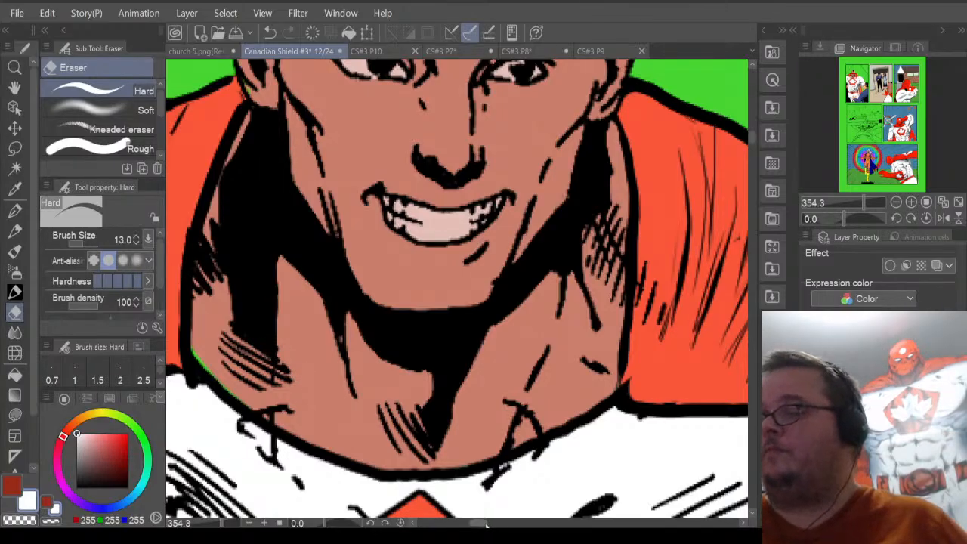
# Lasso fill the green gaps along the top of the hero's right-hand shoulder, beside the cape's end, with white.
pyautogui.moveTo(483, 524); pyautogui.dragTo(510, 524)
pyautogui.press('u')
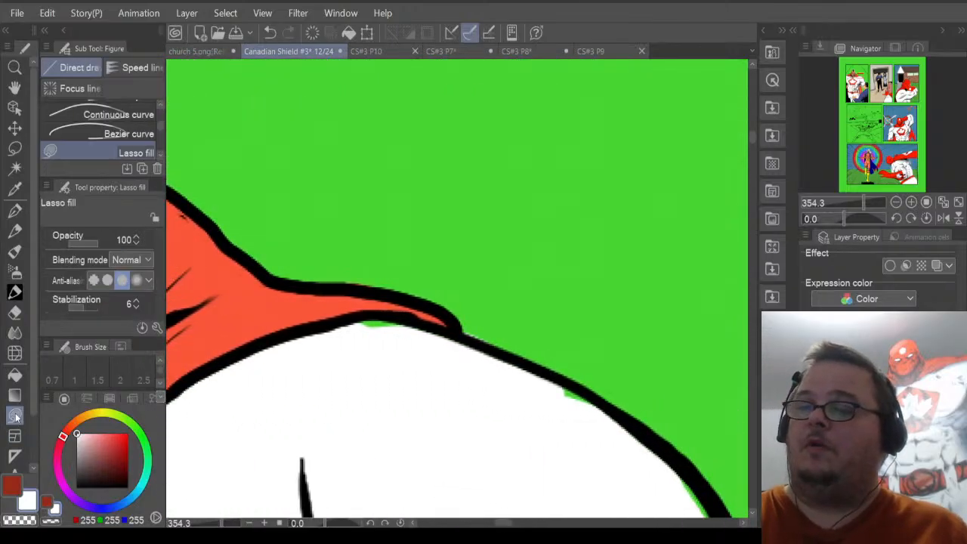
pyautogui.moveTo(407, 318)
pyautogui.mouseDown()
pyautogui.moveTo(346, 319)
pyautogui.moveTo(349, 342)
pyautogui.mouseUp()
pyautogui.moveTo(545, 393)
pyautogui.mouseDown()
pyautogui.moveTo(579, 406)
pyautogui.moveTo(572, 393)
pyautogui.moveTo(582, 388)
pyautogui.mouseUp()
# Lasso fill the green slivers inside the right-hand shoulder and arm outline, down to the other man's hair, with white.
pyautogui.scroll(-6, 751, 145)
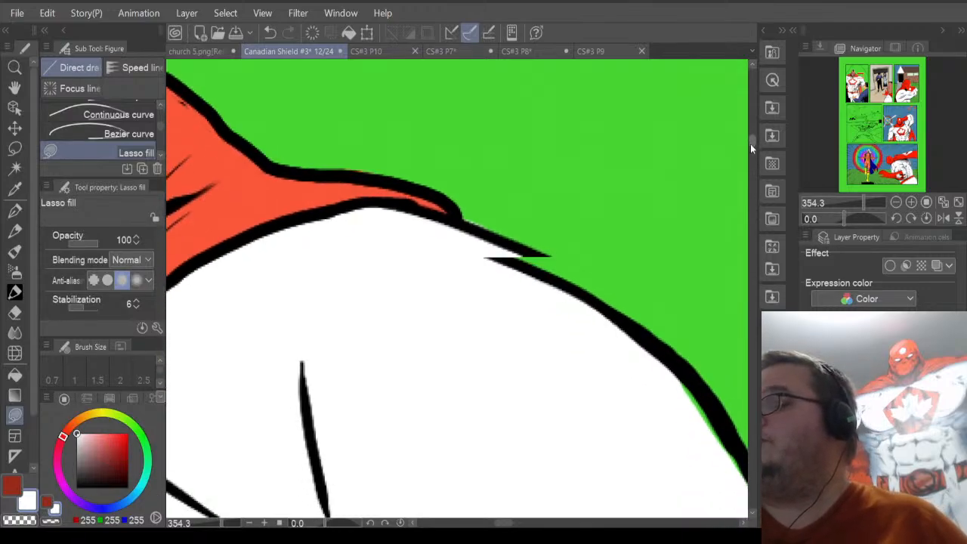
pyautogui.moveTo(735, 316)
pyautogui.mouseDown()
pyautogui.moveTo(717, 249)
pyautogui.moveTo(682, 198)
pyautogui.moveTo(659, 294)
pyautogui.mouseUp()
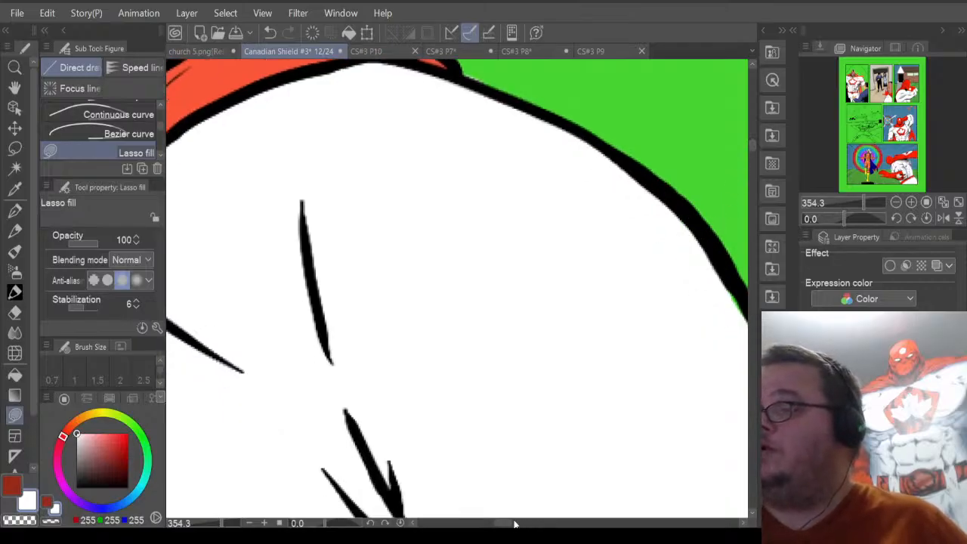
pyautogui.hscroll(7, 514, 524)
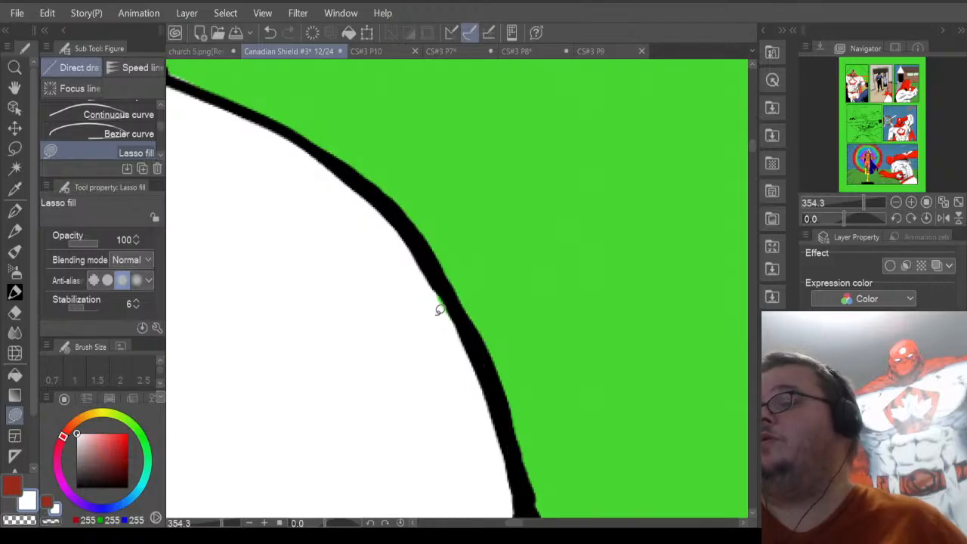
pyautogui.moveTo(426, 295)
pyautogui.mouseDown()
pyautogui.moveTo(461, 333)
pyautogui.moveTo(446, 281)
pyautogui.moveTo(434, 284)
pyautogui.mouseUp()
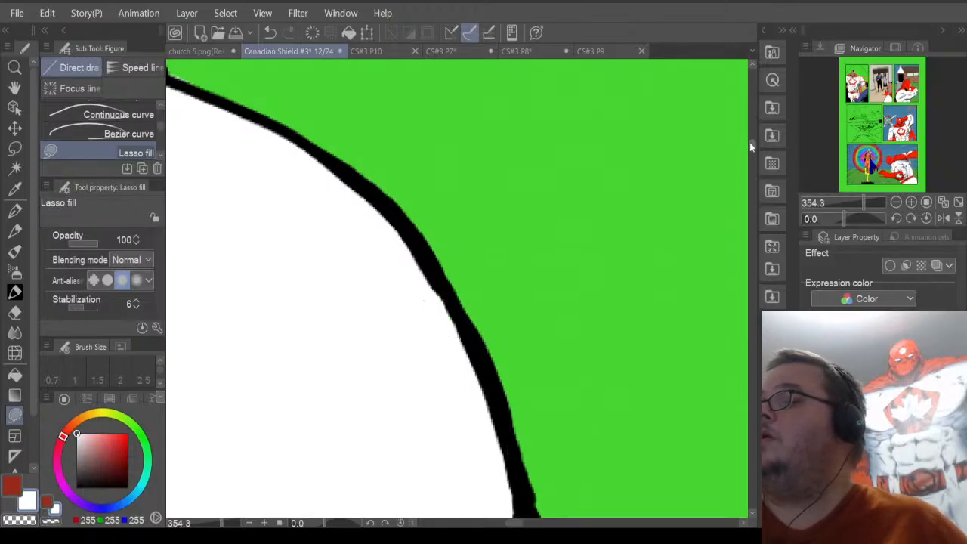
pyautogui.moveTo(753, 146); pyautogui.dragTo(755, 159)
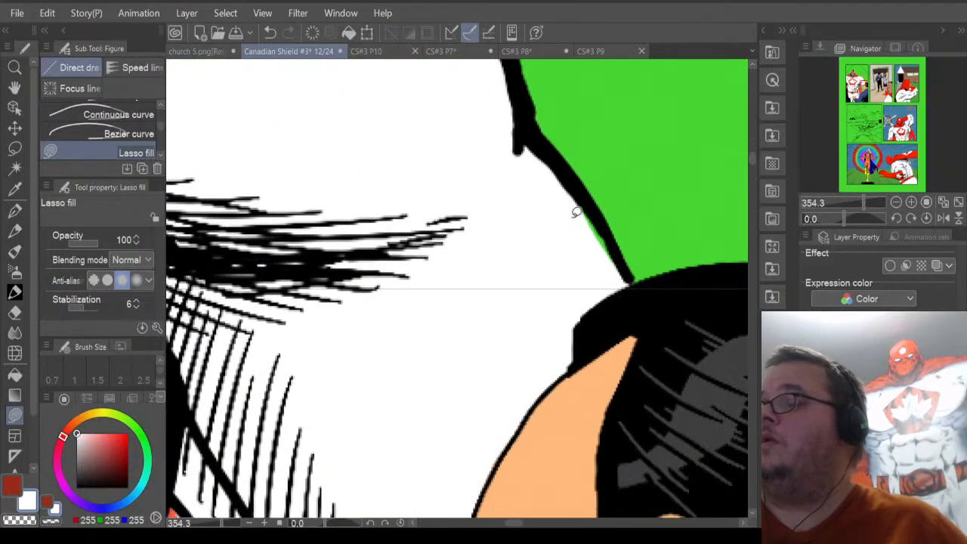
pyautogui.moveTo(576, 213)
pyautogui.mouseDown()
pyautogui.moveTo(611, 259)
pyautogui.moveTo(603, 217)
pyautogui.moveTo(574, 182)
pyautogui.moveTo(588, 174)
pyautogui.mouseUp()
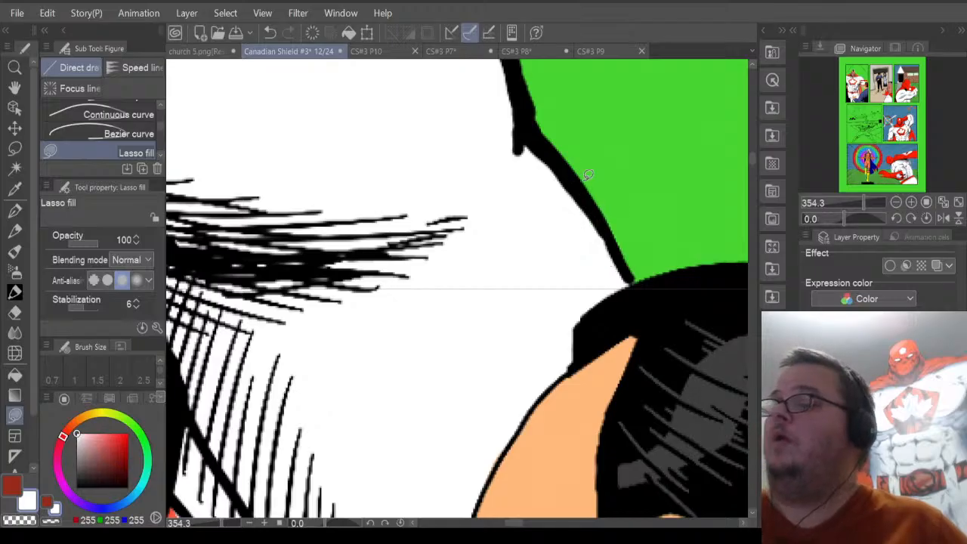
# Erase the white spill on the cape beneath the right-hand arm and lasso fill the green sliver beside the other man's face with white.
pyautogui.moveTo(752, 158); pyautogui.dragTo(754, 169)
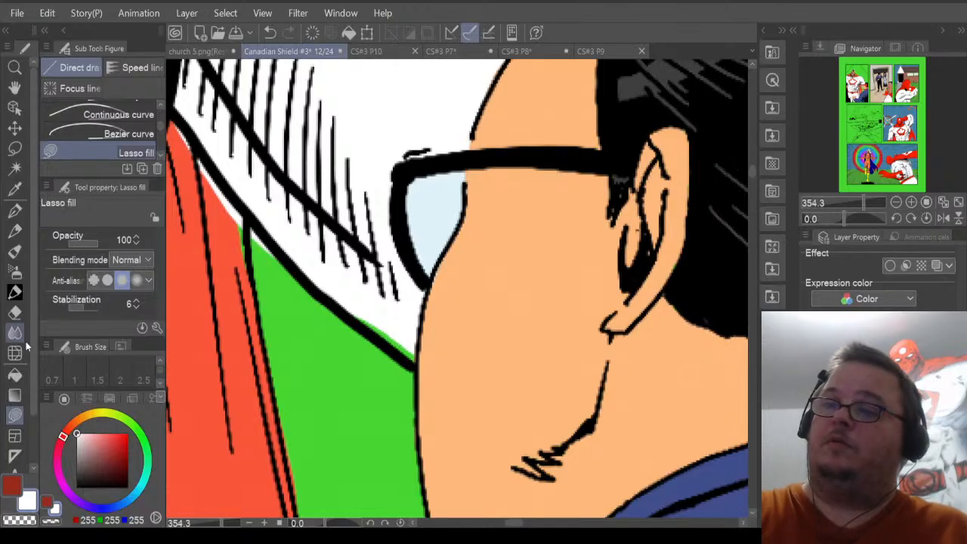
pyautogui.click(14, 312)
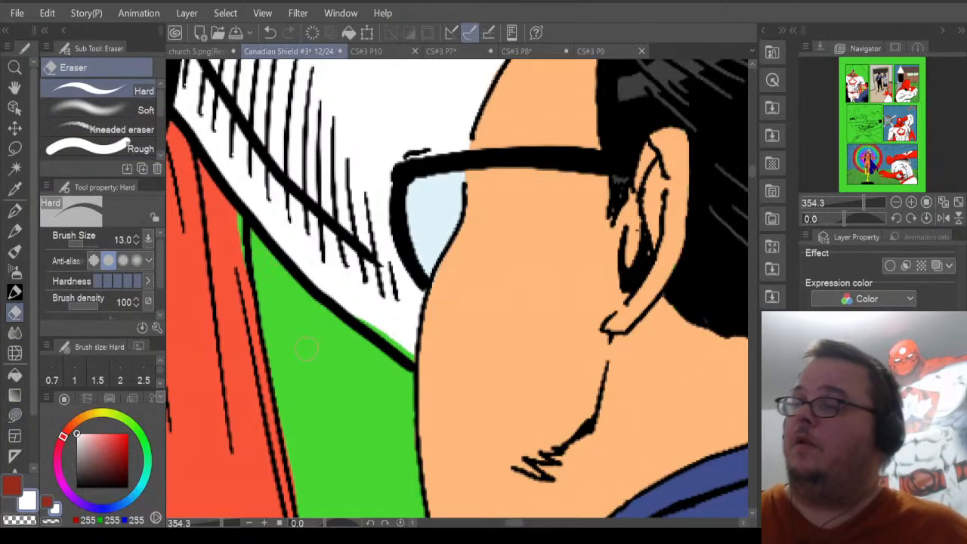
pyautogui.press('u')
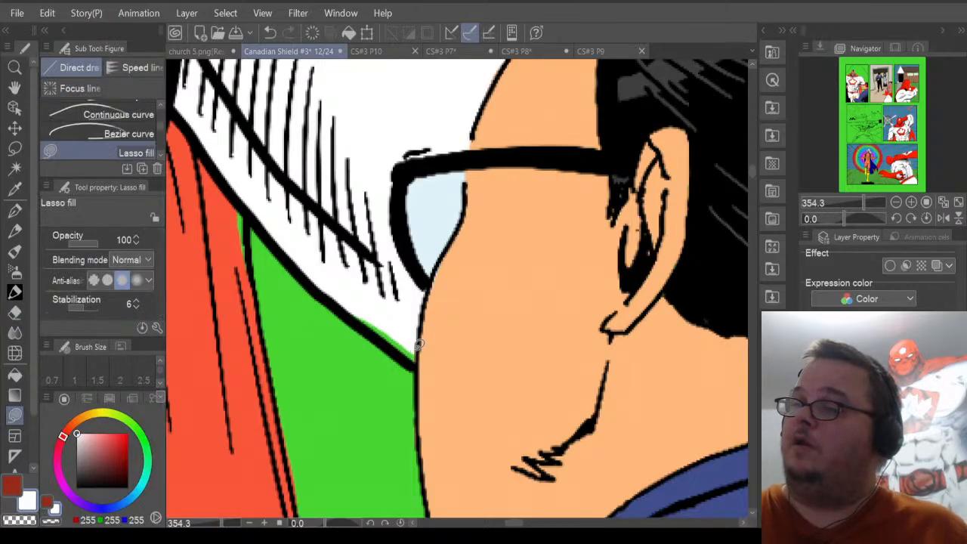
pyautogui.moveTo(405, 352)
pyautogui.mouseDown()
pyautogui.moveTo(339, 309)
pyautogui.moveTo(376, 275)
pyautogui.moveTo(417, 299)
pyautogui.mouseUp()
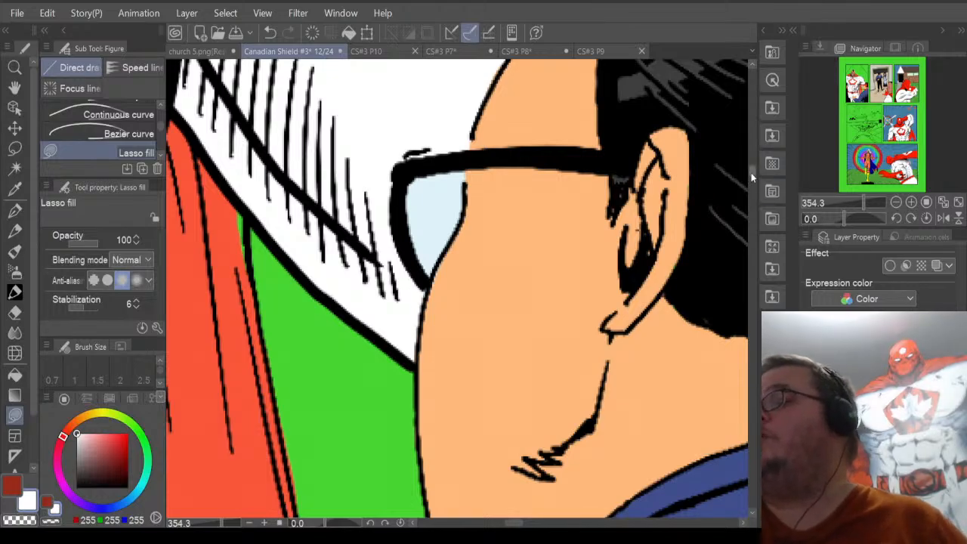
# Lasso fill the red spill inside the torso outline, next to the right-hand end of the belt, with white.
pyautogui.moveTo(751, 173); pyautogui.dragTo(753, 219)
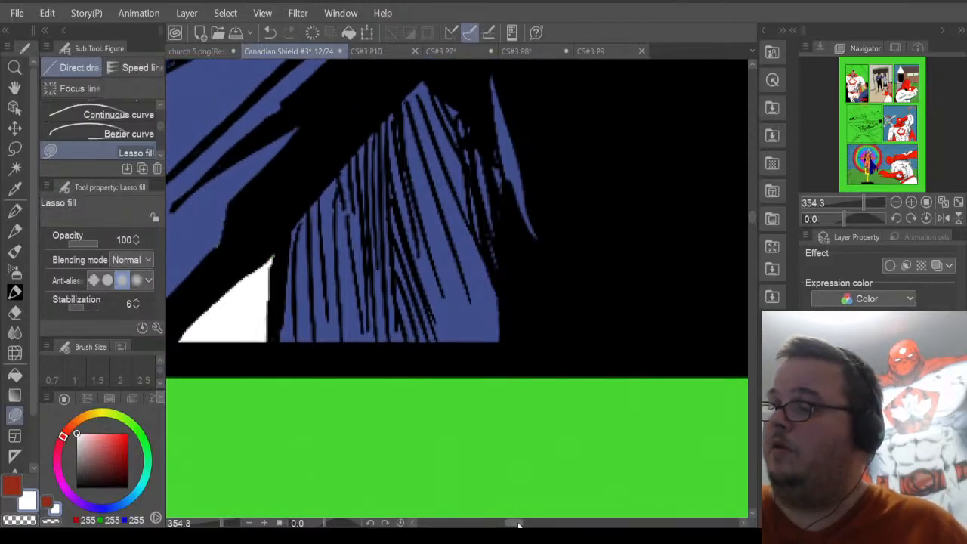
pyautogui.moveTo(519, 524); pyautogui.dragTo(485, 523)
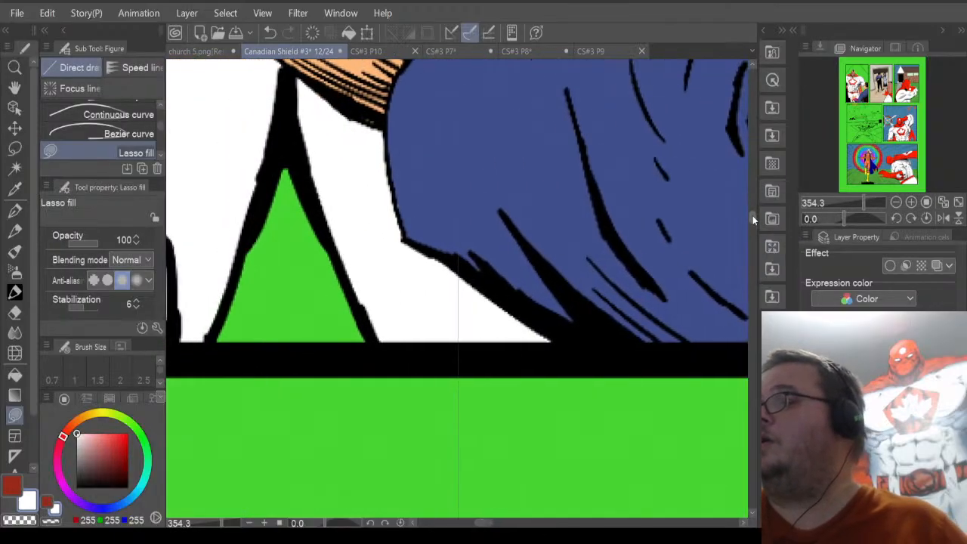
pyautogui.moveTo(753, 215); pyautogui.dragTo(758, 189)
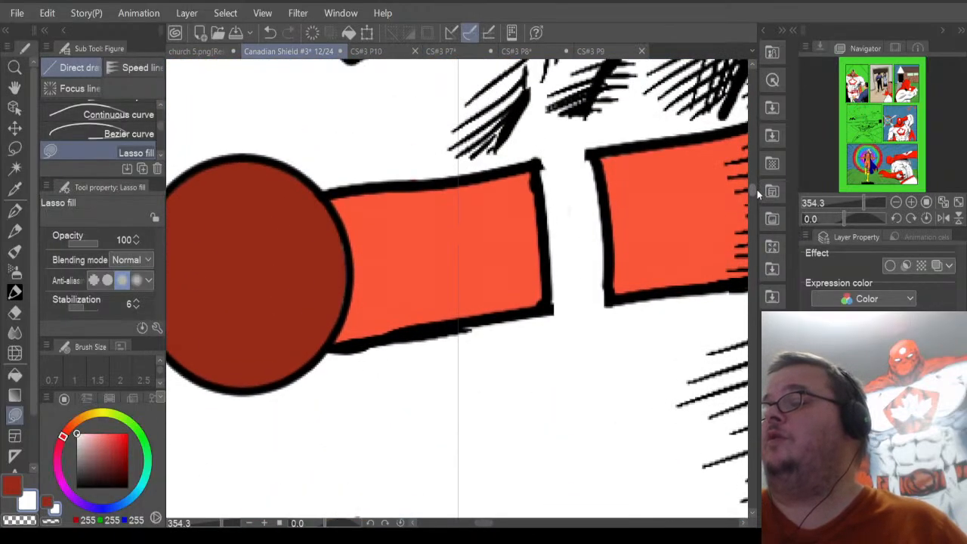
pyautogui.moveTo(491, 523); pyautogui.dragTo(500, 524)
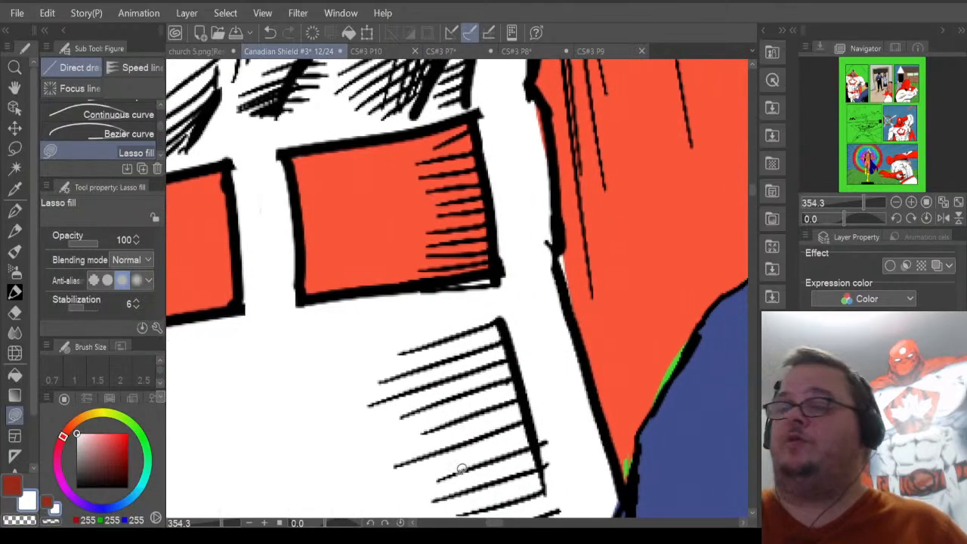
pyautogui.click(15, 312)
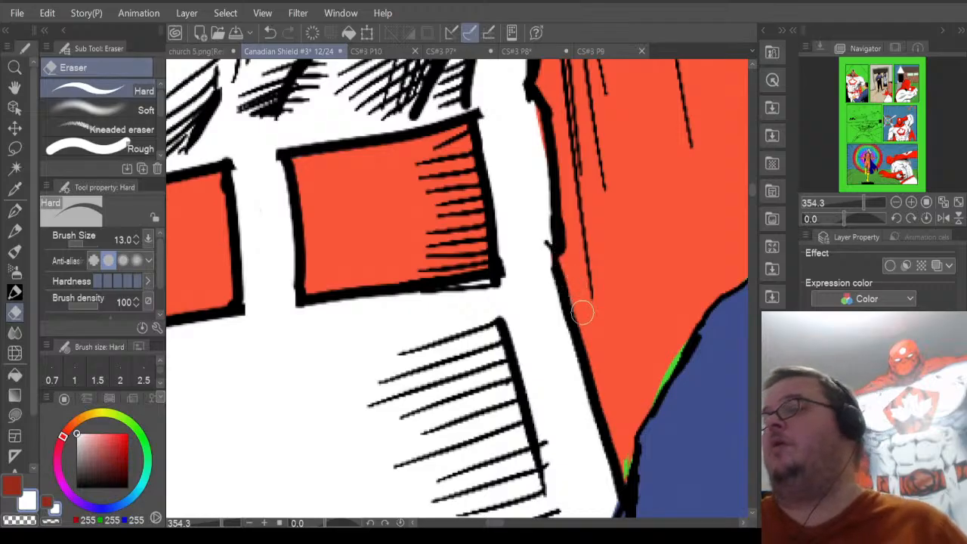
pyautogui.click(15, 414)
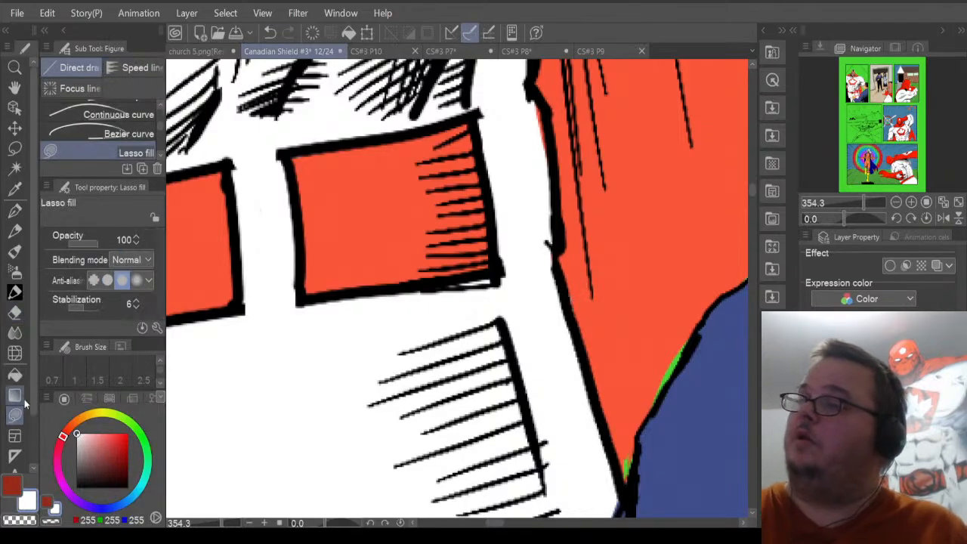
pyautogui.moveTo(521, 130)
pyautogui.mouseDown()
pyautogui.moveTo(534, 154)
pyautogui.moveTo(553, 148)
pyautogui.moveTo(534, 84)
pyautogui.mouseUp()
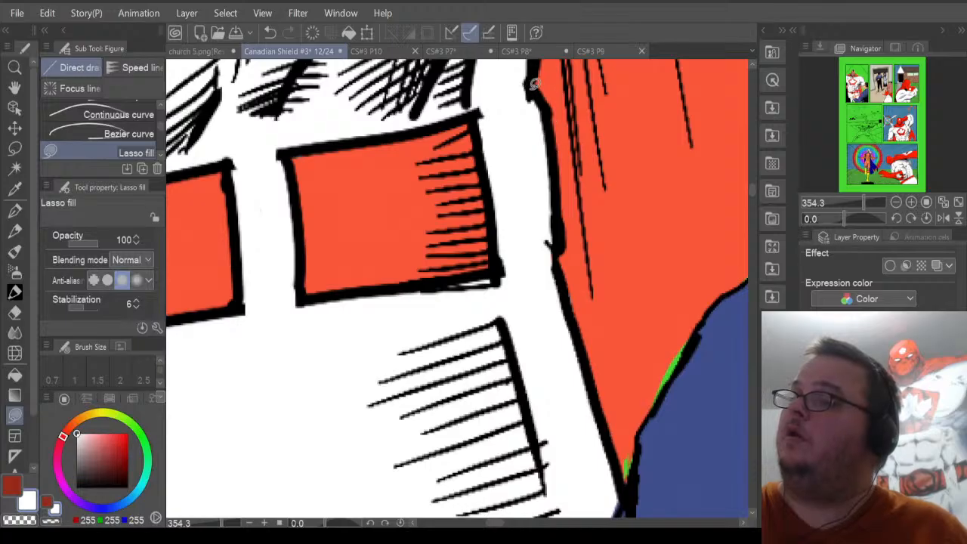
# Lasso fill the green gap and red spill along the right-hand side of the torso below the armpit with white.
pyautogui.moveTo(497, 524)
pyautogui.mouseDown()
pyautogui.moveTo(468, 523)
pyautogui.moveTo(499, 523)
pyautogui.mouseUp()
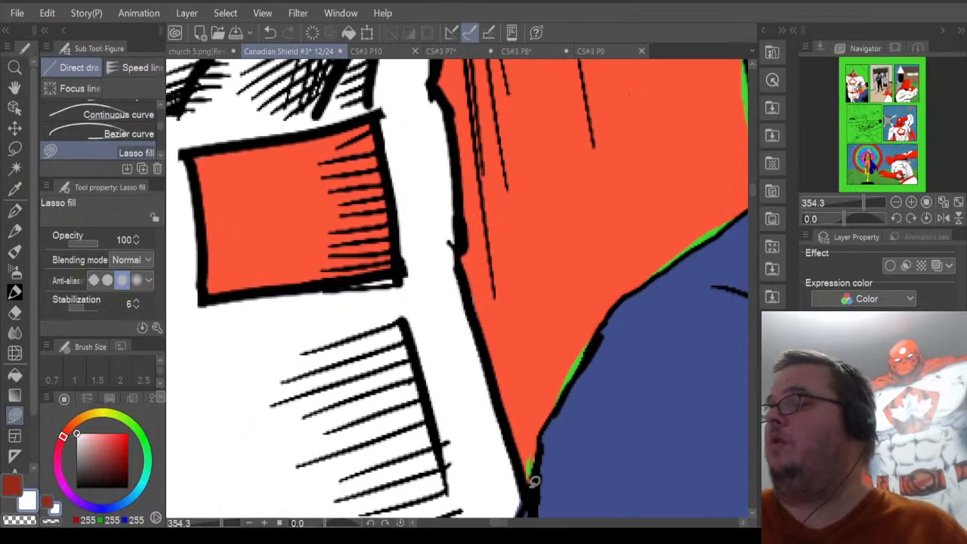
pyautogui.moveTo(754, 193)
pyautogui.mouseDown()
pyautogui.moveTo(755, 175)
pyautogui.moveTo(731, 168)
pyautogui.mouseUp()
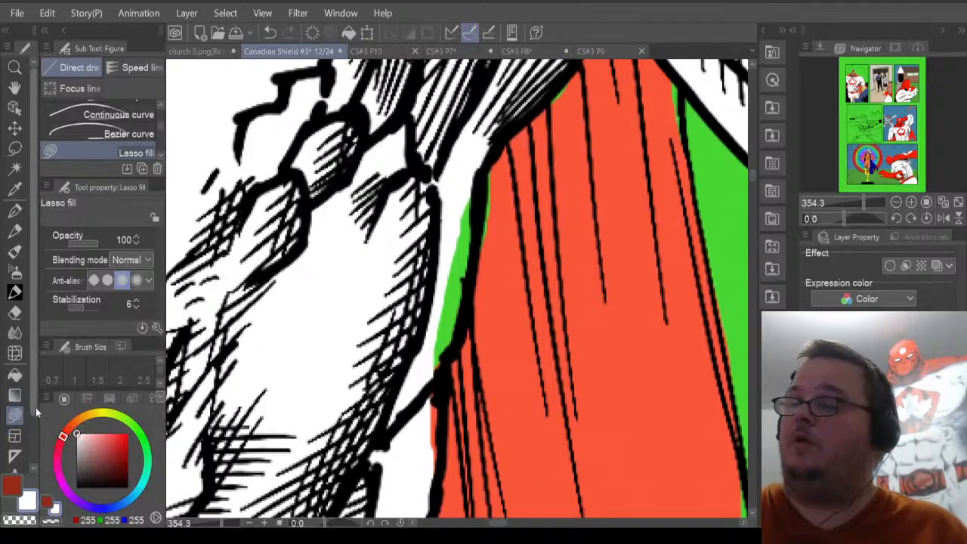
pyautogui.moveTo(415, 409)
pyautogui.mouseDown()
pyautogui.moveTo(435, 478)
pyautogui.moveTo(447, 464)
pyautogui.moveTo(444, 377)
pyautogui.moveTo(466, 325)
pyautogui.moveTo(464, 271)
pyautogui.mouseUp()
pyautogui.moveTo(466, 178)
pyautogui.mouseDown()
pyautogui.moveTo(456, 227)
pyautogui.moveTo(476, 260)
pyautogui.moveTo(483, 193)
pyautogui.moveTo(459, 264)
pyautogui.mouseUp()
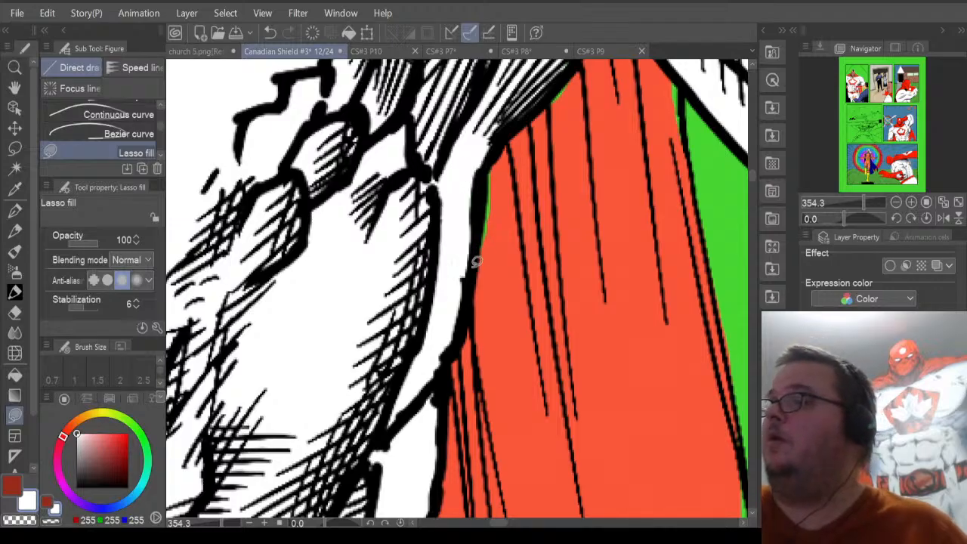
# Lasso fill the hero's teeth with white.
pyautogui.scroll(8, 752, 172)
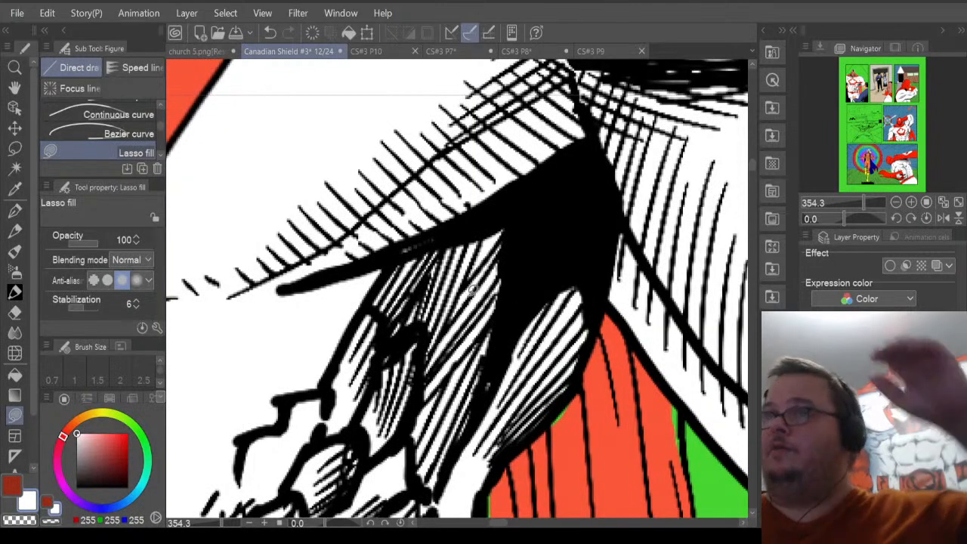
pyautogui.scroll(-2, 473, 290)
pyautogui.scroll(-2, 473, 290)
pyautogui.scroll(-5, 473, 290)
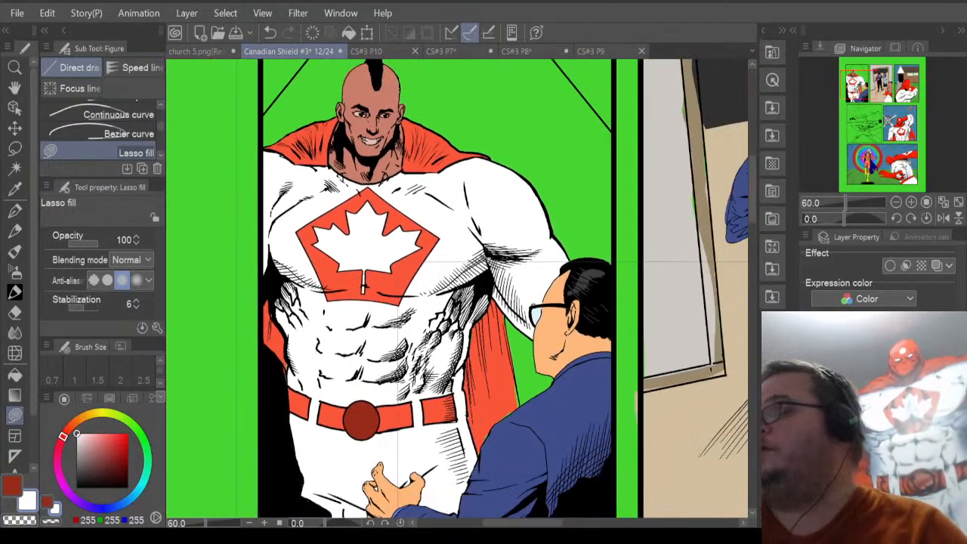
pyautogui.click(809, 424)
pyautogui.click(809, 423)
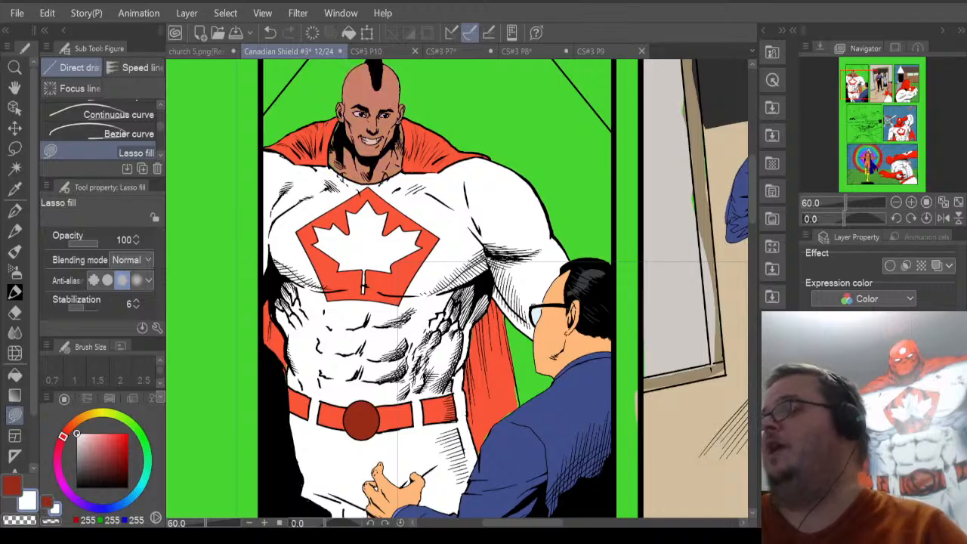
pyautogui.scroll(5, 361, 150)
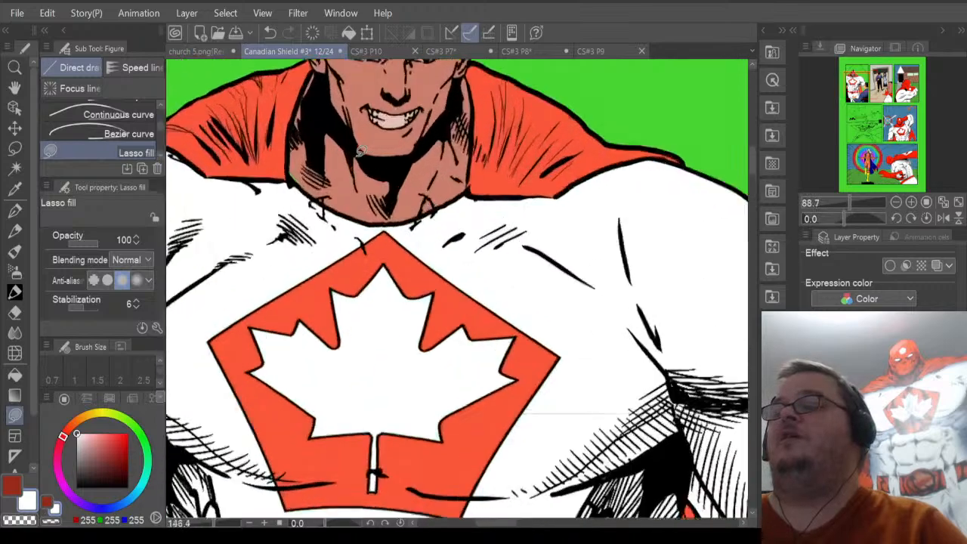
pyautogui.scroll(2, 361, 150)
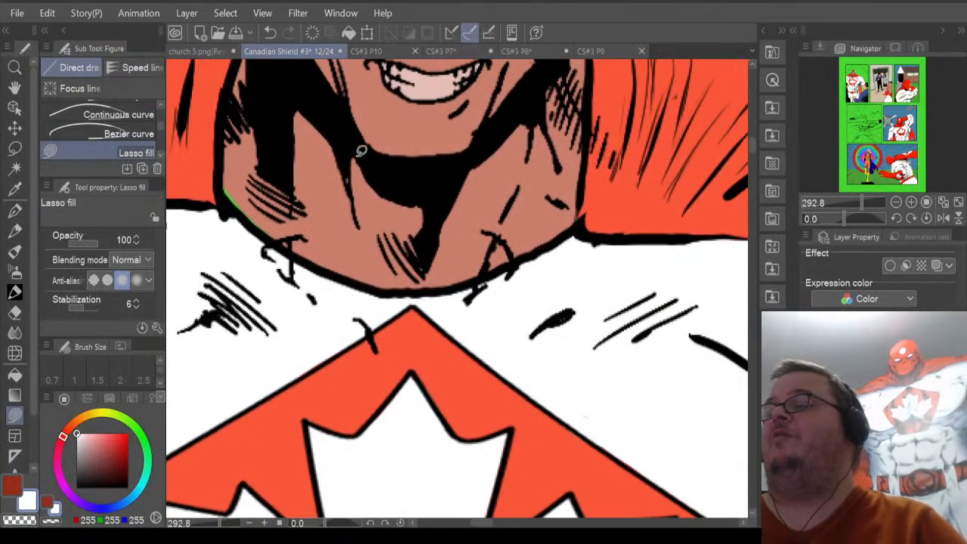
pyautogui.scroll(-1, 361, 151)
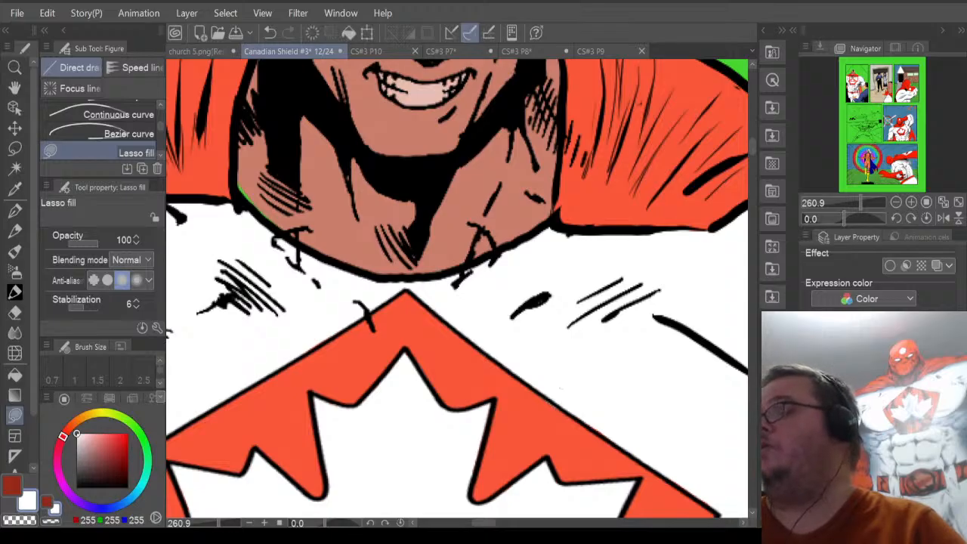
pyautogui.moveTo(416, 101); pyautogui.dragTo(446, 89)
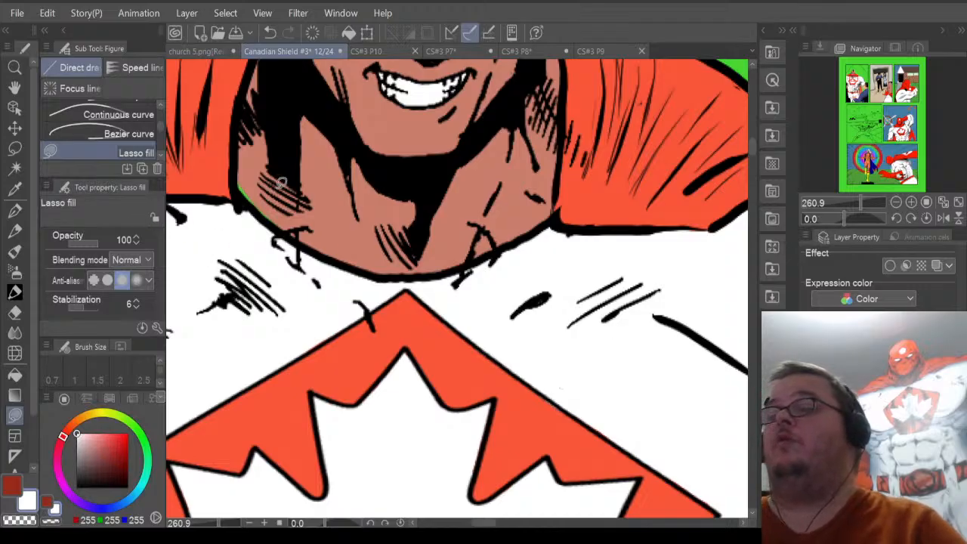
pyautogui.scroll(4, 253, 177)
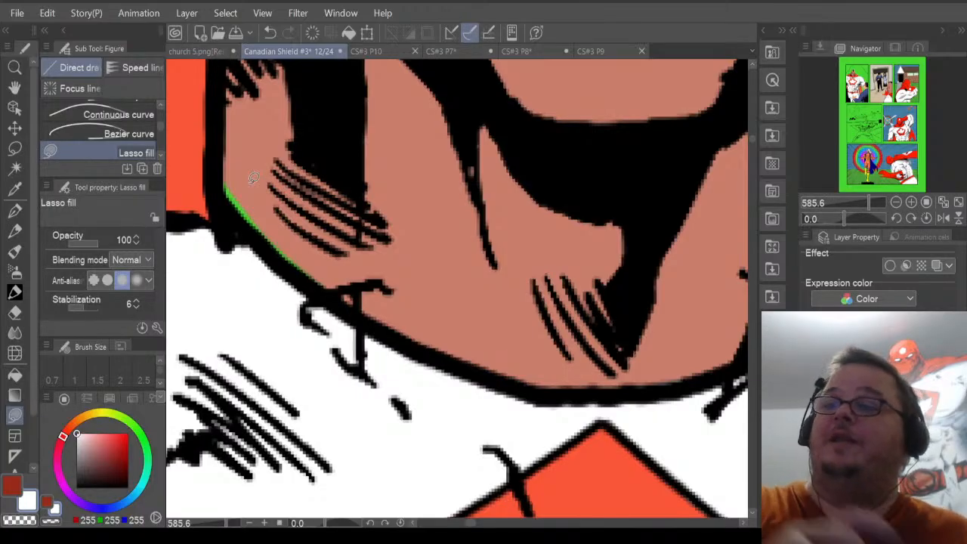
# Sample the skin tone from the neck and lasso fill the green sliver along the neck's lower left edge.
pyautogui.press('i')
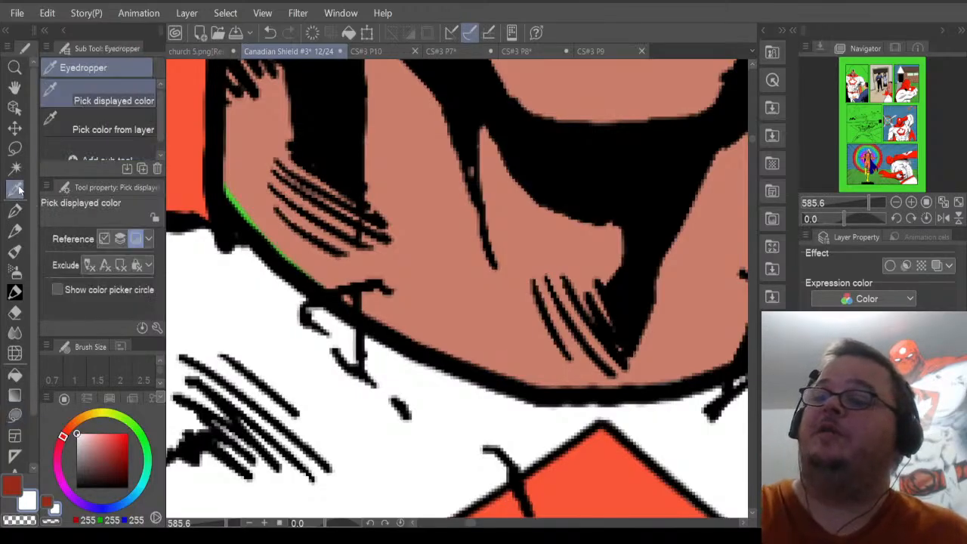
pyautogui.click(403, 175)
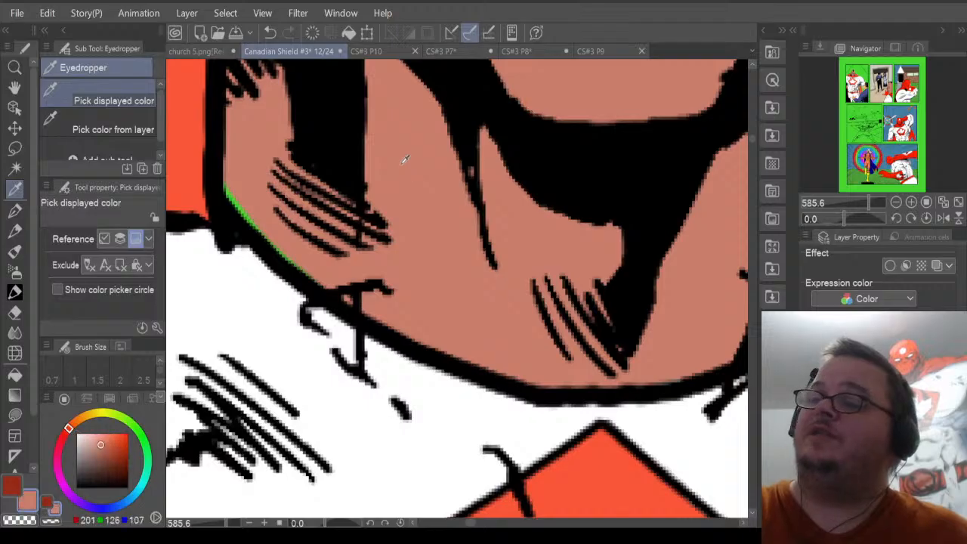
pyautogui.click(17, 414)
pyautogui.moveTo(221, 169)
pyautogui.mouseDown()
pyautogui.moveTo(218, 181)
pyautogui.moveTo(247, 220)
pyautogui.moveTo(340, 301)
pyautogui.mouseUp()
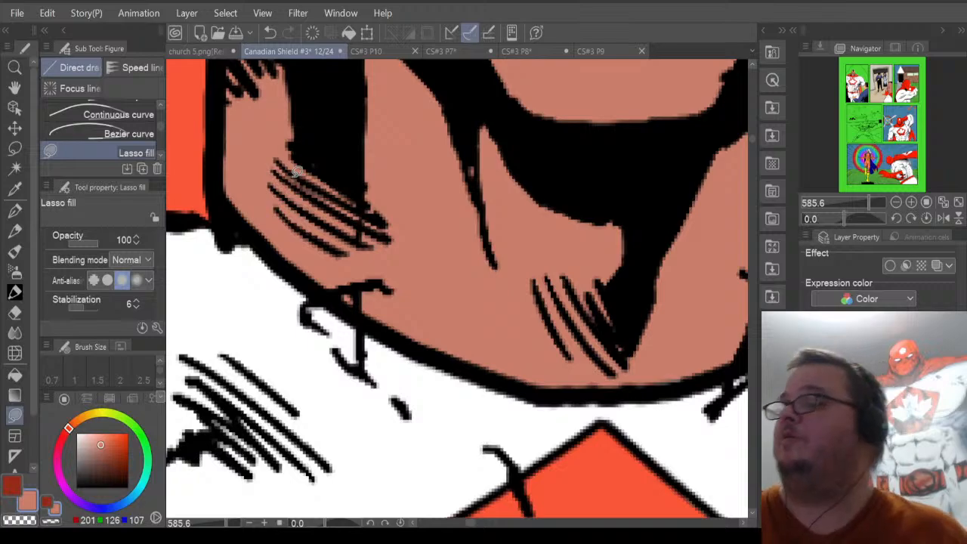
# Set the hard eraser to size 4.7 and erase the skin-colour spill outside the left outline of the hero's head.
pyautogui.moveTo(750, 139); pyautogui.dragTo(749, 124)
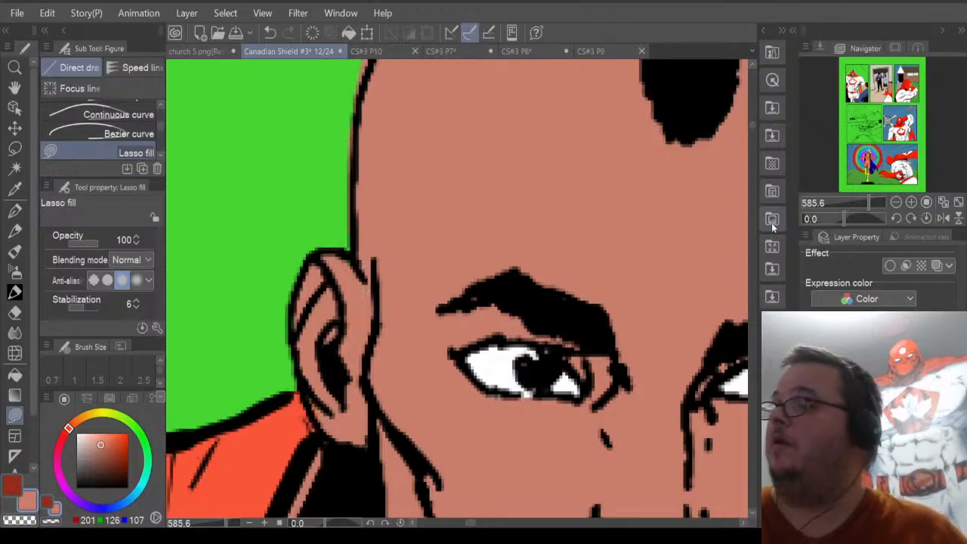
pyautogui.moveTo(750, 143); pyautogui.dragTo(750, 124)
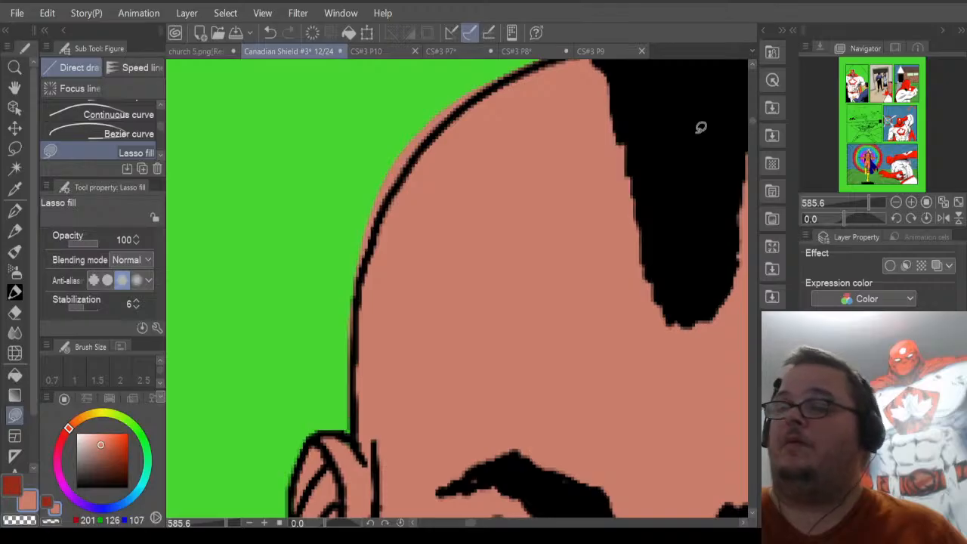
pyautogui.click(15, 310)
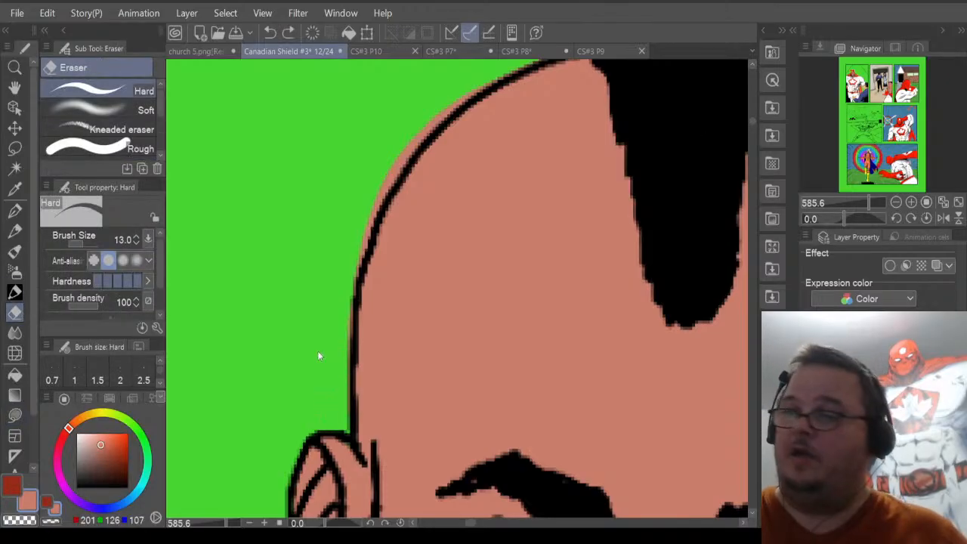
pyautogui.click(84, 243)
pyautogui.moveTo(84, 243); pyautogui.dragTo(80, 242)
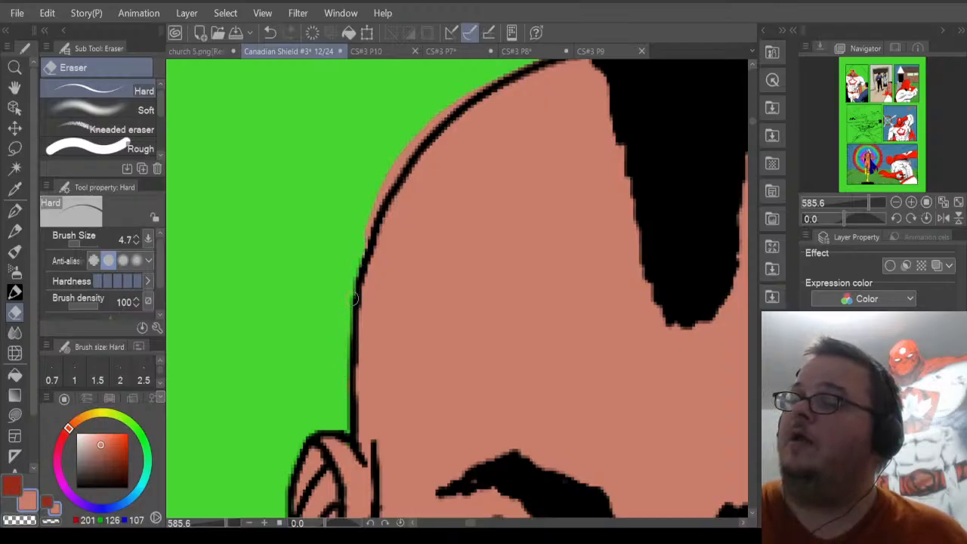
pyautogui.moveTo(354, 300)
pyautogui.mouseDown()
pyautogui.moveTo(380, 201)
pyautogui.moveTo(369, 239)
pyautogui.moveTo(370, 205)
pyautogui.moveTo(369, 221)
pyautogui.moveTo(409, 141)
pyautogui.moveTo(396, 178)
pyautogui.moveTo(464, 90)
pyautogui.mouseUp()
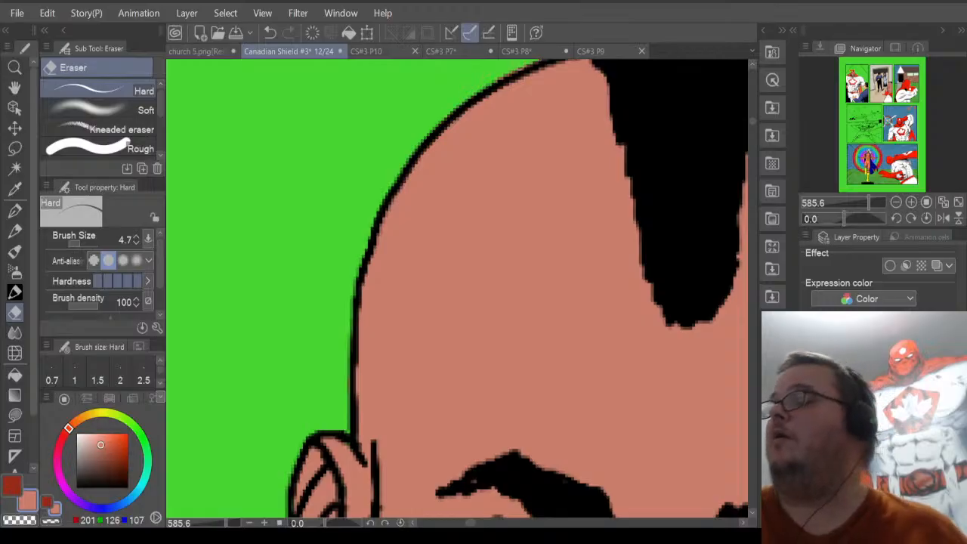
# Erase the skin-colour spill outside the head outline just right of the mohawk.
pyautogui.scroll(3, 753, 130)
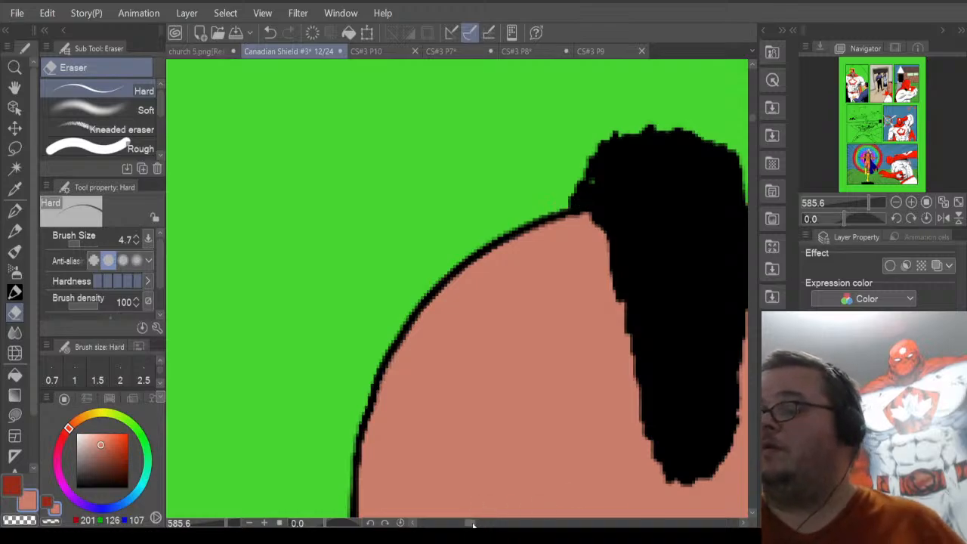
pyautogui.moveTo(471, 525); pyautogui.dragTo(481, 523)
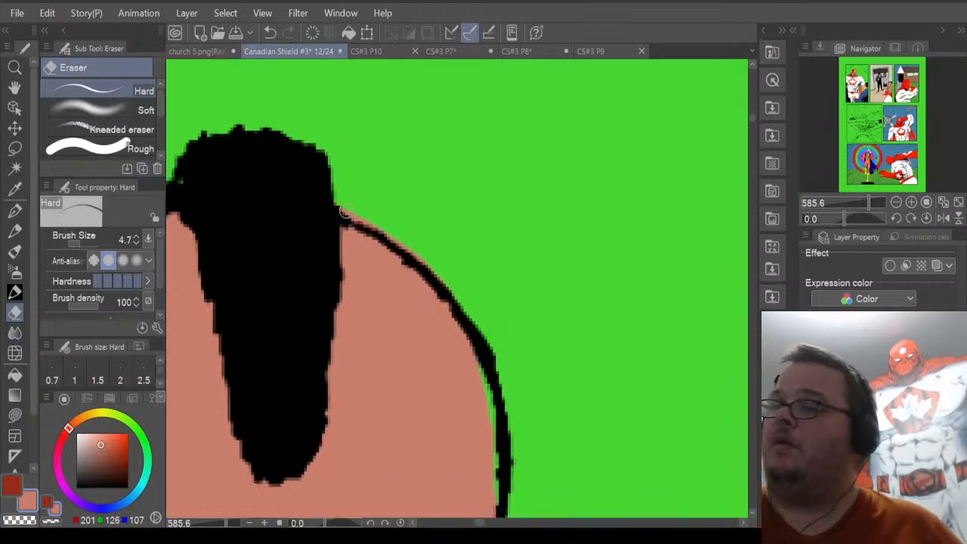
pyautogui.moveTo(346, 213); pyautogui.dragTo(427, 260)
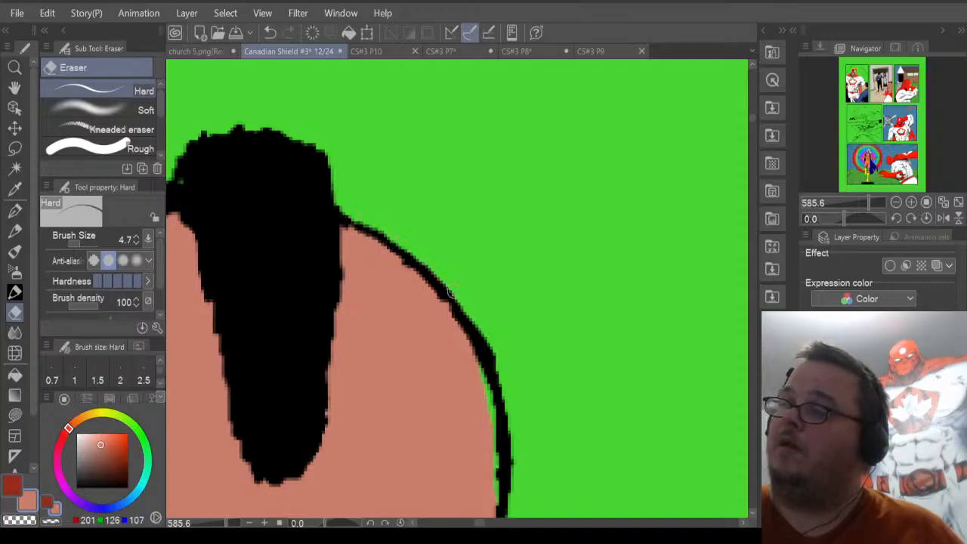
# Lasso fill the green gap inside the right side of the head outline with the skin tone.
pyautogui.moveTo(753, 117); pyautogui.dragTo(752, 120)
pyautogui.click(14, 415)
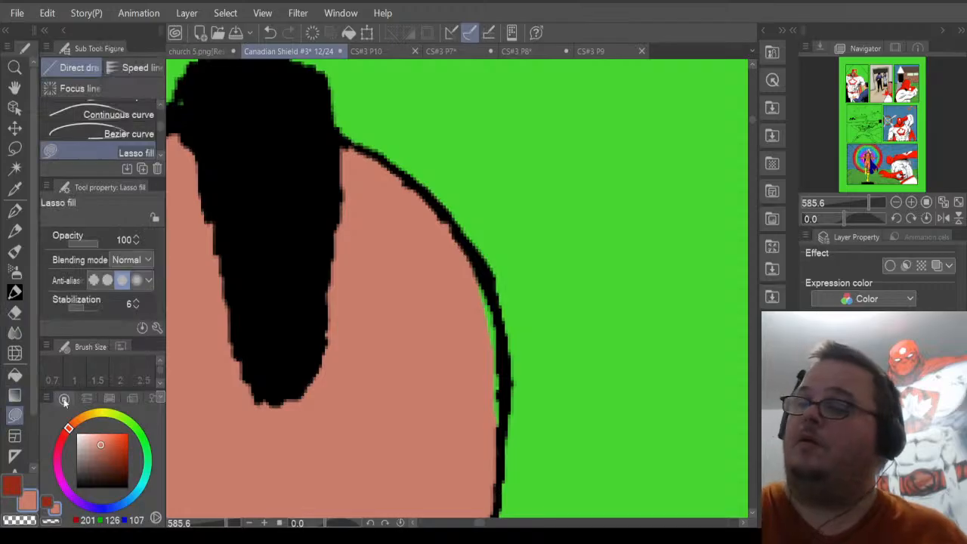
pyautogui.moveTo(493, 420)
pyautogui.mouseDown()
pyautogui.moveTo(492, 436)
pyautogui.moveTo(505, 412)
pyautogui.moveTo(502, 311)
pyautogui.moveTo(470, 255)
pyautogui.moveTo(454, 255)
pyautogui.mouseUp()
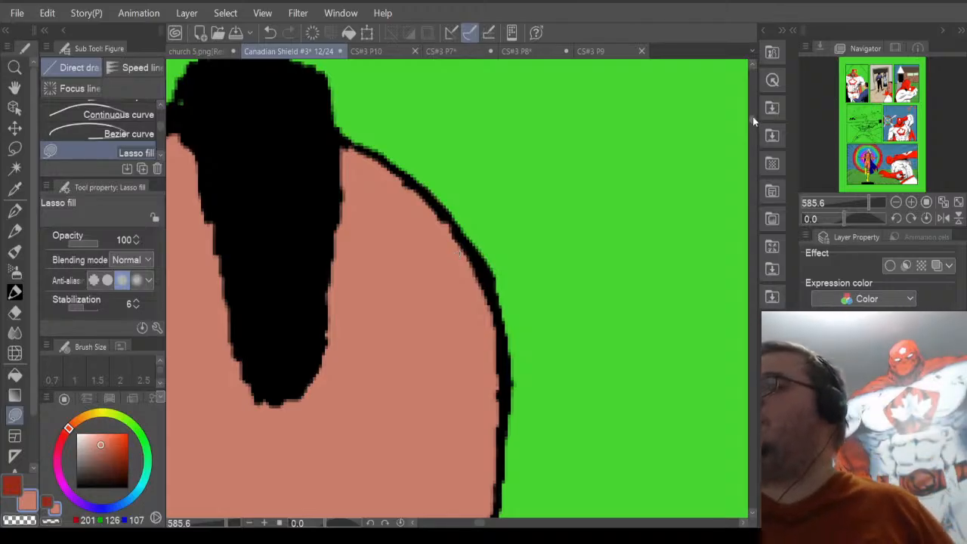
# Erase the skin-colour spill around the top of the hero's right-hand ear.
pyautogui.scroll(-4, 752, 125)
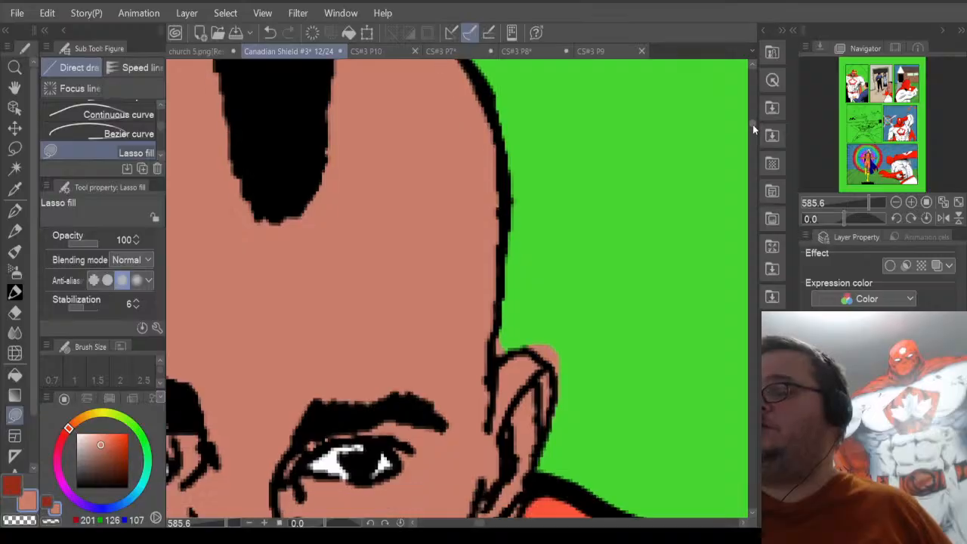
pyautogui.click(14, 312)
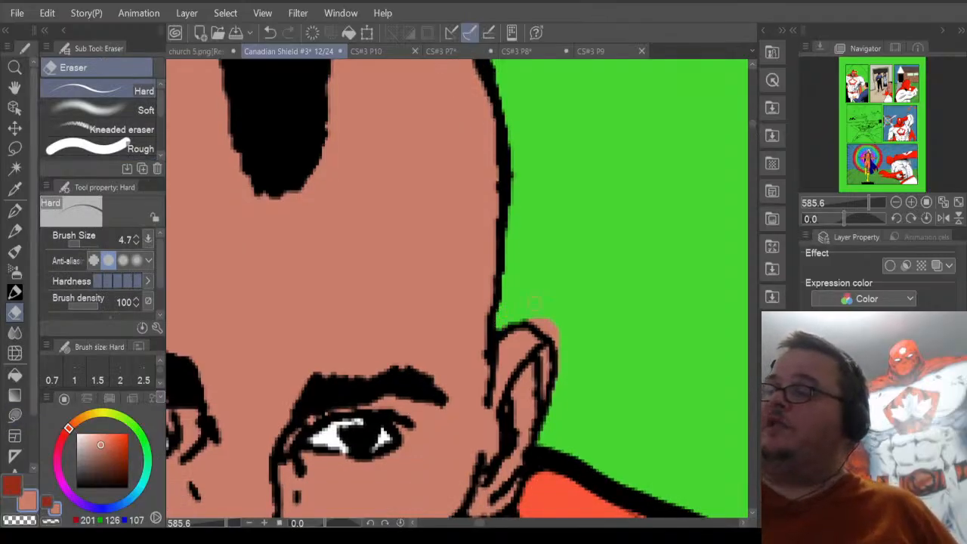
pyautogui.moveTo(528, 319); pyautogui.dragTo(552, 335)
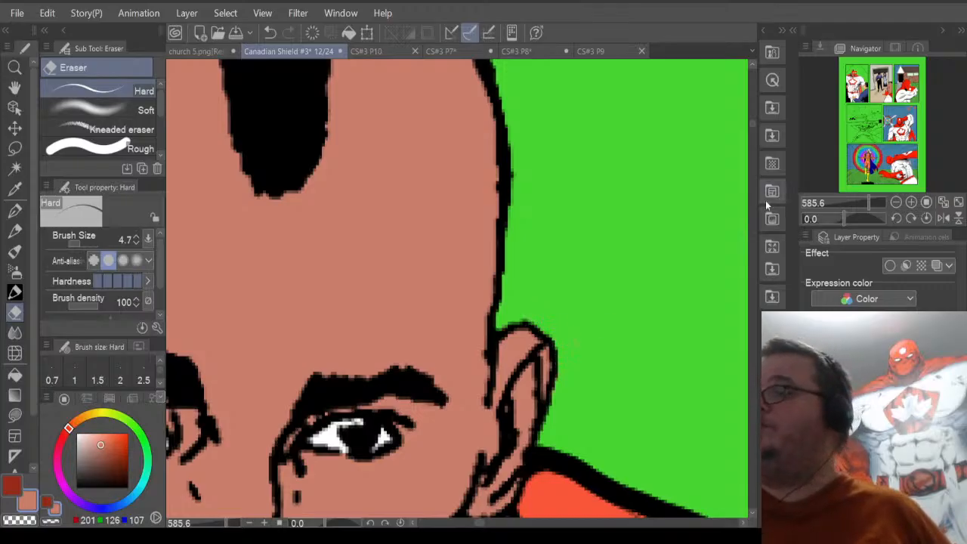
# Examine the hero's face, neck, torso and the whole first panel for remaining colour spills and gaps.
pyautogui.scroll(-10, 754, 130)
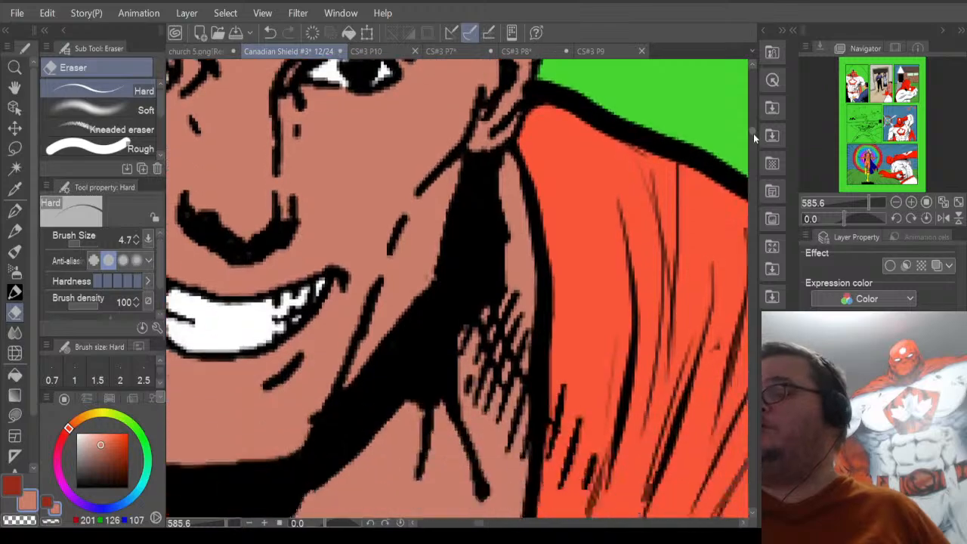
pyautogui.moveTo(753, 136); pyautogui.dragTo(756, 137)
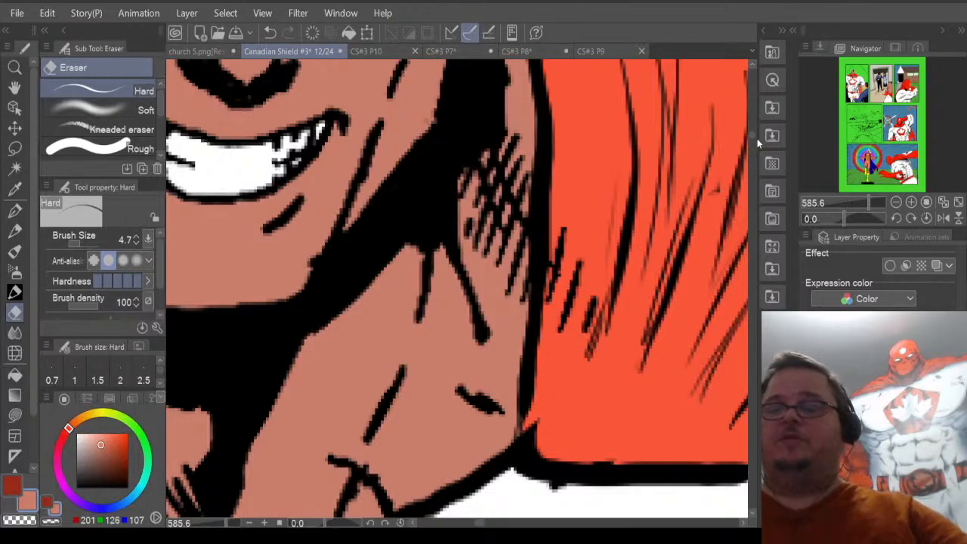
pyautogui.scroll(-3, 563, 235)
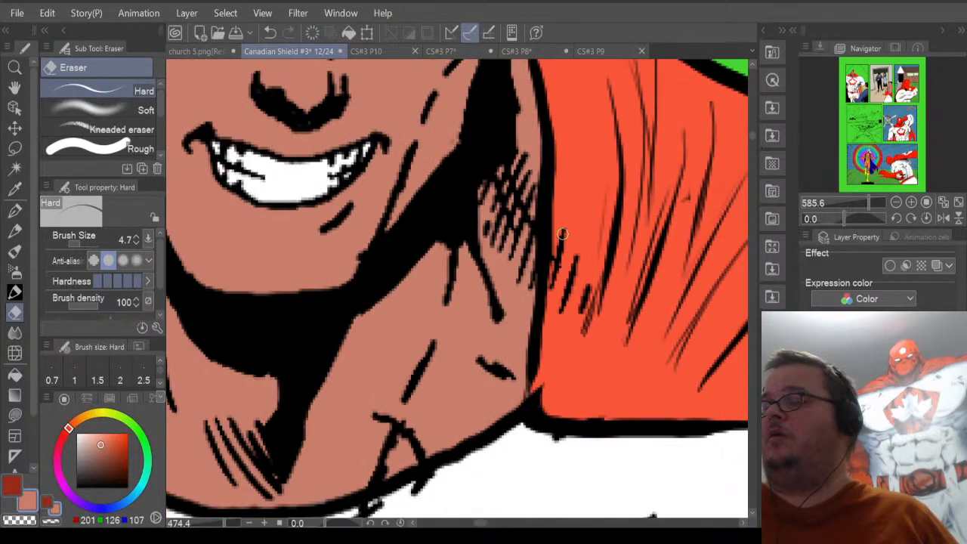
pyautogui.scroll(-4, 562, 234)
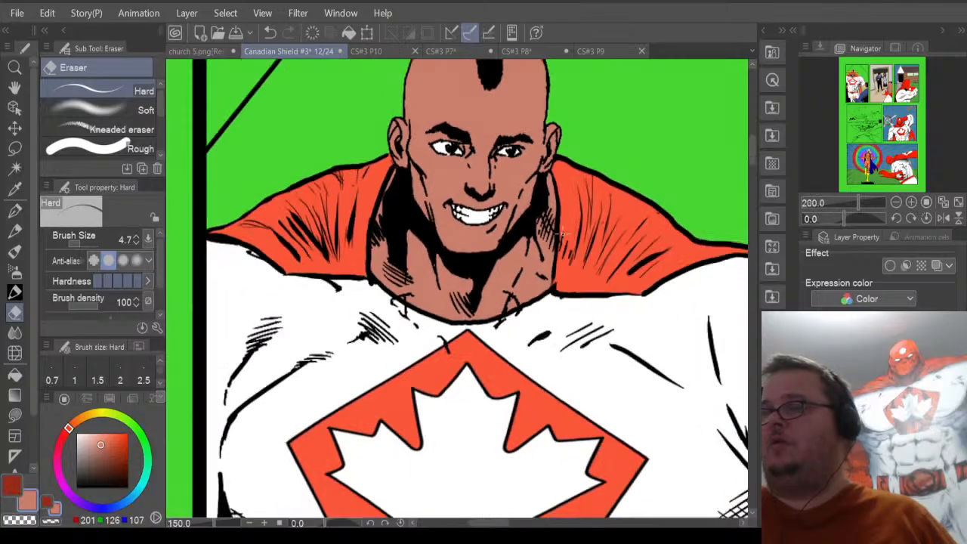
pyautogui.scroll(-4, 562, 235)
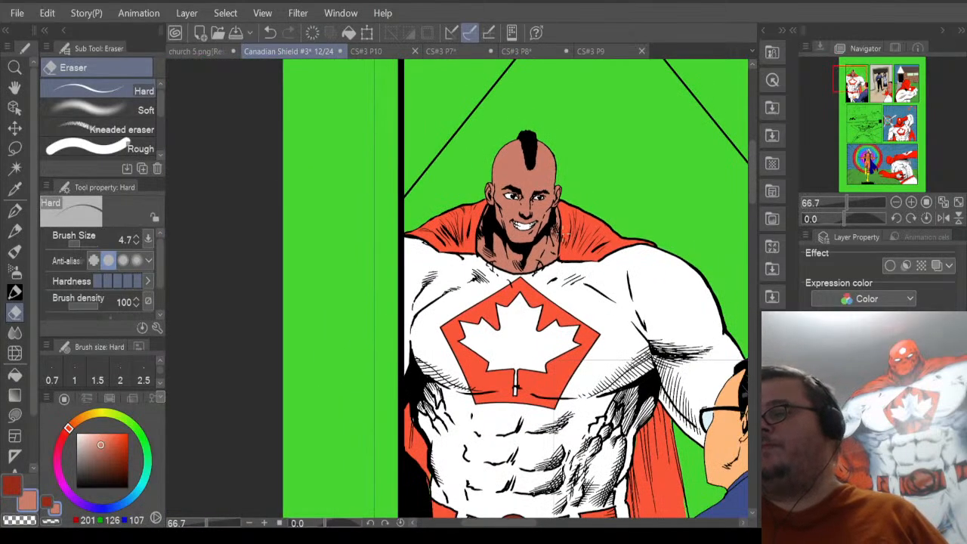
pyautogui.scroll(-2, 563, 234)
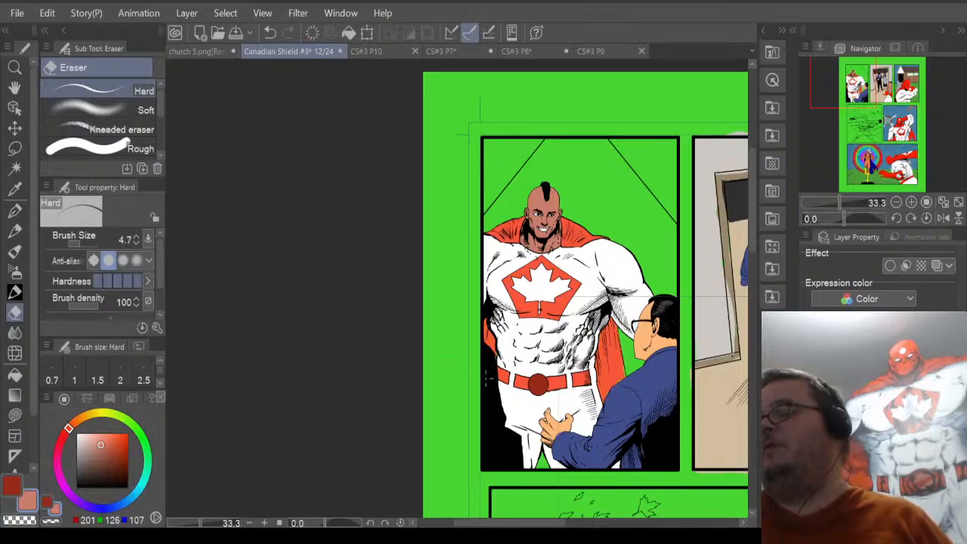
pyautogui.scroll(4, 491, 406)
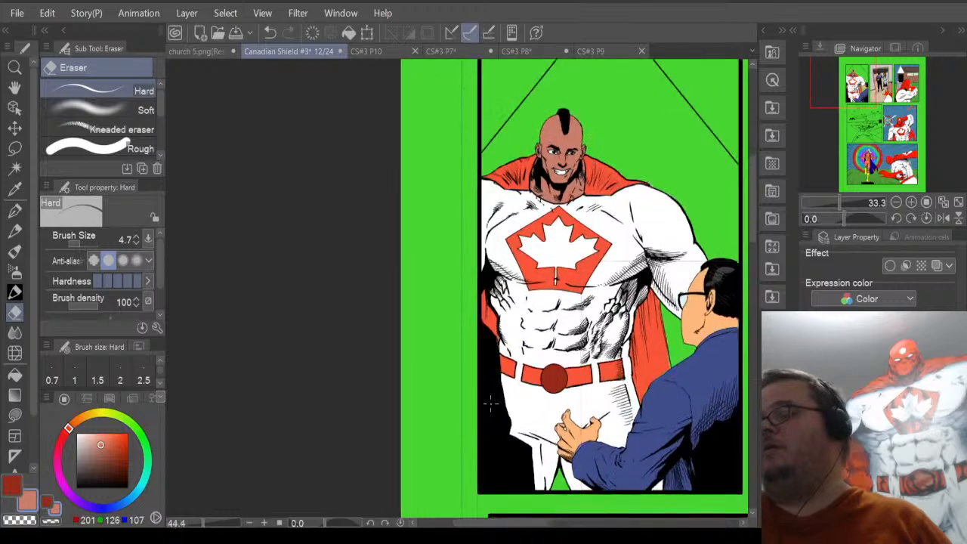
pyautogui.scroll(1, 529, 172)
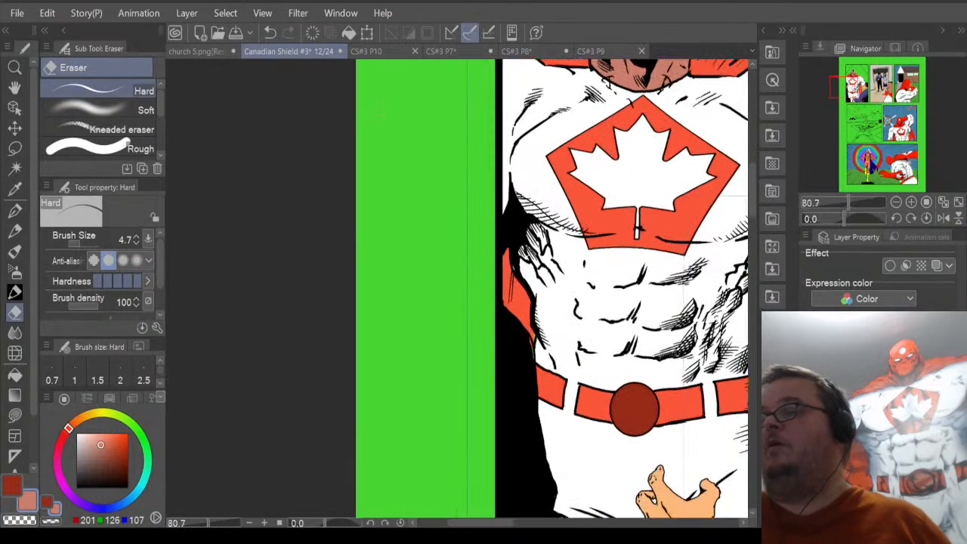
# Sample the cape's red and erase the red spill in the narrow gap between the black shadow and the left side of the waist.
pyautogui.scroll(4, 636, 319)
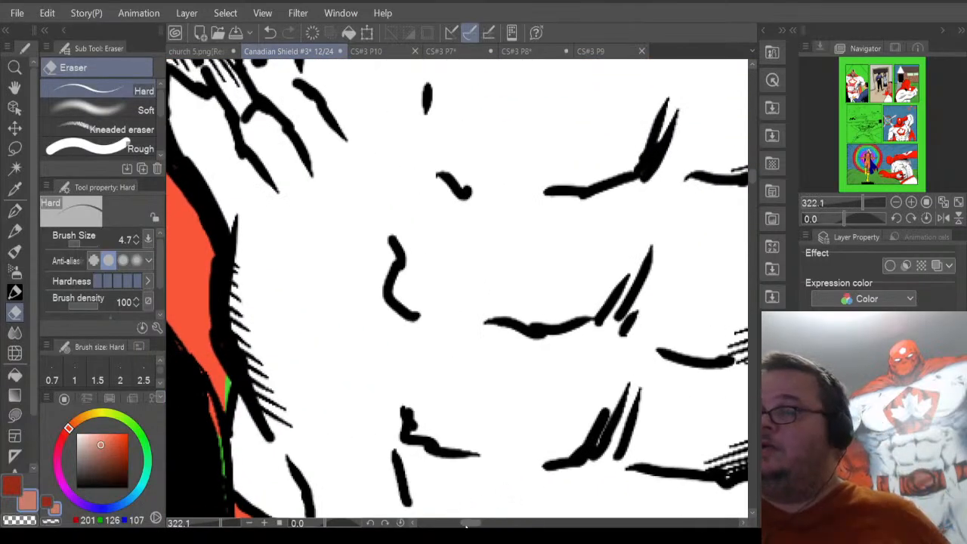
pyautogui.moveTo(470, 523); pyautogui.dragTo(459, 524)
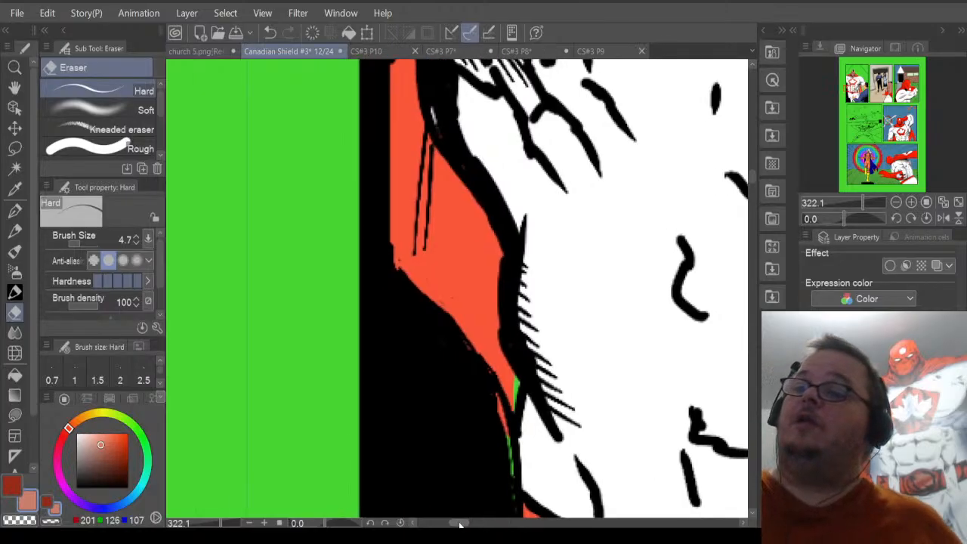
pyautogui.click(14, 188)
pyautogui.click(459, 229)
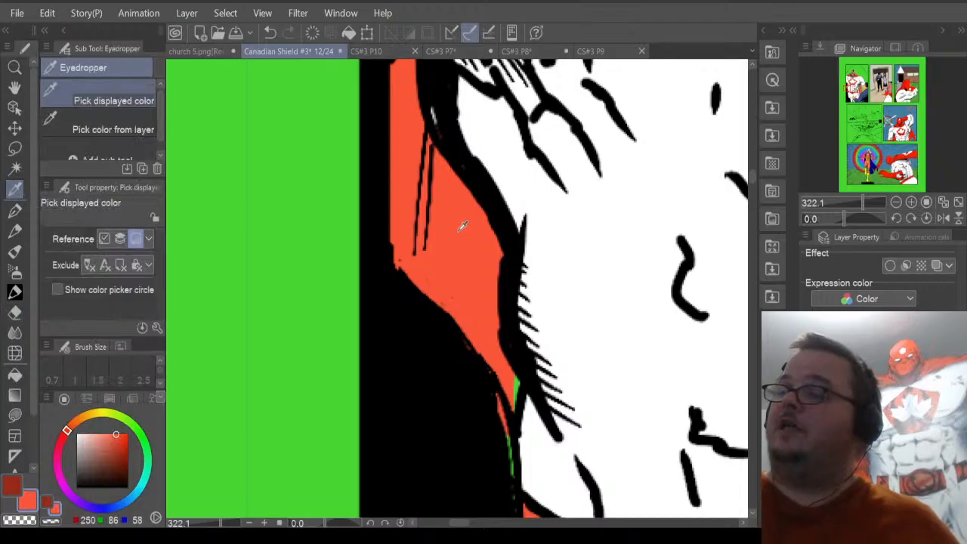
pyautogui.press('e')
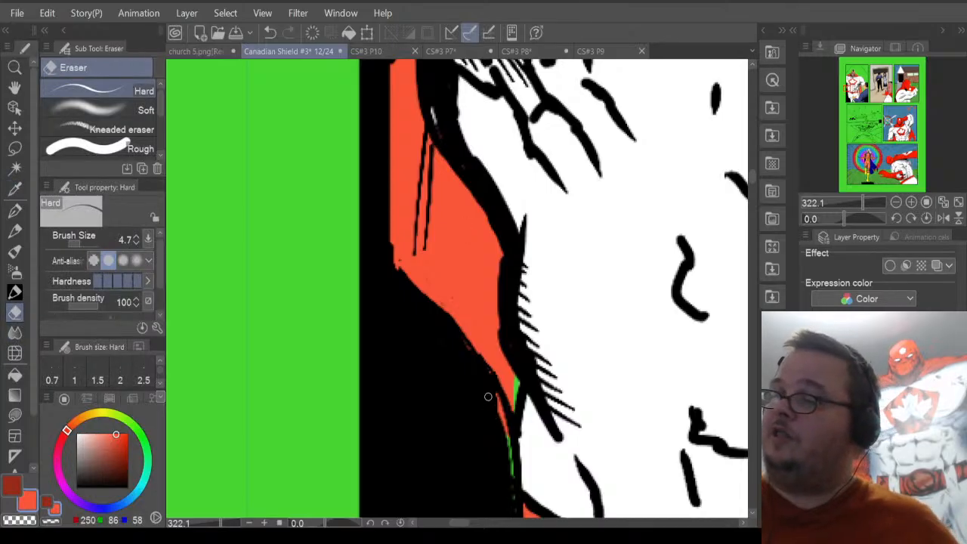
pyautogui.moveTo(498, 420); pyautogui.dragTo(506, 428)
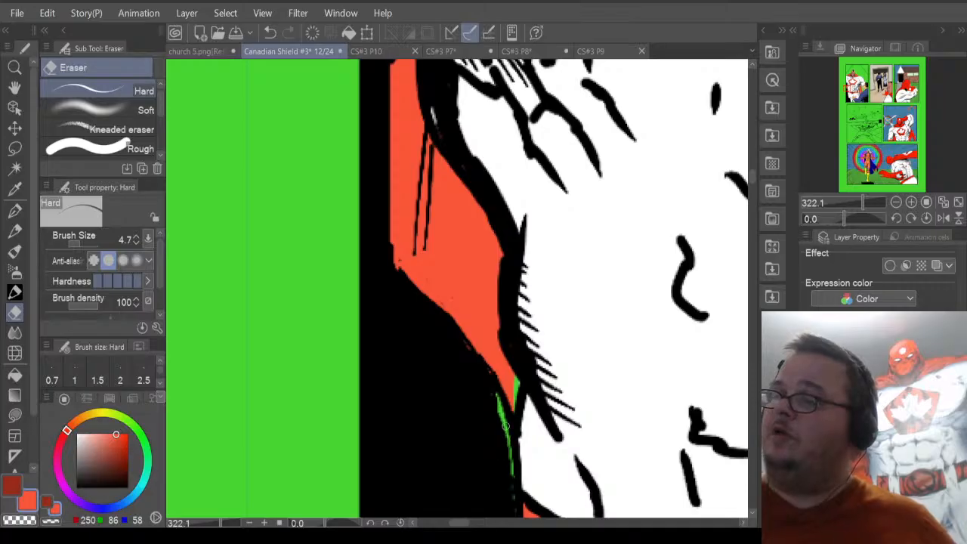
# Lasso fill the green gap at the lower tip of the left cape section with the cape red.
pyautogui.click(16, 396)
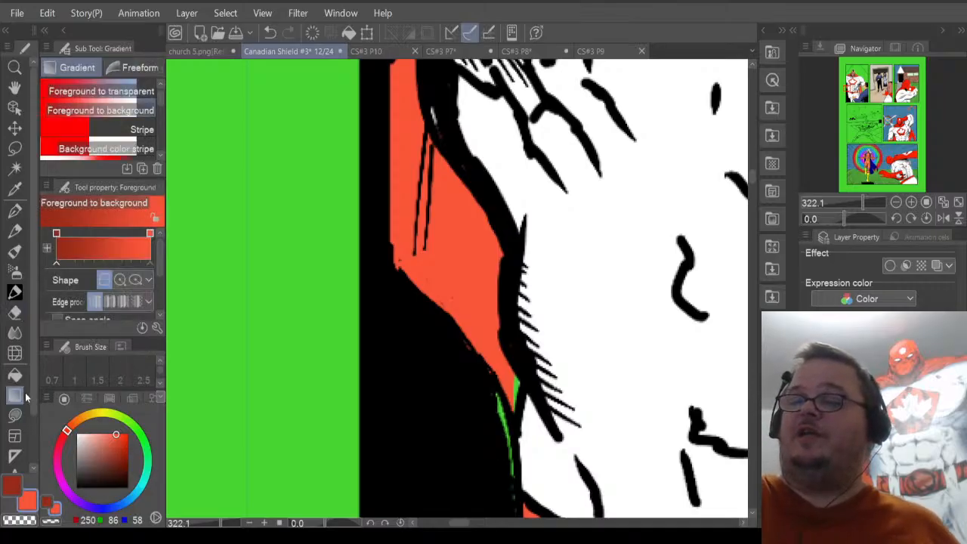
pyautogui.click(21, 412)
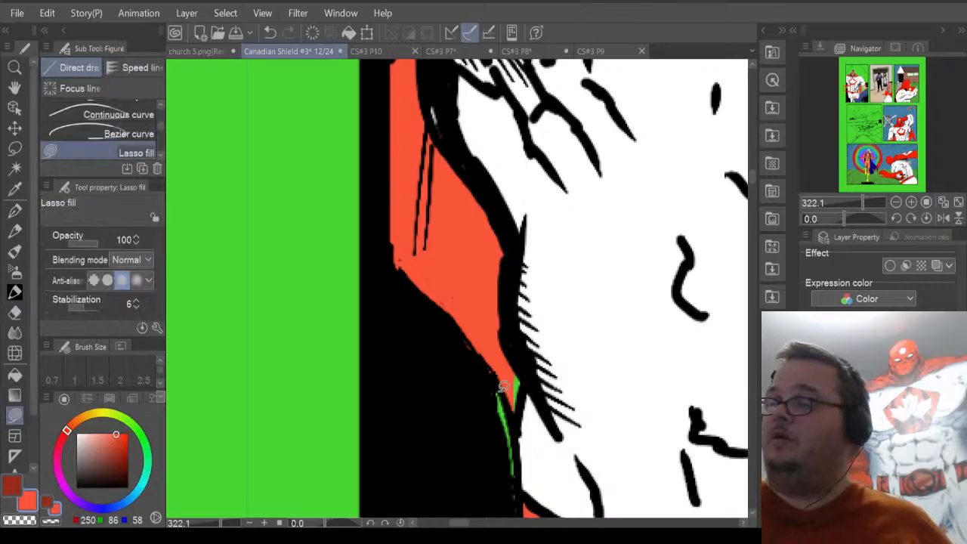
pyautogui.moveTo(502, 385)
pyautogui.mouseDown()
pyautogui.moveTo(520, 420)
pyautogui.moveTo(527, 370)
pyautogui.moveTo(492, 314)
pyautogui.mouseUp()
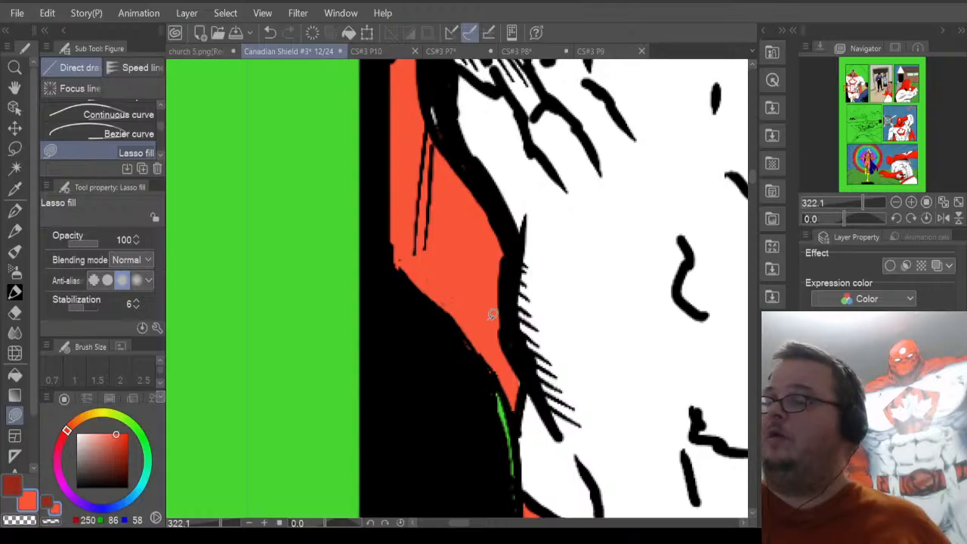
# Lasso fill the lower part of the right-hand cape section along the other man's blue sleeve with red.
pyautogui.moveTo(754, 192)
pyautogui.mouseDown()
pyautogui.moveTo(753, 177)
pyautogui.moveTo(738, 201)
pyautogui.mouseUp()
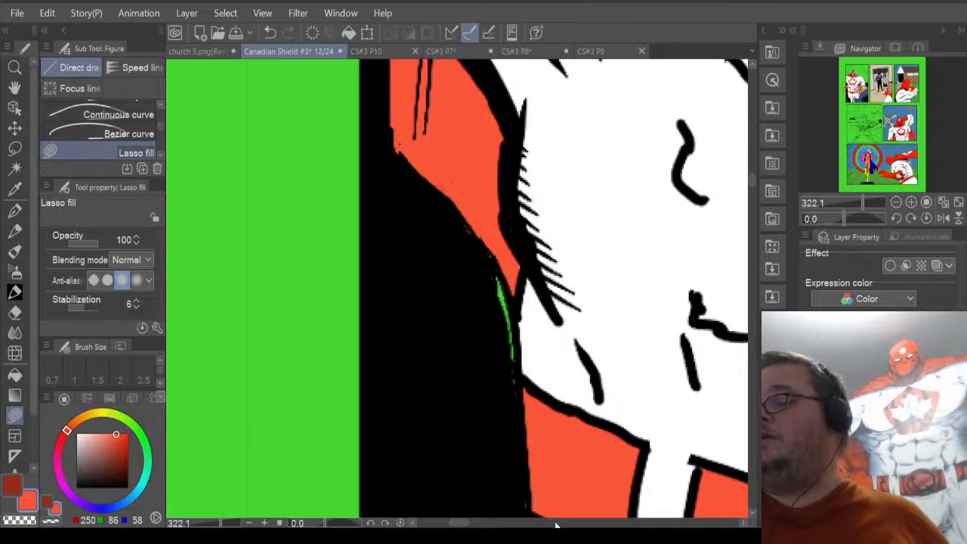
pyautogui.moveTo(464, 524); pyautogui.dragTo(508, 526)
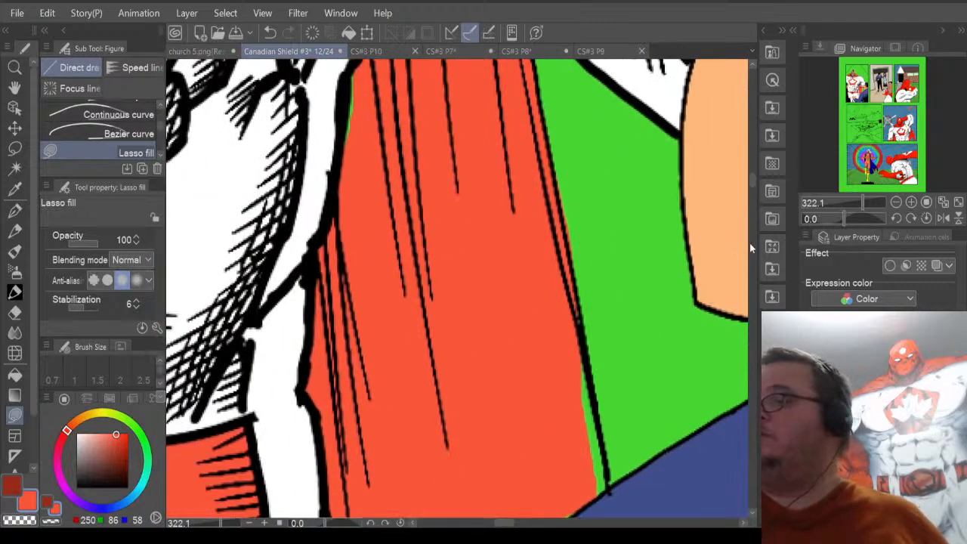
pyautogui.moveTo(751, 180); pyautogui.dragTo(752, 196)
pyautogui.moveTo(372, 325)
pyautogui.mouseDown()
pyautogui.moveTo(394, 351)
pyautogui.moveTo(416, 280)
pyautogui.moveTo(448, 237)
pyautogui.moveTo(455, 201)
pyautogui.mouseUp()
pyautogui.moveTo(497, 155)
pyautogui.mouseDown()
pyautogui.moveTo(492, 166)
pyautogui.moveTo(574, 114)
pyautogui.moveTo(486, 141)
pyautogui.mouseUp()
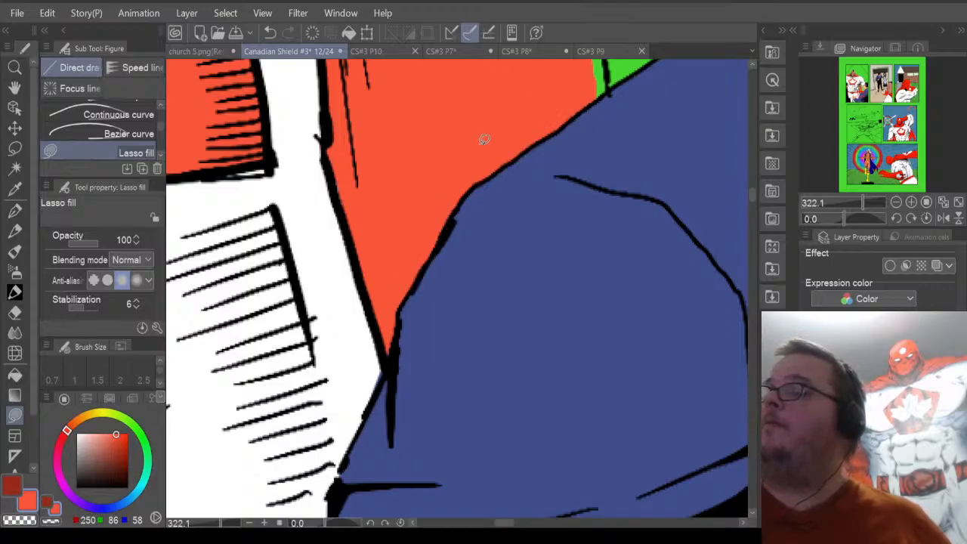
# Lasso fill the green slivers along the outer edge of the right-hand cape section with red.
pyautogui.scroll(5, 751, 195)
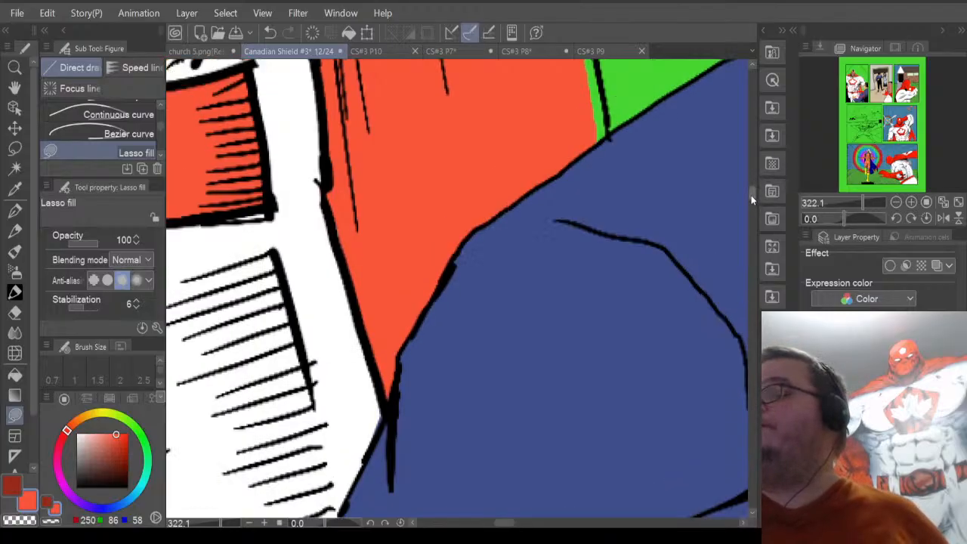
pyautogui.scroll(1, 750, 188)
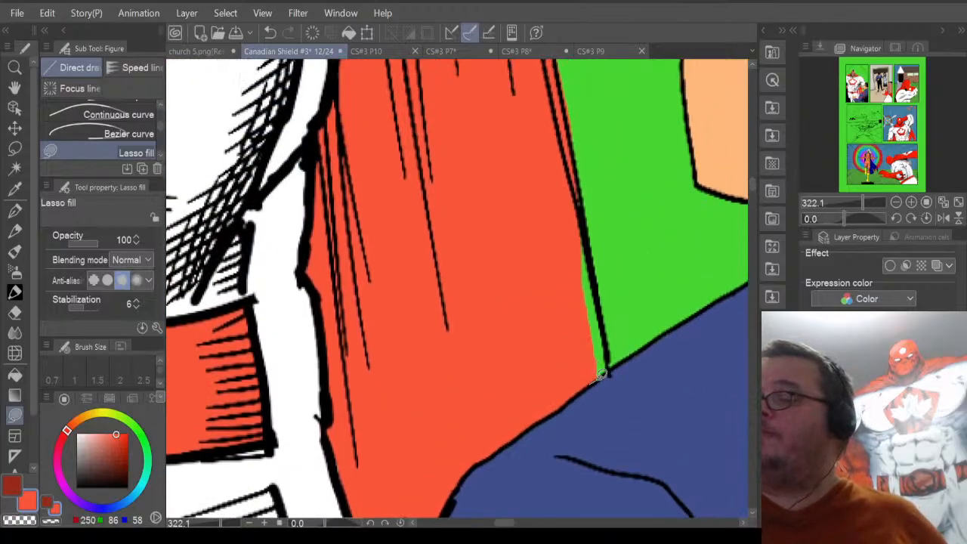
pyautogui.moveTo(612, 363)
pyautogui.mouseDown()
pyautogui.moveTo(593, 243)
pyautogui.moveTo(575, 225)
pyautogui.mouseUp()
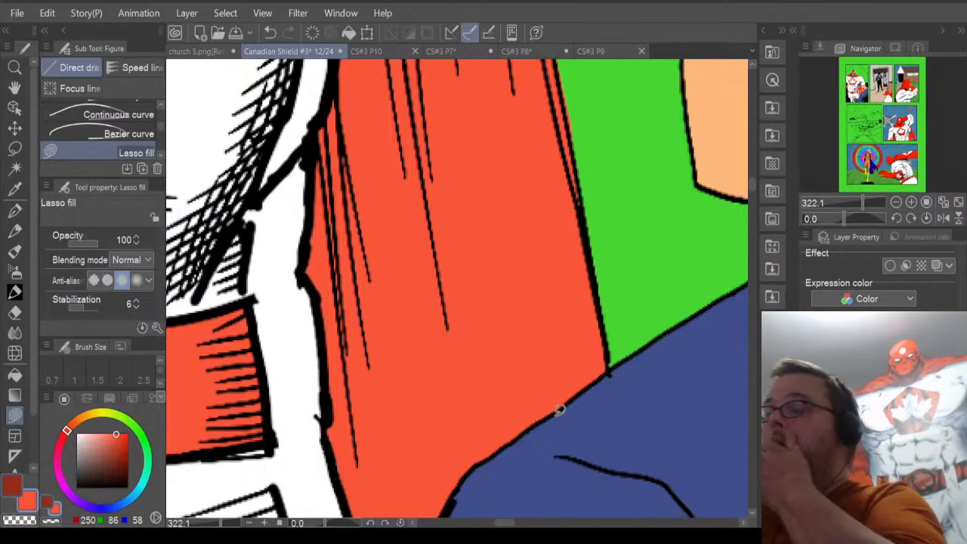
pyautogui.scroll(5, 754, 187)
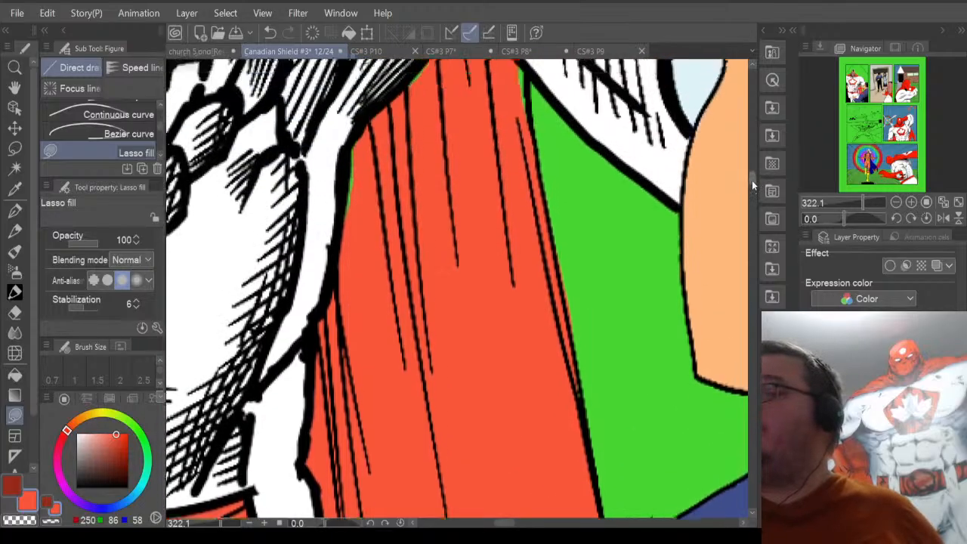
pyautogui.scroll(1, 753, 181)
pyautogui.moveTo(513, 171)
pyautogui.mouseDown()
pyautogui.moveTo(526, 210)
pyautogui.moveTo(529, 147)
pyautogui.moveTo(514, 133)
pyautogui.mouseUp()
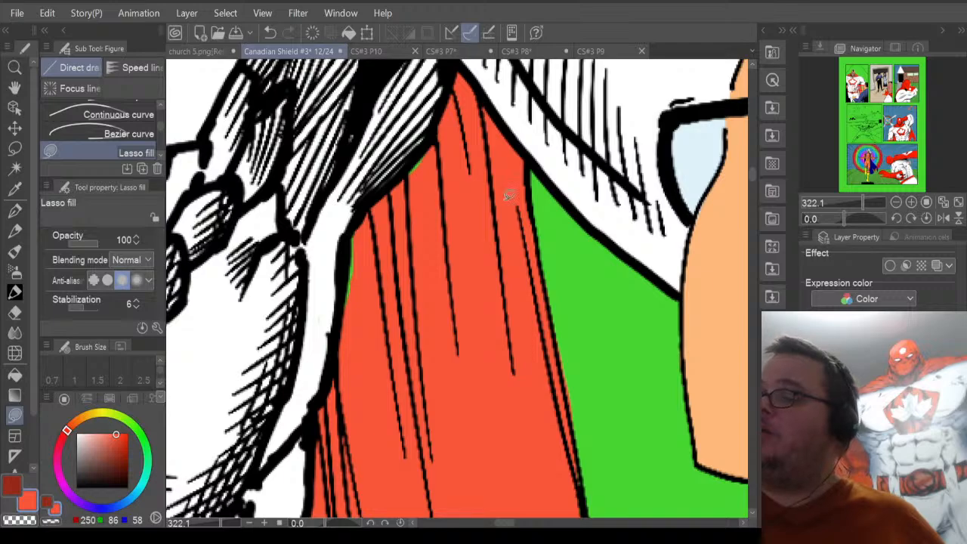
# Lasso fill the green gaps where the right-hand cape section meets the hero's torso and armpit with red.
pyautogui.press('e')
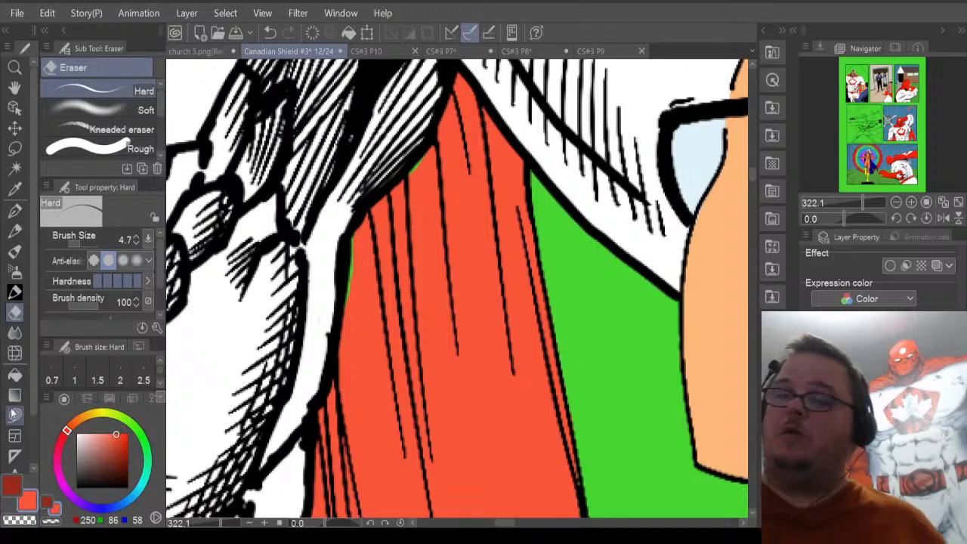
pyautogui.press('u')
pyautogui.moveTo(361, 290)
pyautogui.mouseDown()
pyautogui.moveTo(350, 317)
pyautogui.moveTo(341, 246)
pyautogui.moveTo(351, 226)
pyautogui.mouseUp()
pyautogui.moveTo(432, 149)
pyautogui.mouseDown()
pyautogui.moveTo(405, 181)
pyautogui.moveTo(416, 157)
pyautogui.mouseUp()
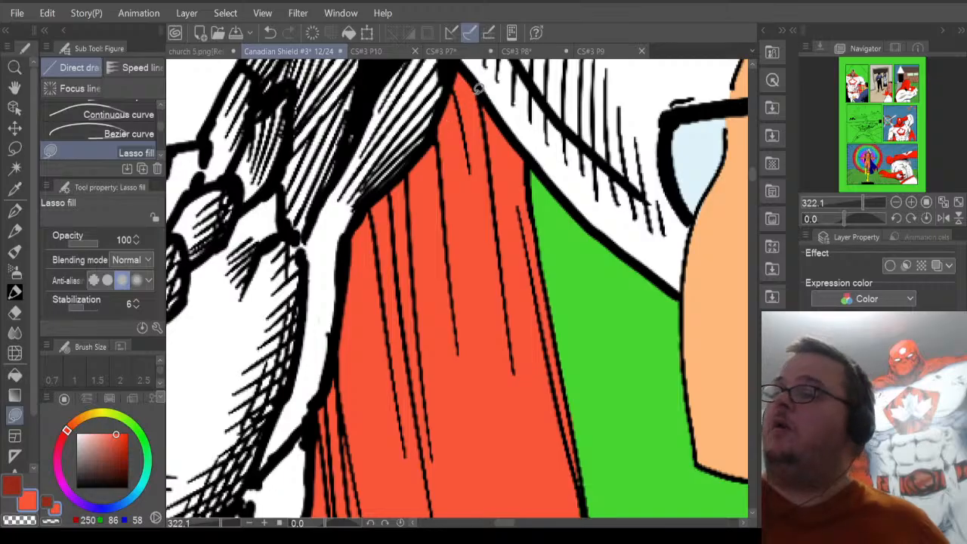
# Erase the stray line beneath the lower edge of the hatched belt segment.
pyautogui.moveTo(753, 178); pyautogui.dragTo(739, 194)
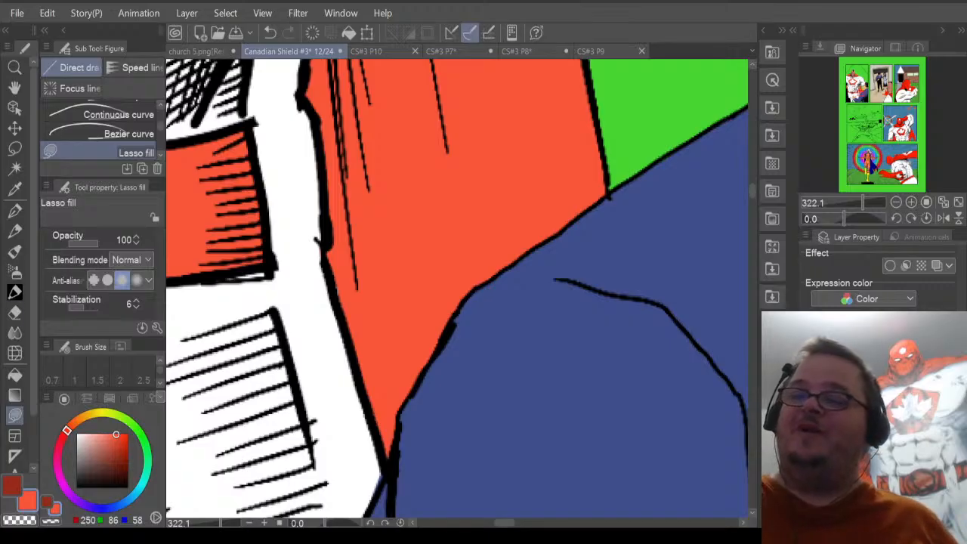
pyautogui.click(19, 309)
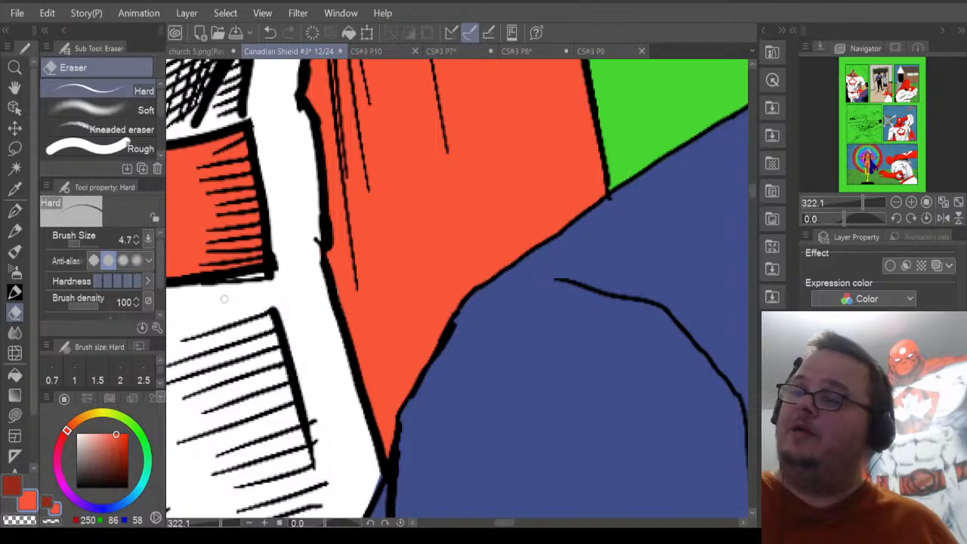
pyautogui.moveTo(227, 289)
pyautogui.mouseDown()
pyautogui.moveTo(278, 283)
pyautogui.moveTo(327, 241)
pyautogui.moveTo(320, 236)
pyautogui.moveTo(280, 275)
pyautogui.moveTo(213, 288)
pyautogui.mouseUp()
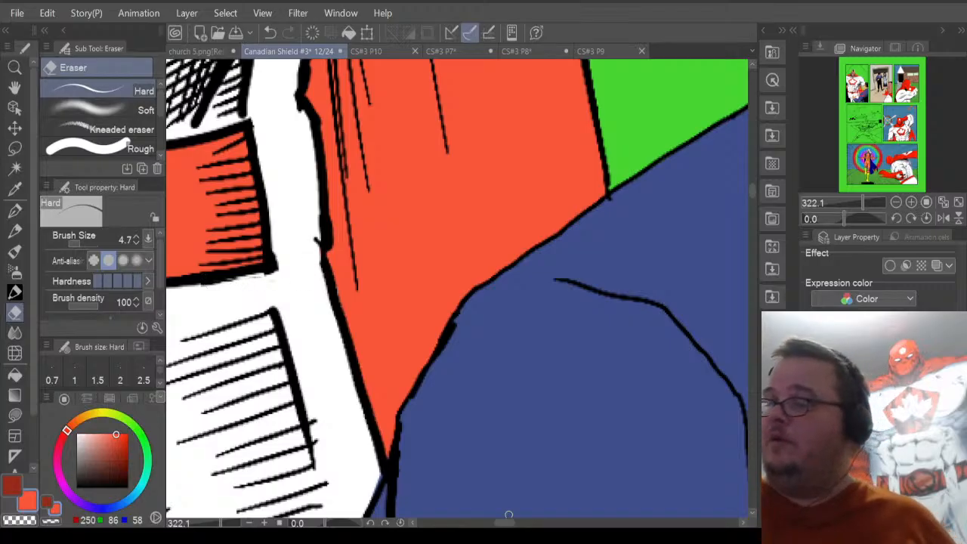
# Erase the overshooting outline bits at the upper corners and lower edge of the belt segments on both sides of the buckle.
pyautogui.moveTo(508, 523); pyautogui.dragTo(487, 524)
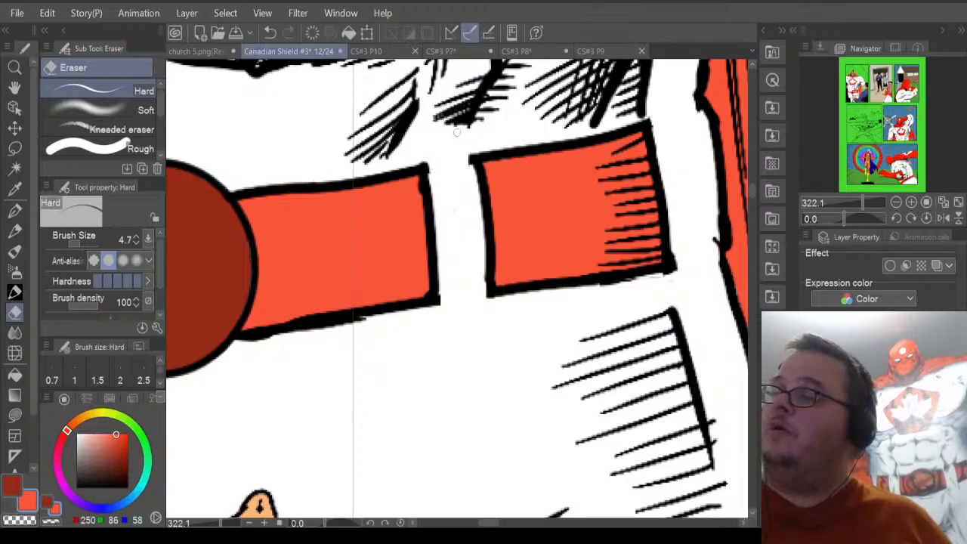
pyautogui.moveTo(469, 144); pyautogui.dragTo(472, 177)
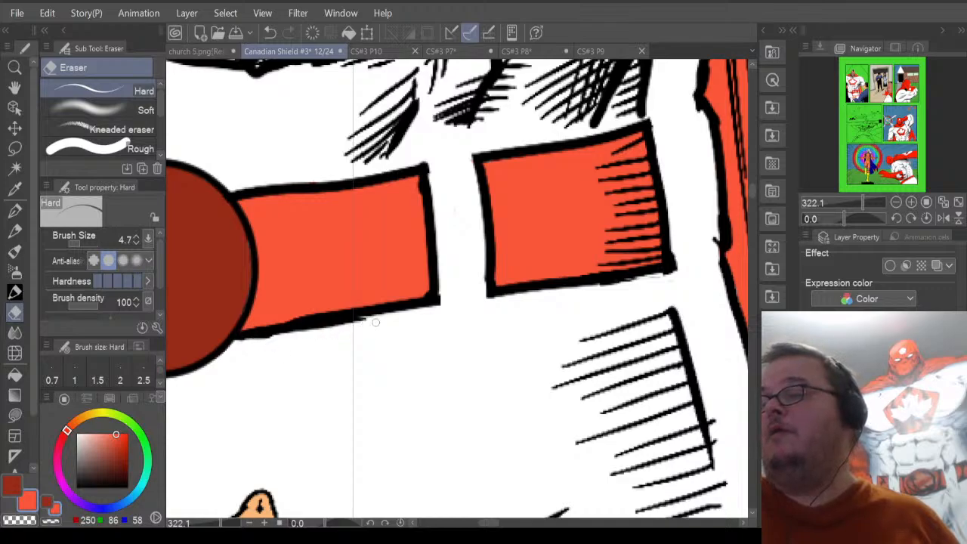
pyautogui.moveTo(376, 322)
pyautogui.mouseDown()
pyautogui.moveTo(291, 336)
pyautogui.moveTo(373, 321)
pyautogui.mouseUp()
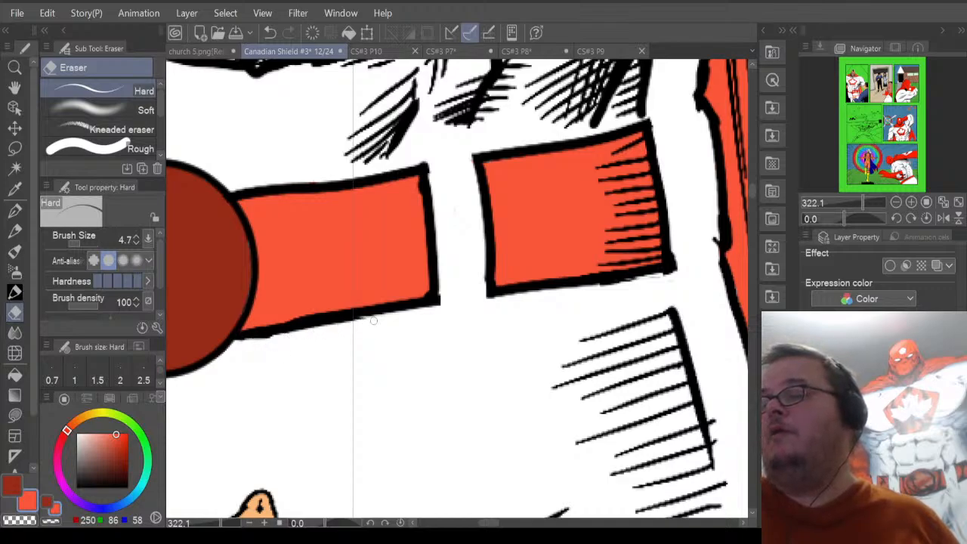
pyautogui.moveTo(497, 522); pyautogui.dragTo(473, 523)
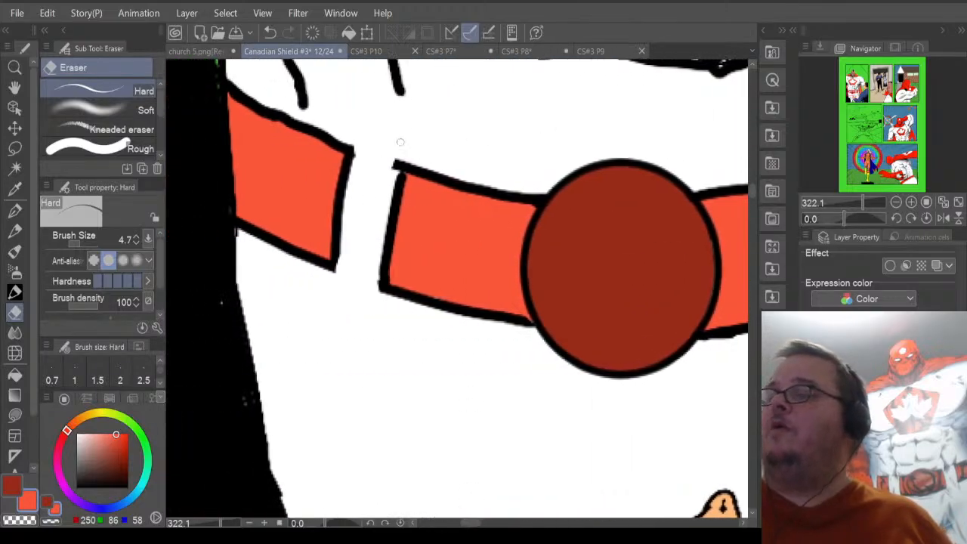
pyautogui.moveTo(392, 167); pyautogui.dragTo(393, 173)
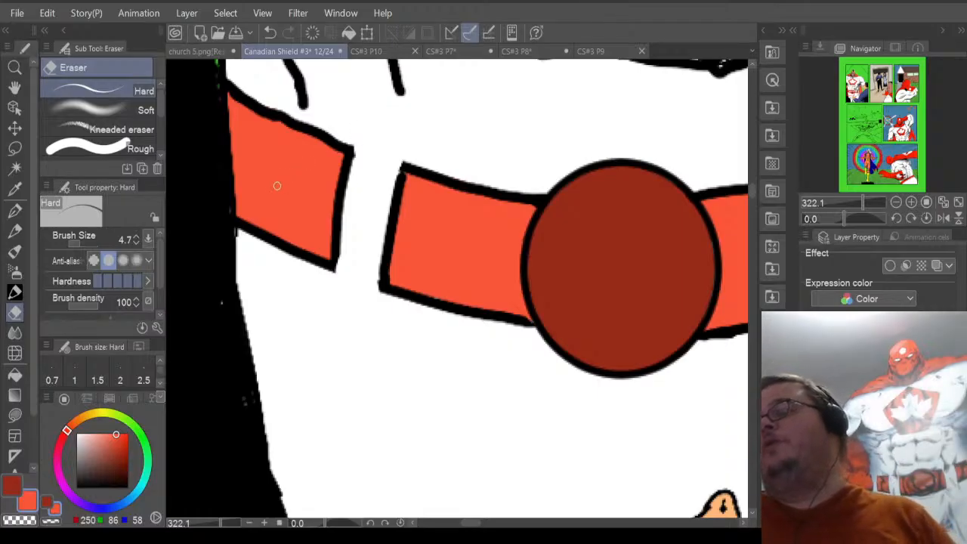
# Erase the grey spill below the first panel's bottom border, beneath the hero's legs.
pyautogui.scroll(-5, 606, 353)
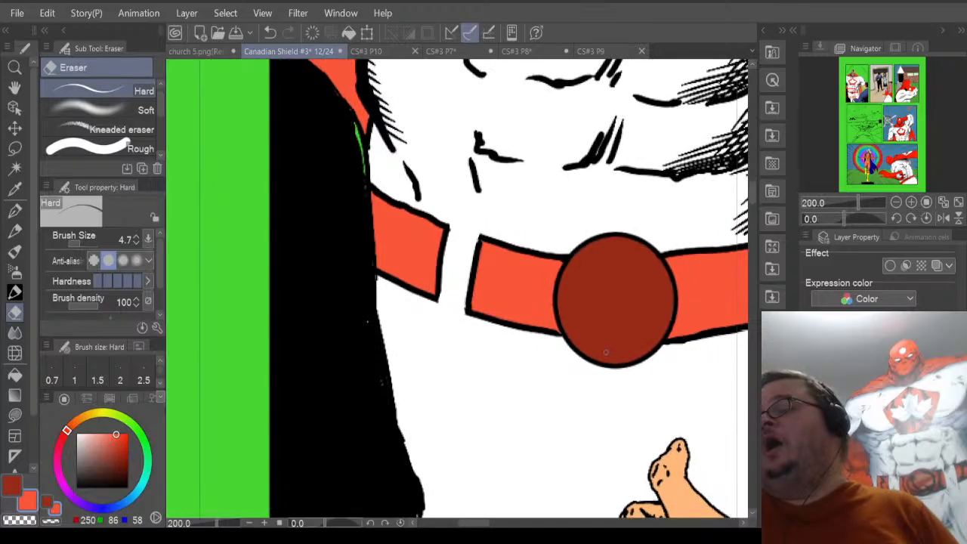
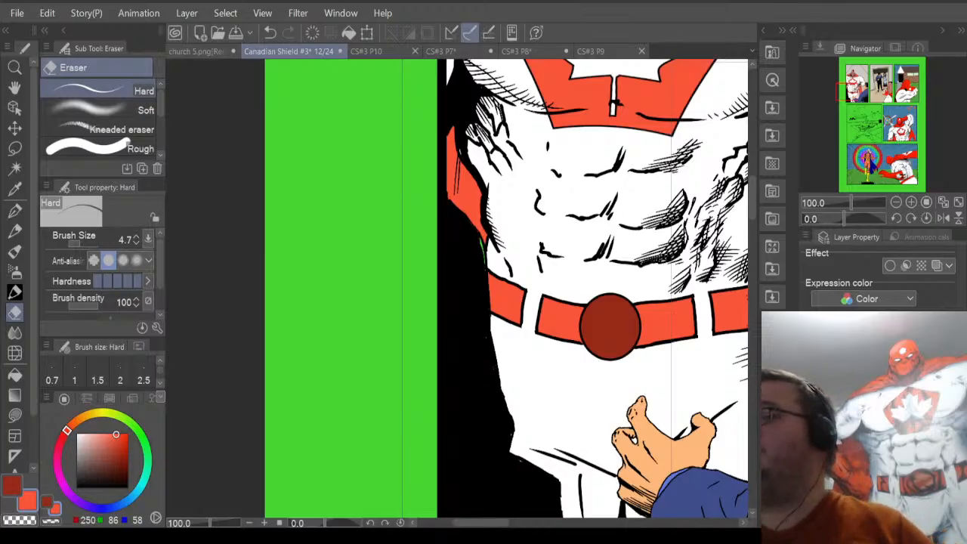
pyautogui.moveTo(750, 203); pyautogui.dragTo(751, 235)
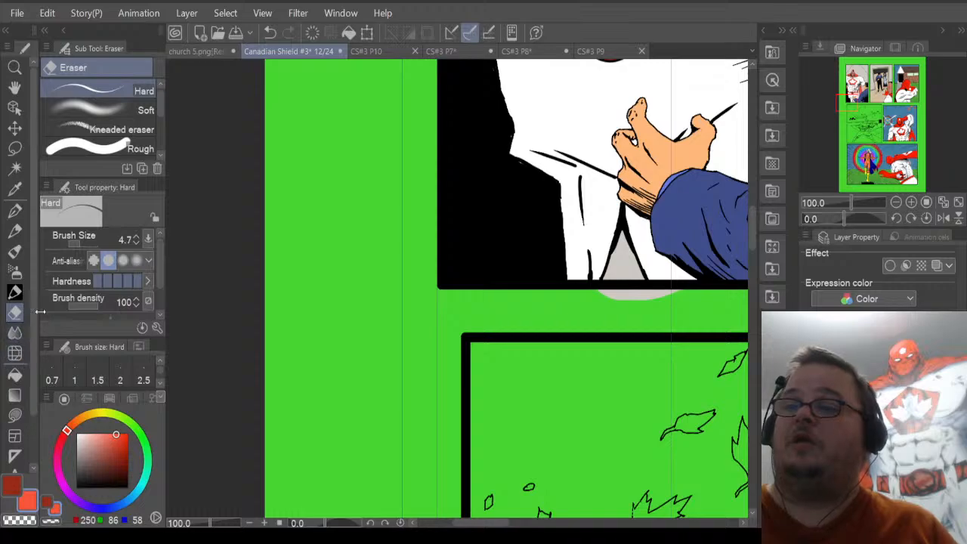
pyautogui.moveTo(606, 294)
pyautogui.mouseDown()
pyautogui.moveTo(625, 283)
pyautogui.moveTo(607, 289)
pyautogui.moveTo(620, 297)
pyautogui.moveTo(672, 293)
pyautogui.moveTo(612, 297)
pyautogui.moveTo(637, 300)
pyautogui.mouseUp()
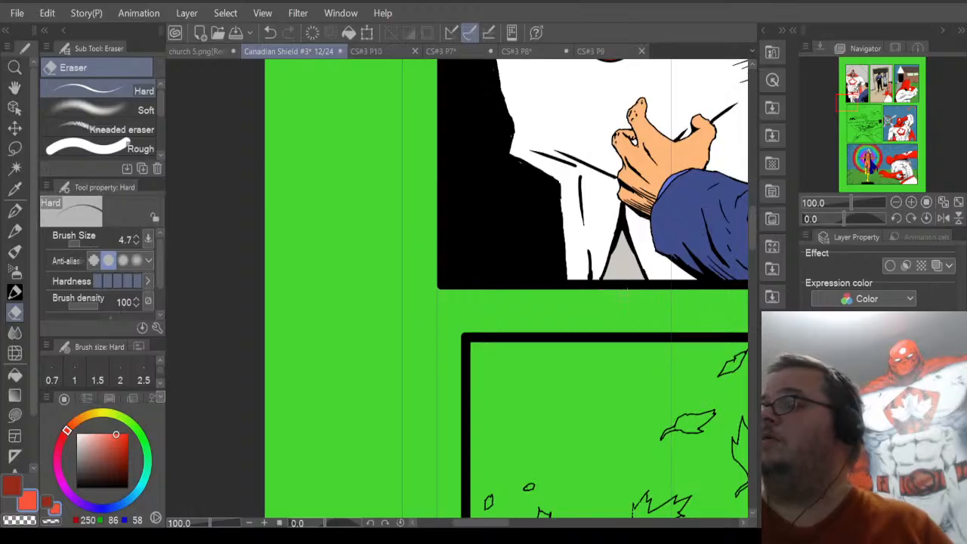
# Sample the background grey and lasso fill the green slivers under the first panel's top border.
pyautogui.moveTo(516, 523); pyautogui.dragTo(540, 526)
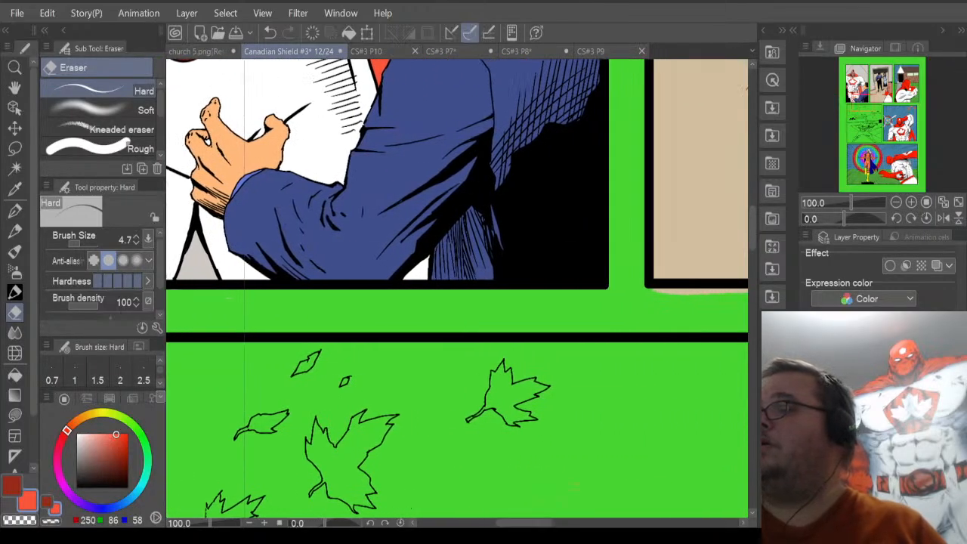
pyautogui.moveTo(750, 238); pyautogui.dragTo(753, 191)
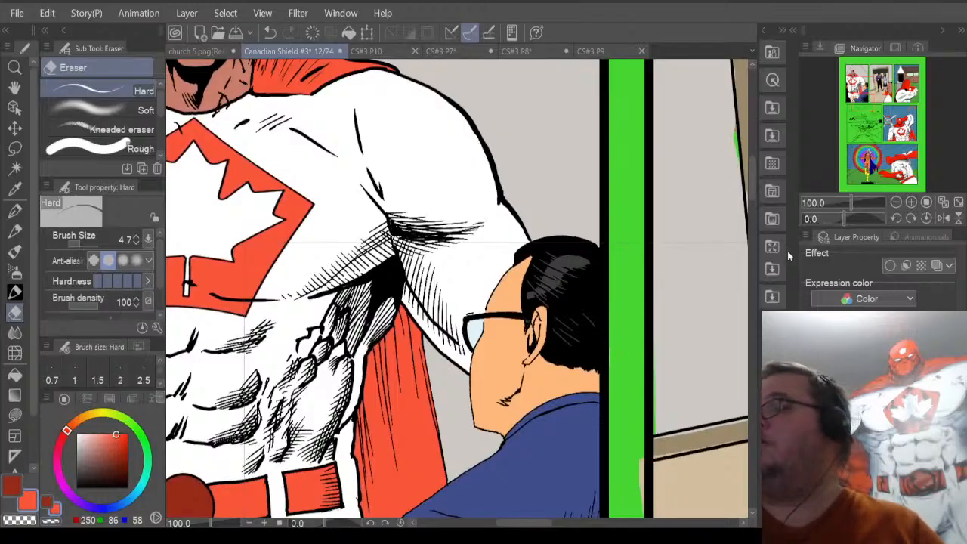
pyautogui.moveTo(754, 196); pyautogui.dragTo(754, 149)
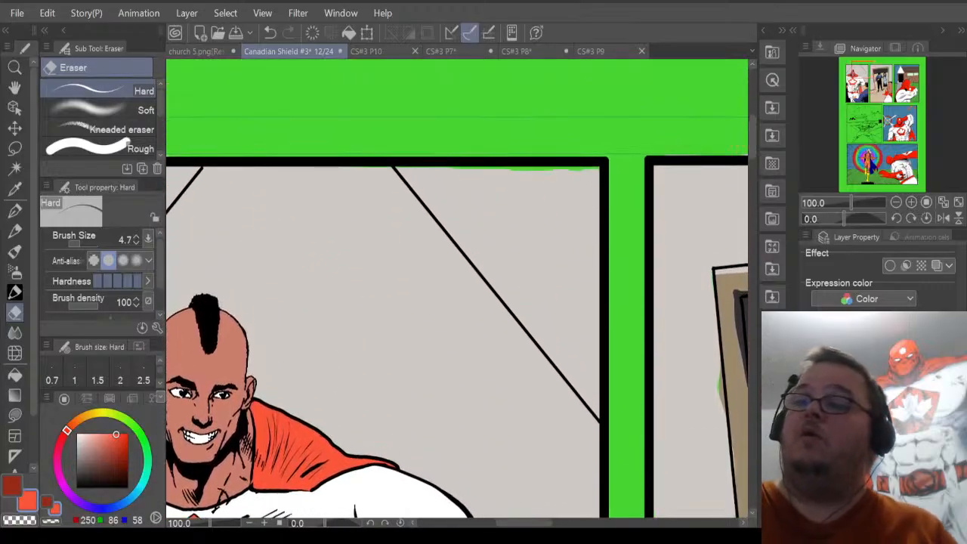
pyautogui.press('i')
pyautogui.click(288, 246)
pyautogui.press('u')
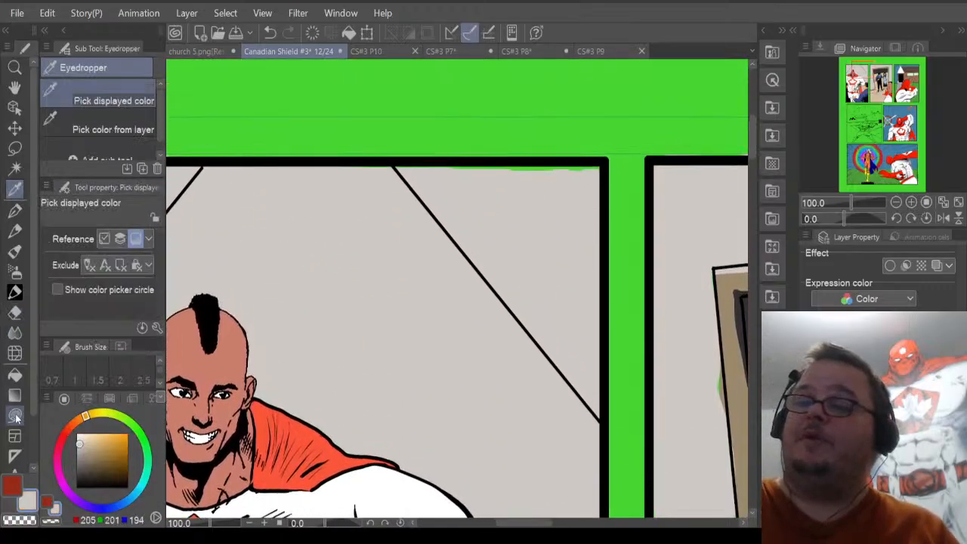
pyautogui.moveTo(607, 170)
pyautogui.mouseDown()
pyautogui.moveTo(586, 159)
pyautogui.moveTo(446, 158)
pyautogui.moveTo(428, 249)
pyautogui.mouseUp()
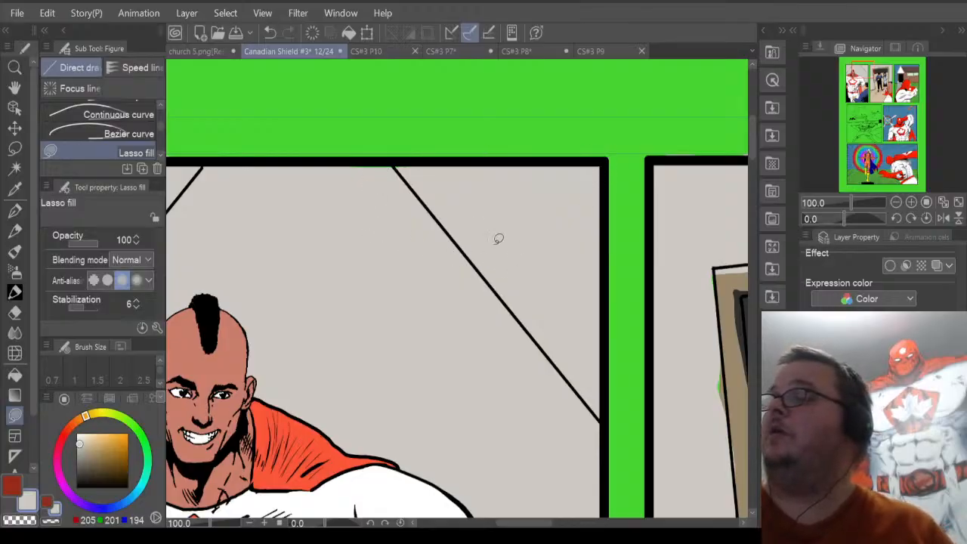
pyautogui.moveTo(375, 191)
pyautogui.mouseDown()
pyautogui.moveTo(416, 172)
pyautogui.moveTo(388, 158)
pyautogui.moveTo(355, 156)
pyautogui.mouseUp()
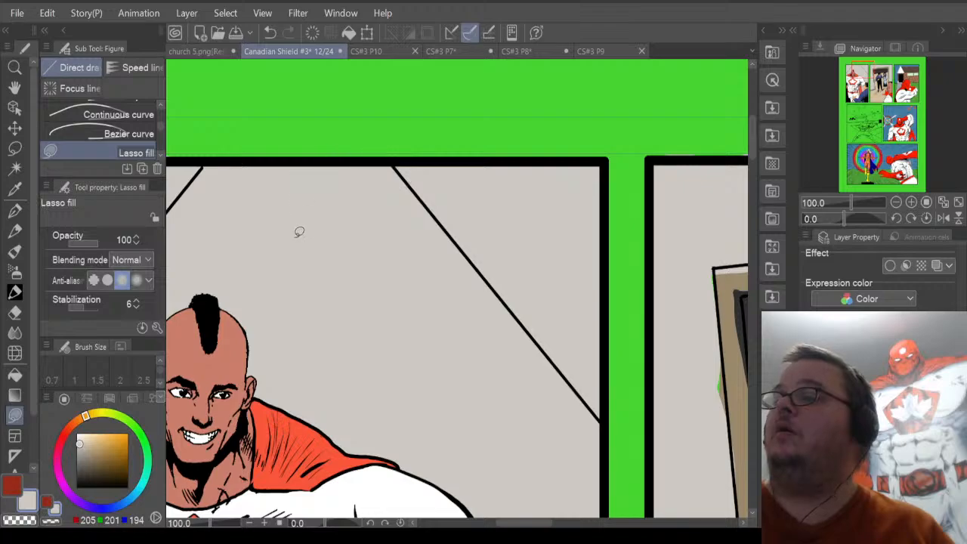
# Erase the grey spill outside the upper part of the first panel's left border.
pyautogui.moveTo(542, 524); pyautogui.dragTo(510, 524)
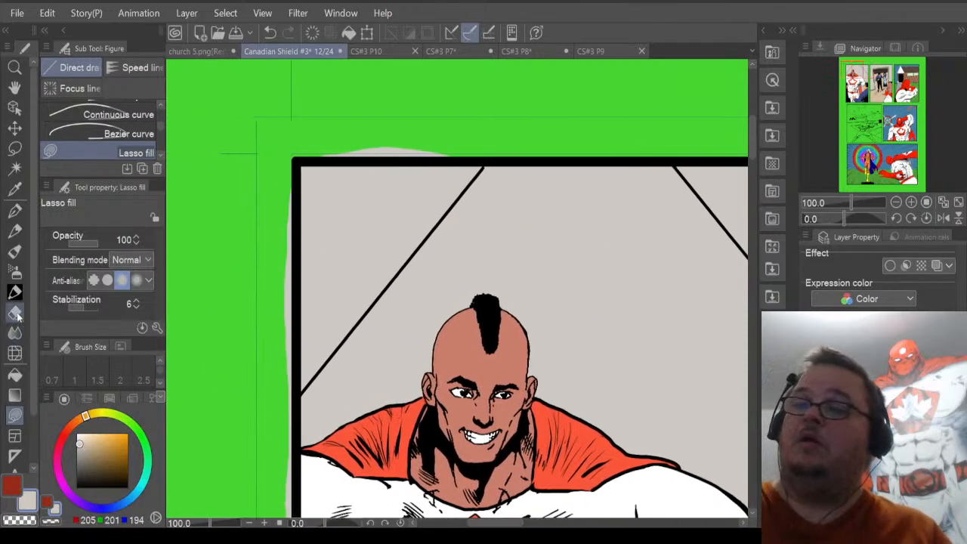
pyautogui.click(15, 312)
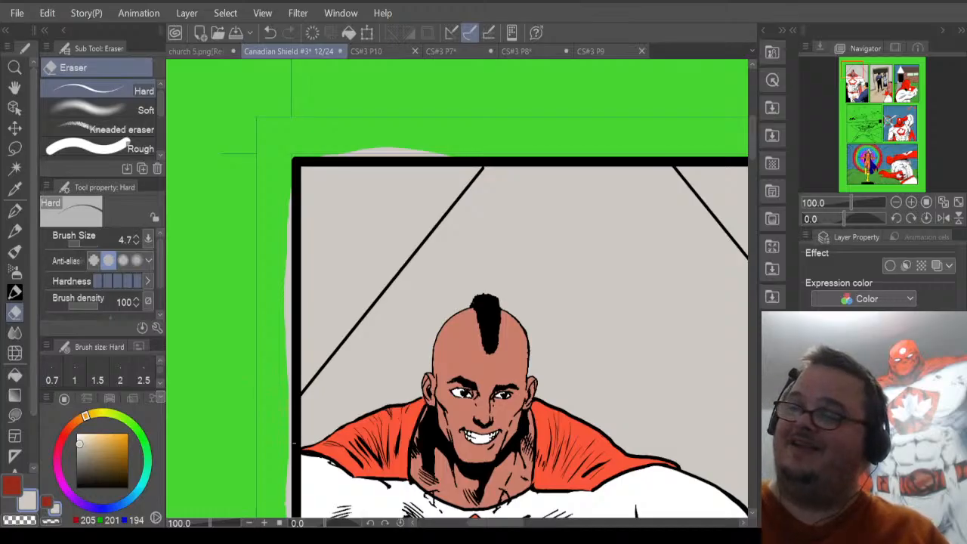
pyautogui.moveTo(295, 412)
pyautogui.mouseDown()
pyautogui.moveTo(292, 262)
pyautogui.moveTo(289, 336)
pyautogui.mouseUp()
pyautogui.moveTo(292, 226)
pyautogui.mouseDown()
pyautogui.moveTo(295, 273)
pyautogui.moveTo(290, 205)
pyautogui.mouseUp()
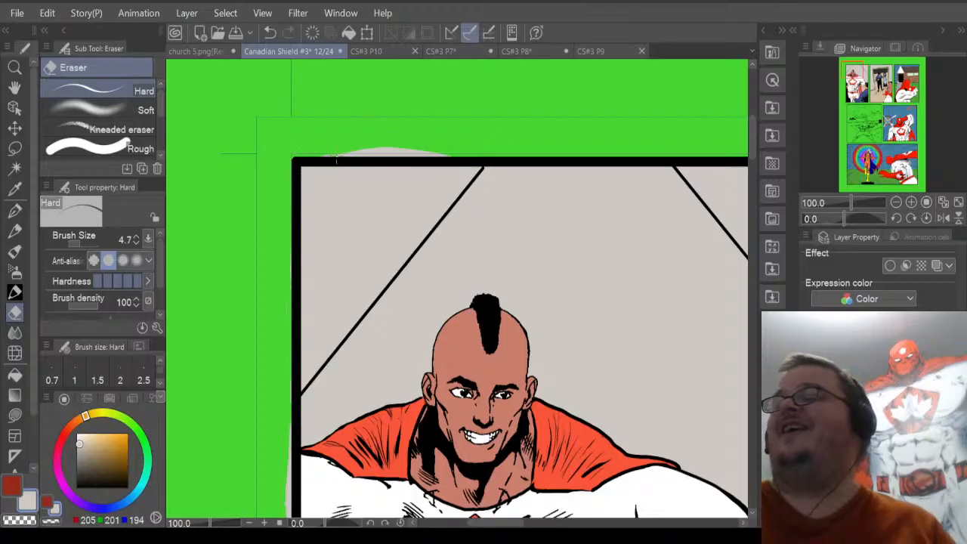
# Erase the grey spill above the first panel's top border, enlarging the eraser to size 42.1.
pyautogui.moveTo(352, 152)
pyautogui.mouseDown()
pyautogui.moveTo(425, 155)
pyautogui.moveTo(393, 161)
pyautogui.mouseUp()
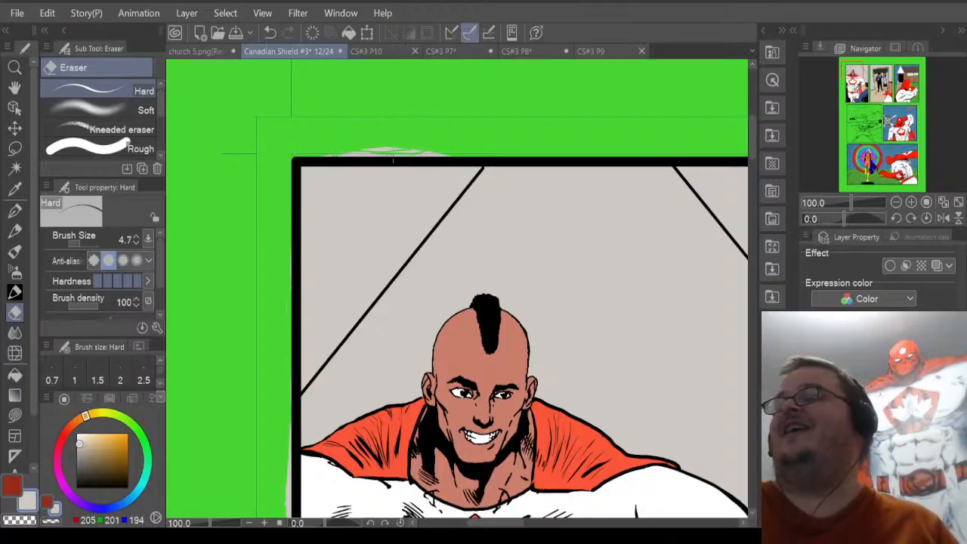
pyautogui.click(82, 243)
pyautogui.click(85, 242)
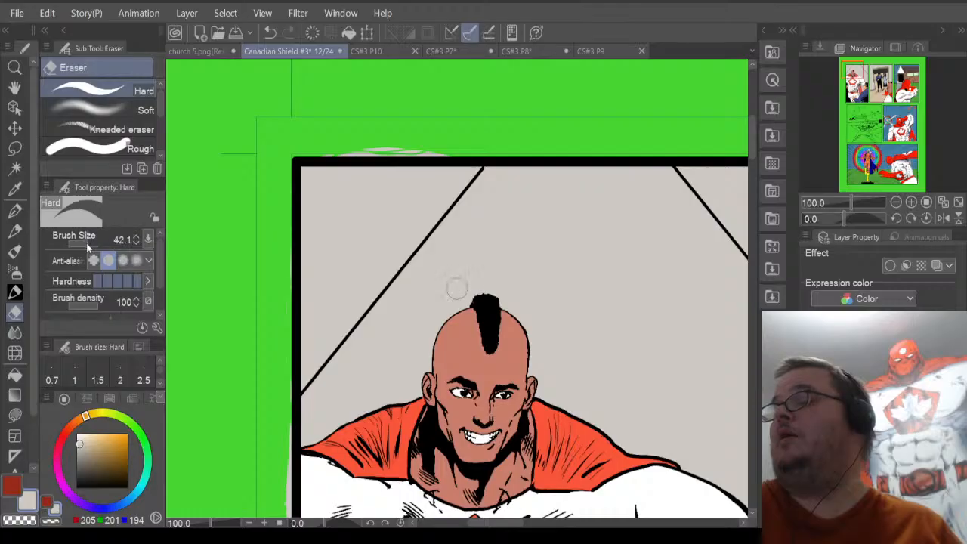
pyautogui.moveTo(364, 154)
pyautogui.mouseDown()
pyautogui.moveTo(321, 156)
pyautogui.moveTo(461, 149)
pyautogui.mouseUp()
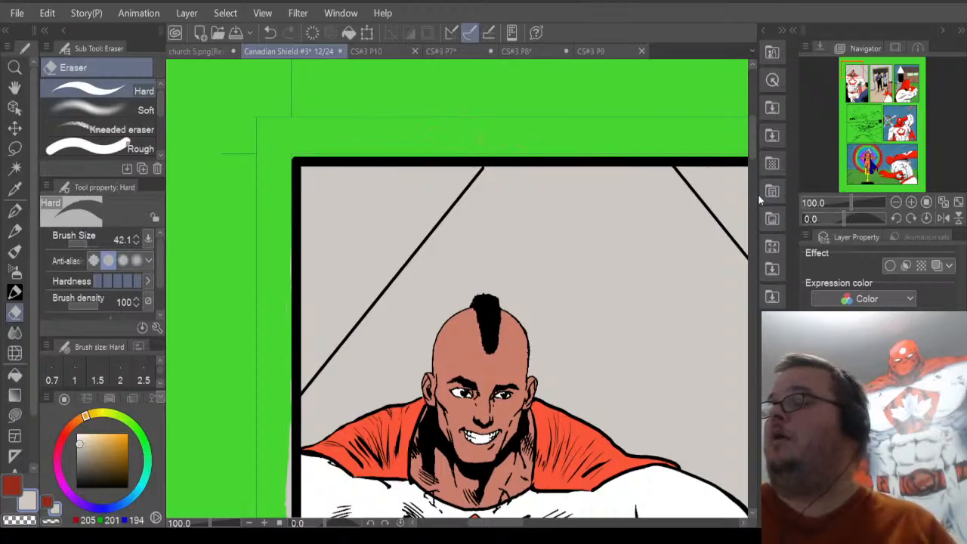
# Erase the remaining grey spill outside the first panel's left border beside the hero's shoulder and chest.
pyautogui.moveTo(754, 151); pyautogui.dragTo(752, 181)
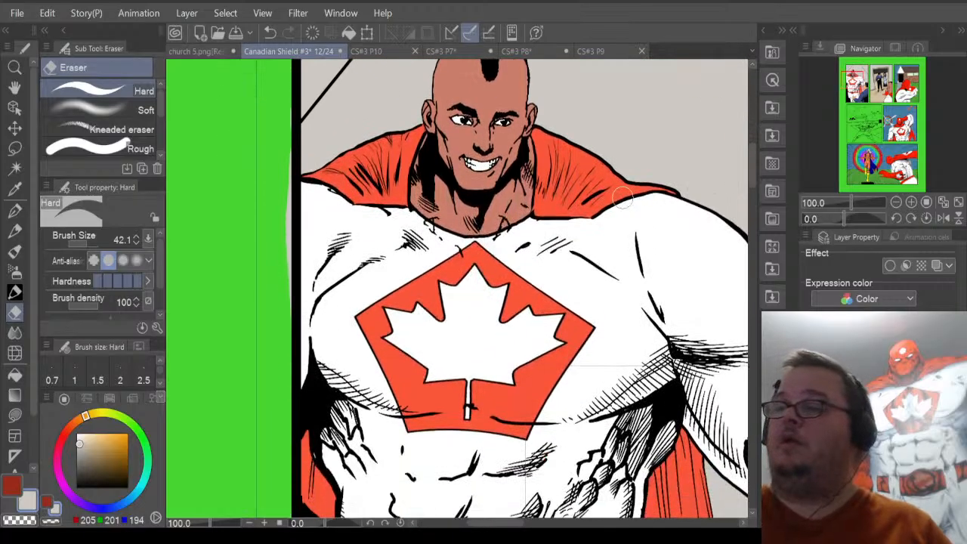
pyautogui.moveTo(288, 234); pyautogui.dragTo(284, 112)
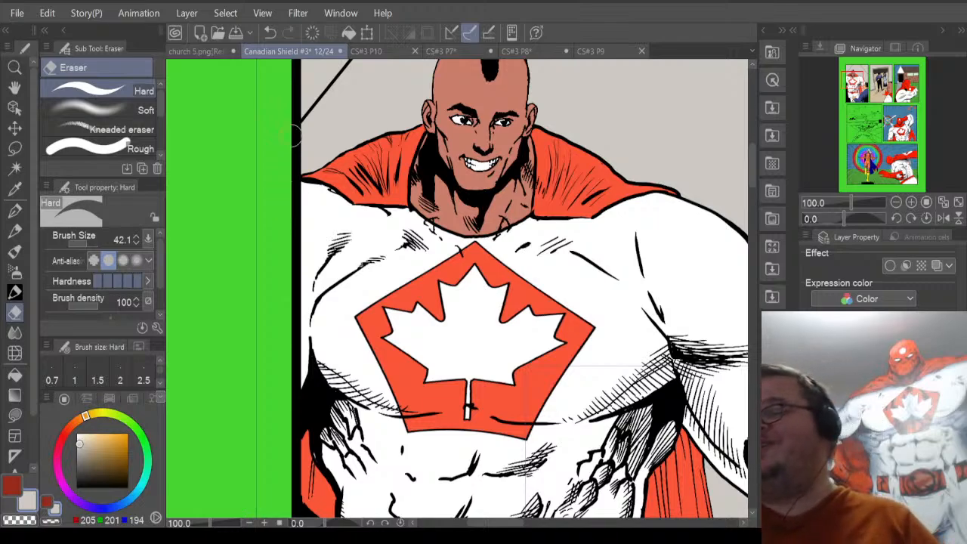
pyautogui.moveTo(752, 179); pyautogui.dragTo(751, 201)
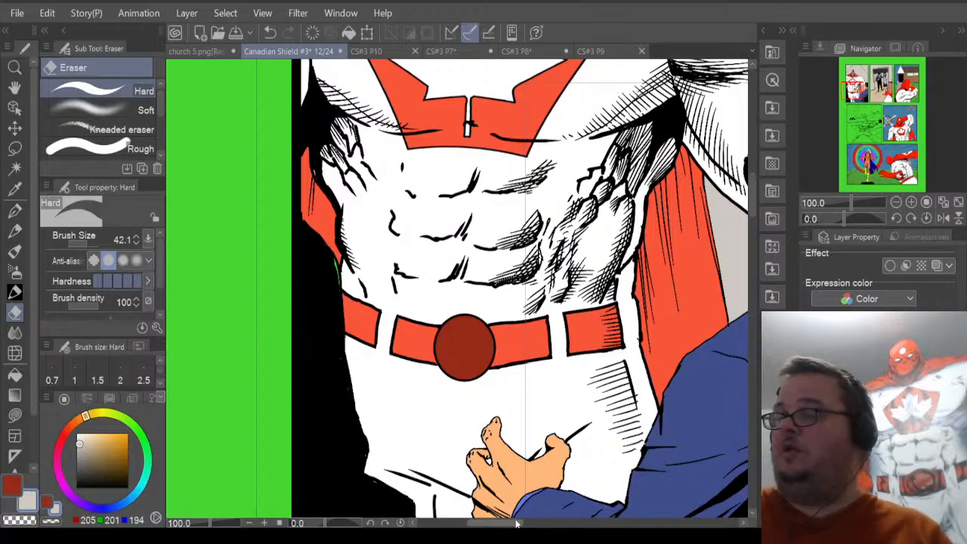
pyautogui.moveTo(495, 522); pyautogui.dragTo(517, 522)
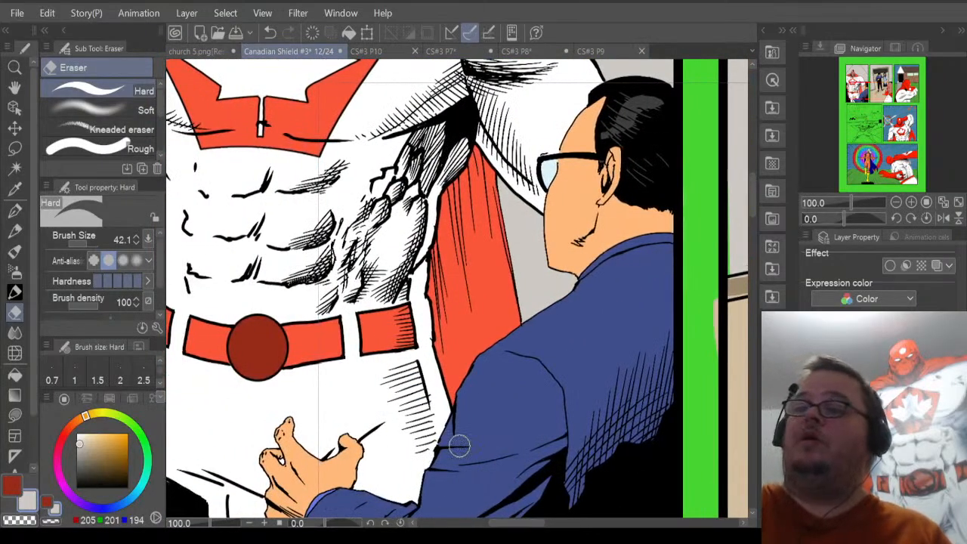
# Set the drawing color to pure black and lasso fill the green sliver between the black shadow and the hero's waist, just above the belt.
pyautogui.click(14, 189)
pyautogui.click(655, 94)
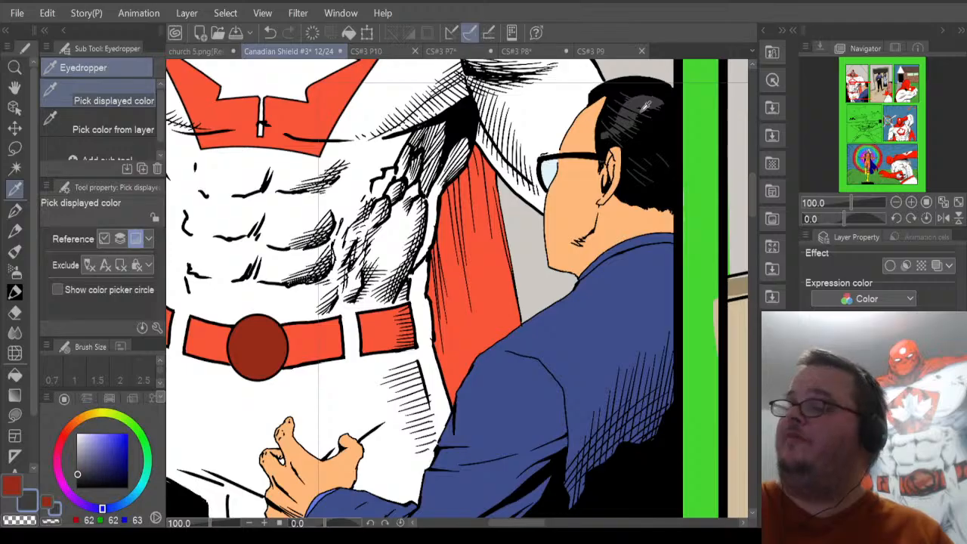
pyautogui.moveTo(533, 522); pyautogui.dragTo(502, 524)
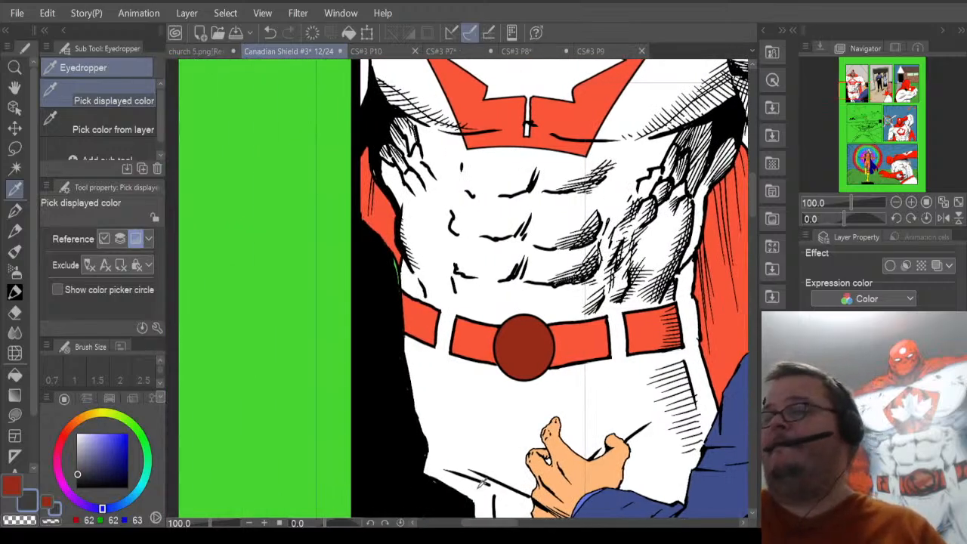
pyautogui.scroll(5, 479, 483)
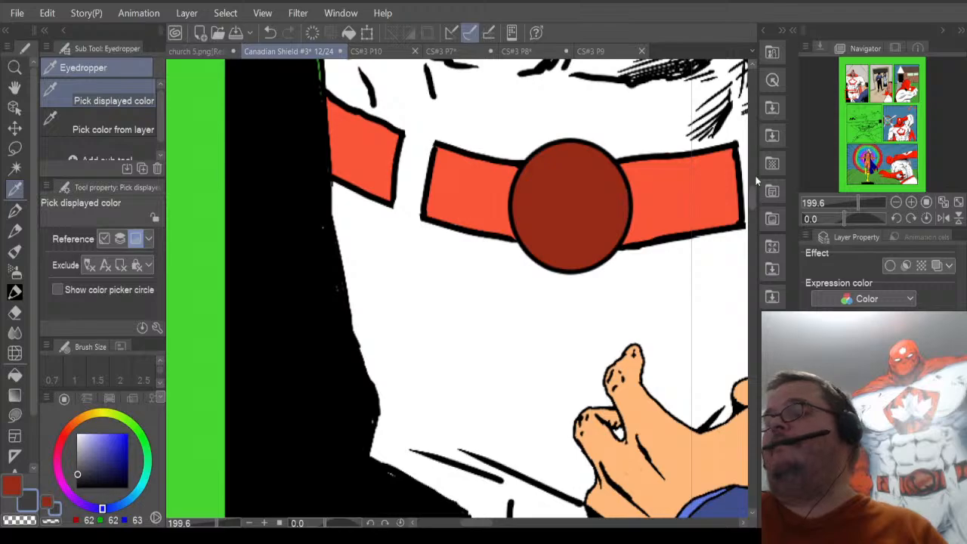
pyautogui.moveTo(754, 198); pyautogui.dragTo(754, 187)
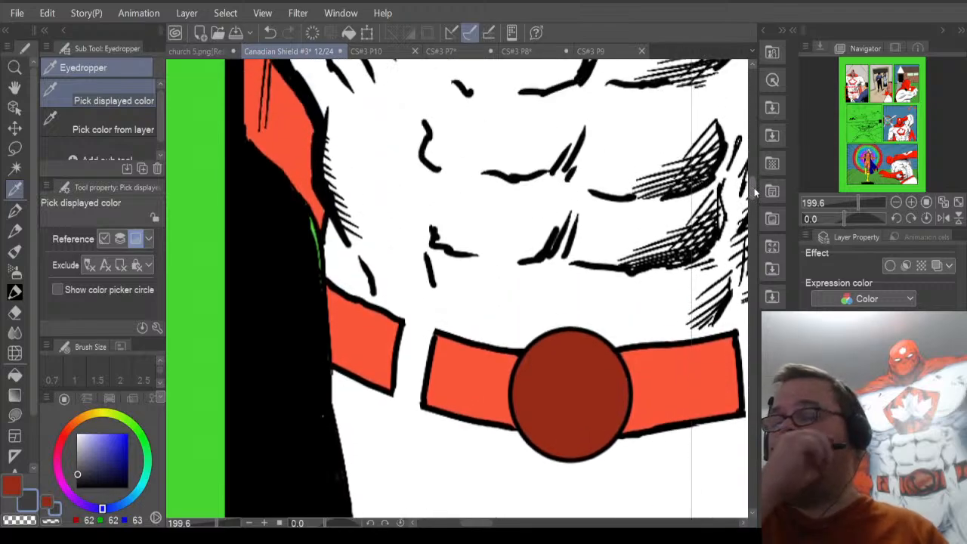
pyautogui.click(79, 473)
pyautogui.moveTo(79, 473); pyautogui.dragTo(132, 491)
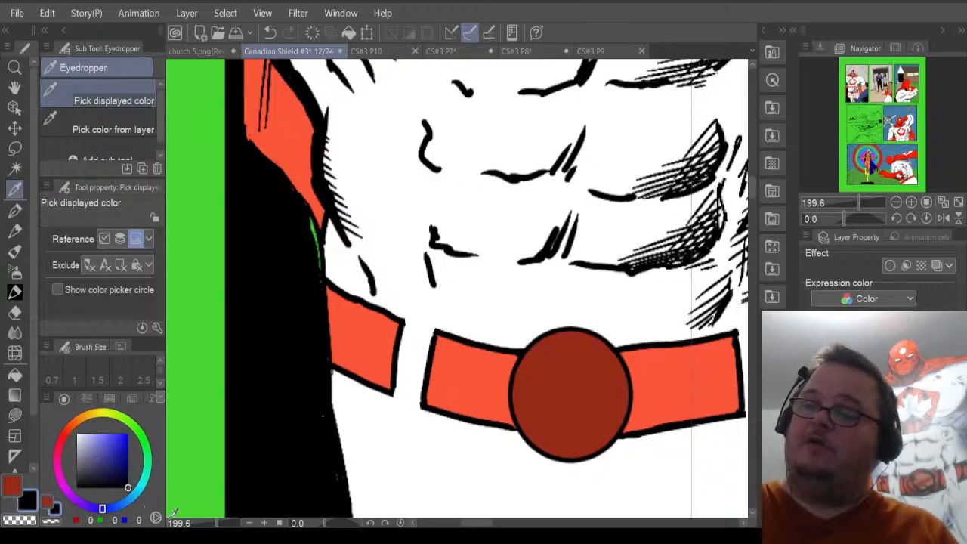
pyautogui.click(16, 417)
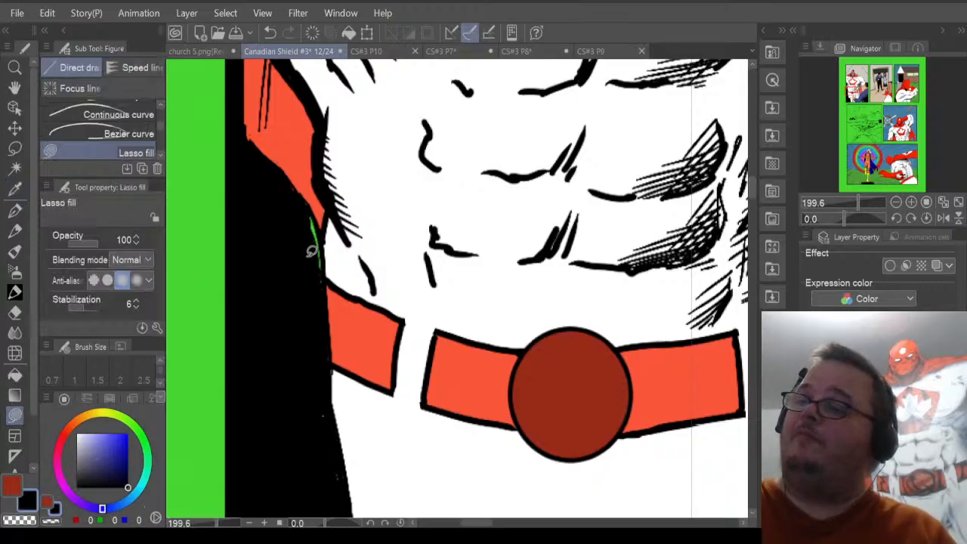
pyautogui.moveTo(307, 257)
pyautogui.mouseDown()
pyautogui.moveTo(328, 271)
pyautogui.moveTo(309, 209)
pyautogui.moveTo(304, 260)
pyautogui.mouseUp()
pyautogui.moveTo(302, 210); pyautogui.dragTo(310, 225)
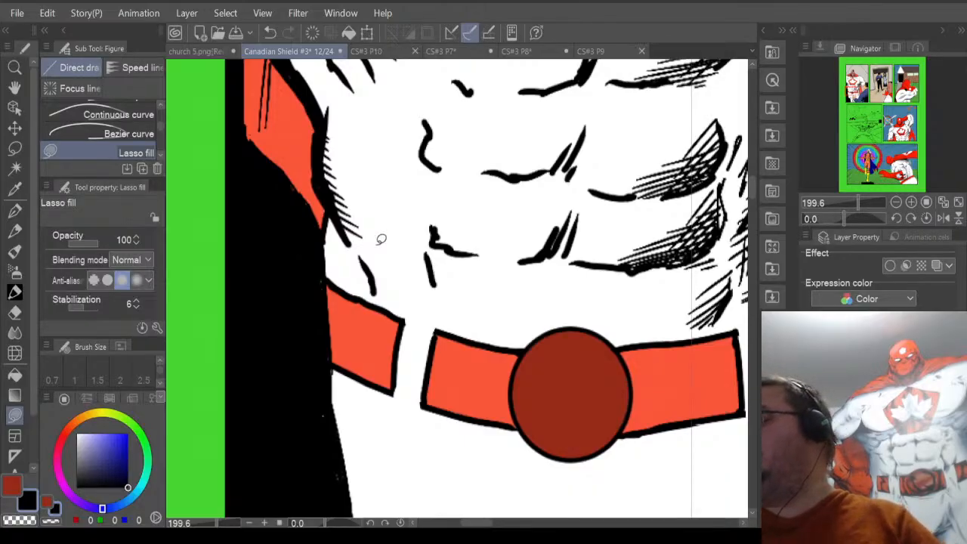
pyautogui.scroll(-8, 567, 218)
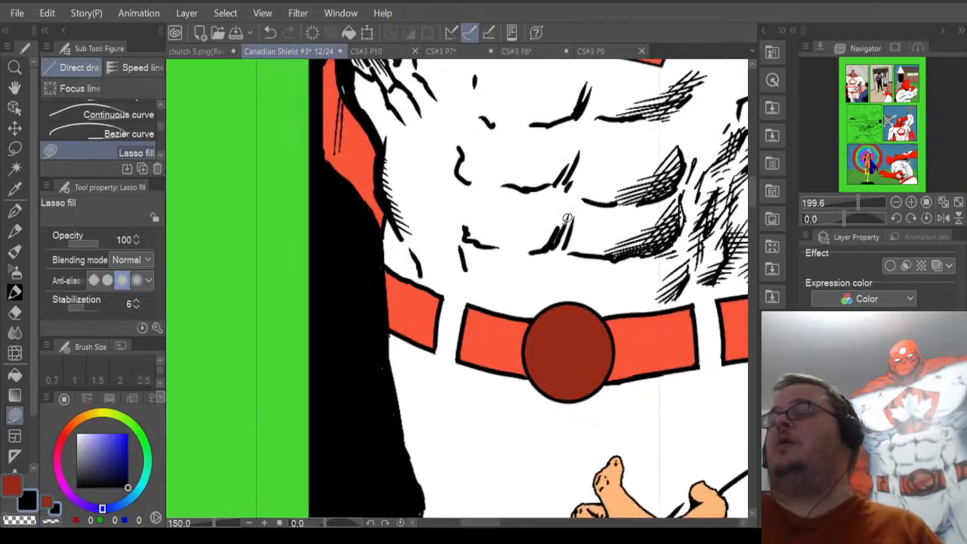
pyautogui.scroll(-5, 567, 200)
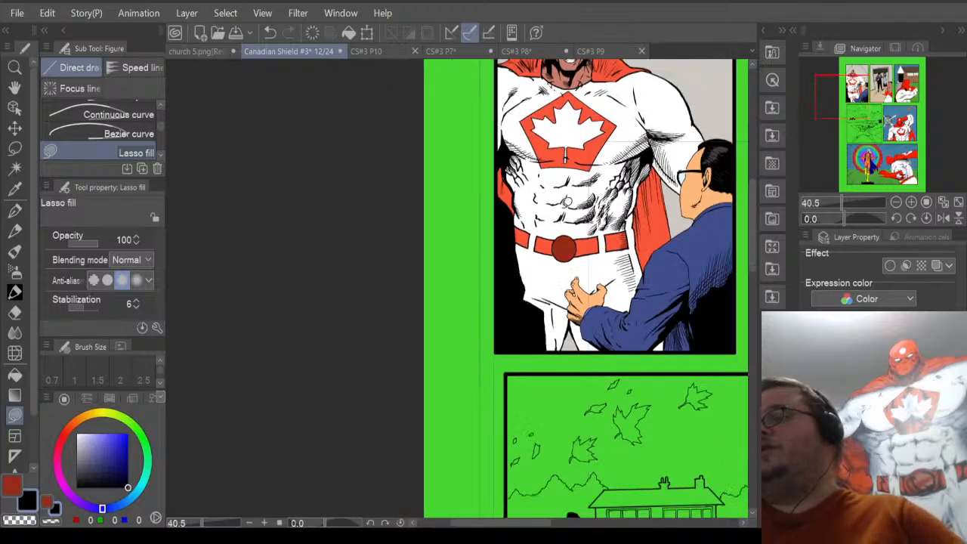
pyautogui.scroll(-1, 501, 446)
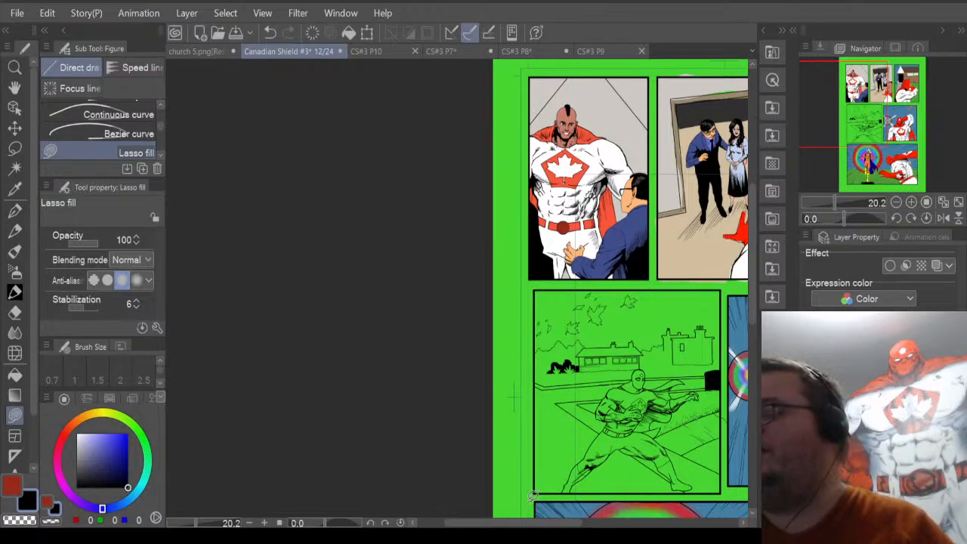
pyautogui.moveTo(534, 523); pyautogui.dragTo(595, 524)
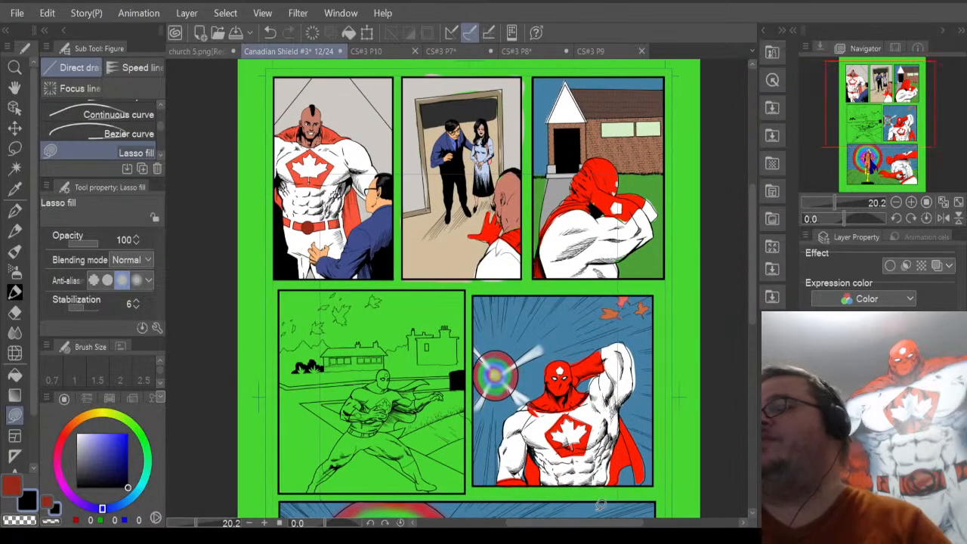